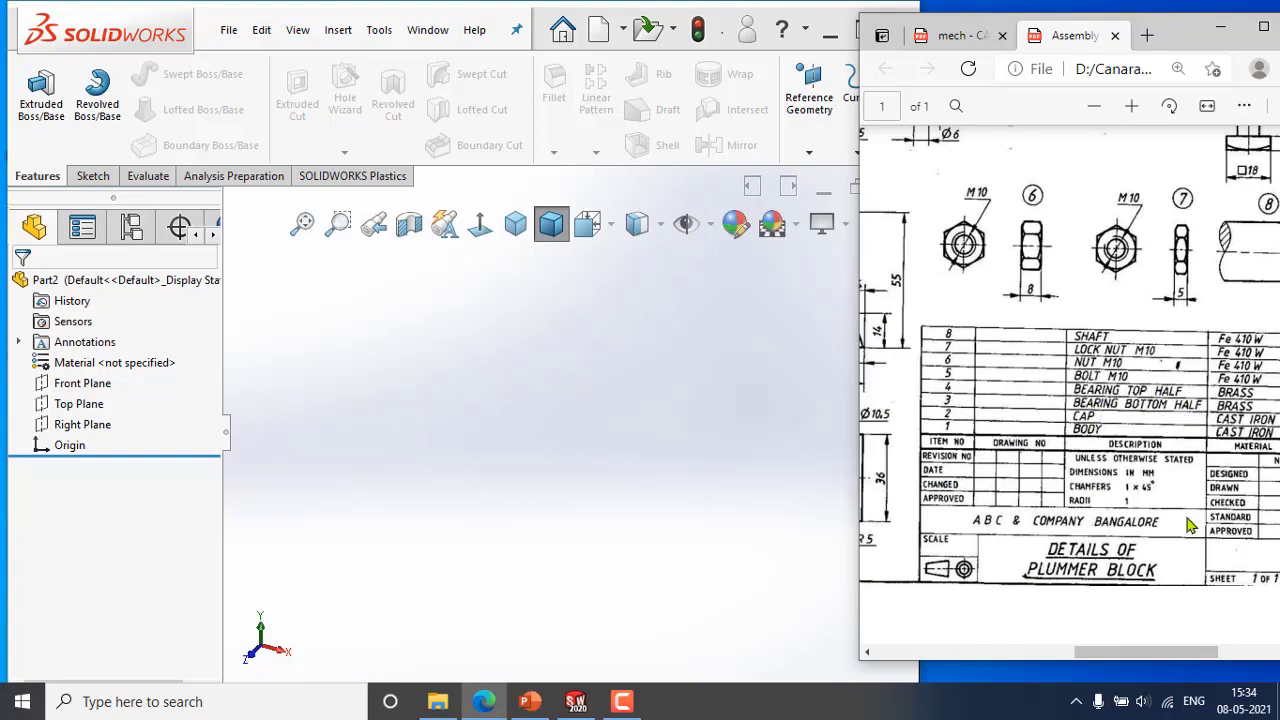
Start a new sketch on the Front Plane for the bearing half from the plummer block drawing.
drag(1140, 652, 1128, 653)
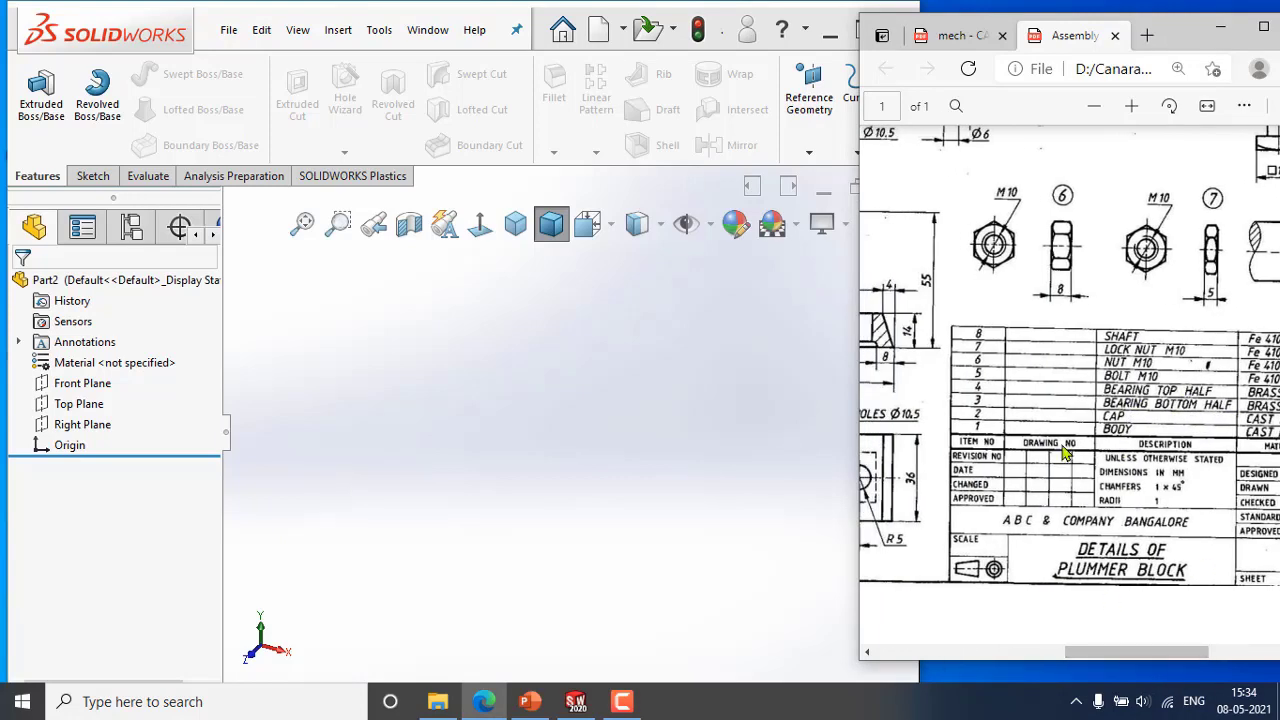
scroll(1063, 450, up, 3)
scroll(1063, 450, up, 1)
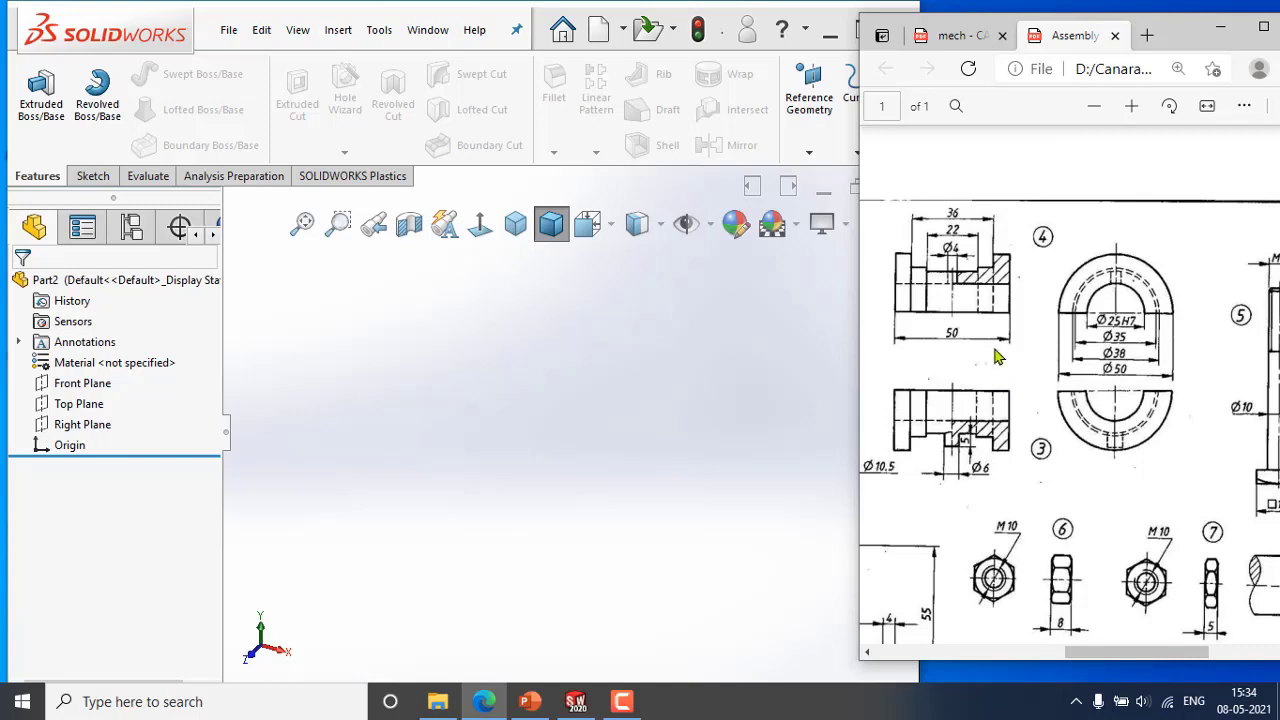
scroll(1040, 455, down, 5)
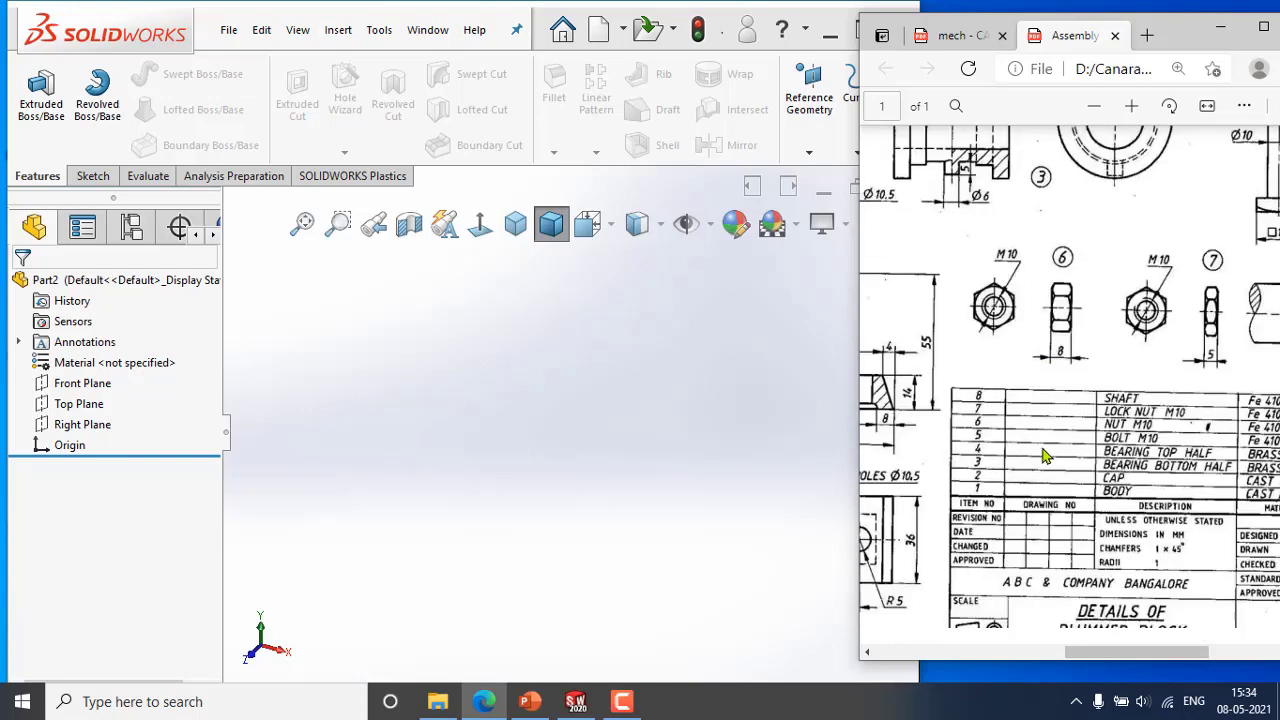
scroll(1080, 357, up, 5)
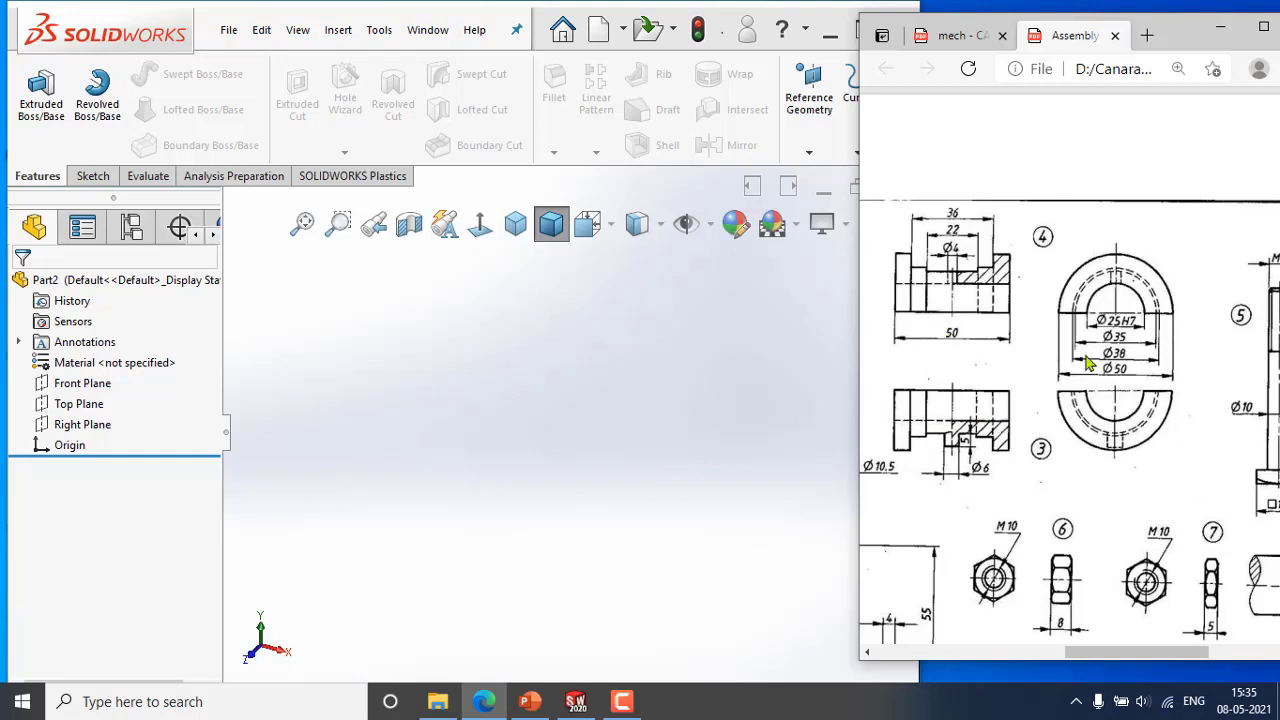
click(82, 383)
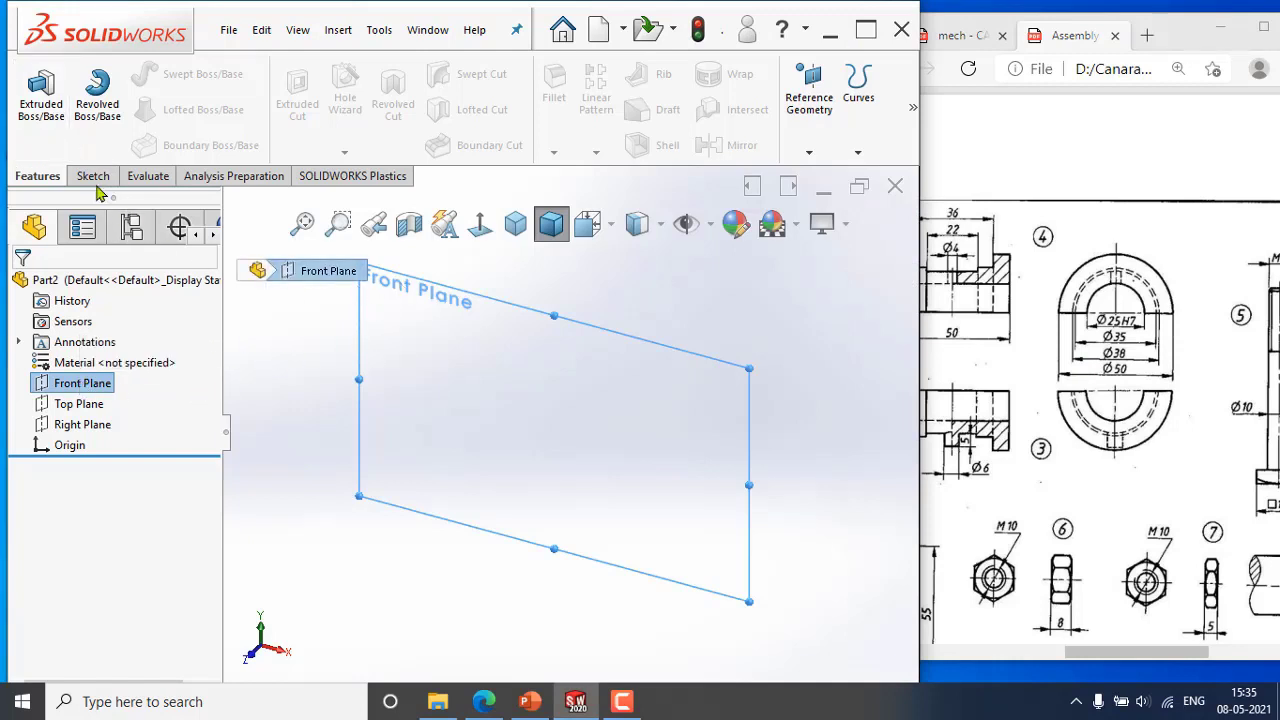
click(93, 176)
click(33, 85)
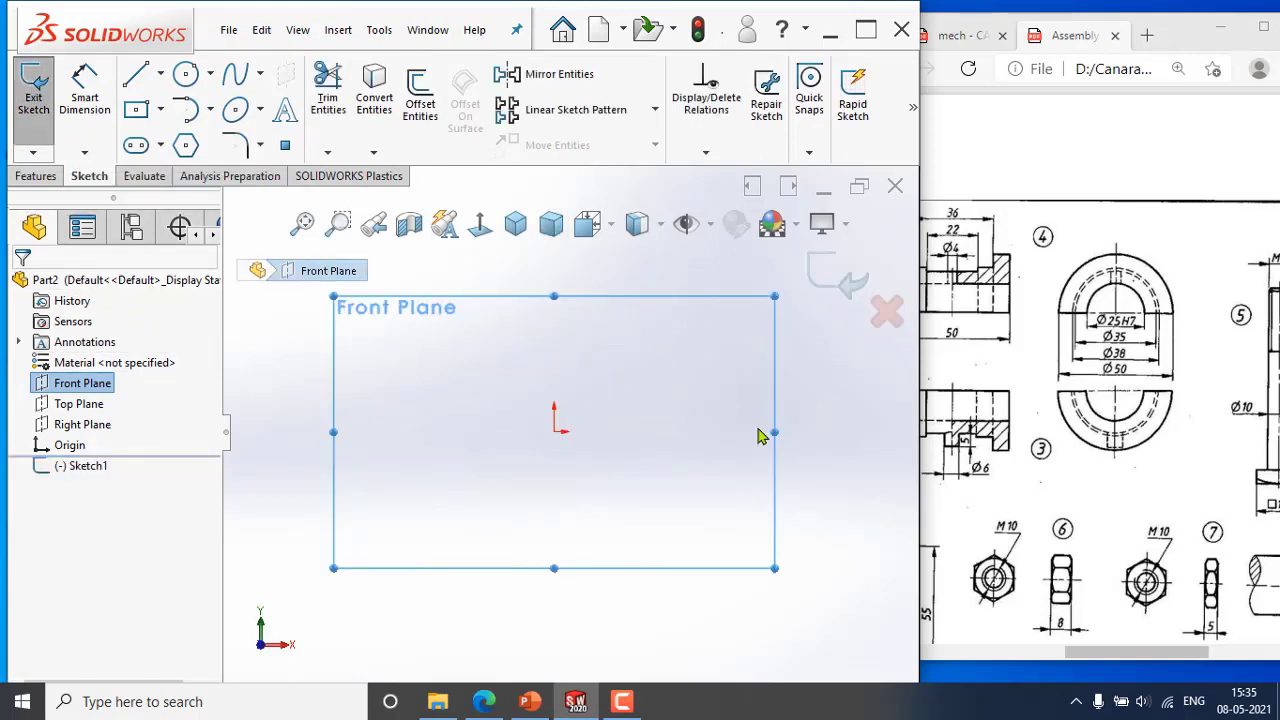
click(840, 434)
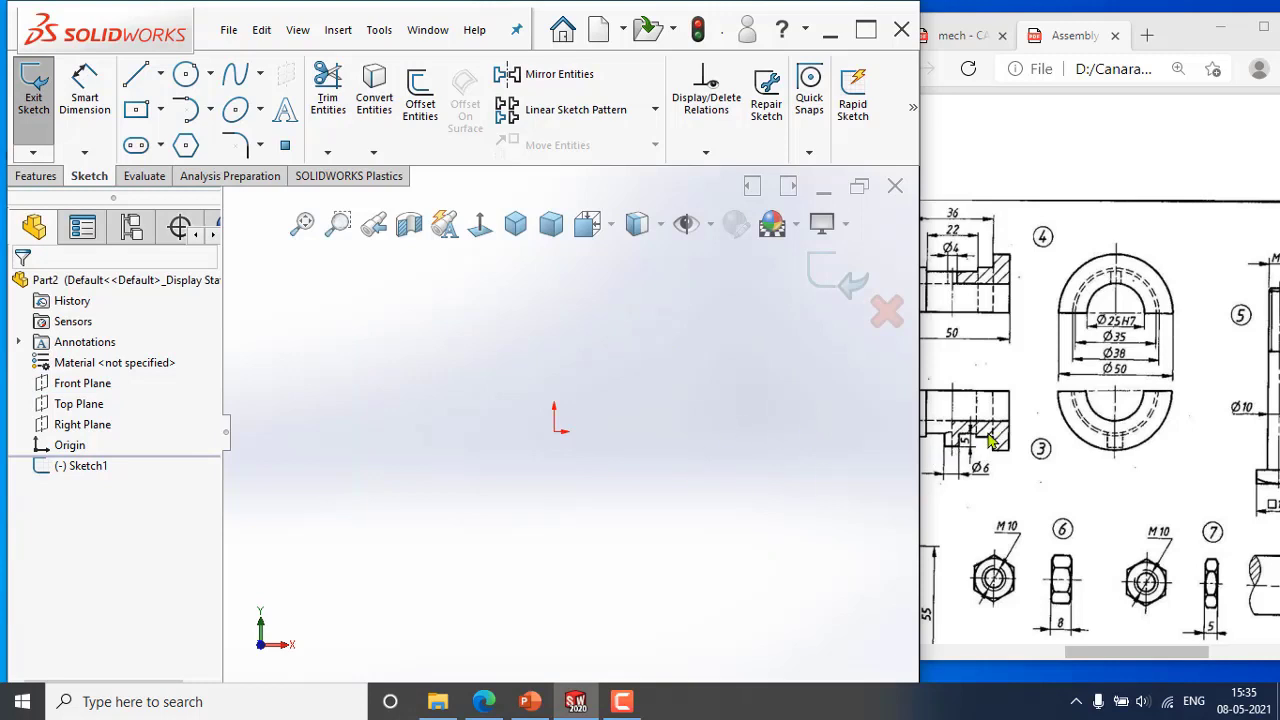
Draw a slightly sloped construction centerline about 118 mm long, passing just below the origin.
drag(1088, 655, 1050, 655)
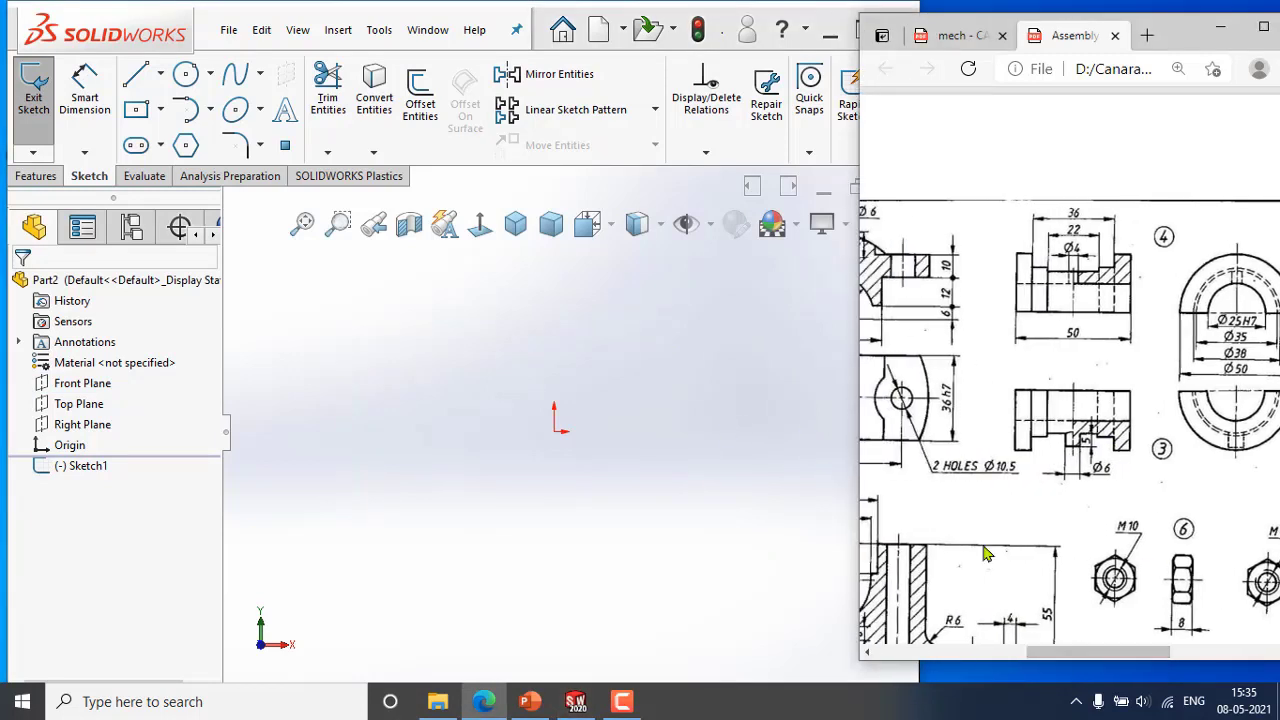
click(160, 73)
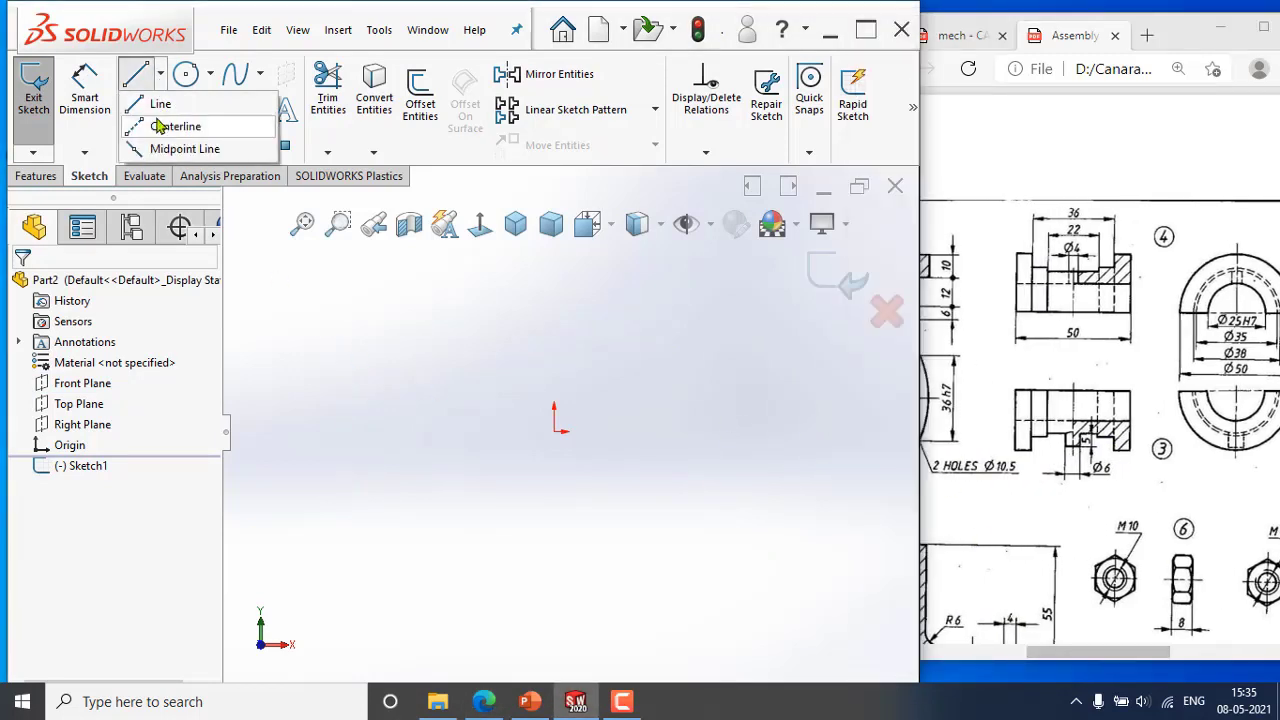
click(554, 431)
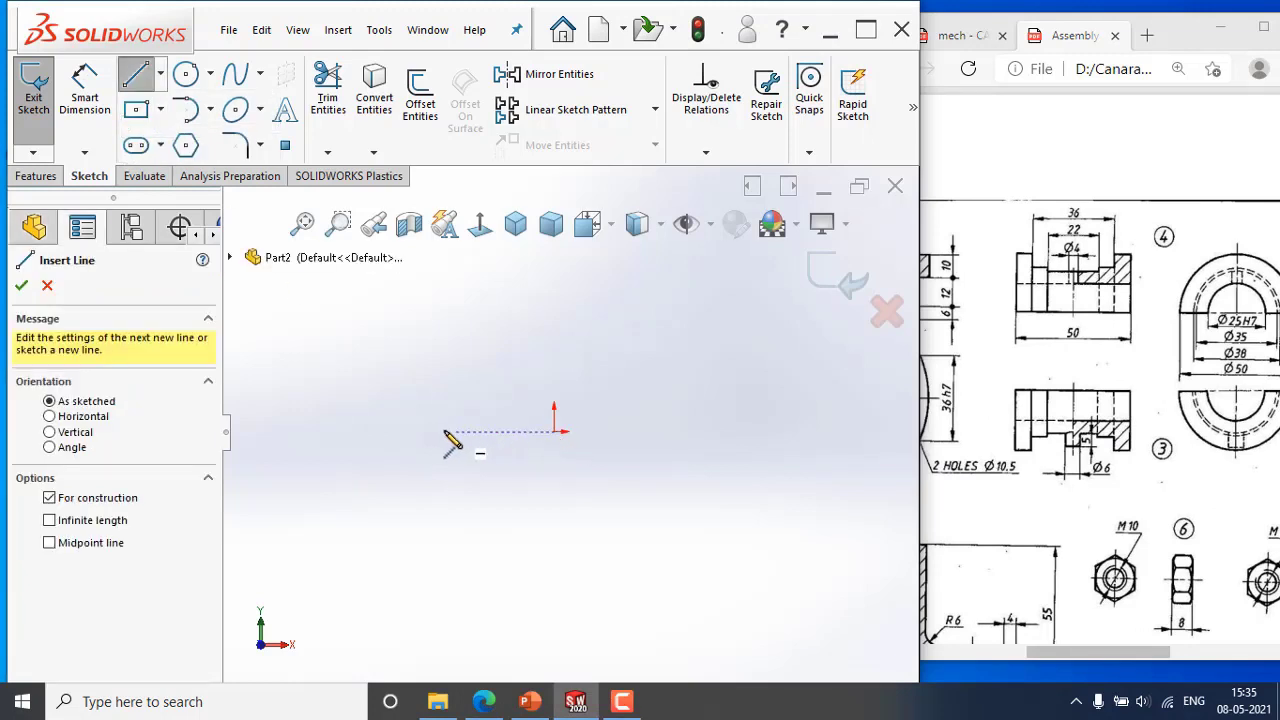
click(412, 432)
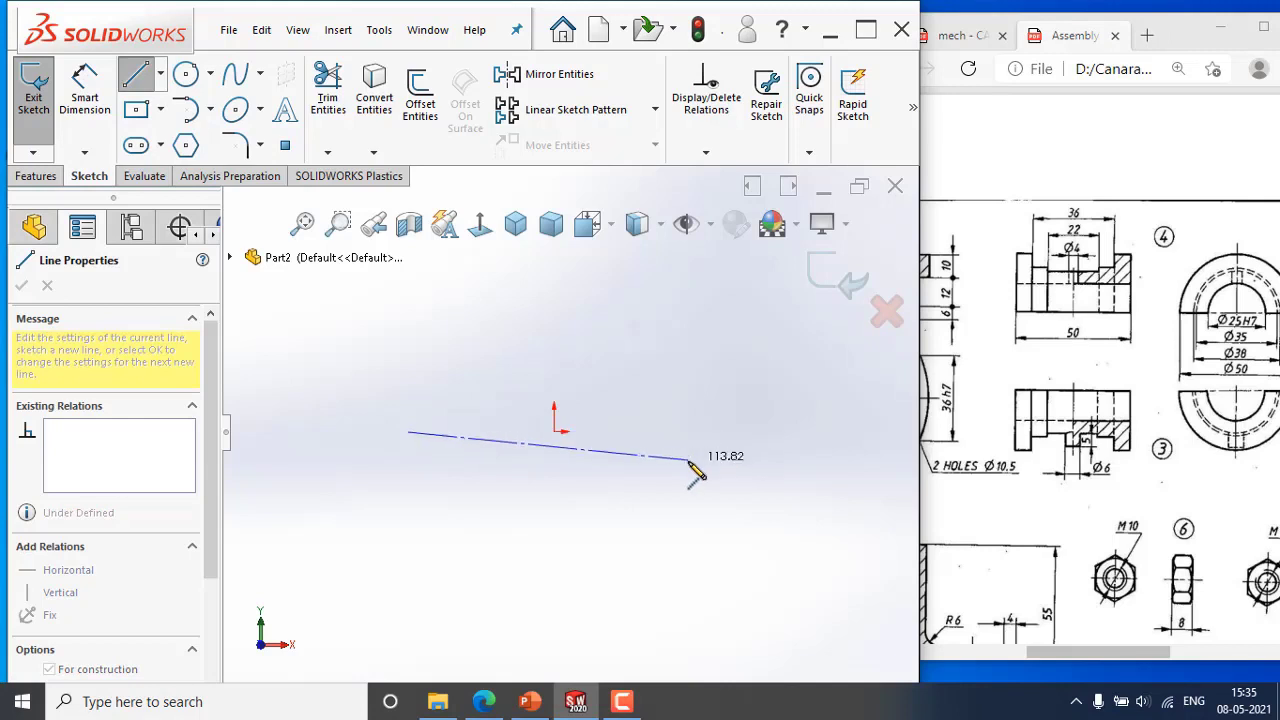
click(699, 467)
key(Escape)
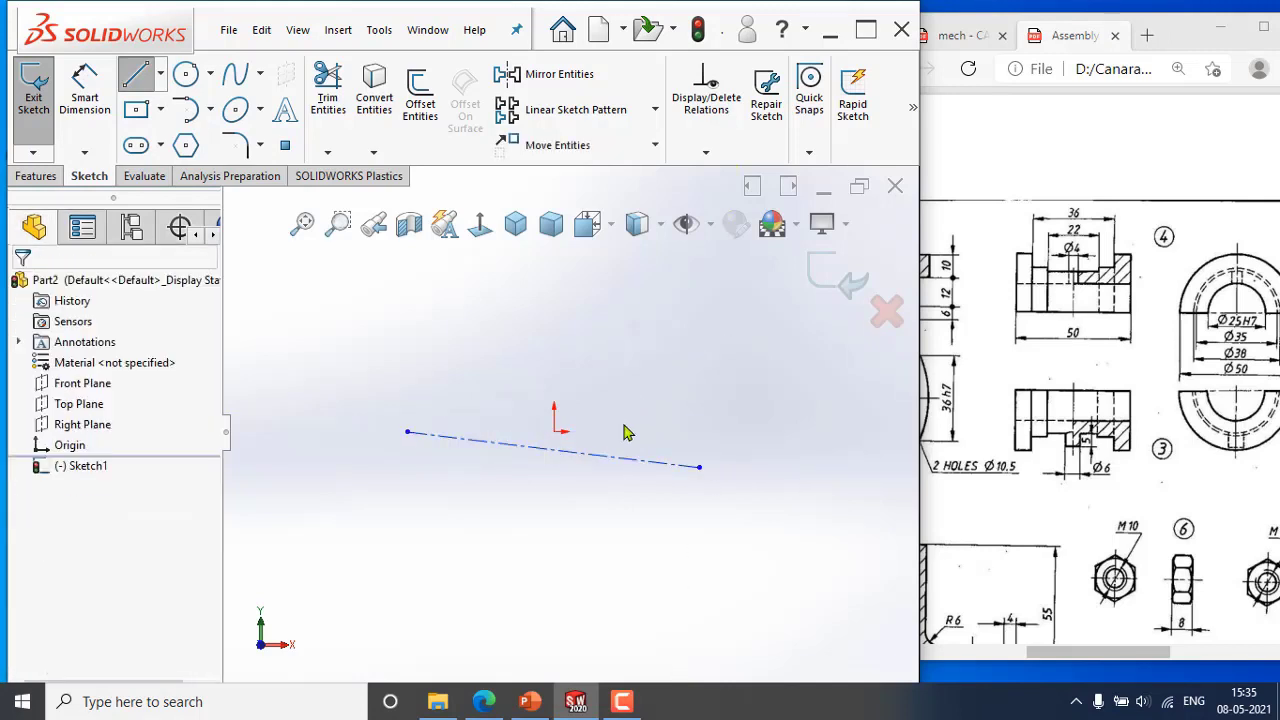
Make the centerline's midpoint coincident with the origin and constrain the centerline to be horizontal.
click(554, 450)
ctrl+click(555, 432)
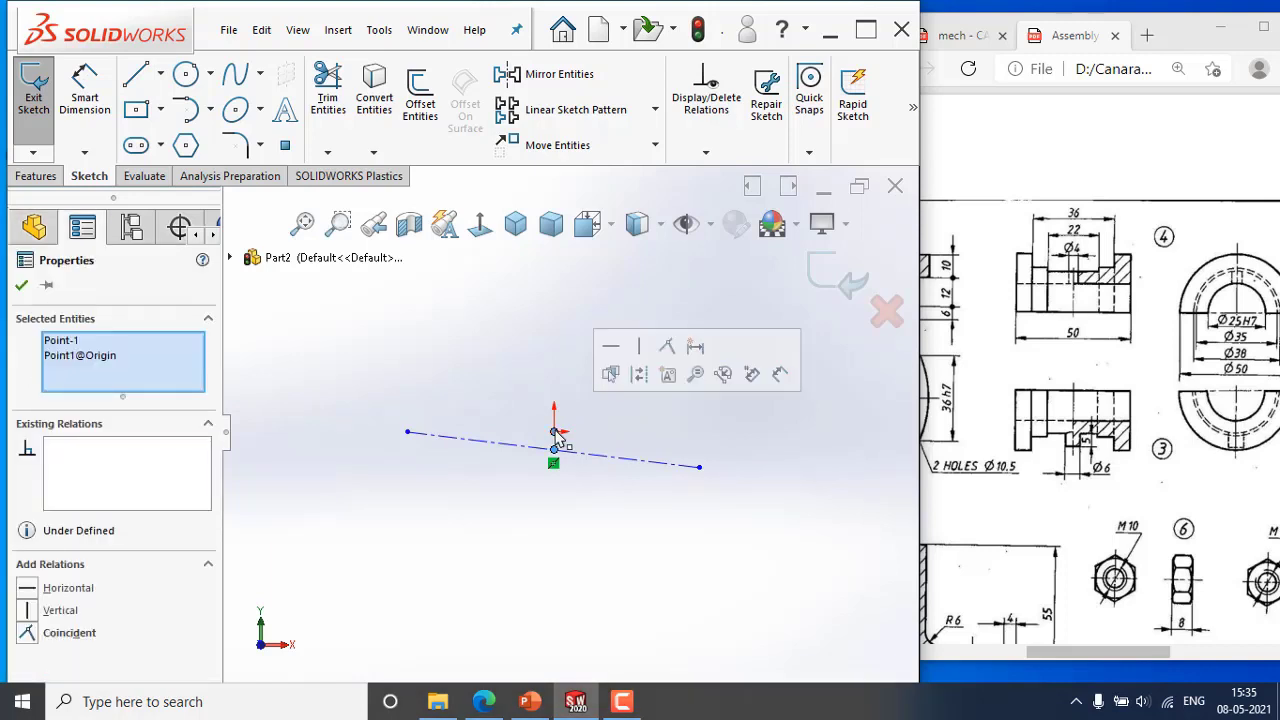
click(668, 348)
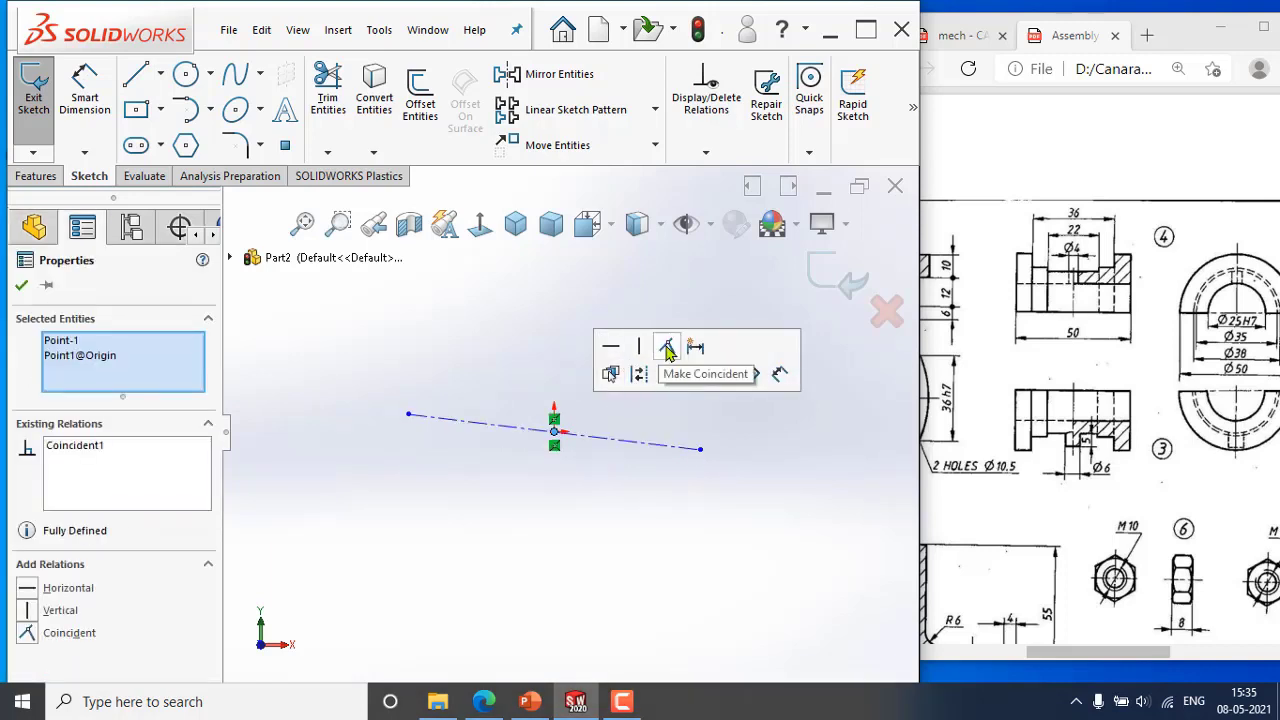
click(640, 452)
click(805, 381)
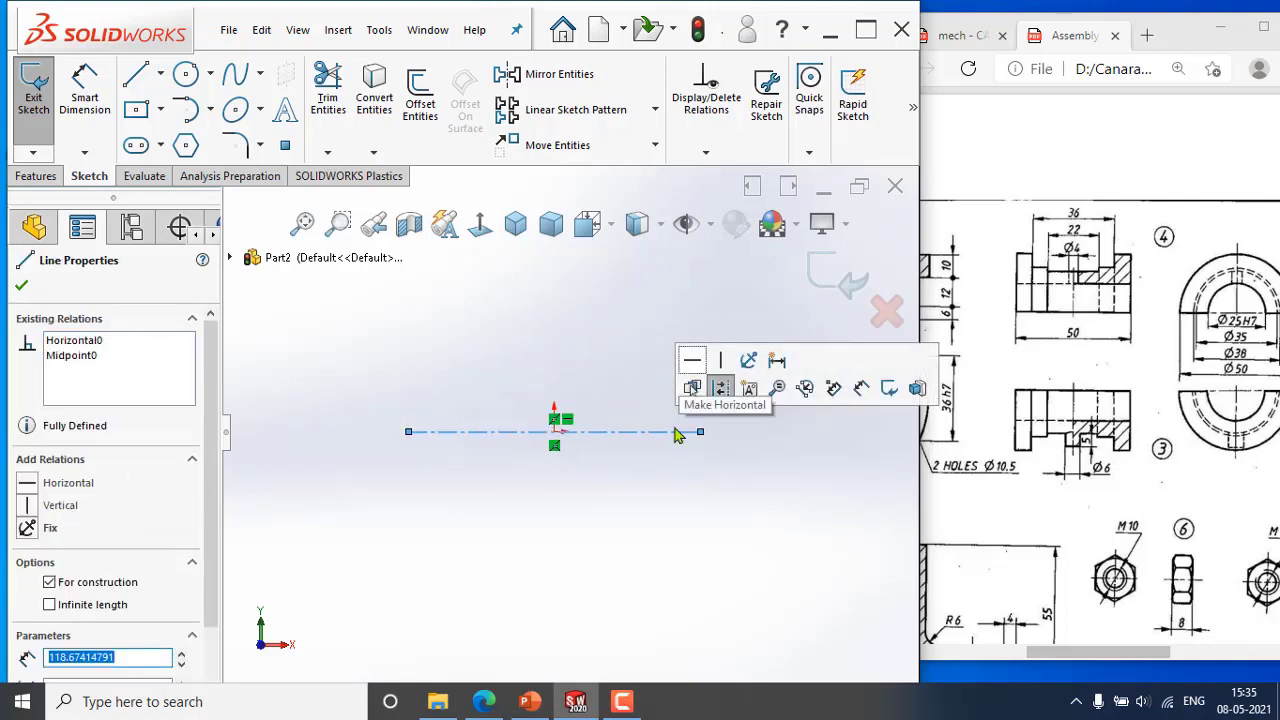
click(645, 490)
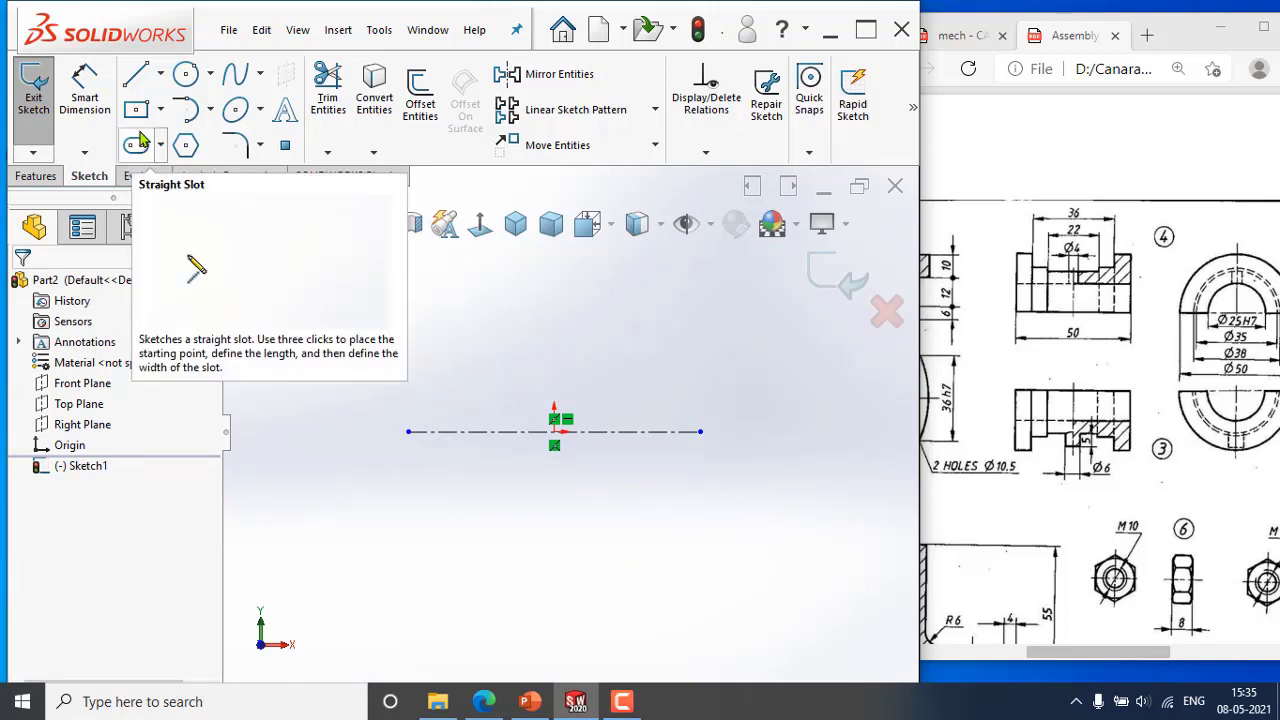
Dimension the horizontal centerline's length as 50 mm.
click(84, 90)
click(500, 380)
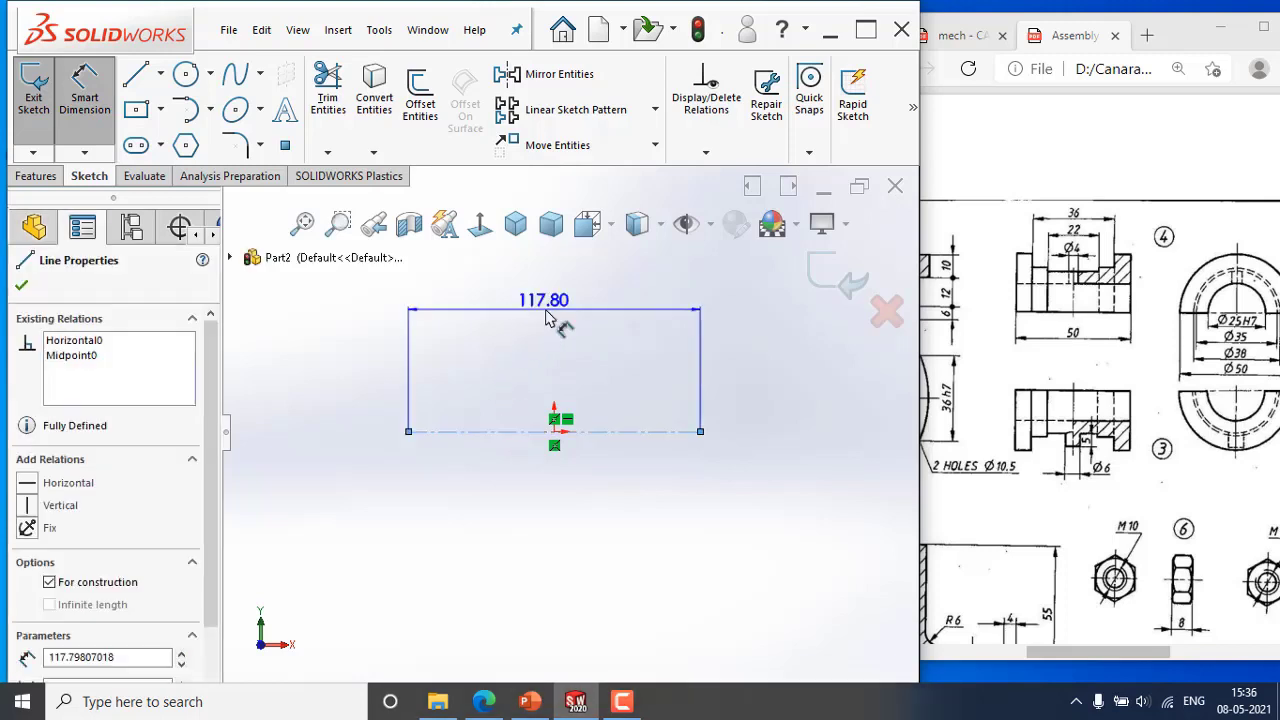
click(562, 316)
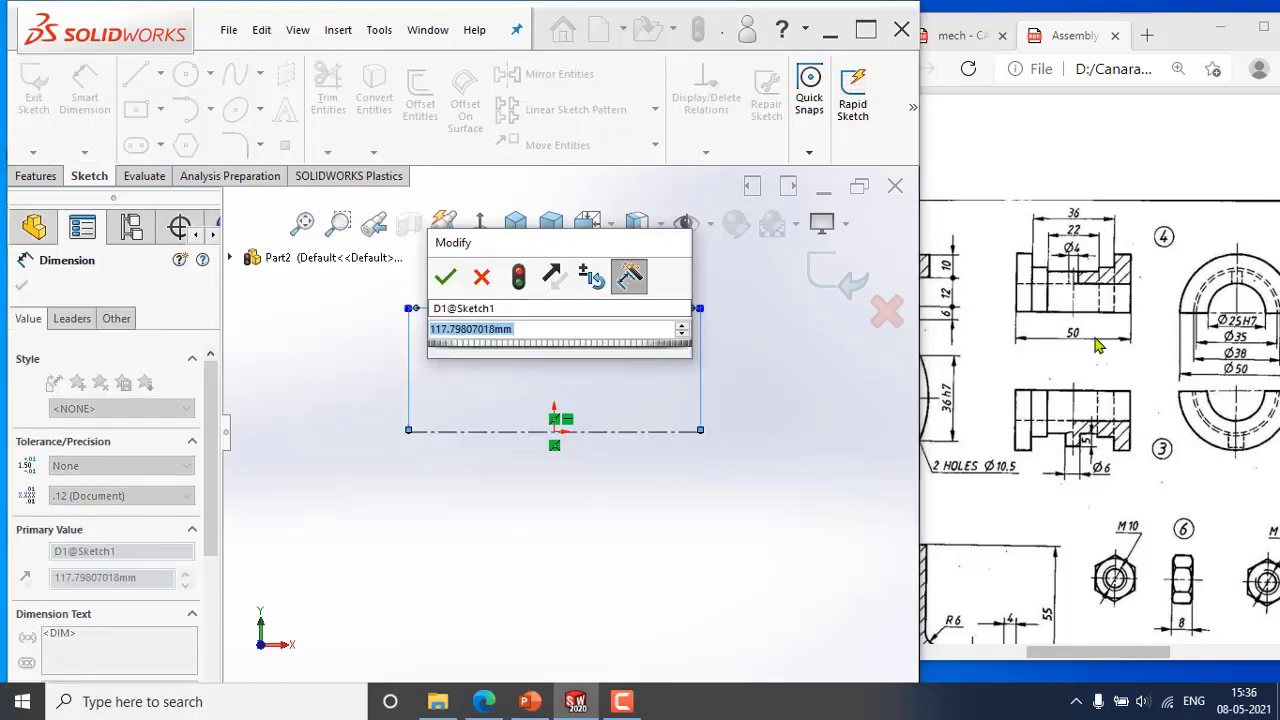
text(50)
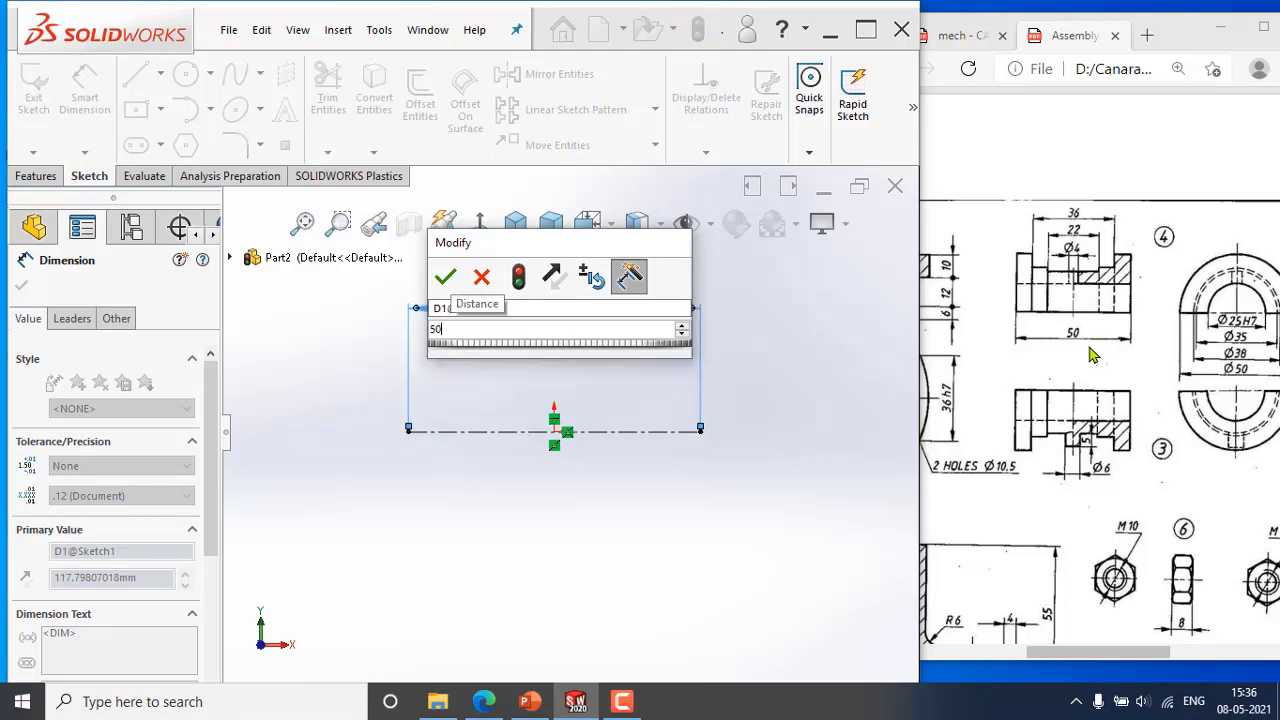
key(Return)
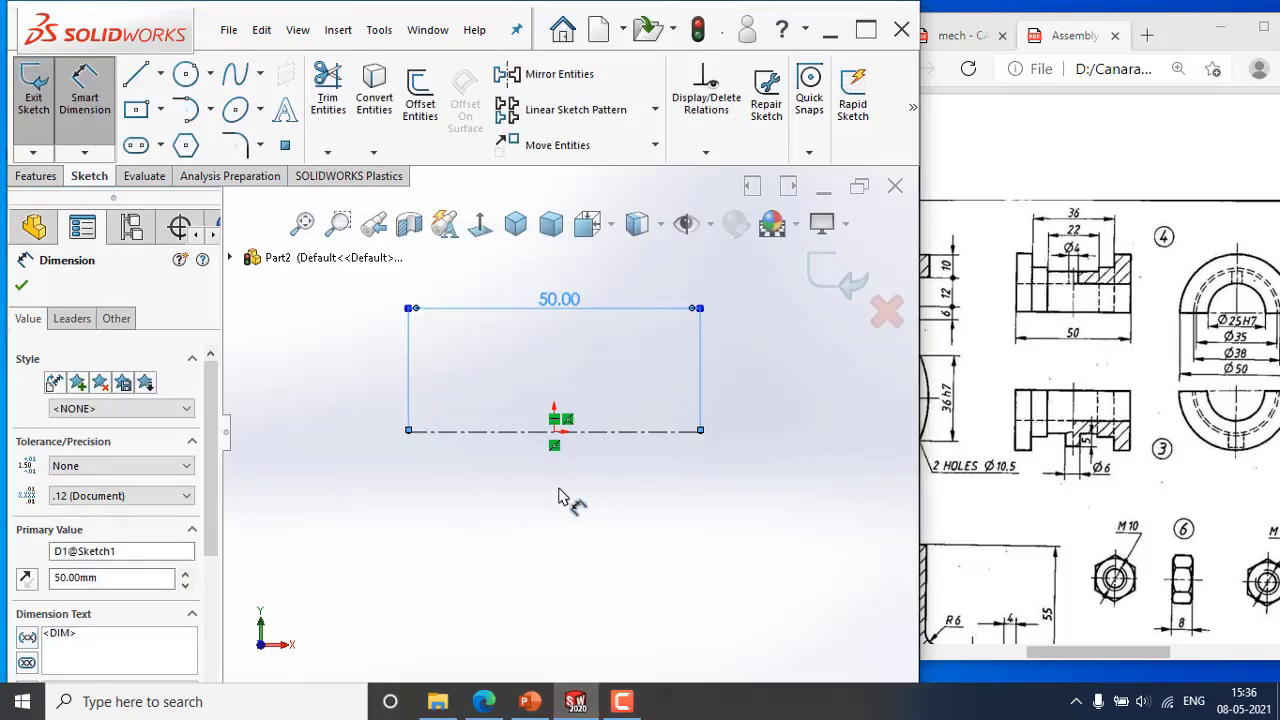
click(571, 503)
Sketch the stepped bearing profile below the centerline with connected horizontal and vertical lines, running from its left endpoint to its right endpoint.
click(140, 76)
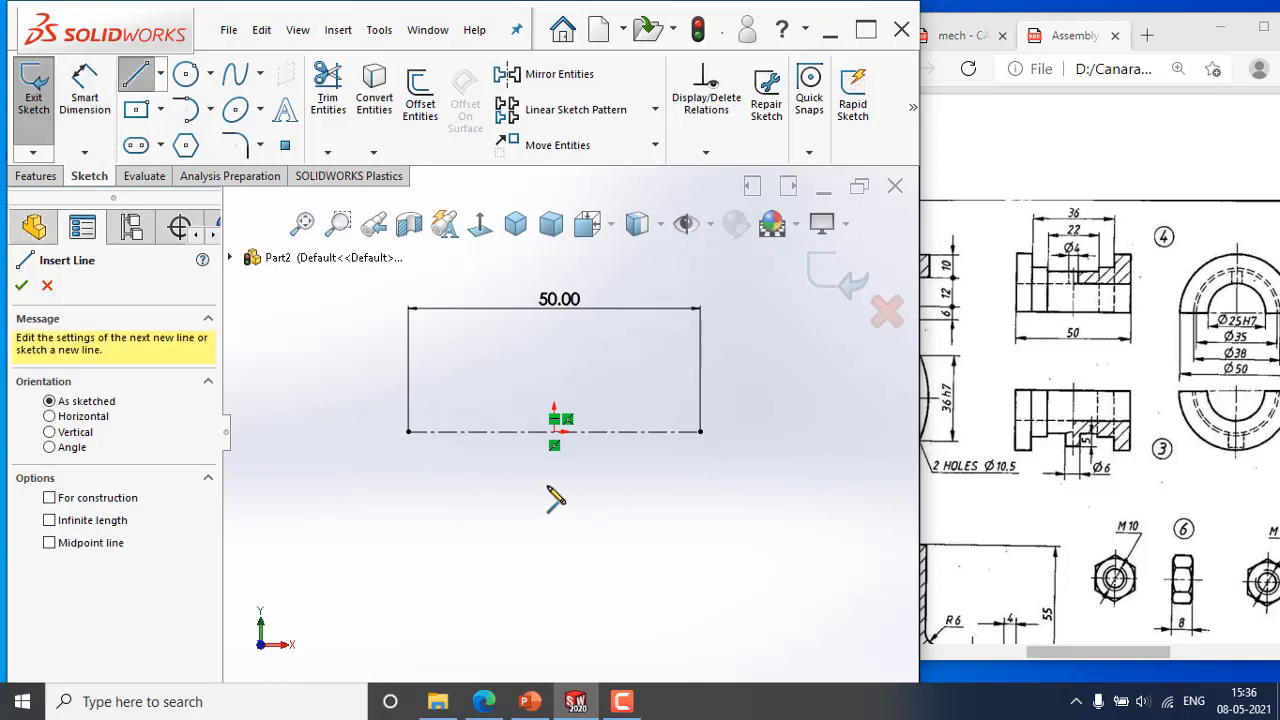
click(408, 432)
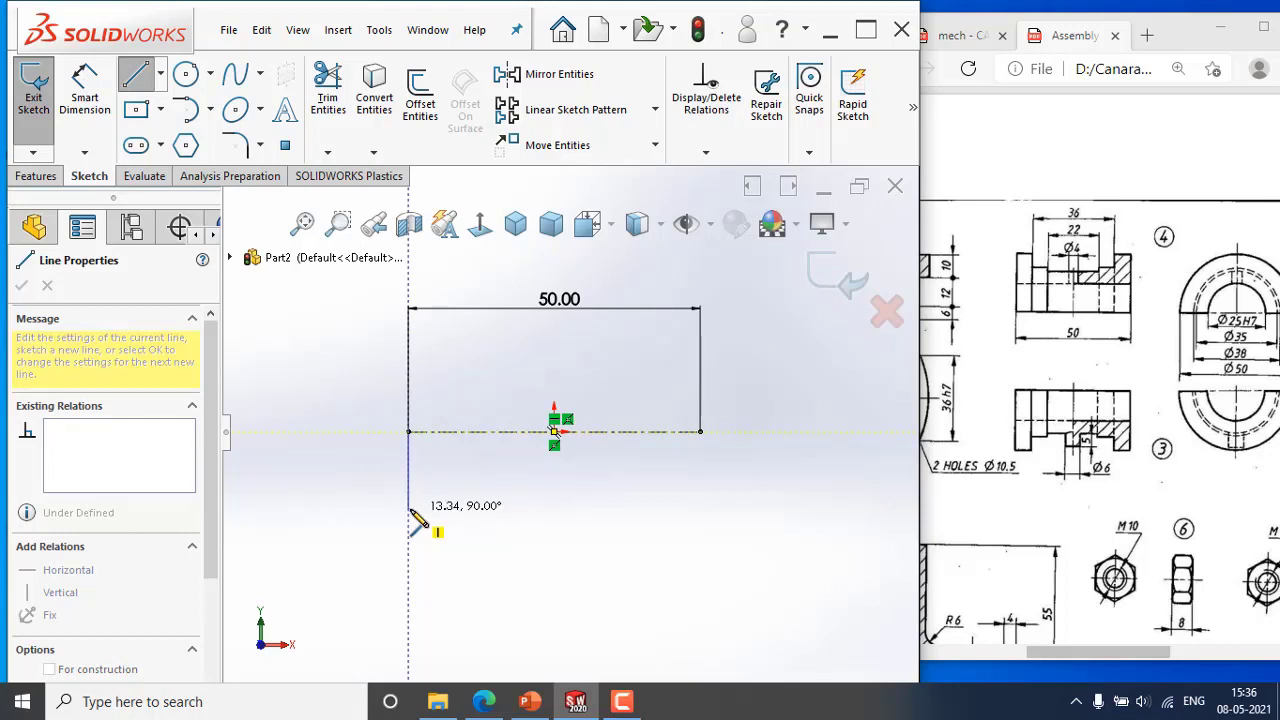
click(409, 529)
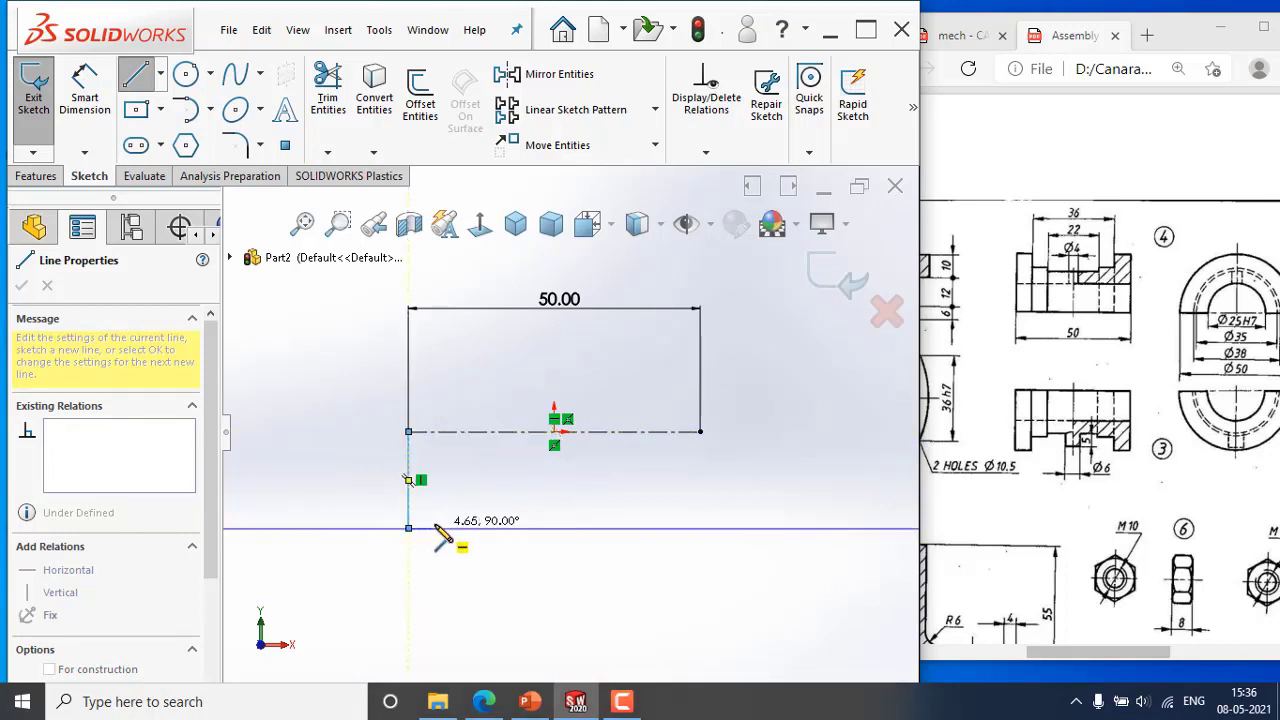
click(444, 528)
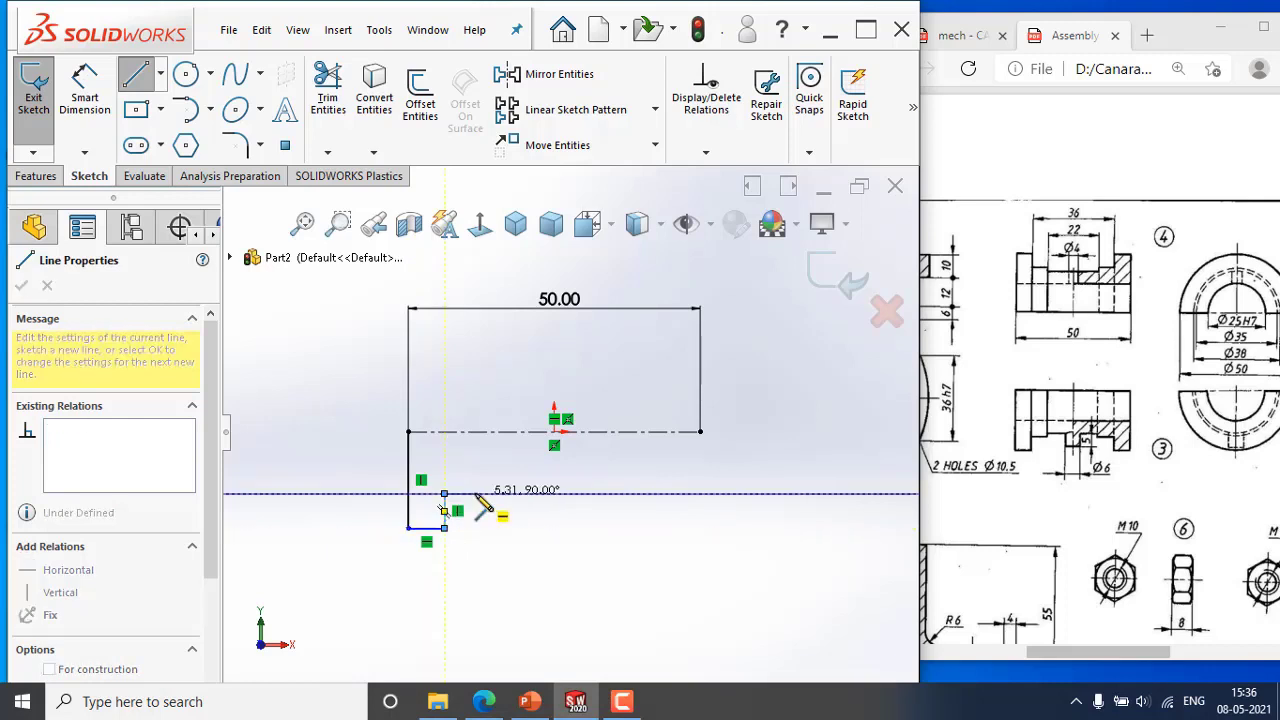
click(480, 495)
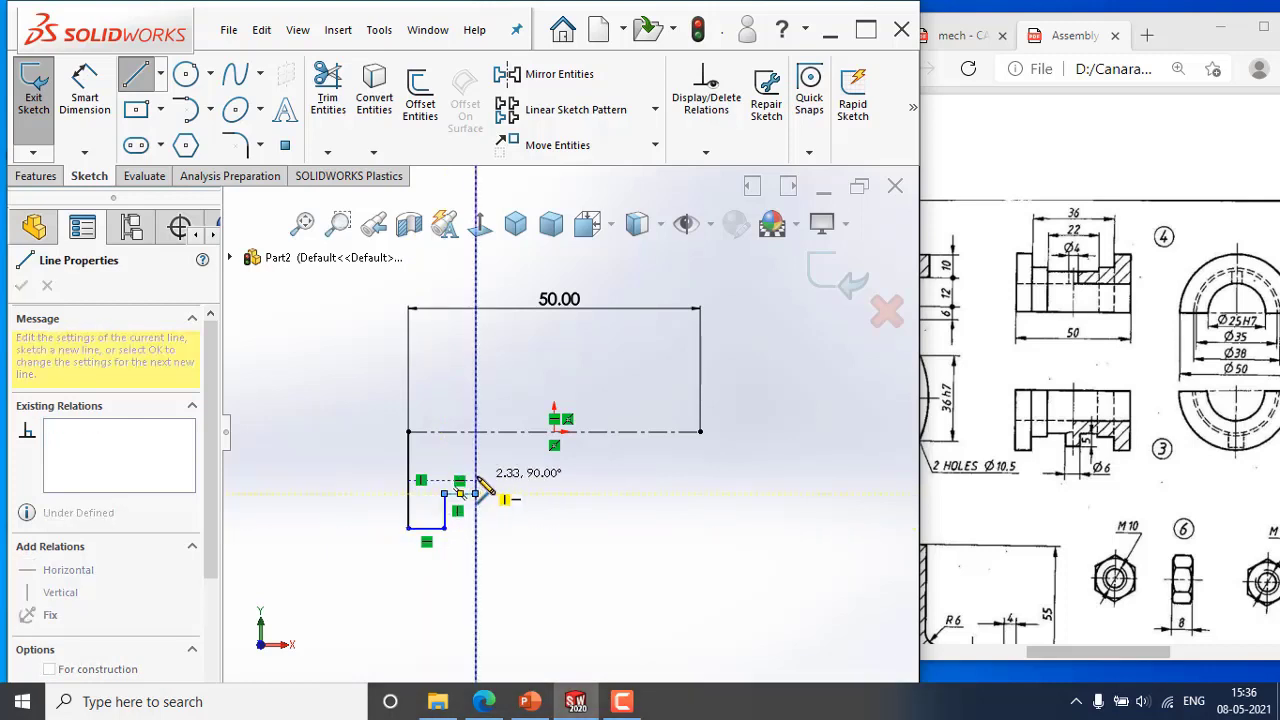
click(634, 482)
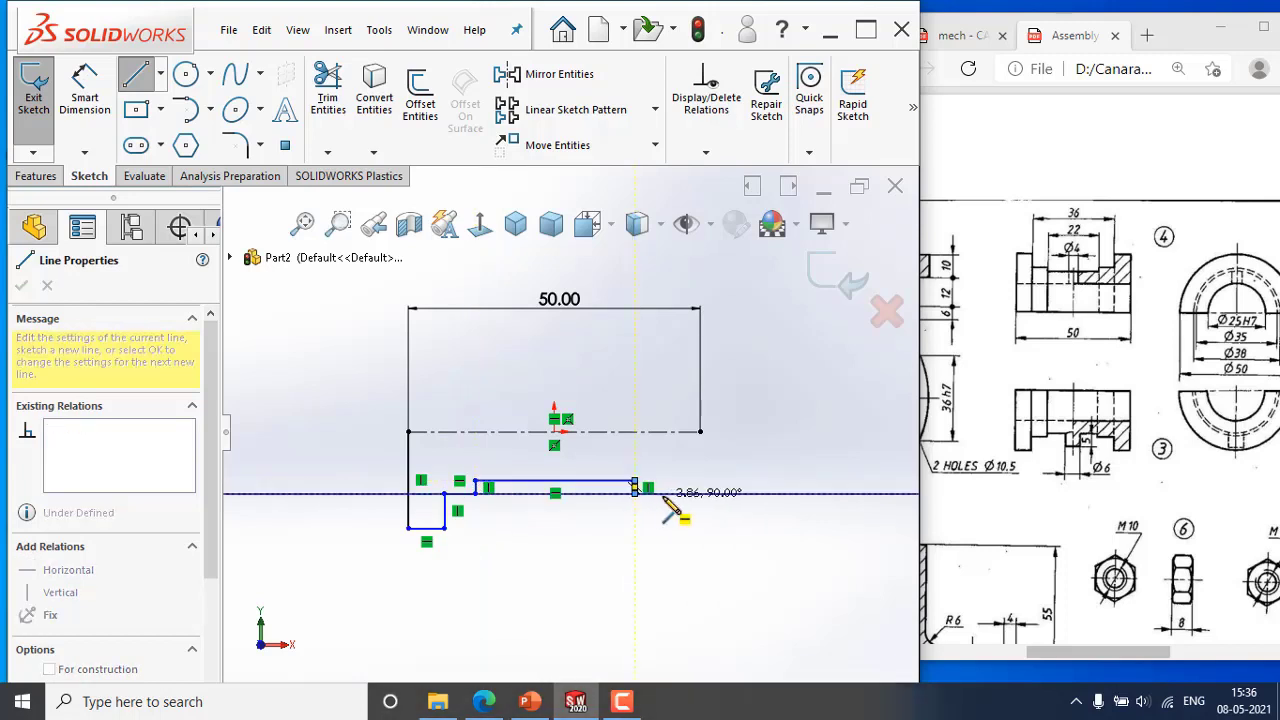
click(668, 493)
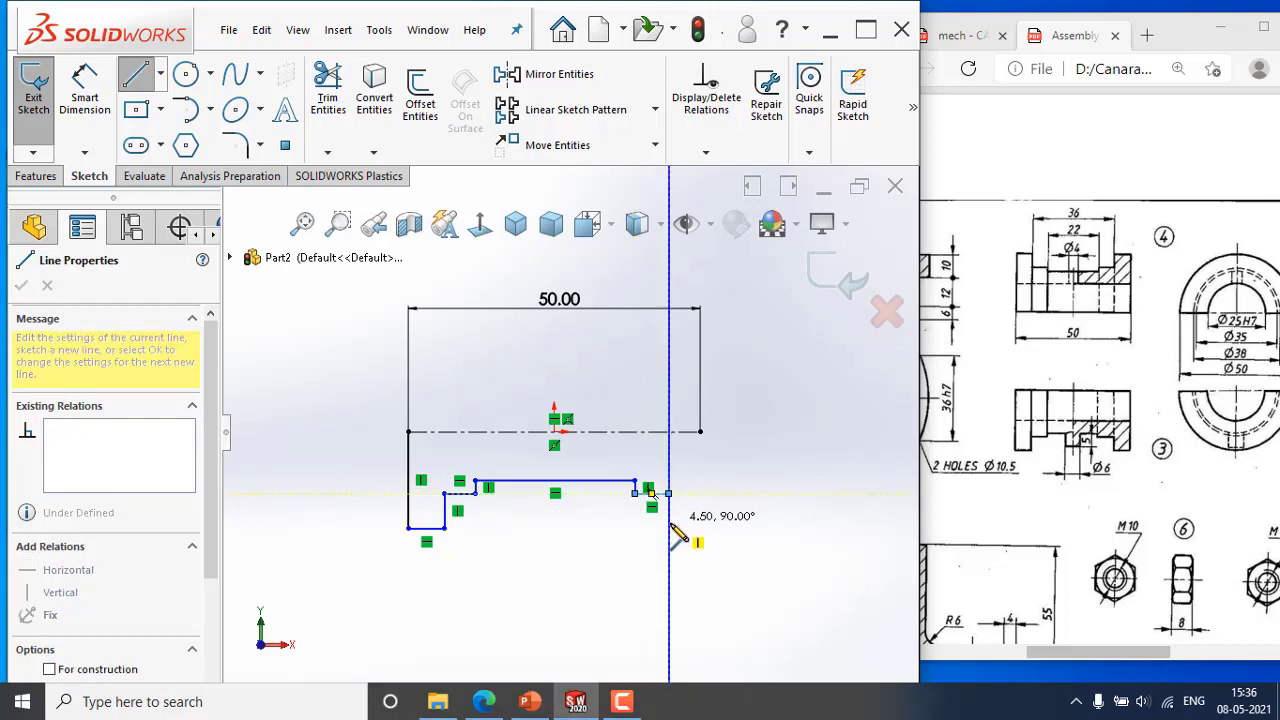
click(672, 530)
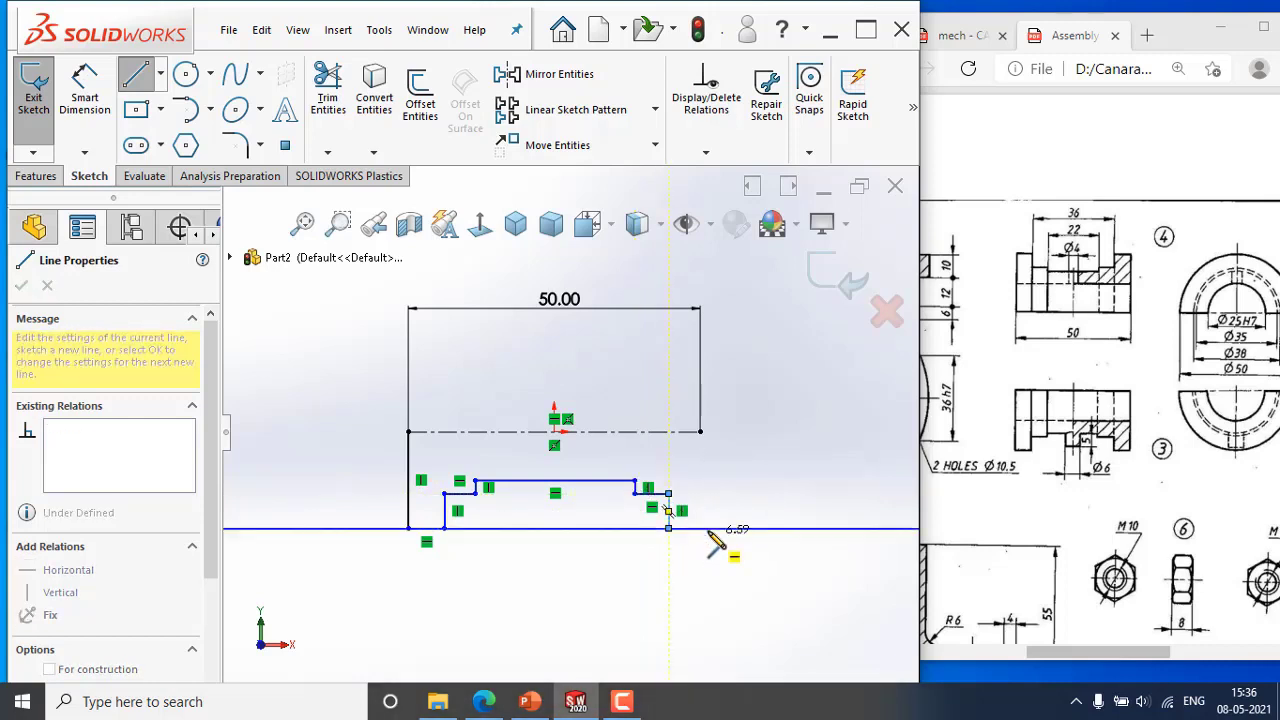
click(701, 528)
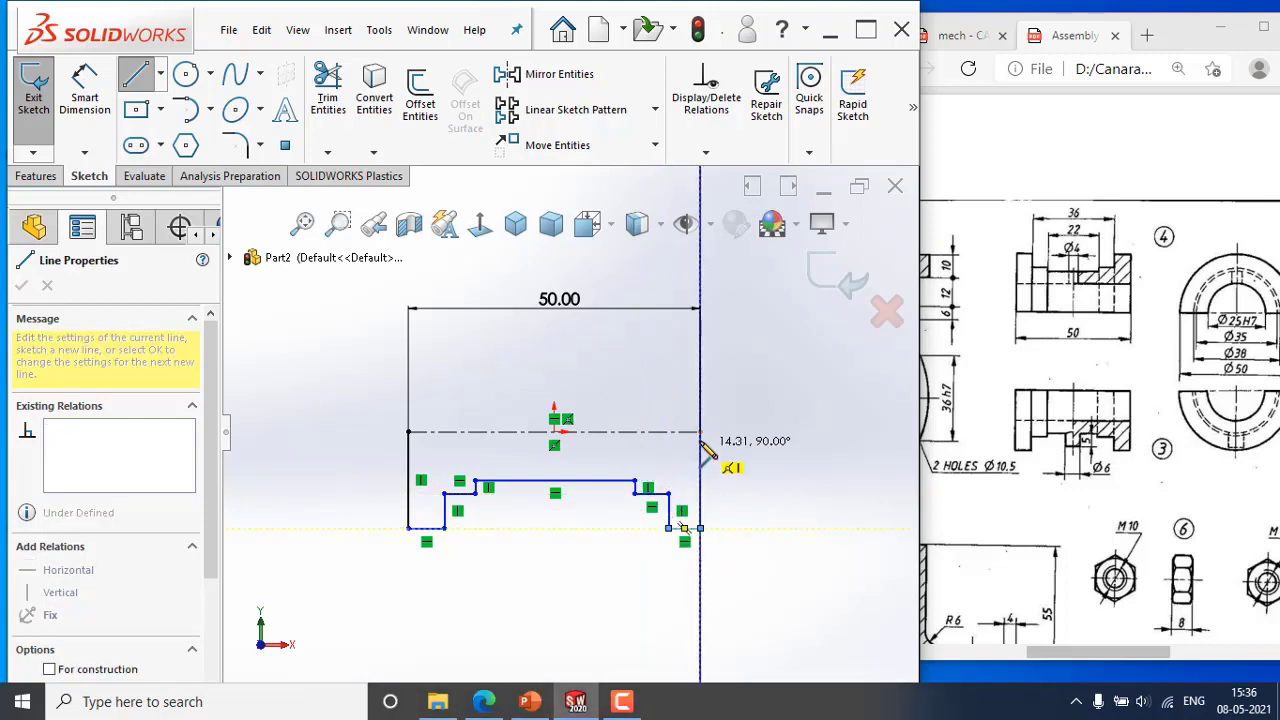
click(700, 432)
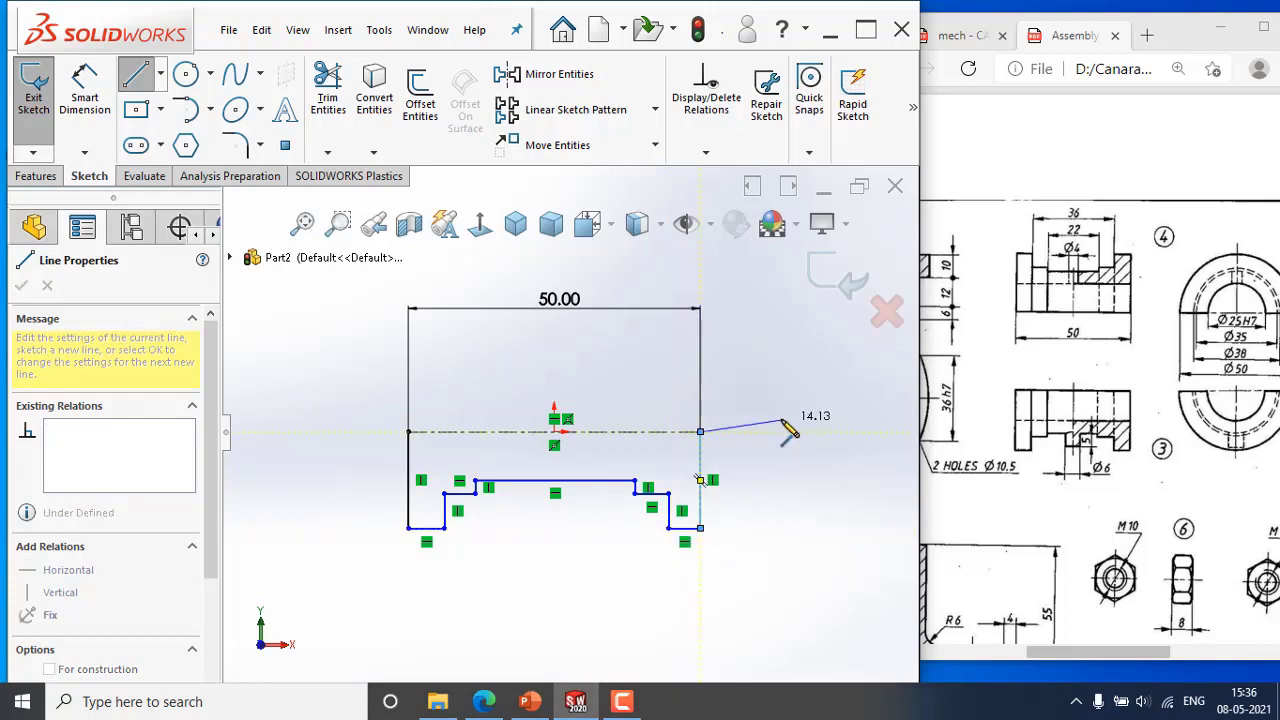
key(Escape)
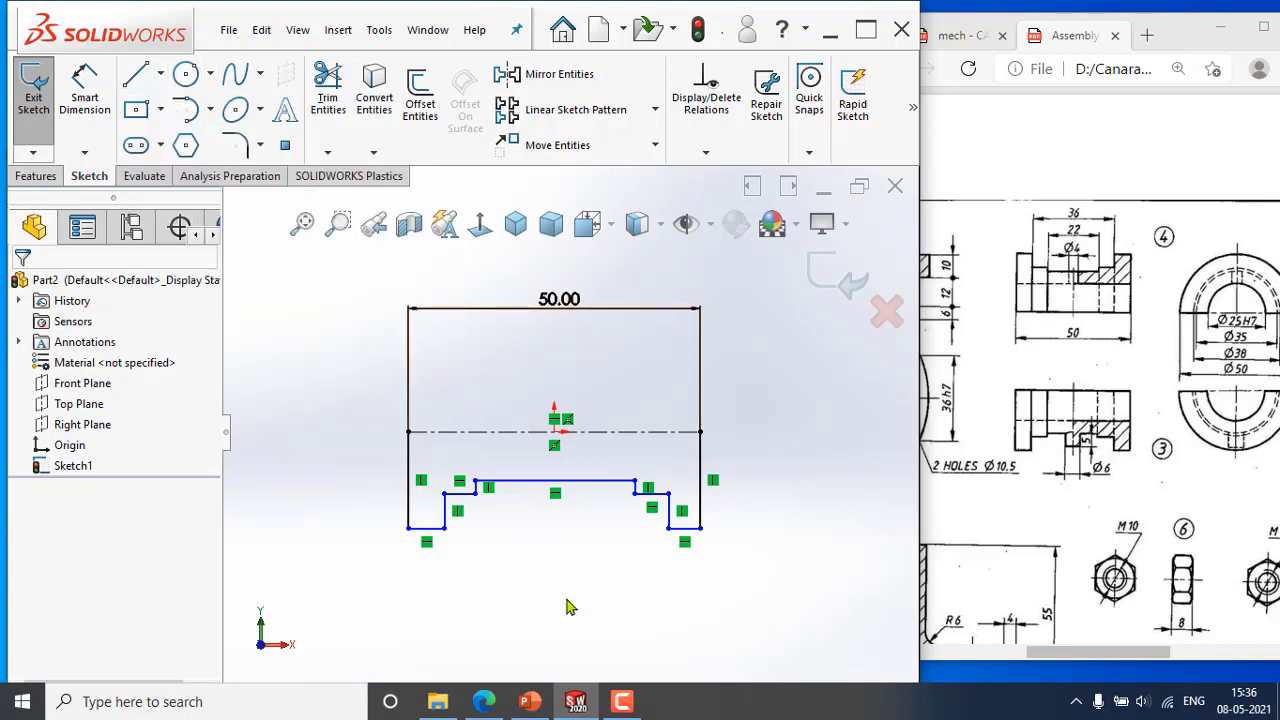
click(458, 493)
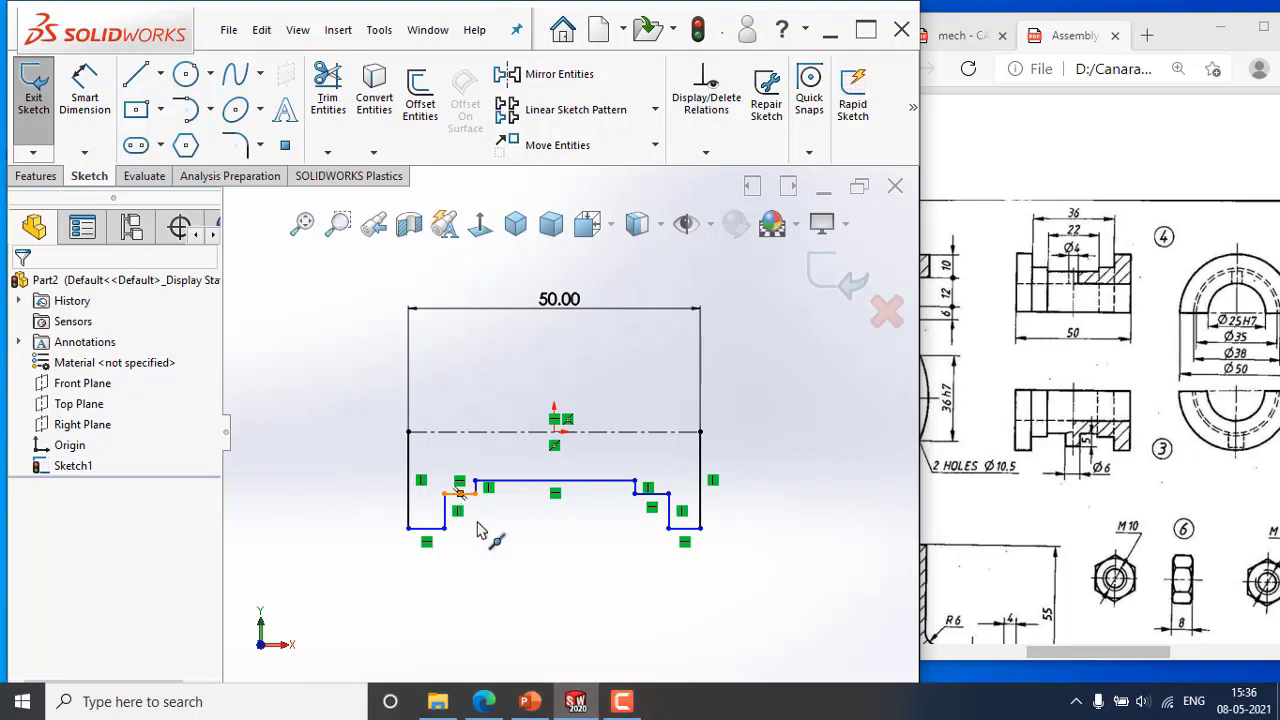
click(549, 550)
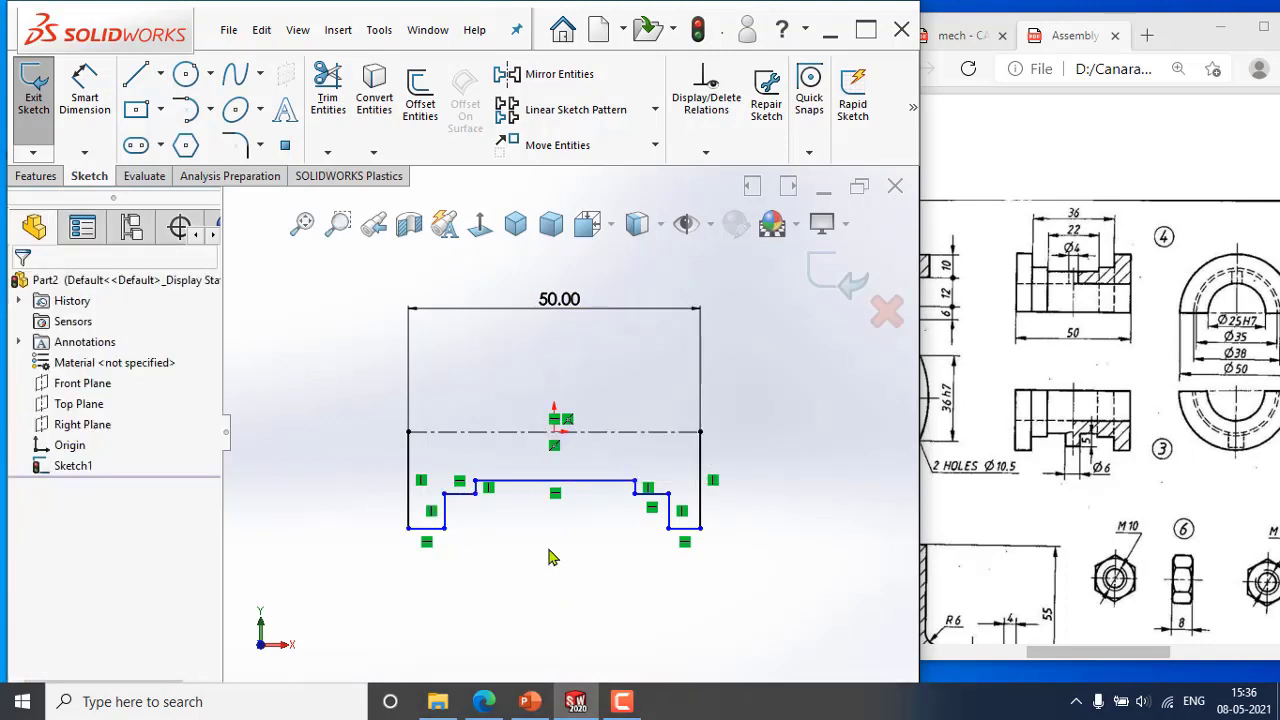
Draw a construction centerline from the origin down to the midpoint of the profile's long upper horizontal line.
click(160, 73)
click(150, 126)
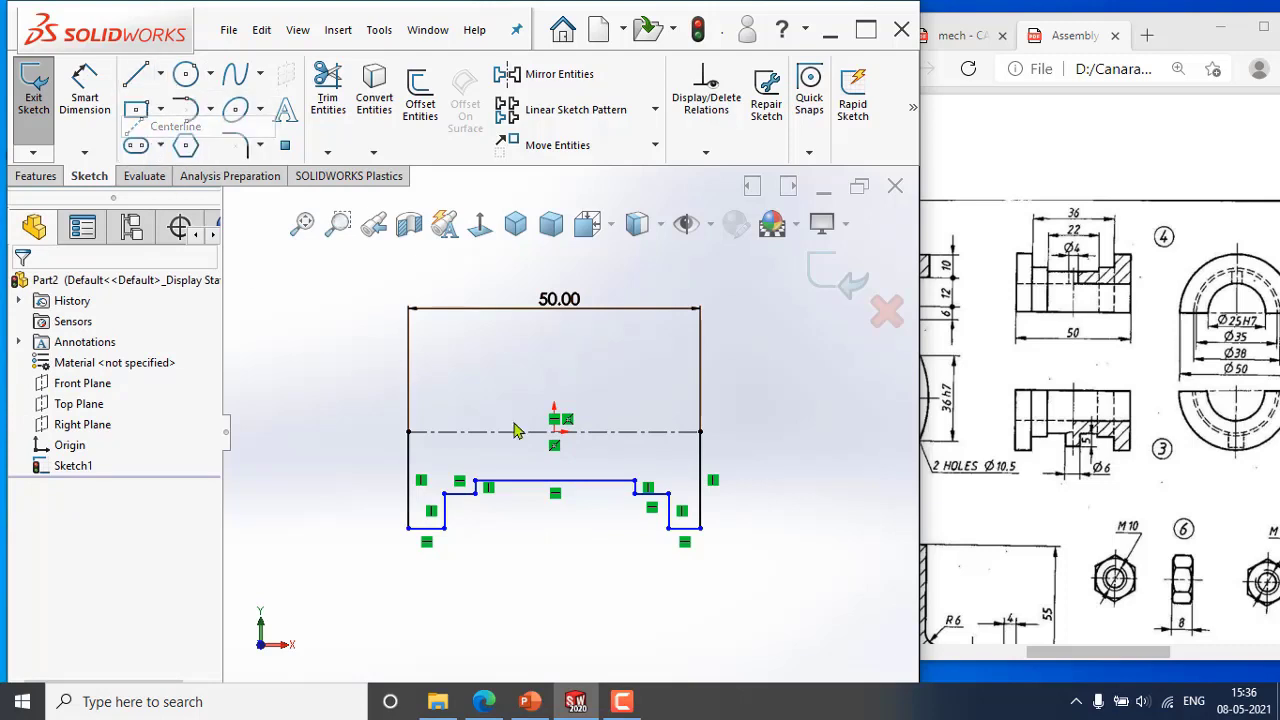
click(555, 432)
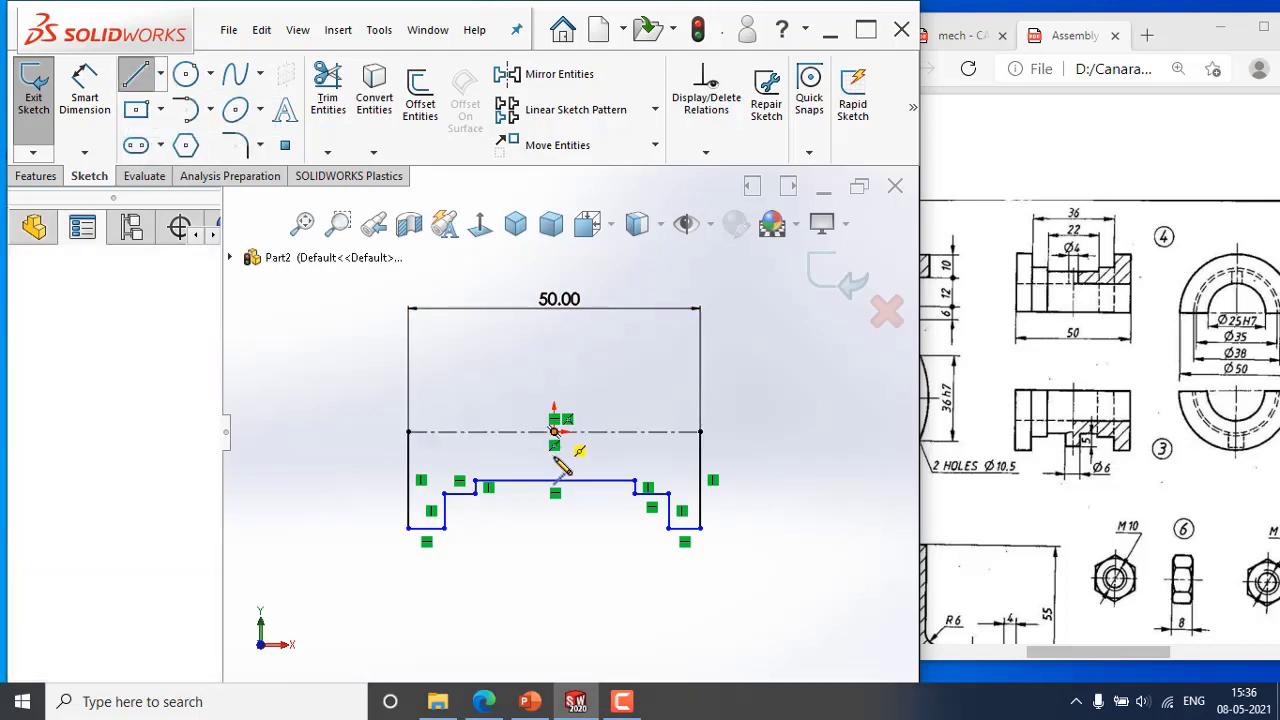
click(555, 481)
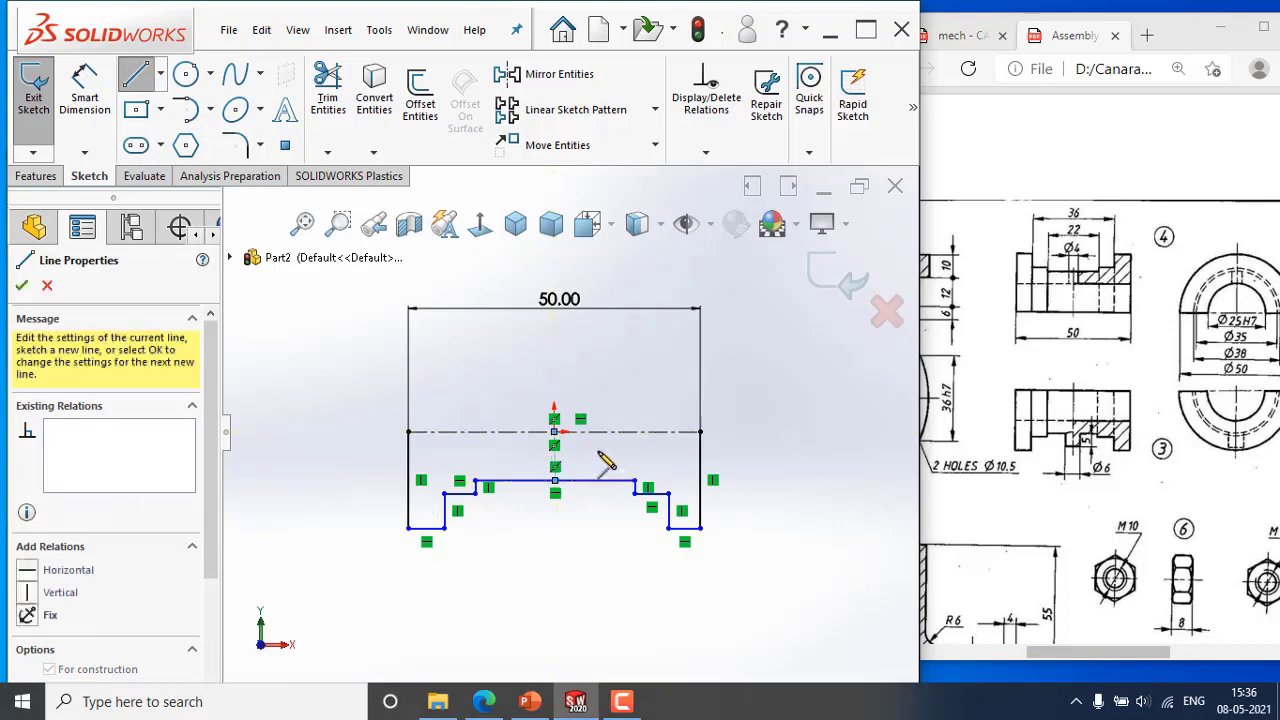
key(Escape)
key(Escape)
Constrain the short centerline between the origin and the profile to be vertical.
scroll(565, 460, down, 3)
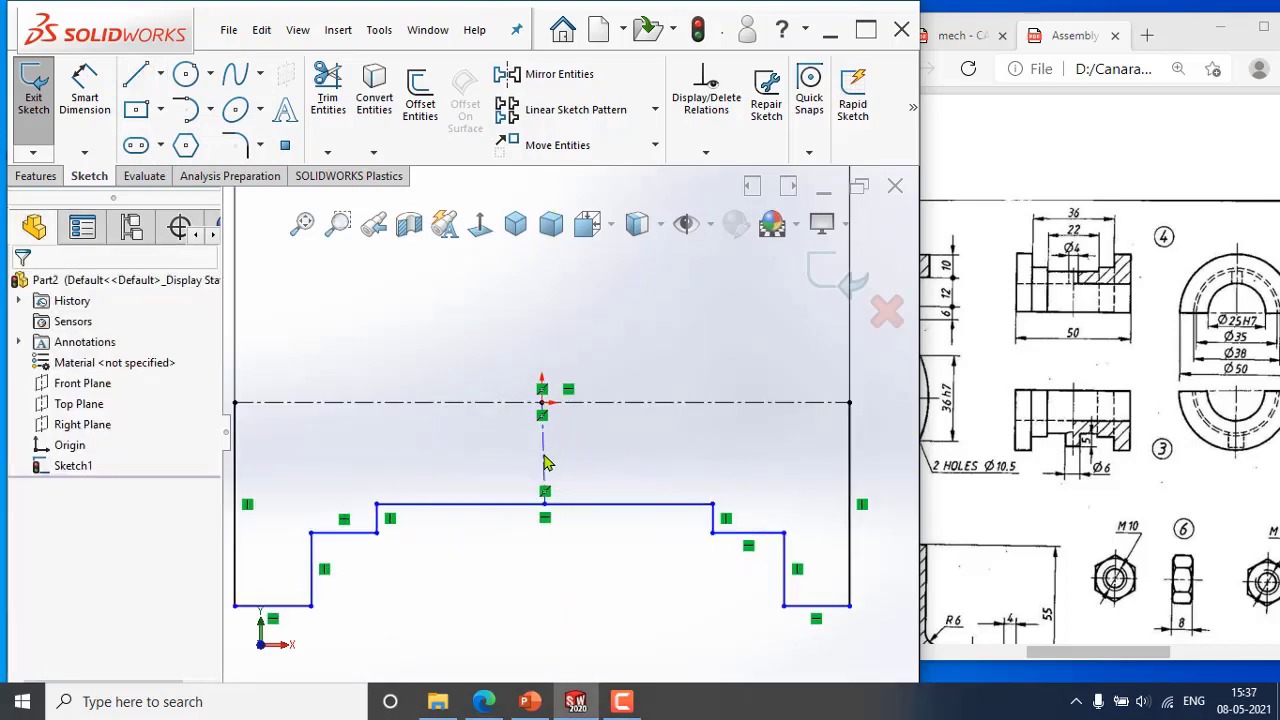
click(545, 461)
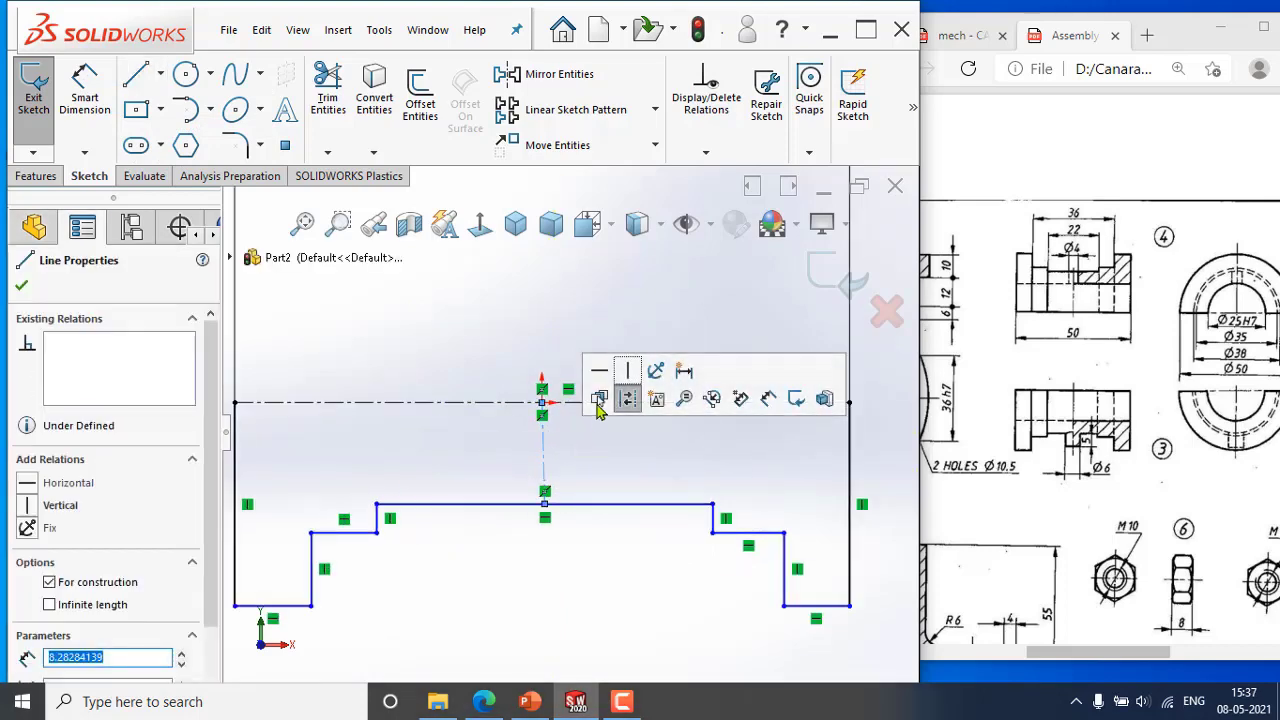
click(629, 371)
click(578, 572)
scroll(578, 572, up, 5)
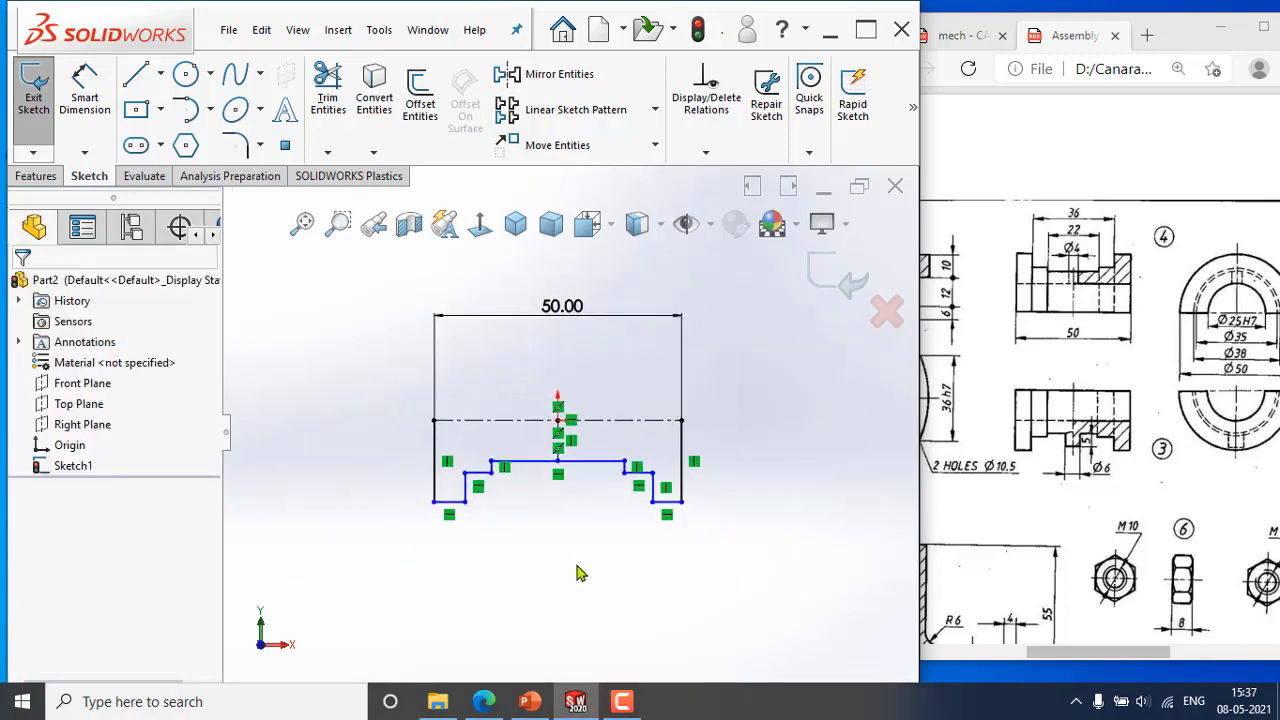
scroll(592, 510, down, 1)
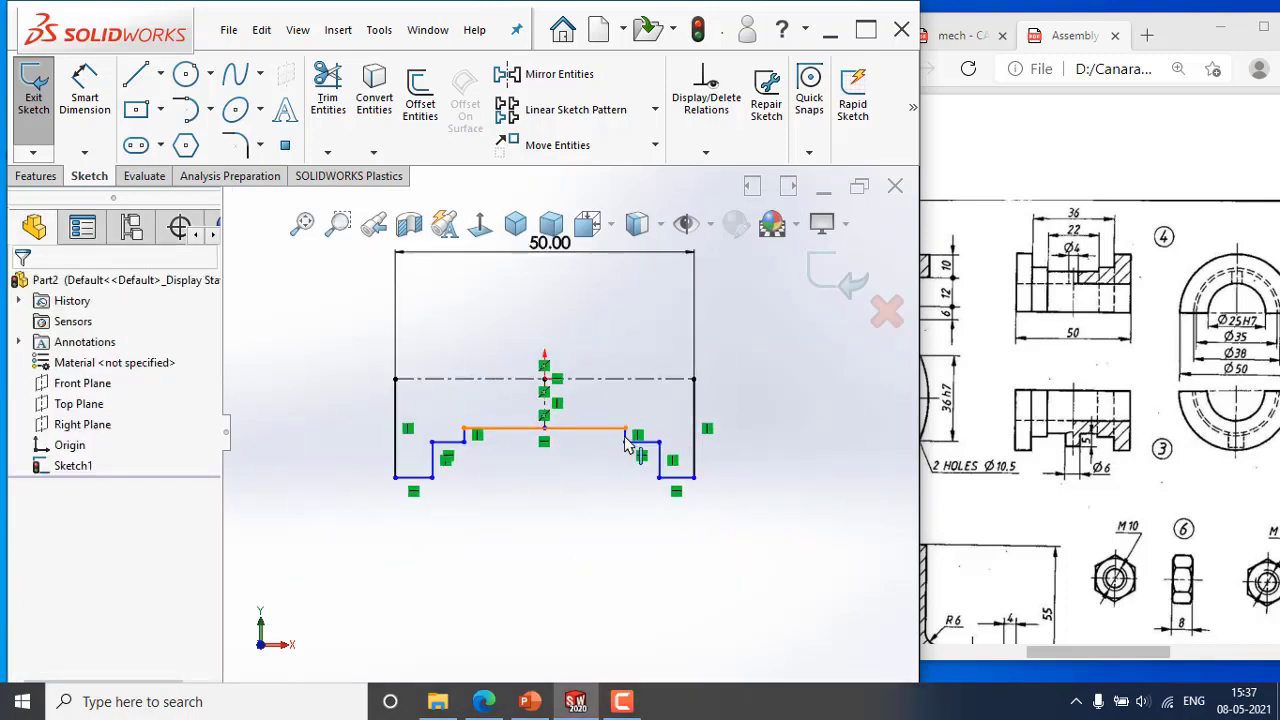
scroll(640, 449, down, 2)
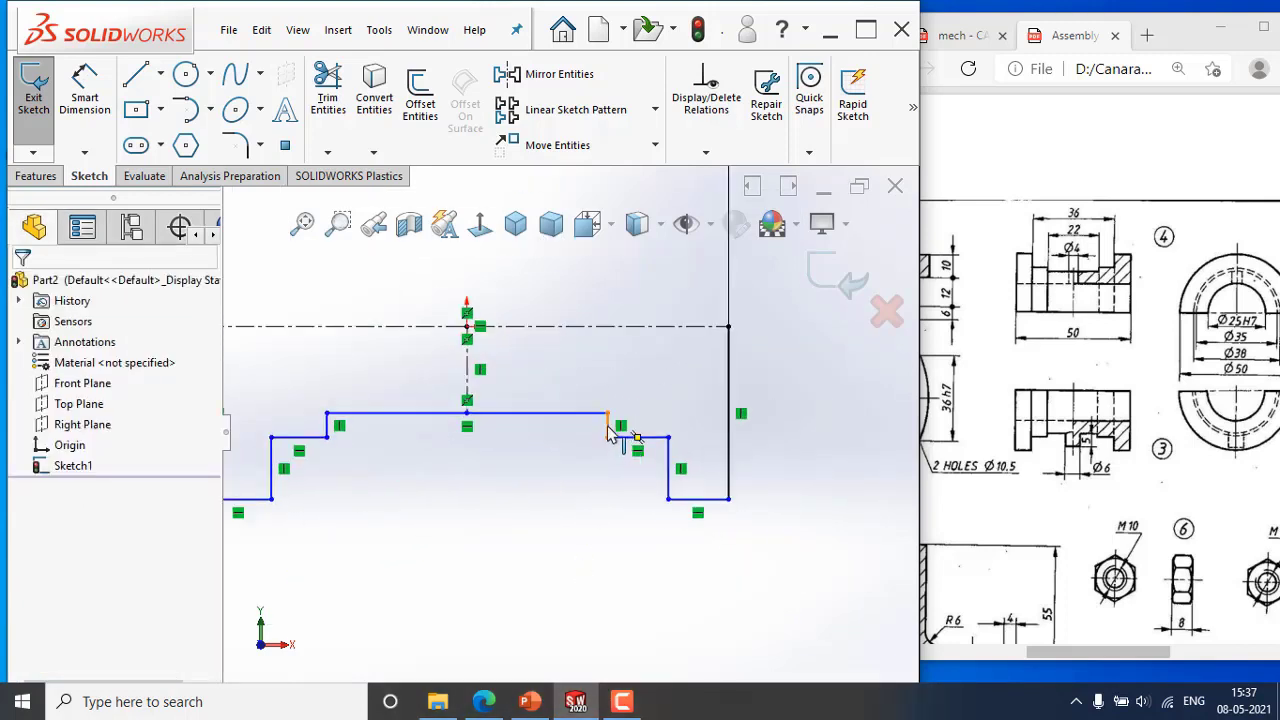
click(608, 430)
click(635, 438)
ctrl+click(669, 466)
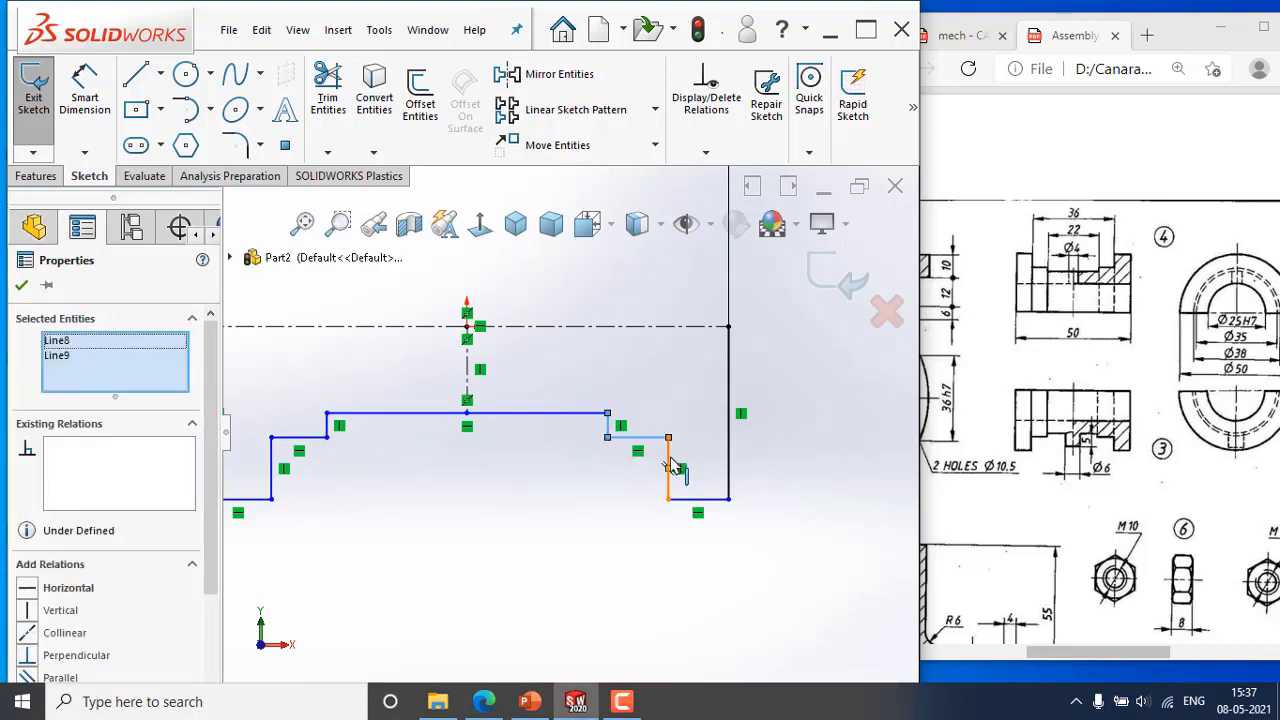
ctrl+click(706, 500)
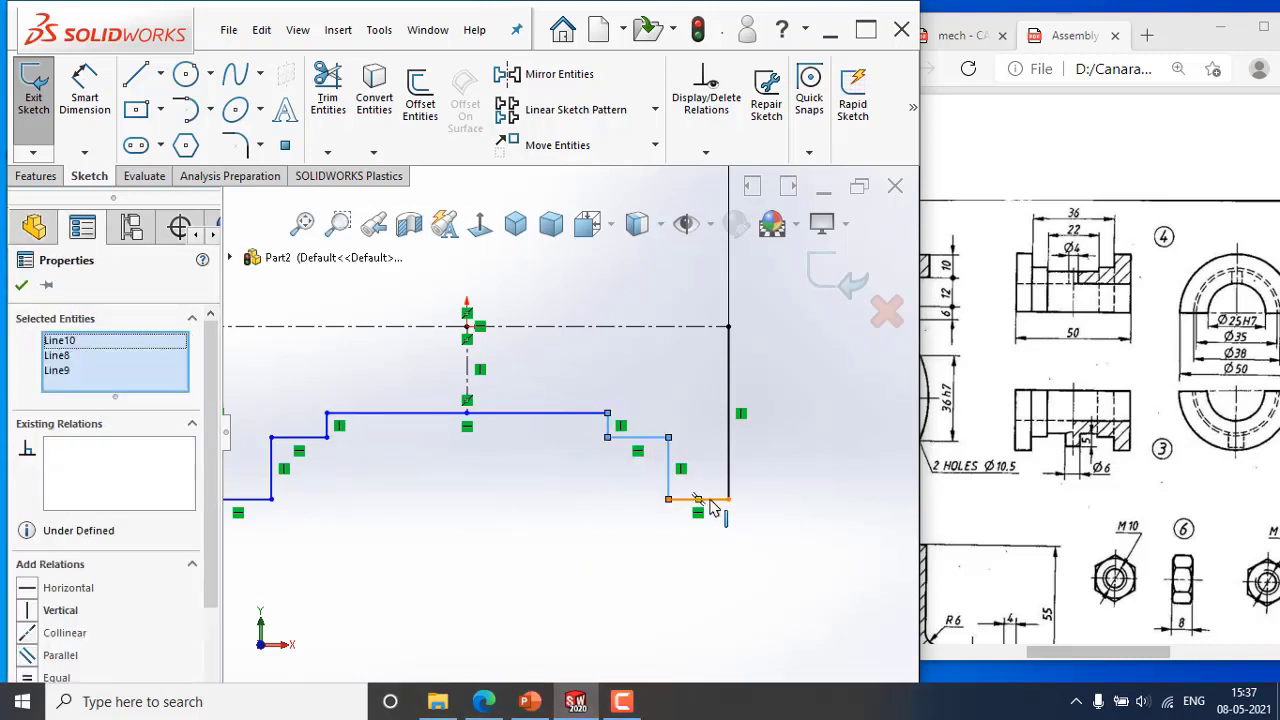
ctrl+click(711, 500)
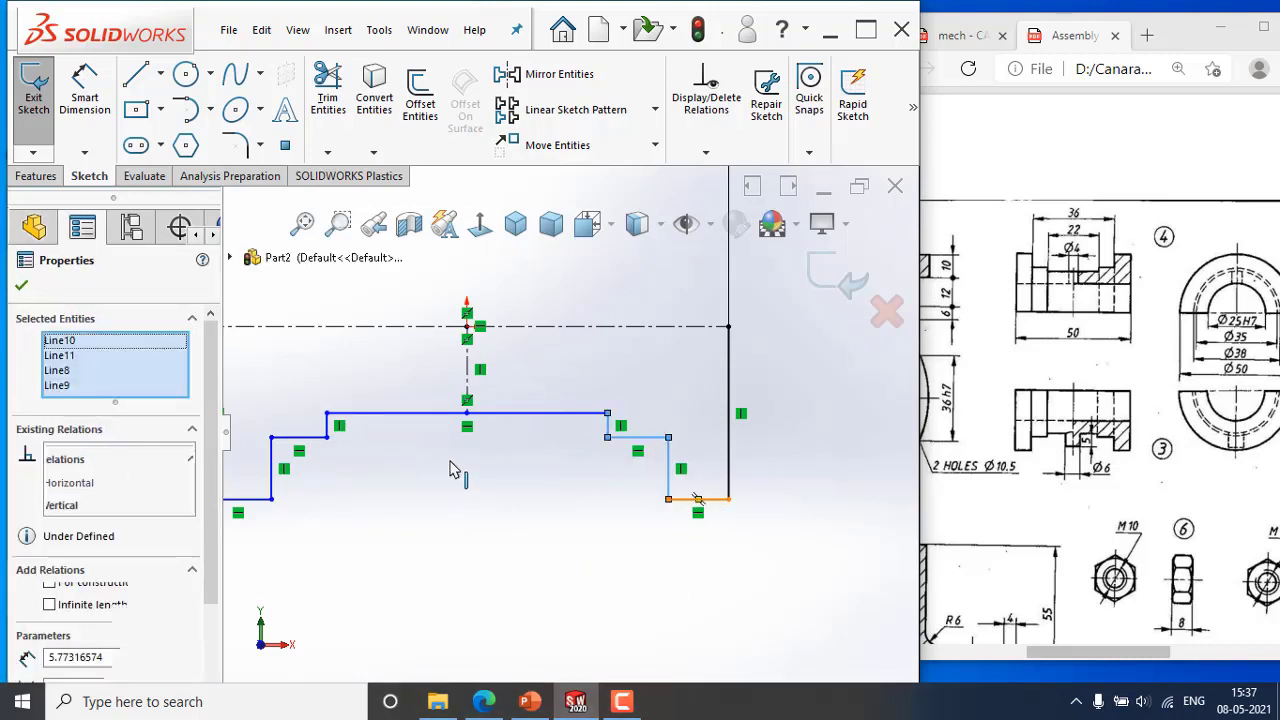
ctrl+click(468, 372)
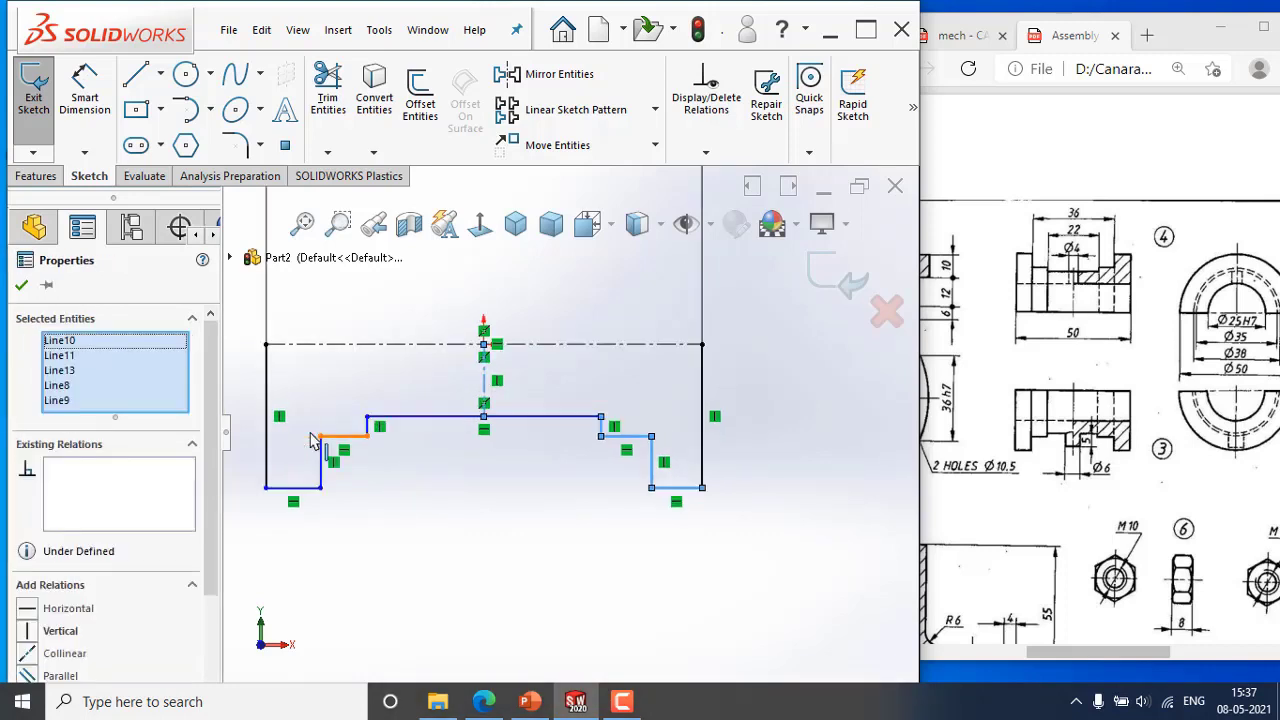
key(z)
ctrl+click(351, 475)
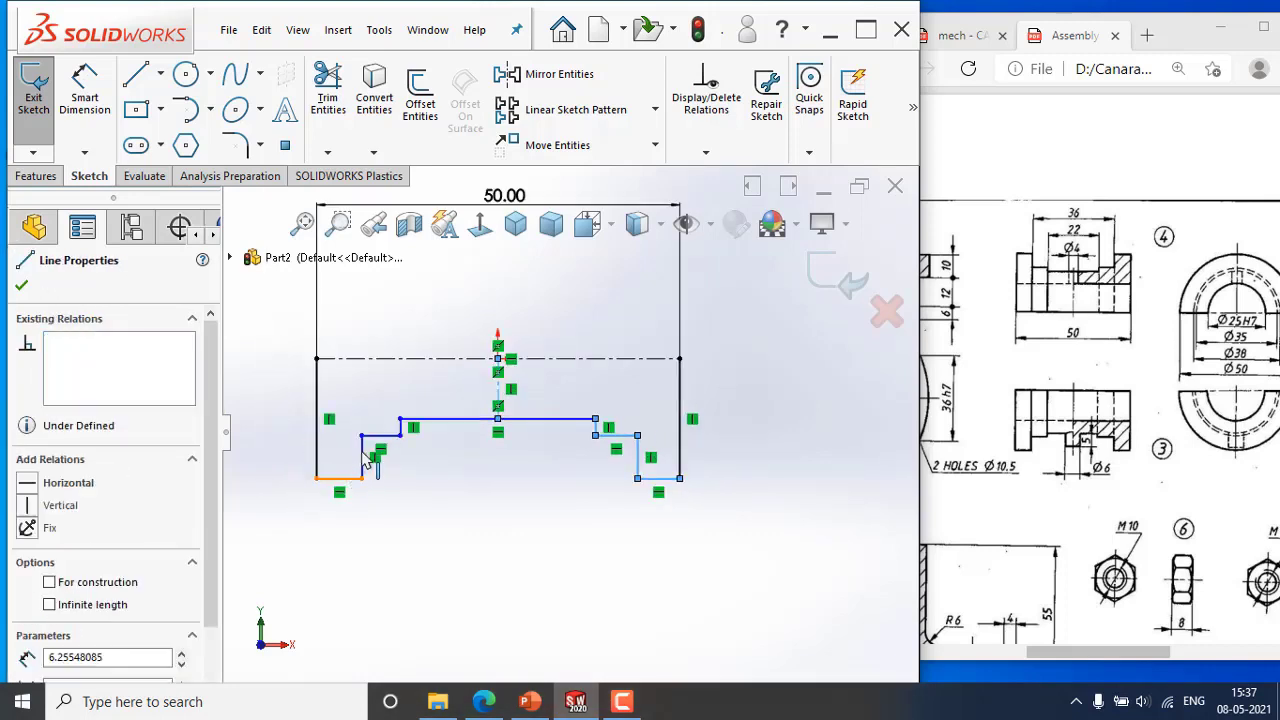
ctrl+click(361, 456)
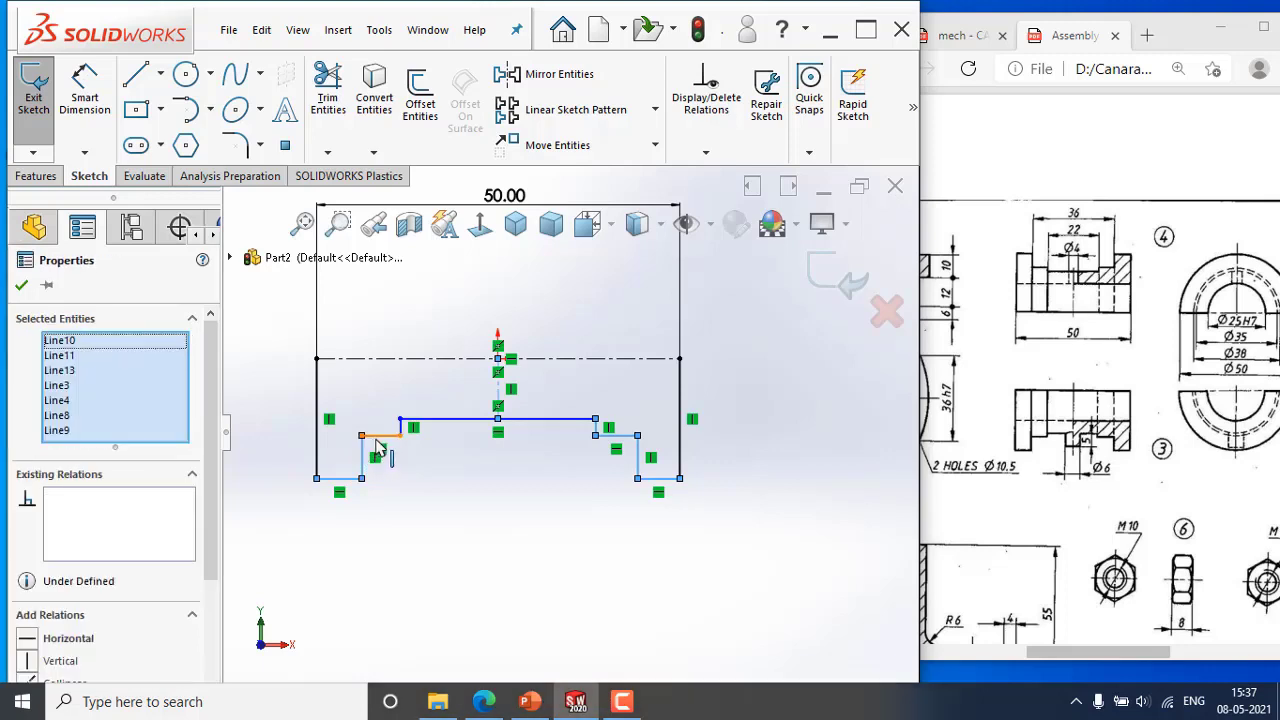
ctrl+click(399, 432)
scroll(401, 430, down, 4)
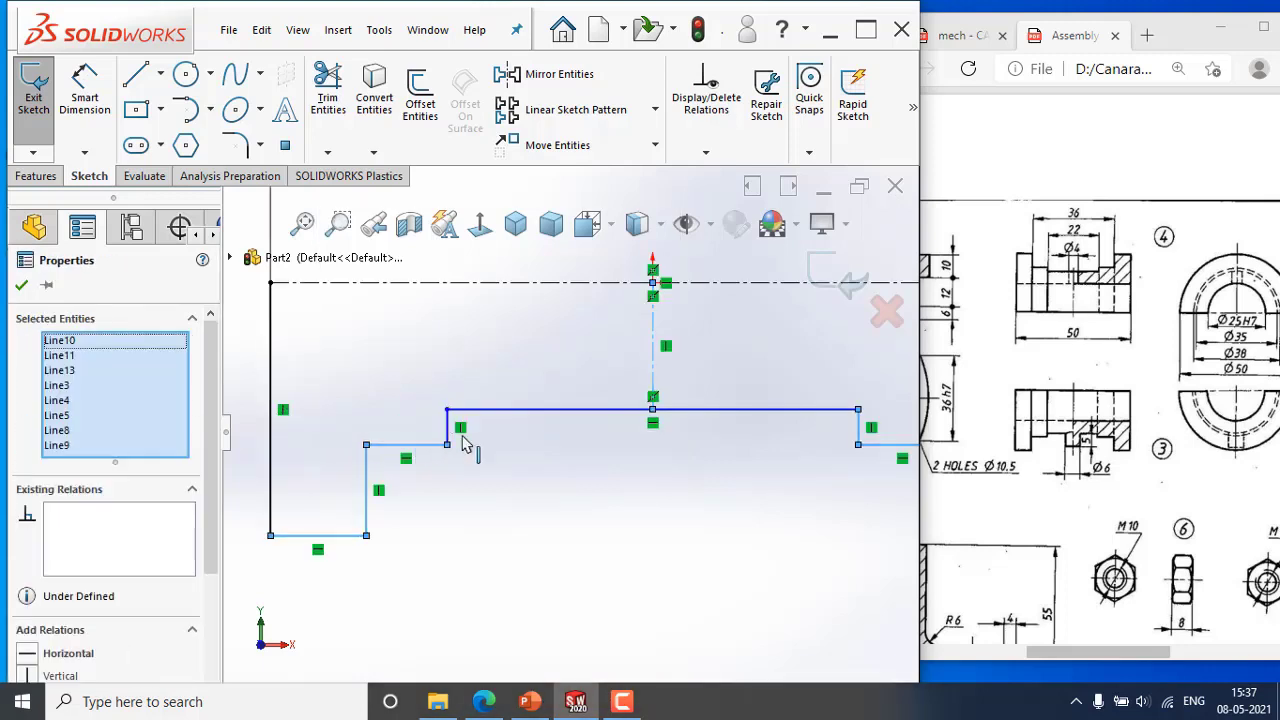
ctrl+click(447, 430)
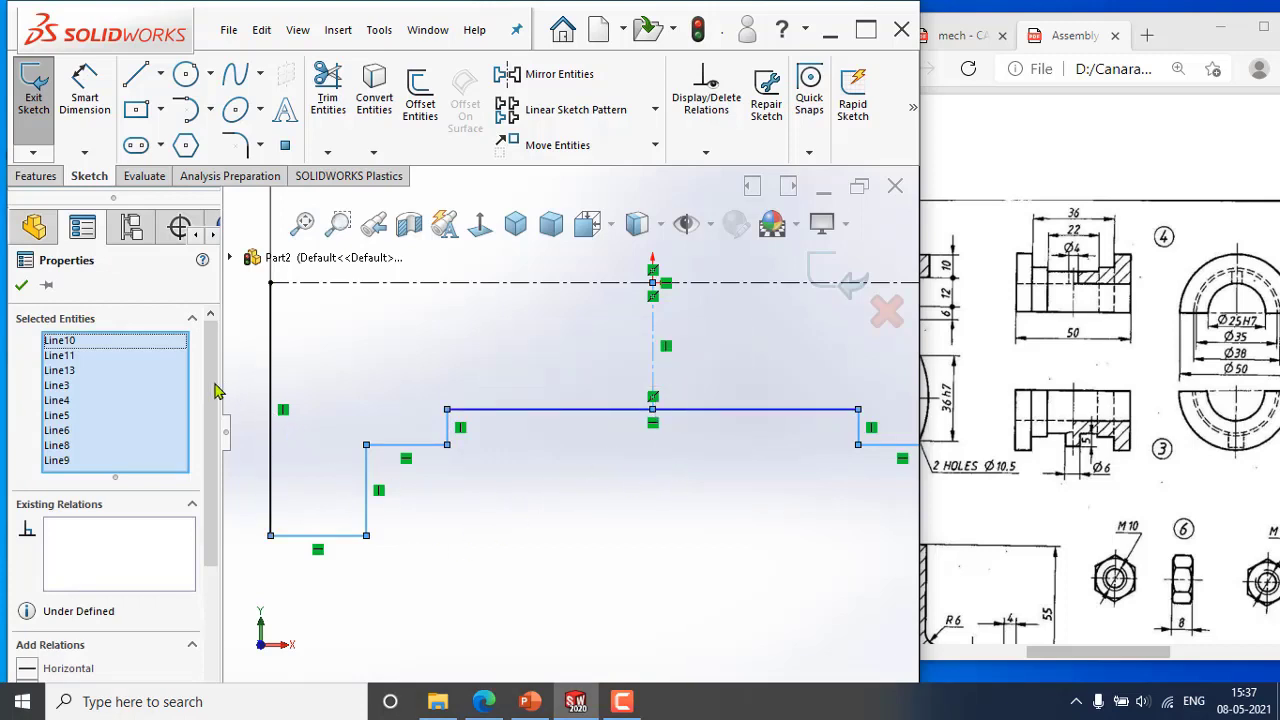
drag(214, 386, 231, 507)
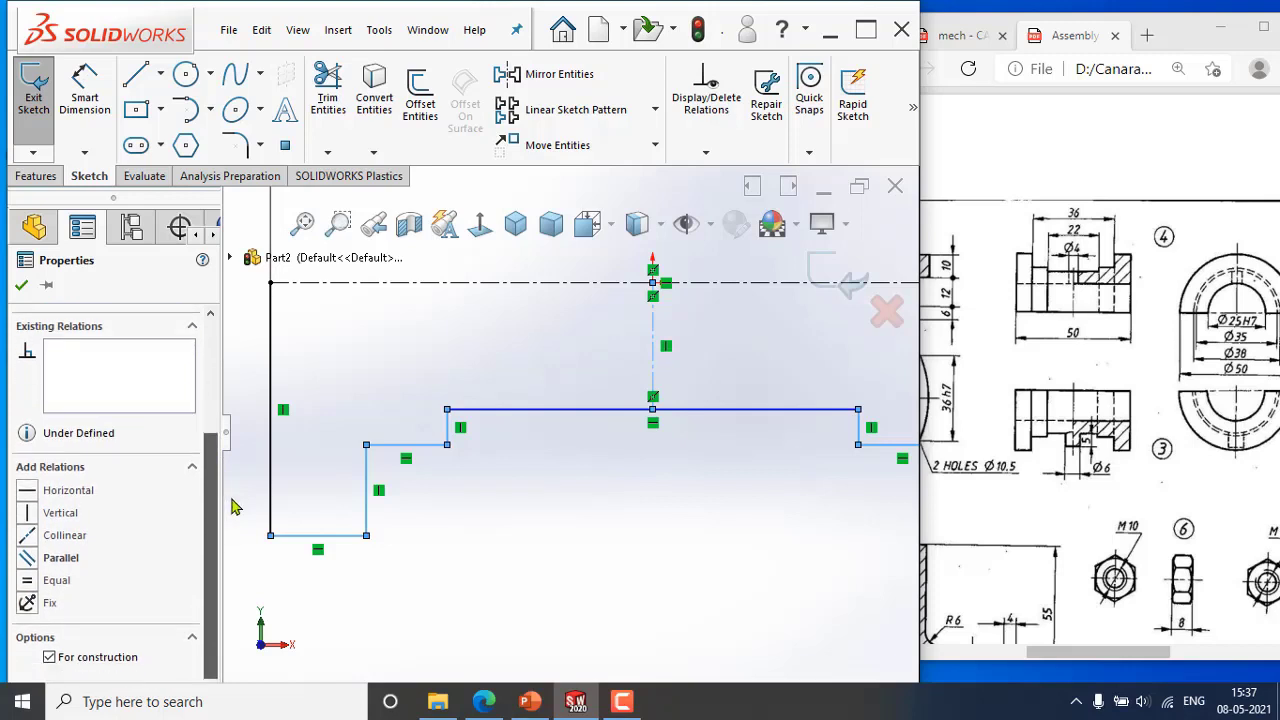
ctrl+click(659, 371)
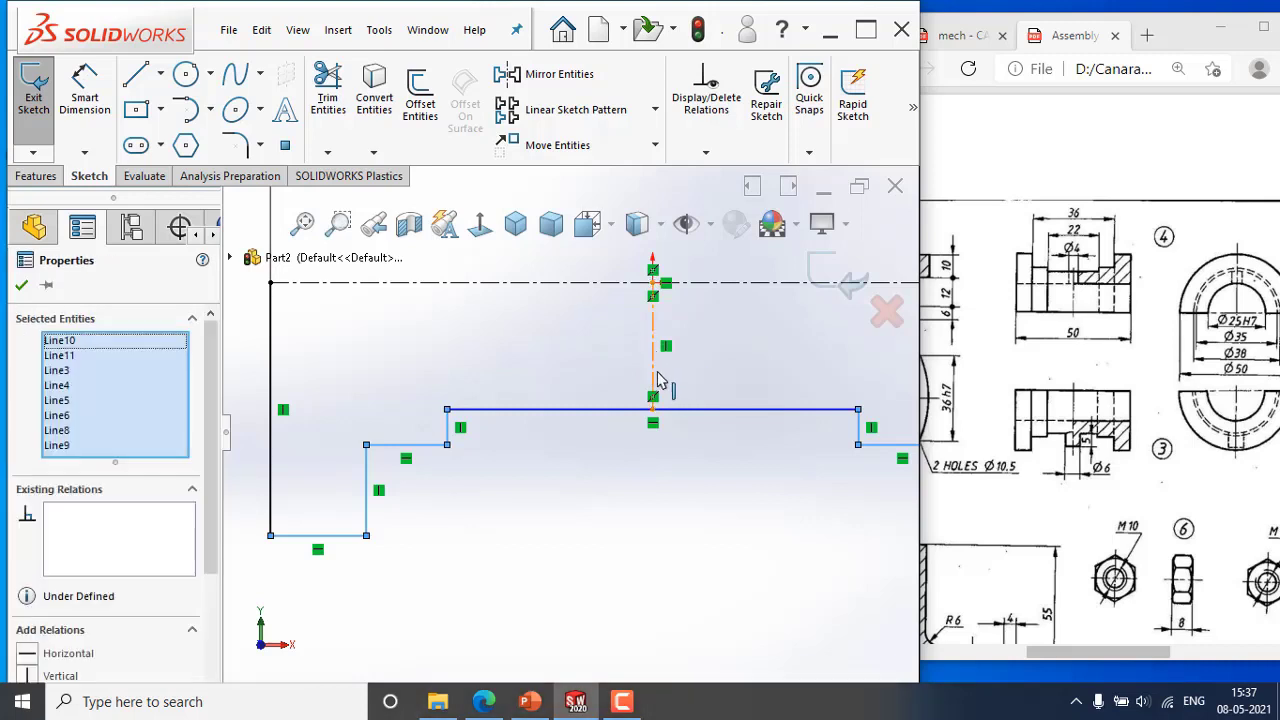
drag(212, 389, 225, 476)
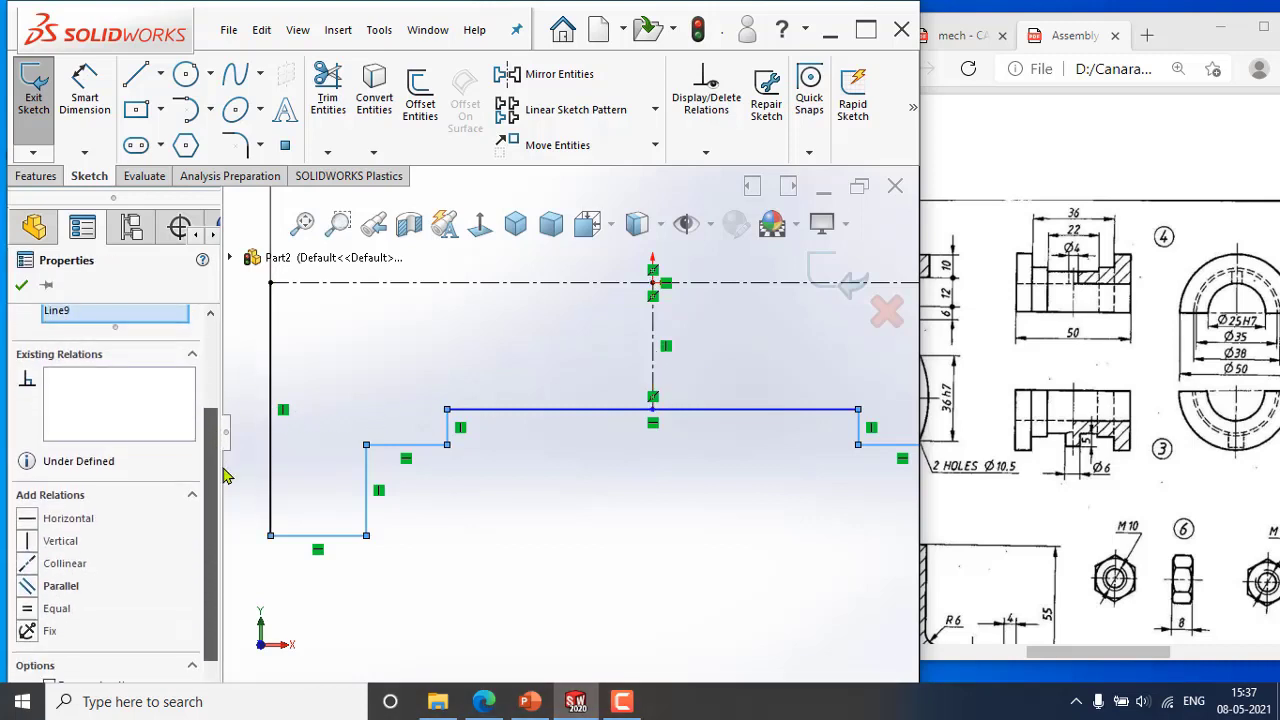
ctrl+click(655, 365)
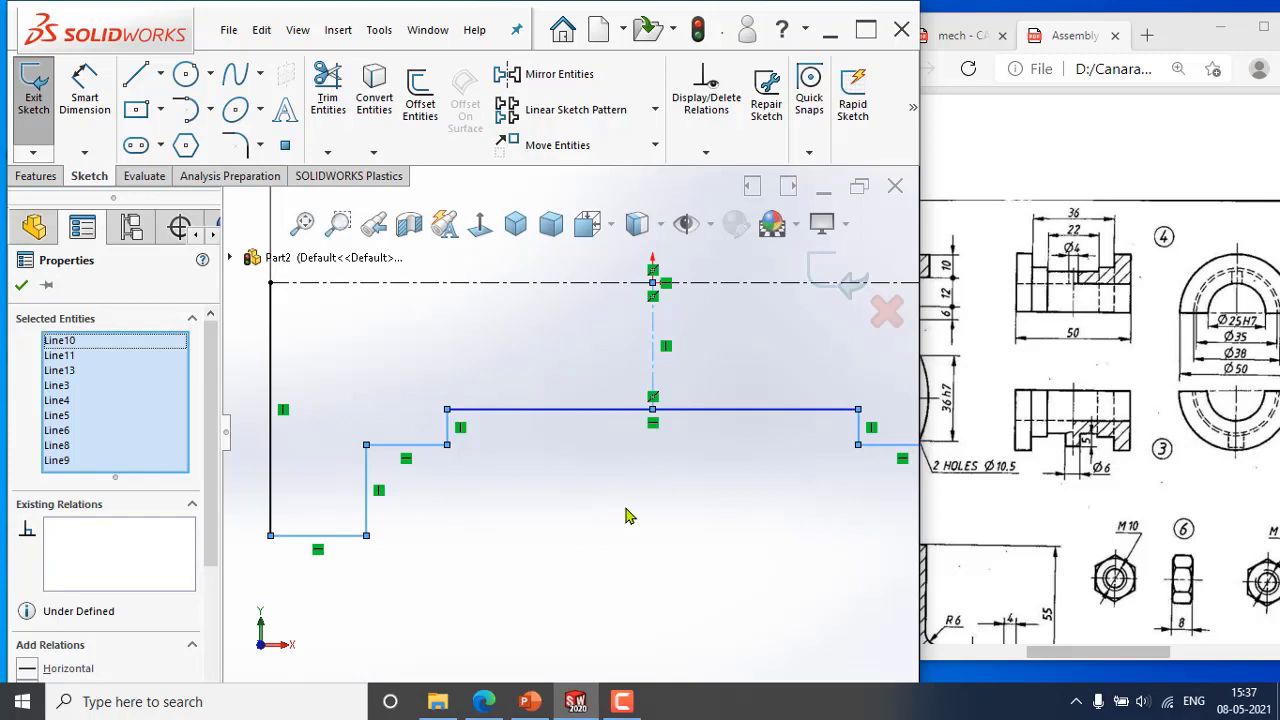
scroll(626, 509, down, 1)
scroll(627, 509, up, 3)
click(652, 492)
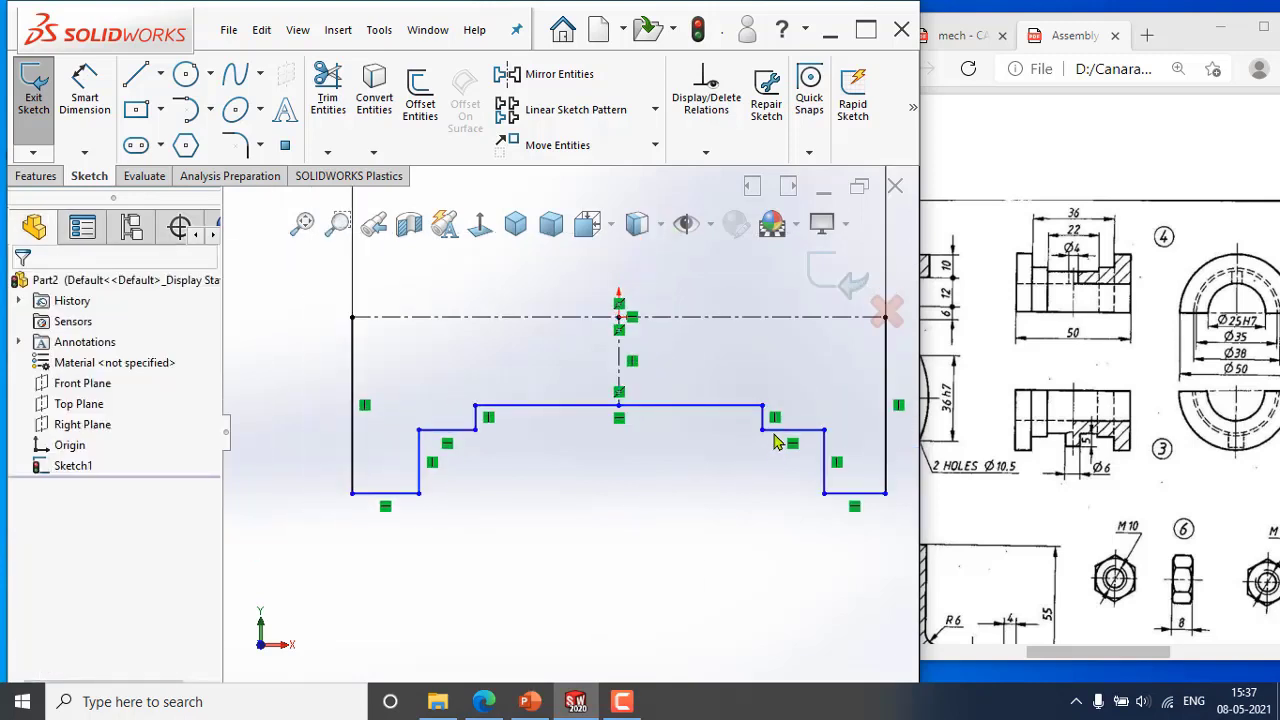
Make the two short vertical lines at the ends of the profile's long upper horizontal line equal in length.
scroll(780, 438, down, 3)
scroll(700, 445, up, 2)
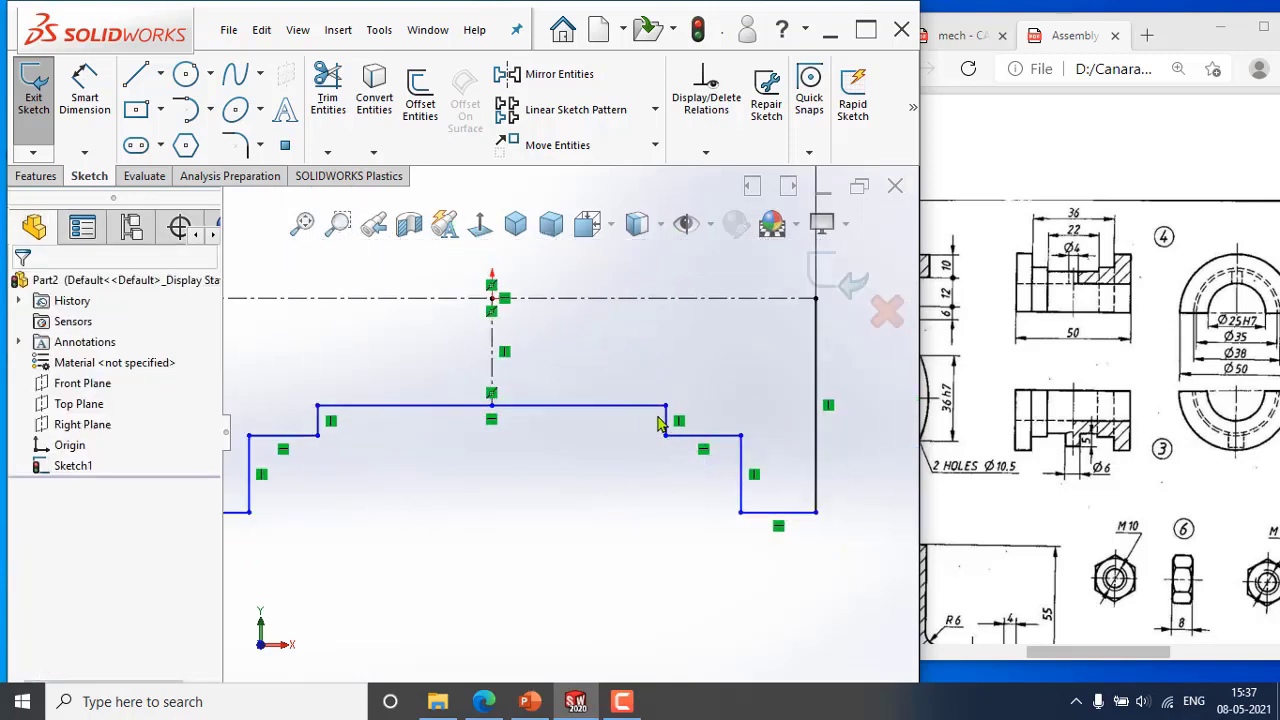
click(319, 423)
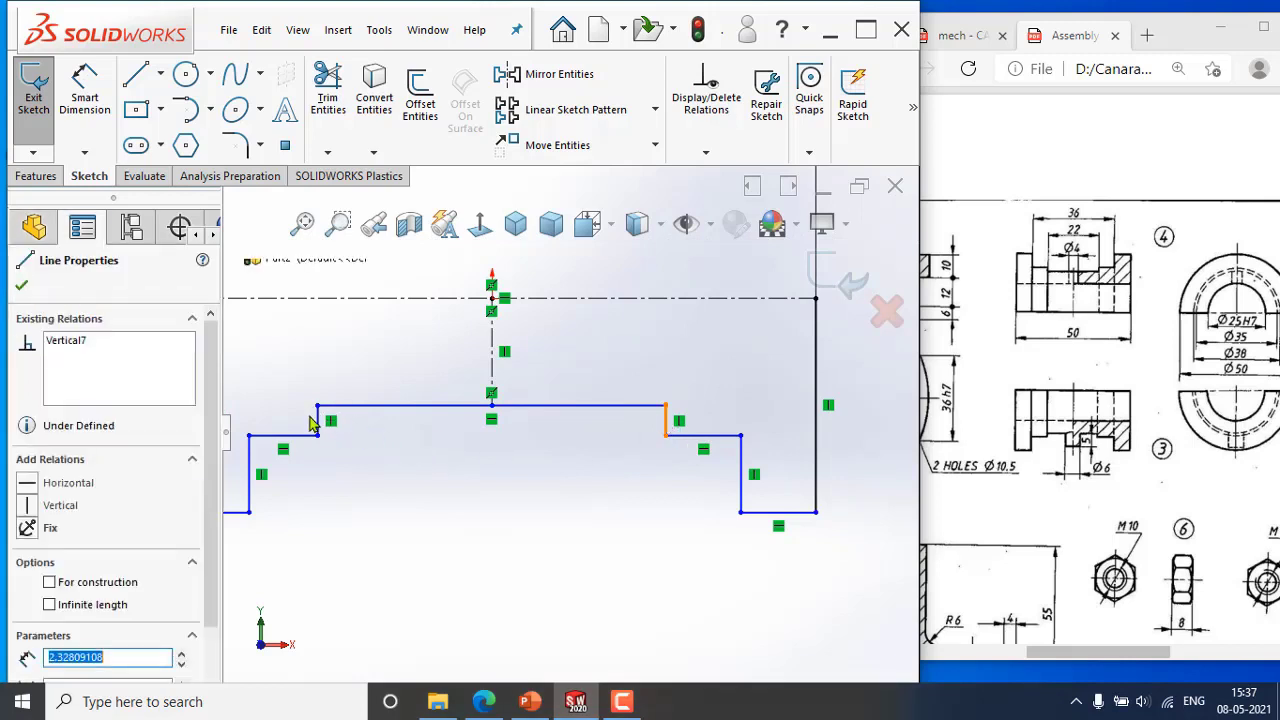
ctrl+click(319, 423)
ctrl+click(319, 423)
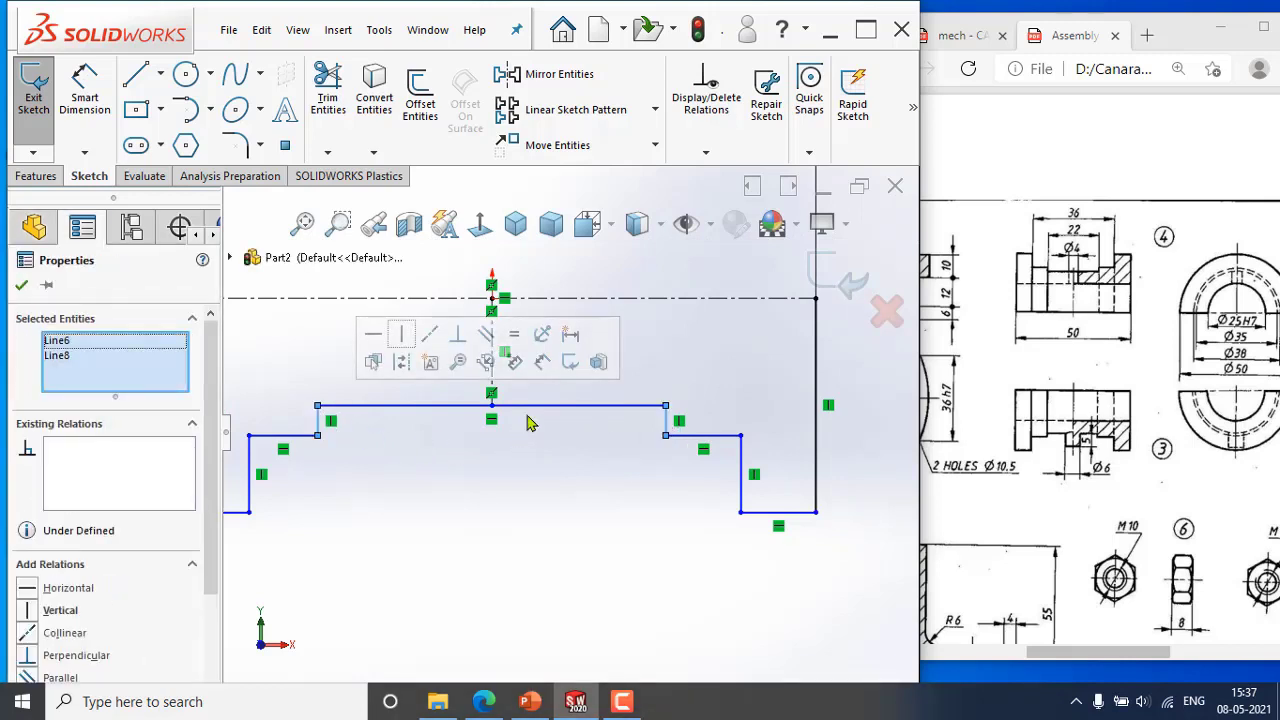
click(514, 340)
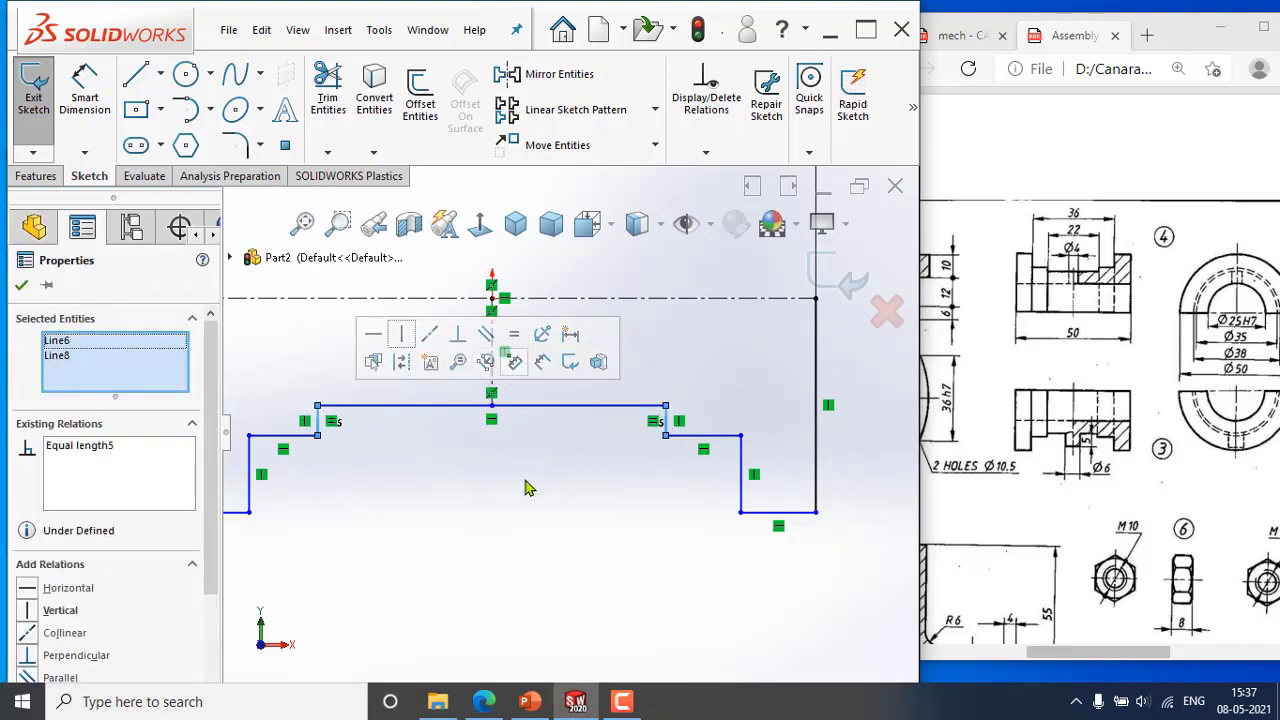
click(526, 495)
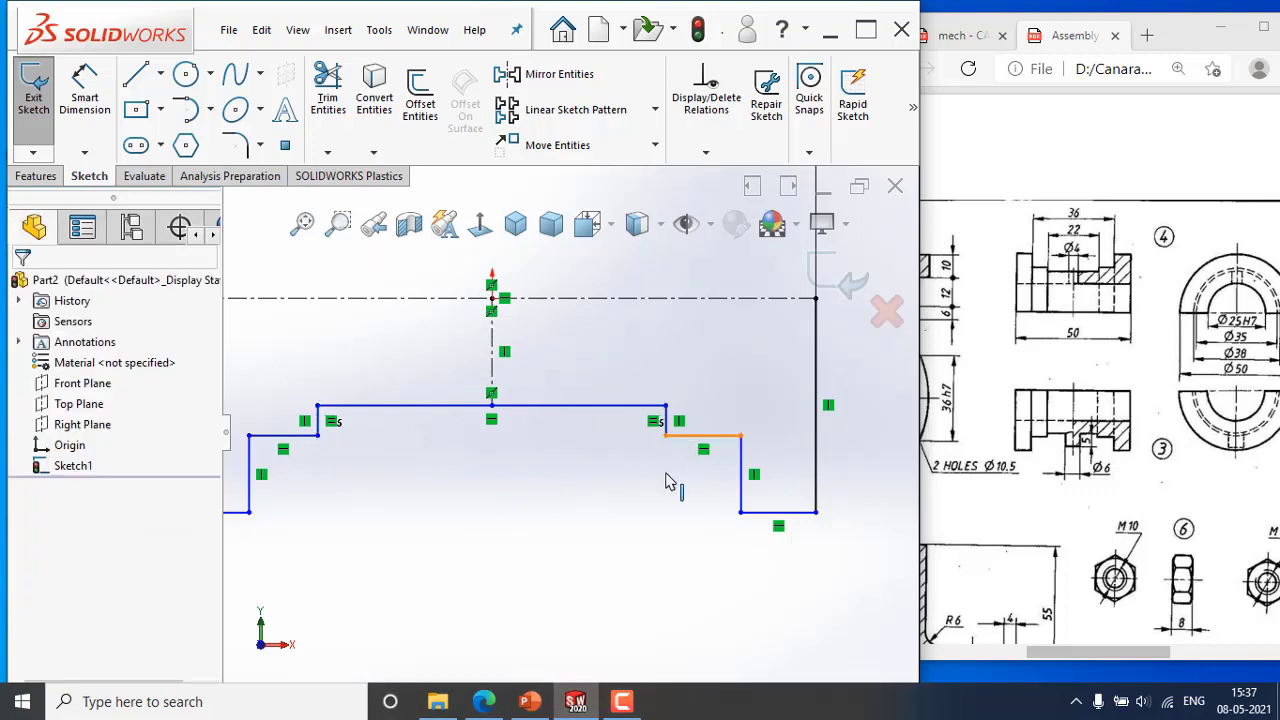
Make the two intermediate horizontal step lines equal in length, and likewise the two vertical lines running down from their outer ends.
click(681, 439)
ctrl+click(285, 440)
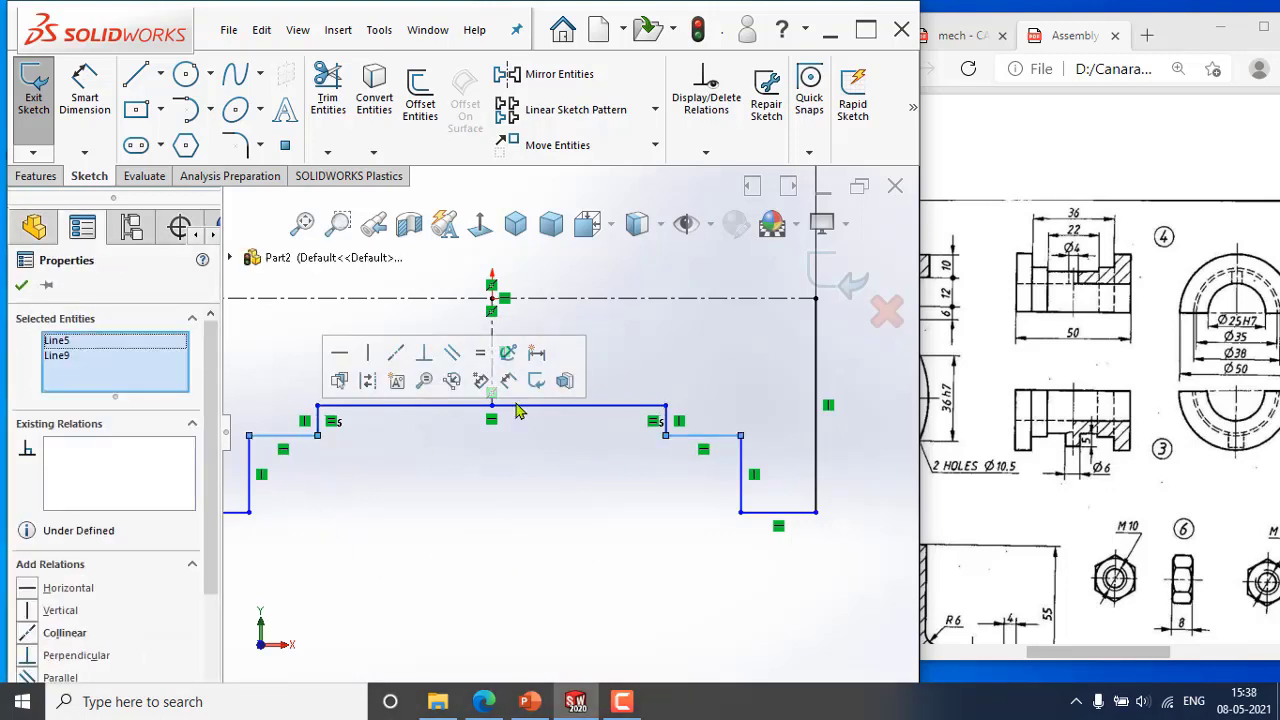
click(506, 381)
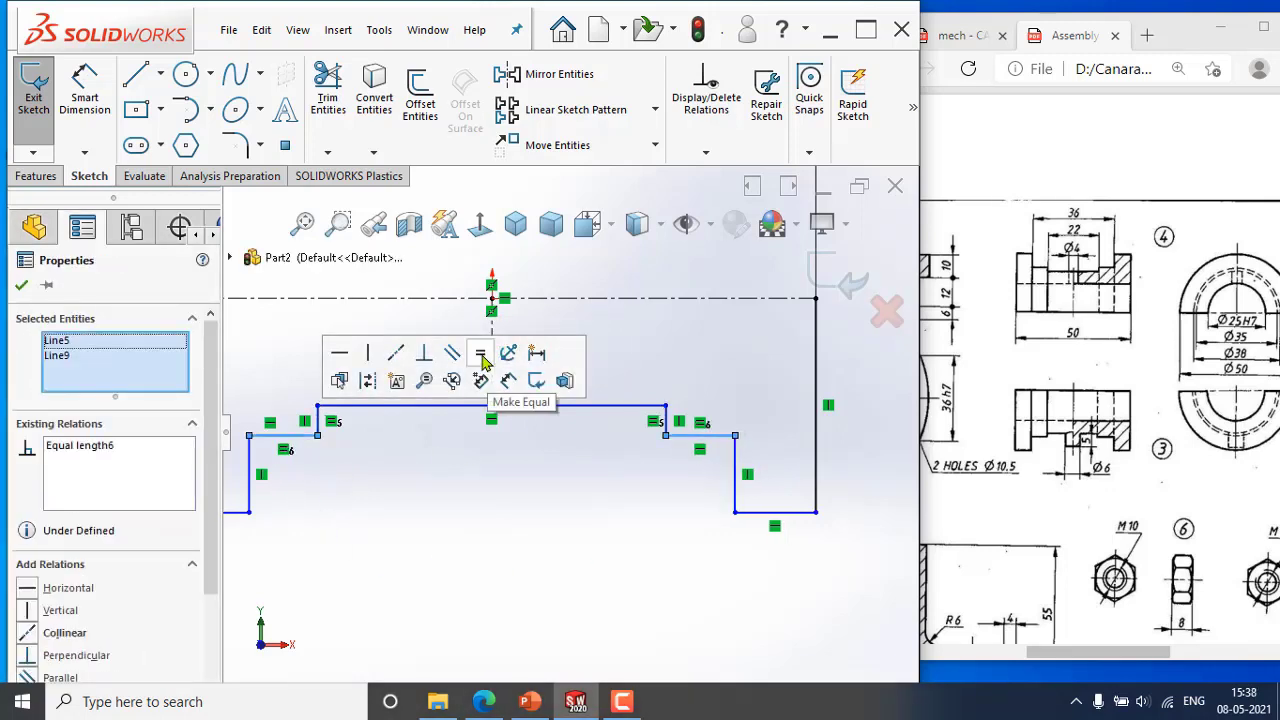
click(250, 477)
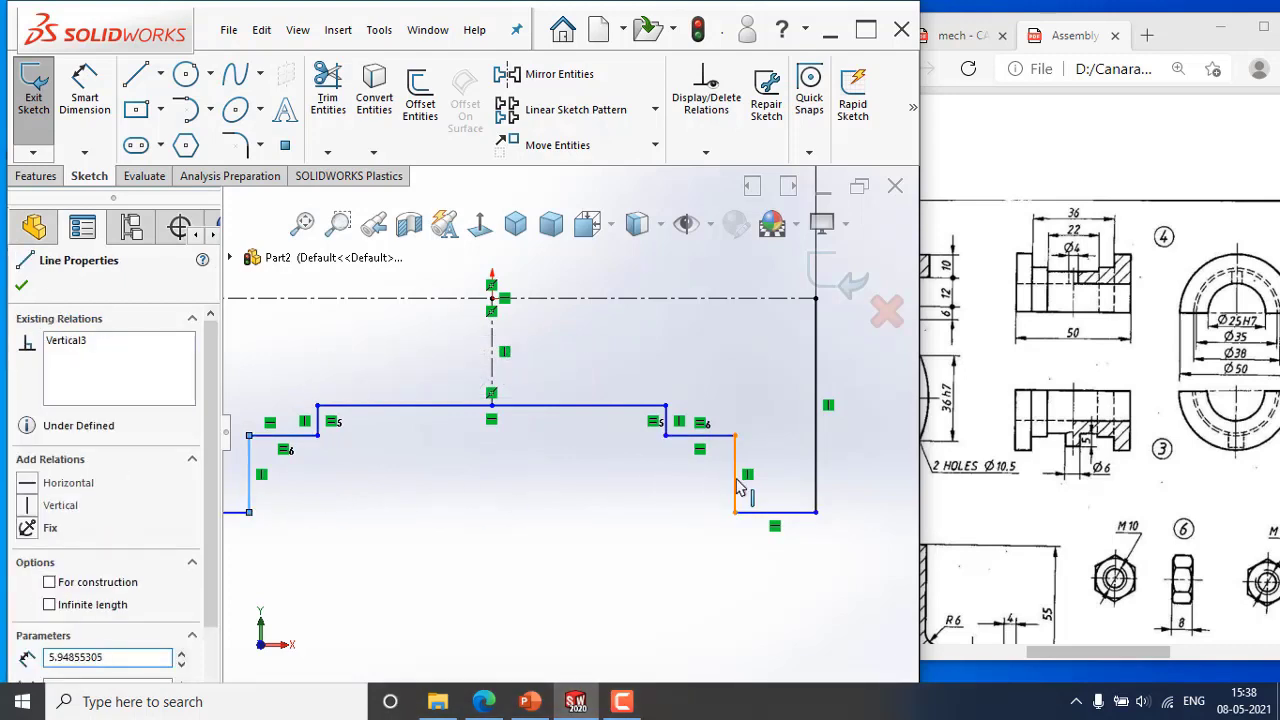
ctrl+click(735, 478)
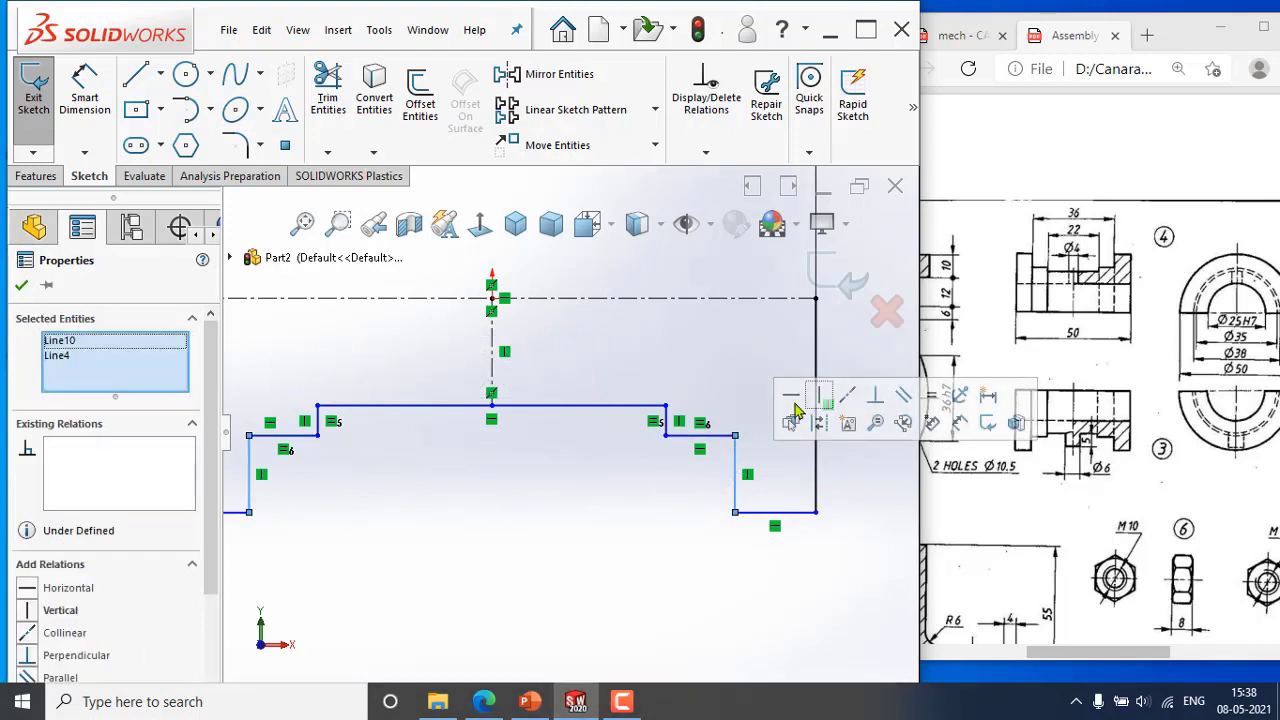
click(933, 400)
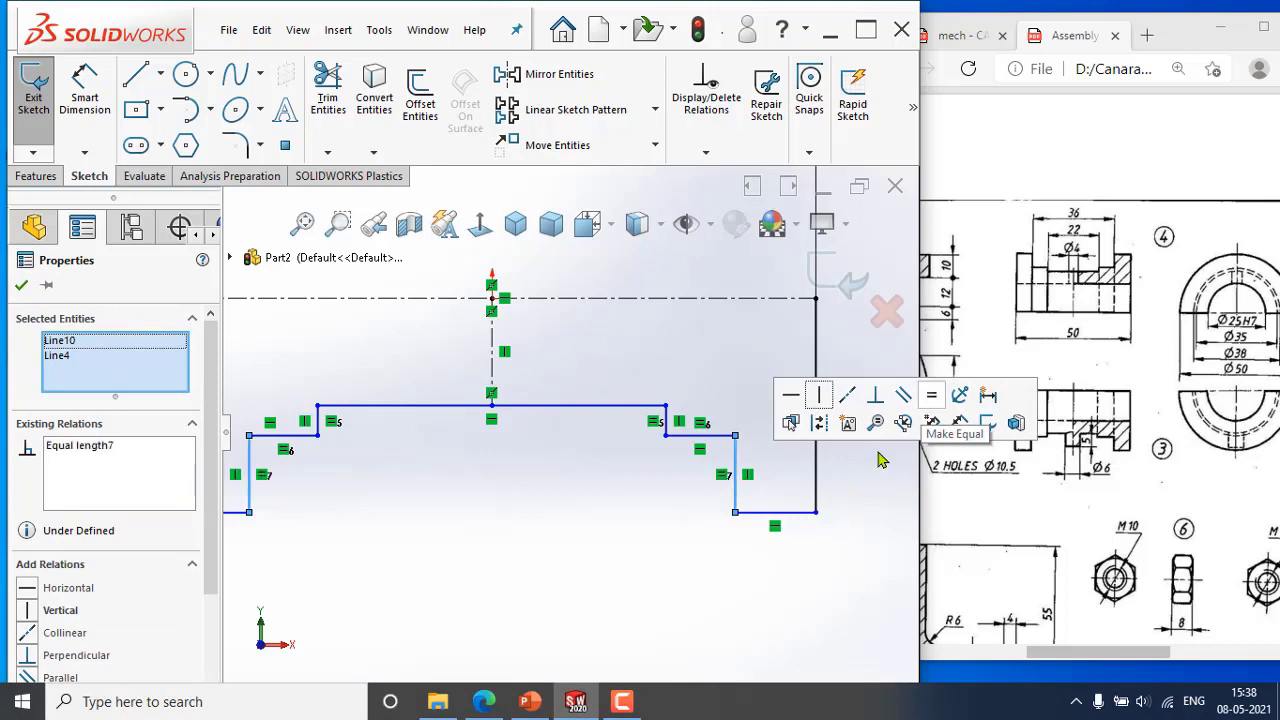
Make the two lowest horizontal lines of the stepped profile equal in length.
click(775, 512)
key(f)
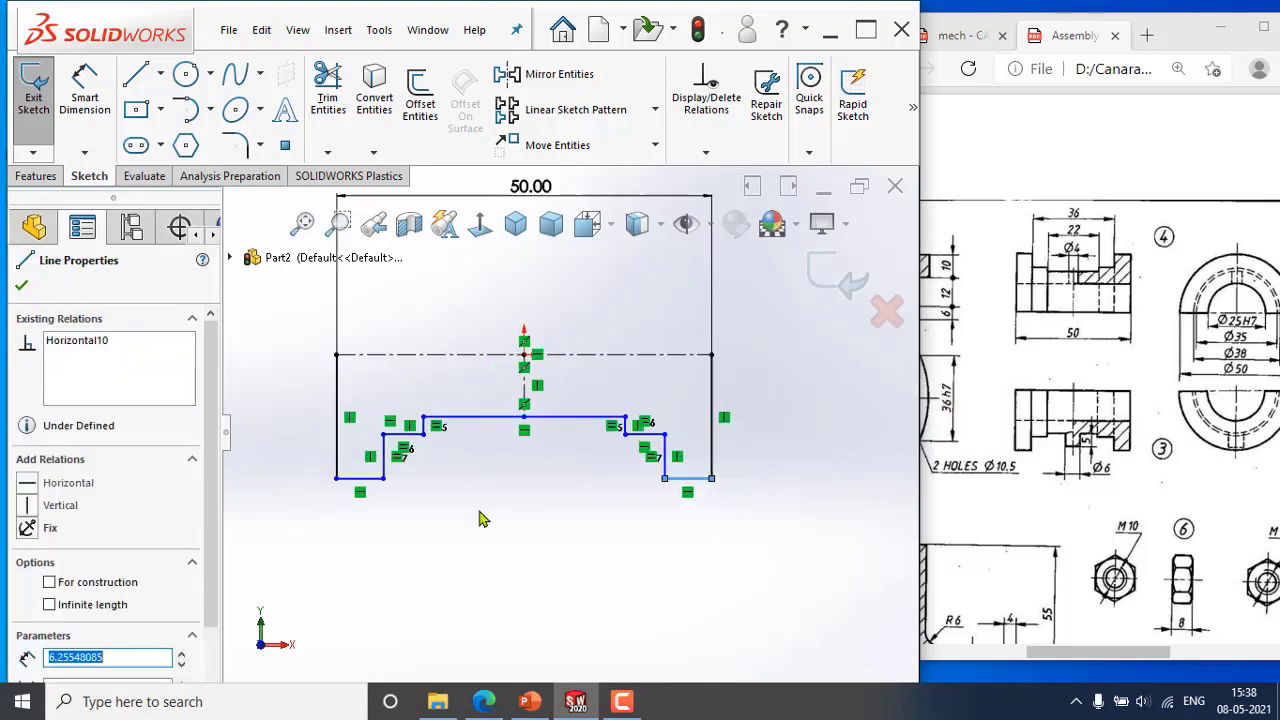
ctrl+click(360, 480)
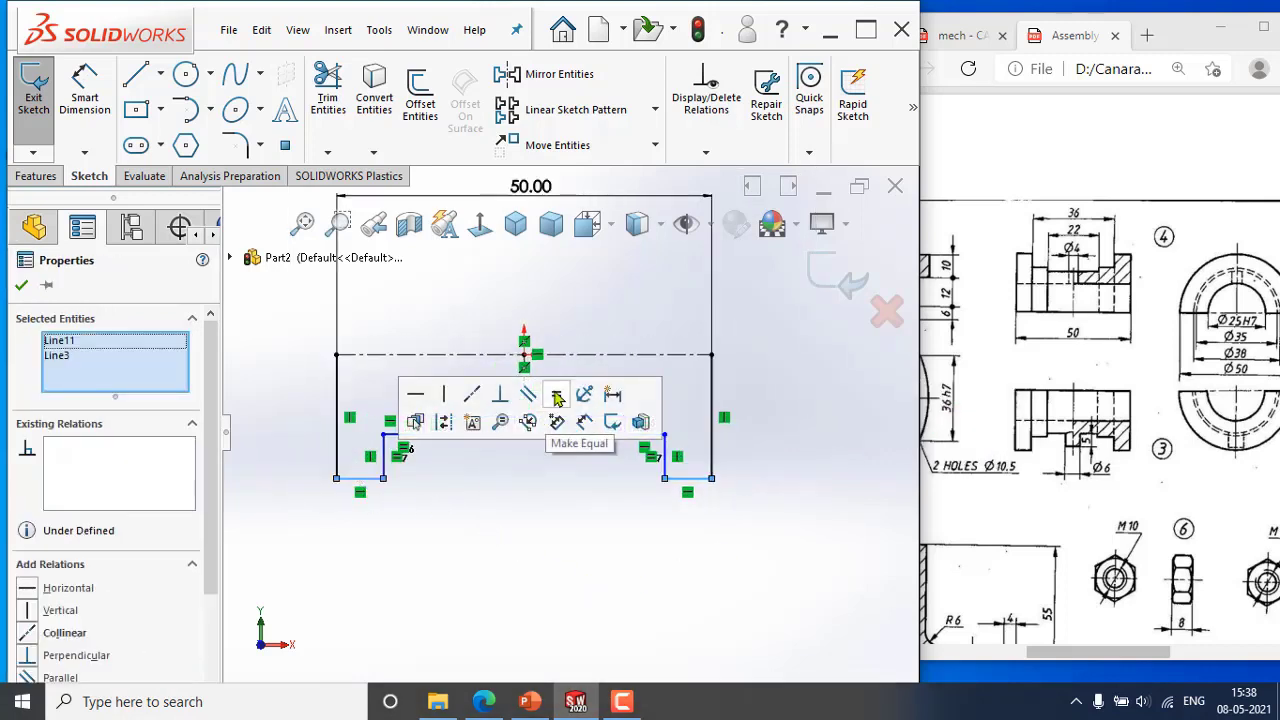
click(557, 398)
click(517, 551)
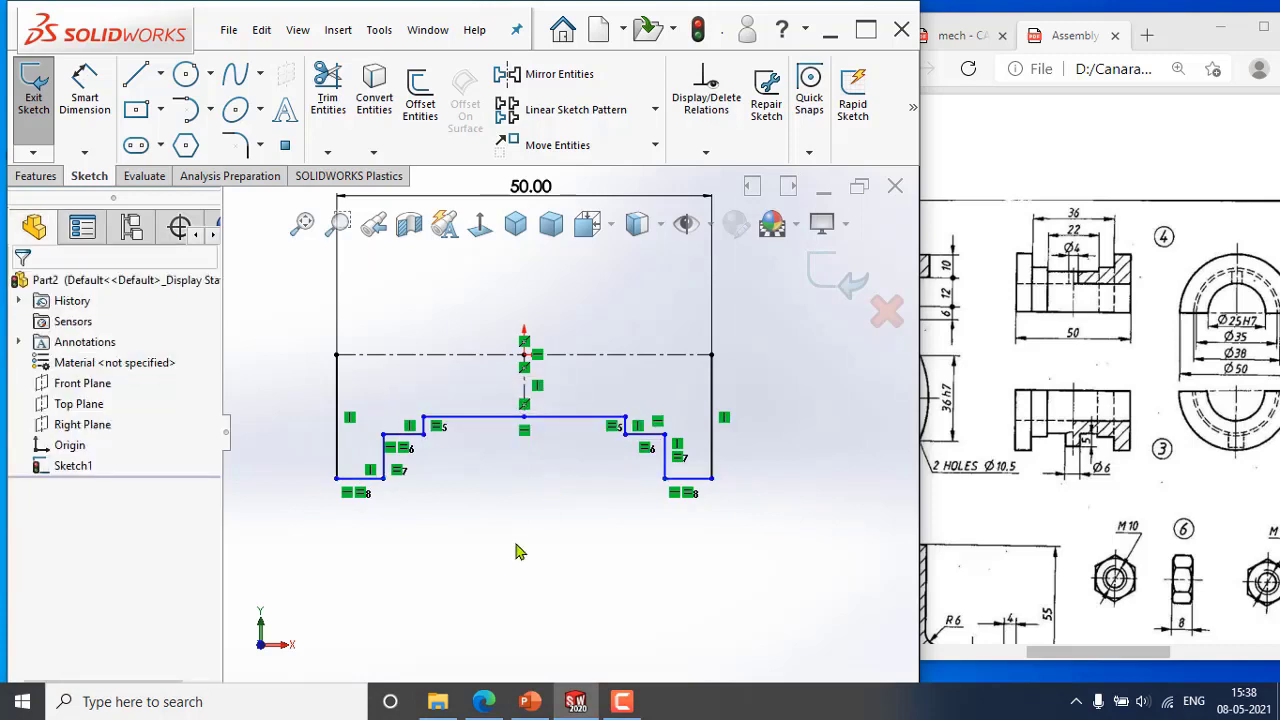
Sketch a horizontal line between the midpoints of the two outer vertical edges, just below the long horizontal centerline.
click(78, 96)
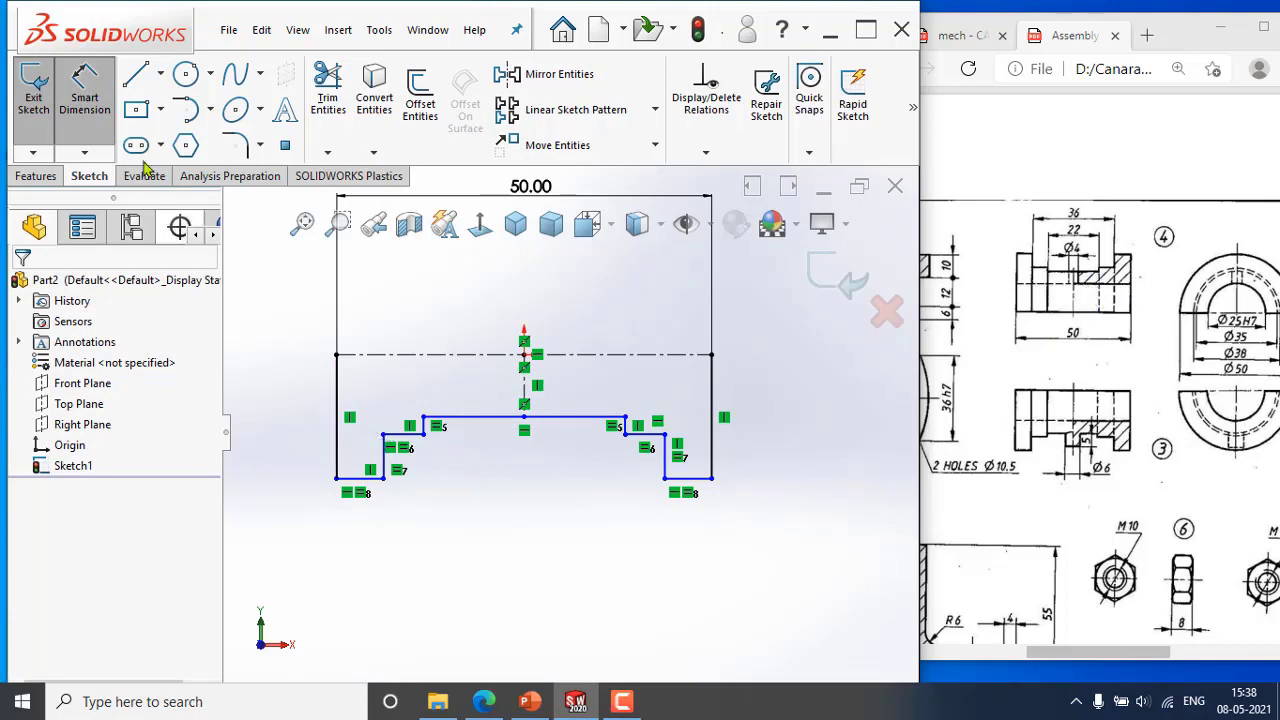
click(136, 74)
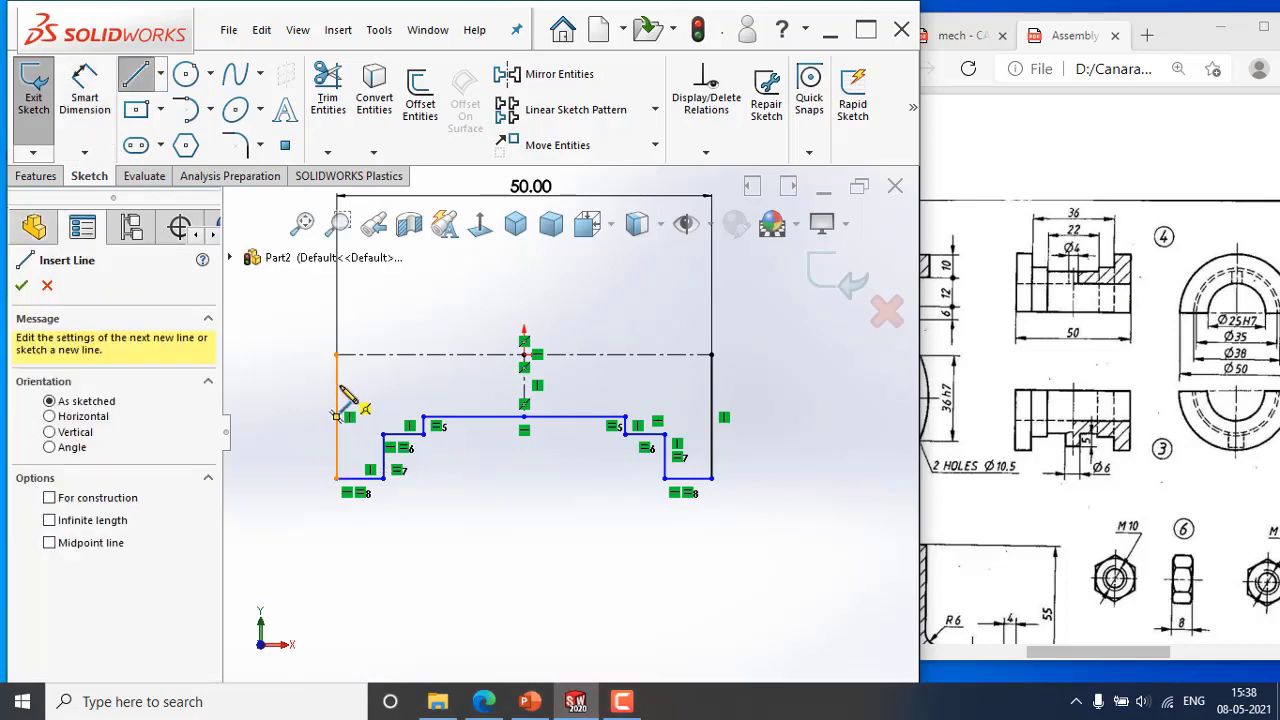
click(338, 386)
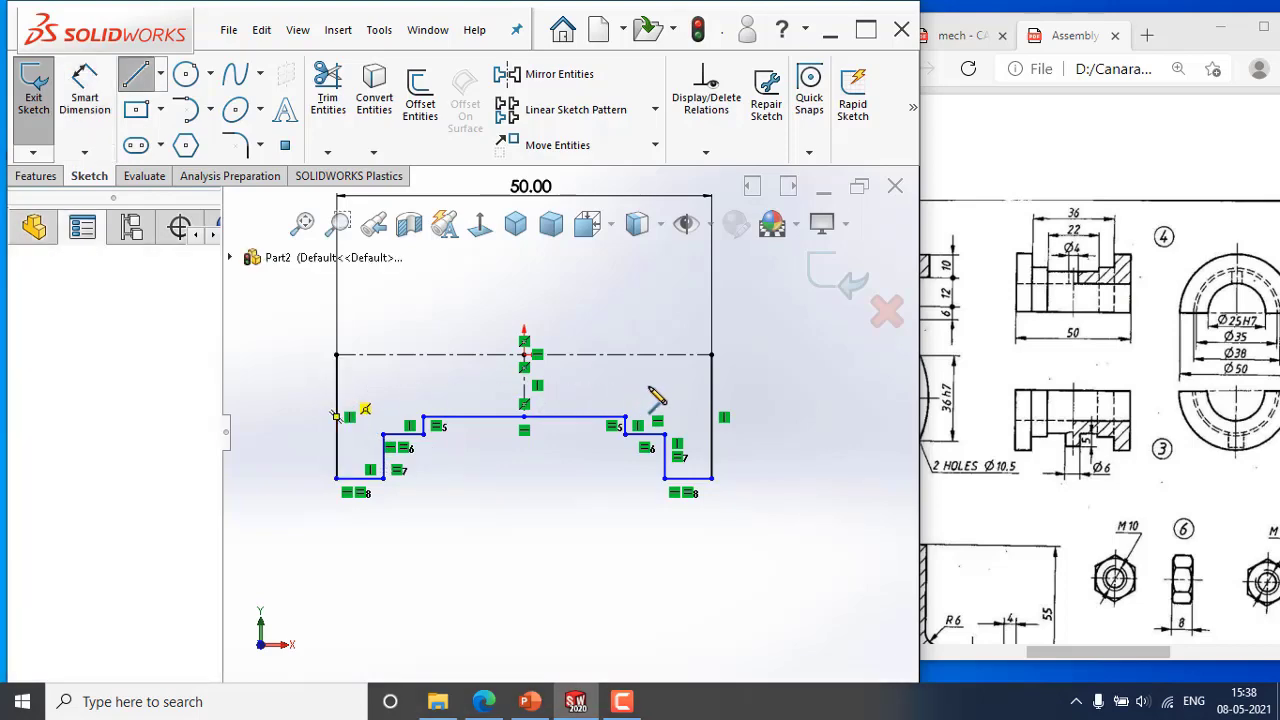
click(713, 389)
key(Escape)
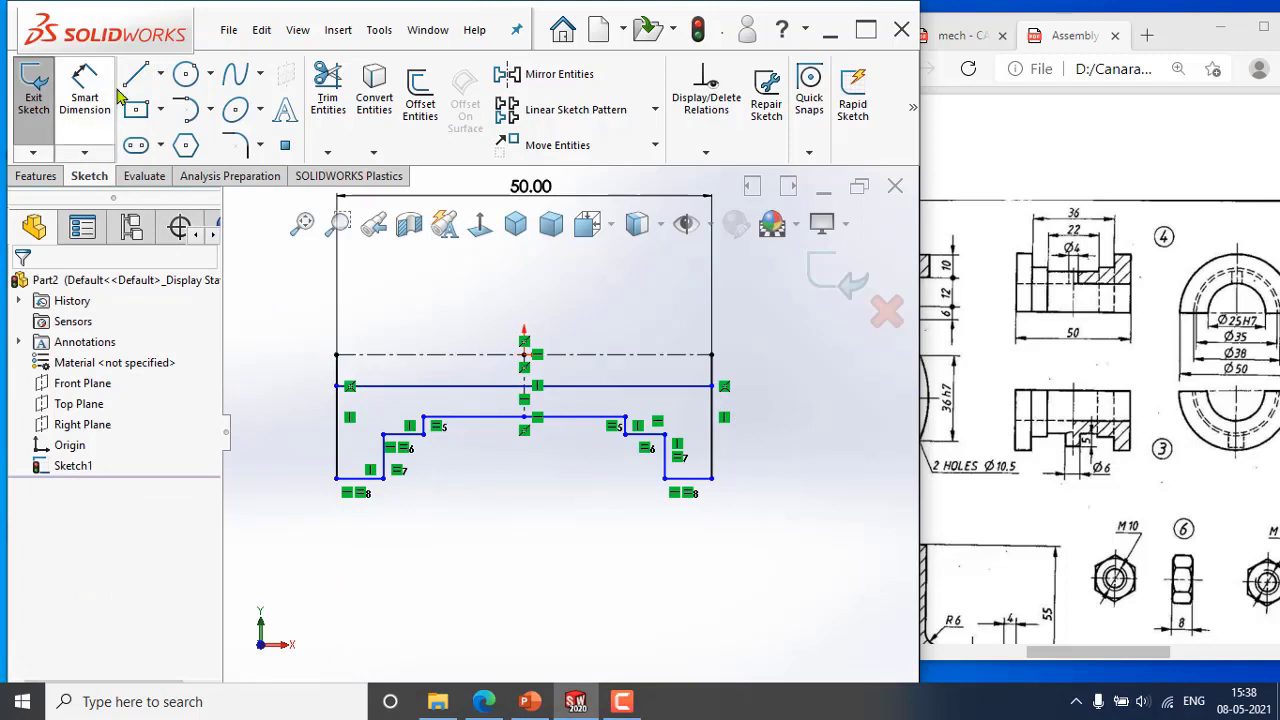
Dimension the distance between the two inner vertical lines rising from the lowest horizontal segments as 36 mm.
click(86, 90)
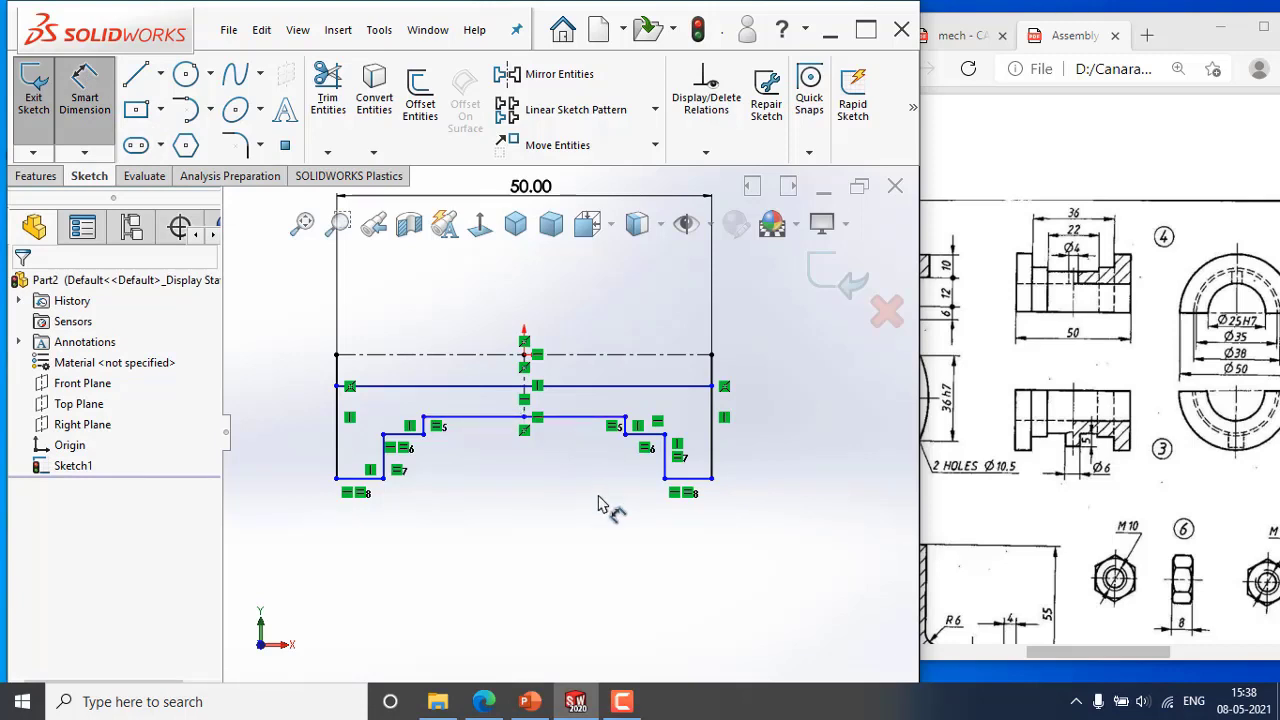
click(665, 462)
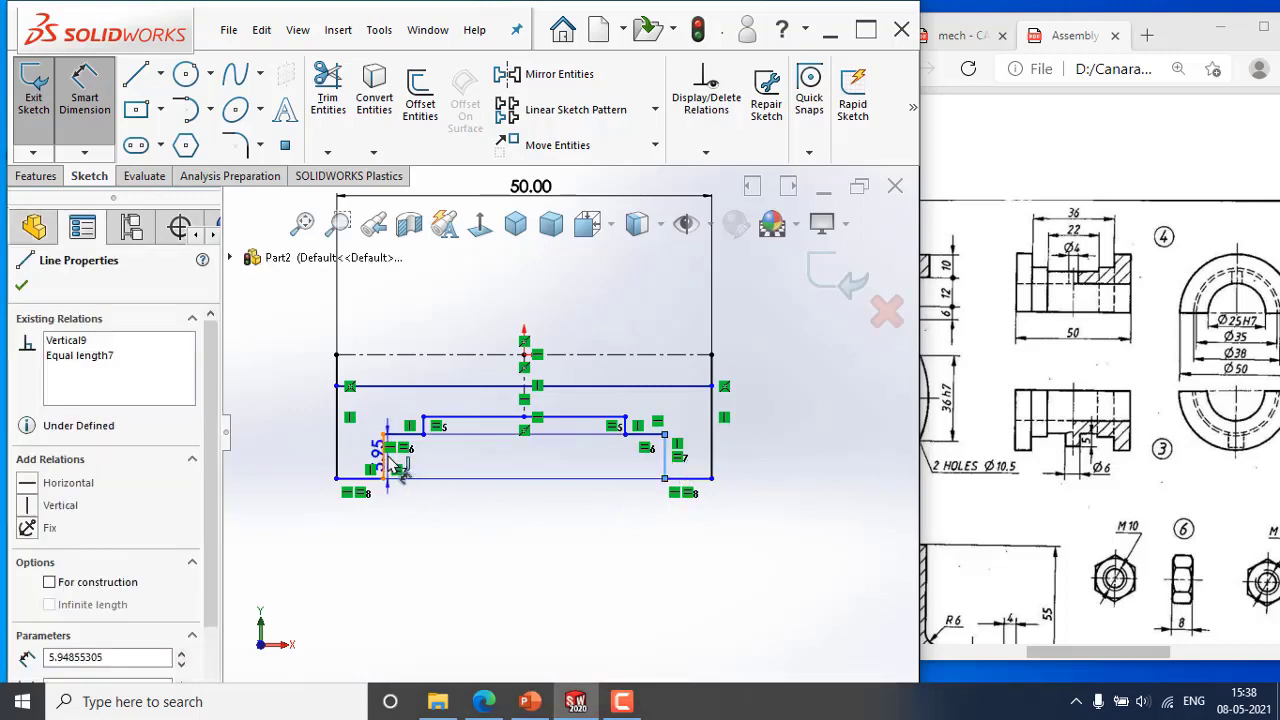
click(398, 470)
click(527, 562)
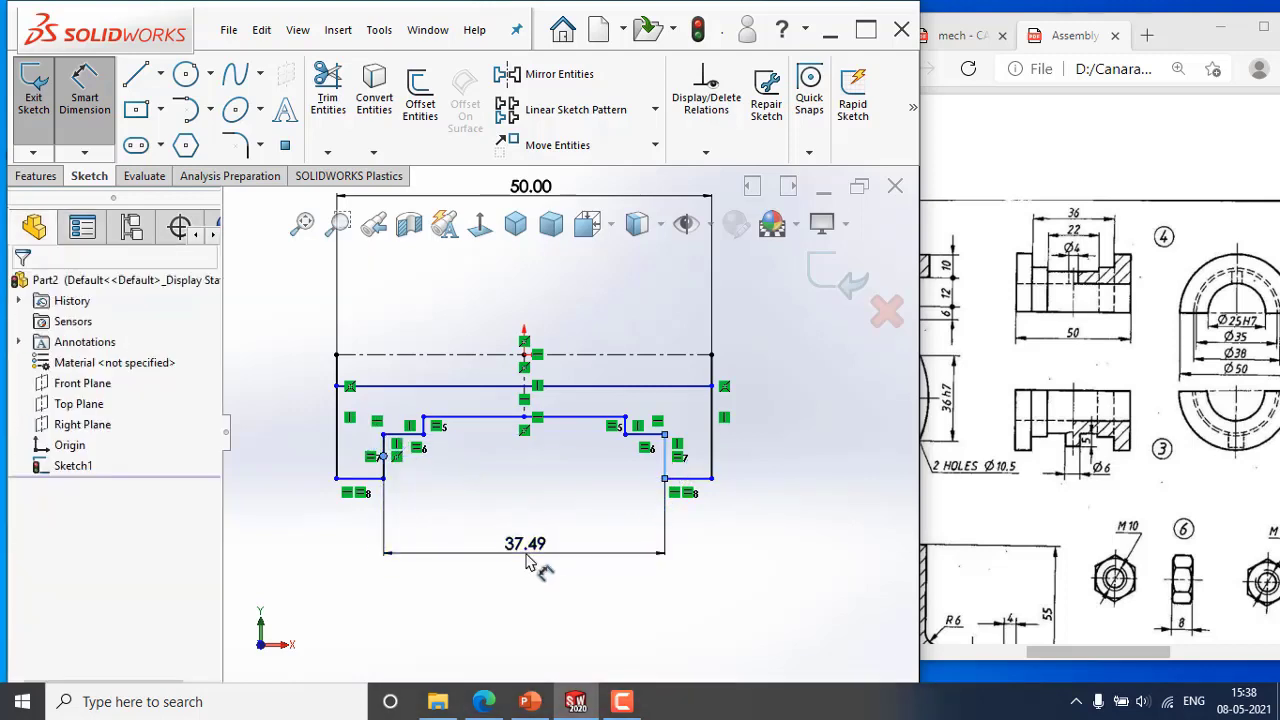
click(527, 562)
text(36)
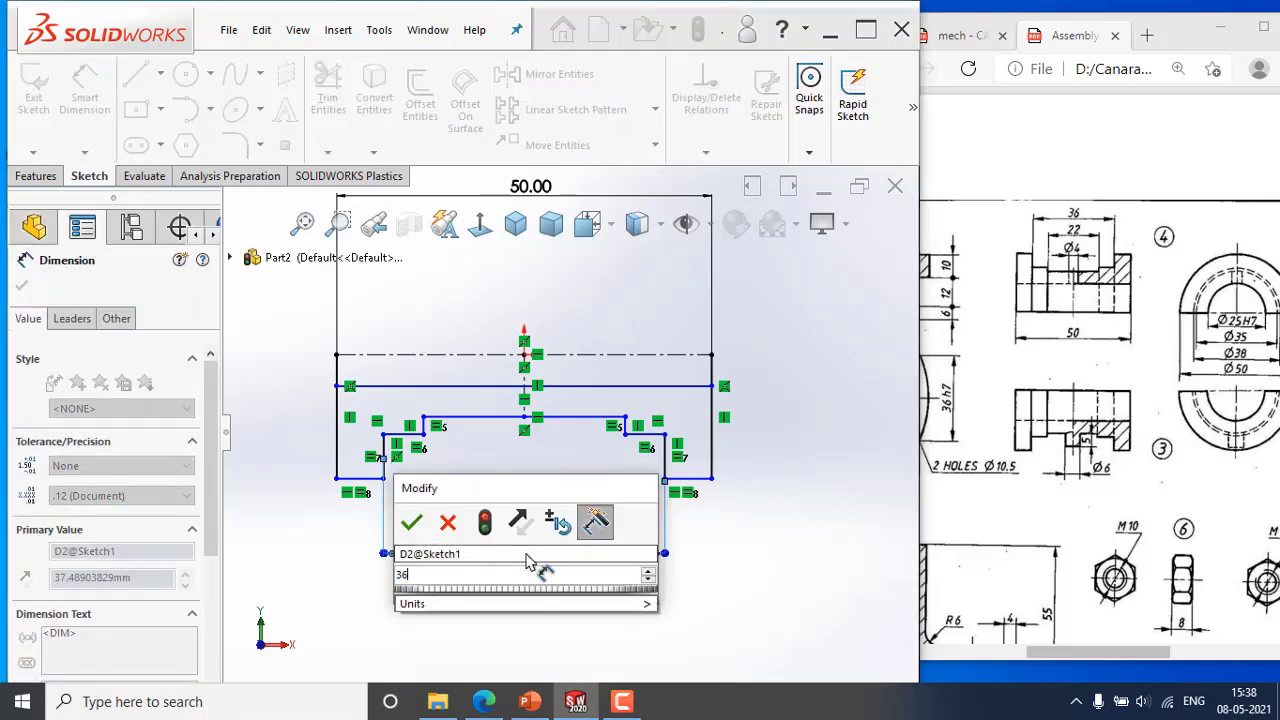
key(Return)
click(580, 611)
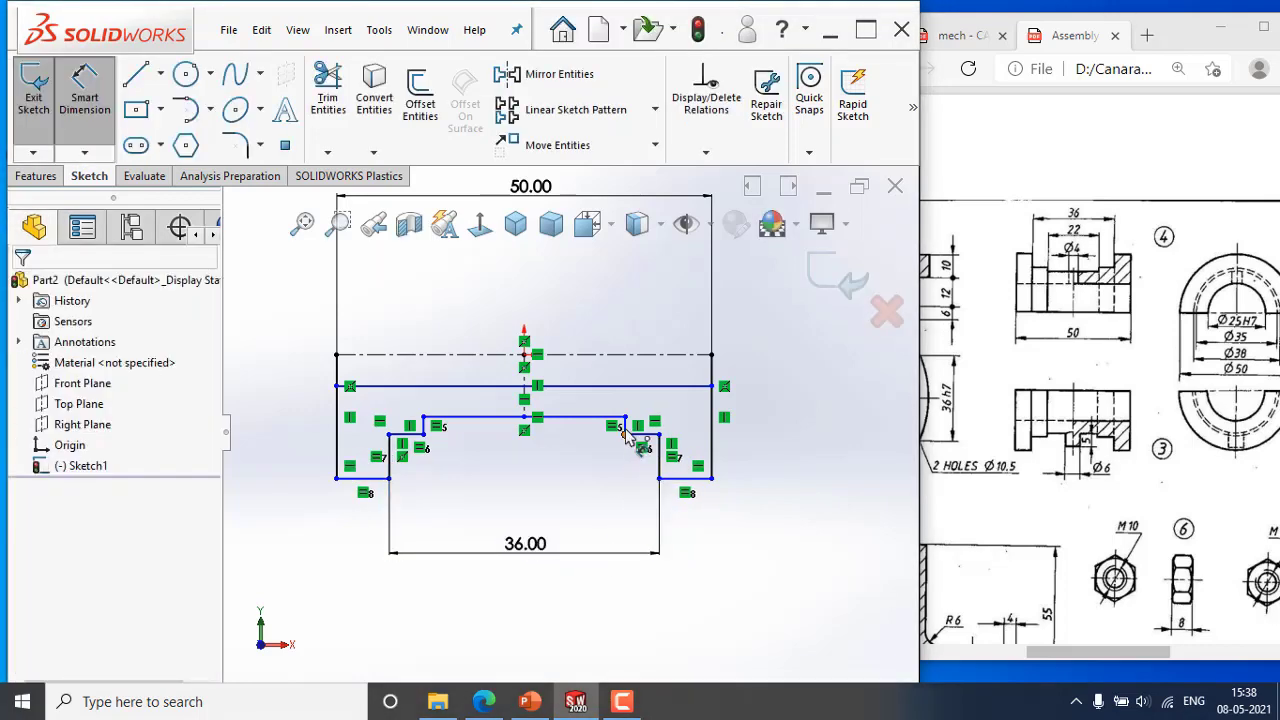
Dimension the distance between the two short vertical lines at the ends of the upper step line as 22 mm.
scroll(627, 432, down, 2)
scroll(627, 432, down, 3)
click(606, 447)
scroll(517, 525, up, 5)
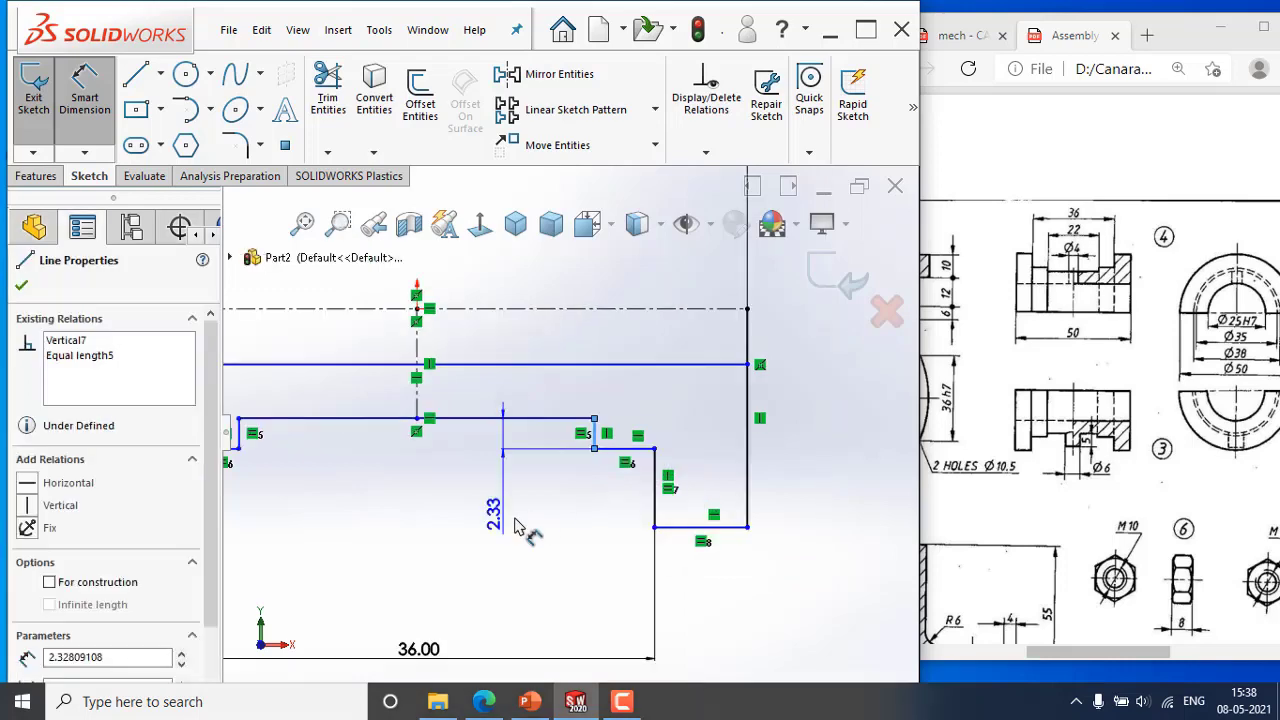
scroll(403, 447, down, 3)
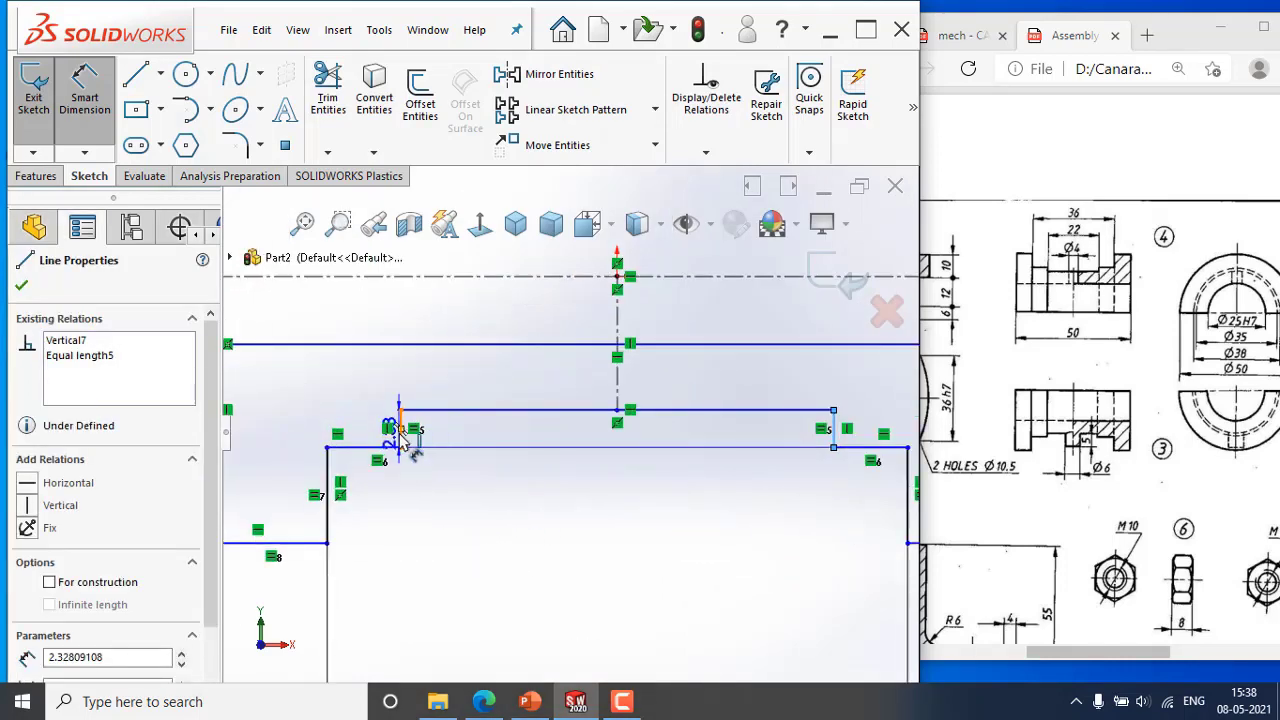
click(401, 438)
scroll(560, 540, up, 3)
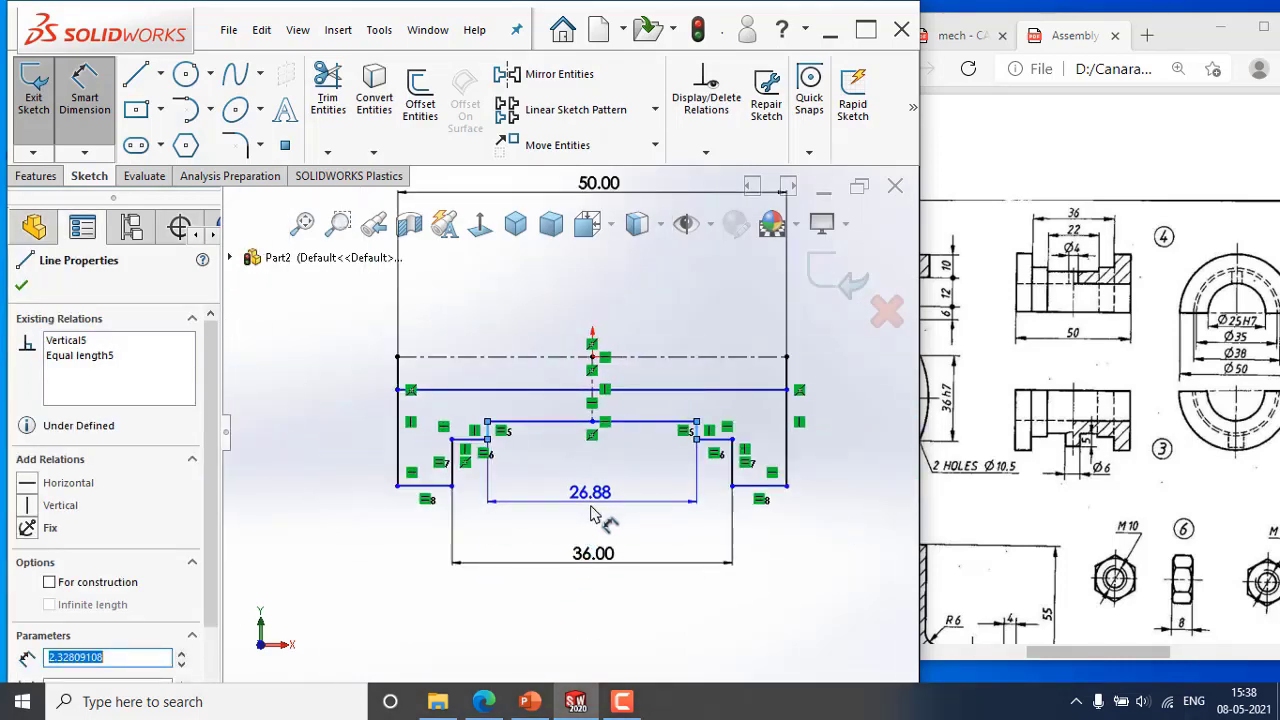
click(590, 515)
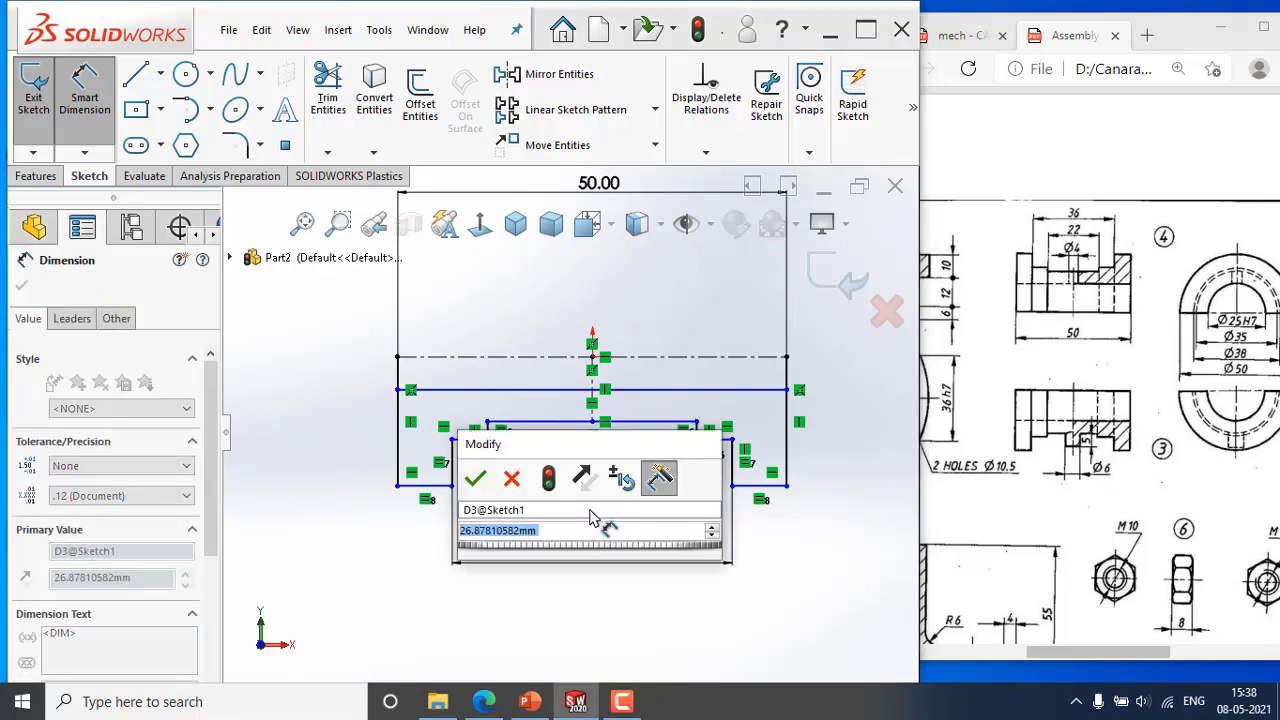
text(22)
key(Return)
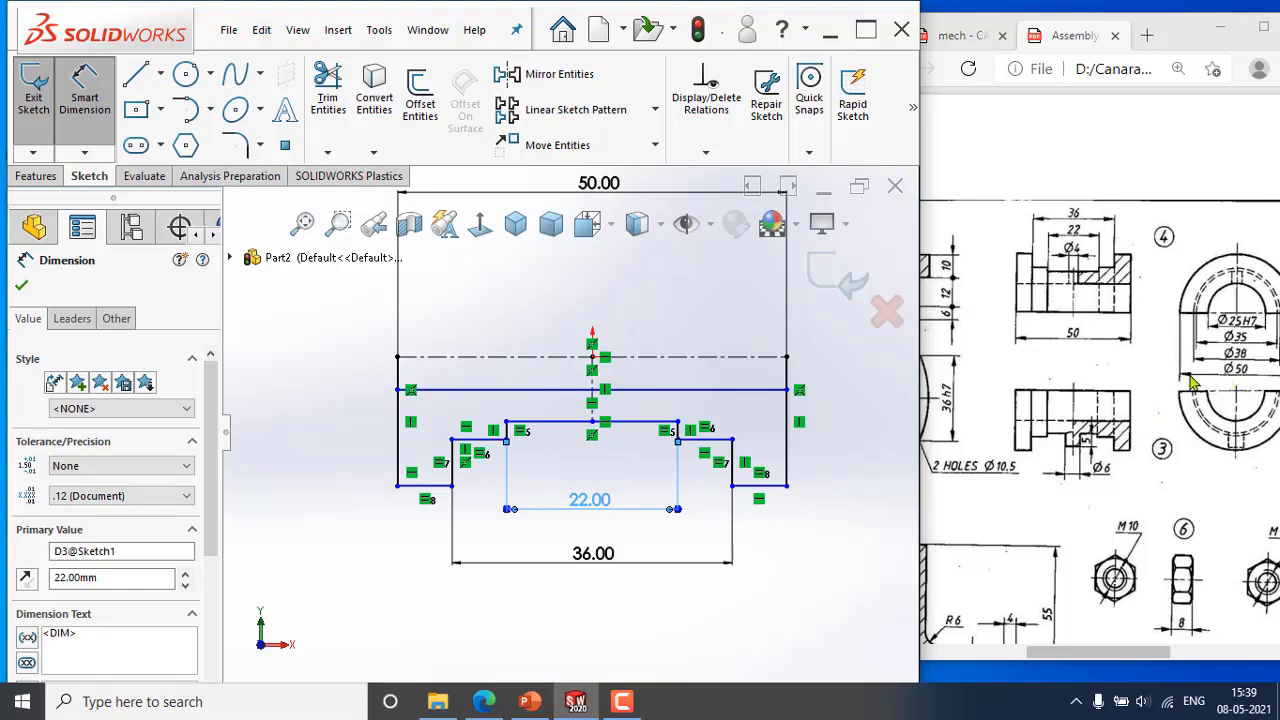
key(Escape)
key(f)
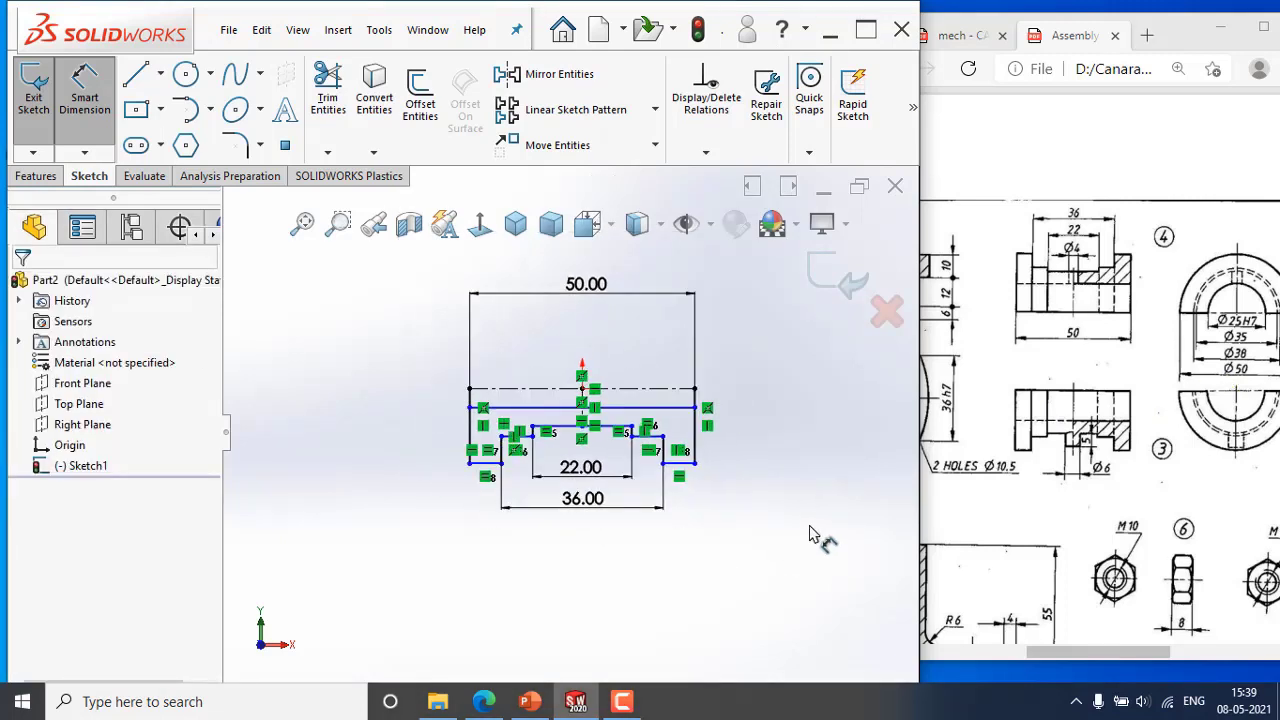
Add a doubled-distance diameter dimension of 50 mm from the long horizontal centerline to the lowest horizontal line of the profile.
scroll(1232, 340, down, 1)
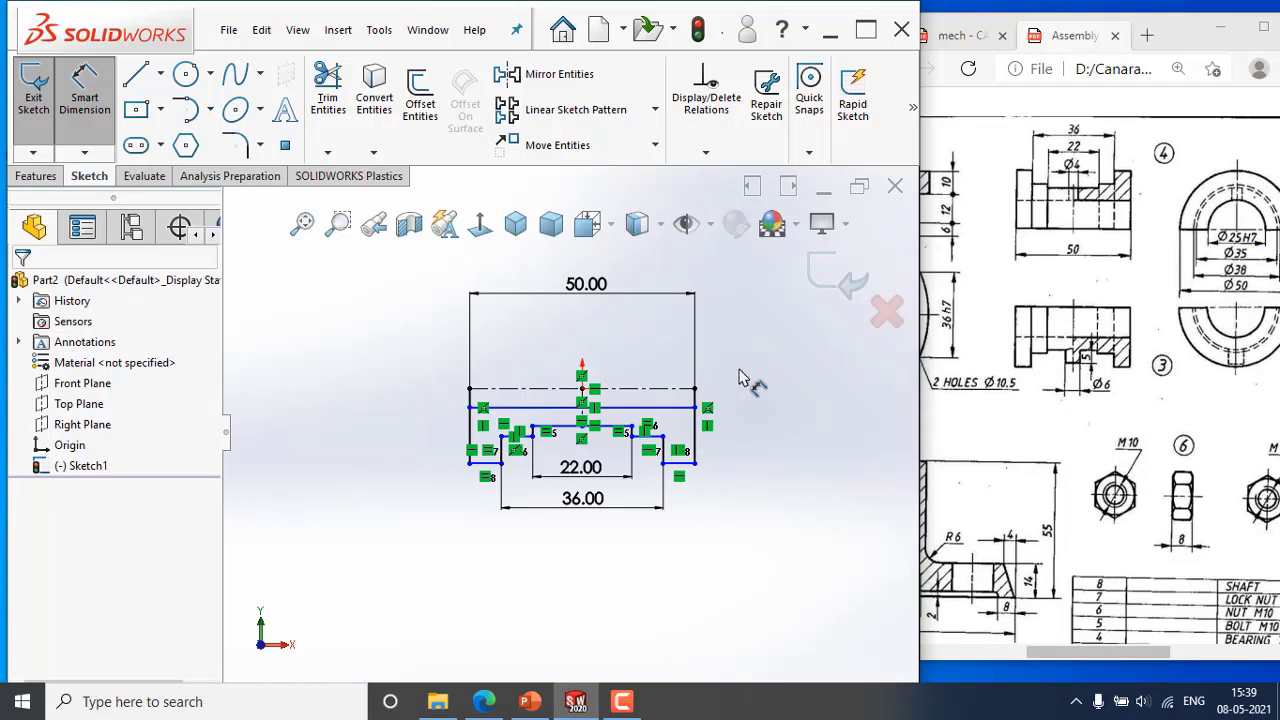
key(Escape)
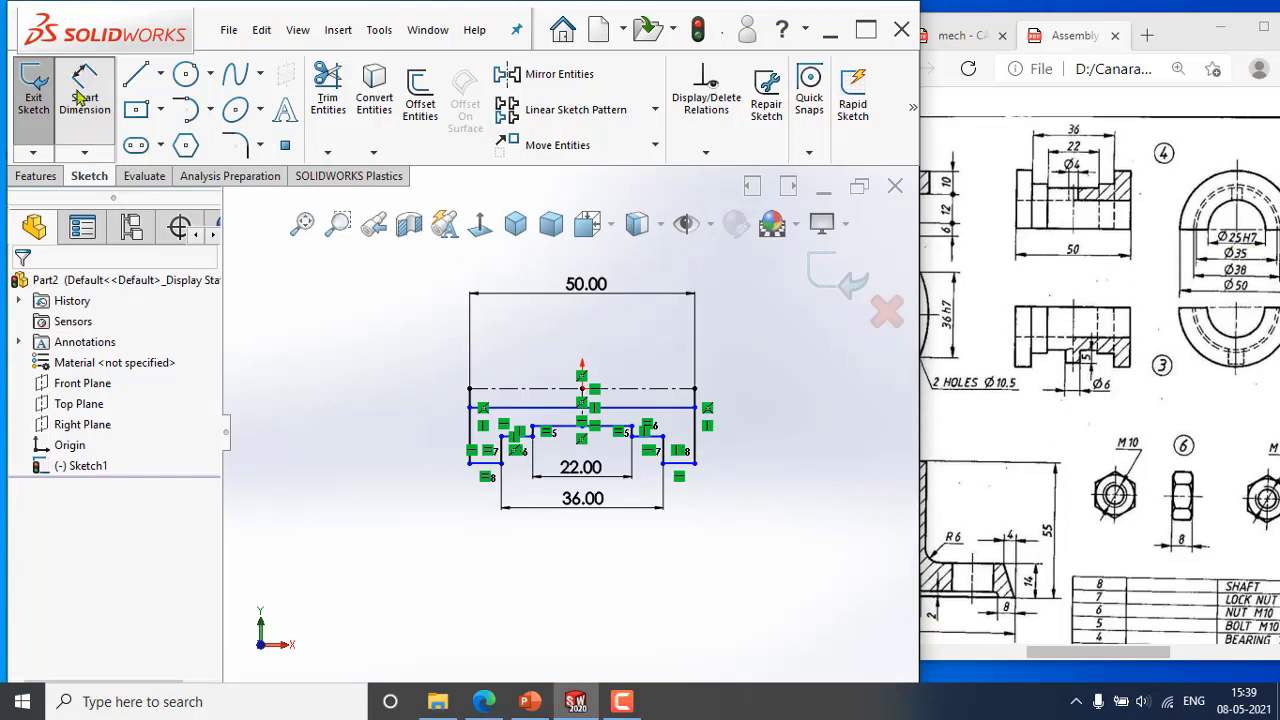
click(674, 389)
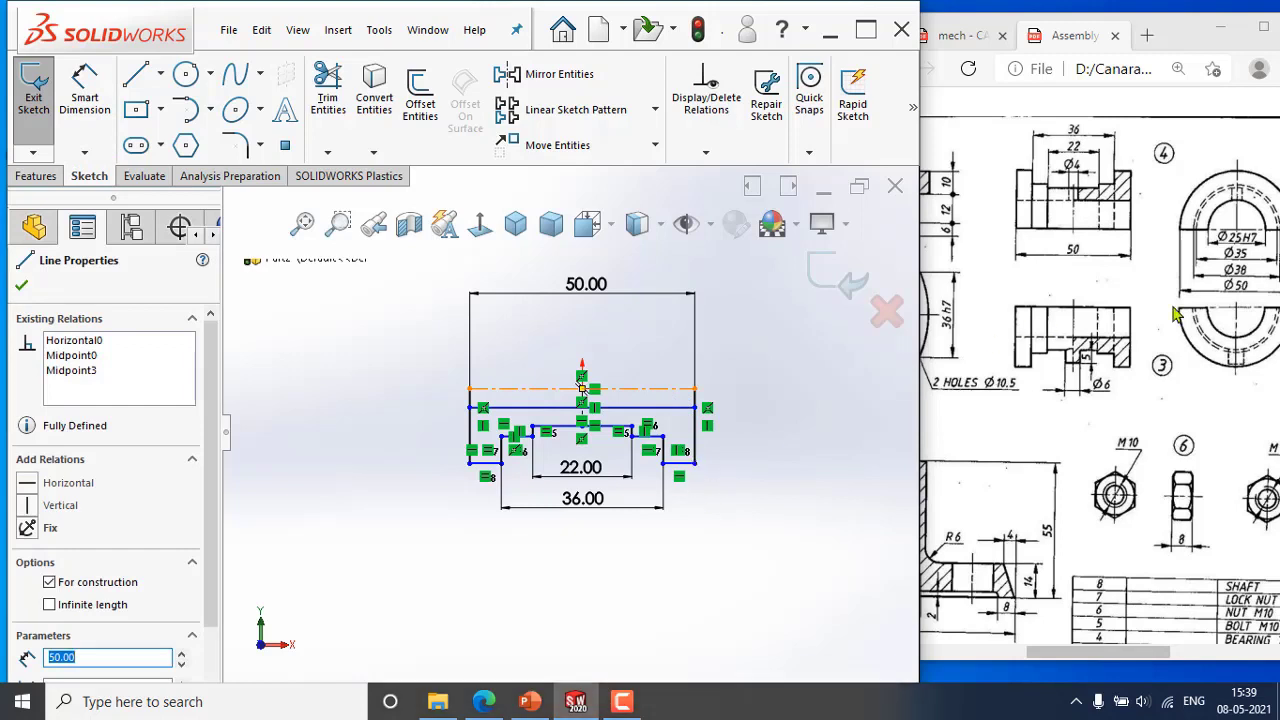
click(682, 466)
click(780, 514)
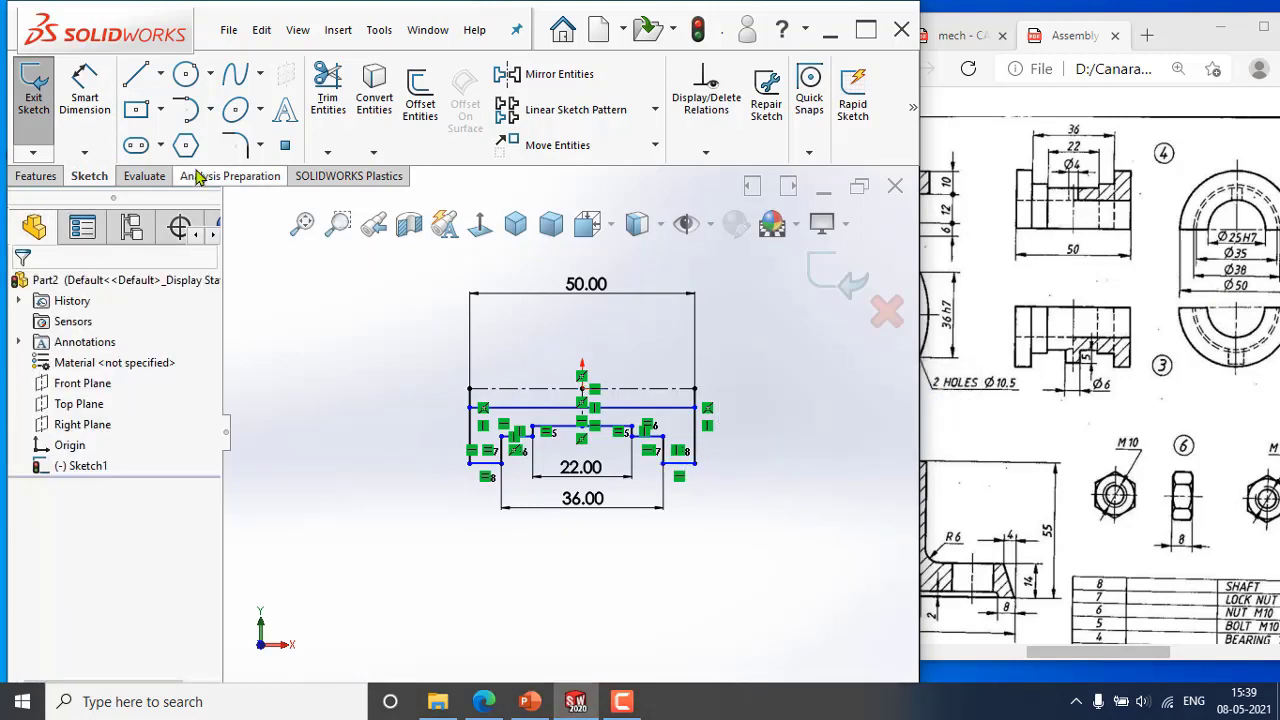
click(85, 100)
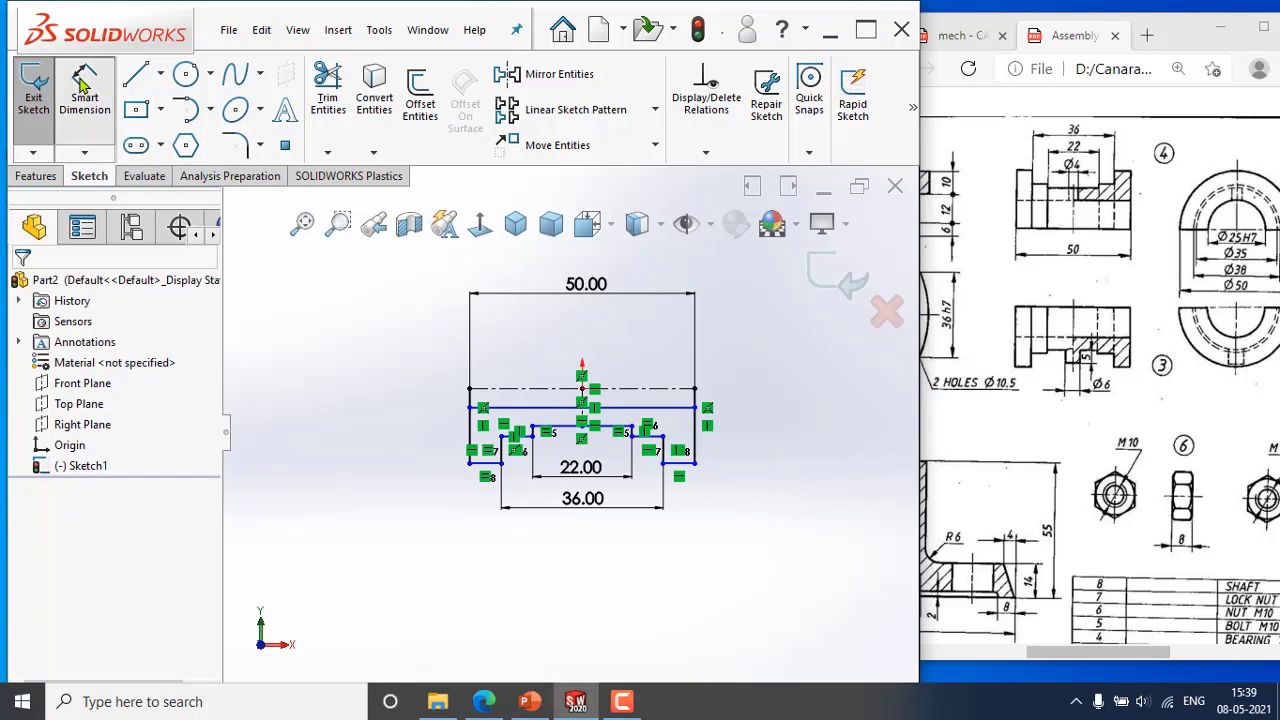
click(649, 389)
click(680, 463)
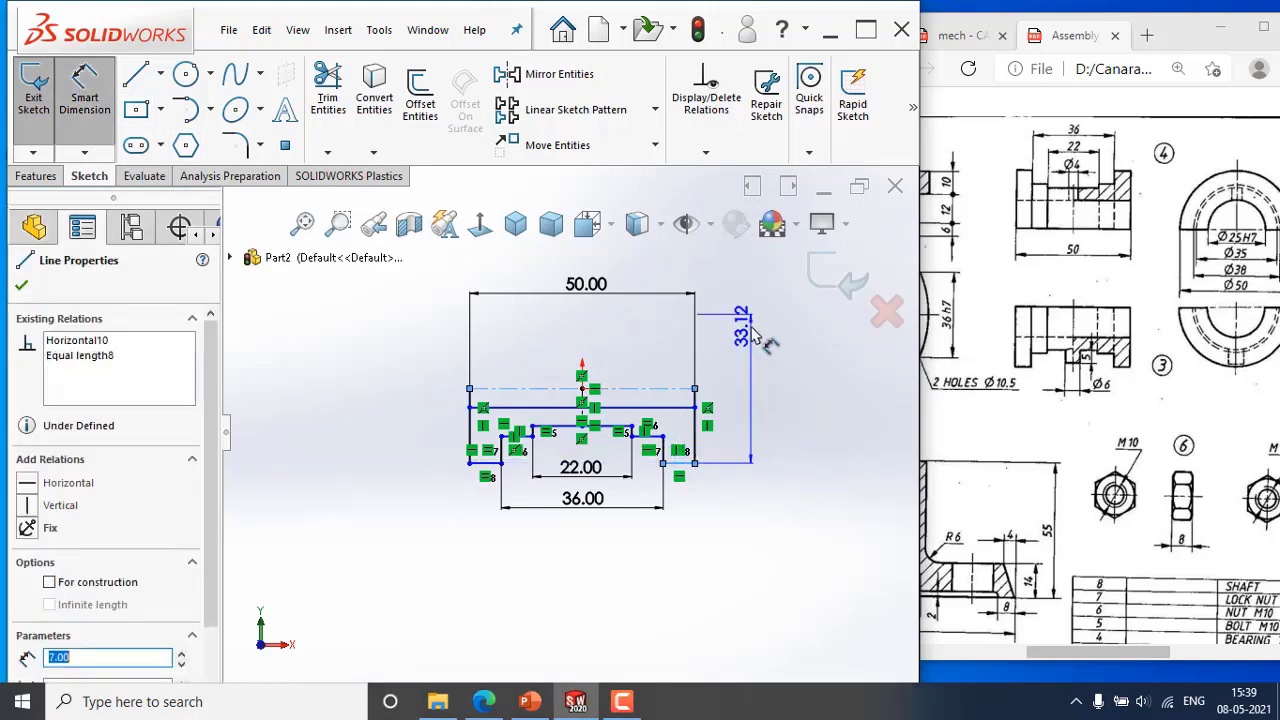
click(780, 395)
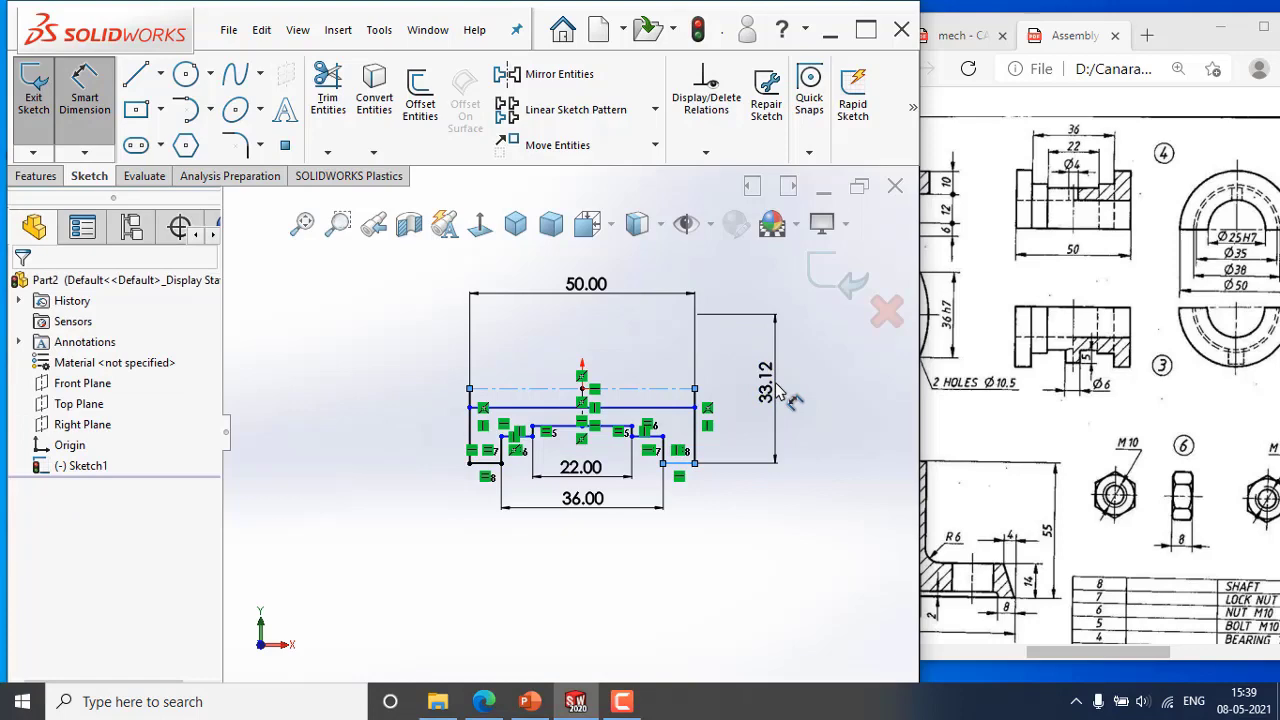
key(Return)
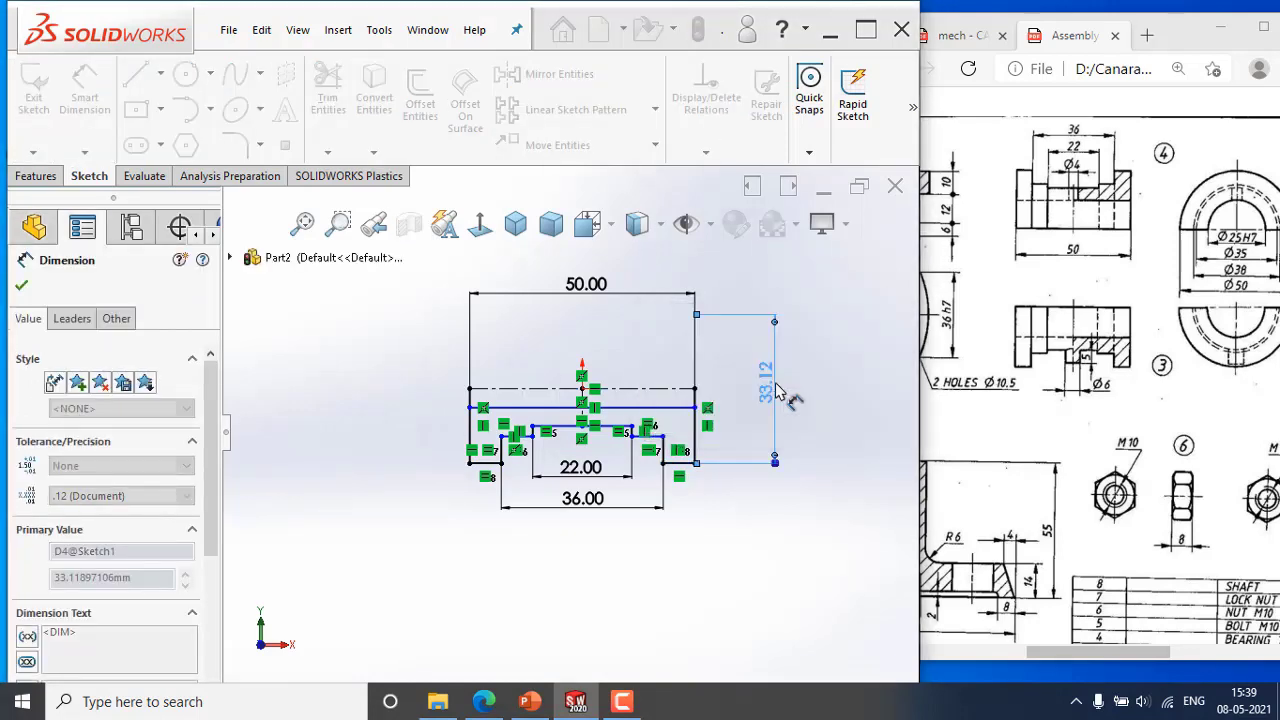
click(765, 567)
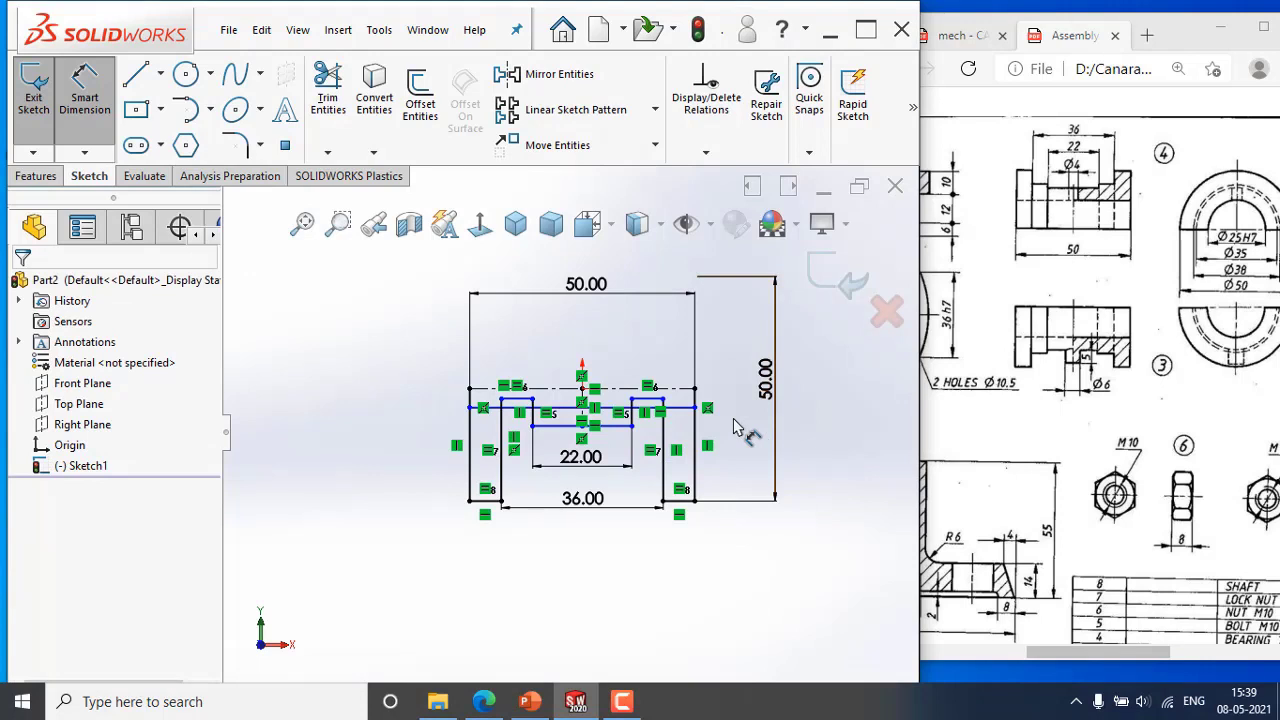
Add a doubled-distance diameter dimension of 35 mm from the horizontal centerline to the intermediate horizontal step line.
click(657, 399)
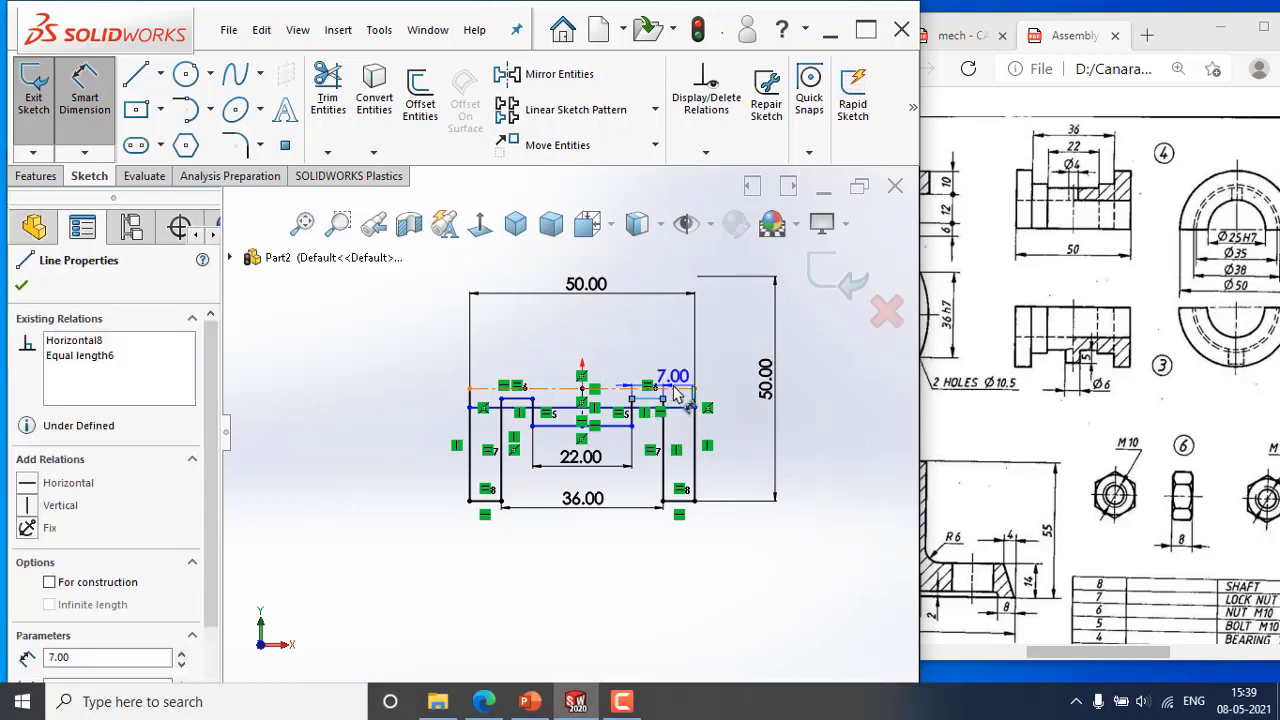
click(673, 388)
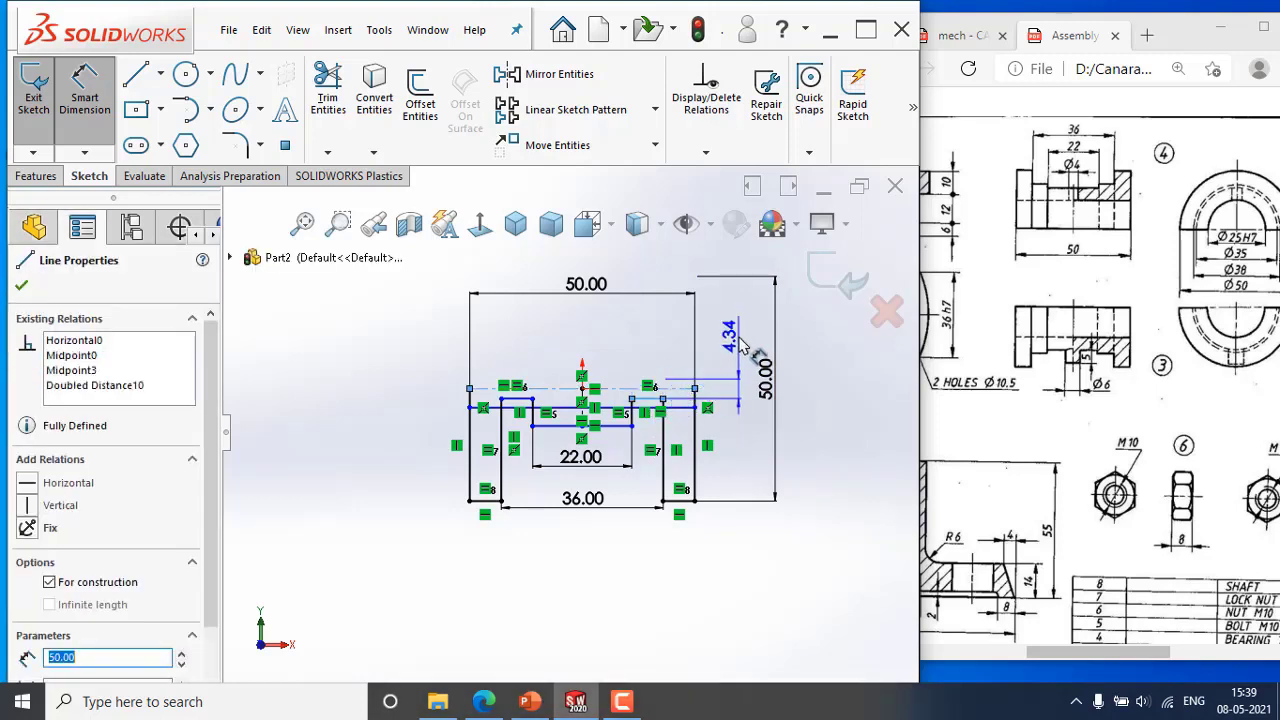
click(740, 345)
text(38)
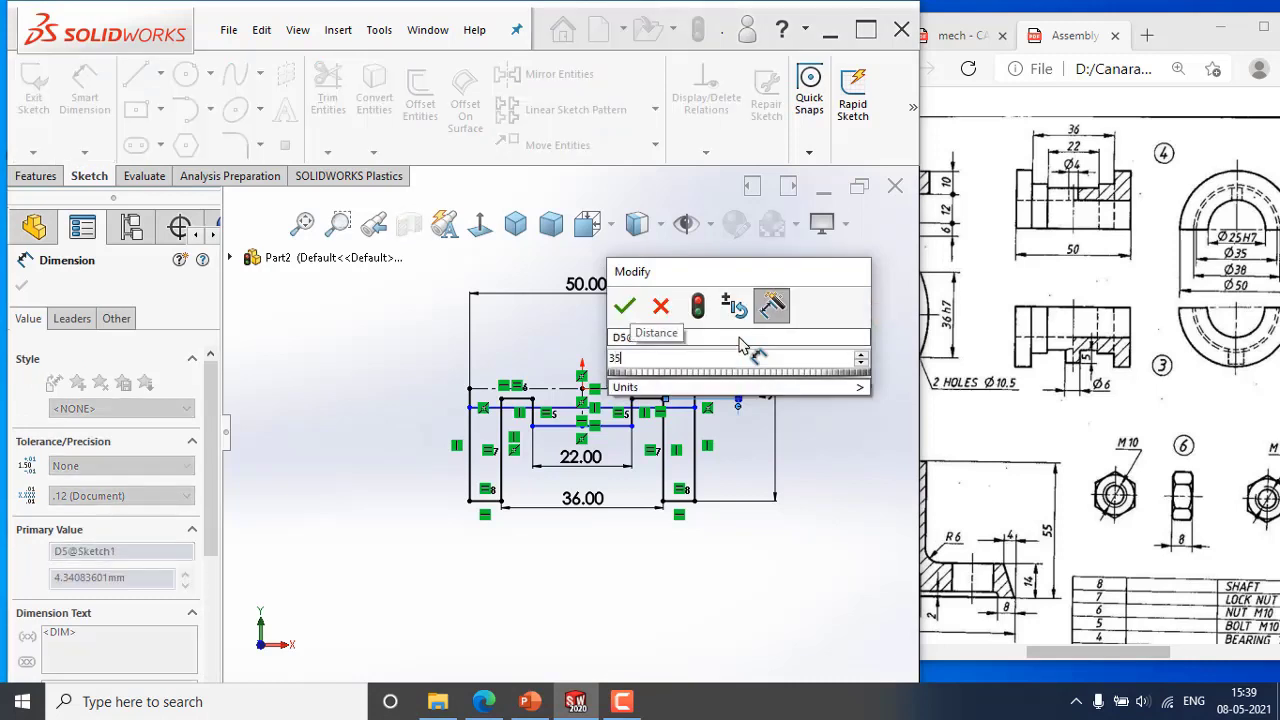
key(Return)
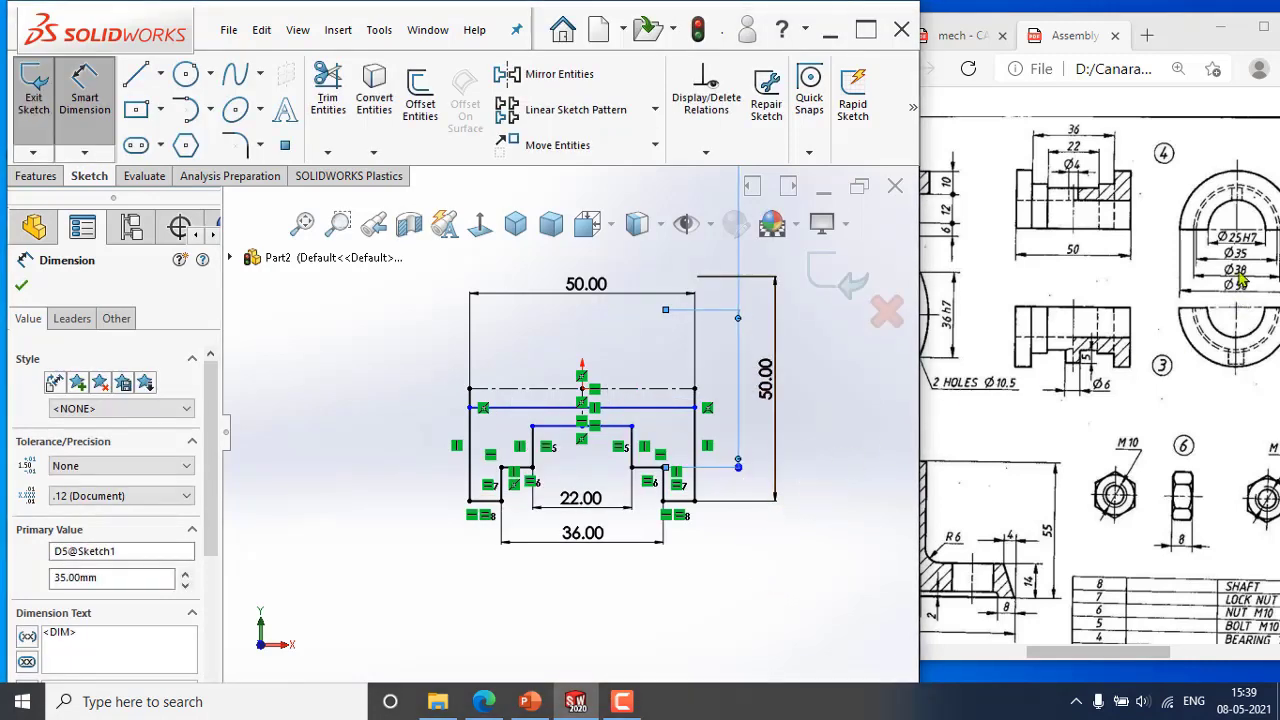
click(620, 428)
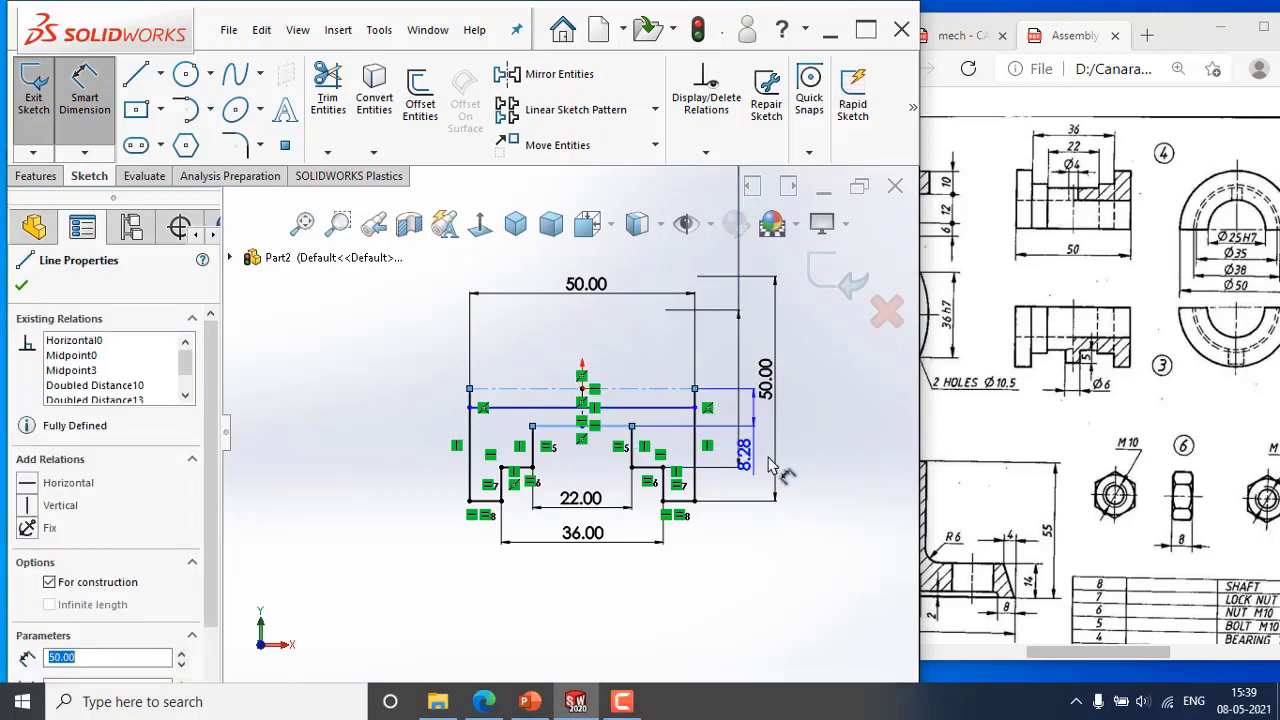
click(728, 408)
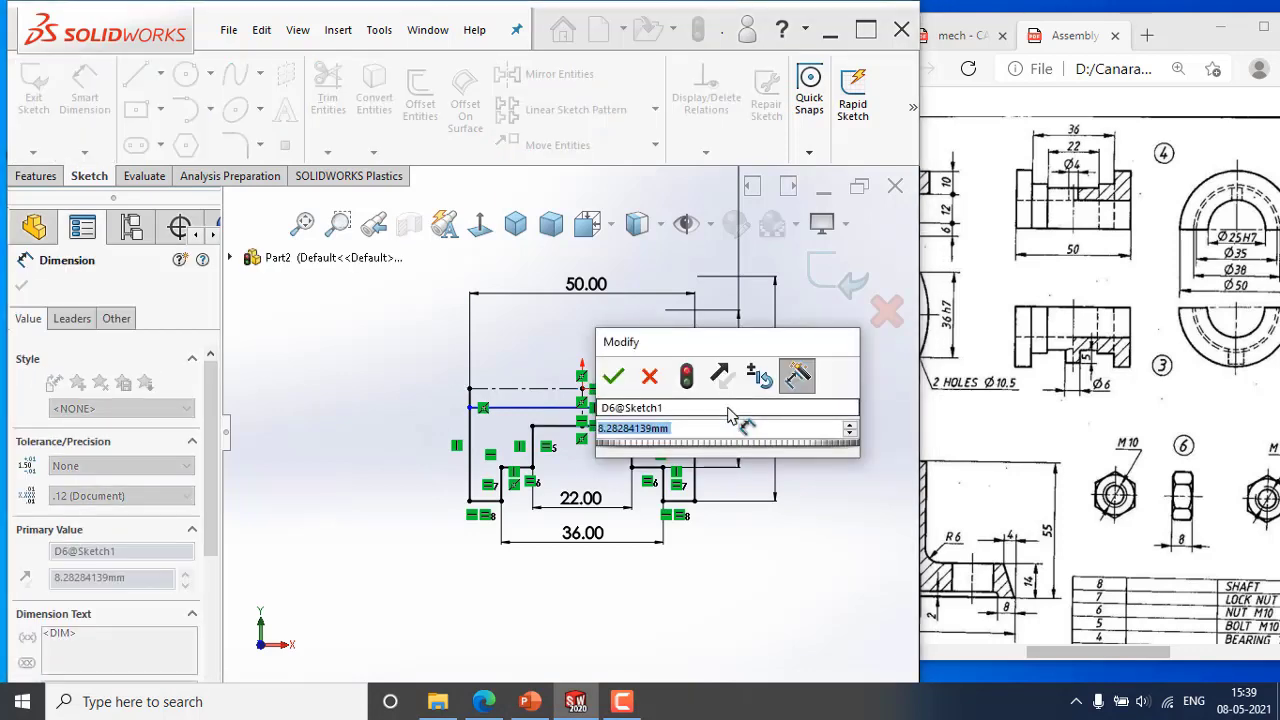
click(650, 376)
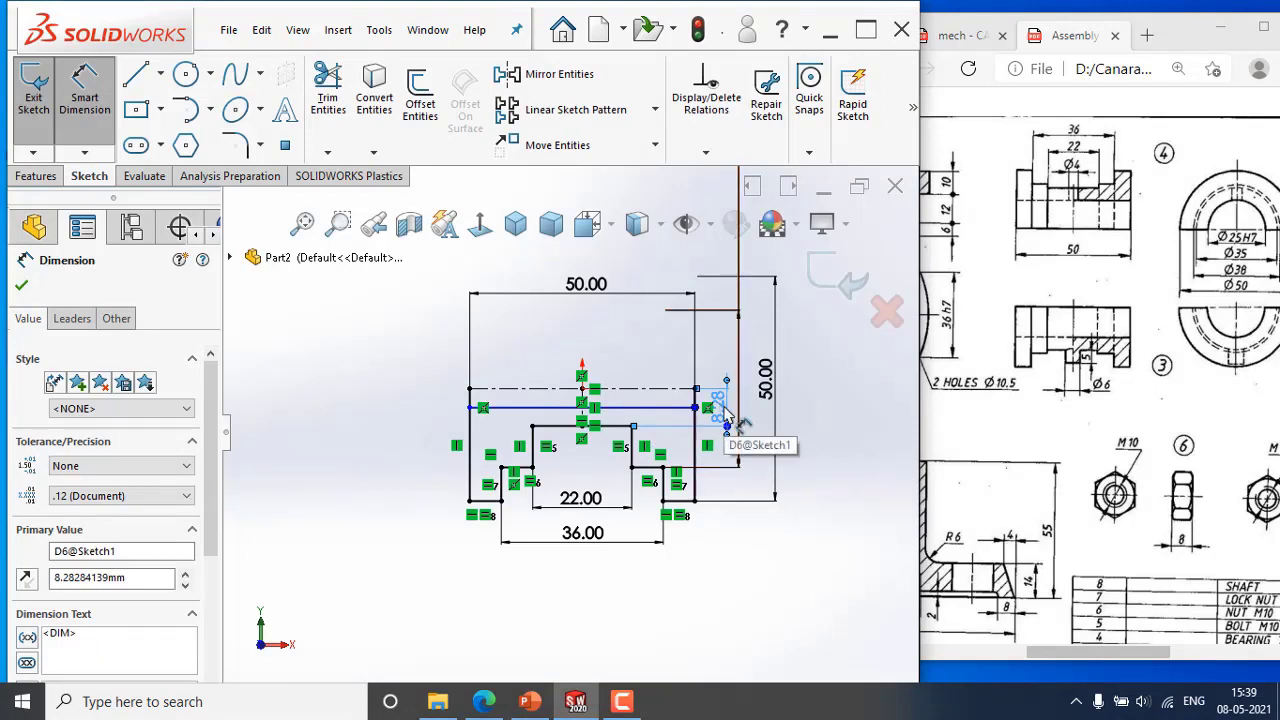
key(Delete)
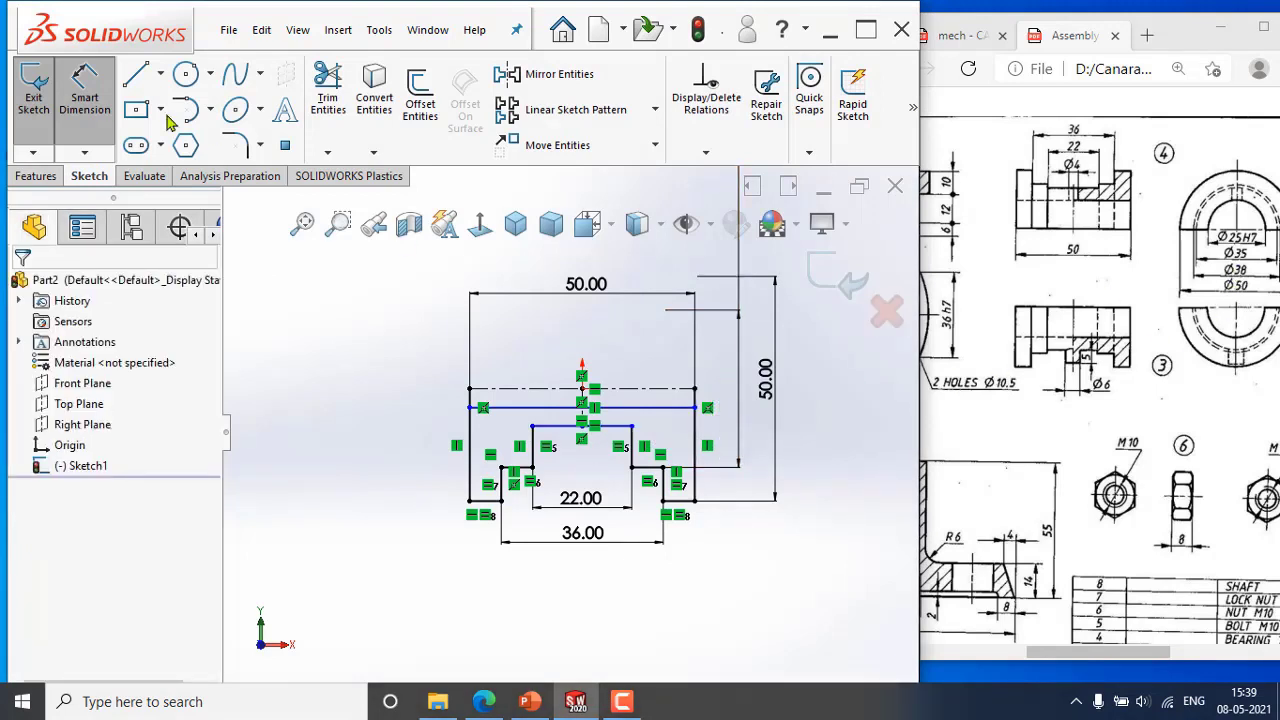
Add a doubled-distance diameter dimension of 35 mm from the horizontal centerline to the 22 mm wide upper step line.
click(557, 392)
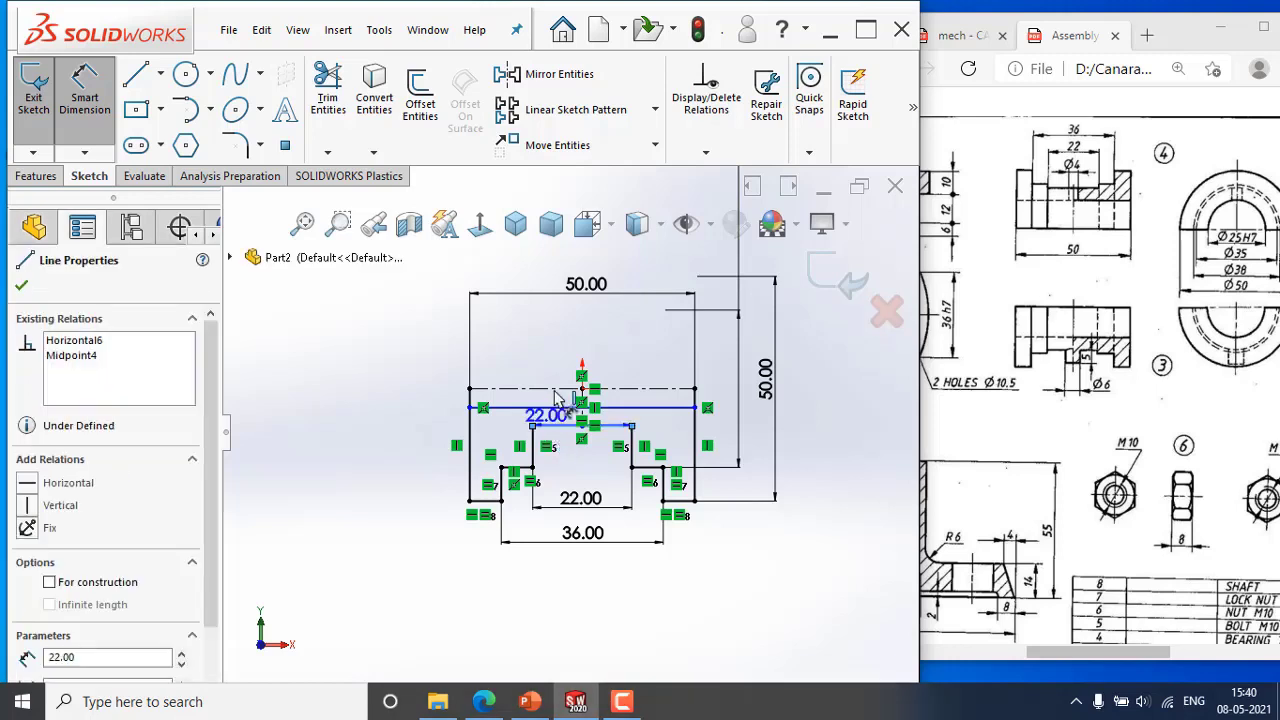
drag(557, 392, 363, 341)
click(363, 340)
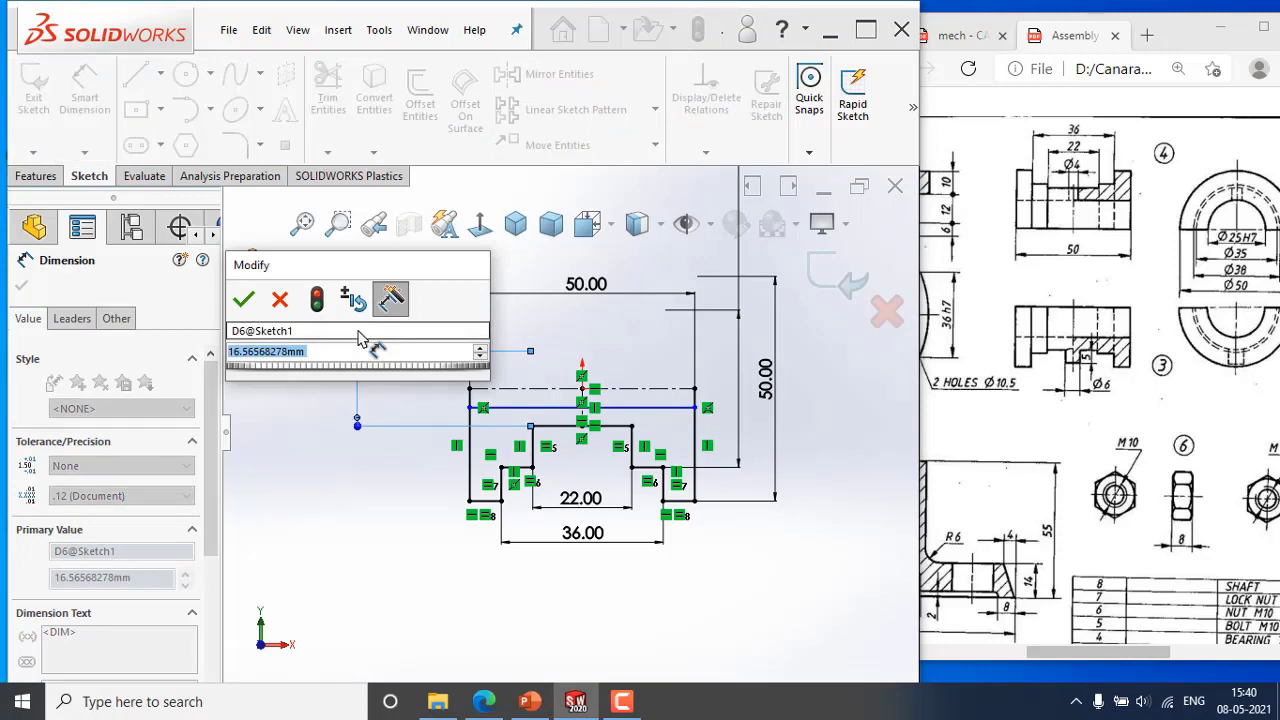
text(35)
key(Return)
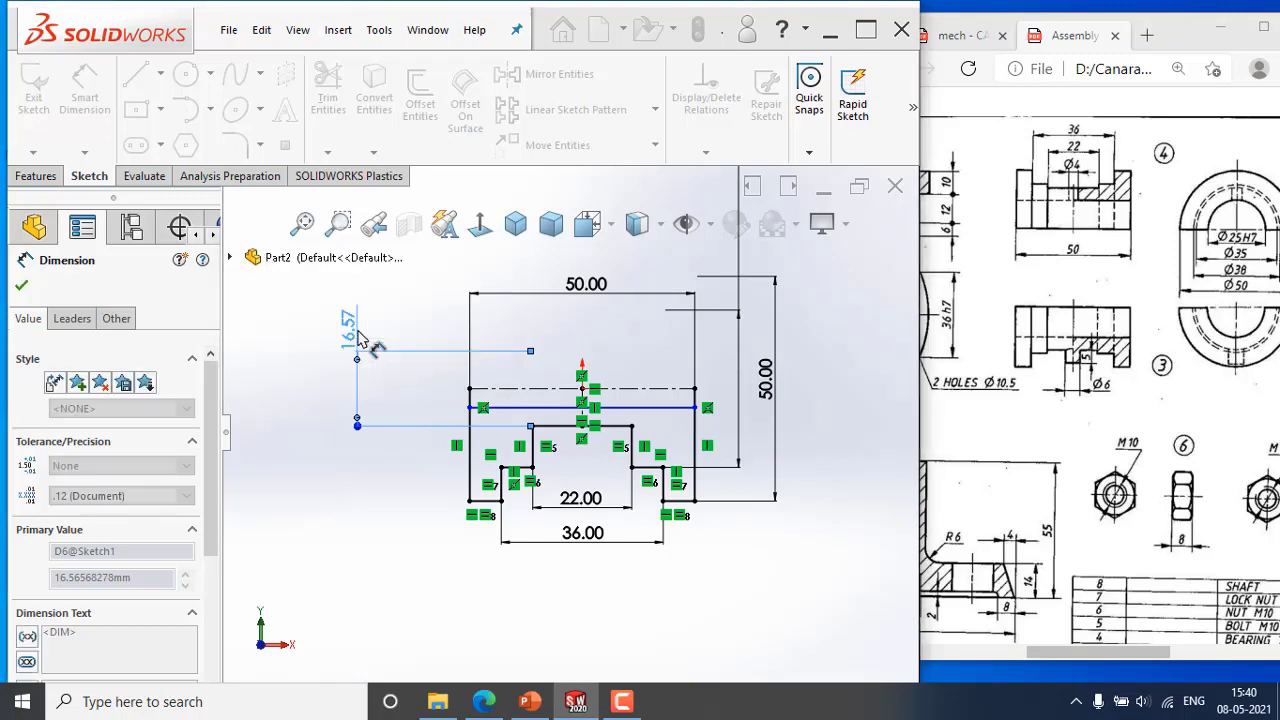
Change the doubled-distance diameter dimension of the 36 mm wide intermediate step line to 38 mm.
click(868, 455)
scroll(770, 440, up, 5)
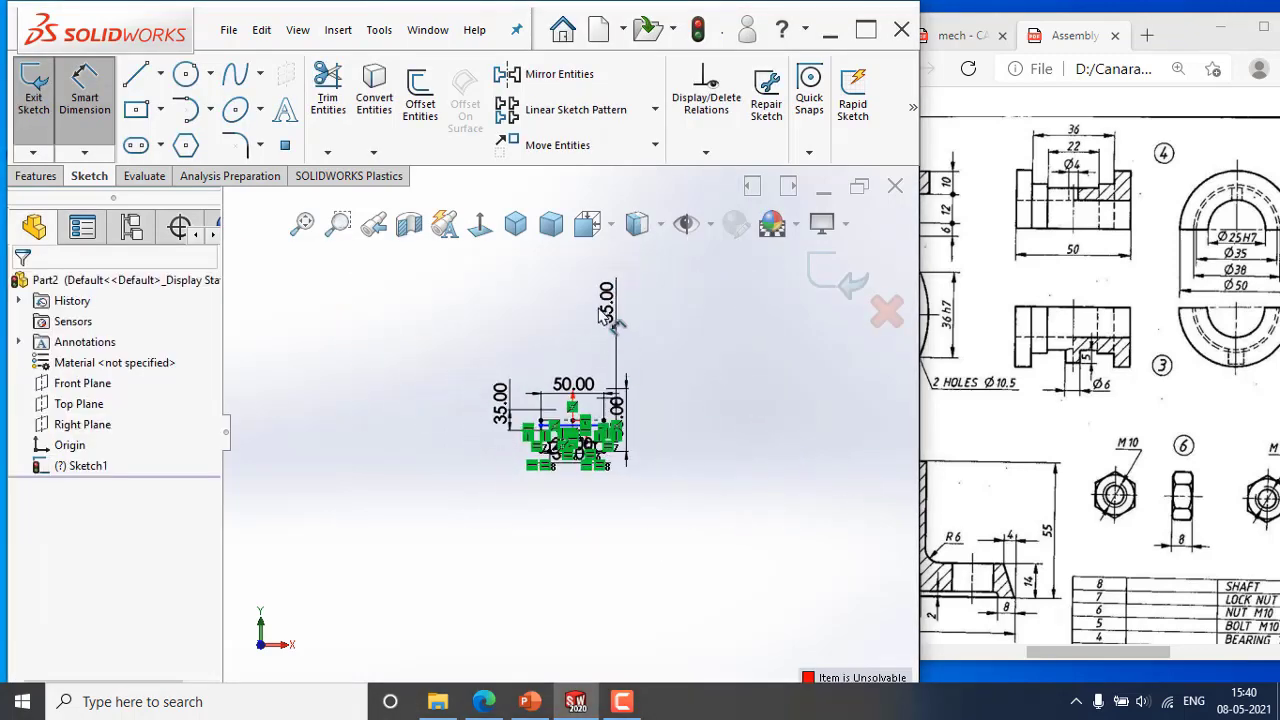
scroll(570, 600, down, 3)
scroll(585, 551, up, 2)
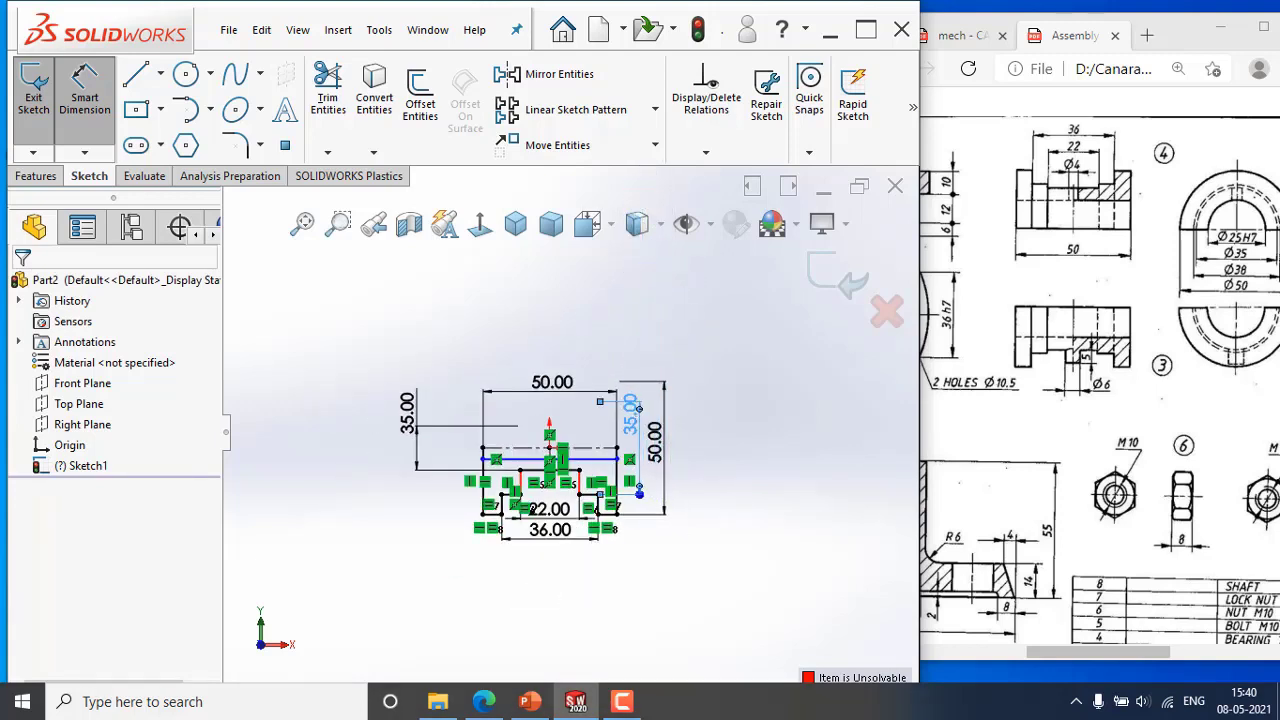
click(640, 410)
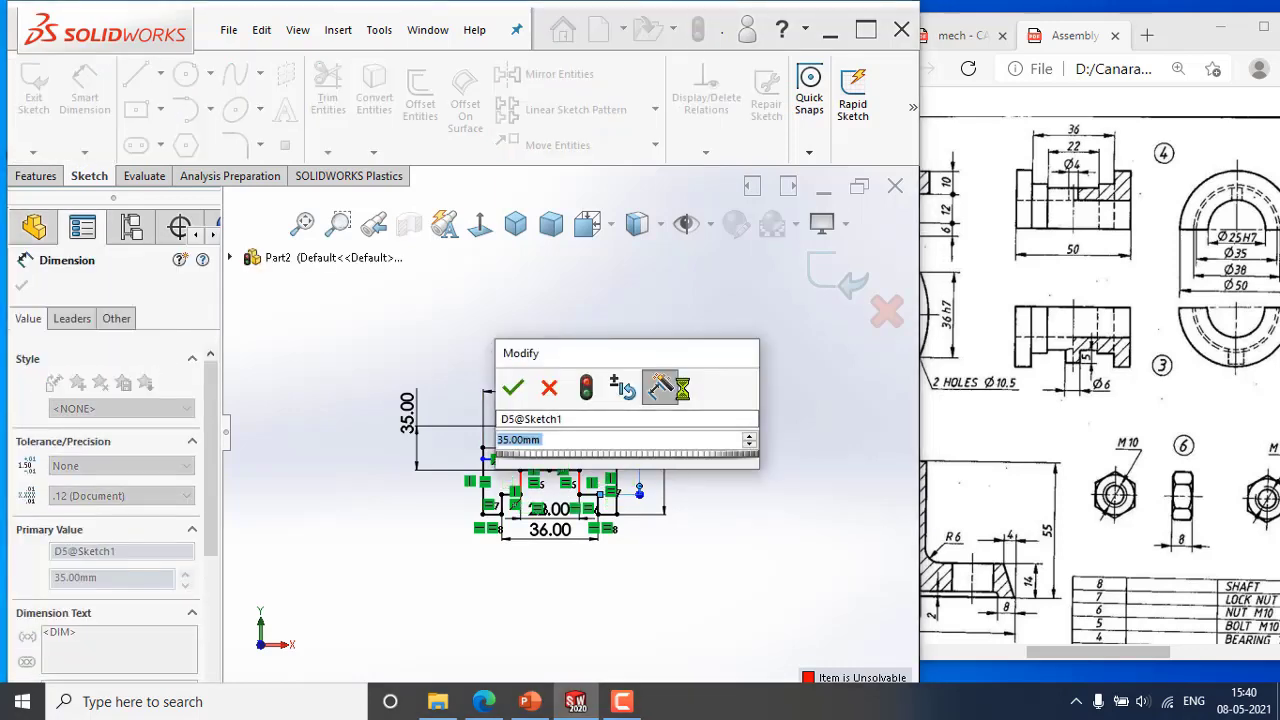
text(38)
key(Return)
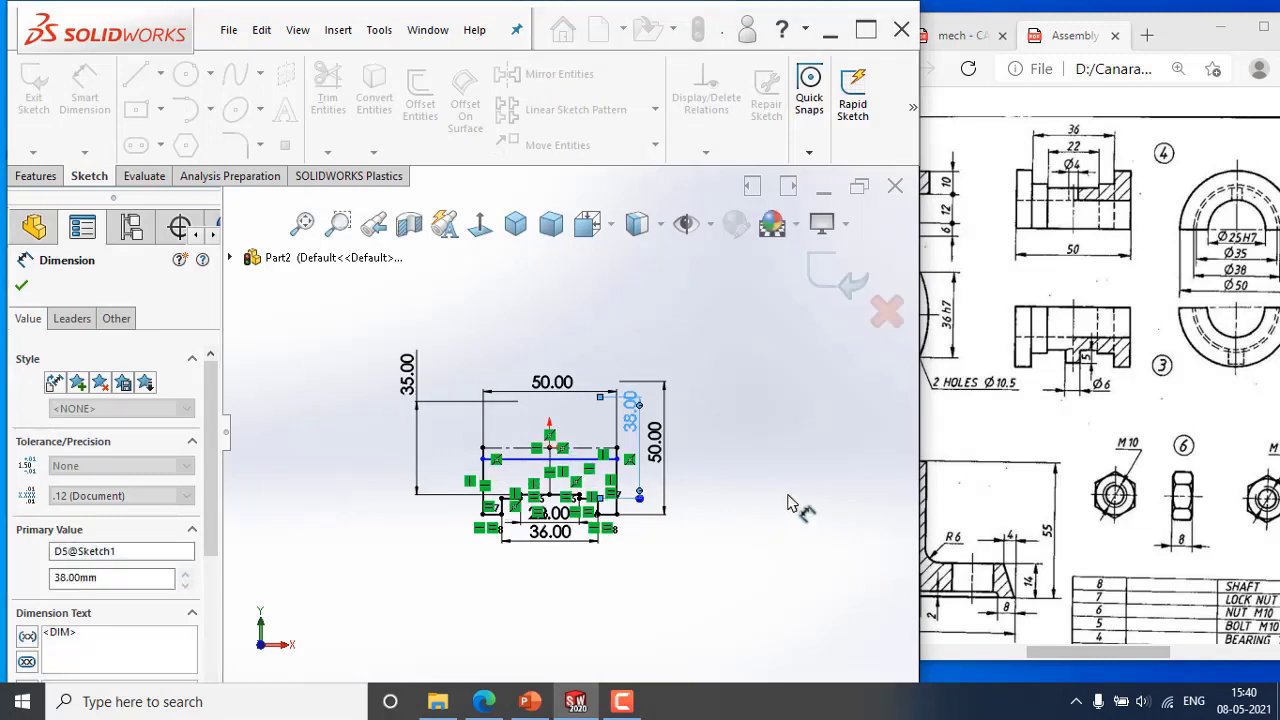
scroll(523, 447, down, 3)
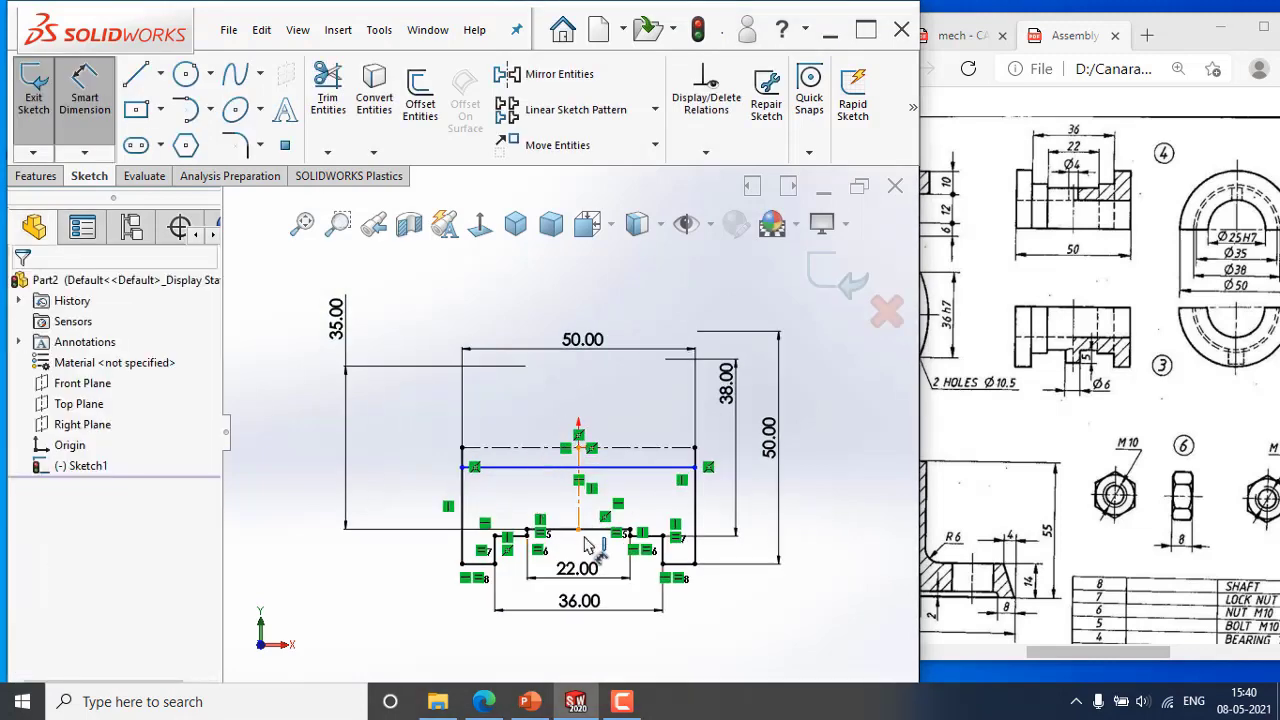
Add a doubled-distance diameter dimension of 25 mm from the horizontal centerline to the long horizontal bore line.
scroll(586, 537, down, 2)
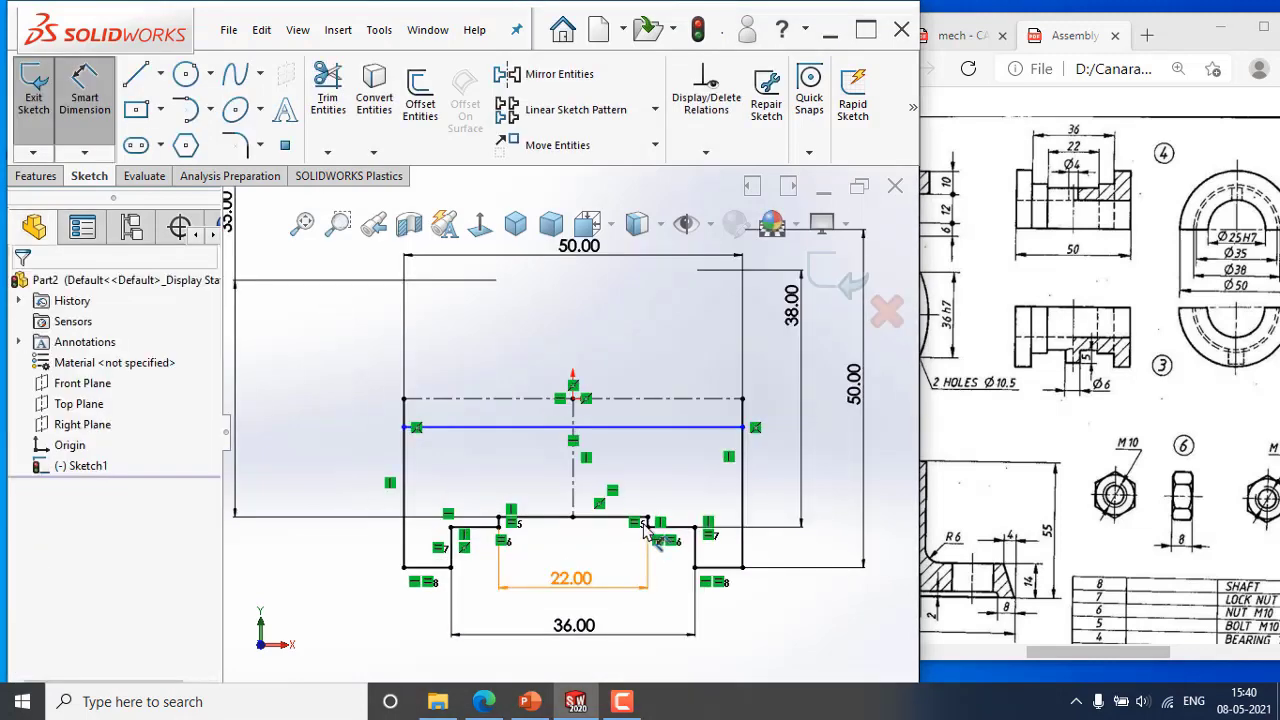
click(662, 428)
click(662, 430)
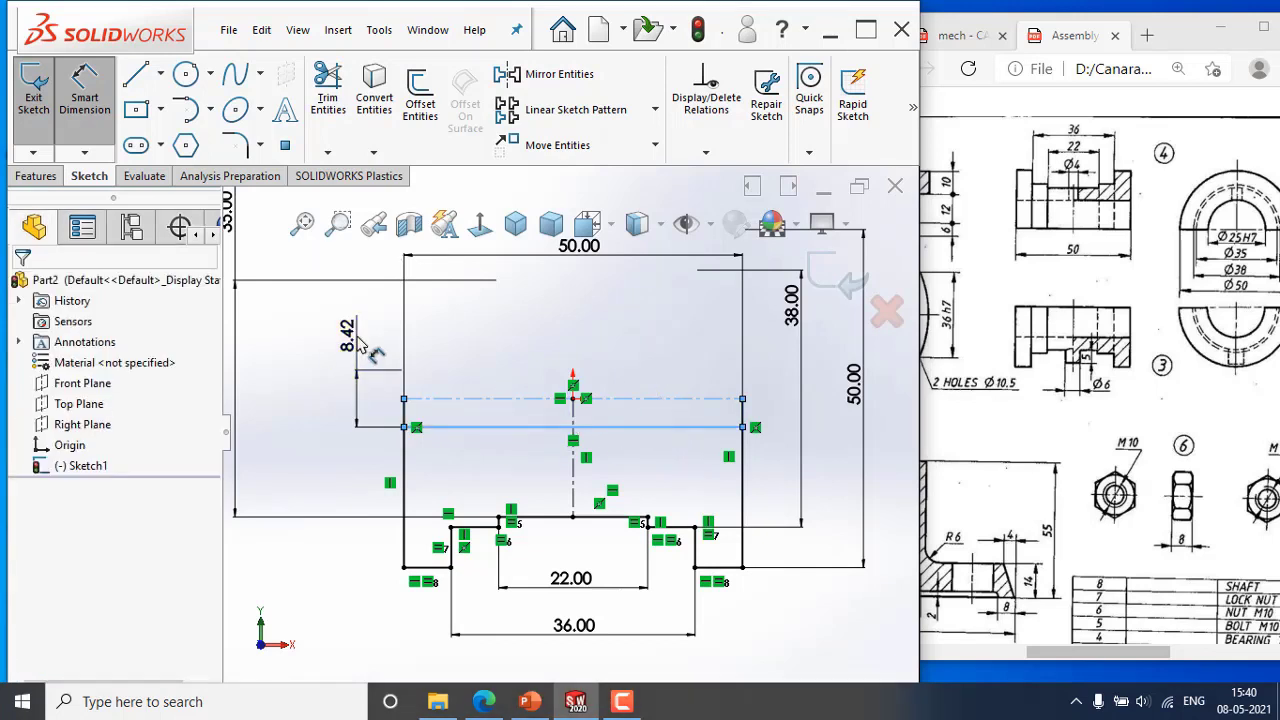
click(360, 344)
text(25)
key(Return)
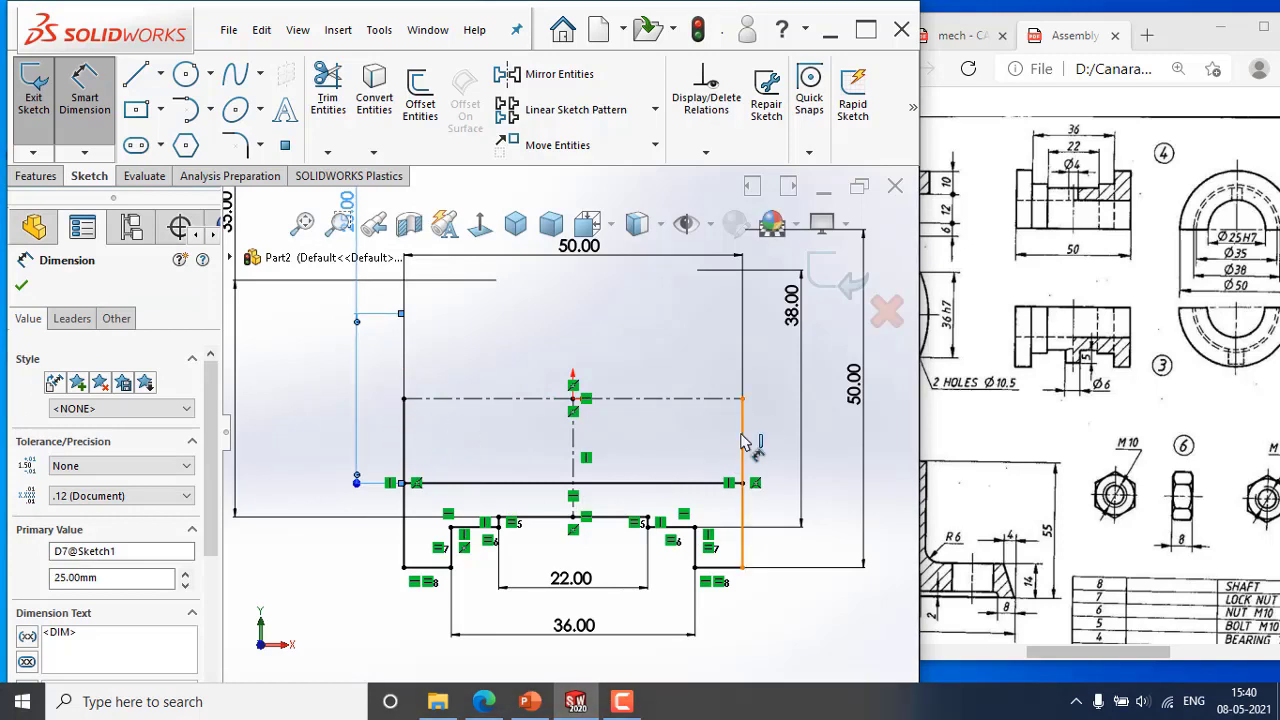
Trim the vertical side lines above the bore line and dimension the profile's overall width between its two ends as 50 mm.
click(334, 88)
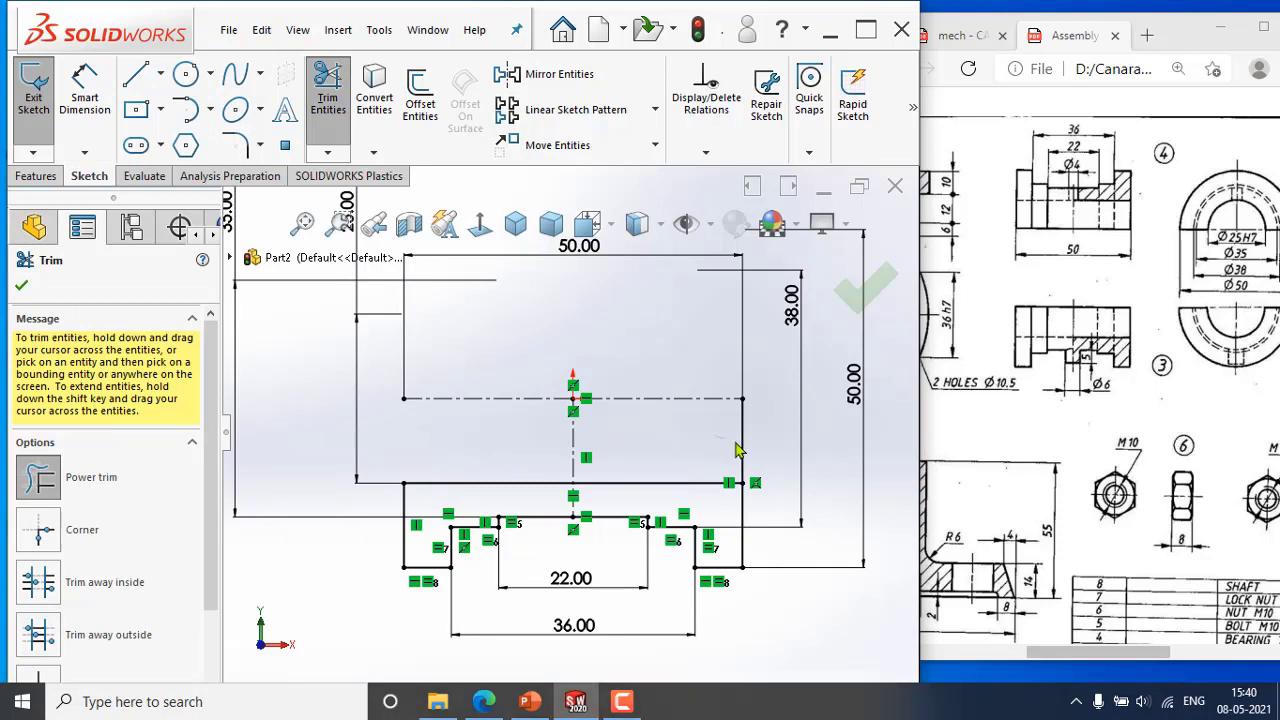
drag(752, 452, 760, 452)
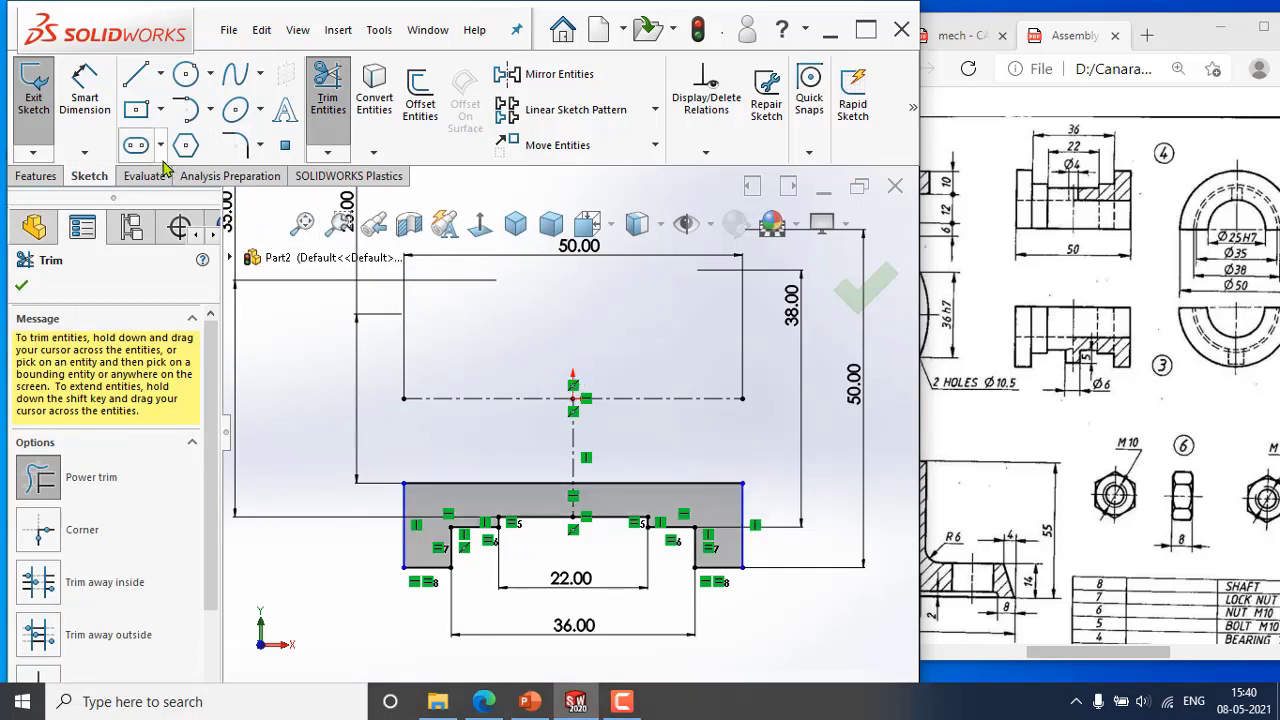
click(95, 85)
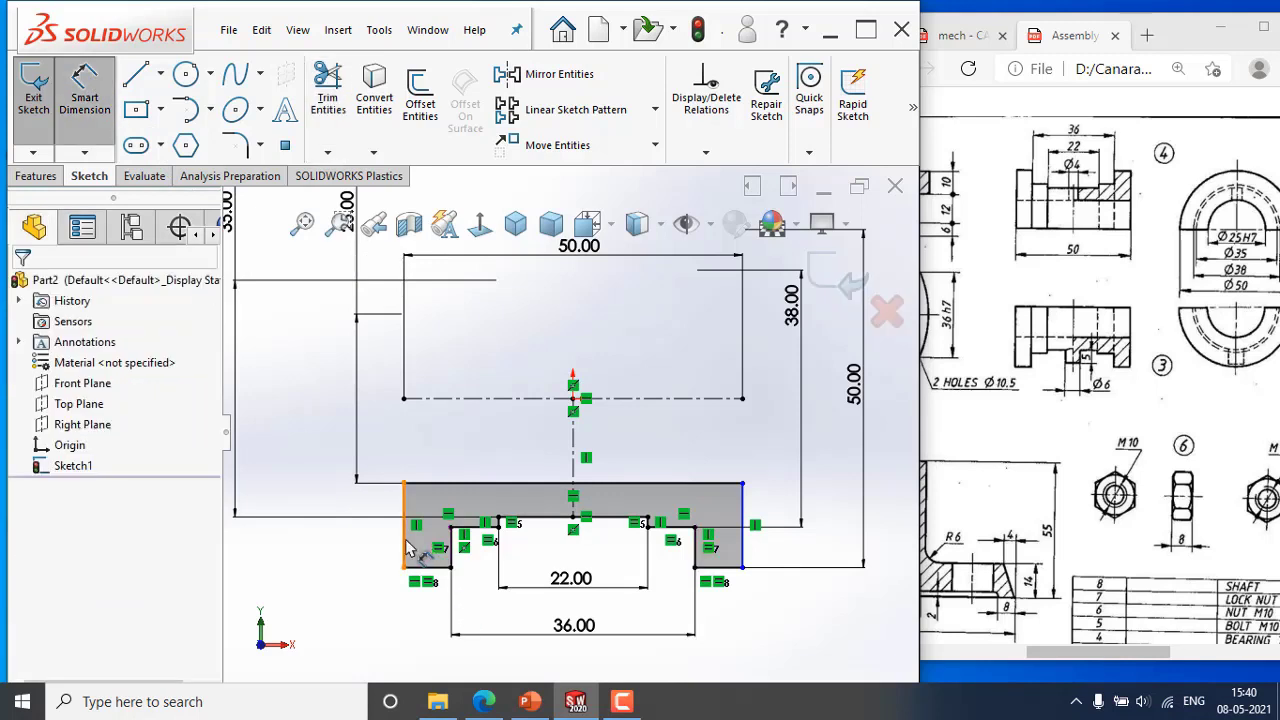
click(742, 515)
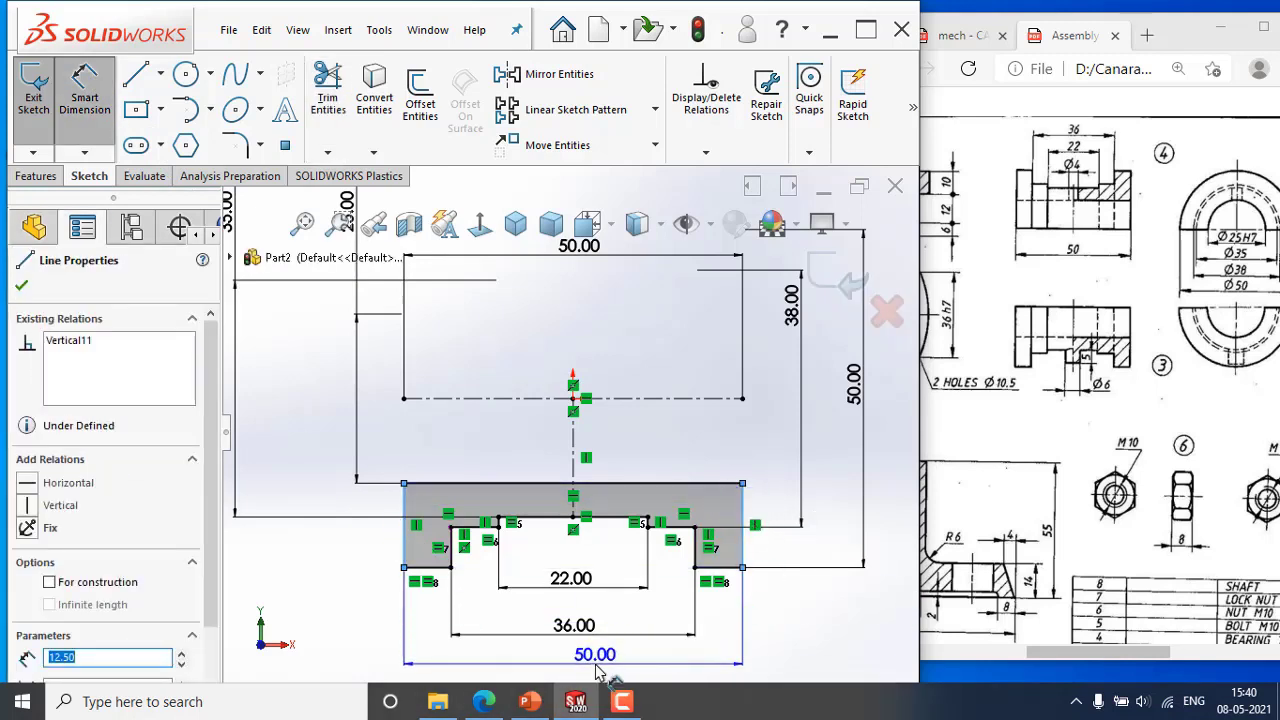
click(597, 668)
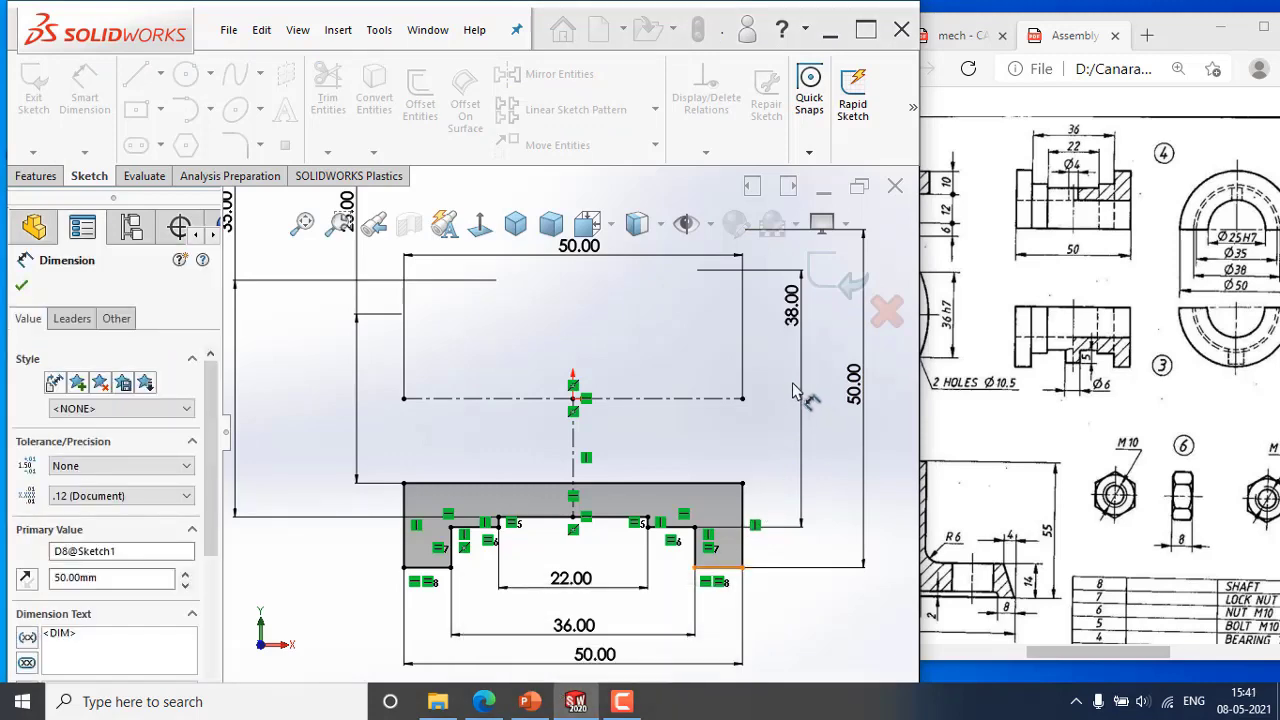
Exit the sketch and start a Revolved Boss/Base from the stepped profile.
click(831, 265)
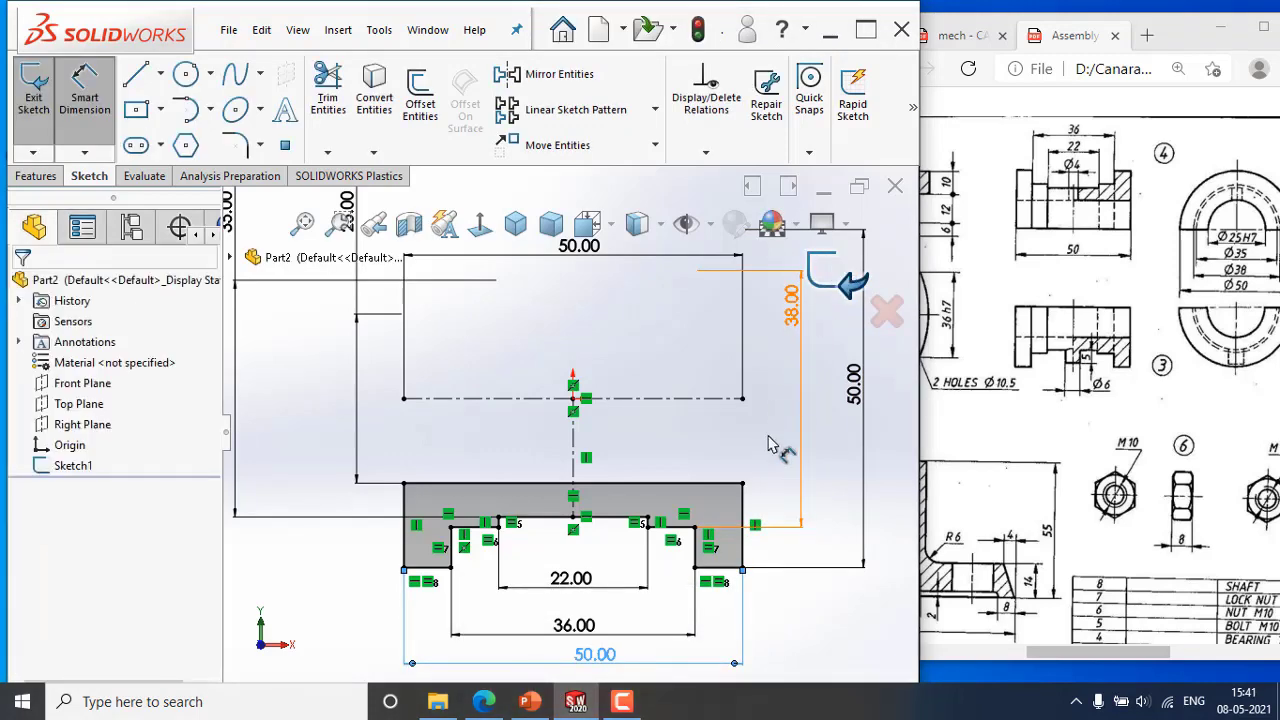
mouse_move(655, 437)
middle_down()
mouse_move(586, 449)
mouse_move(594, 460)
middle_up()
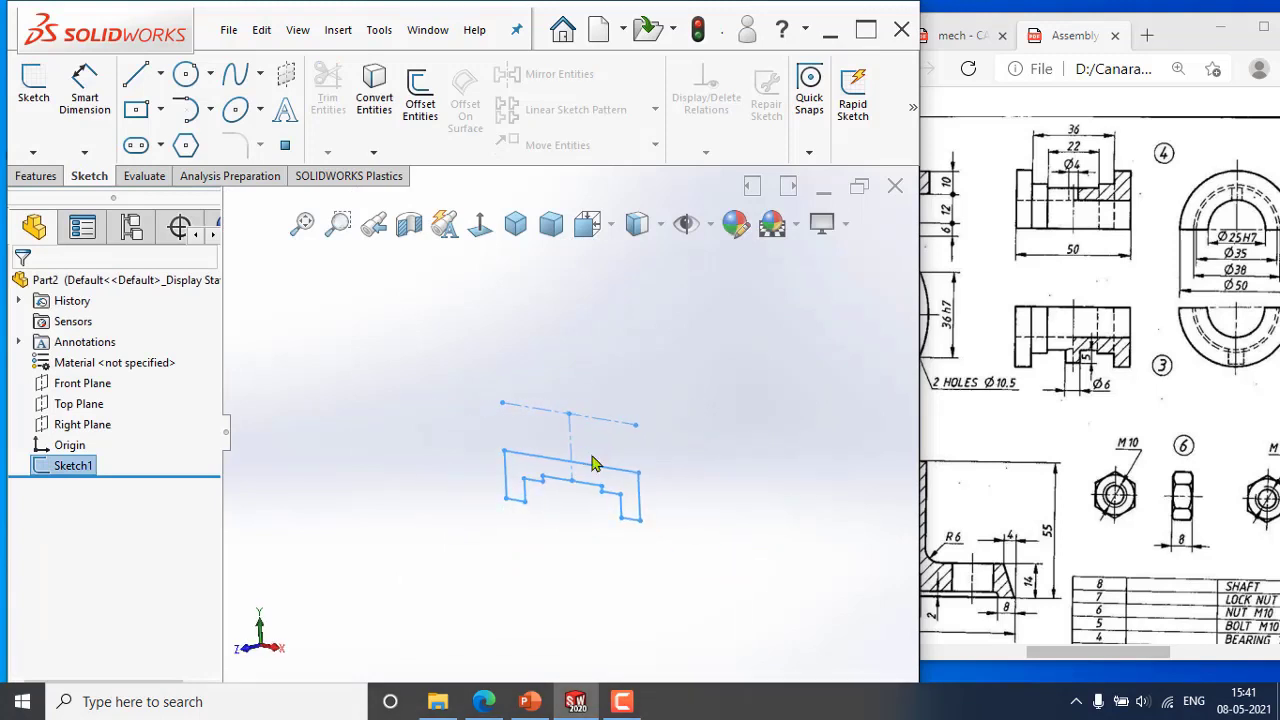
click(35, 175)
click(97, 92)
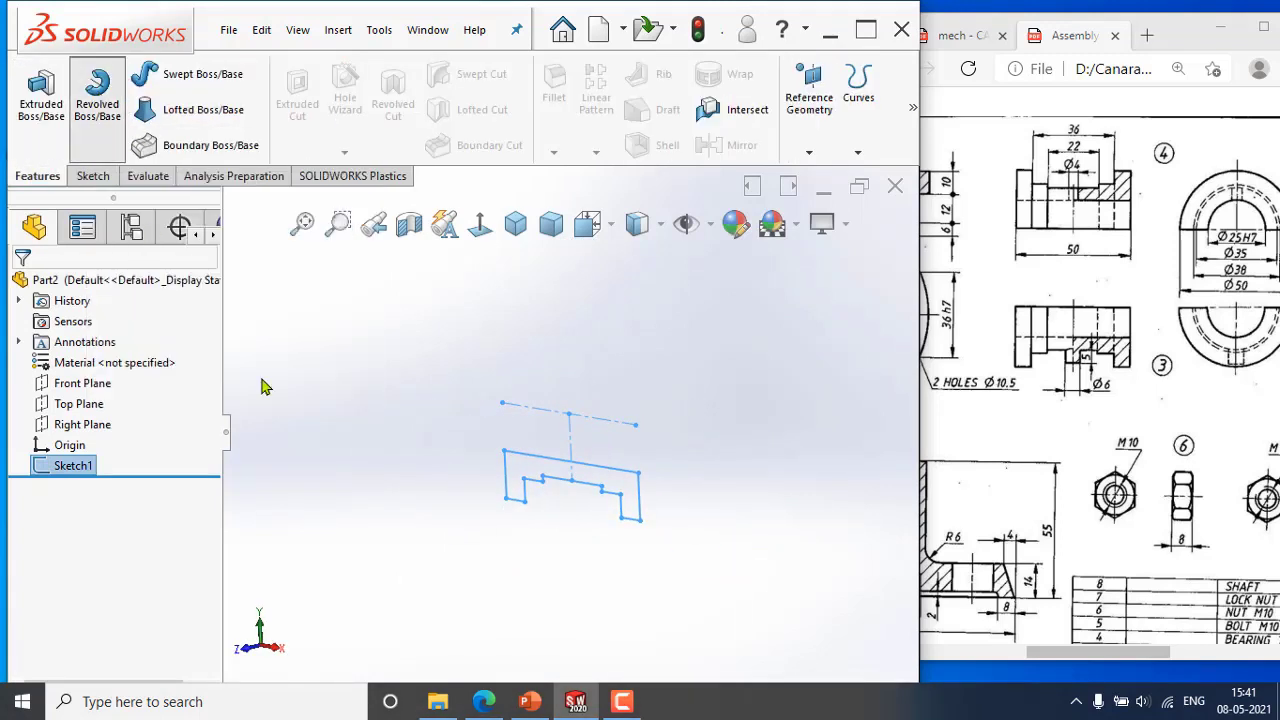
click(614, 476)
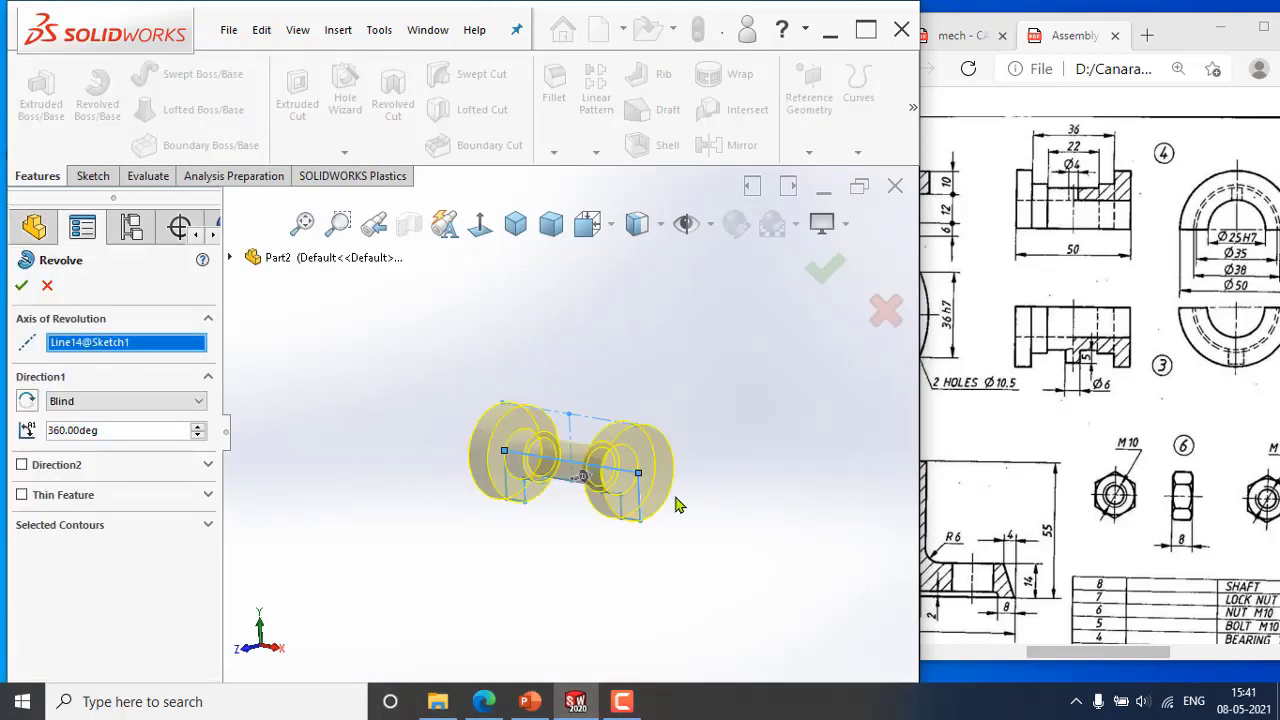
mouse_move(676, 498)
middle_down()
mouse_move(677, 514)
mouse_move(672, 500)
middle_up()
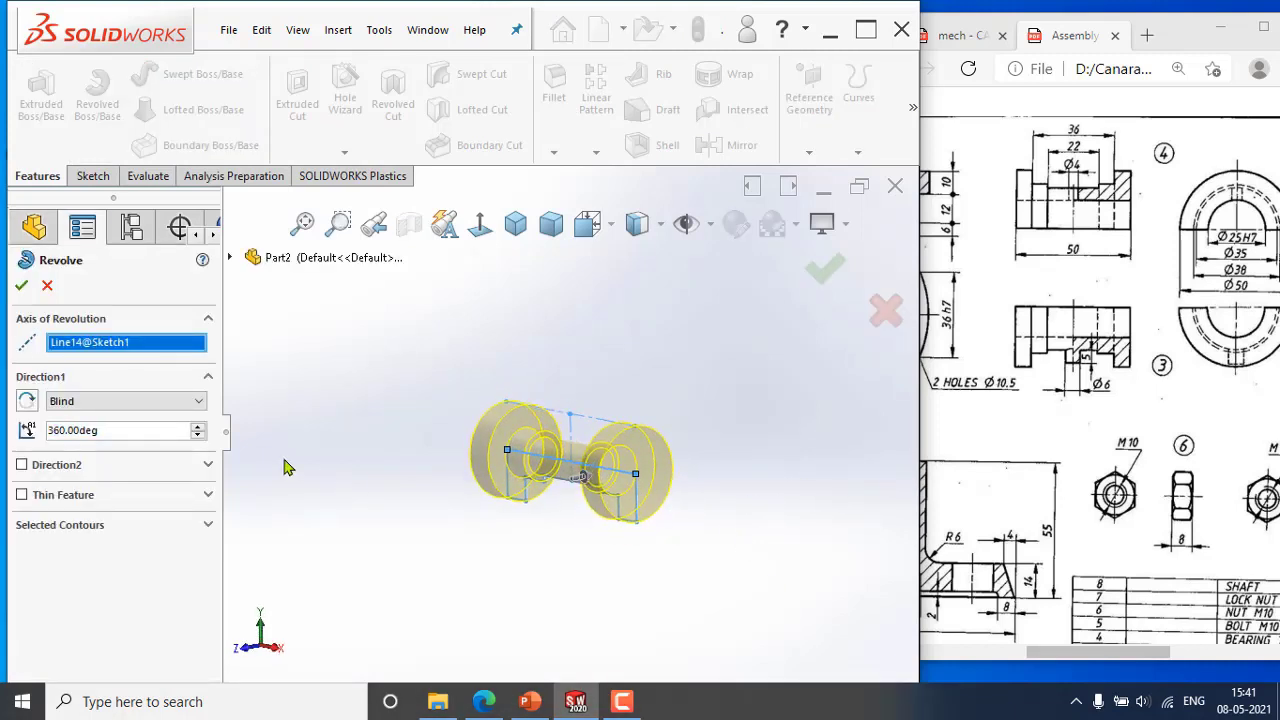
right_click(140, 350)
click(182, 380)
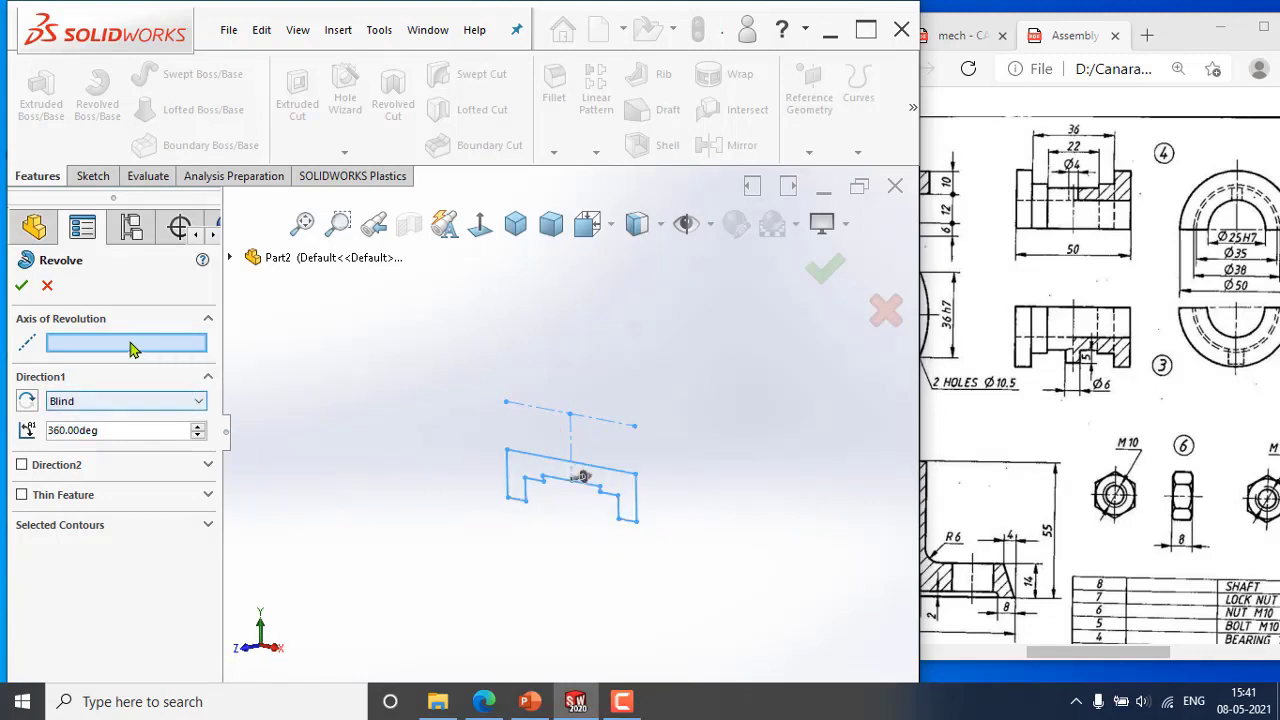
Revolve the profile about the long horizontal centerline by 90° in Direction 1 and 90° in Direction 2.
click(594, 424)
middle_drag(588, 510, 598, 577)
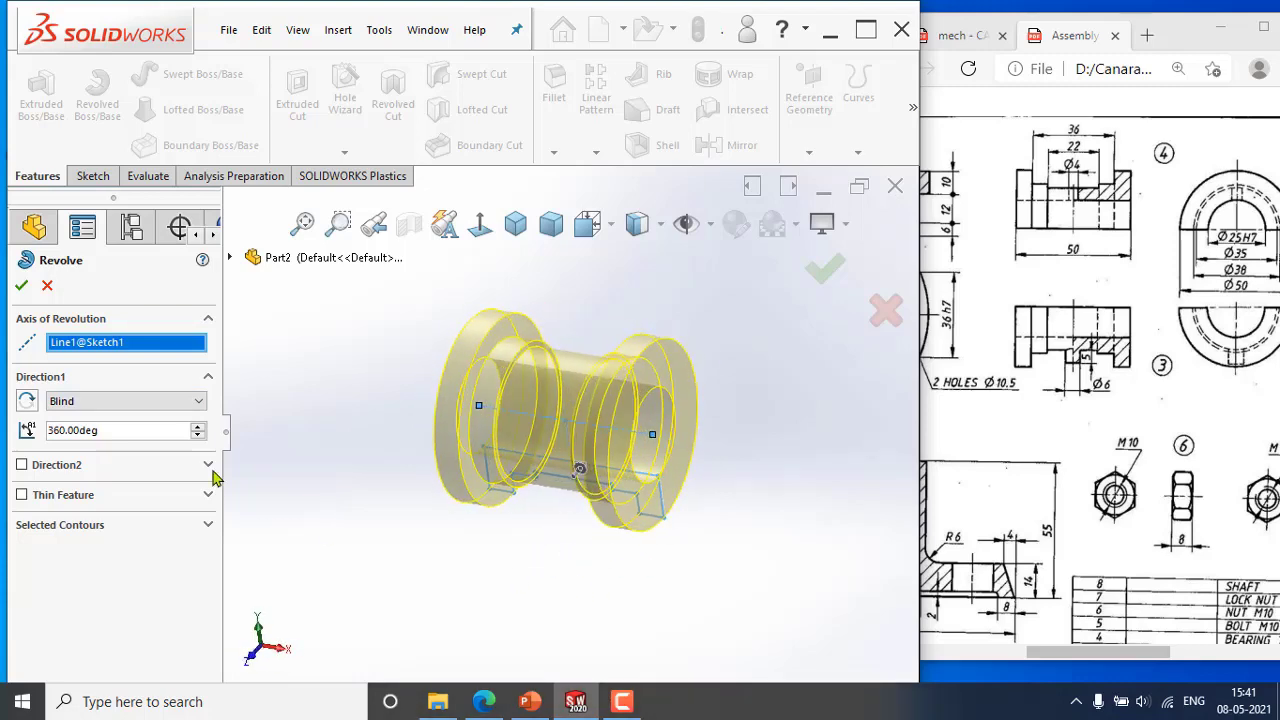
click(127, 430)
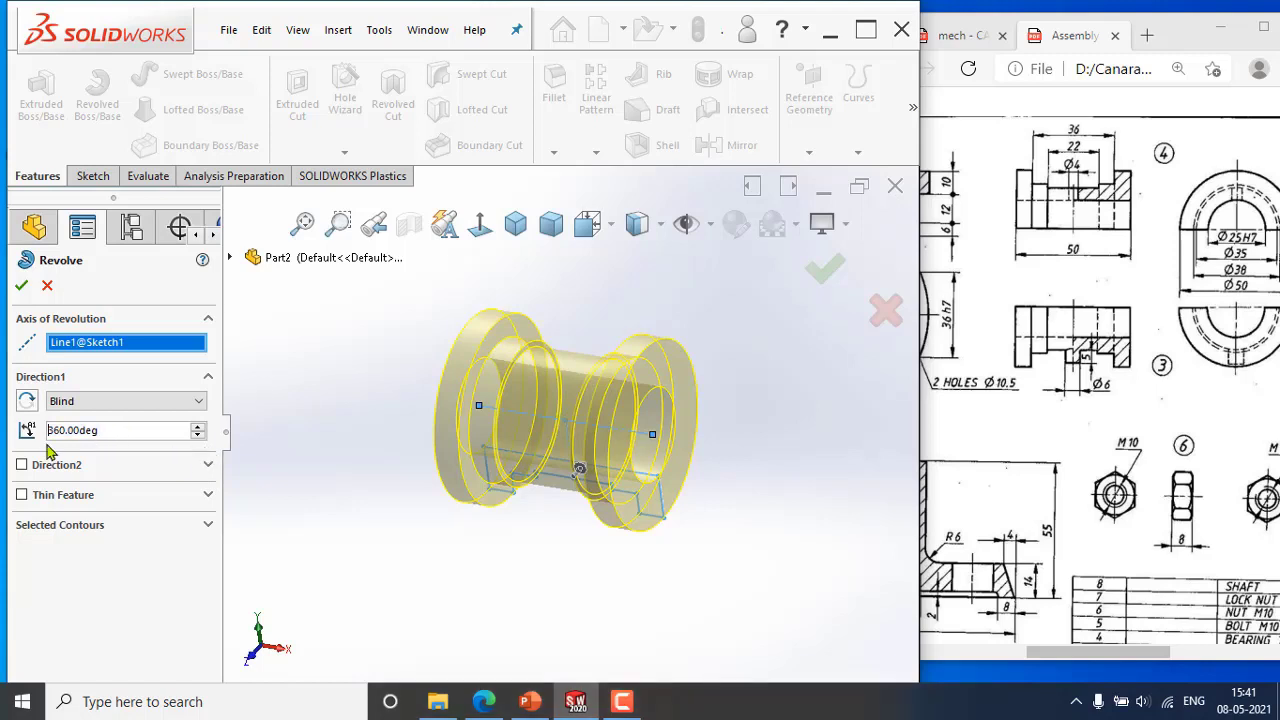
text(90)
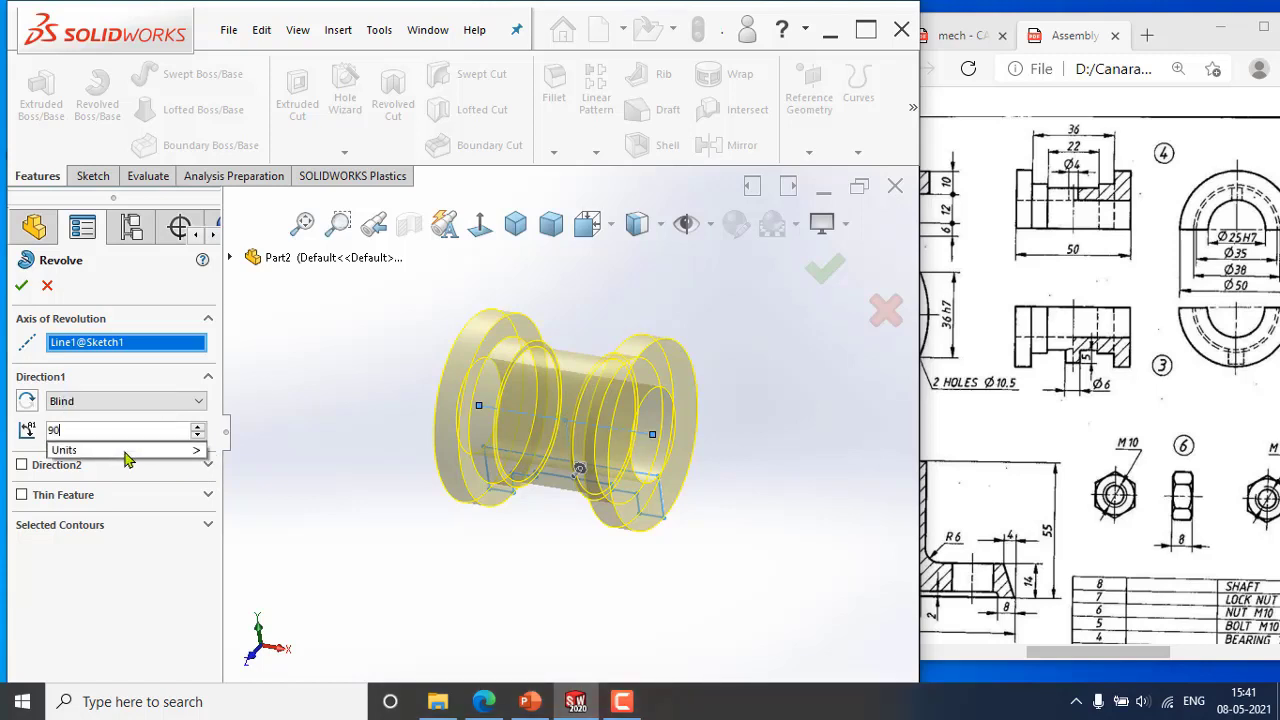
key(Return)
middle_drag(766, 549, 620, 480)
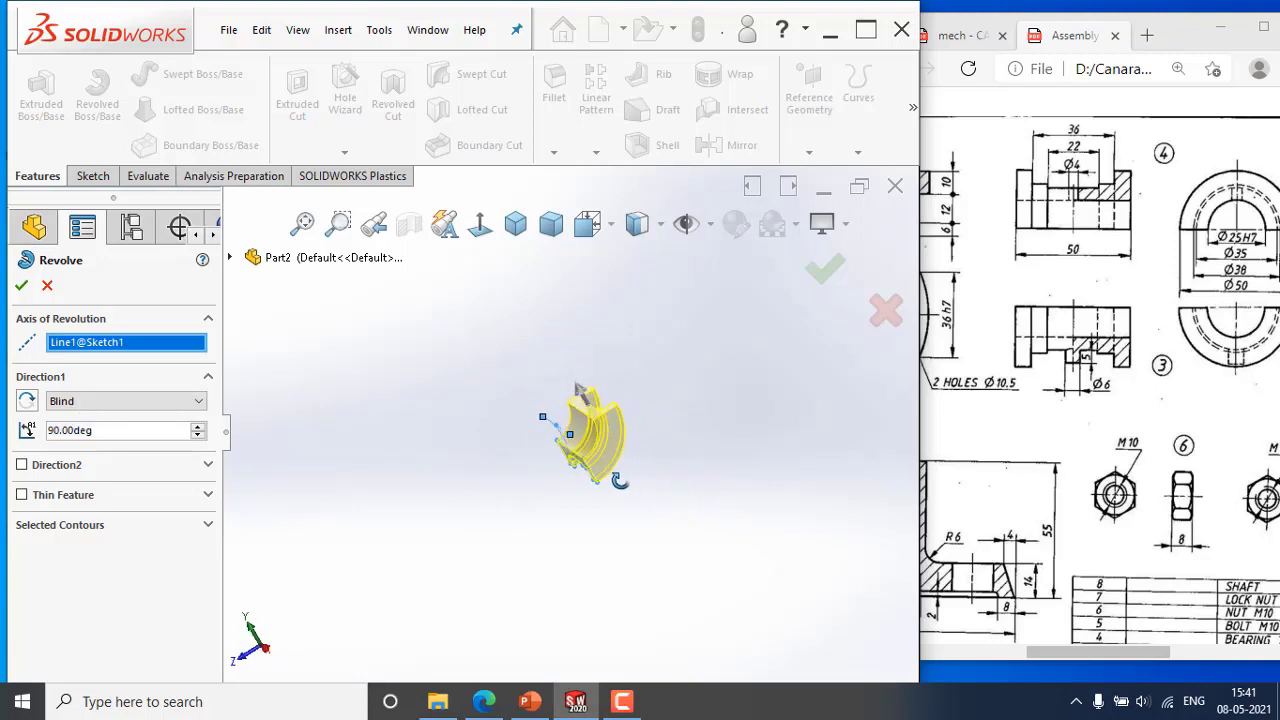
click(22, 465)
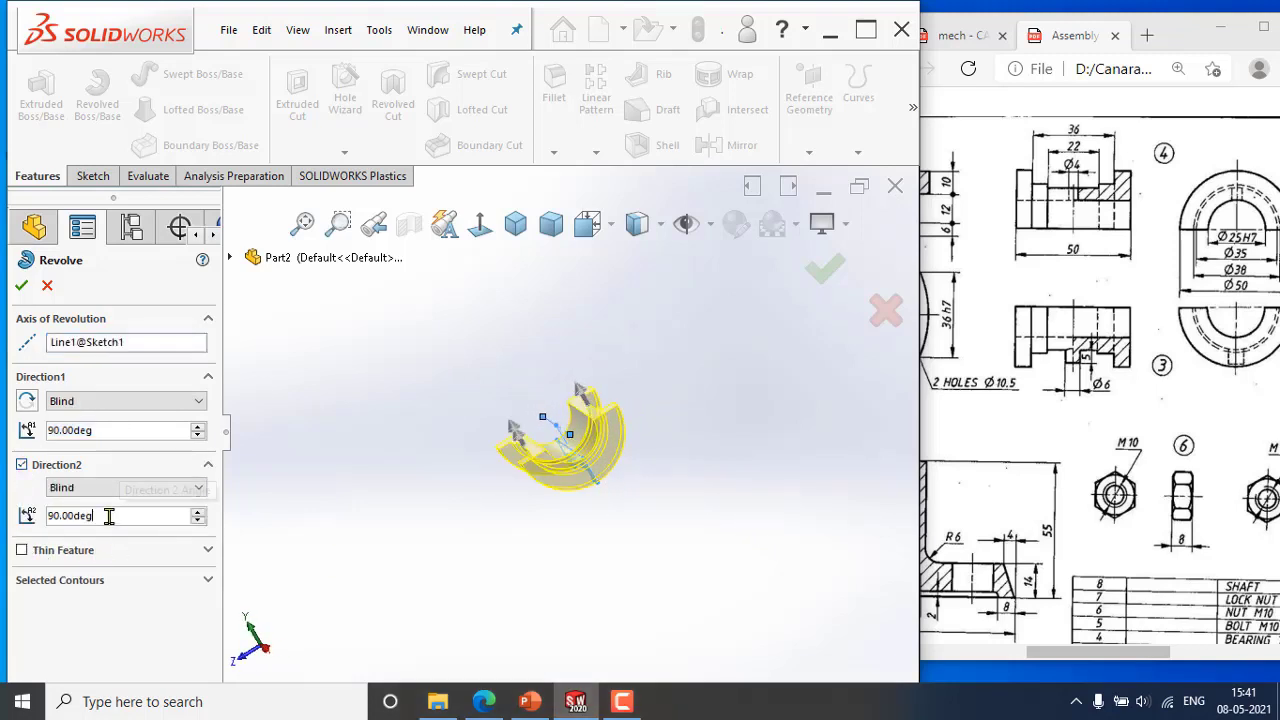
middle_drag(506, 550, 533, 538)
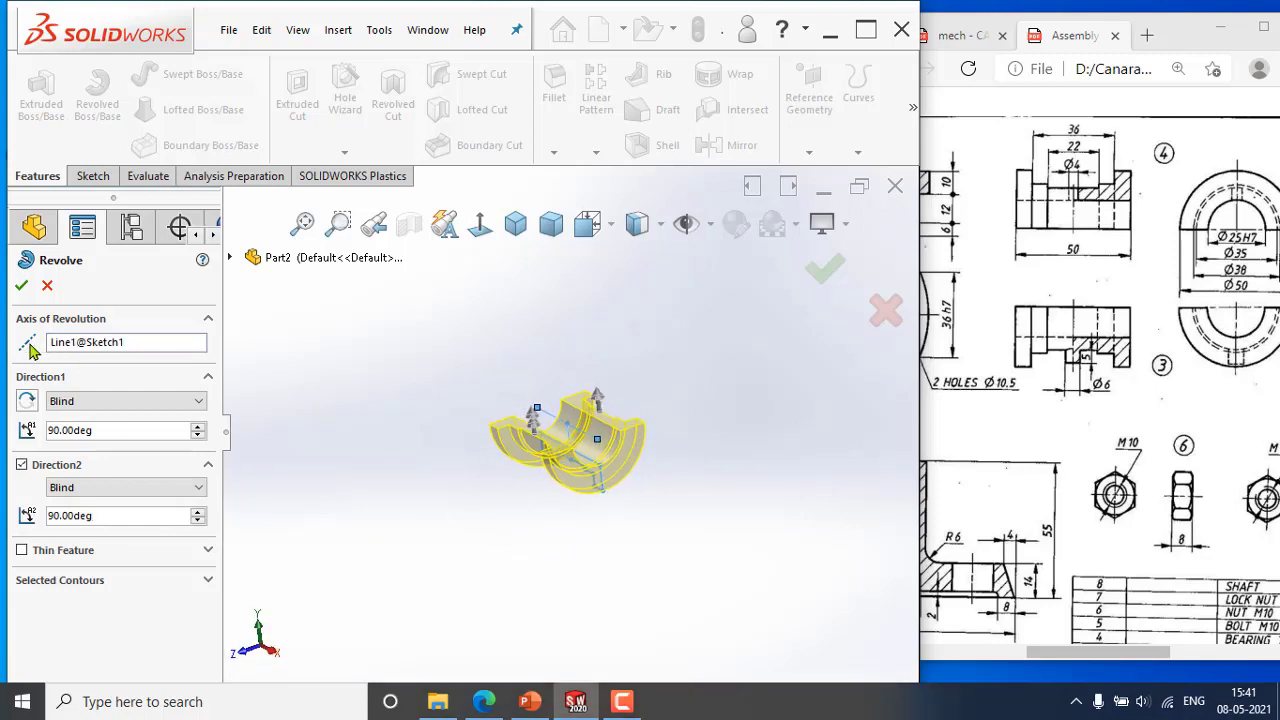
key(Return)
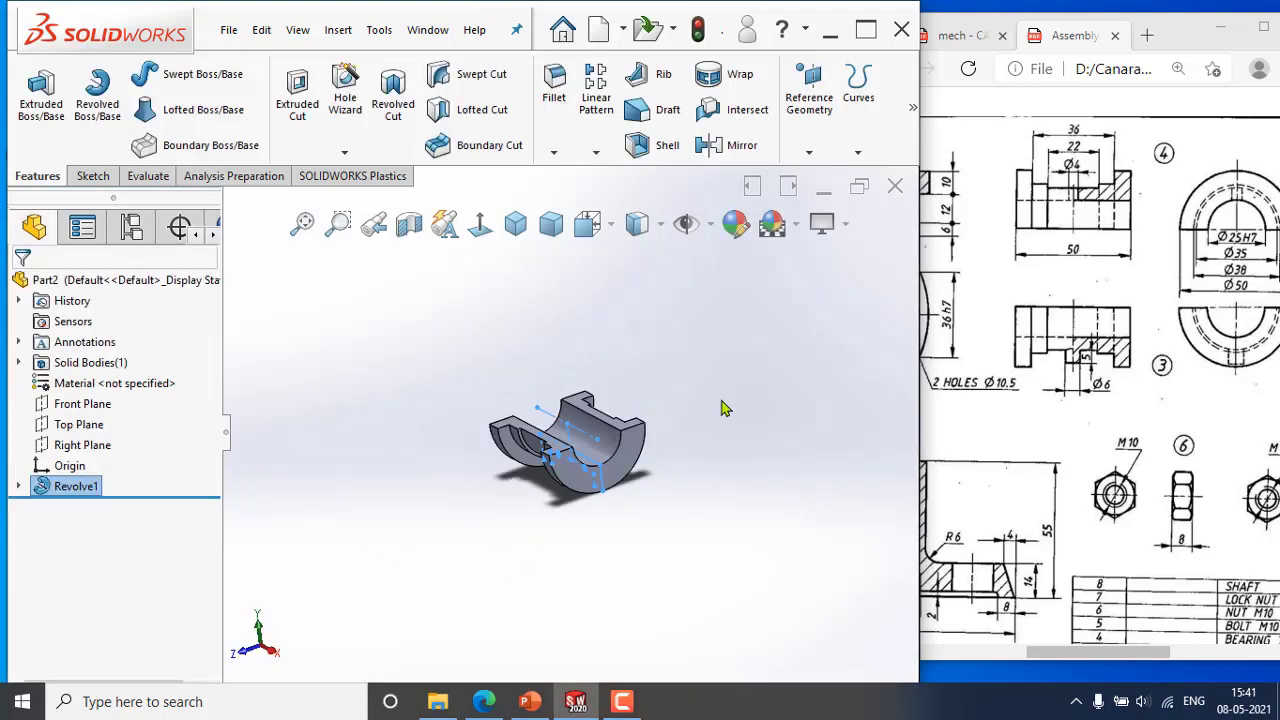
Examine the revolved bearing half's stepped outer surface, end face and bore from several angles.
scroll(588, 478, down, 2)
mouse_move(650, 462)
middle_down()
mouse_move(748, 458)
mouse_move(755, 440)
mouse_move(765, 360)
mouse_move(735, 240)
mouse_move(657, 349)
mouse_move(608, 334)
mouse_move(710, 353)
middle_up()
click(553, 421)
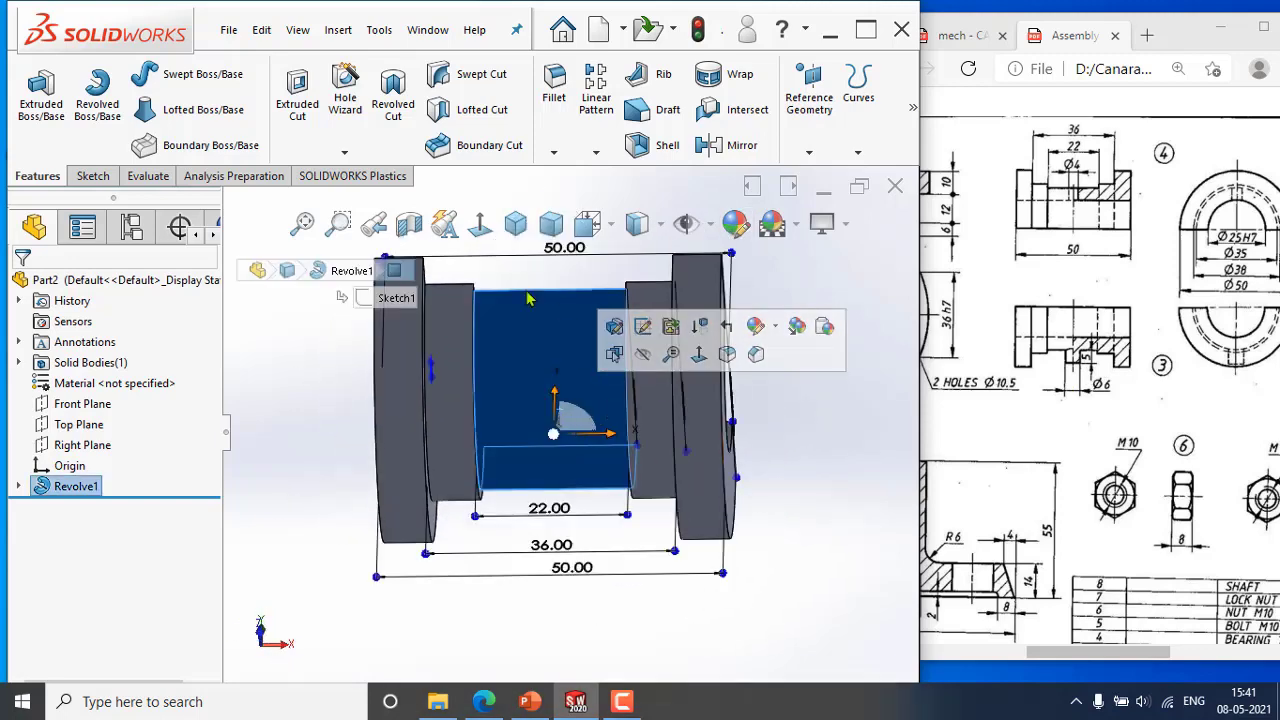
click(826, 403)
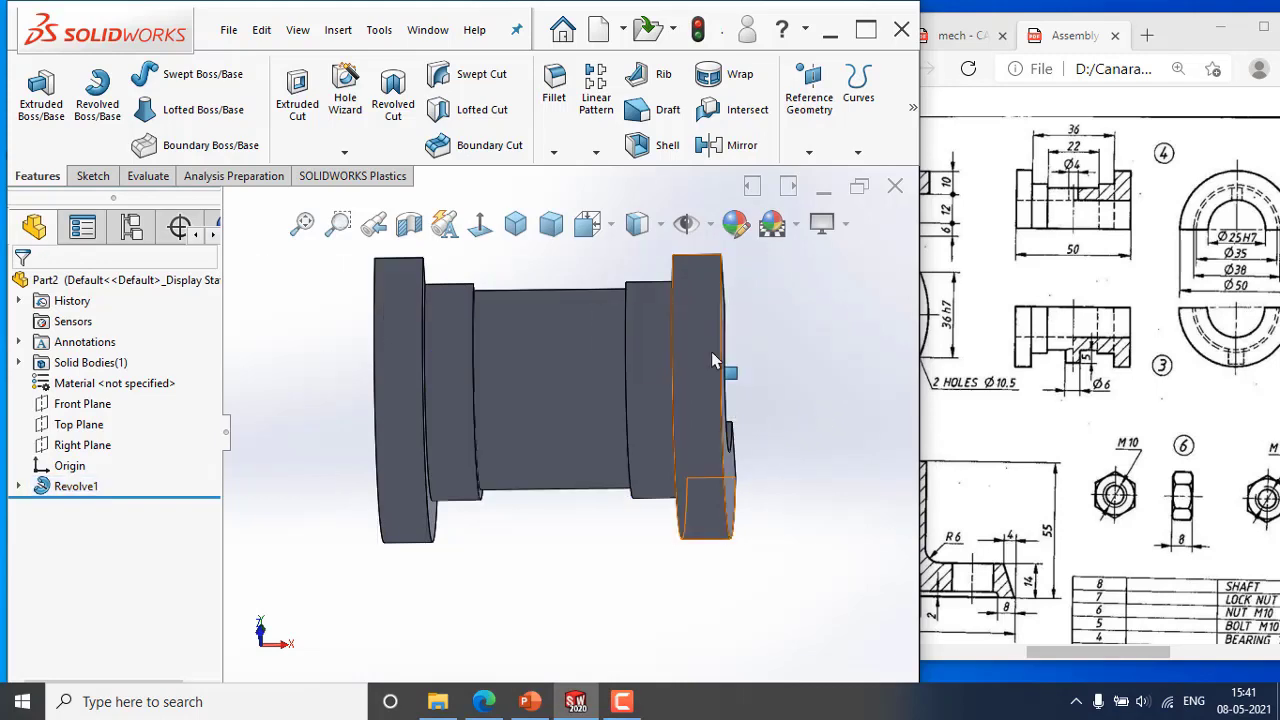
click(534, 429)
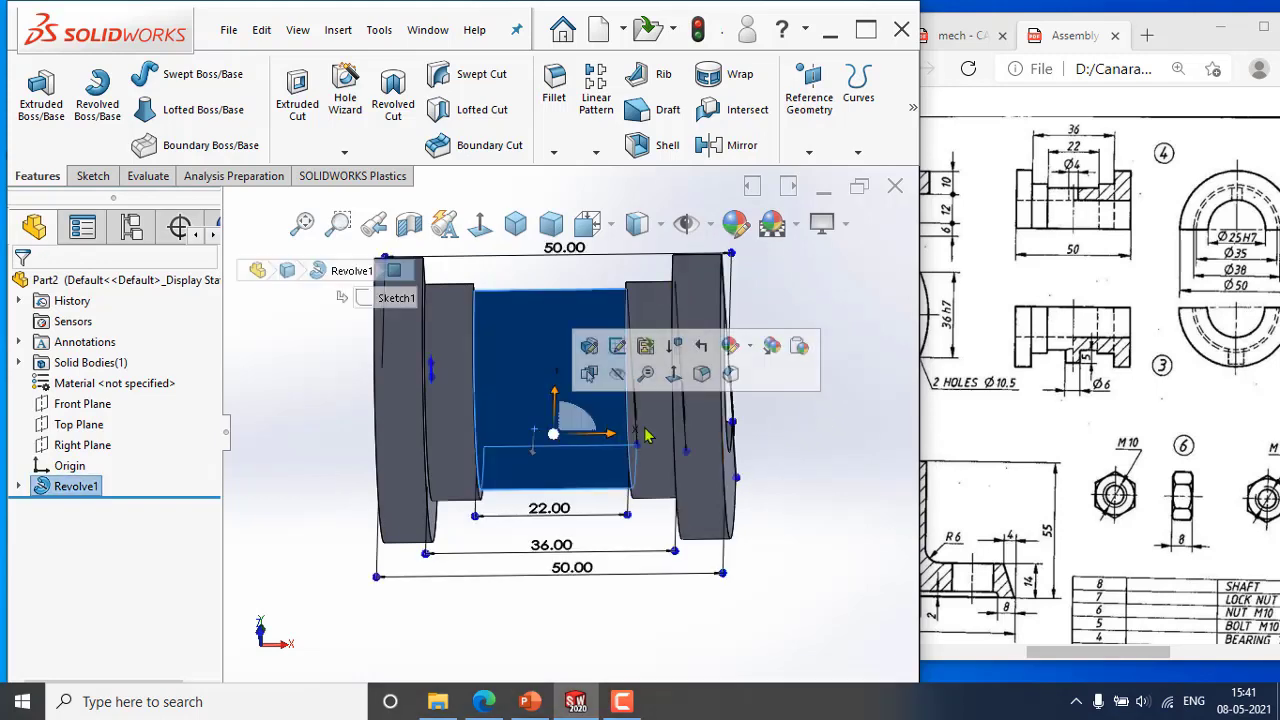
click(671, 378)
click(845, 503)
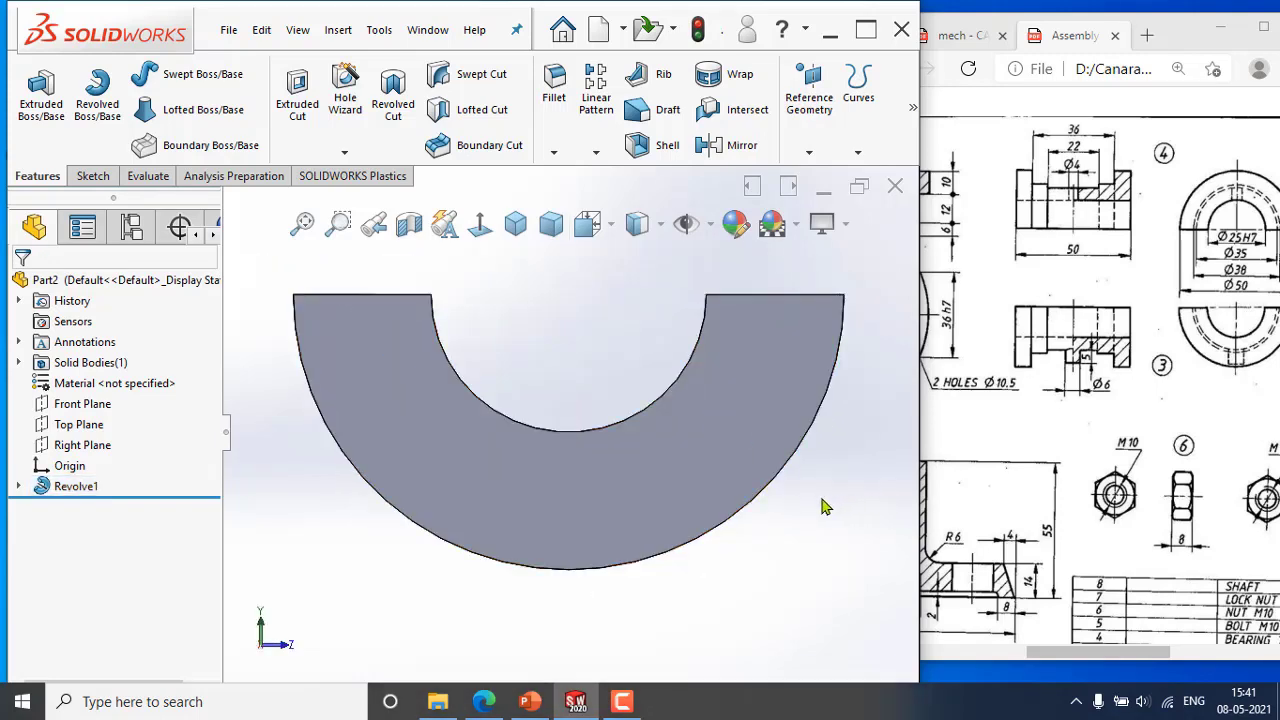
middle_drag(697, 490, 790, 387)
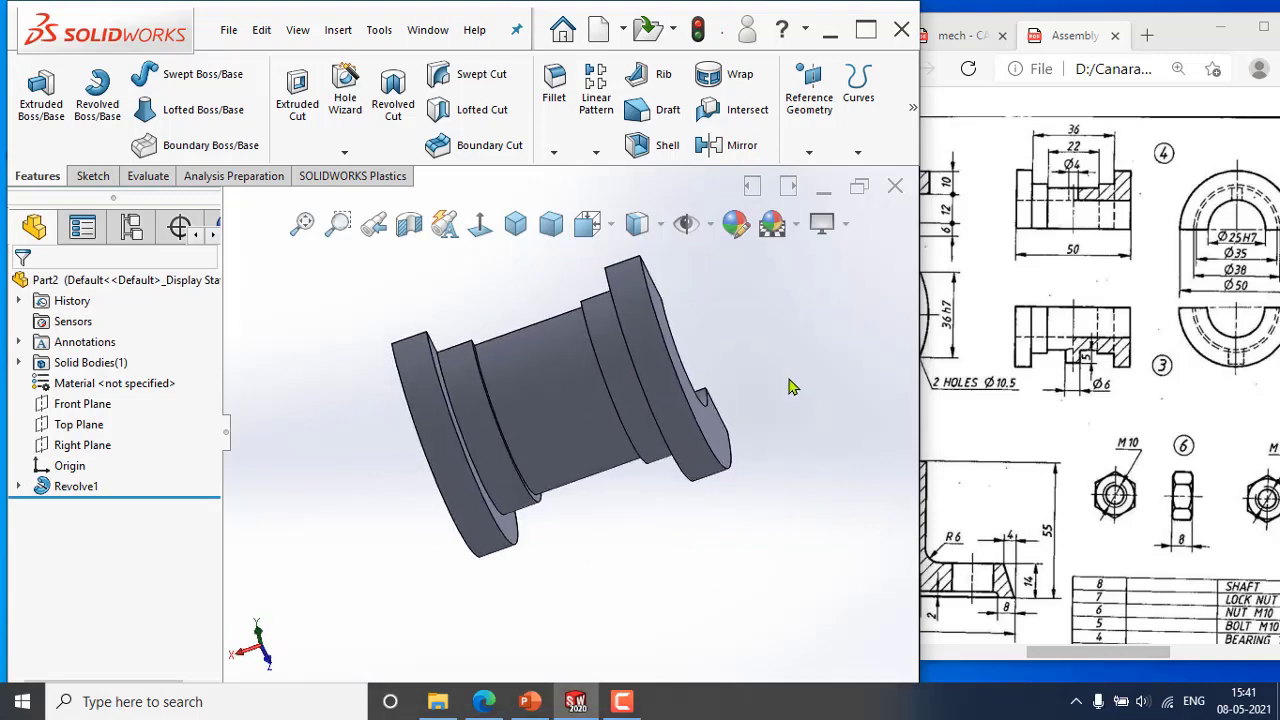
middle_drag(605, 472, 556, 632)
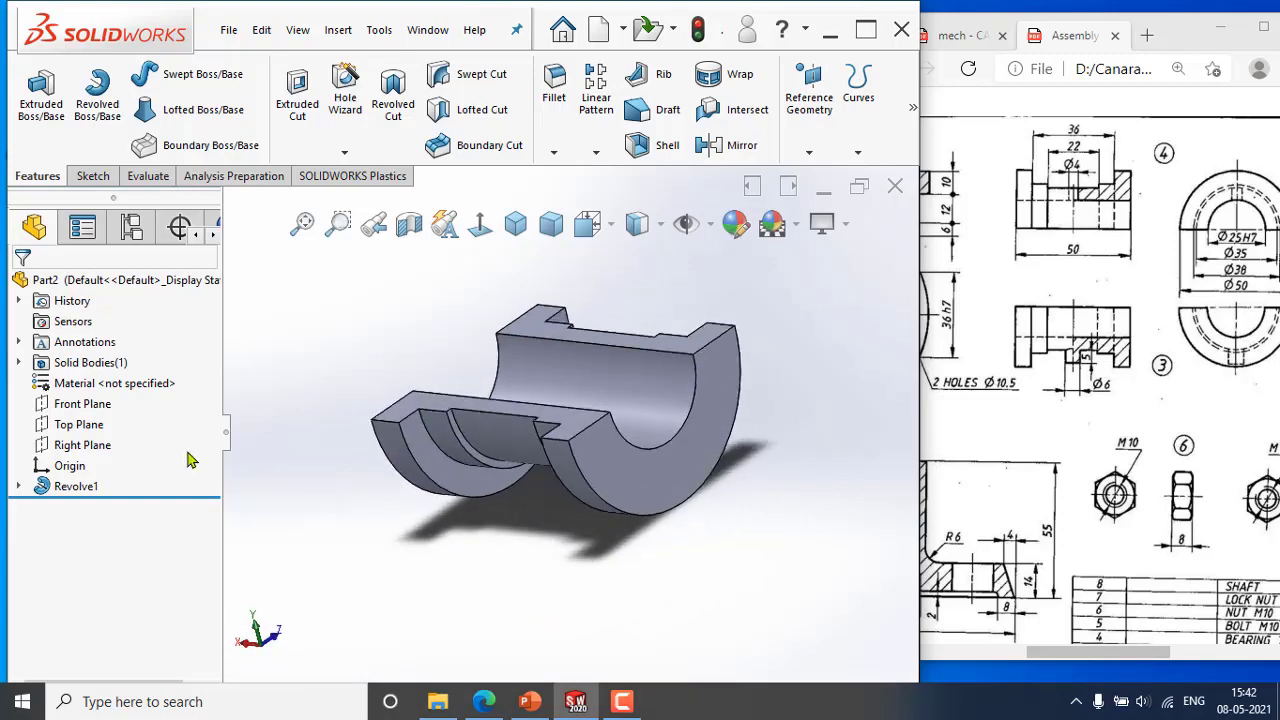
Start an Extruded Boss/Base sketch on the Top Plane and draw a circle about 8.8 mm in diameter centred on the origin.
click(84, 424)
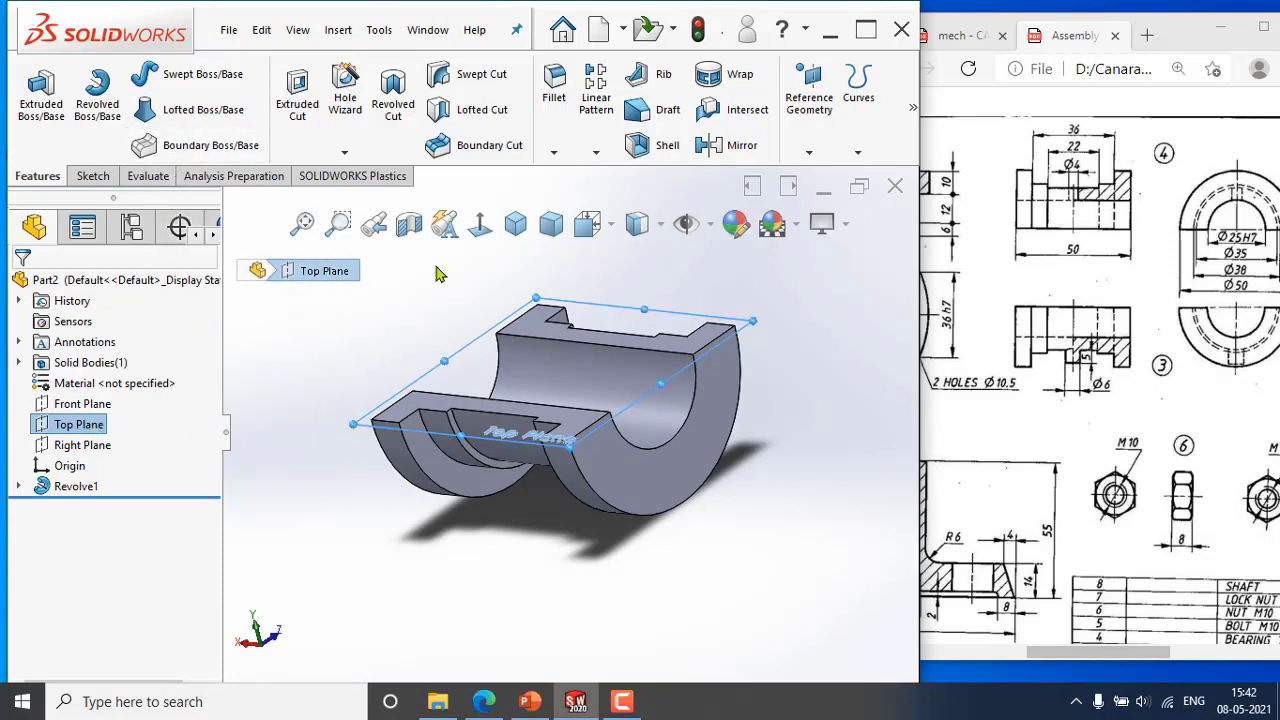
click(479, 230)
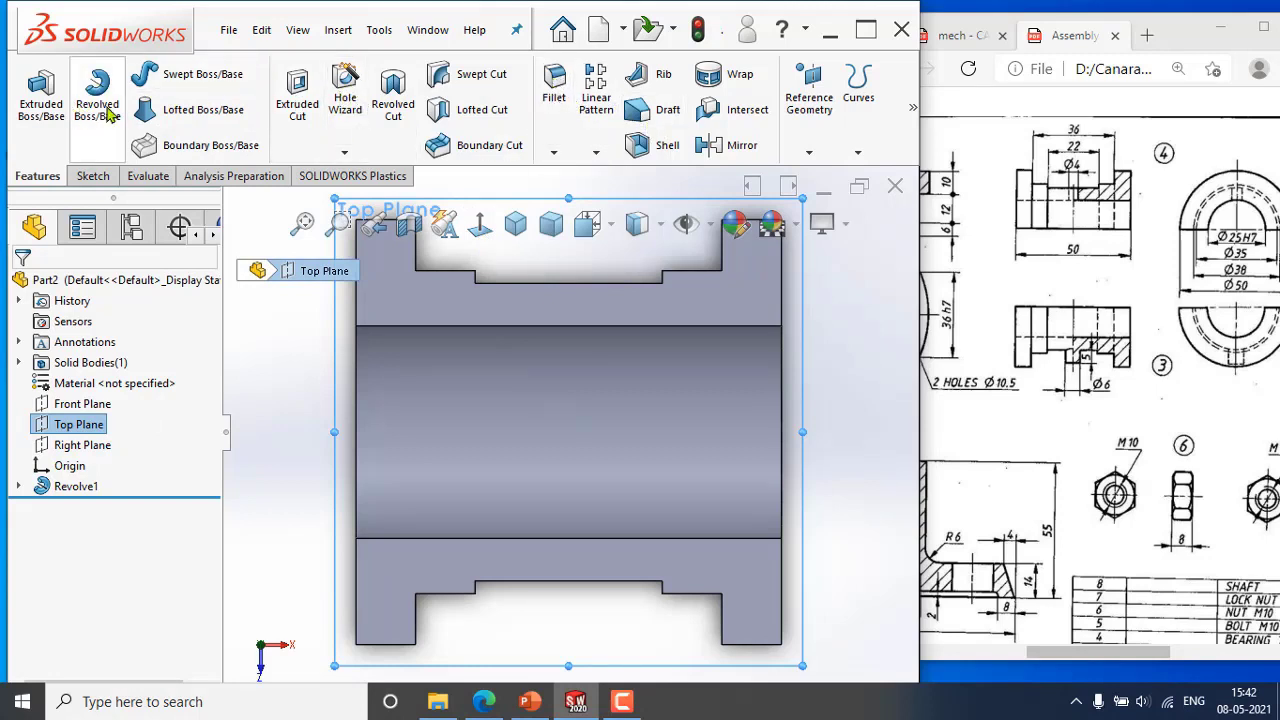
click(48, 95)
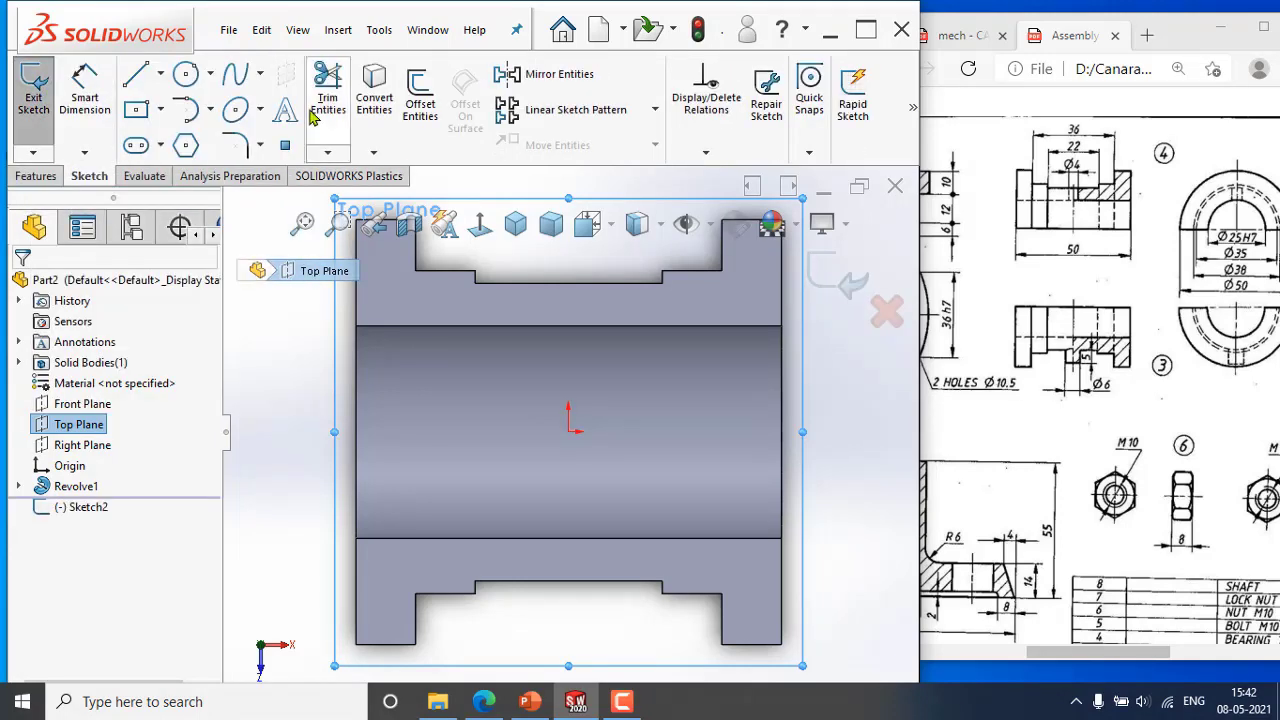
click(185, 74)
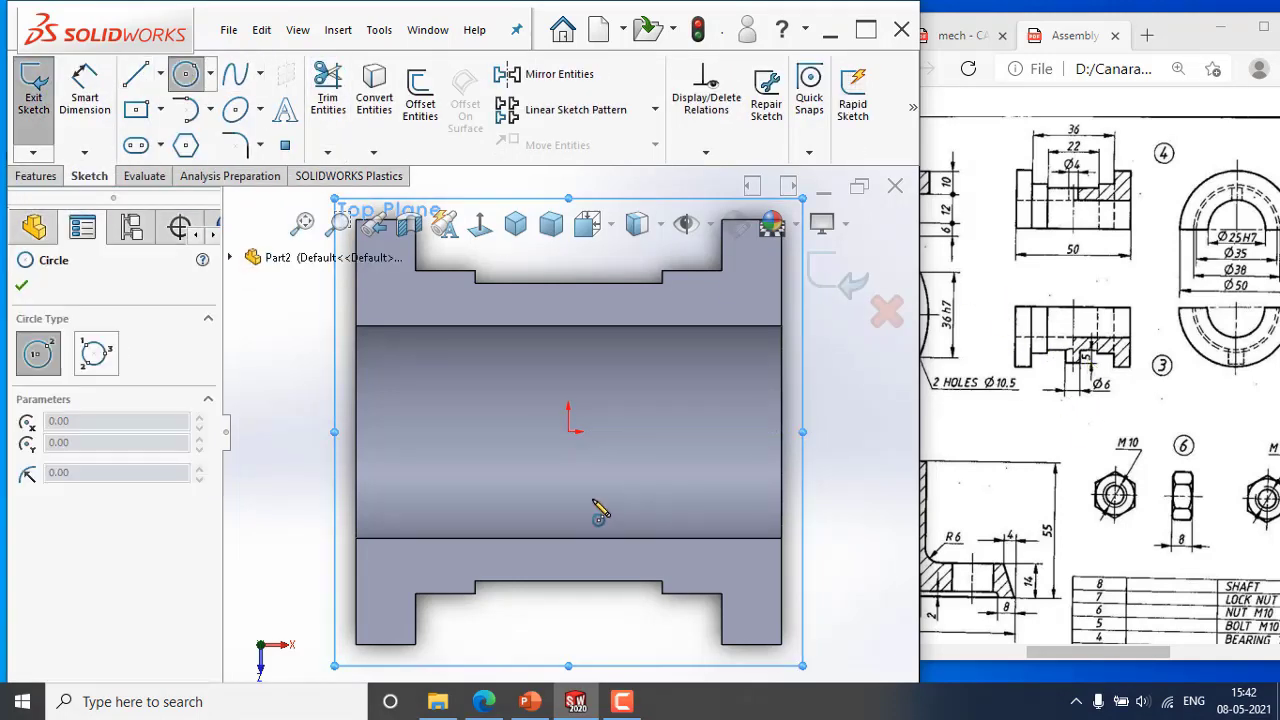
click(568, 432)
click(592, 462)
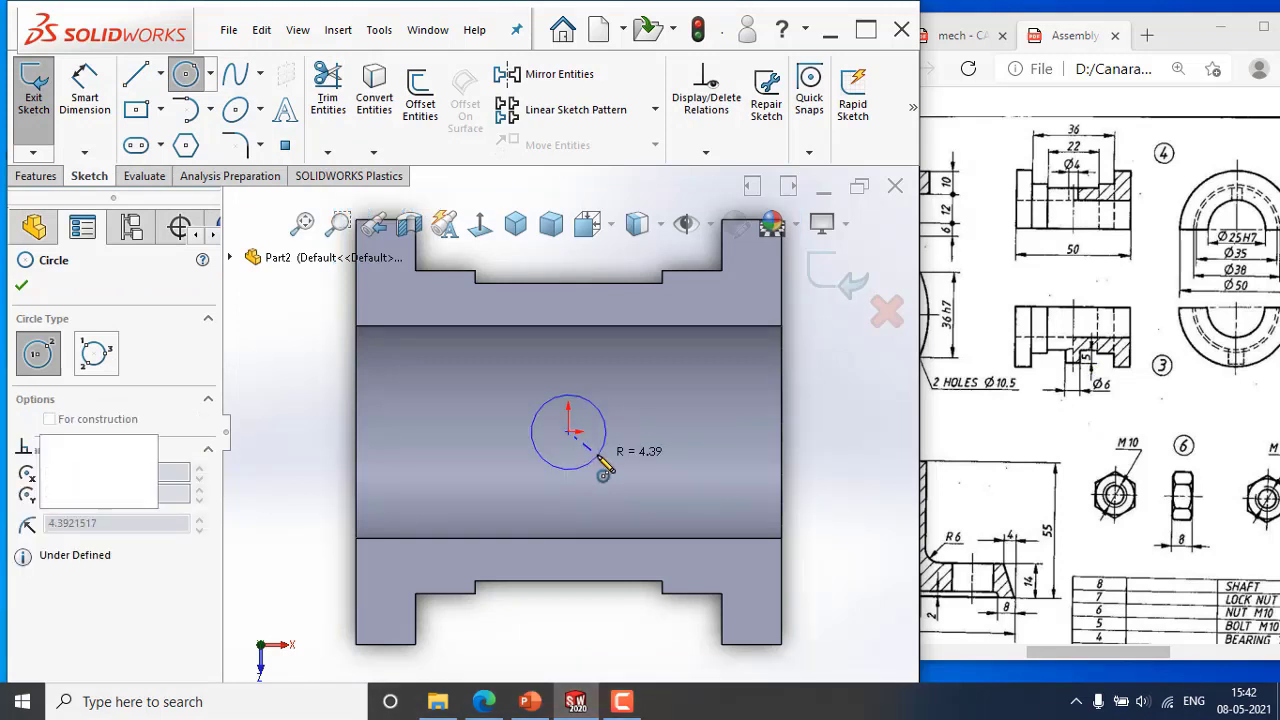
Dimension the circle's diameter as 6 mm and exit the sketch to the extrusion settings.
click(85, 92)
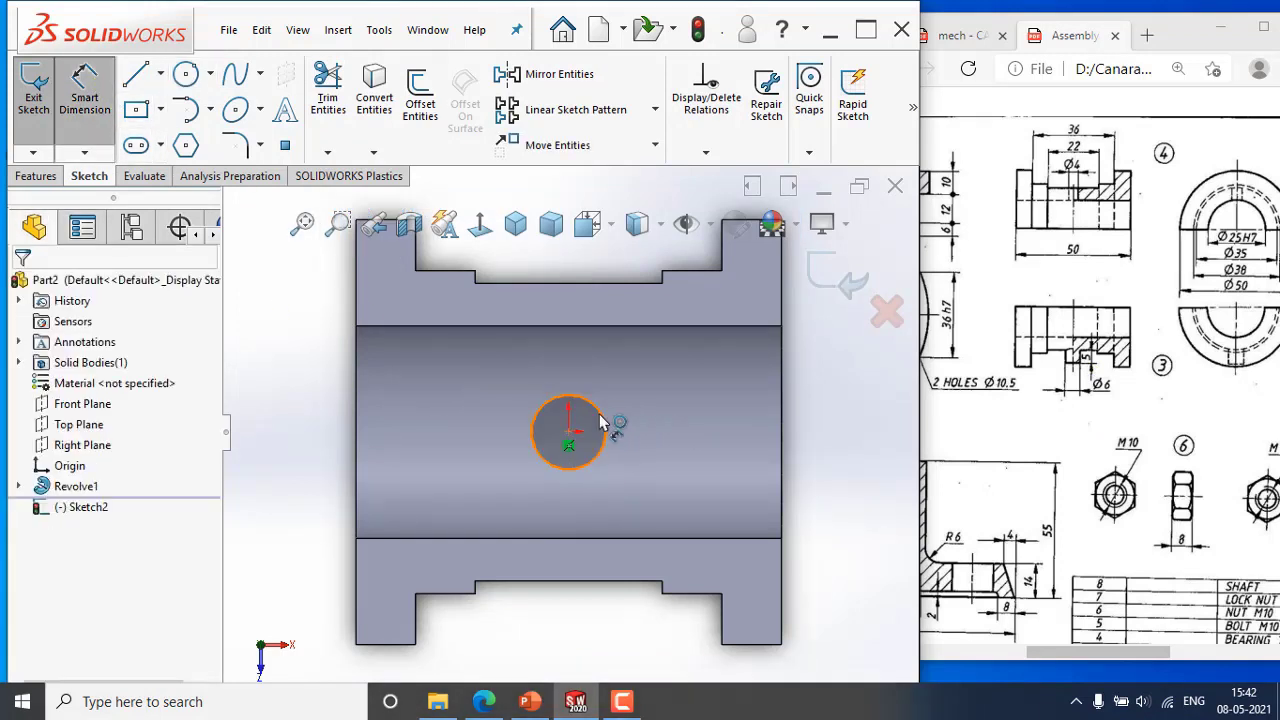
click(648, 423)
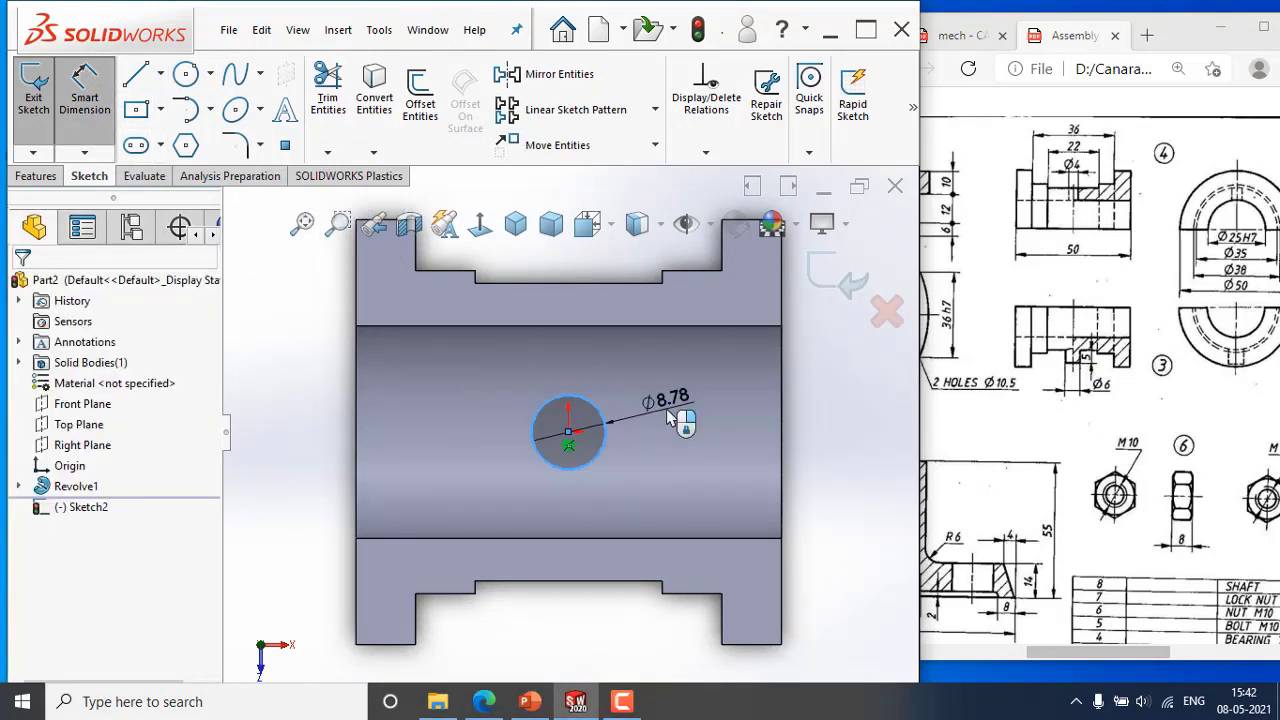
click(668, 420)
key(Return)
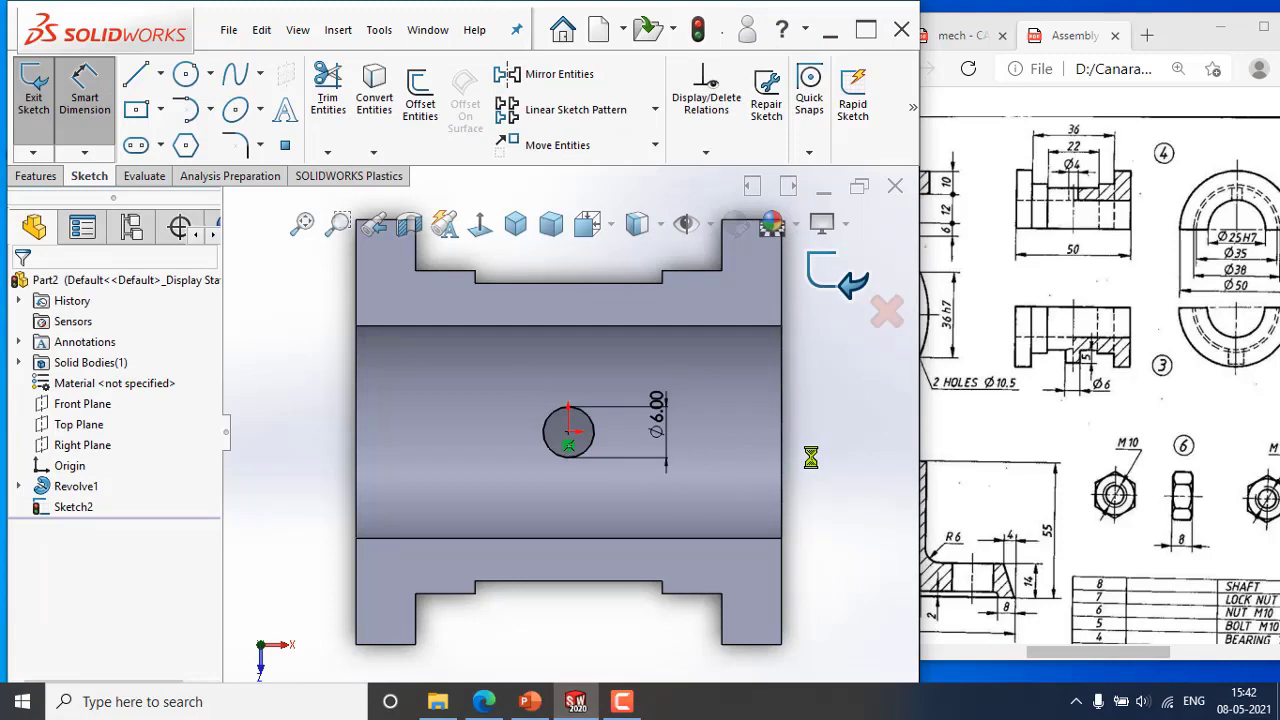
Set the boss extrusion to start from a Surface/Face/Plane, using the outer cylindrical face of the bearing's middle section.
scroll(740, 396, up, 2)
middle_drag(746, 415, 580, 424)
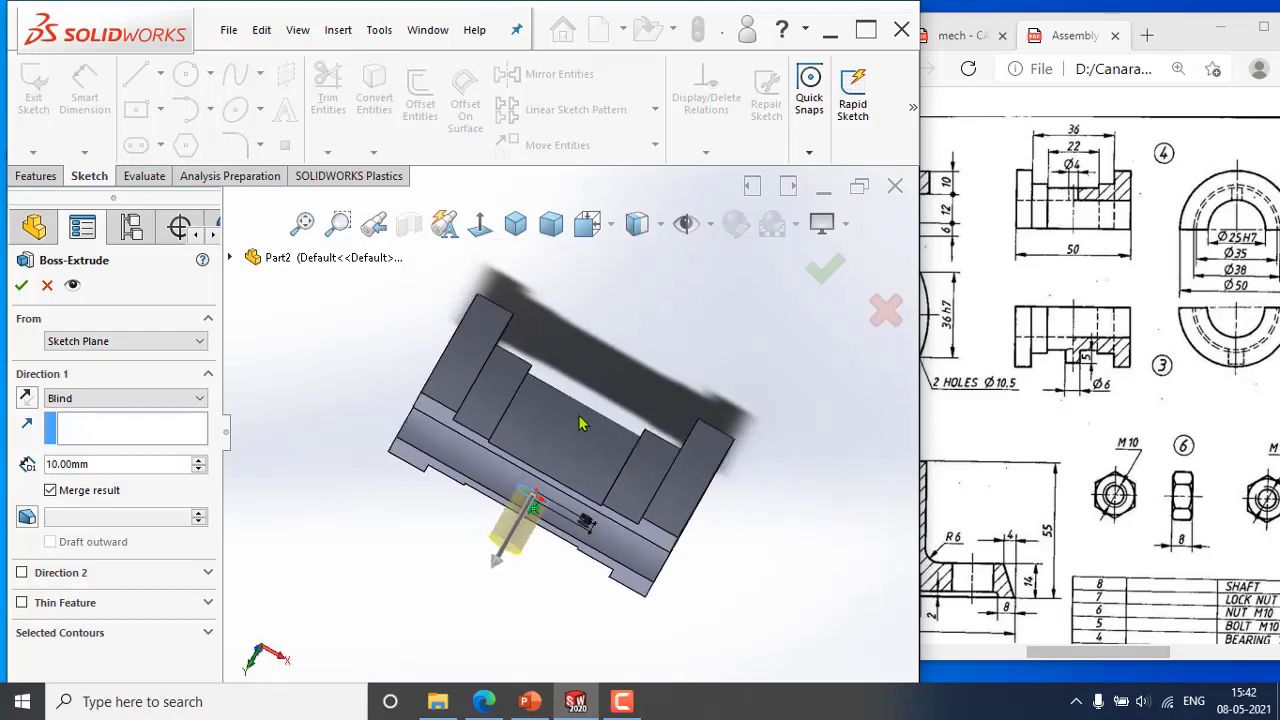
click(135, 401)
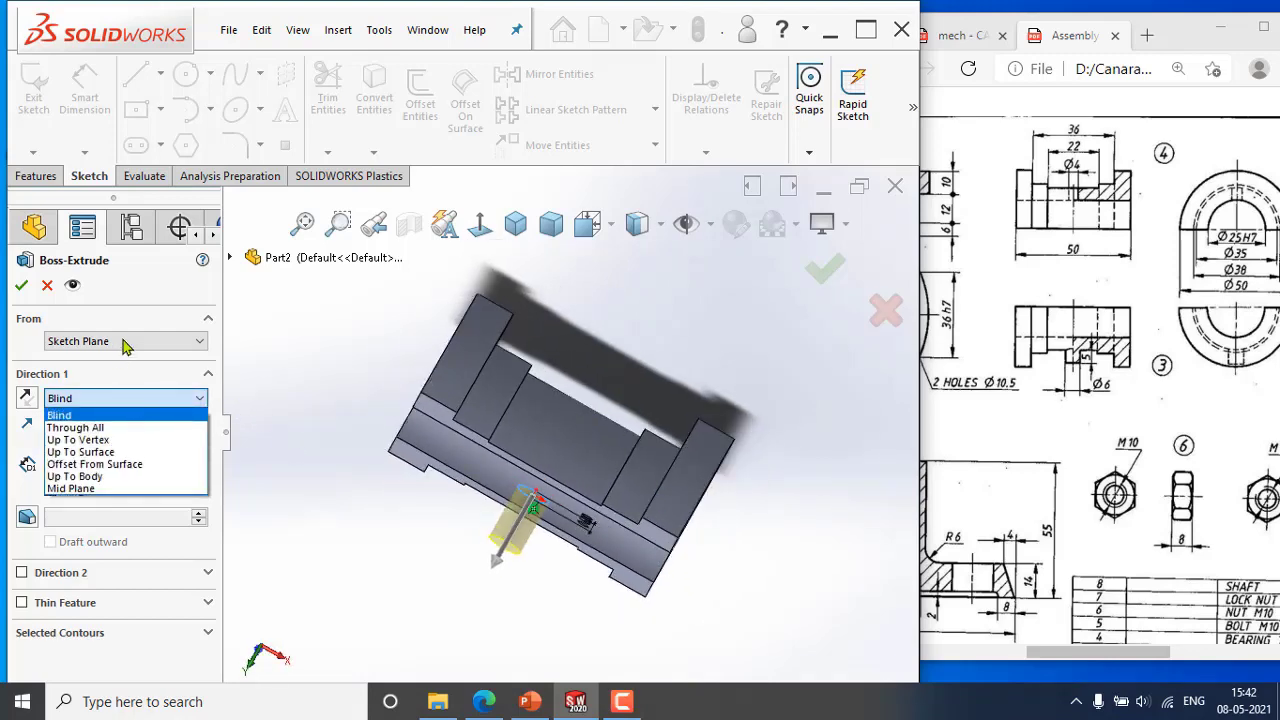
click(125, 342)
click(125, 342)
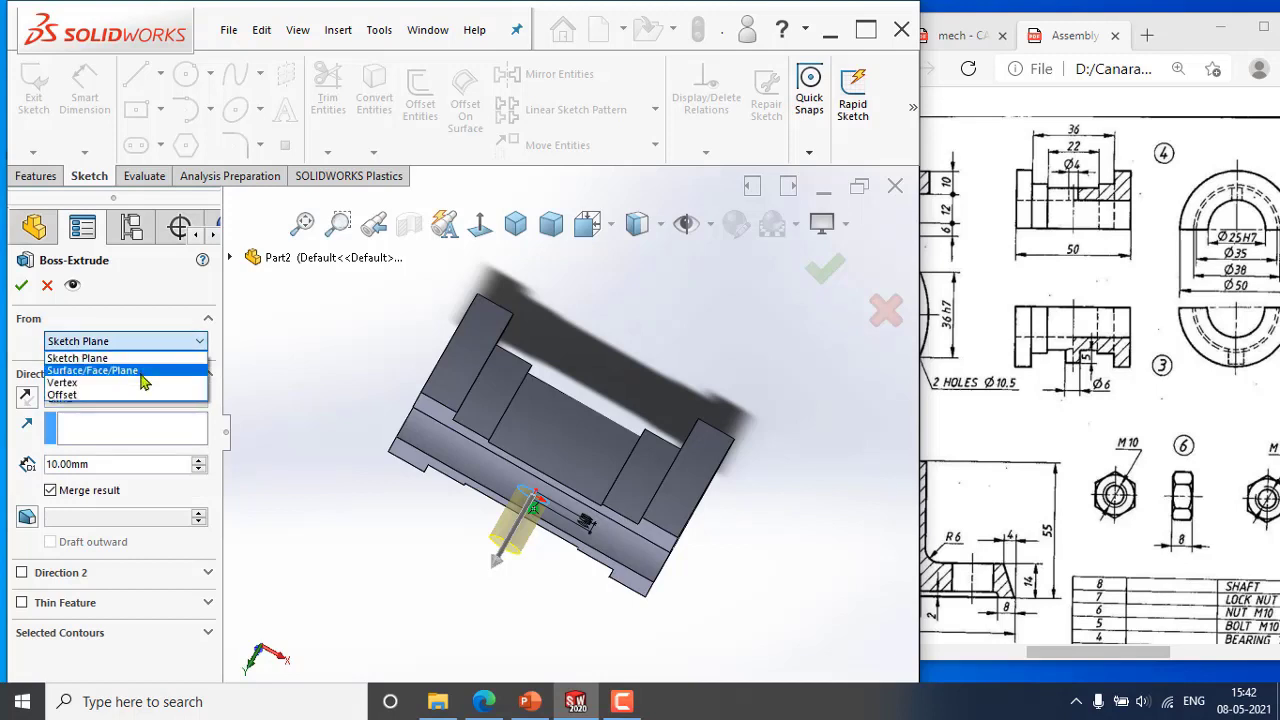
click(142, 378)
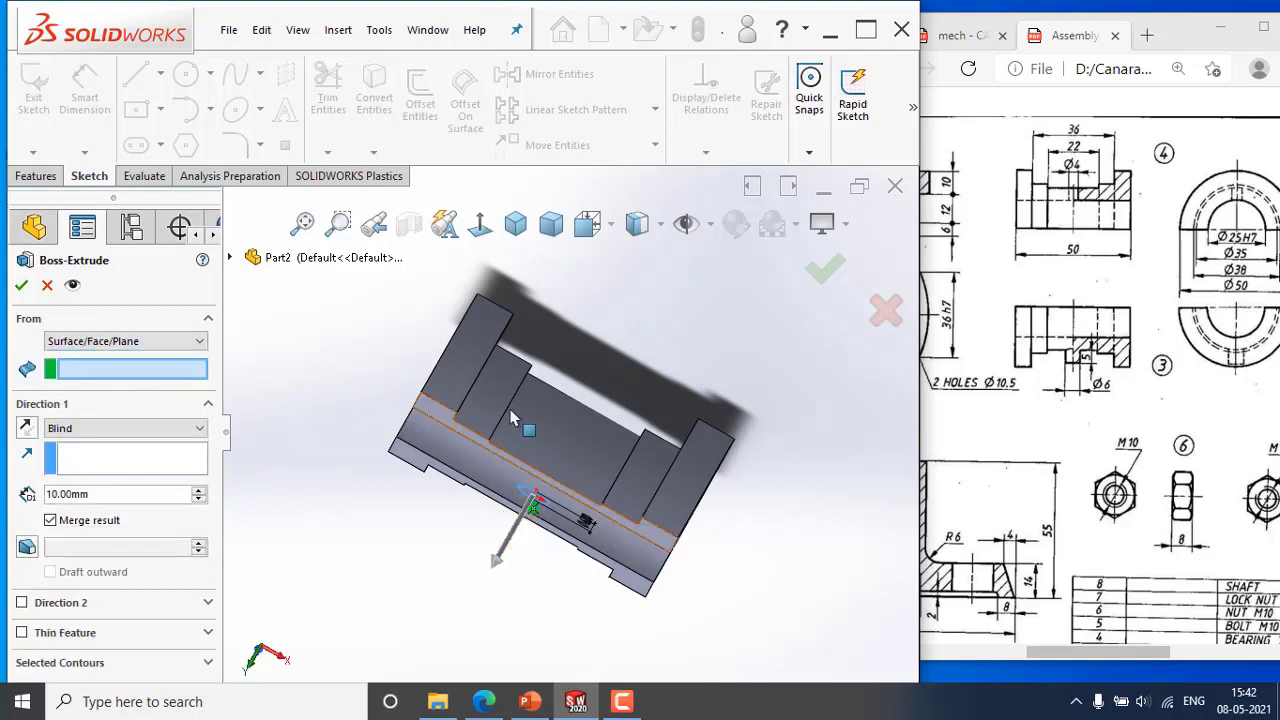
click(586, 436)
middle_drag(716, 427, 688, 467)
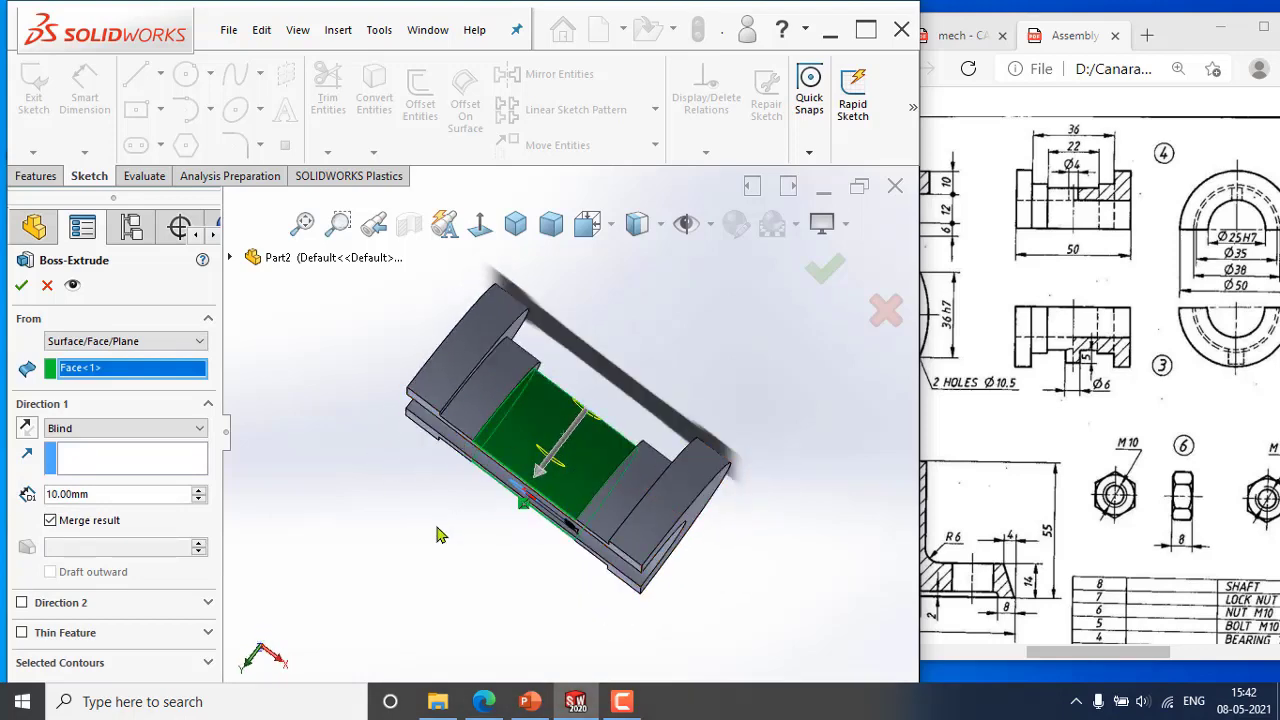
middle_drag(437, 531, 487, 533)
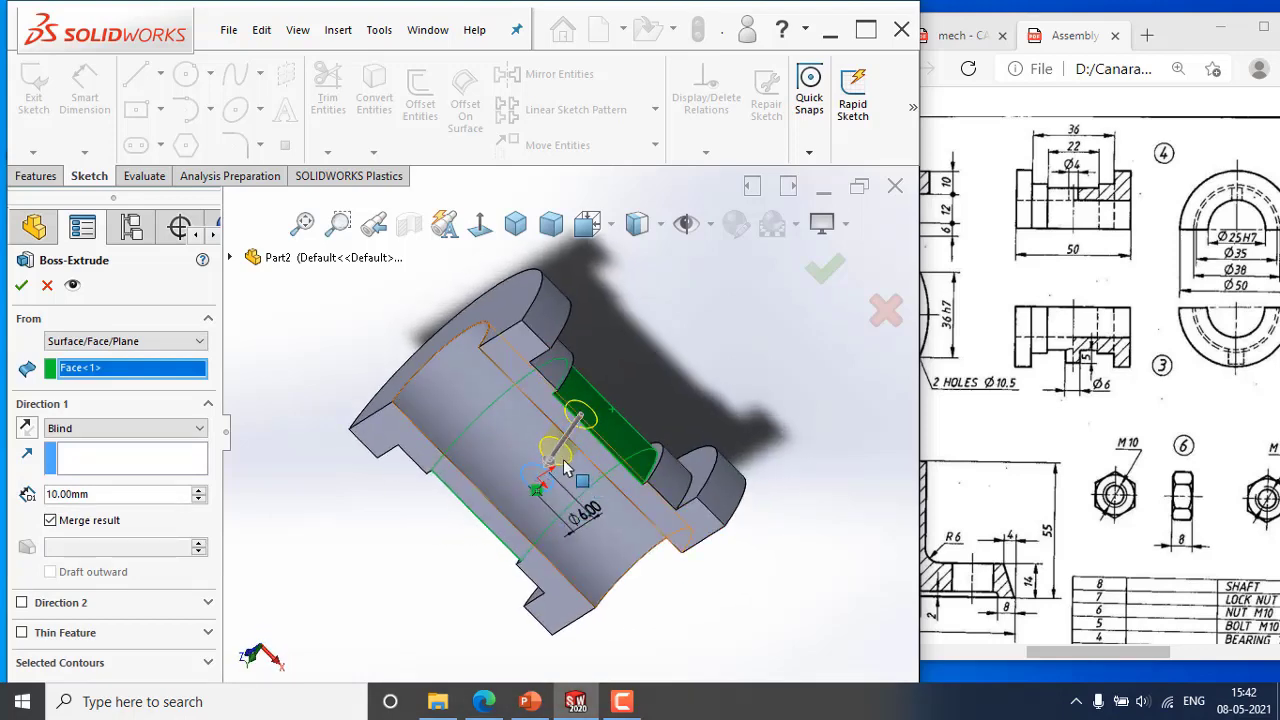
Reverse the extrusion so it points outward from the bearing and create the boss with a Blind depth of 5 mm.
click(30, 431)
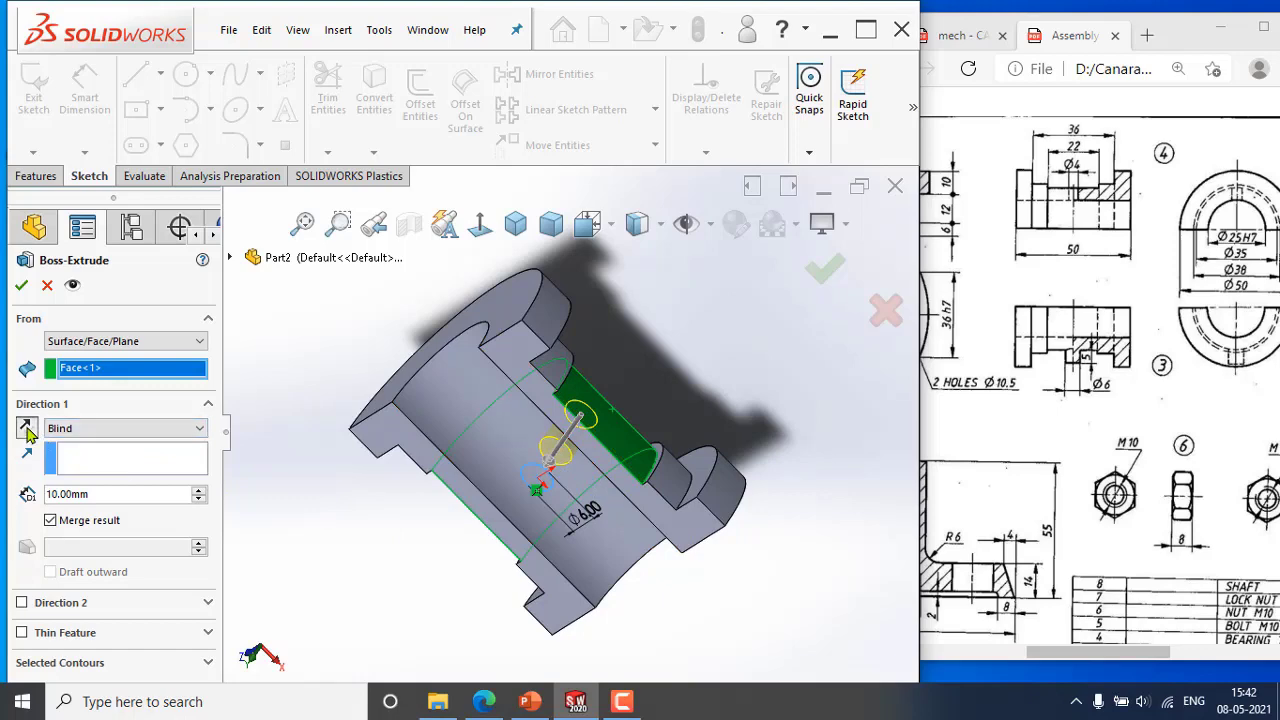
middle_drag(662, 369, 584, 432)
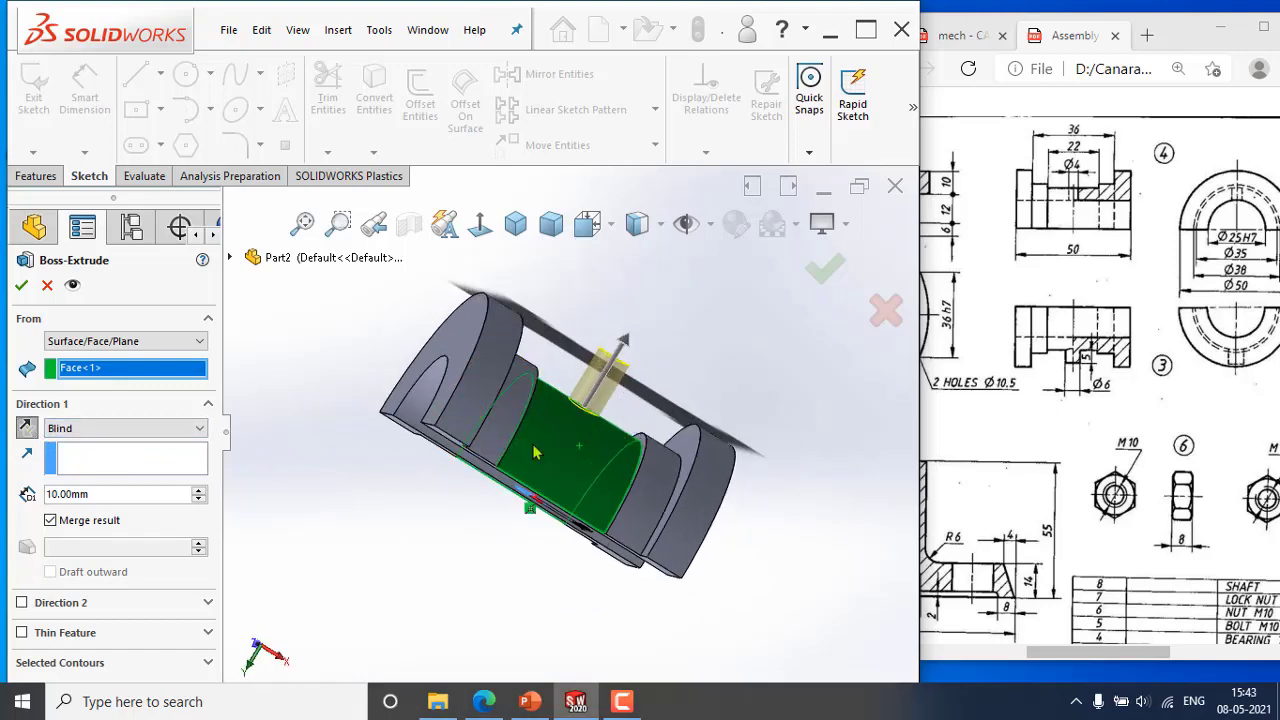
middle_drag(690, 381, 722, 409)
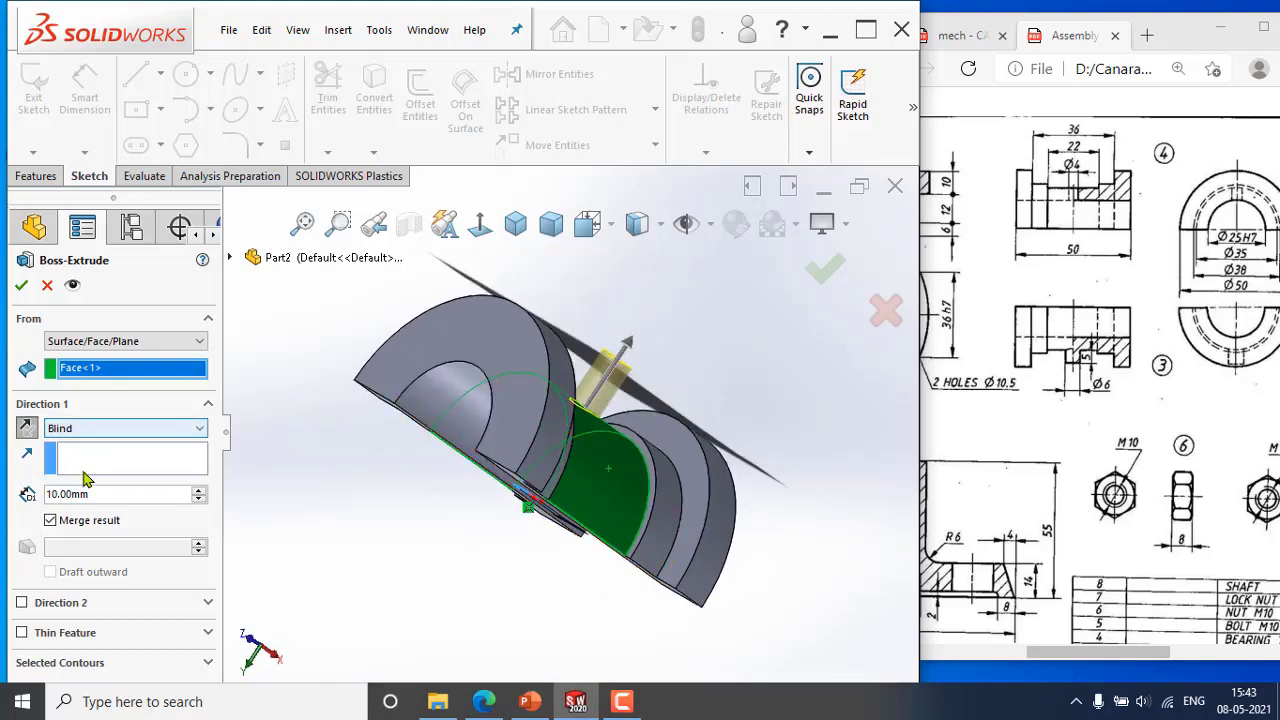
click(110, 494)
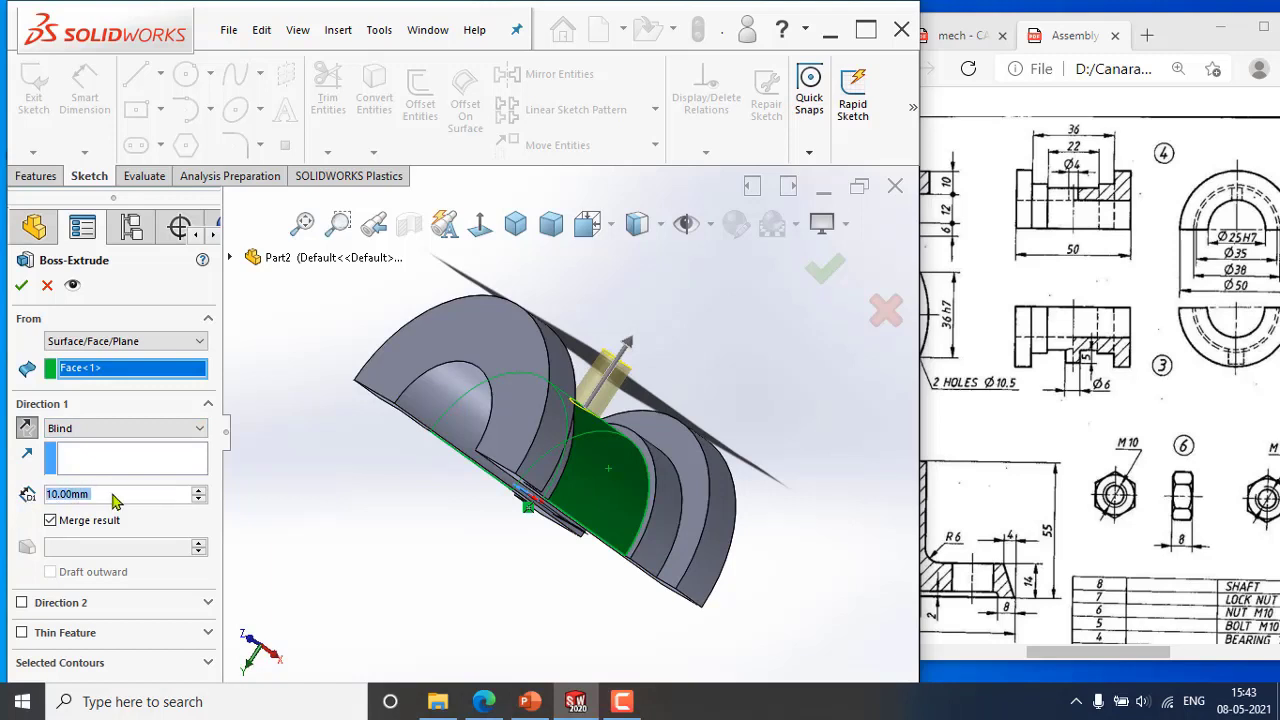
text(5)
key(Return)
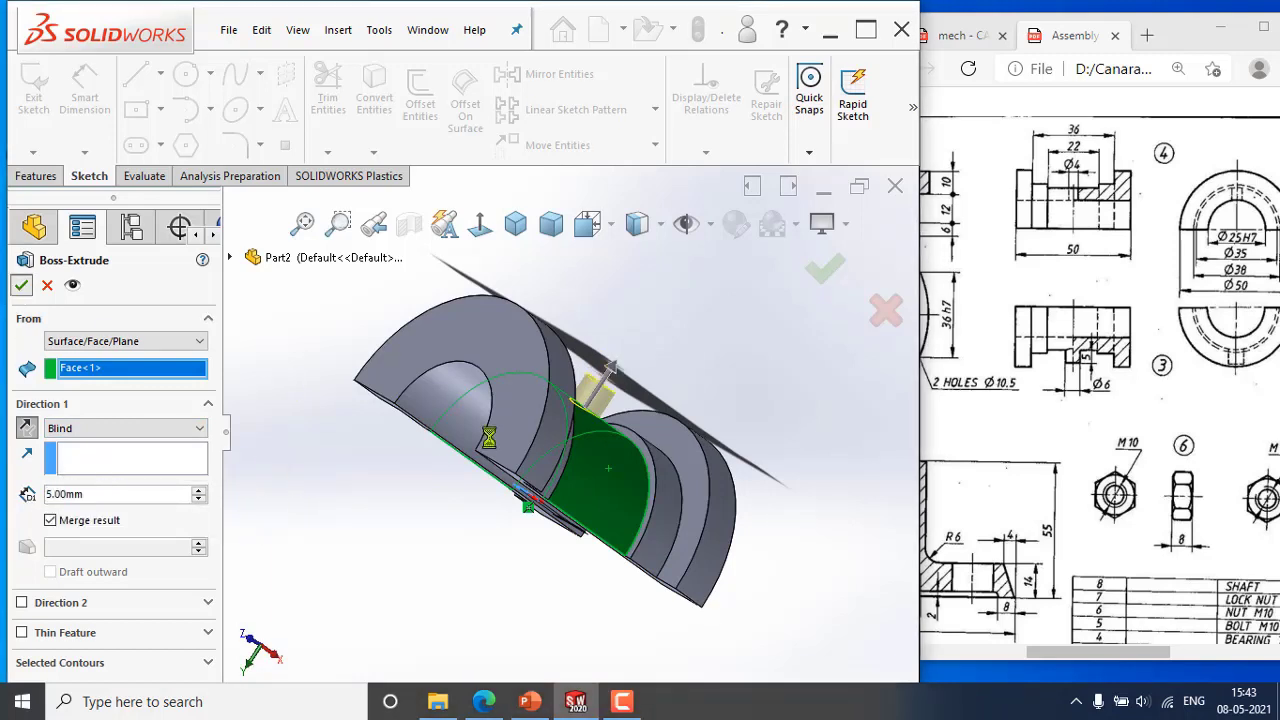
key(Return)
Examine the cylindrical boss on the bearing's outer surface and the bore side from several angles.
mouse_move(503, 391)
middle_down()
mouse_move(414, 512)
mouse_move(385, 356)
mouse_move(528, 348)
mouse_move(492, 512)
mouse_move(506, 577)
mouse_move(514, 529)
mouse_move(380, 523)
mouse_move(497, 545)
mouse_move(574, 331)
middle_up()
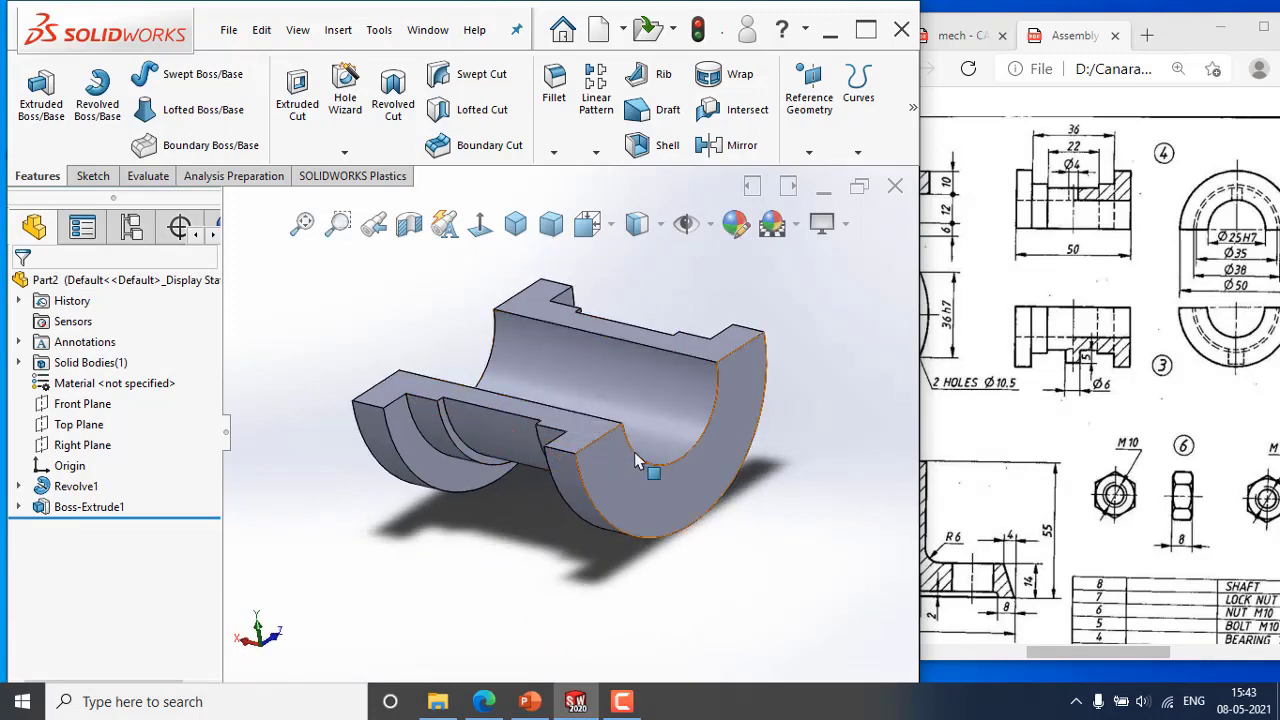
middle_drag(651, 466, 652, 330)
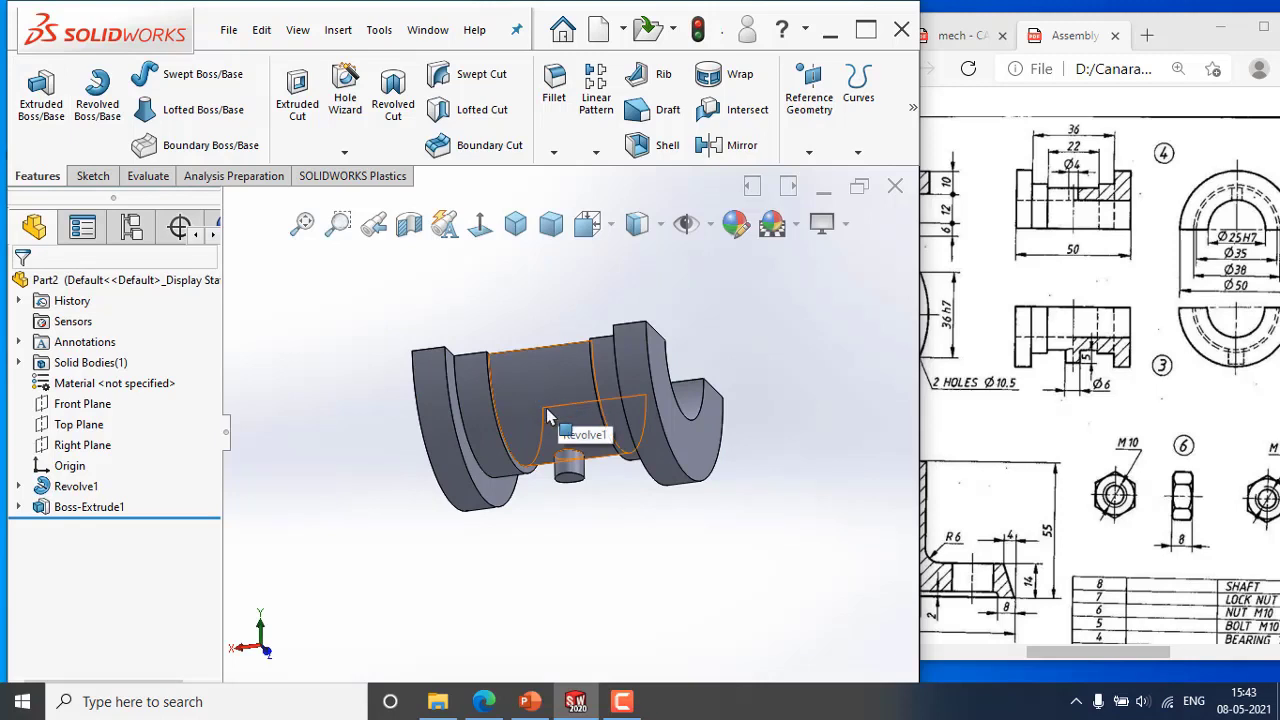
middle_drag(588, 493, 605, 329)
scroll(565, 440, down, 5)
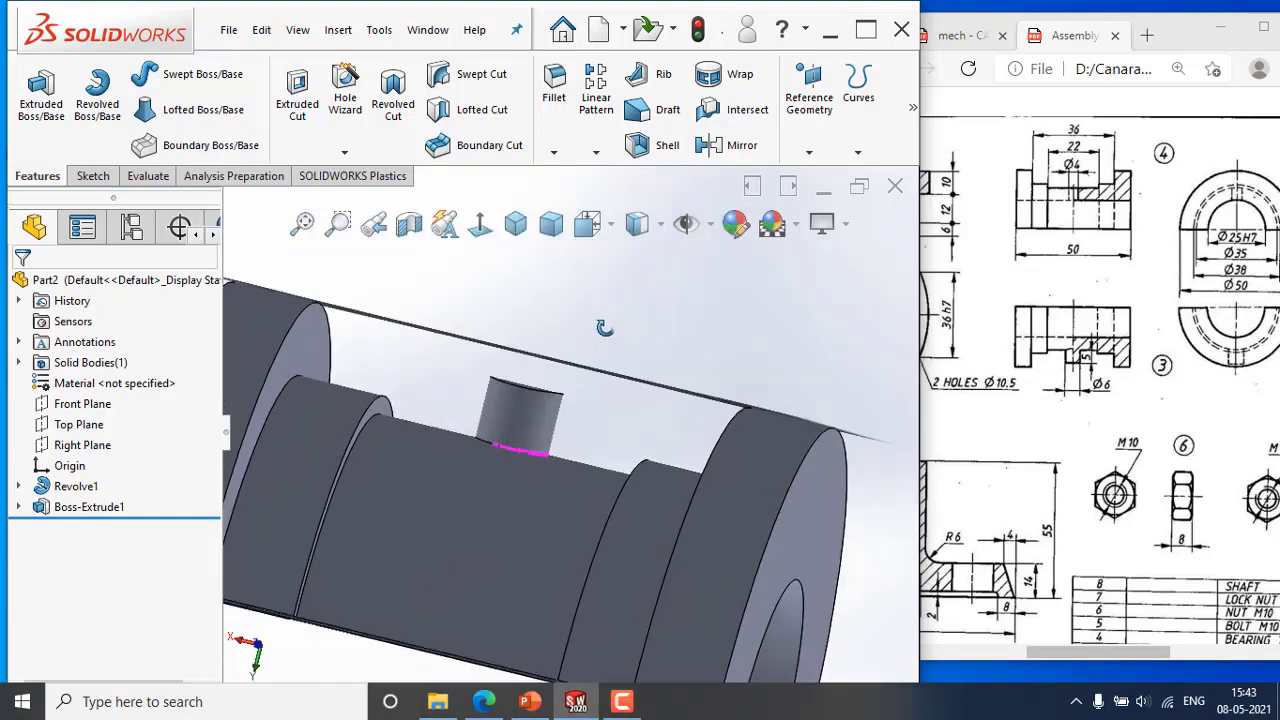
scroll(606, 482, up, 4)
middle_drag(606, 482, 760, 360)
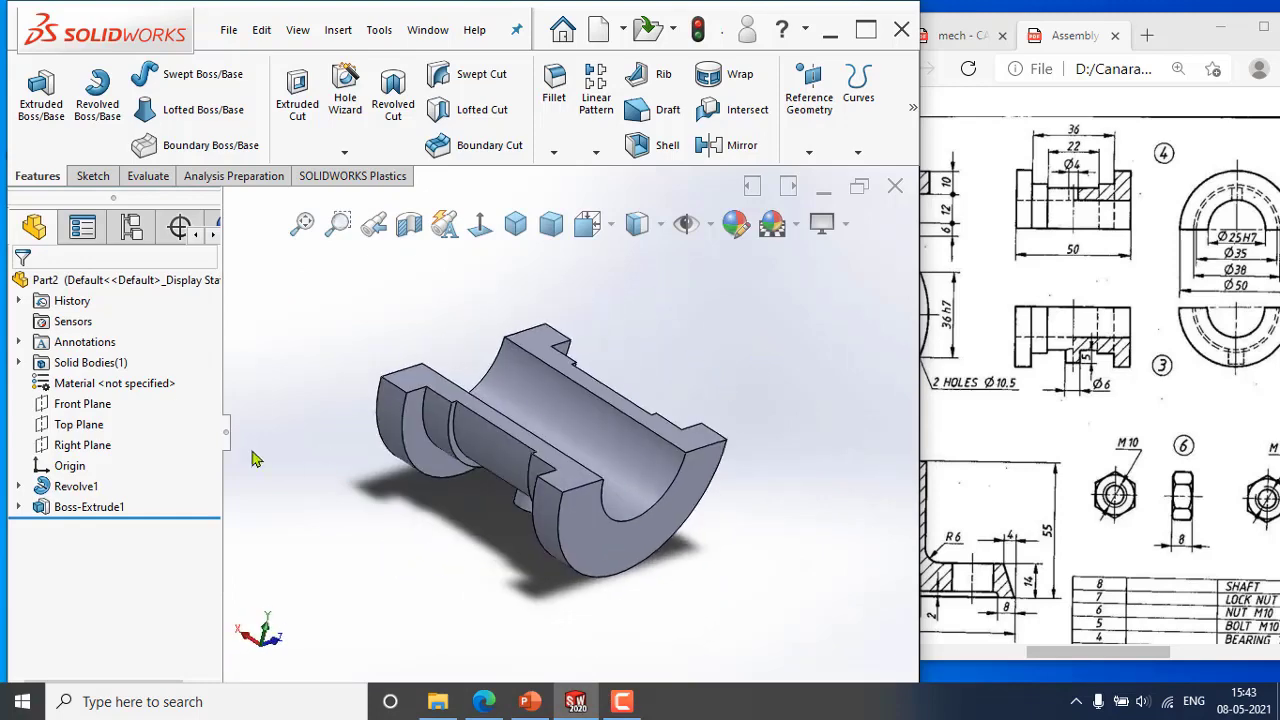
Apply the light orange standard colour to the whole part's appearance.
right_click(70, 285)
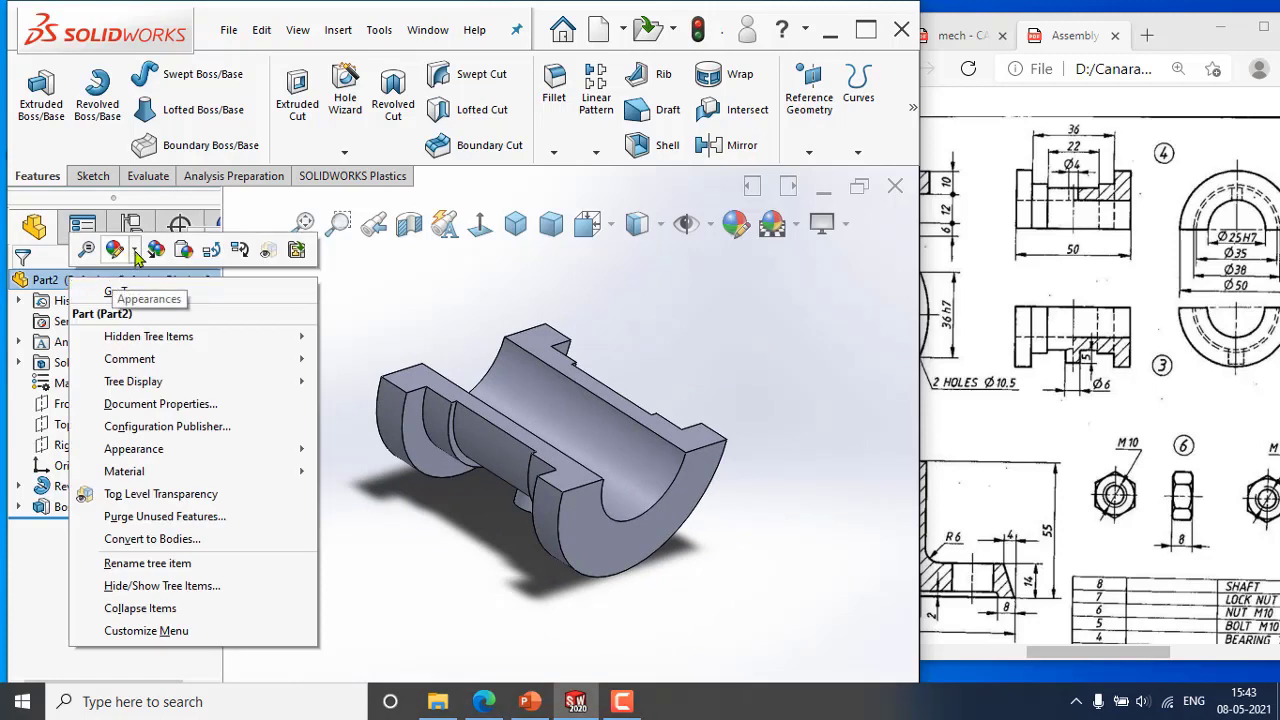
click(135, 252)
click(220, 296)
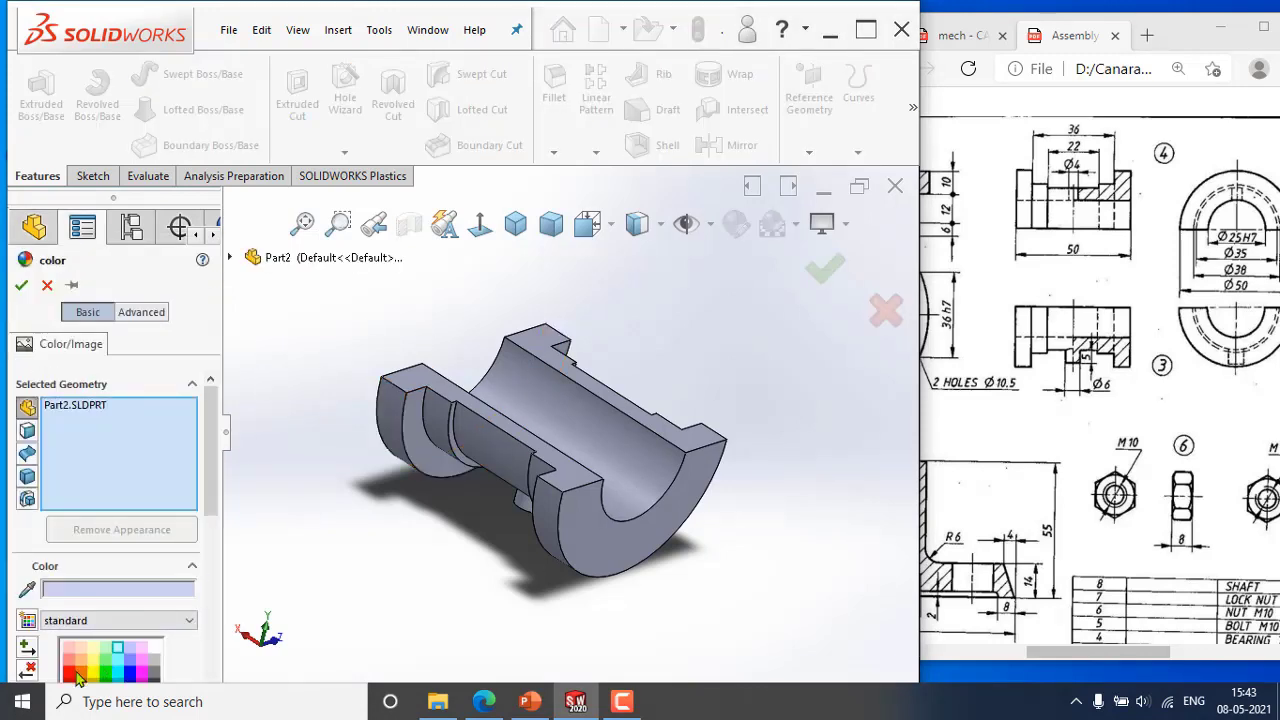
click(79, 675)
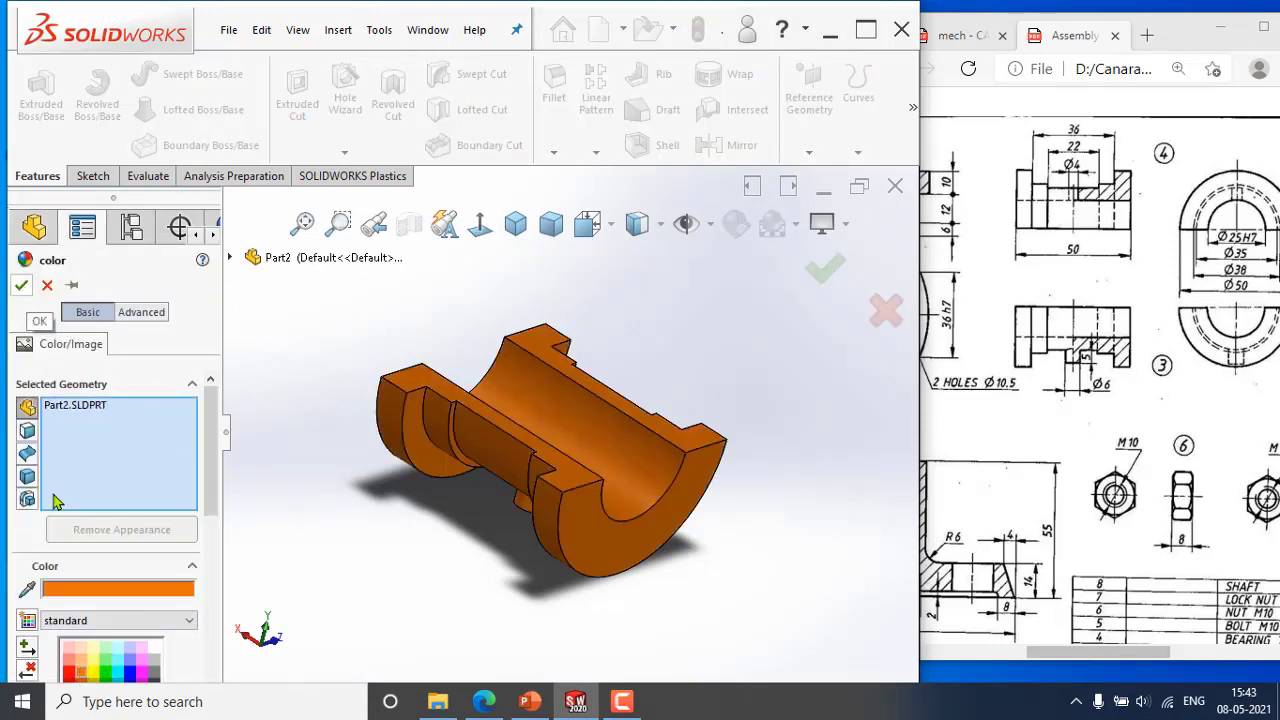
click(81, 661)
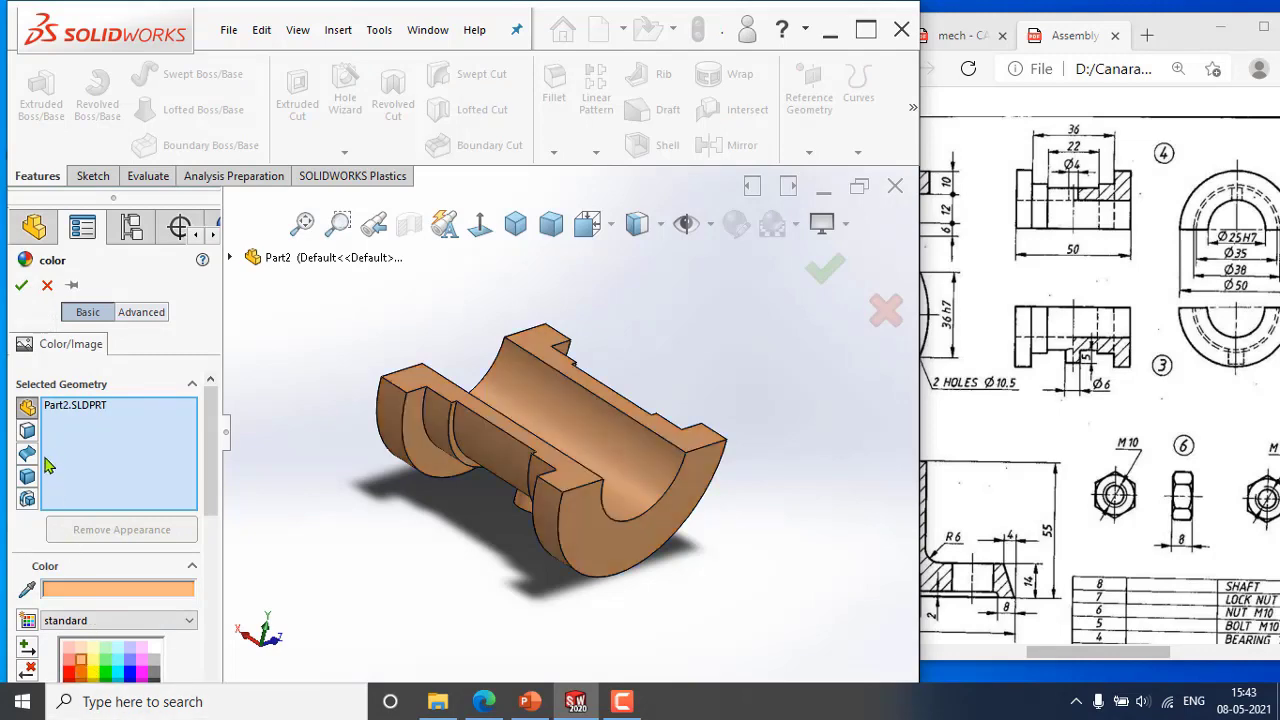
click(20, 287)
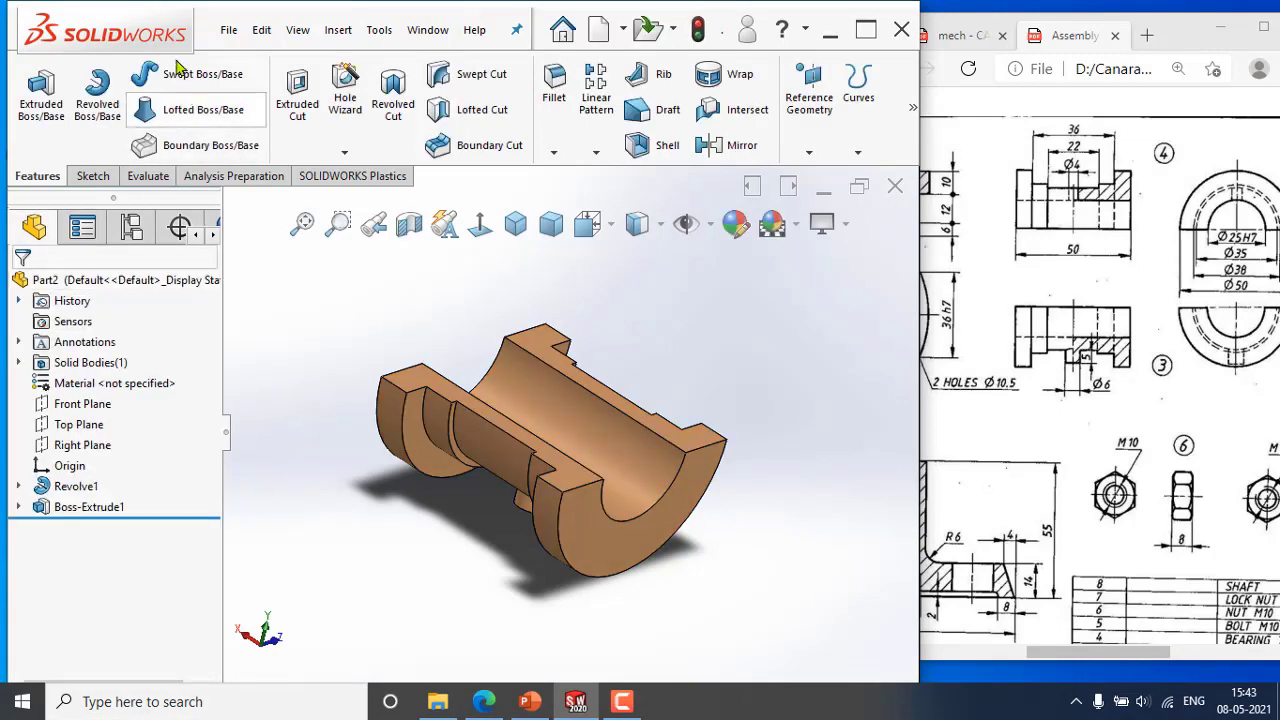
Save the part as "Bearing Bottom Half" in the Plummer Block project's New folder, taking the name from the drawing's parts list.
click(228, 31)
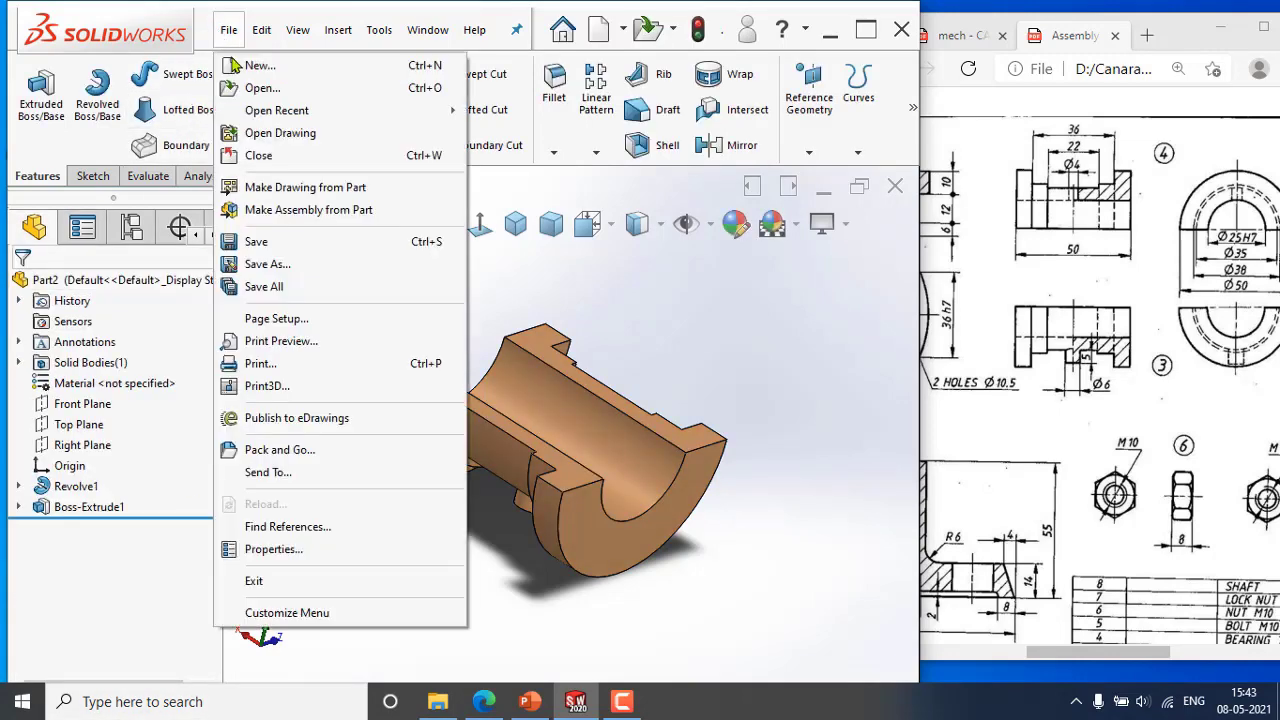
click(257, 242)
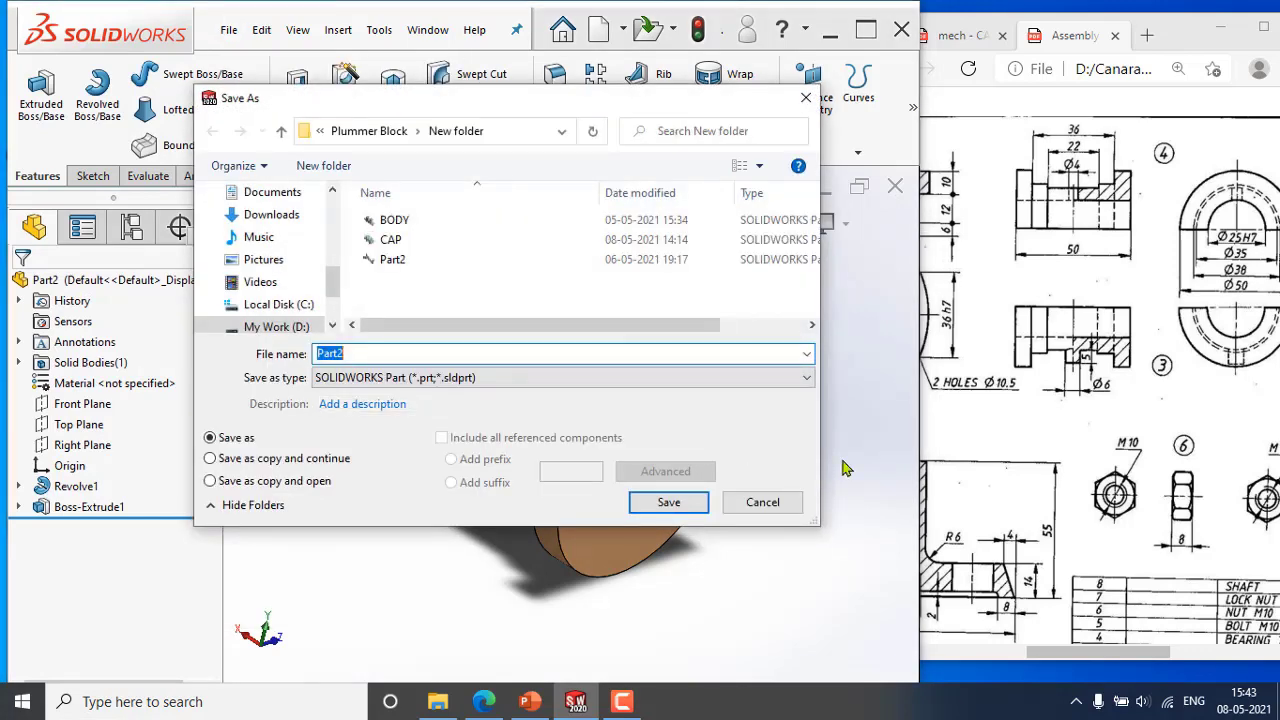
drag(1104, 651, 1141, 650)
scroll(1143, 563, down, 2)
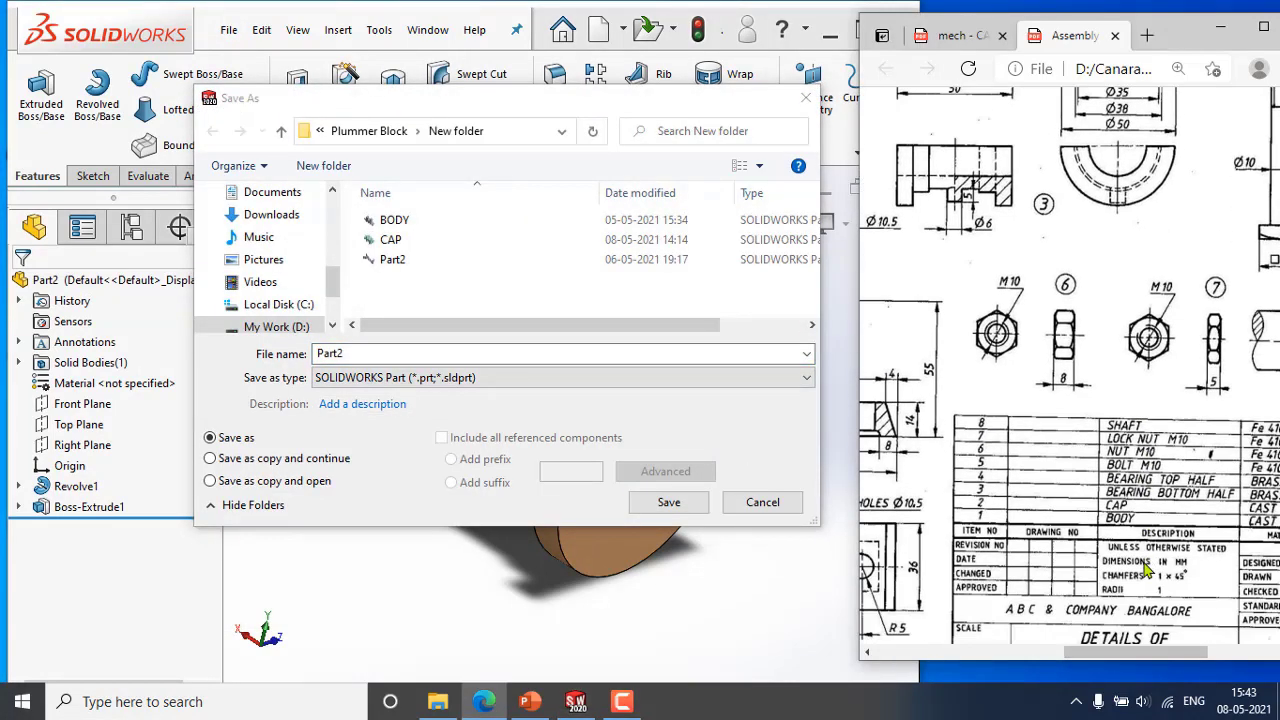
click(397, 349)
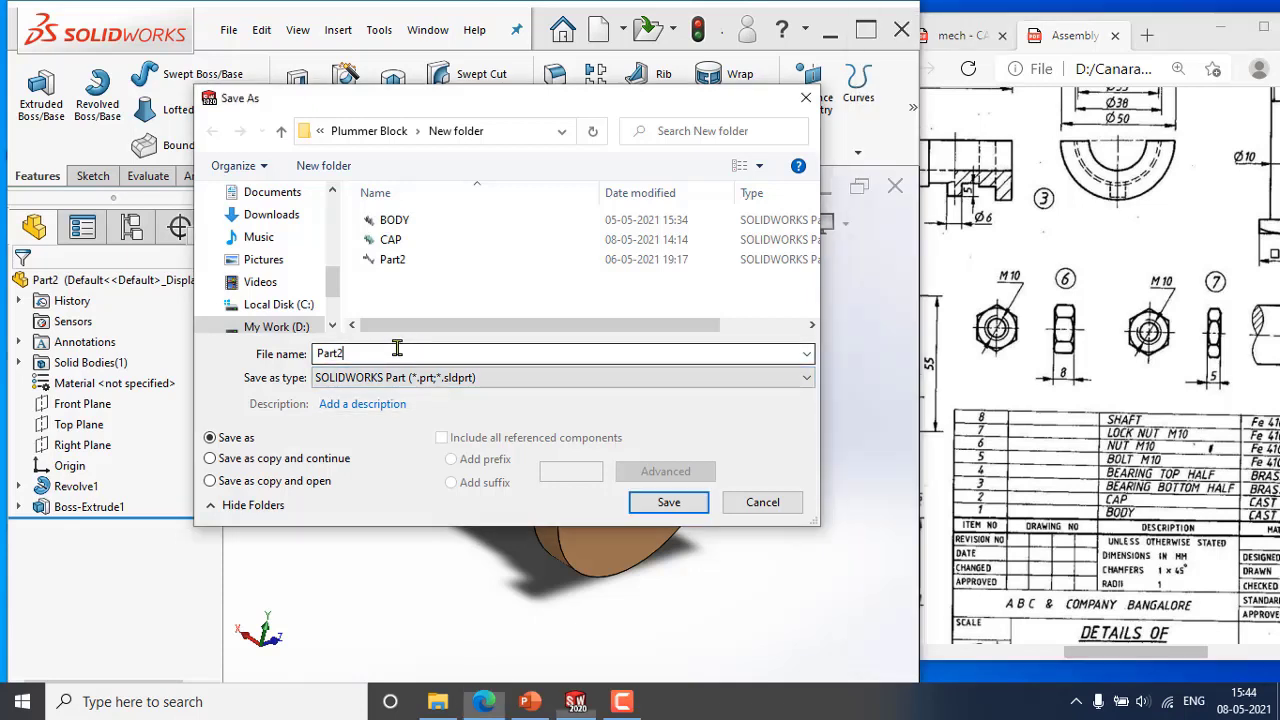
double_click(397, 349)
text(Bearing Bottom Half)
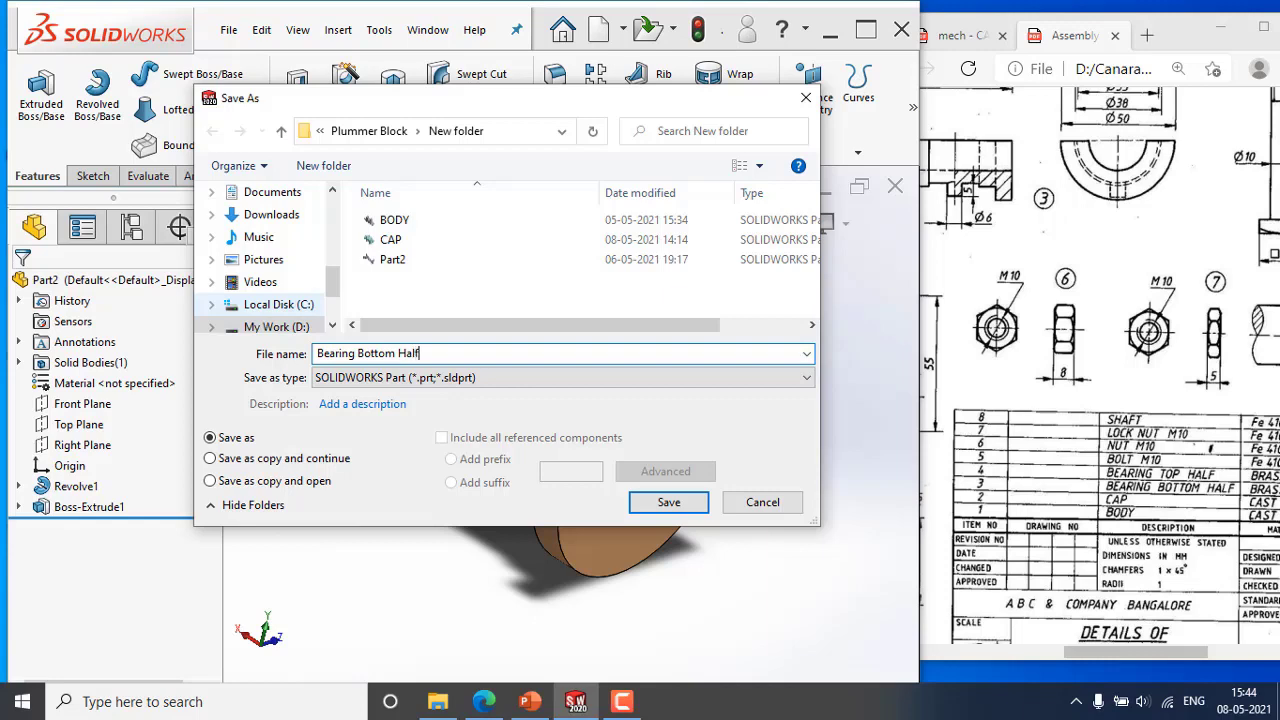
click(656, 501)
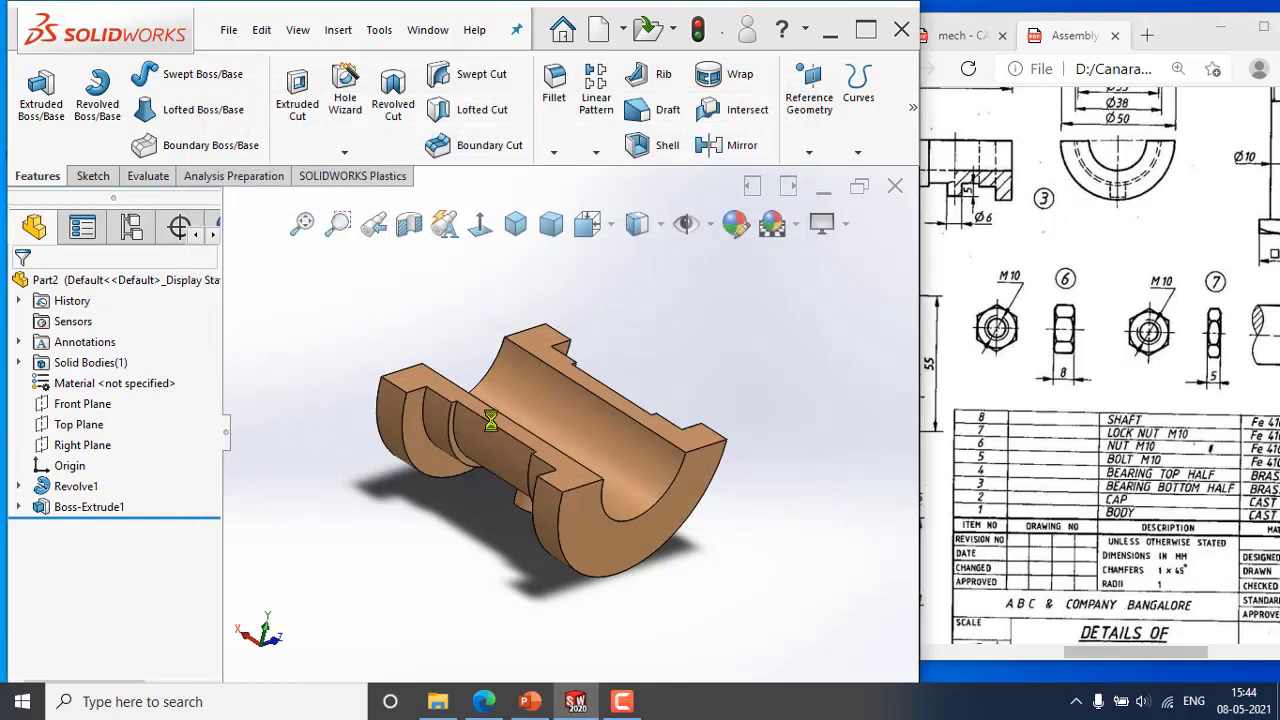
mouse_move(552, 418)
middle_down()
mouse_move(512, 477)
mouse_move(526, 443)
middle_up()
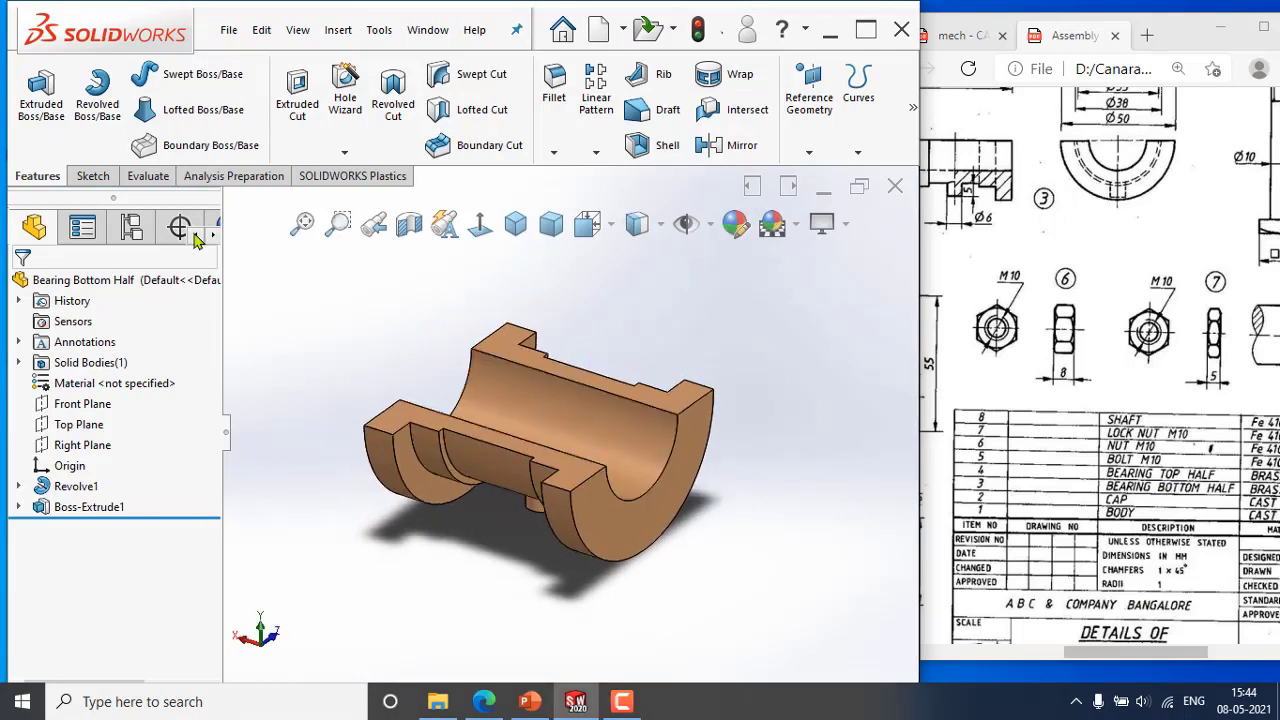
Save a copy of the part under the new name "Bearing Top Half" in the same Plummer Block folder.
click(228, 29)
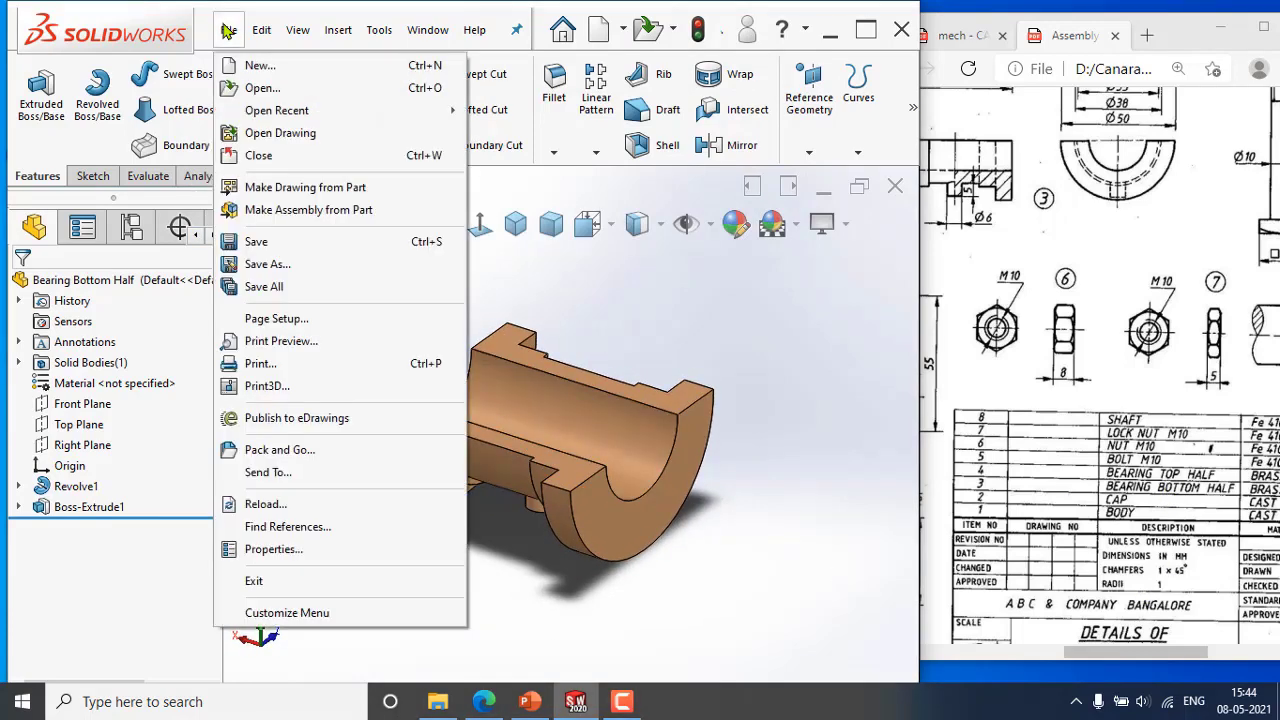
click(285, 266)
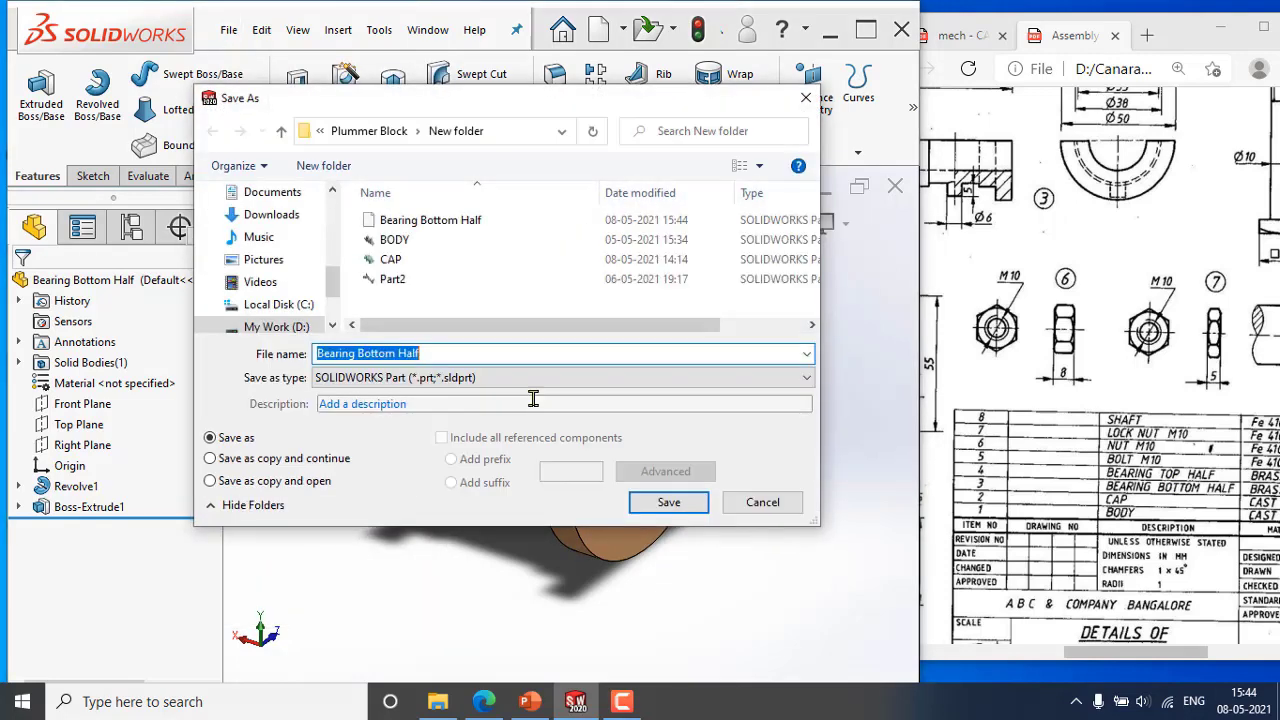
click(395, 354)
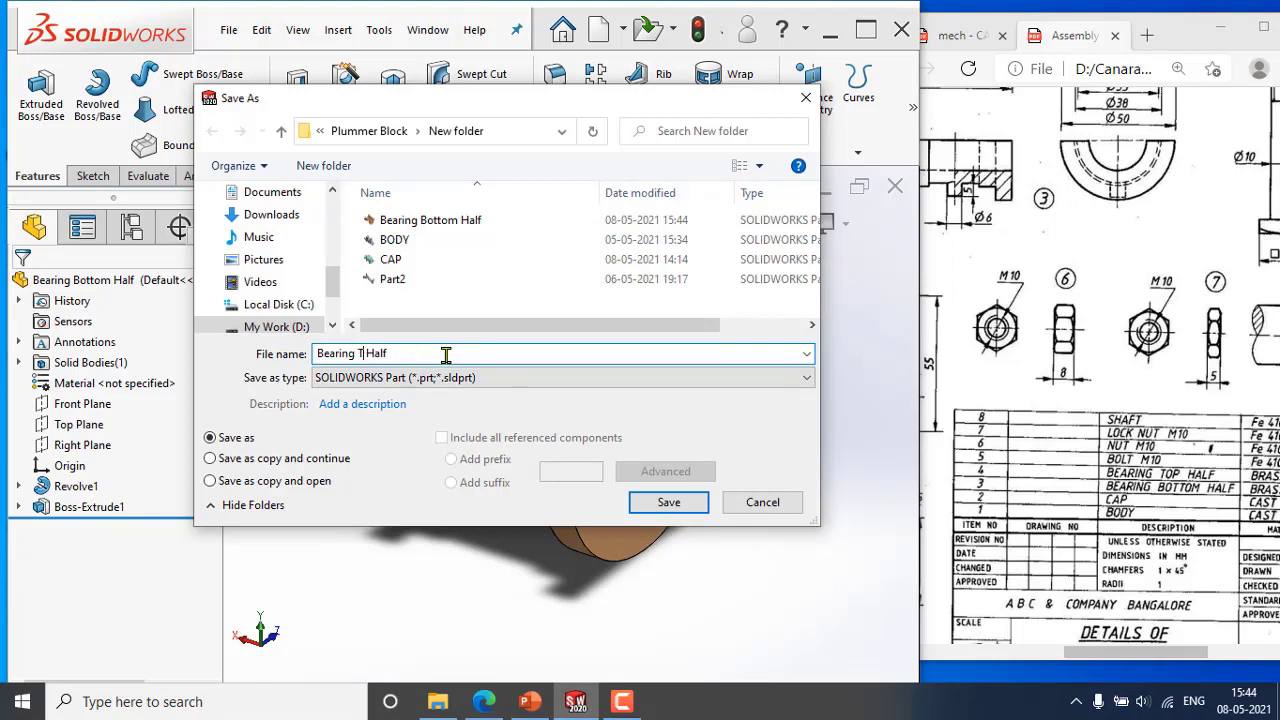
click(647, 509)
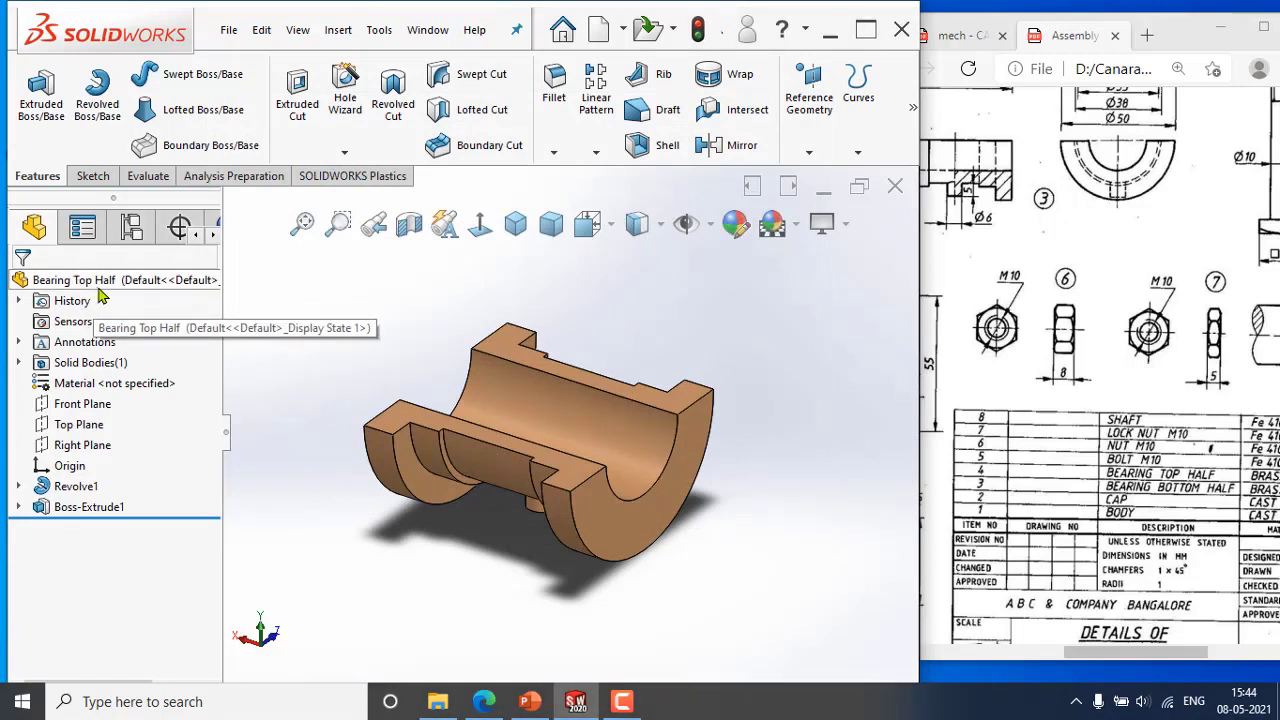
click(866, 30)
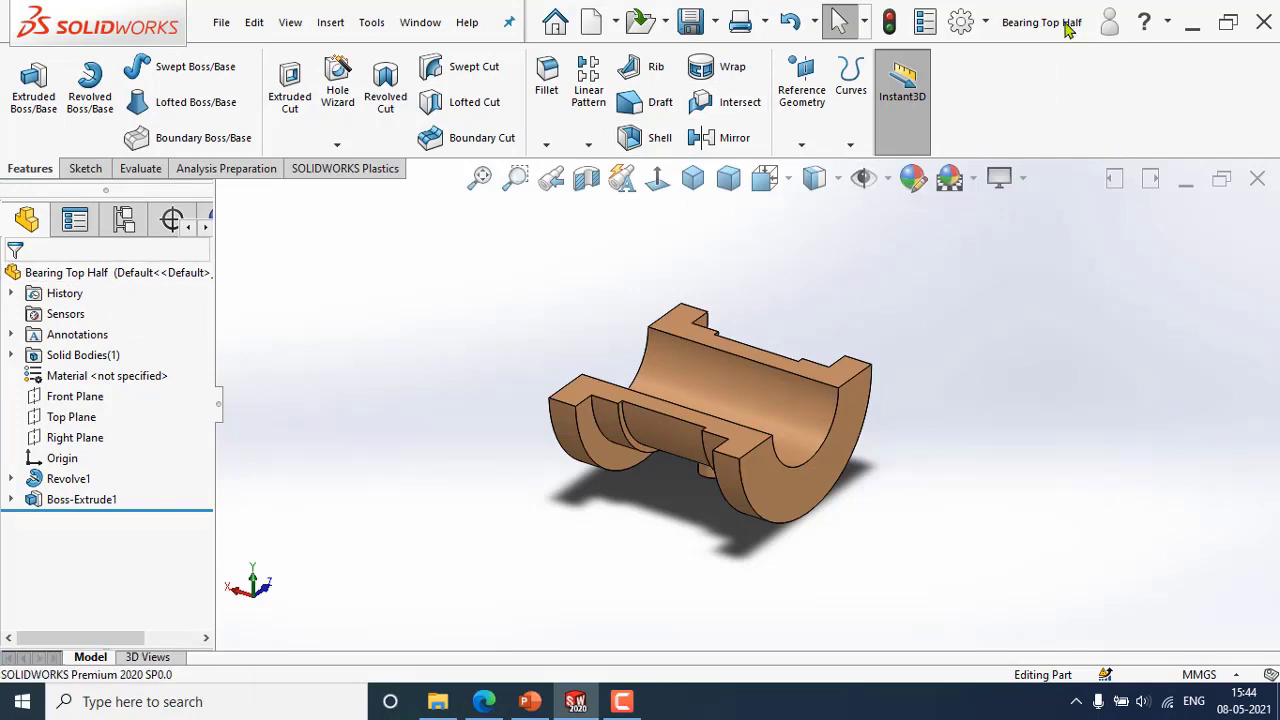
click(1243, 26)
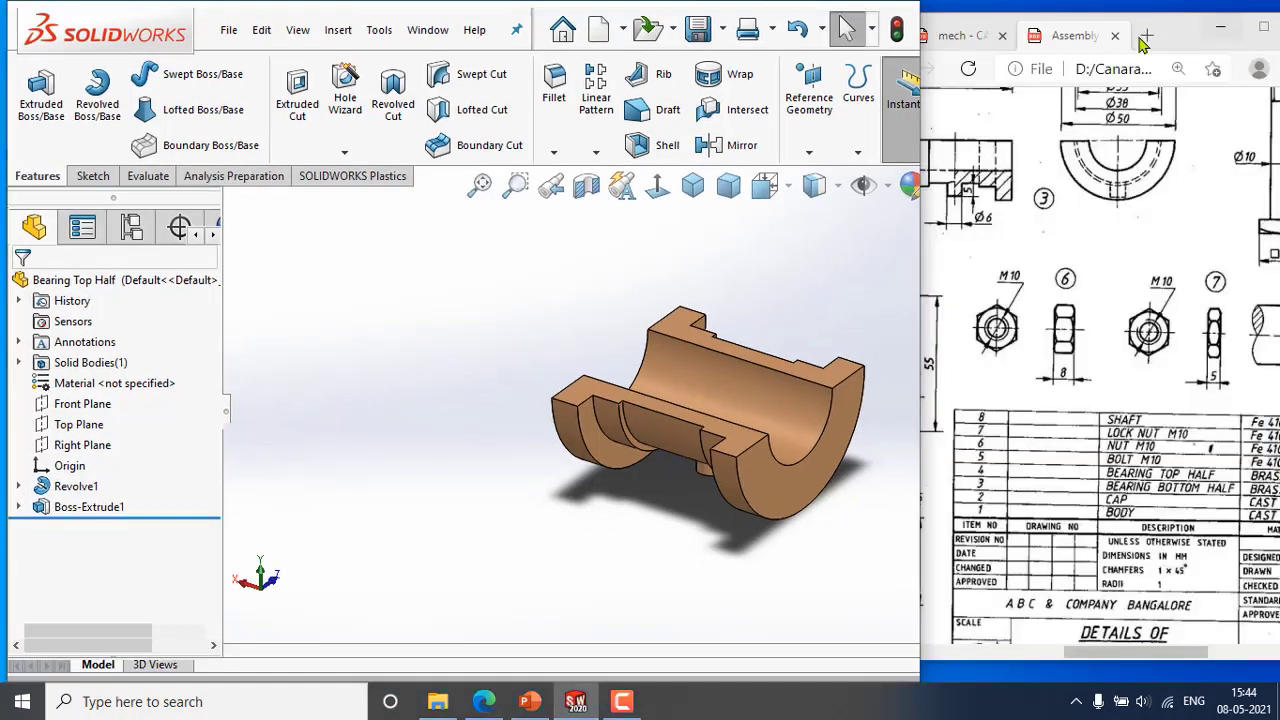
Check item 4 on the reference drawing and delete the locating boss extrusion, keeping its circle sketch.
click(1113, 627)
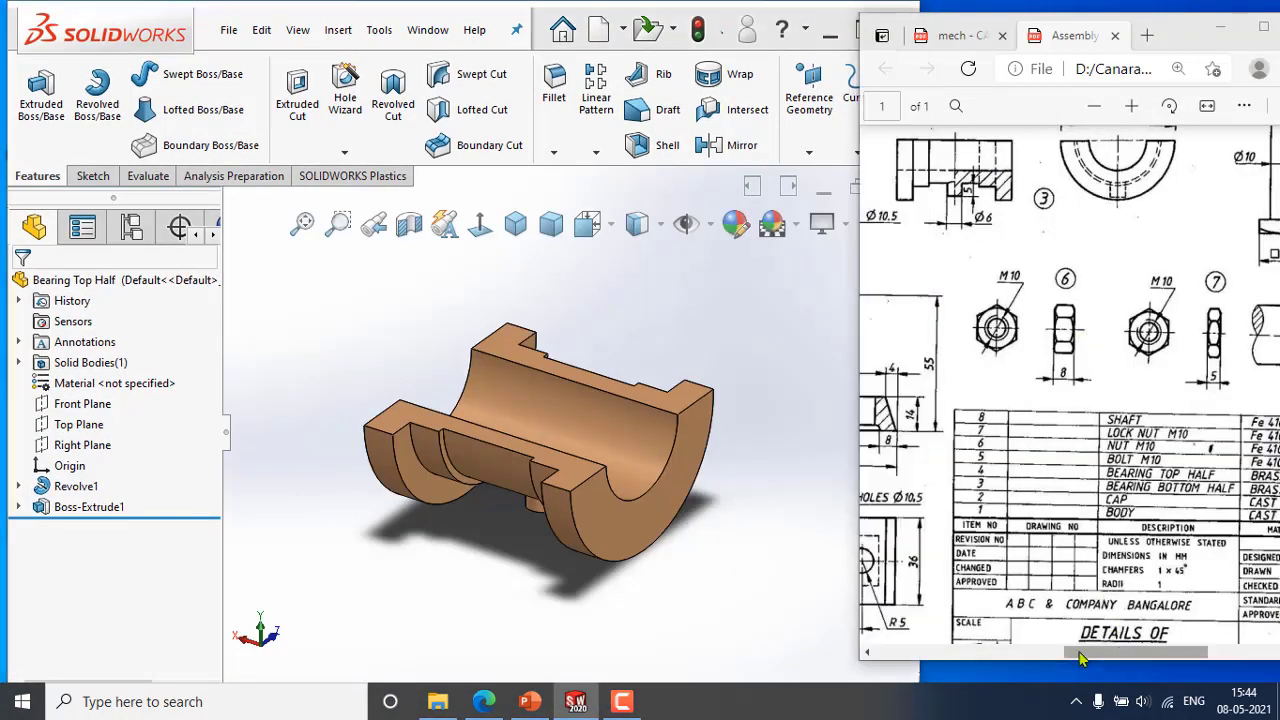
scroll(1100, 618, up, 5)
scroll(1100, 618, left, 2)
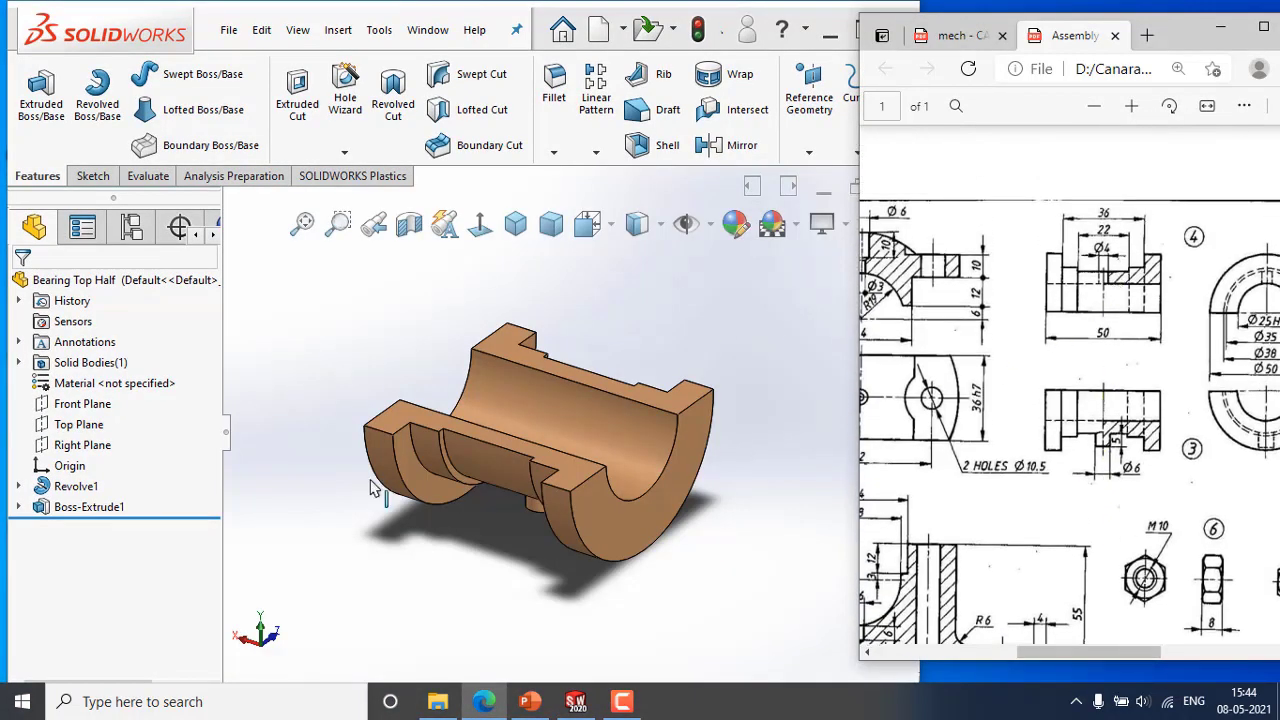
click(86, 508)
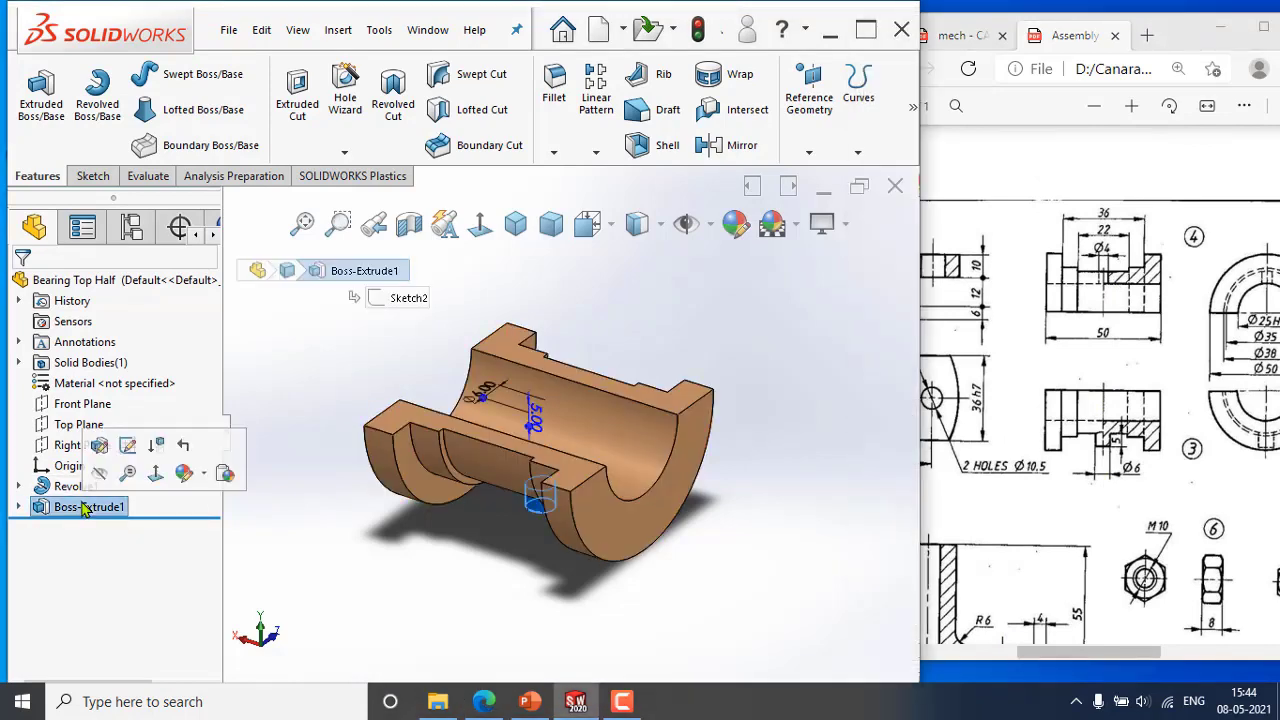
right_click(86, 508)
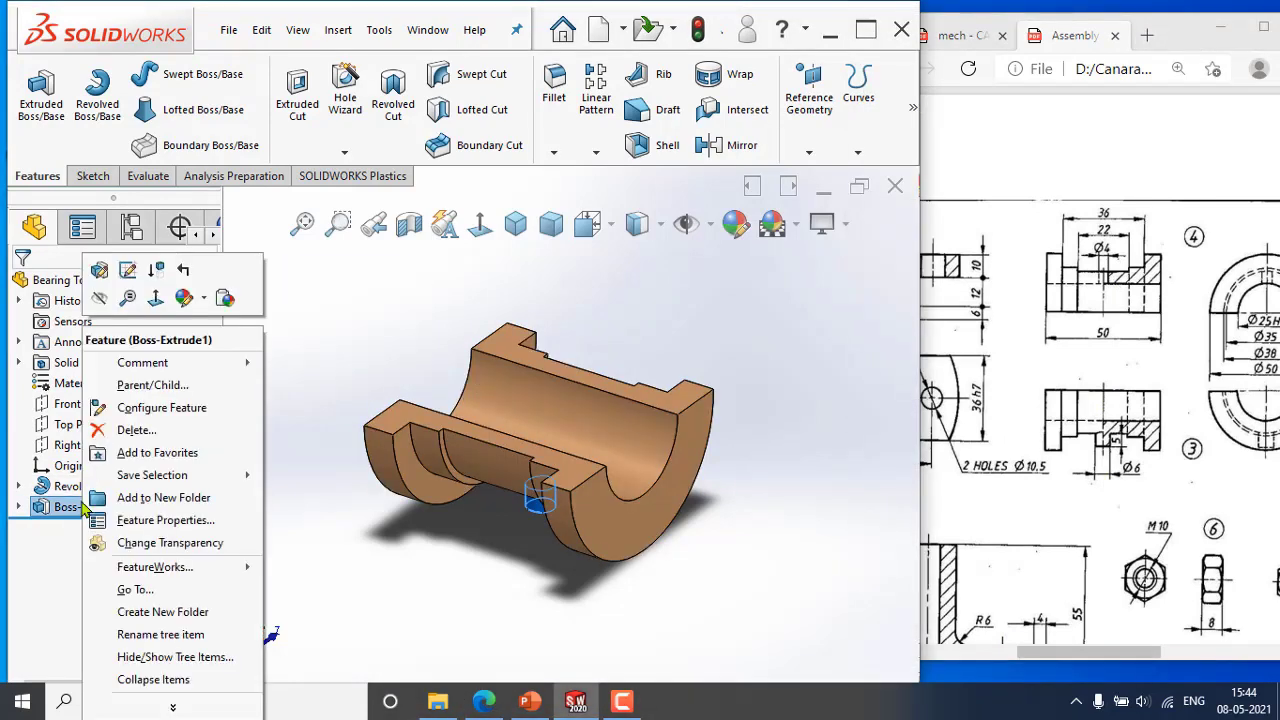
click(130, 432)
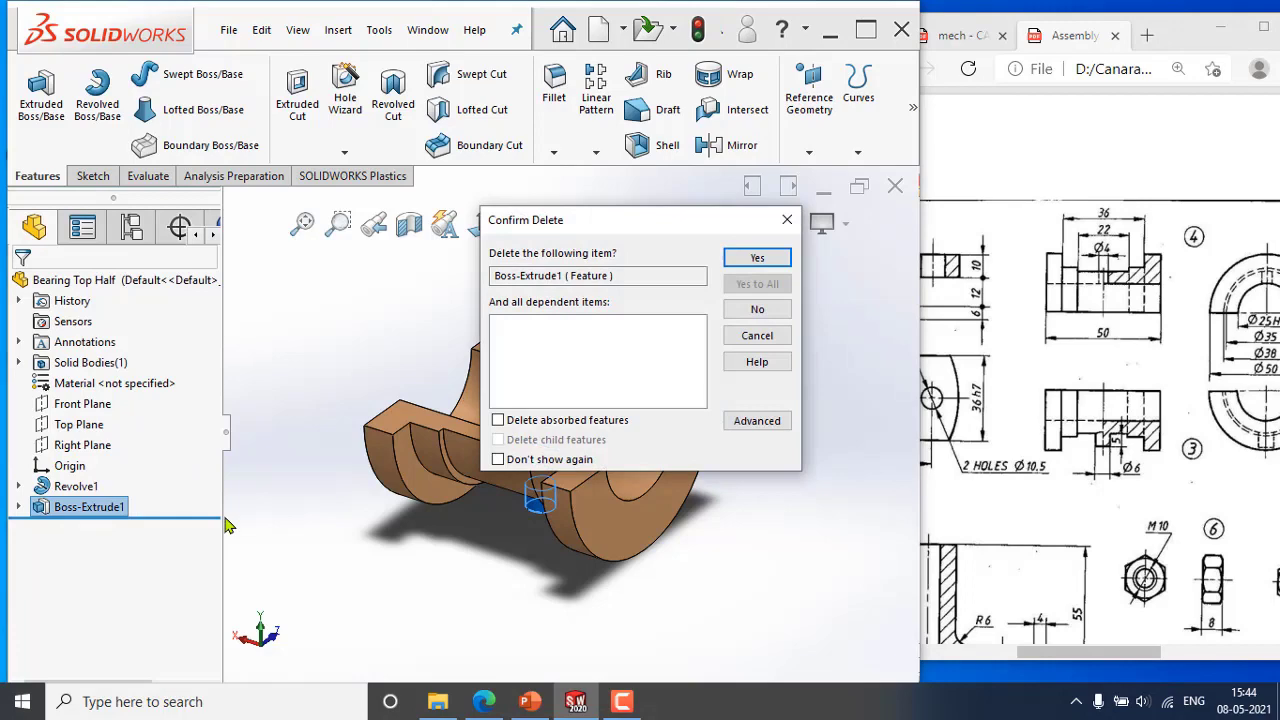
click(758, 260)
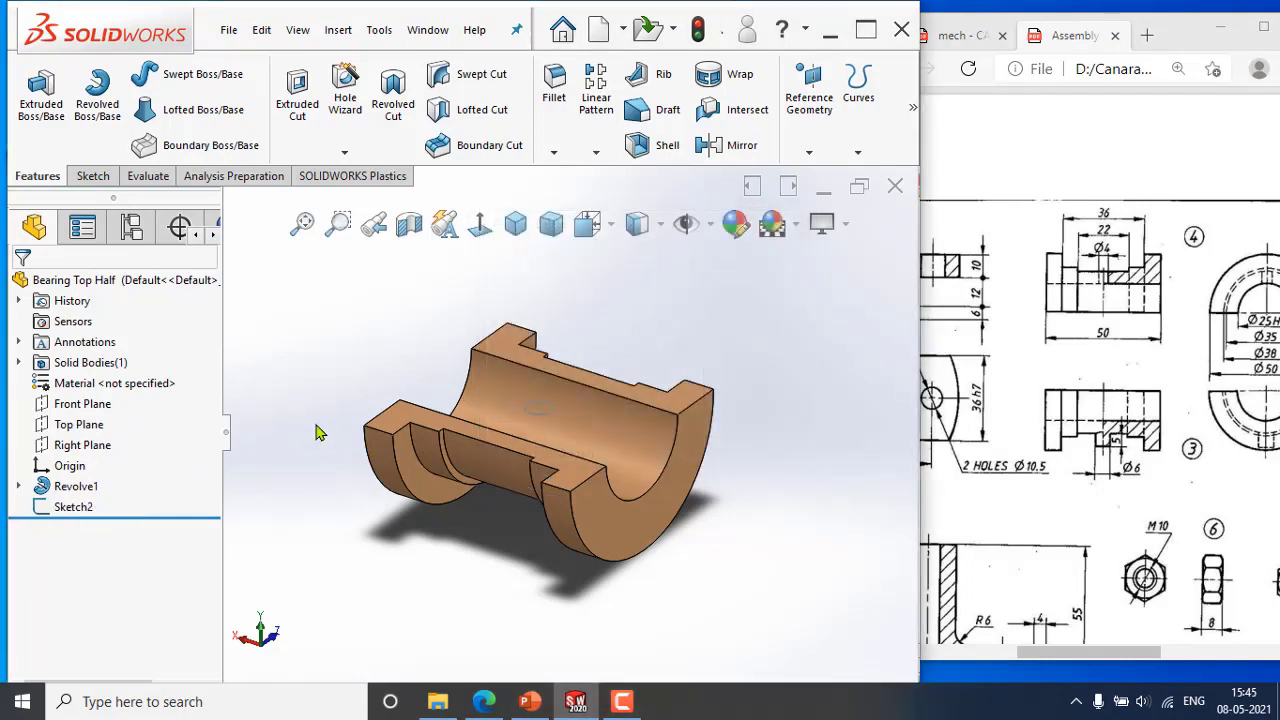
Edit the leftover circle sketch in the bearing bore and set the circle's diameter to 4 mm.
middle_drag(325, 500, 291, 451)
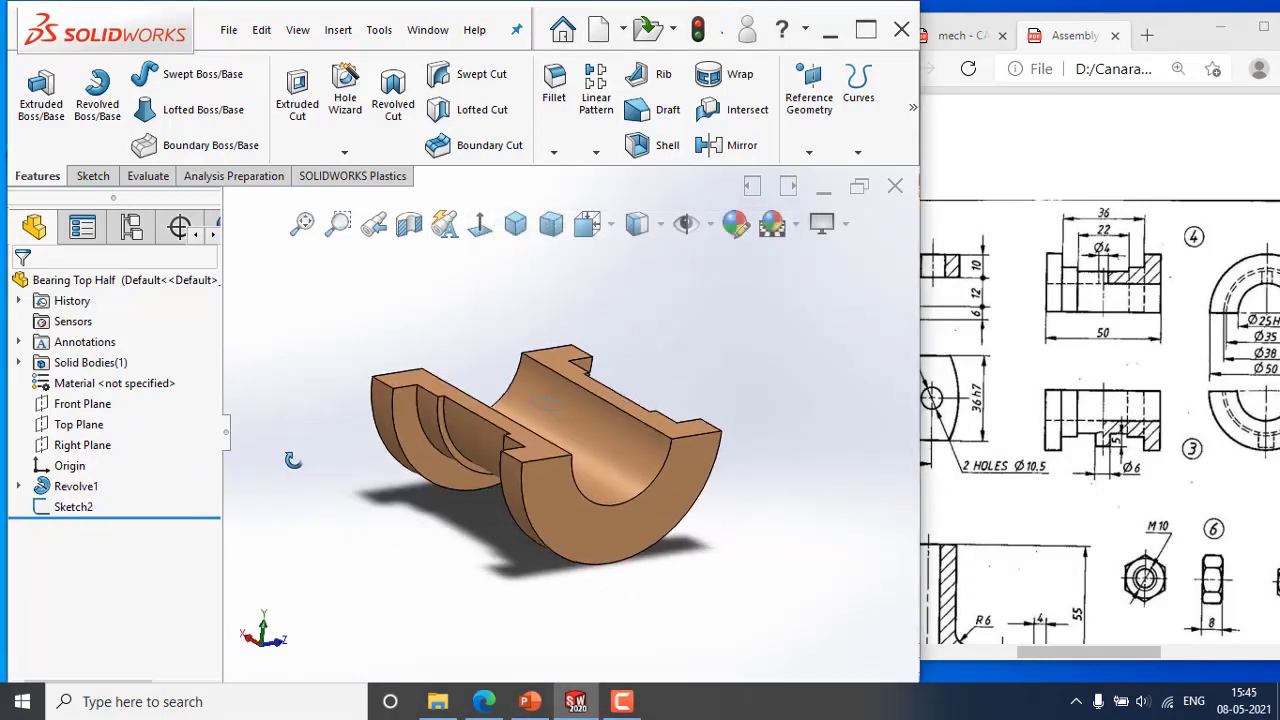
click(87, 508)
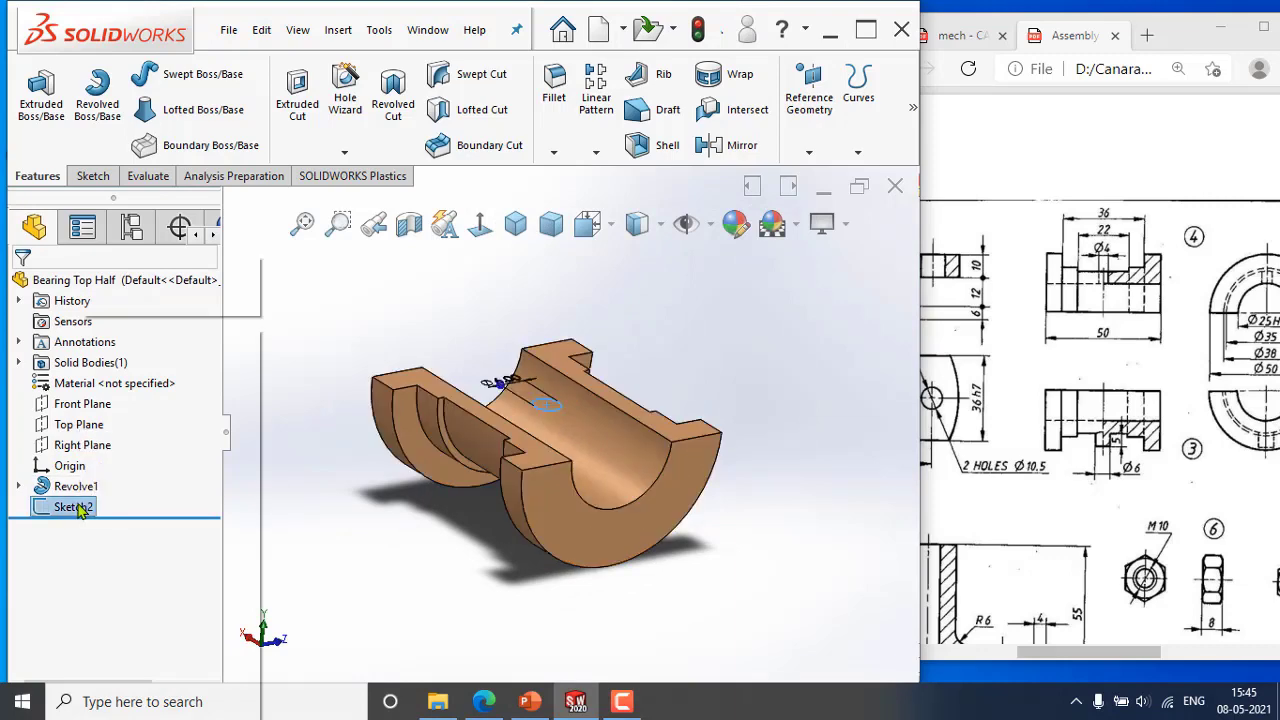
right_click(87, 508)
click(96, 271)
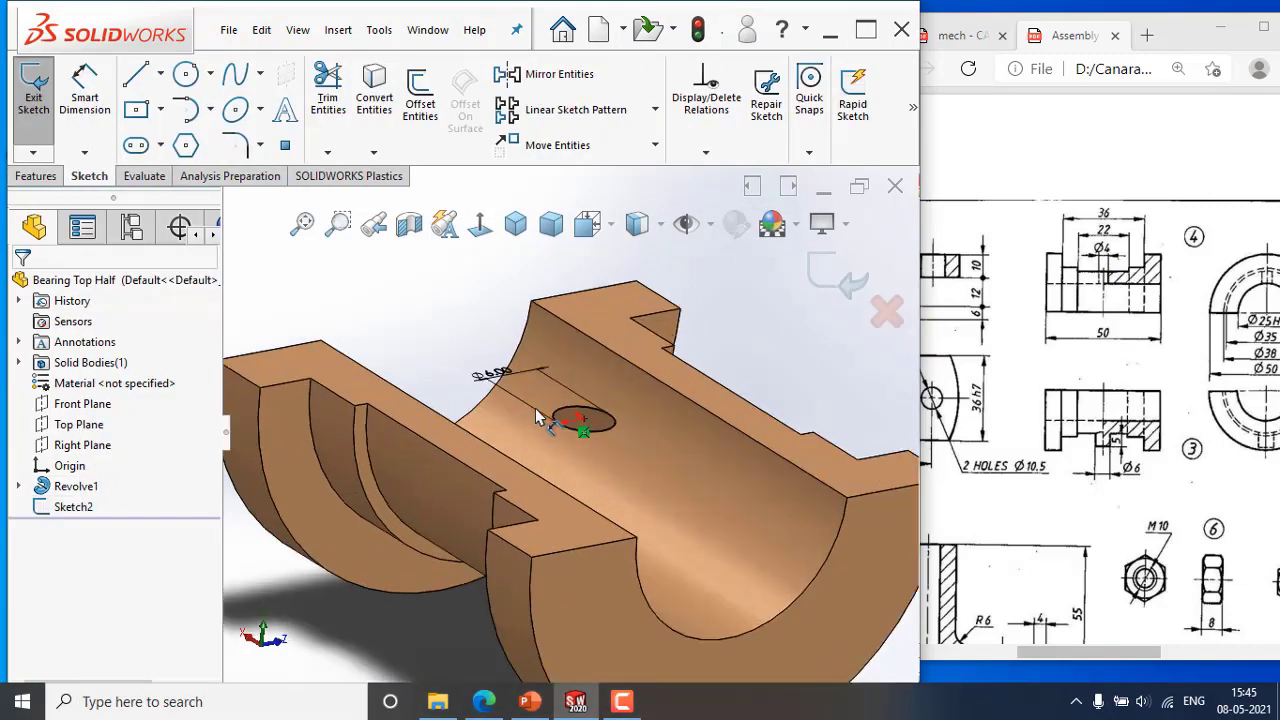
double_click(472, 426)
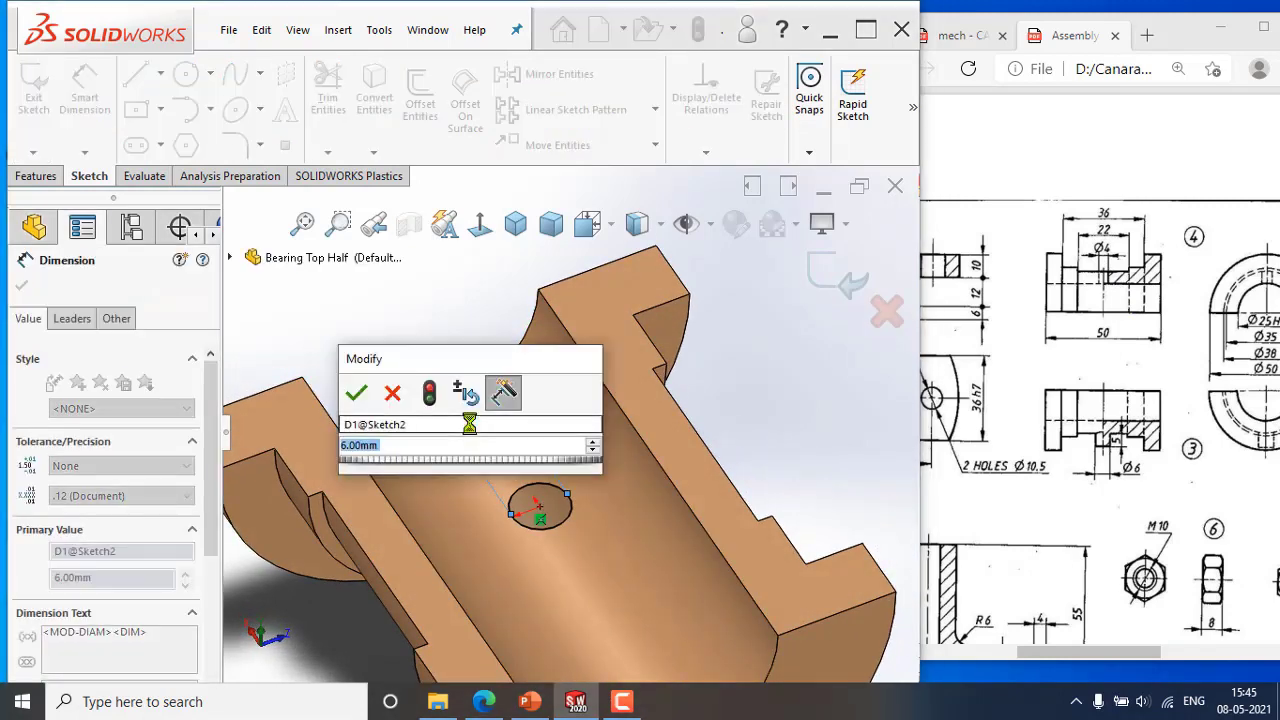
text(4)
key(Return)
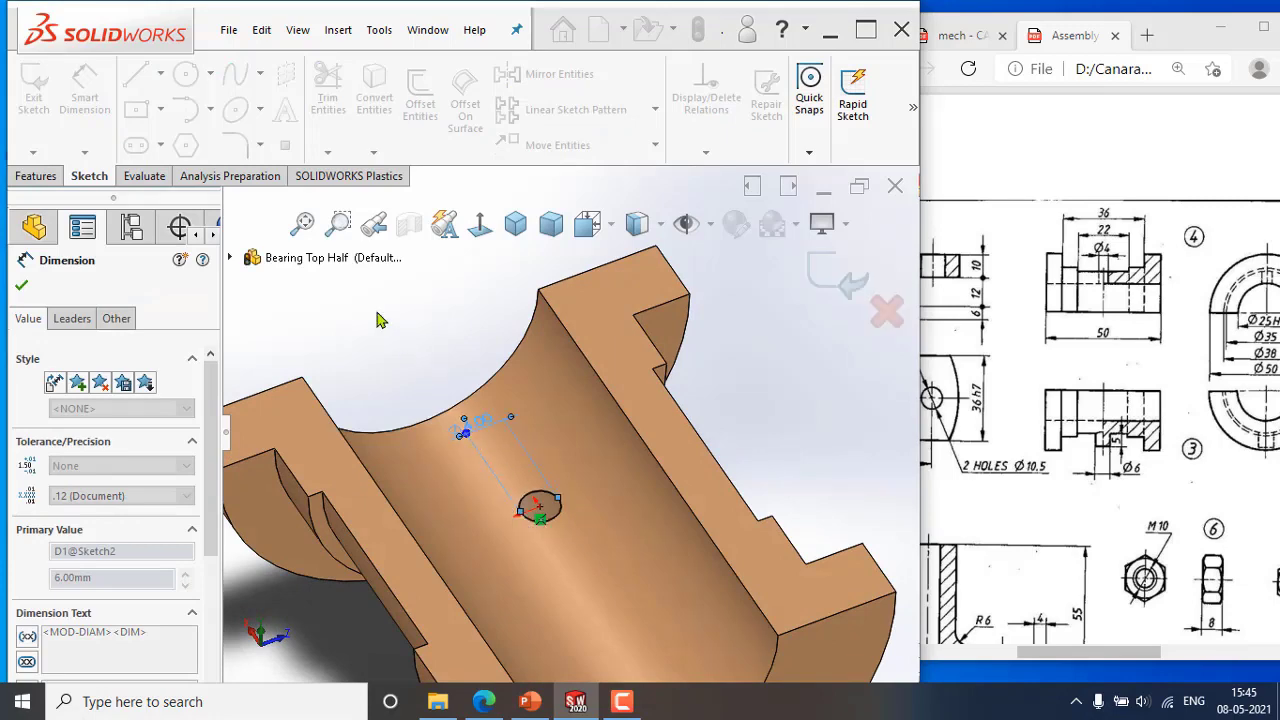
middle_drag(540, 473, 503, 518)
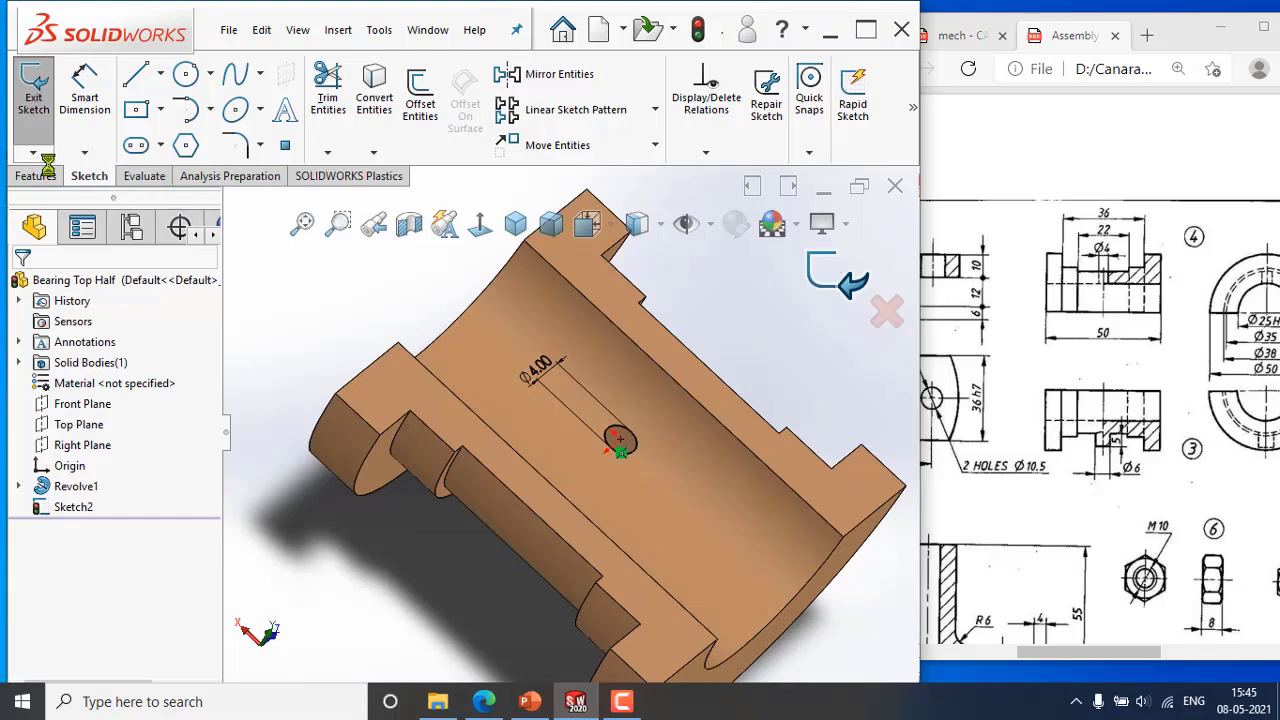
Cut the 4 mm circle through the bearing wall with an Extruded Cut set to Through All.
click(45, 176)
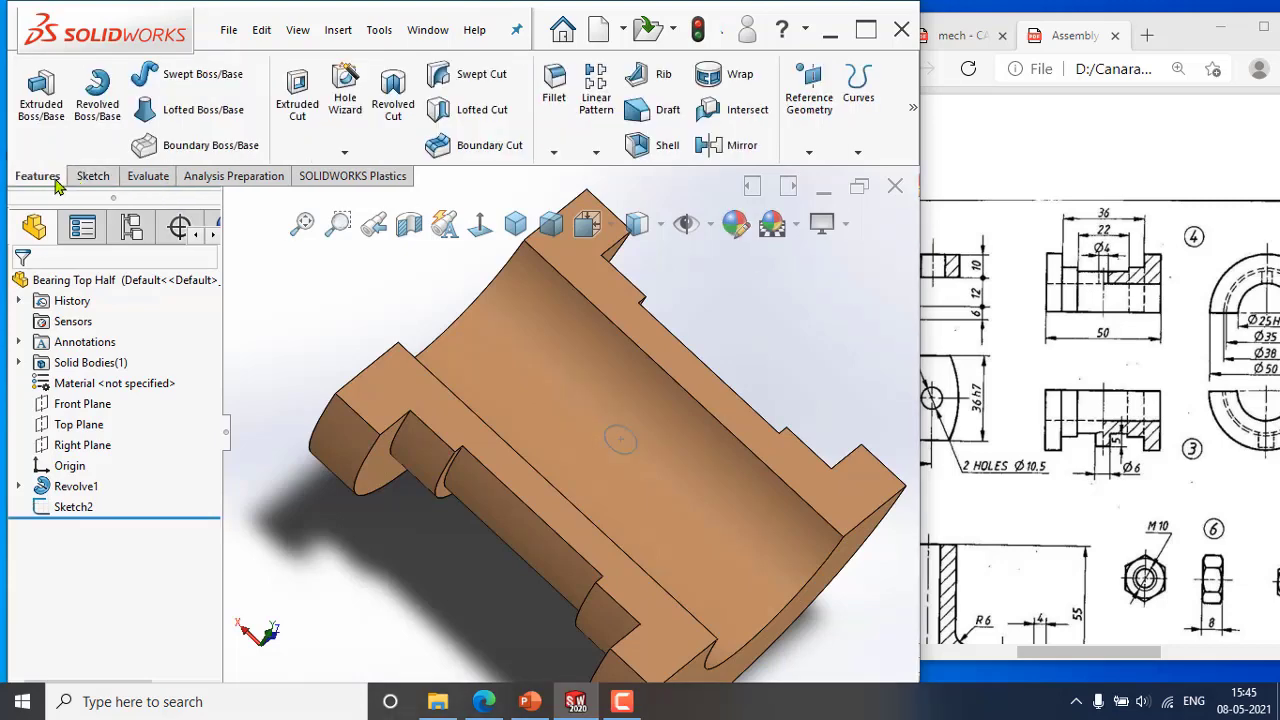
click(296, 95)
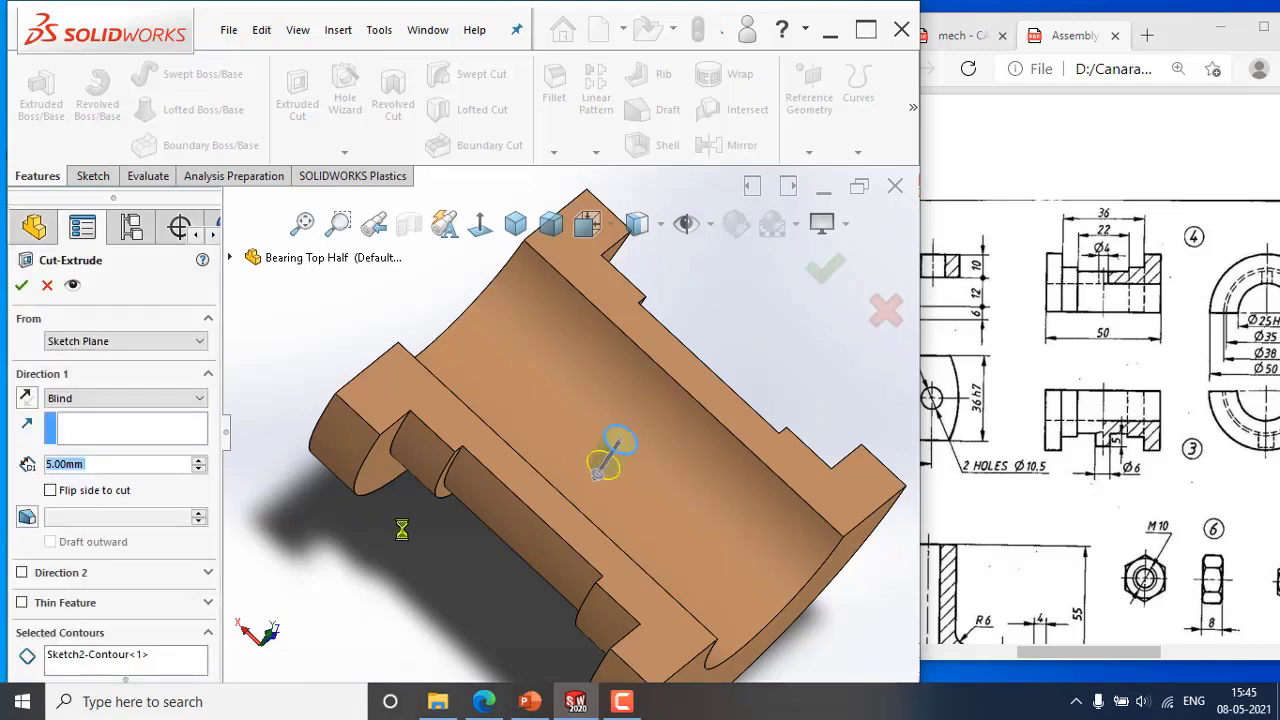
mouse_move(600, 443)
middle_down()
mouse_move(491, 520)
mouse_move(472, 482)
mouse_move(405, 508)
middle_up()
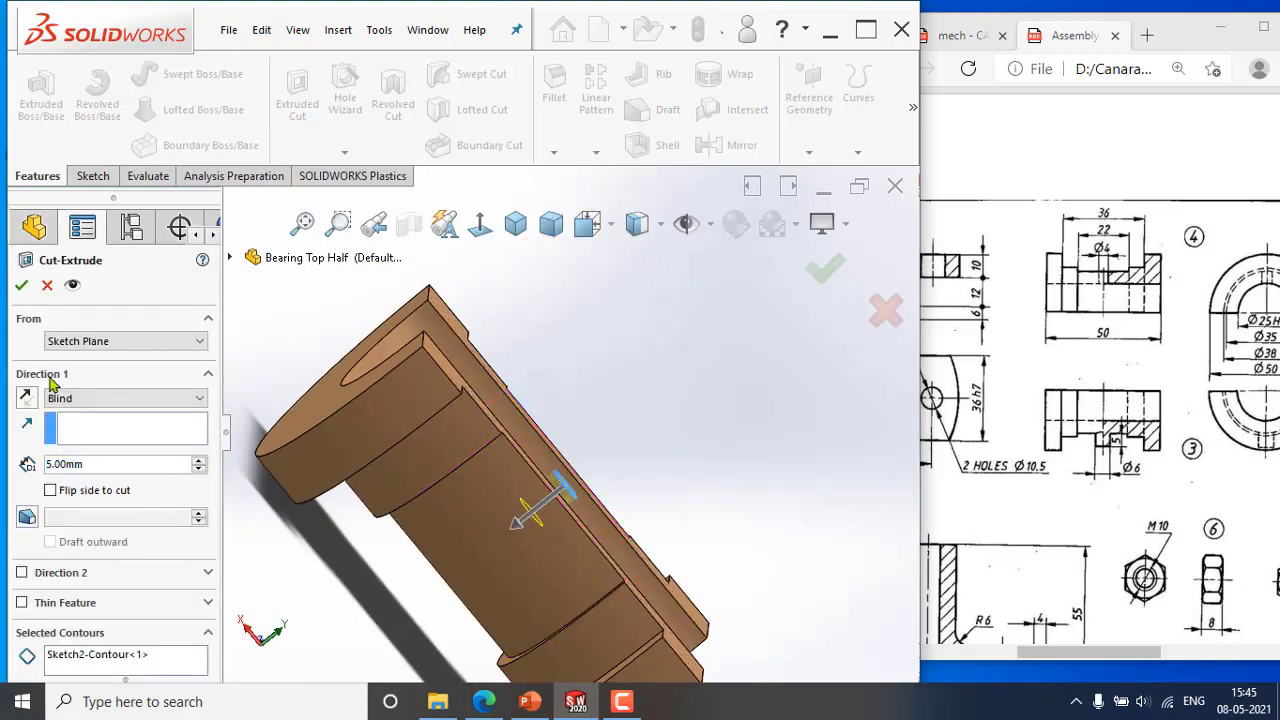
click(115, 400)
click(75, 427)
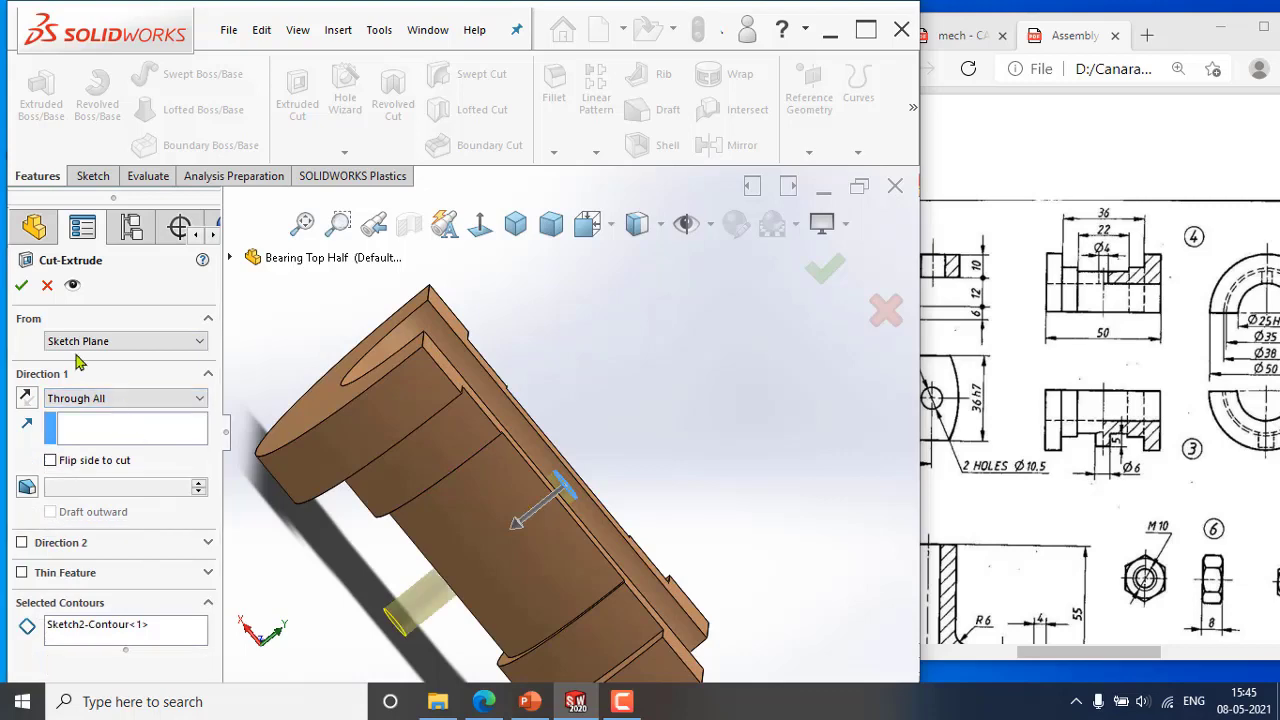
click(21, 285)
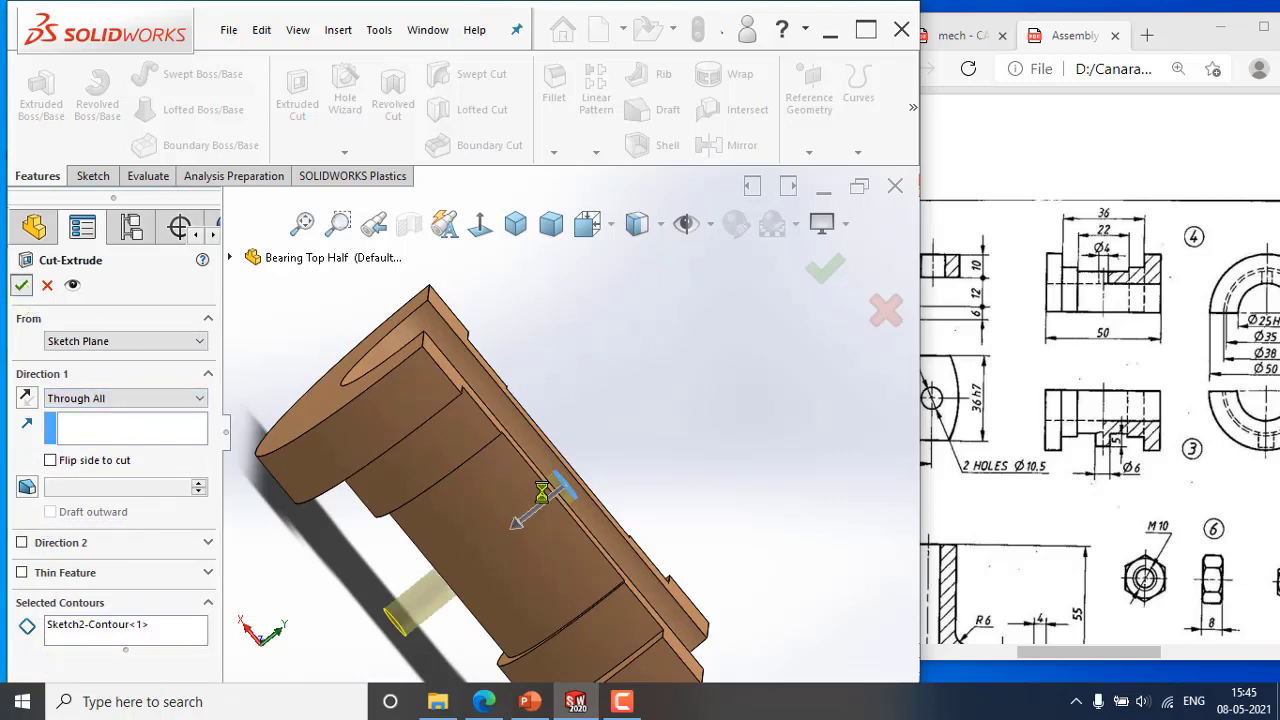
Inspect the hole through the bearing wall, return to the isometric view and save the top half part.
middle_drag(538, 497, 484, 558)
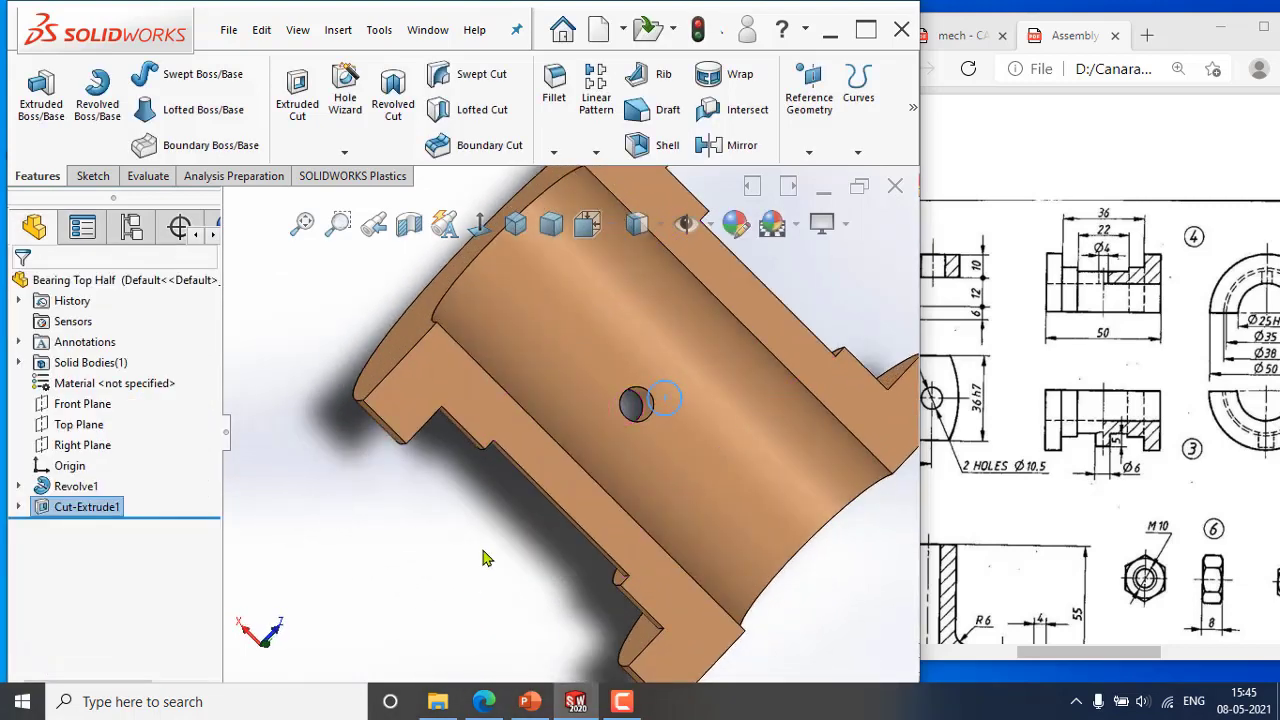
middle_drag(680, 400, 646, 408)
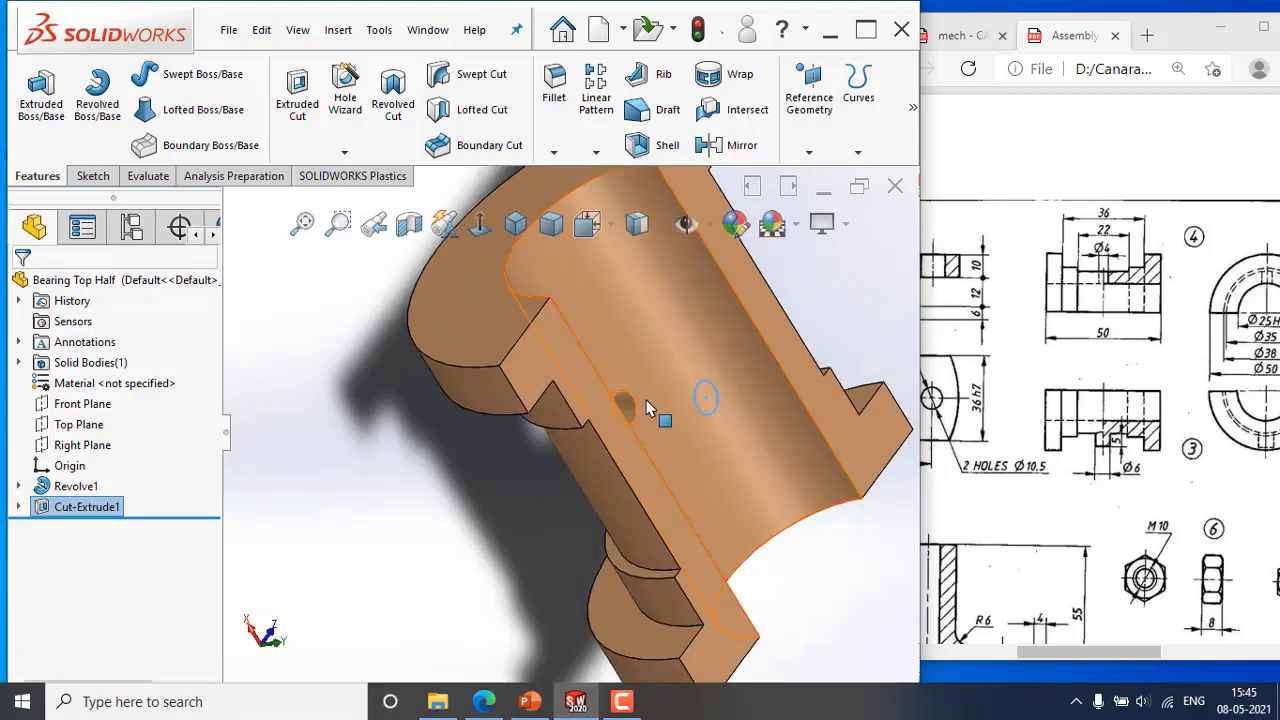
click(520, 229)
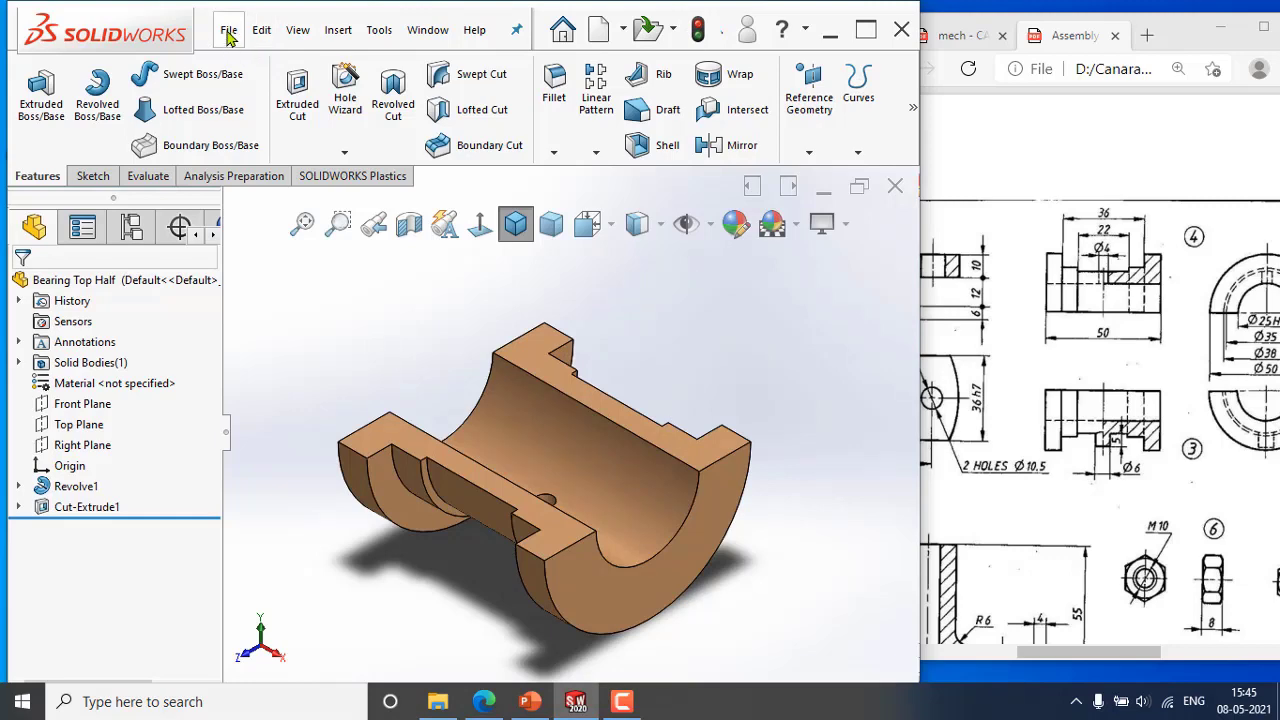
click(229, 35)
click(258, 241)
Examine the bolt, nut, lock nut and shaft details and the parts list on the reference drawing.
mouse_move(1096, 657)
mouse_down()
mouse_move(1196, 675)
mouse_move(1171, 682)
mouse_up()
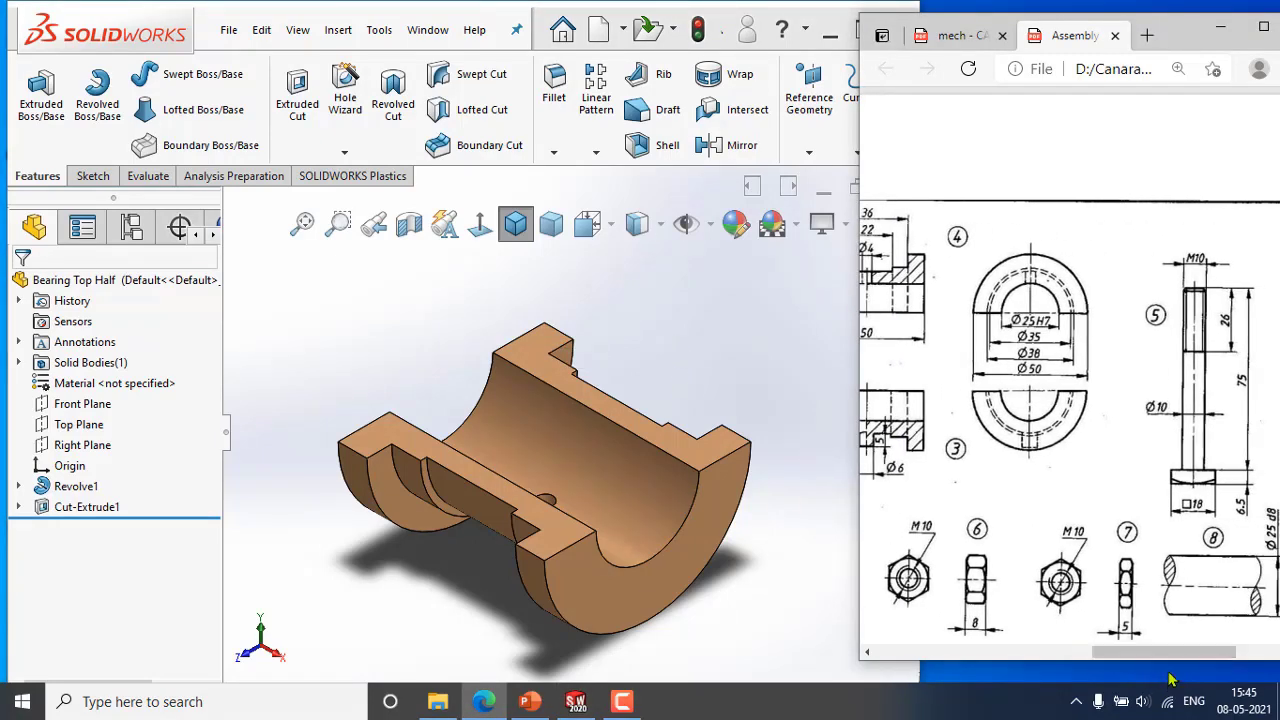
scroll(1135, 568, down, 3)
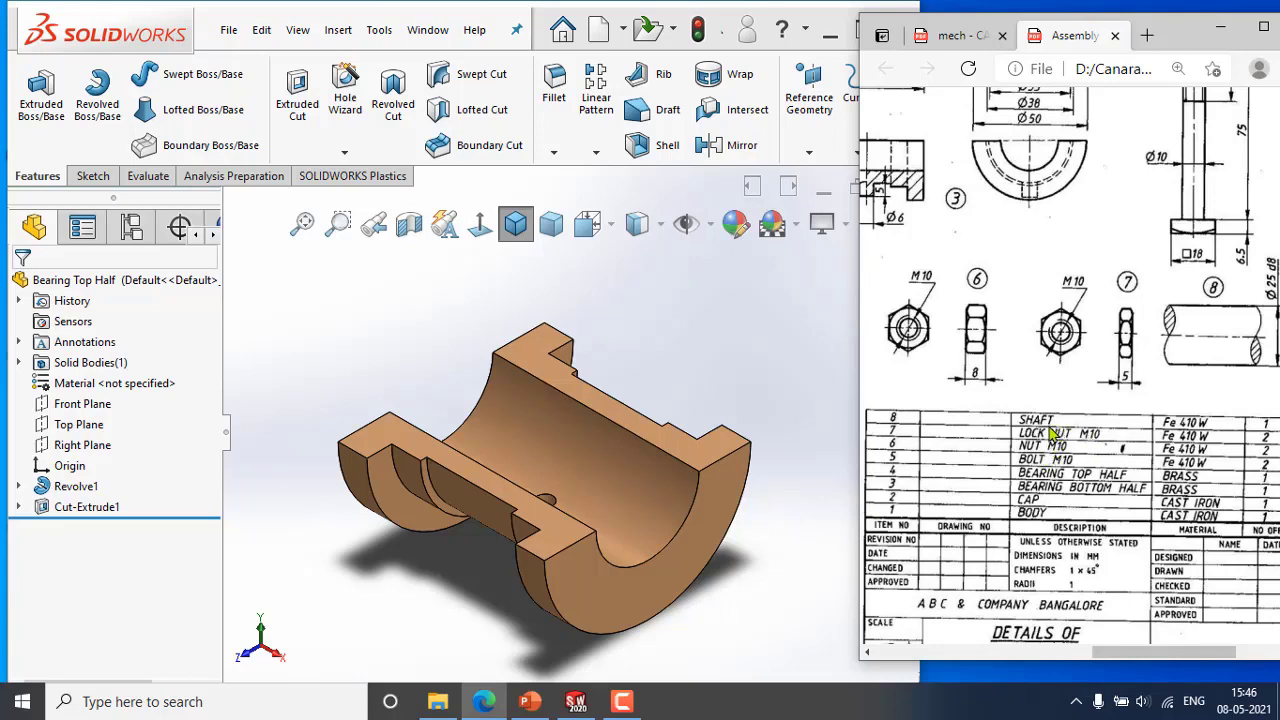
scroll(1135, 560, up, 2)
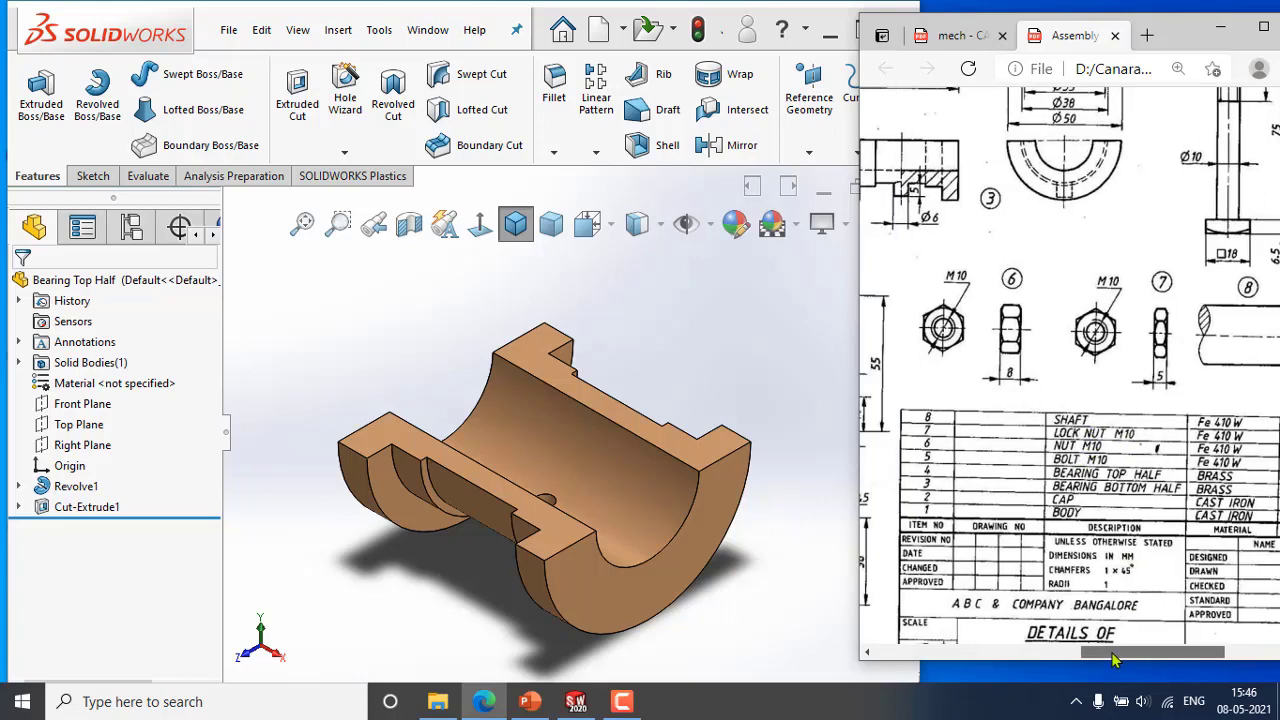
scroll(1142, 462, up, 4)
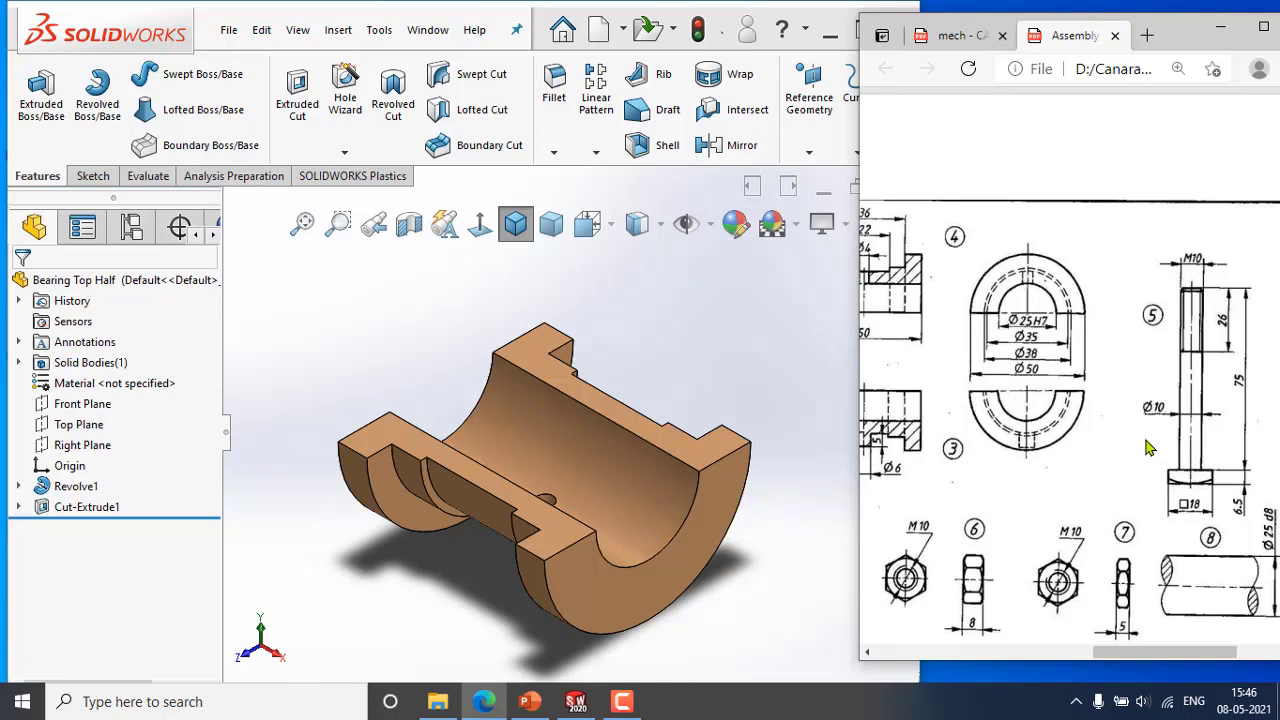
click(731, 340)
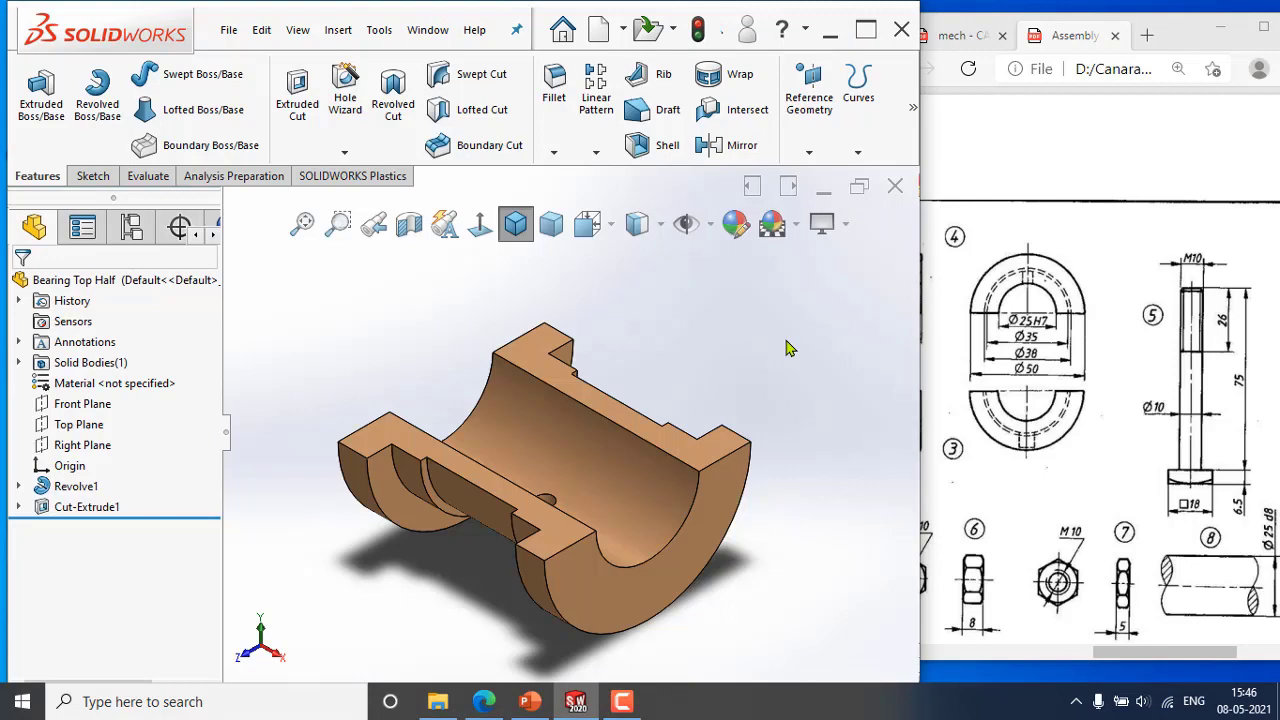
drag(1132, 654, 1135, 653)
scroll(1180, 437, down, 1)
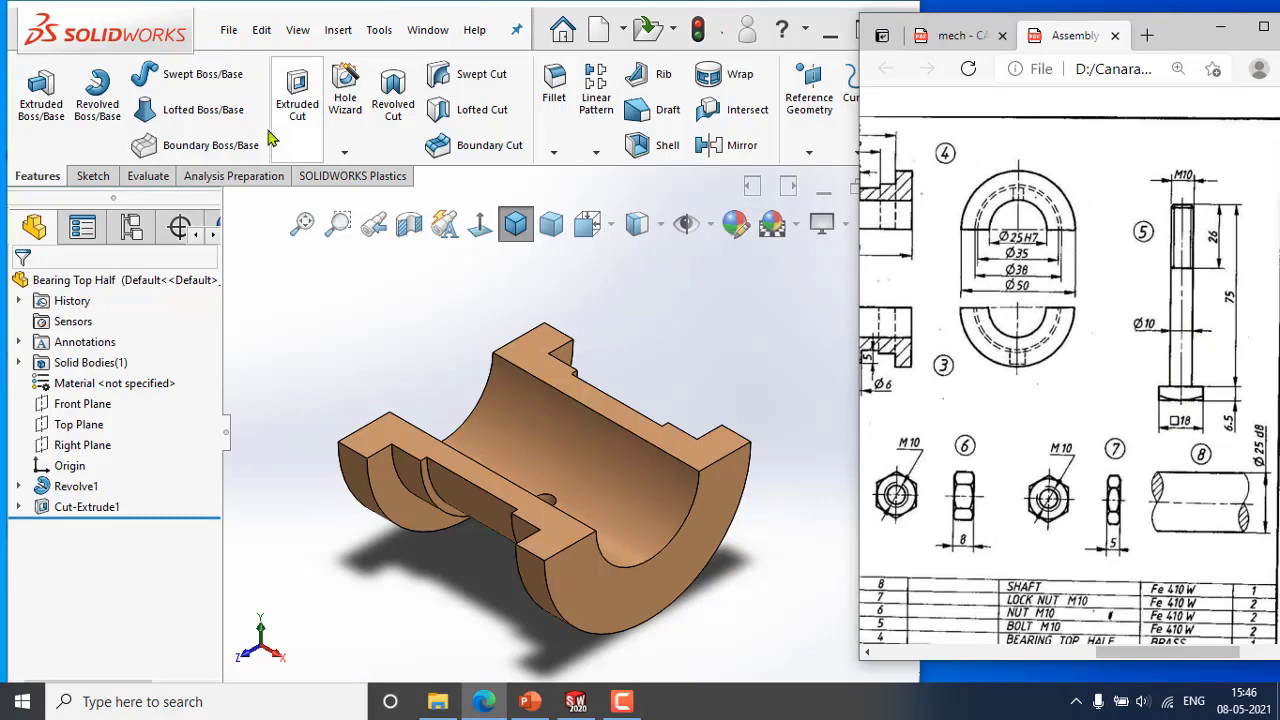
Create a new part document and bring the drawing's parts list into view for the next component.
click(229, 30)
click(240, 66)
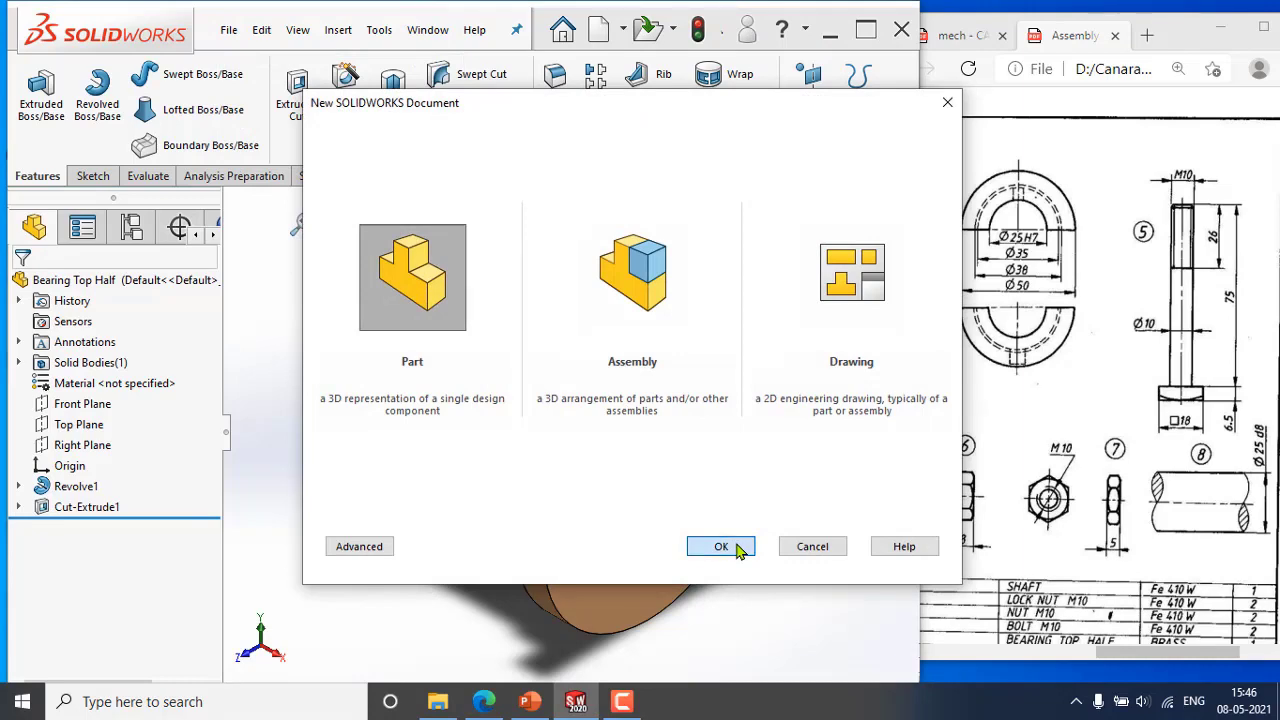
click(721, 547)
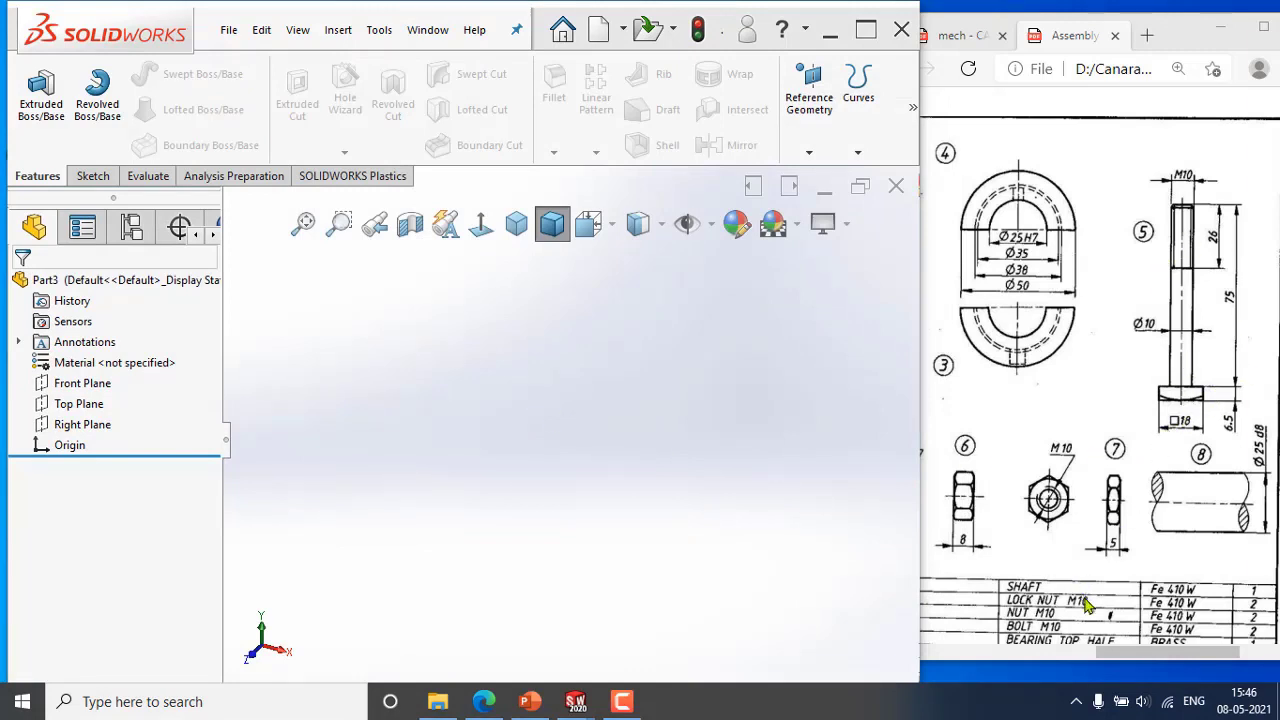
scroll(1087, 604, down, 3)
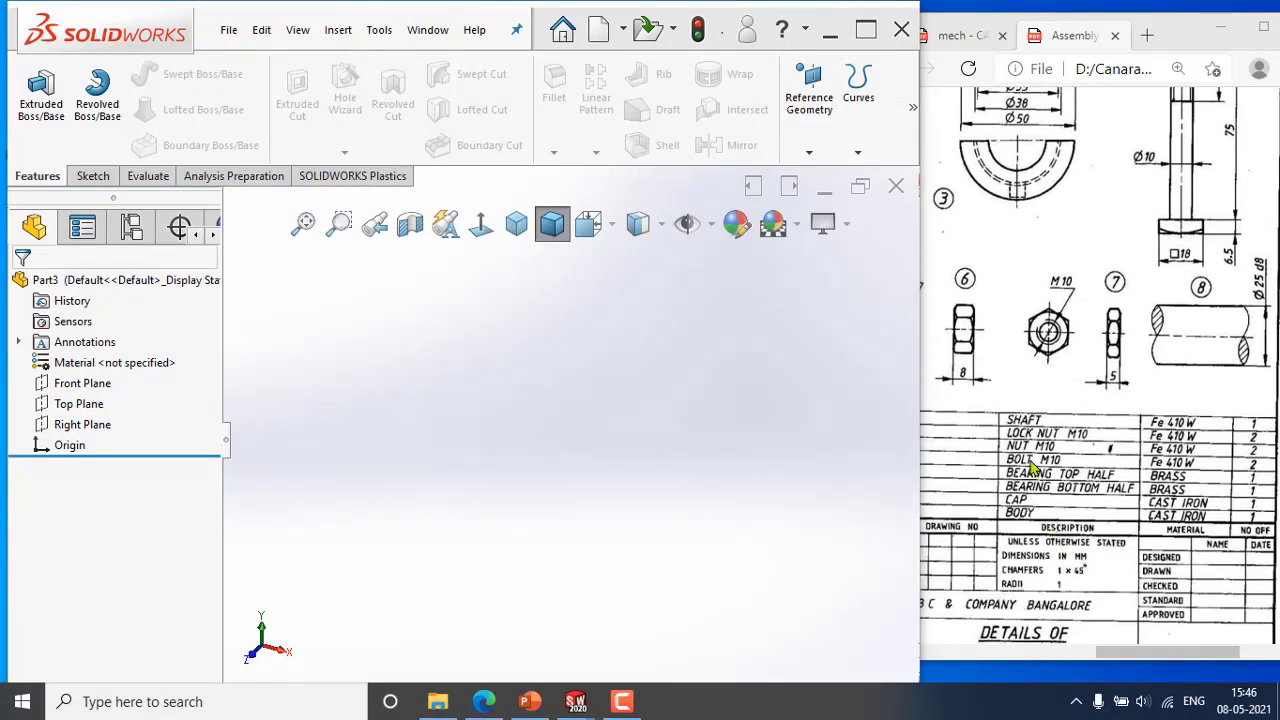
Start an Extruded Boss on the Top Plane and sketch a center rectangle about 57 by 58 mm on the origin for the bolt head.
mouse_move(1135, 652)
mouse_down()
mouse_move(1107, 660)
mouse_move(1131, 658)
mouse_up()
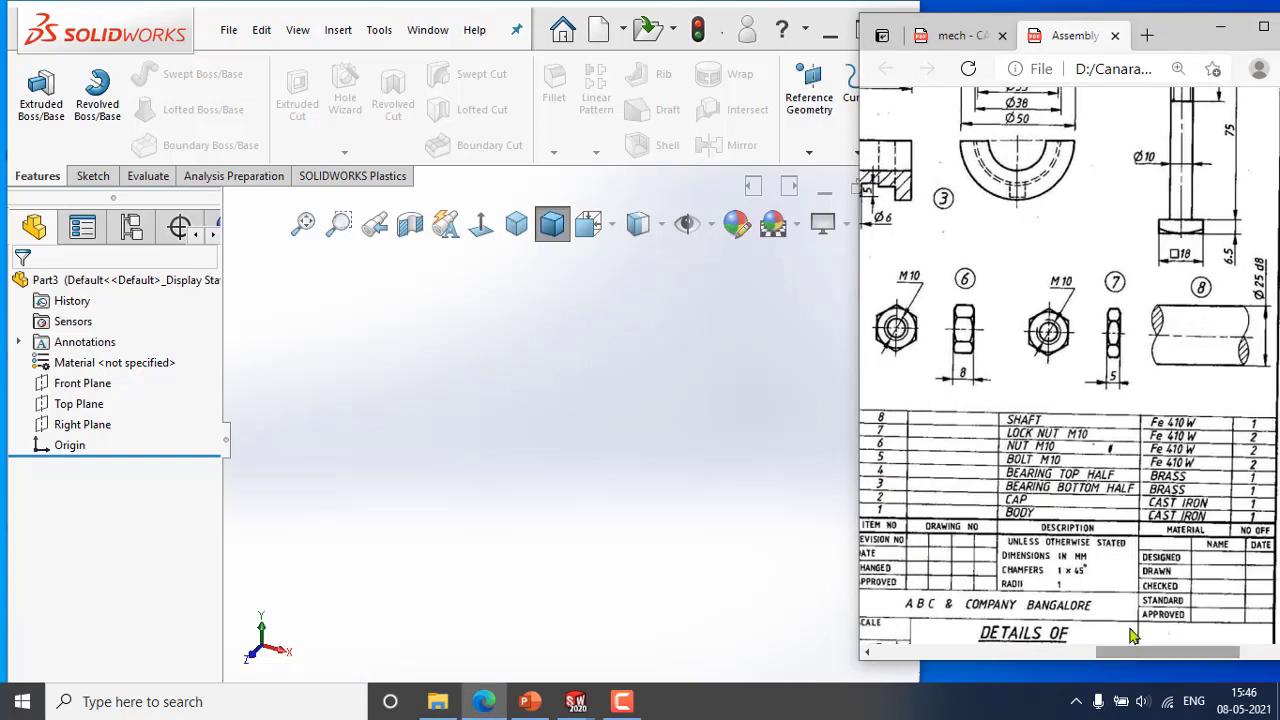
scroll(1148, 462, up, 3)
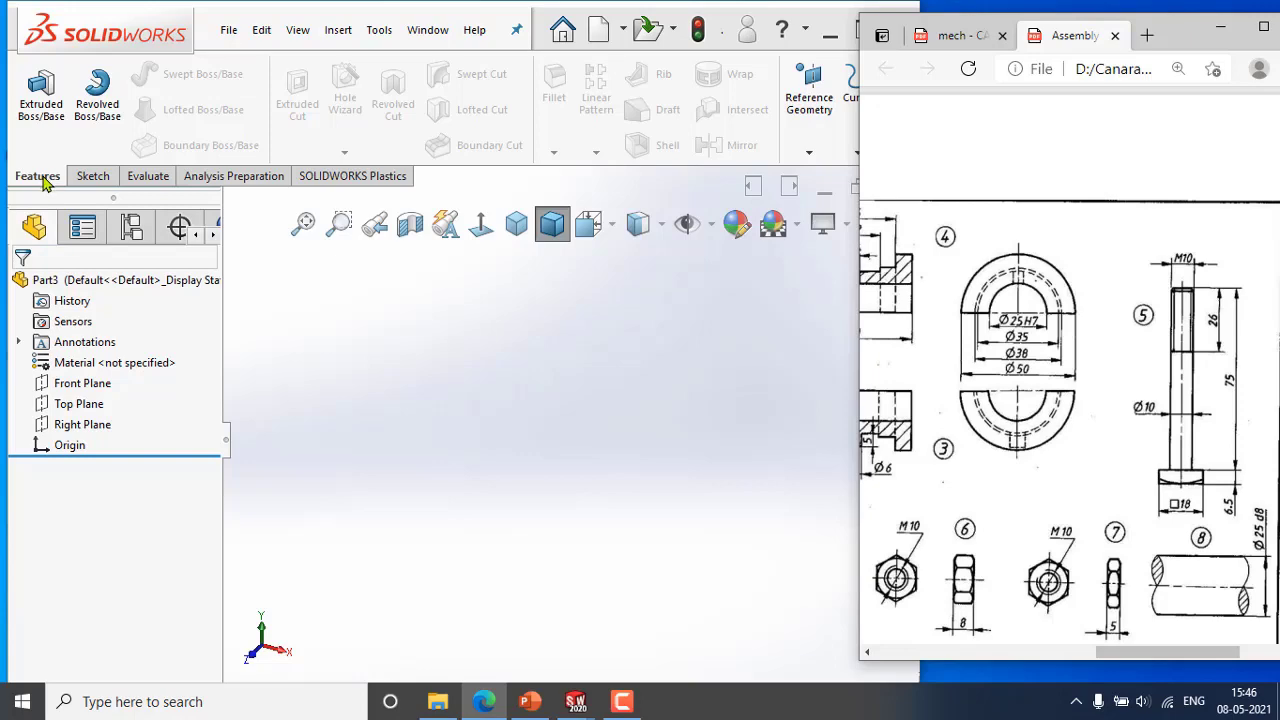
click(44, 108)
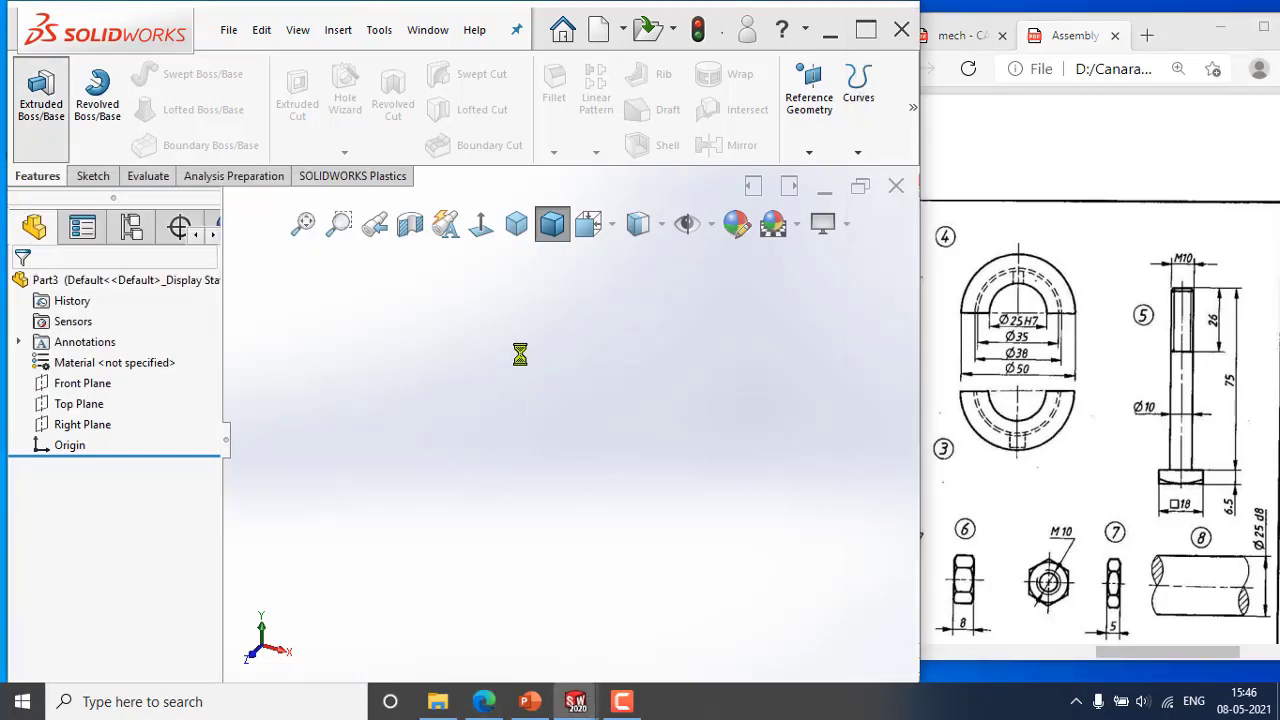
click(328, 436)
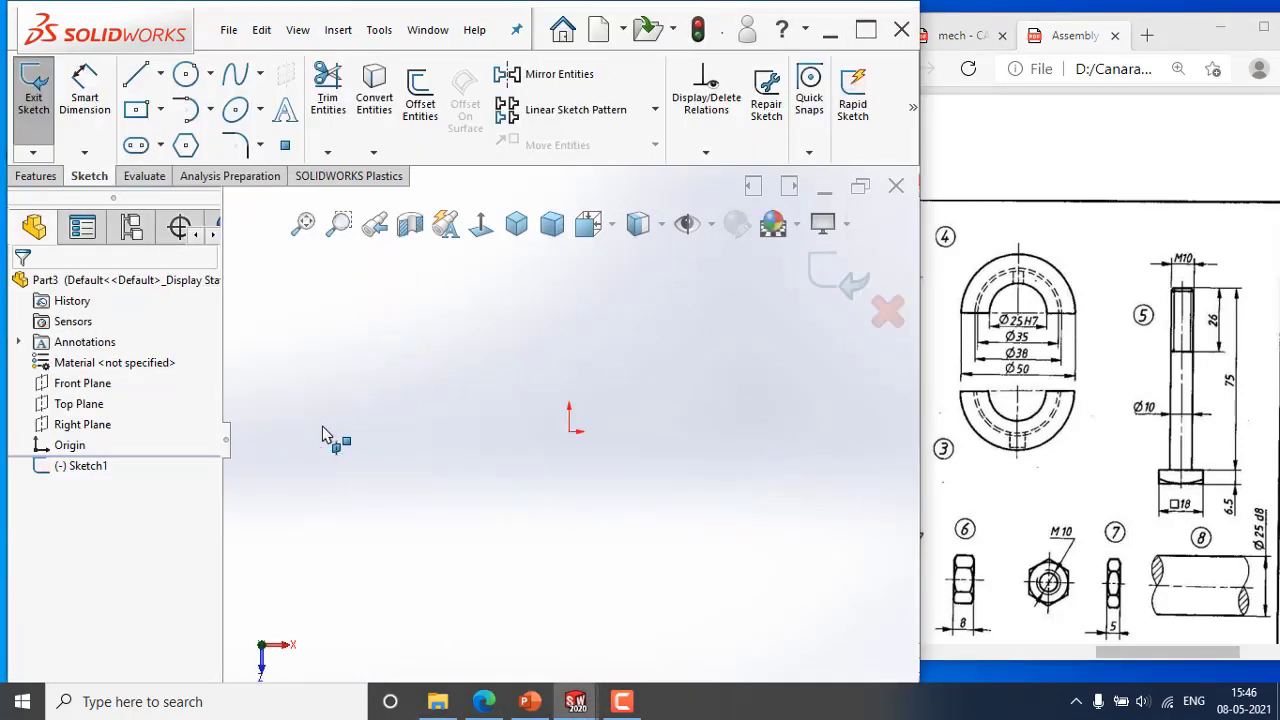
click(160, 109)
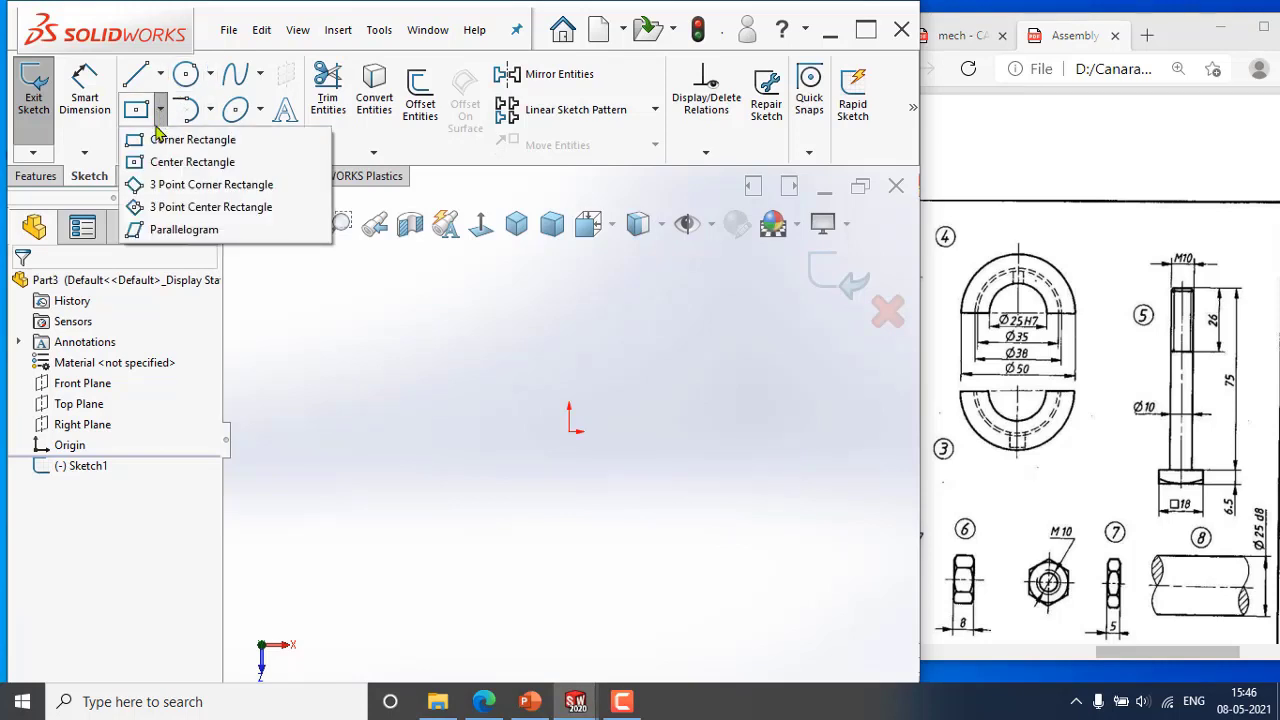
click(140, 163)
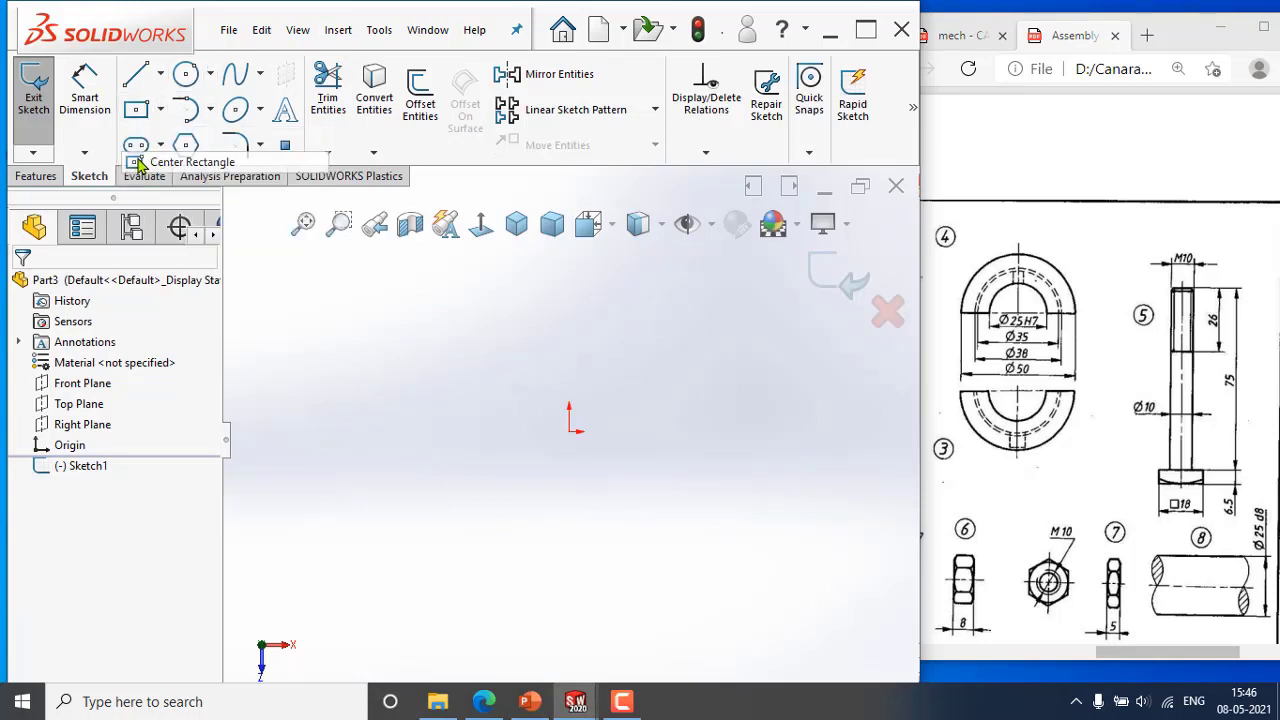
click(569, 431)
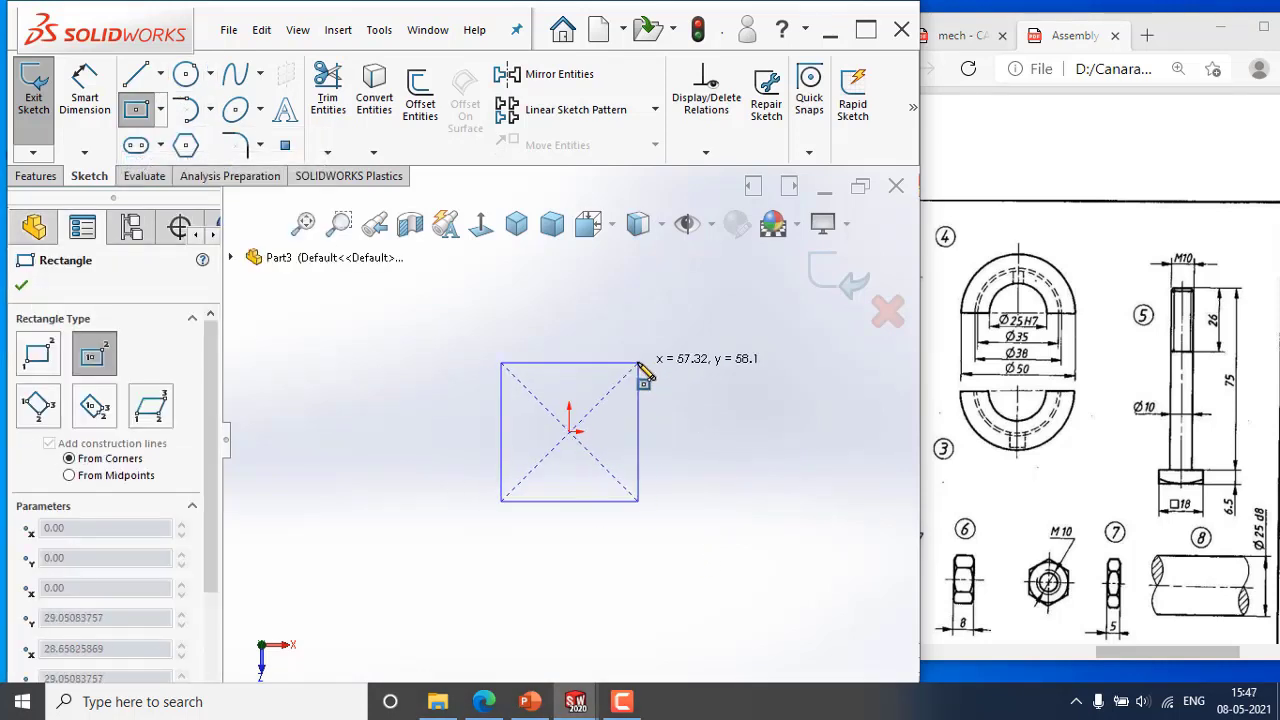
click(638, 363)
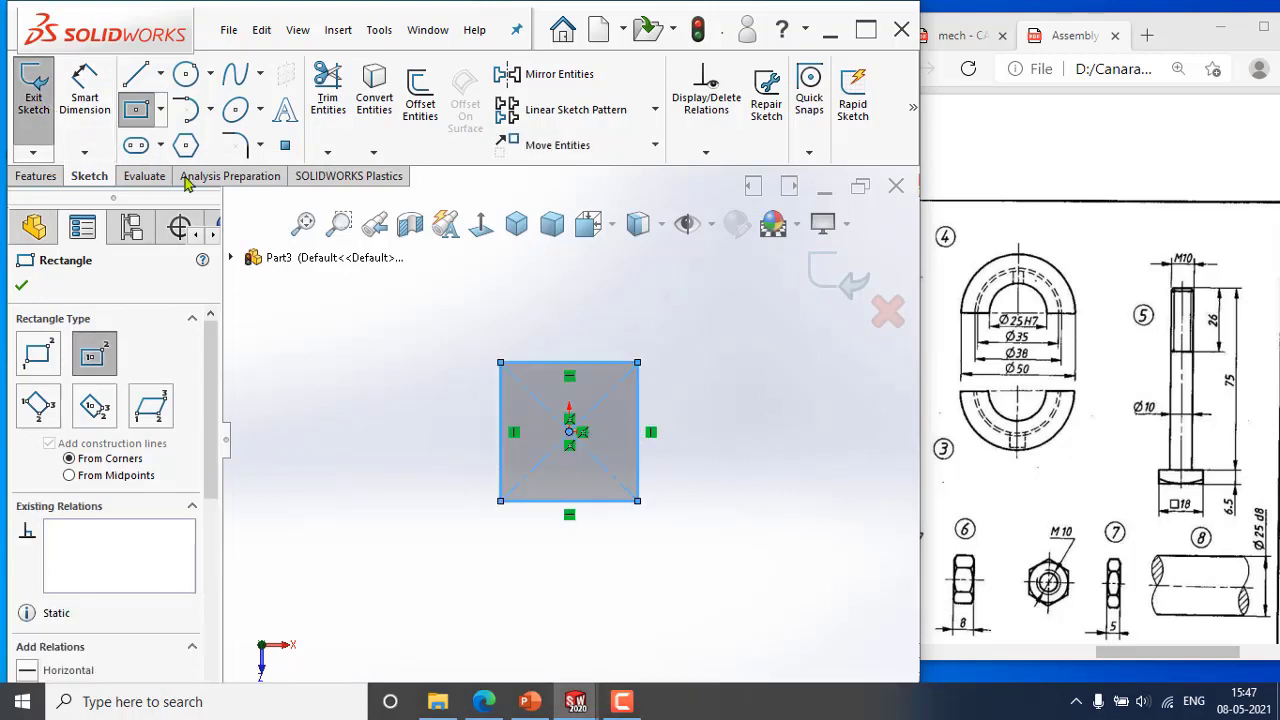
Dimension the rectangle's height and width to 18 mm each.
click(84, 90)
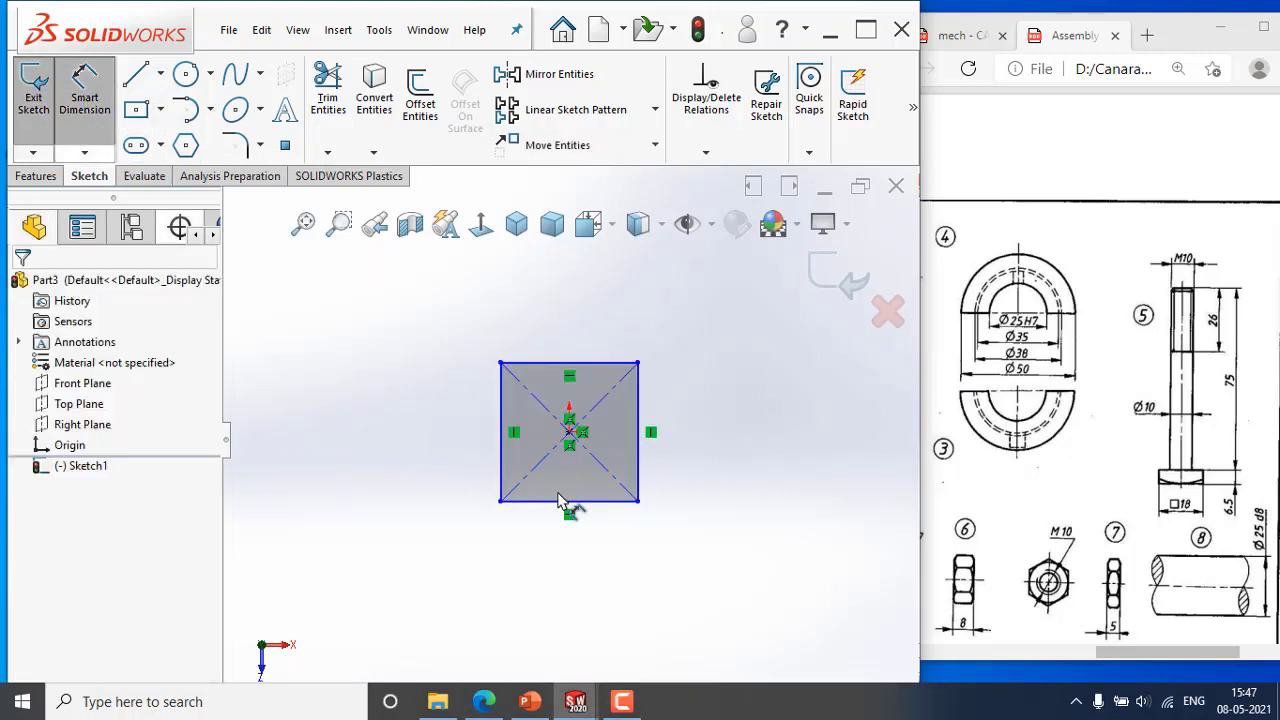
click(672, 468)
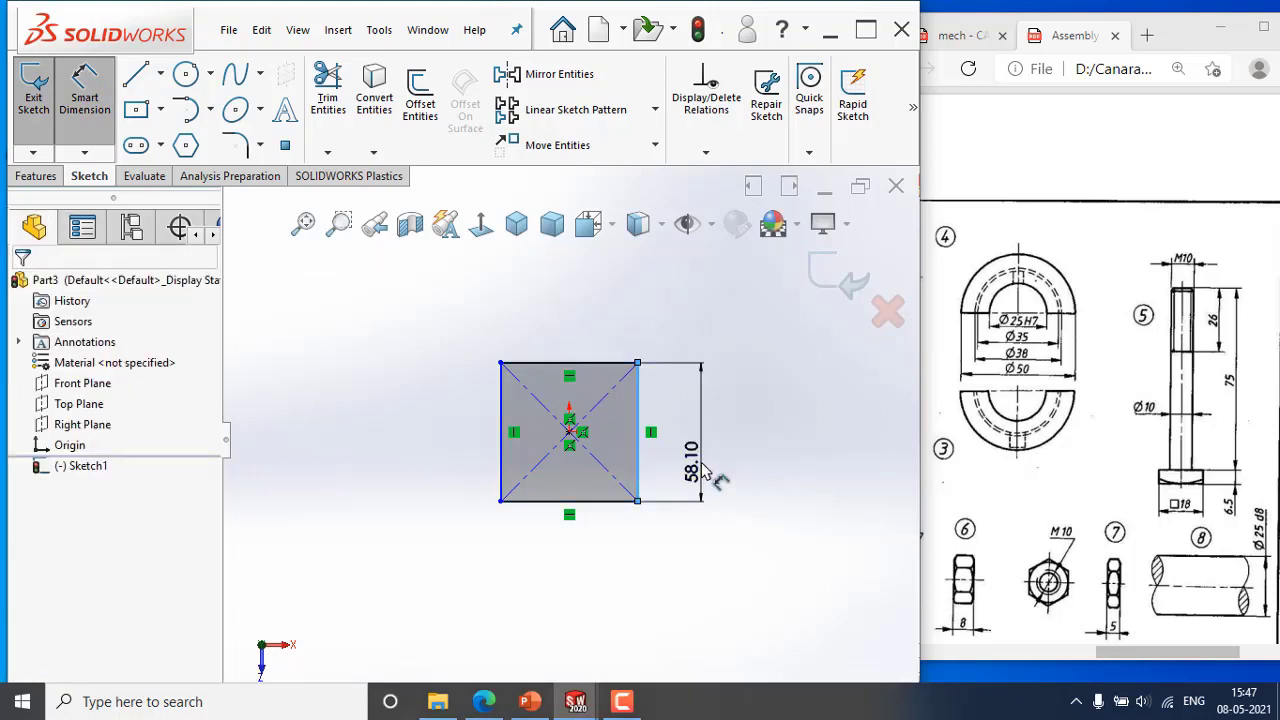
click(702, 470)
text(18)
key(Return)
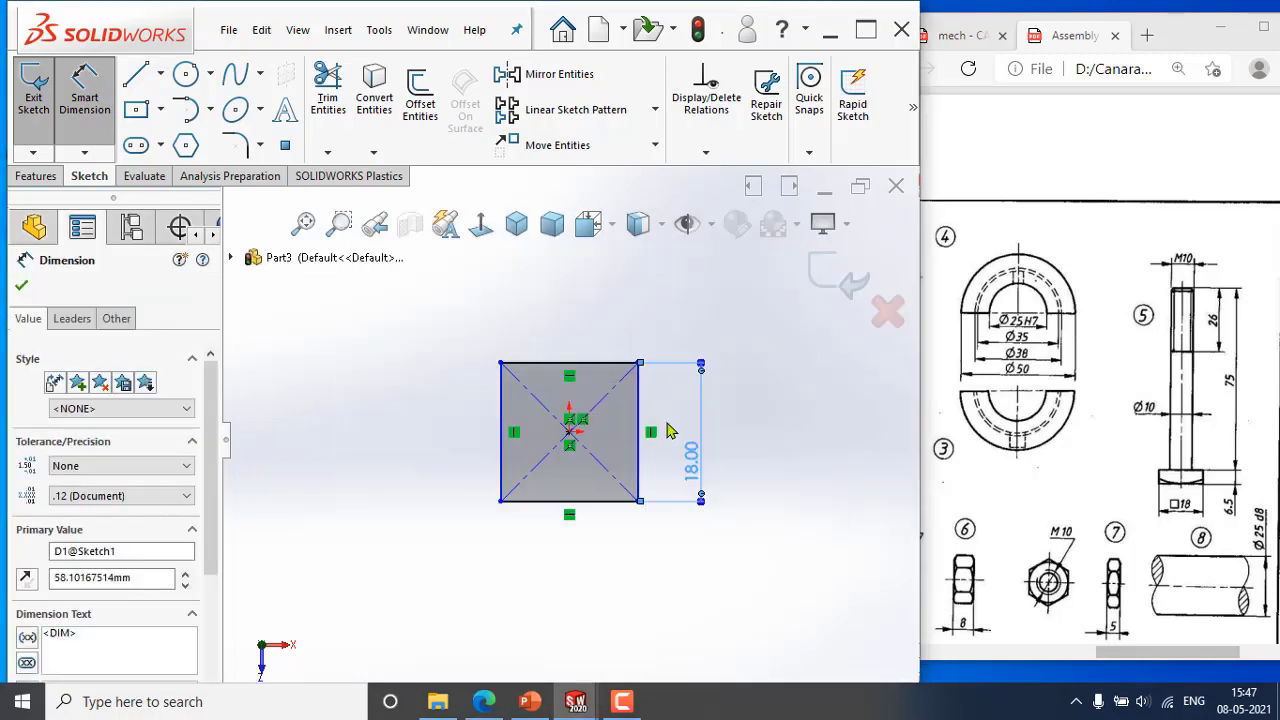
click(585, 362)
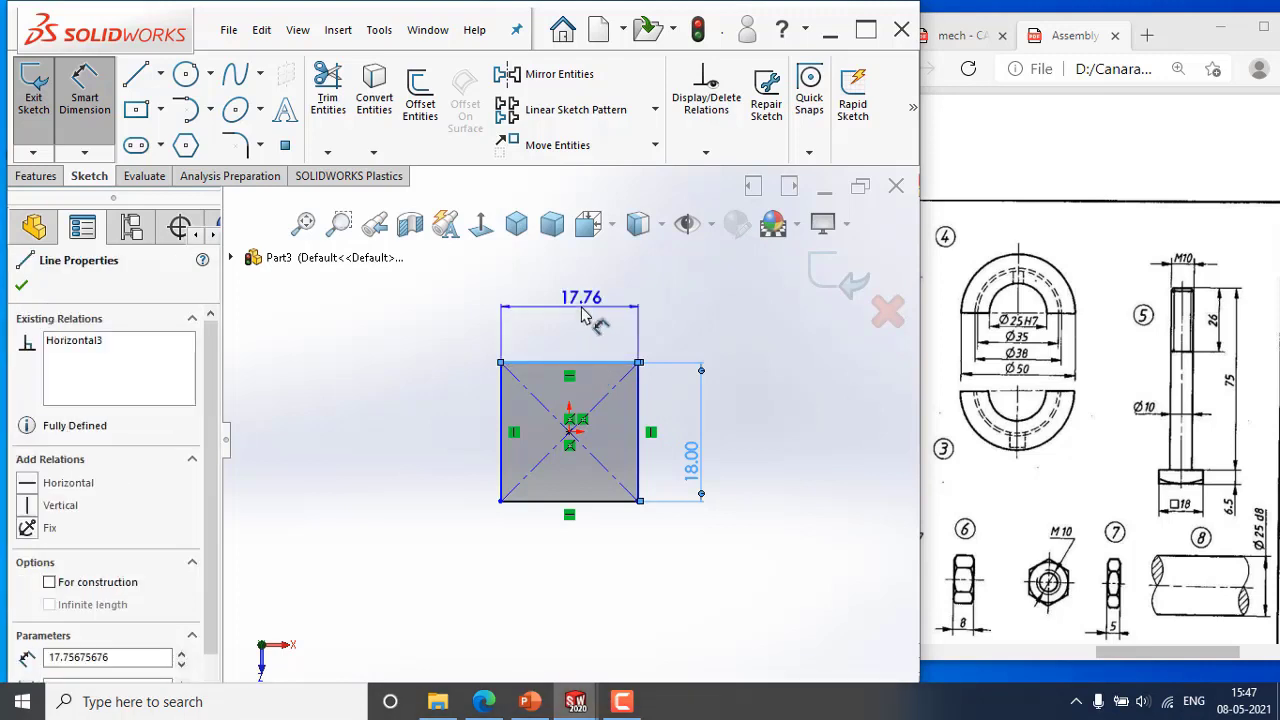
click(585, 315)
text(18)
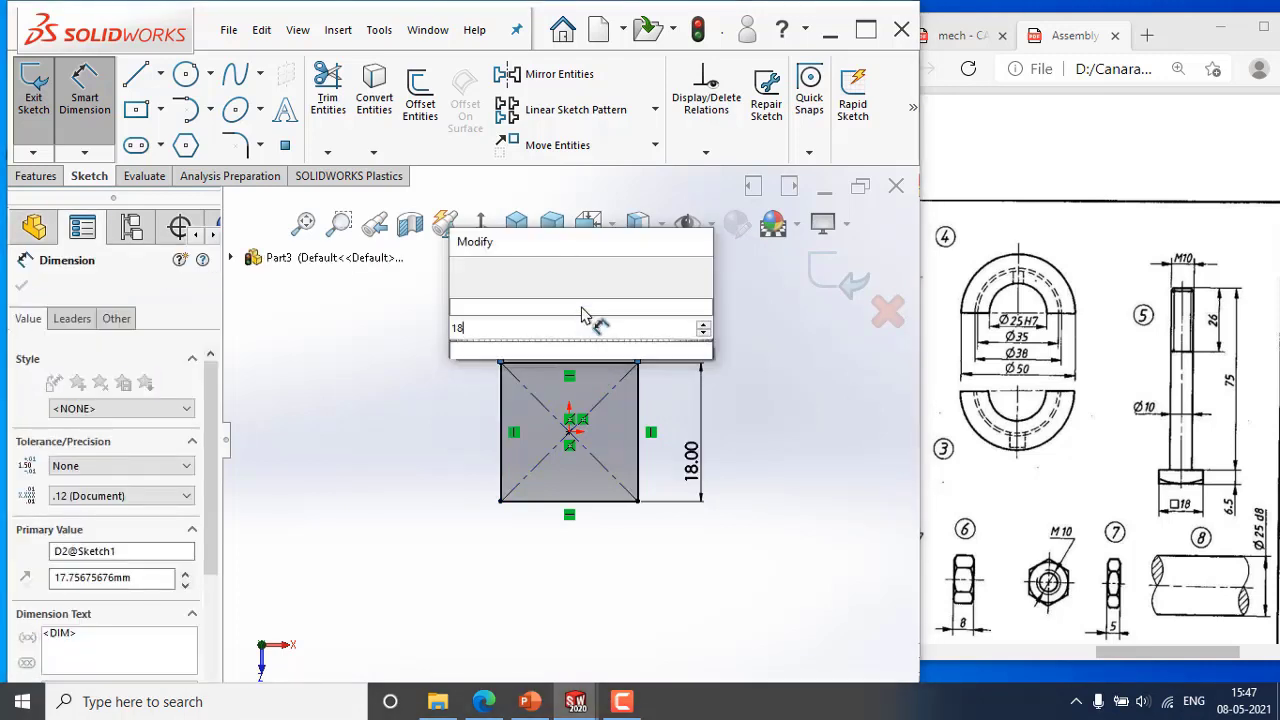
key(Return)
Extrude the square profile as a Blind boss 6.5 mm deep to form the bolt head.
click(786, 438)
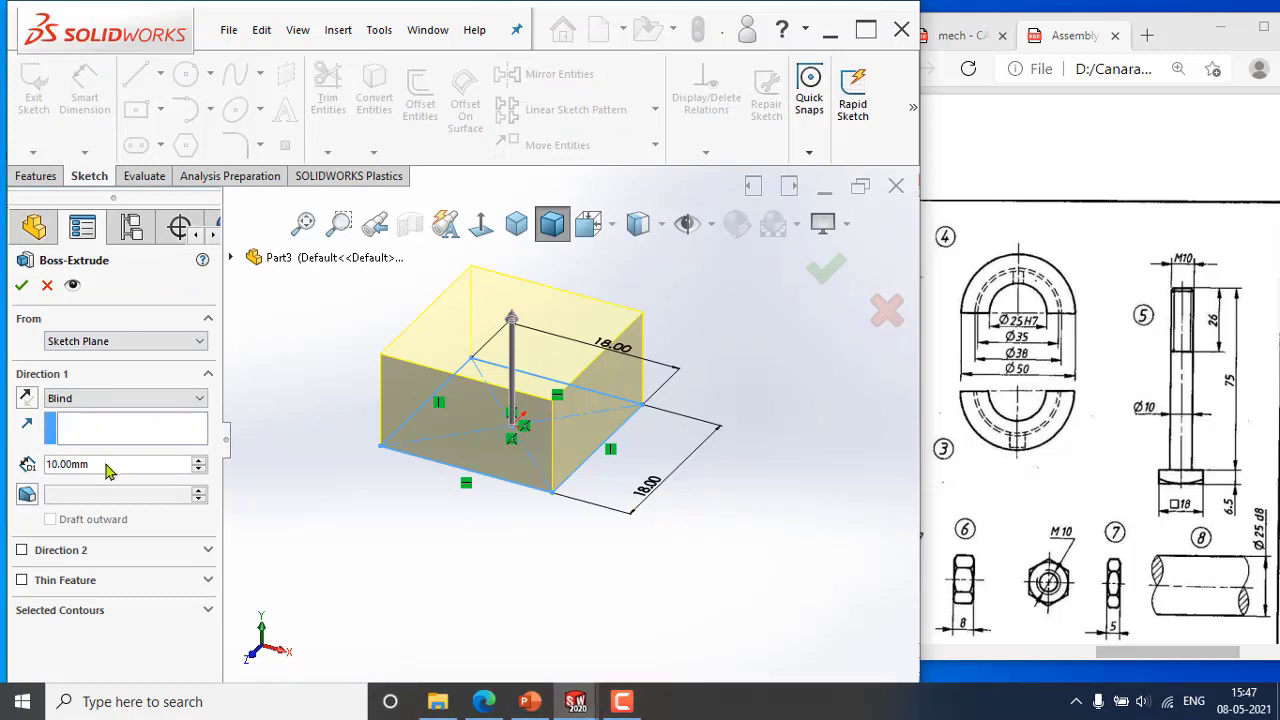
drag(101, 464, 5, 464)
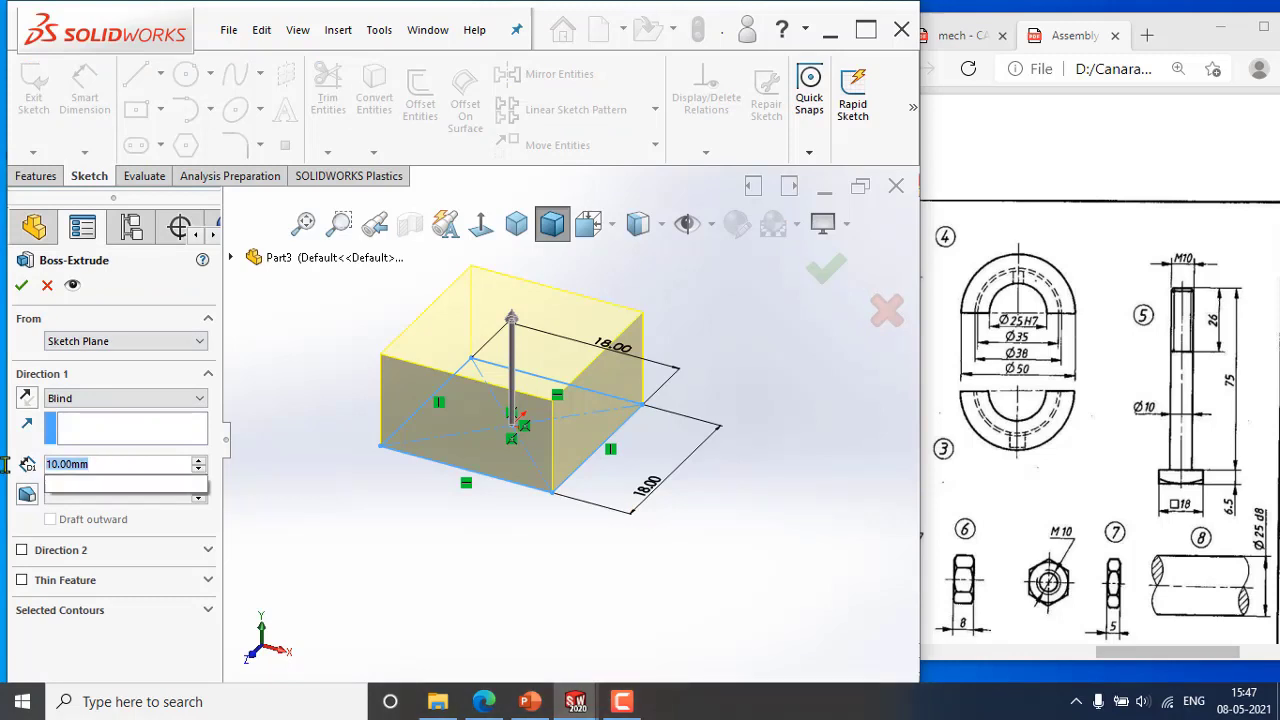
text(6.5)
key(Return)
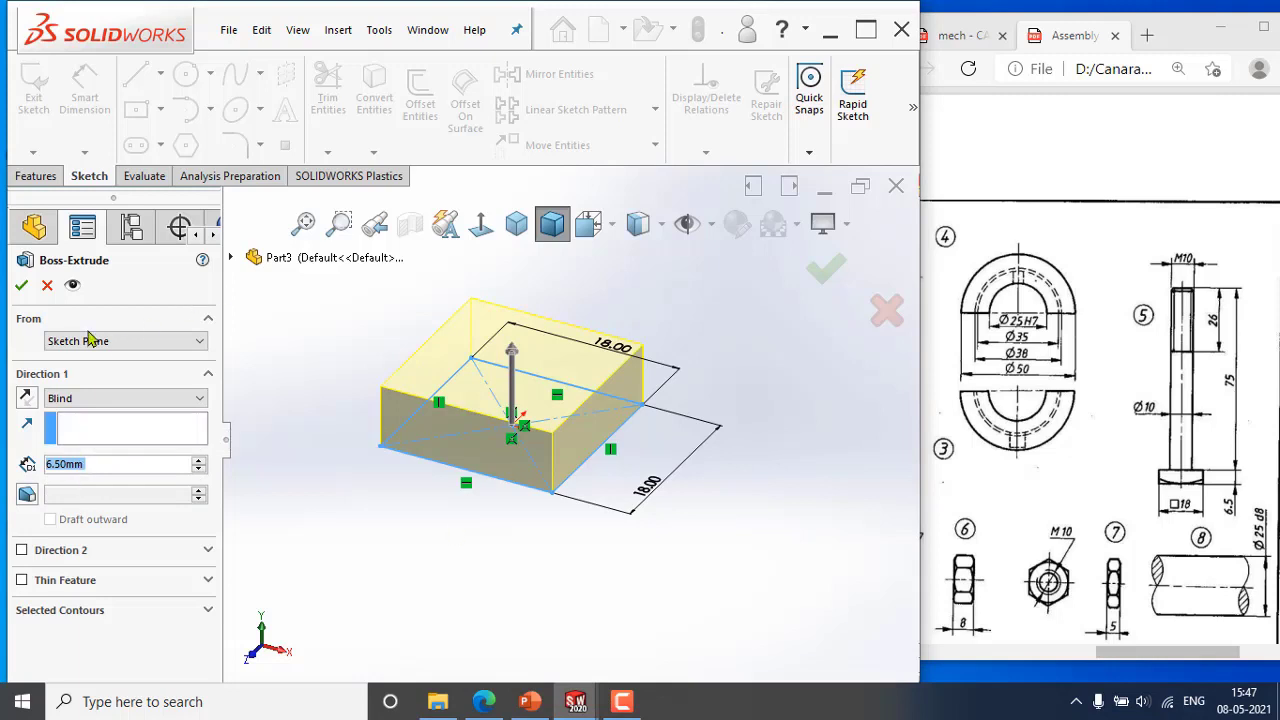
click(21, 285)
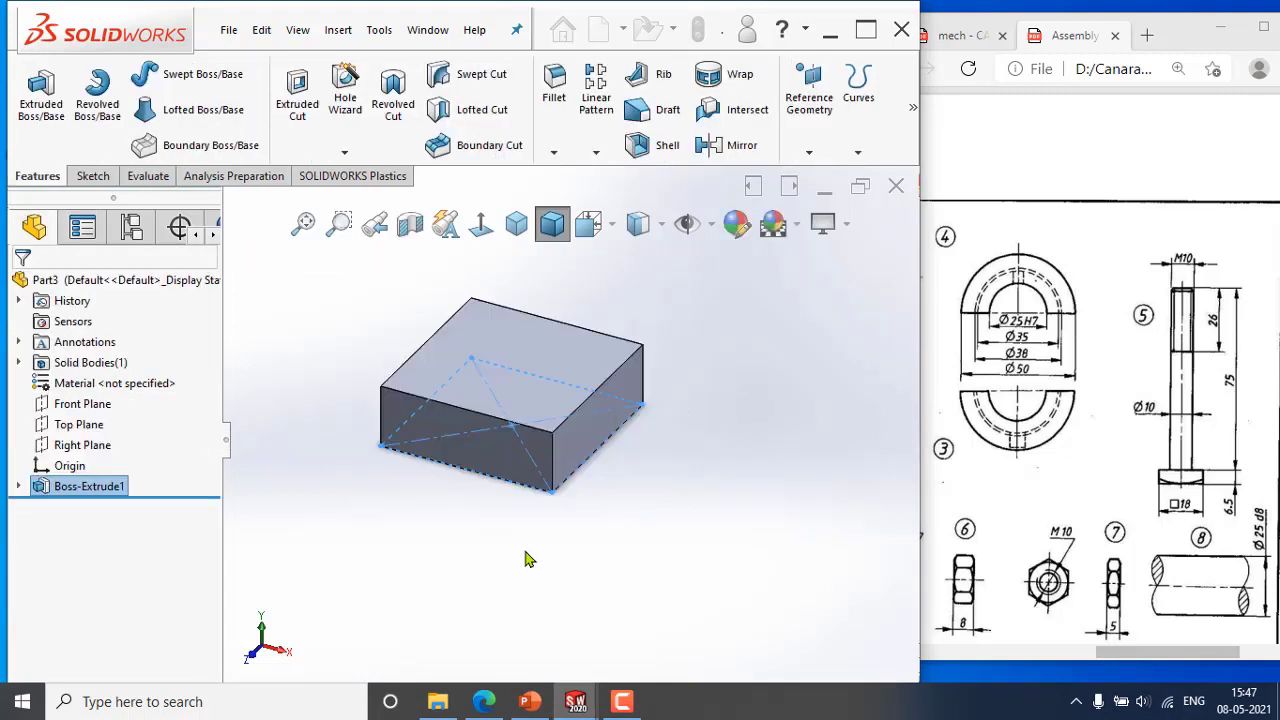
Start another Extruded Boss on the bolt head's upper face and sketch a circle about 9 mm in diameter centred on the origin.
click(41, 95)
click(520, 378)
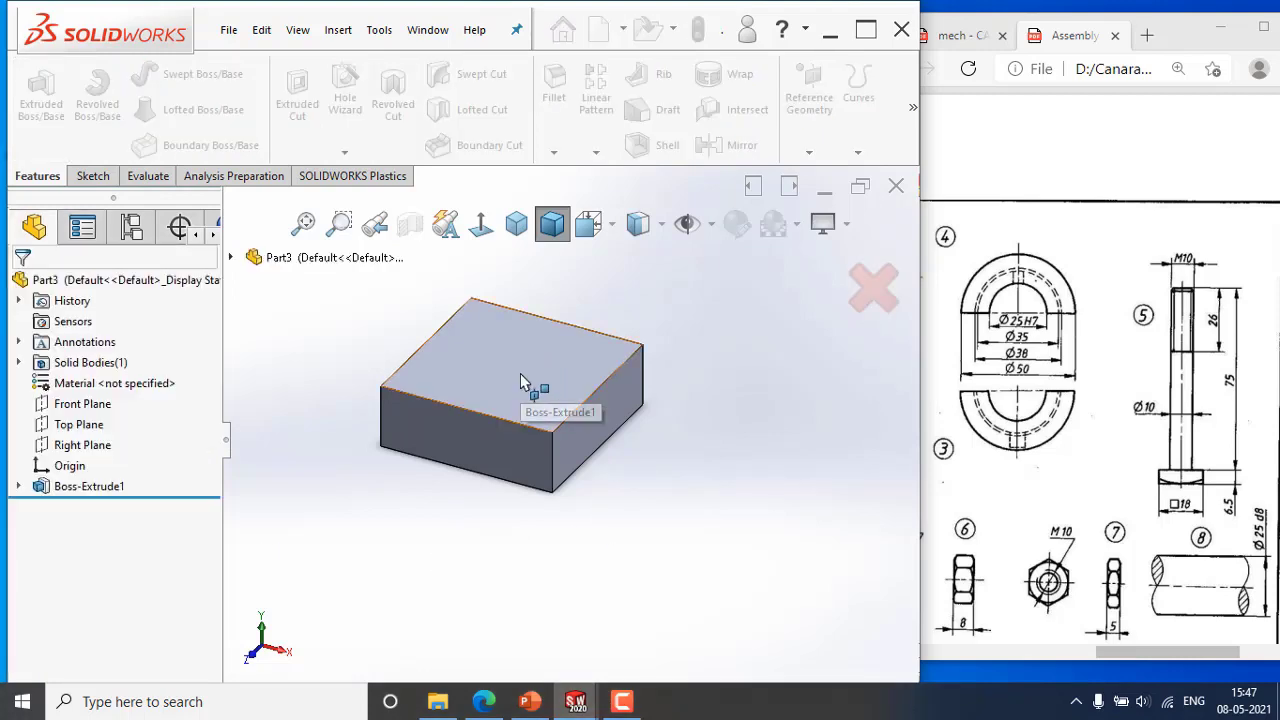
click(476, 229)
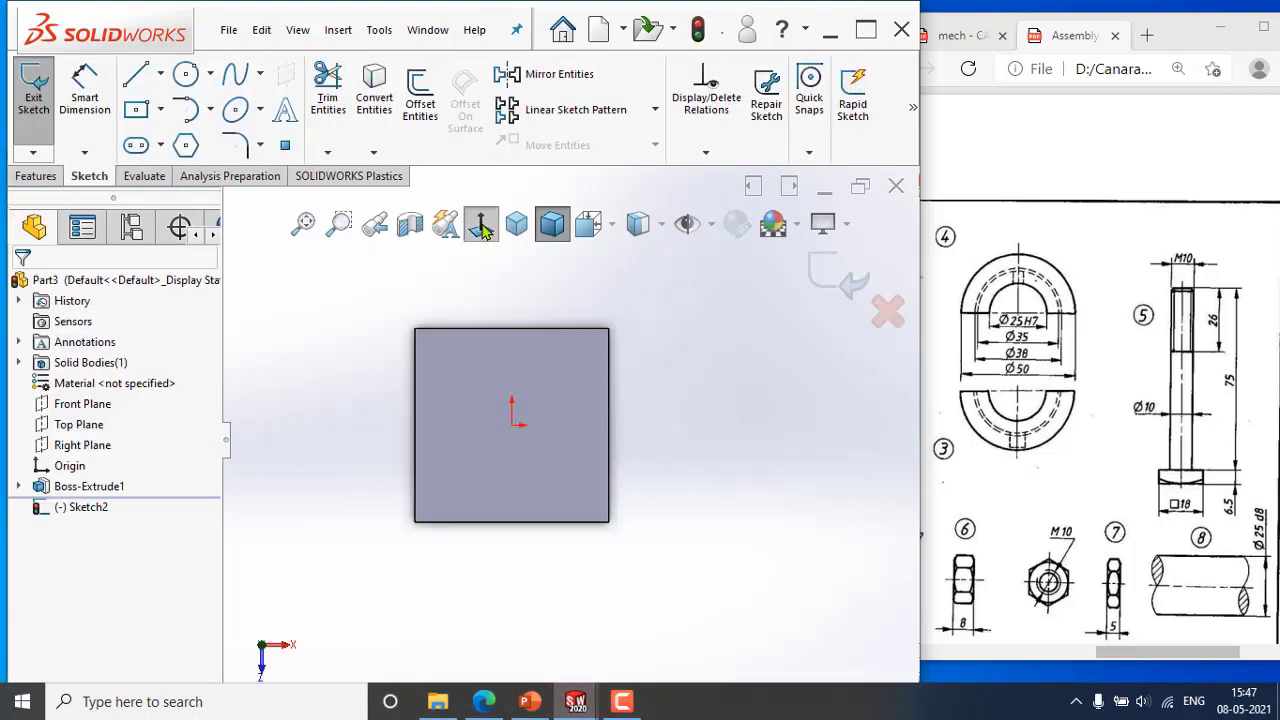
click(185, 74)
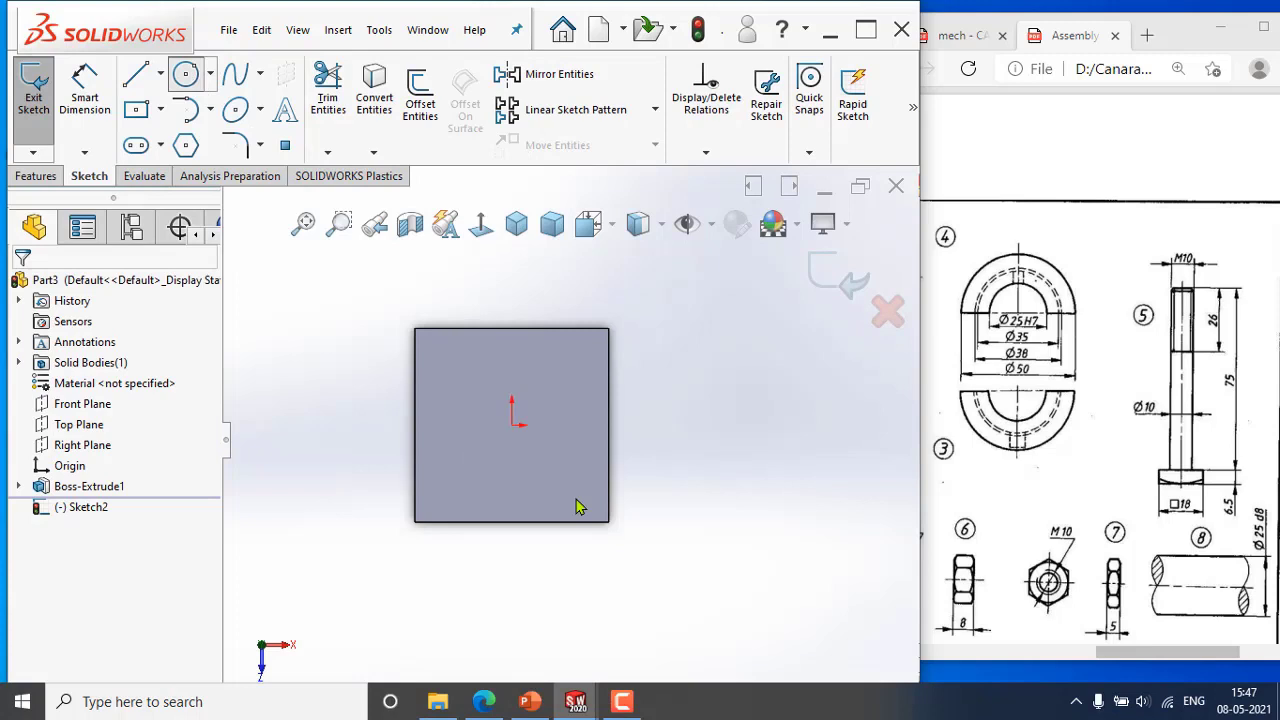
click(512, 425)
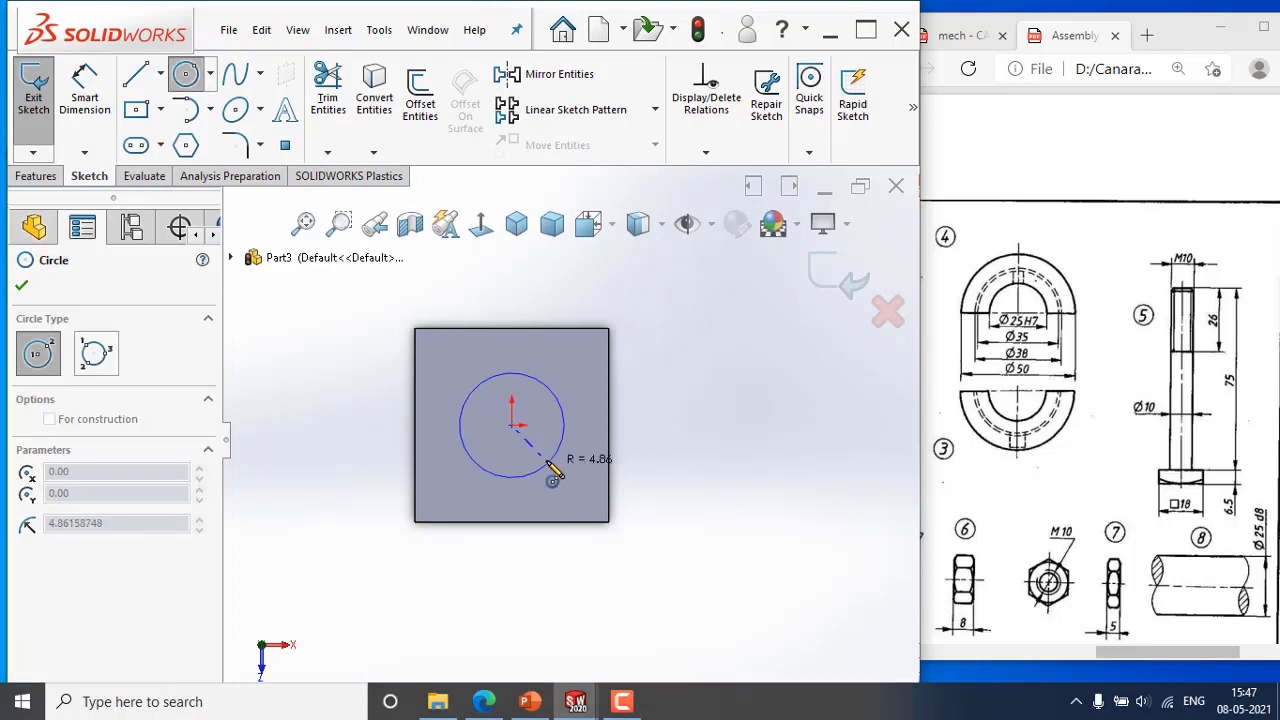
click(553, 470)
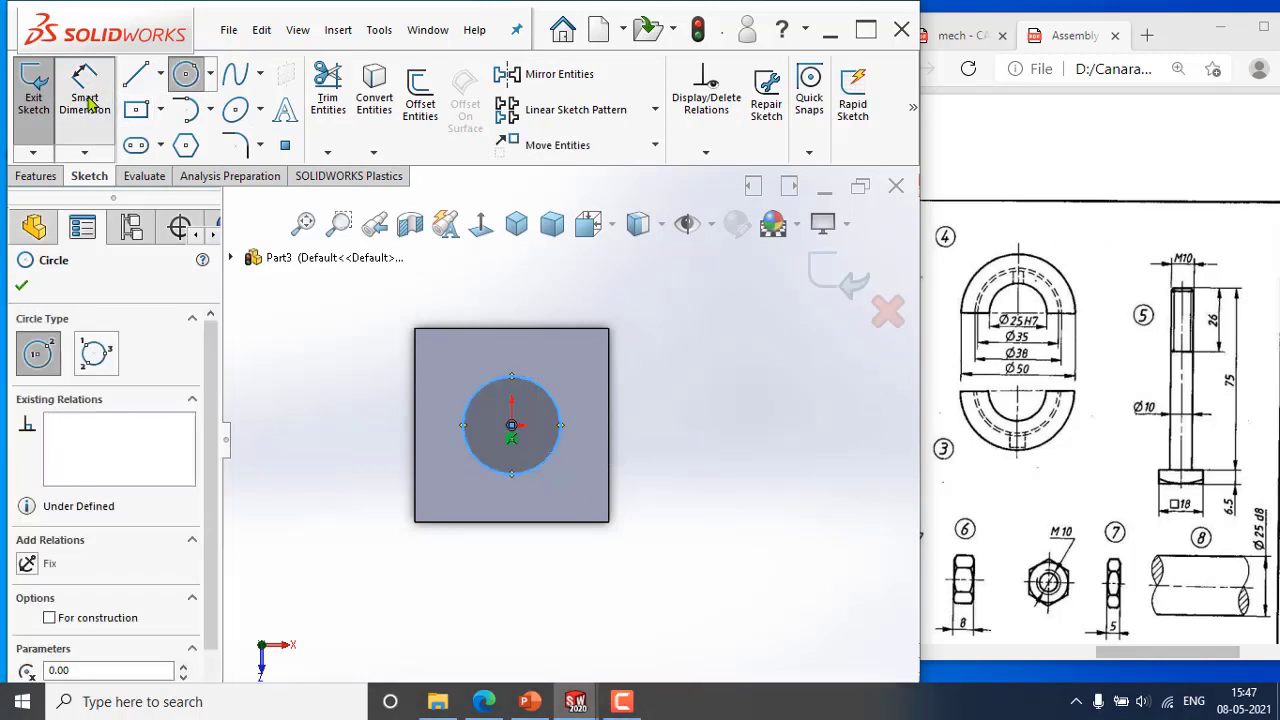
Dimension the circle's diameter to 10 mm.
key(Escape)
click(555, 404)
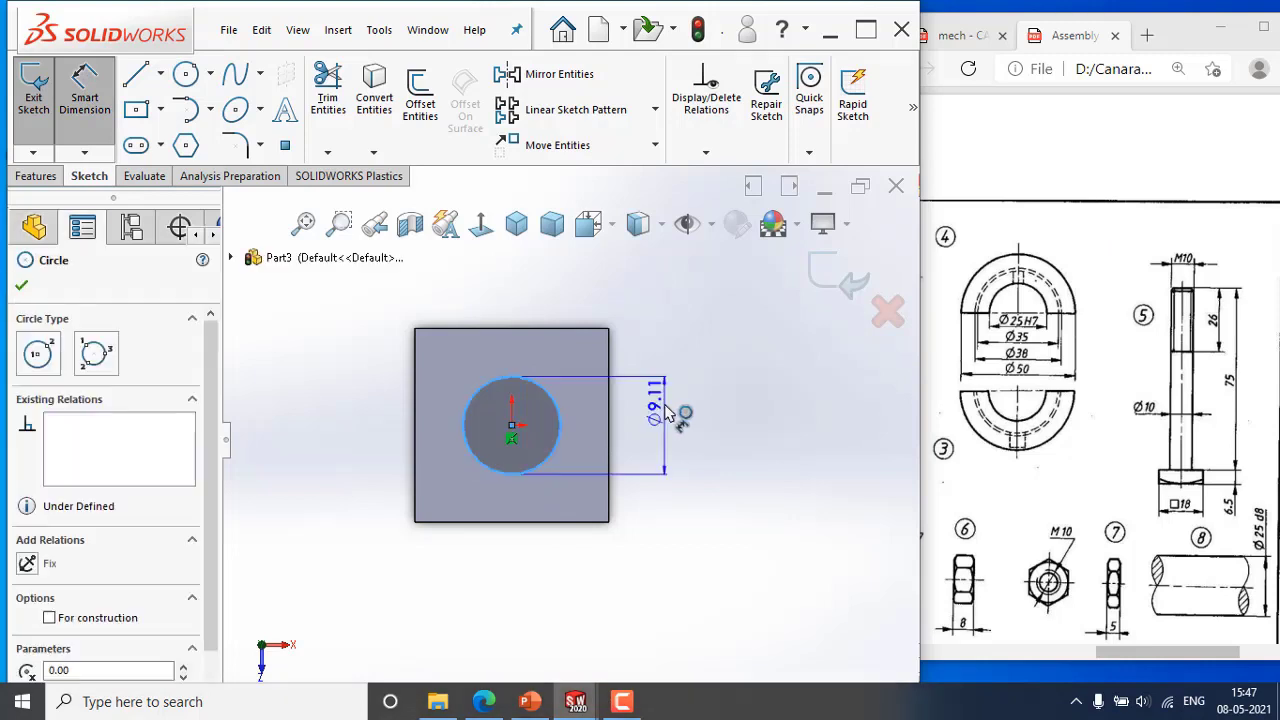
click(670, 418)
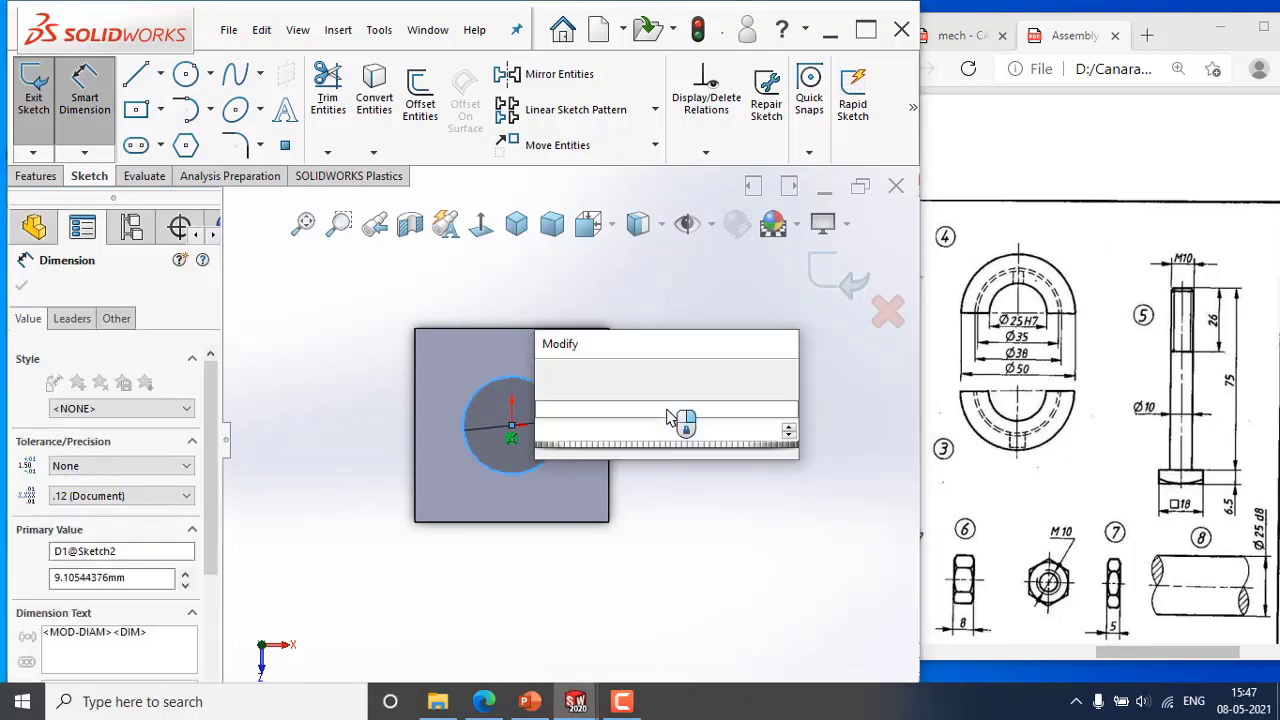
text(10)
key(Return)
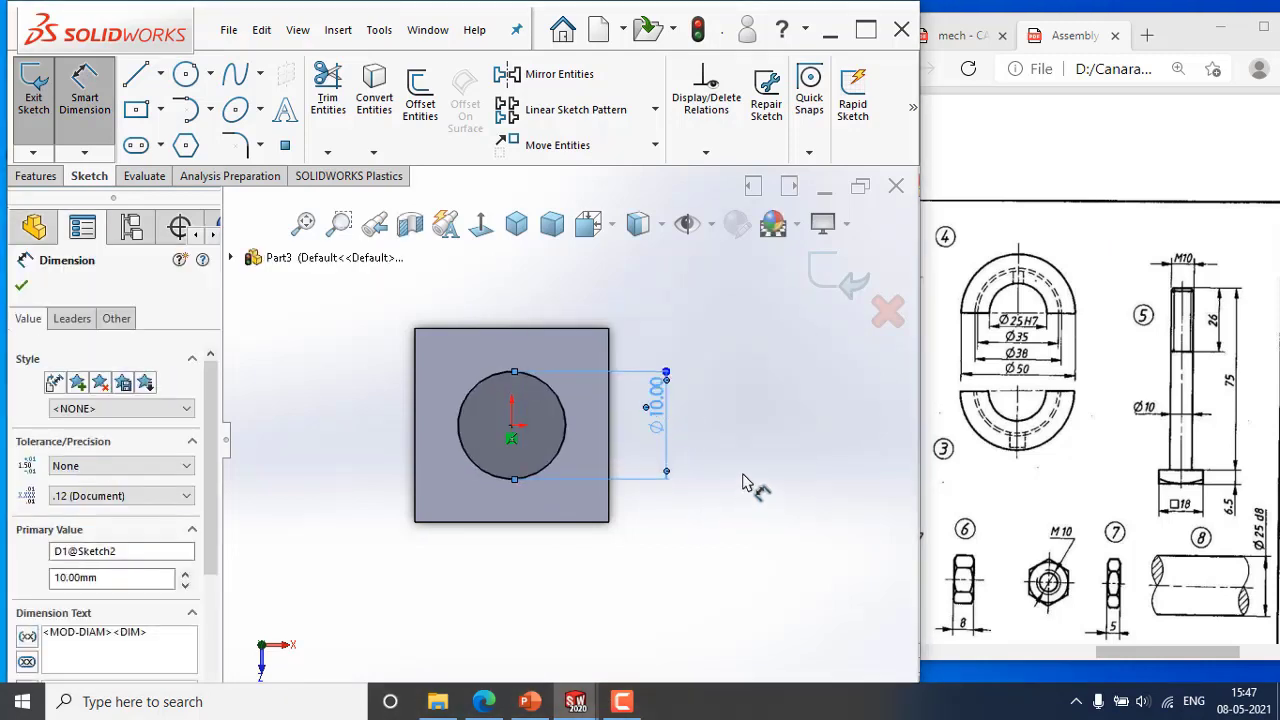
Extrude the circle as a Blind boss 75 mm long, merged with the head, to form the bolt shank.
click(750, 452)
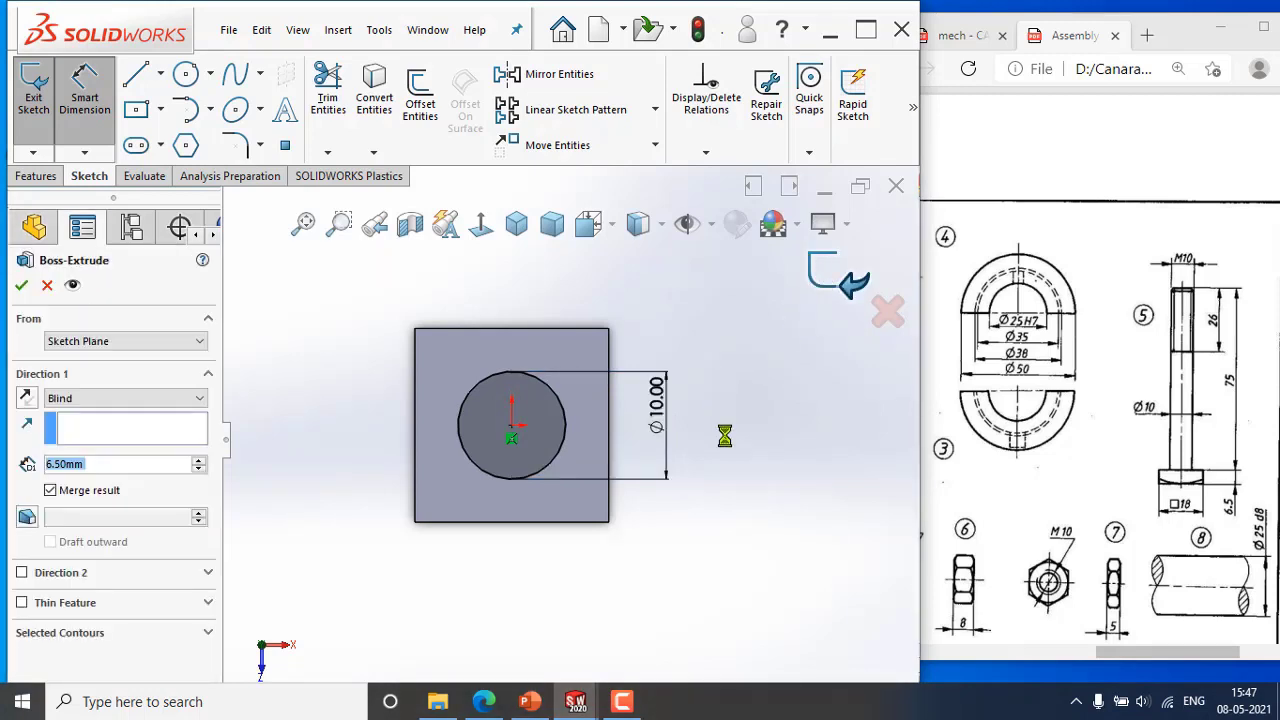
scroll(590, 322, up, 2)
middle_drag(641, 300, 555, 342)
scroll(555, 342, down, 3)
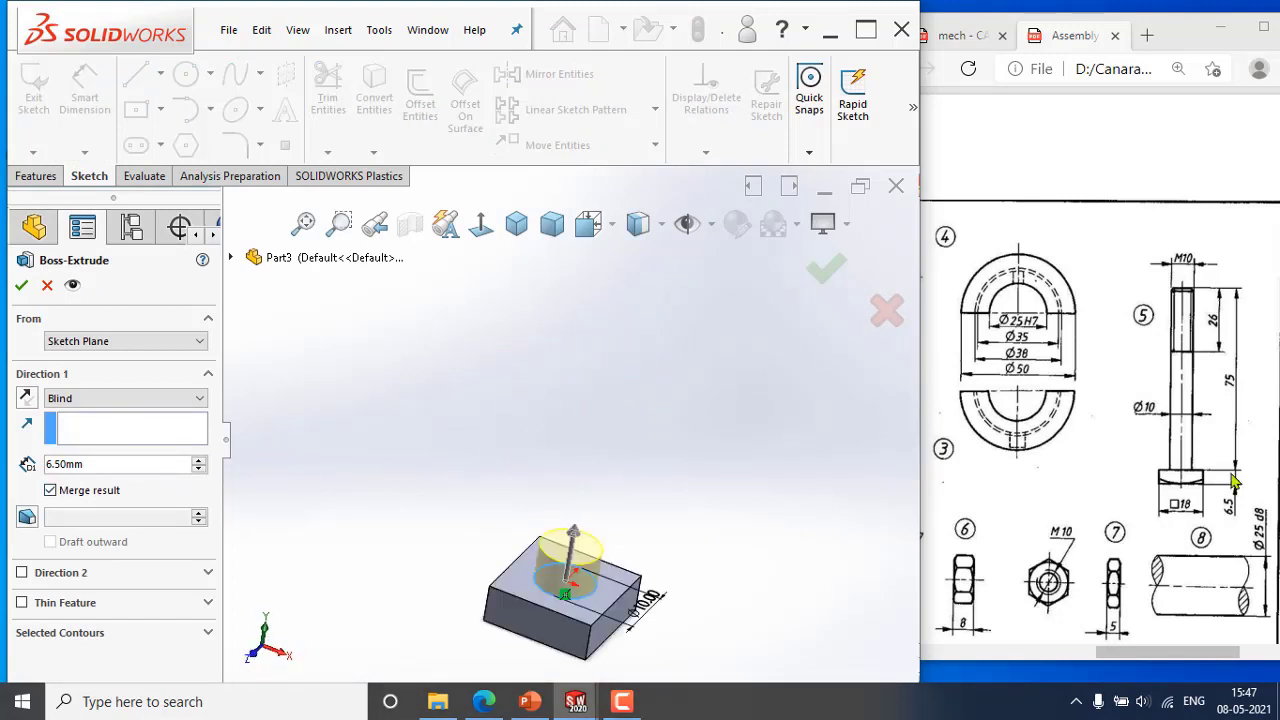
click(96, 466)
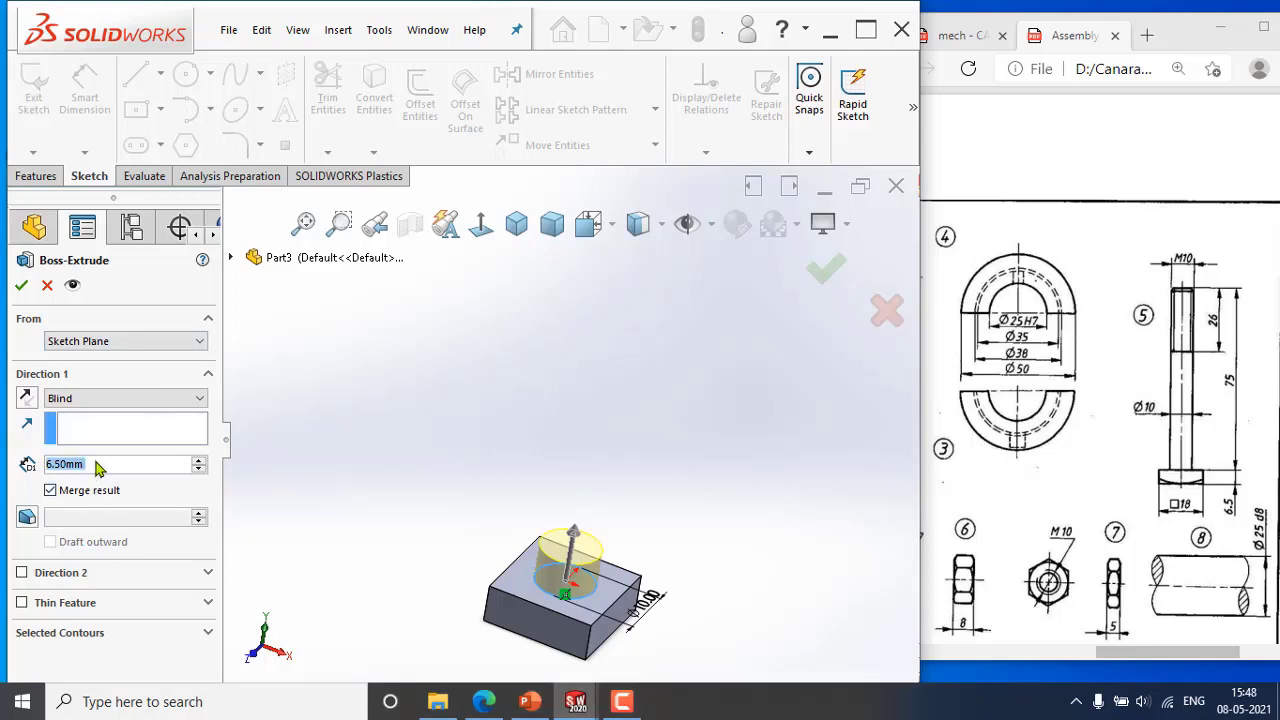
click(96, 466)
drag(94, 461, 41, 462)
text(75)
key(Return)
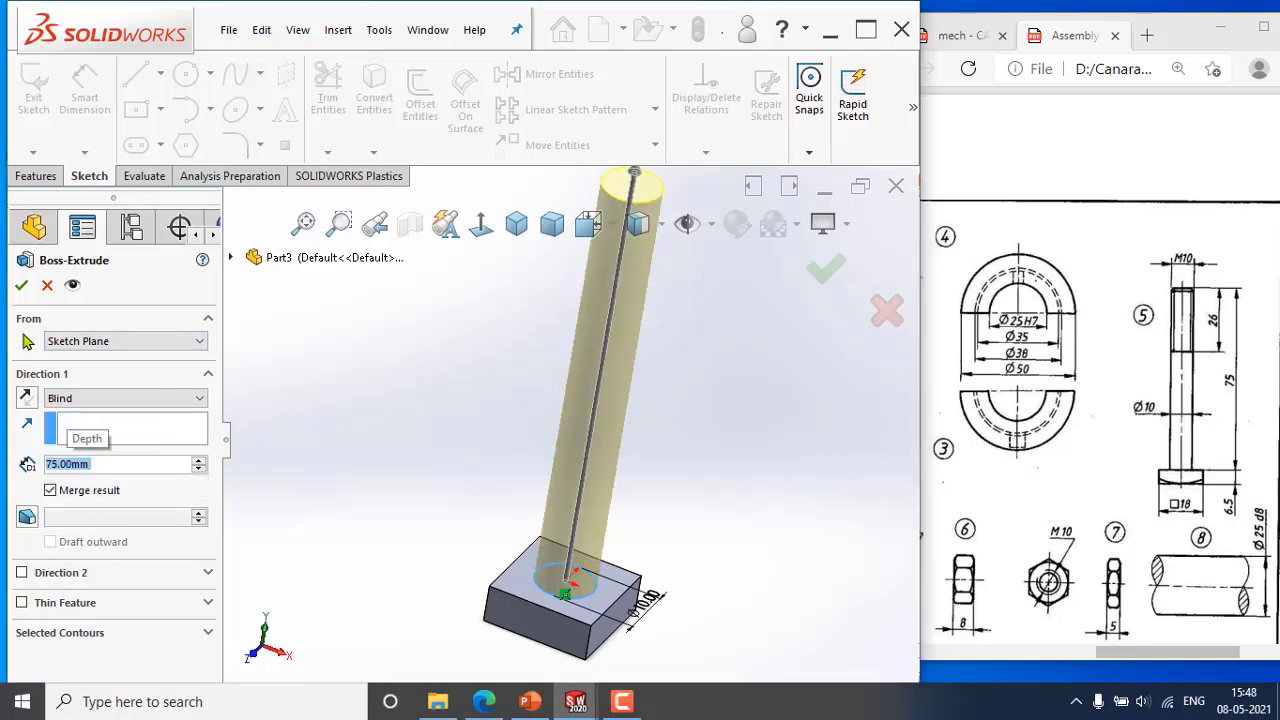
click(21, 286)
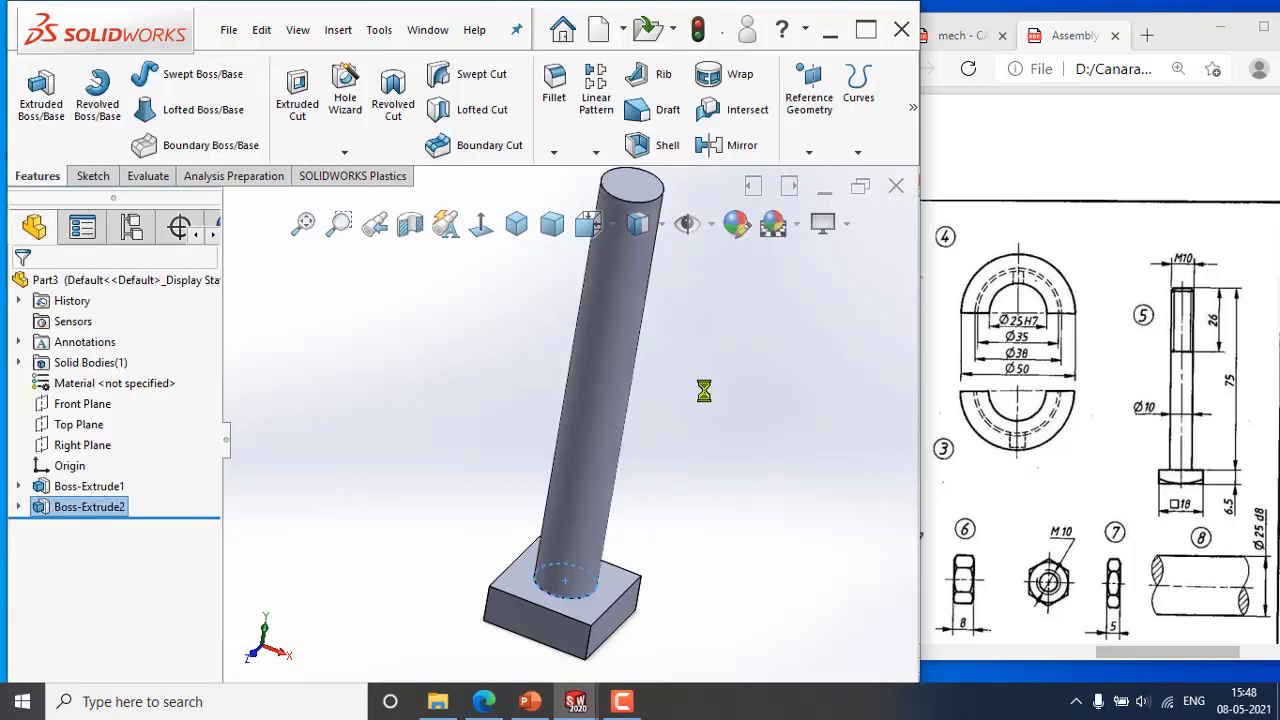
Examine the shank's free end and check the bolt view and general chamfer note on the reference drawing.
scroll(690, 385, up, 4)
scroll(600, 336, down, 5)
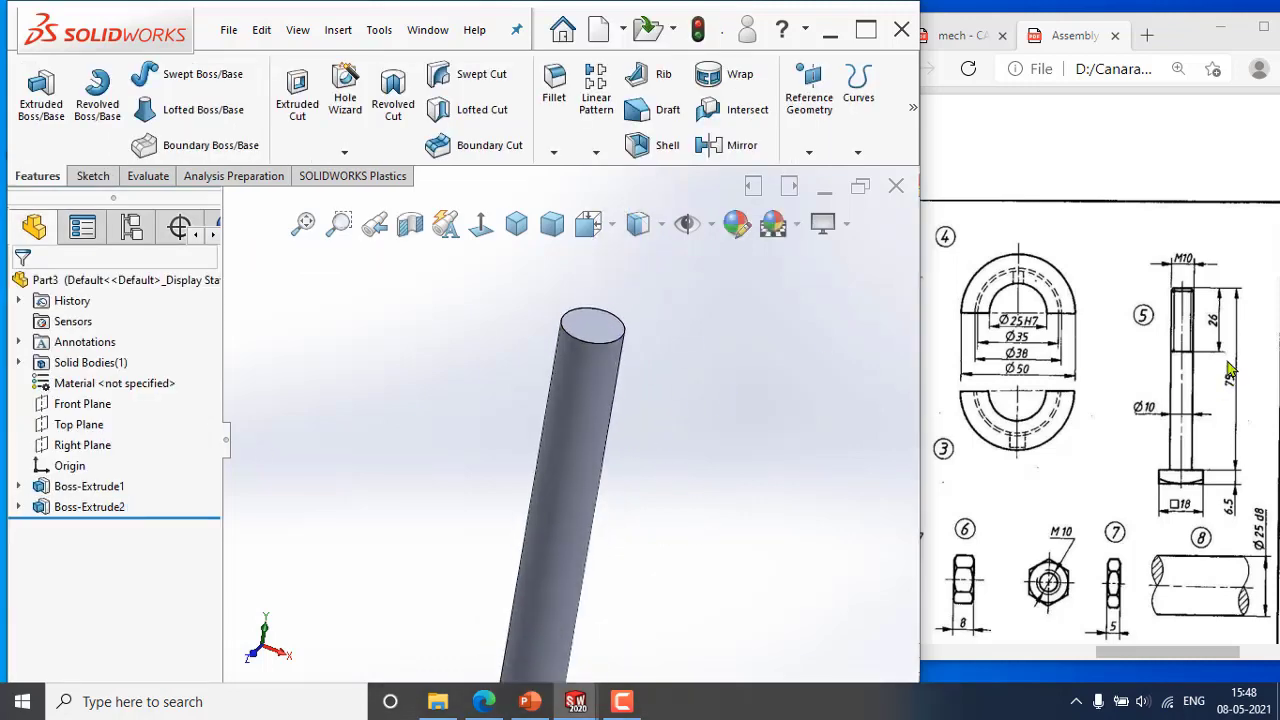
scroll(1207, 307, down, 5)
scroll(1207, 307, up, 5)
mouse_move(1157, 653)
mouse_down()
mouse_move(1089, 658)
mouse_move(1130, 657)
mouse_up()
scroll(1177, 520, down, 4)
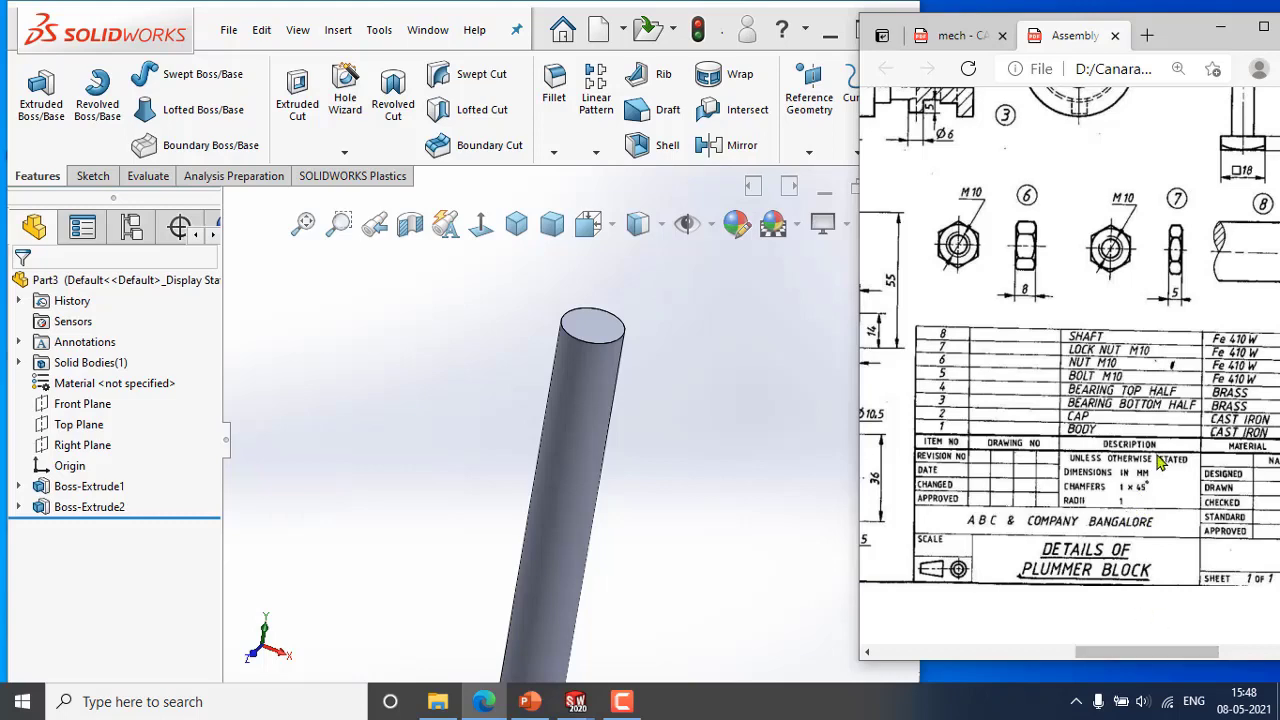
scroll(1160, 520, up, 2)
drag(1155, 657, 1168, 657)
scroll(1144, 515, up, 1)
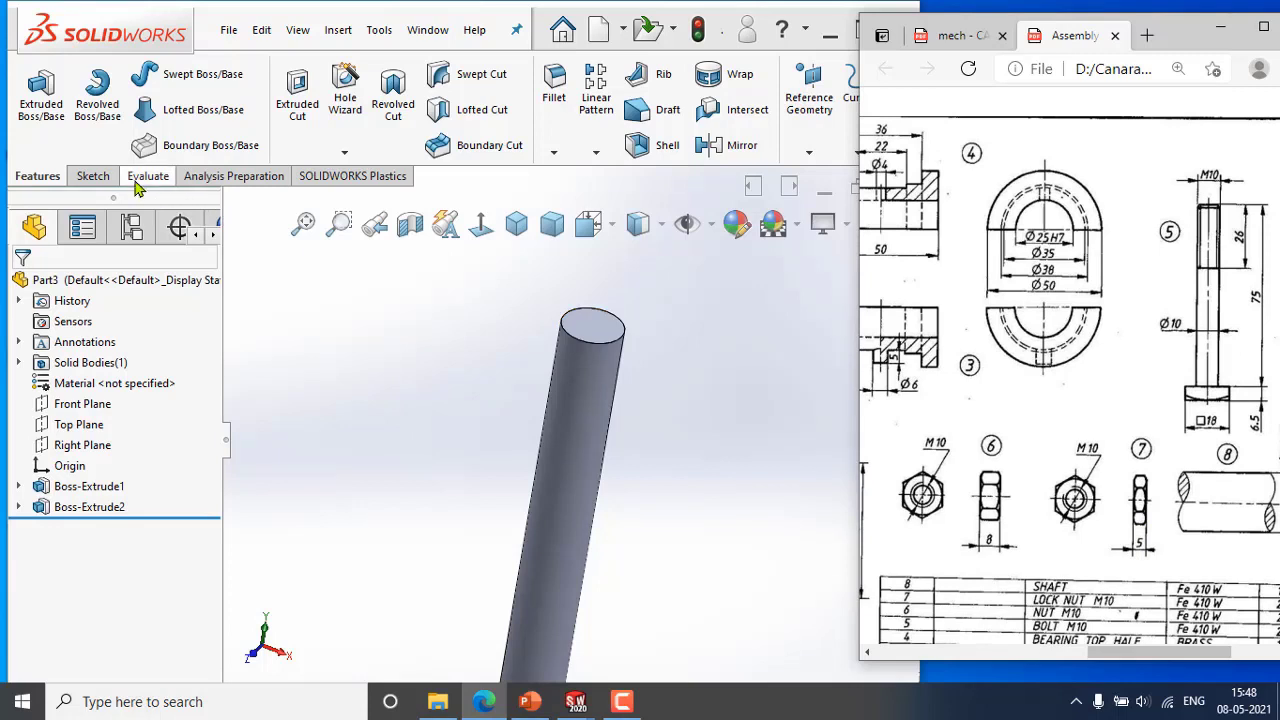
Chamfer the circular edge at the shank's free end with a distance of 1 mm and an angle of 45°.
click(555, 153)
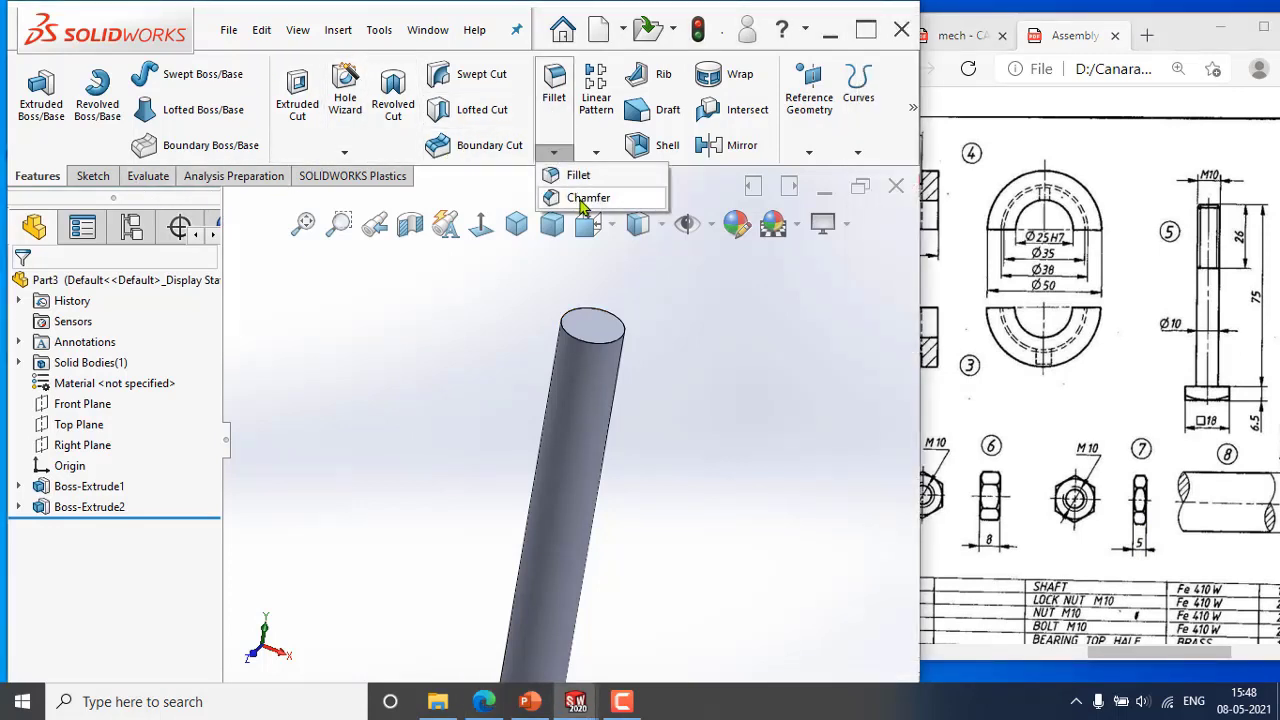
click(587, 199)
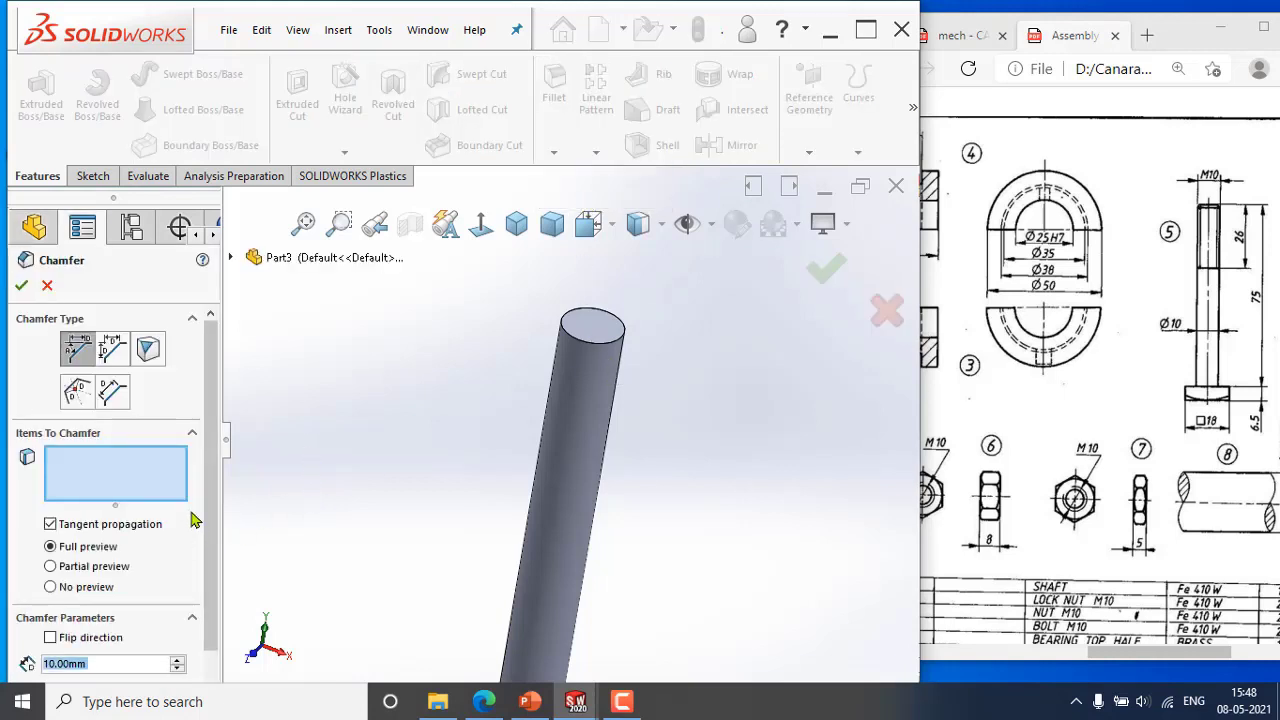
scroll(180, 540, down, 3)
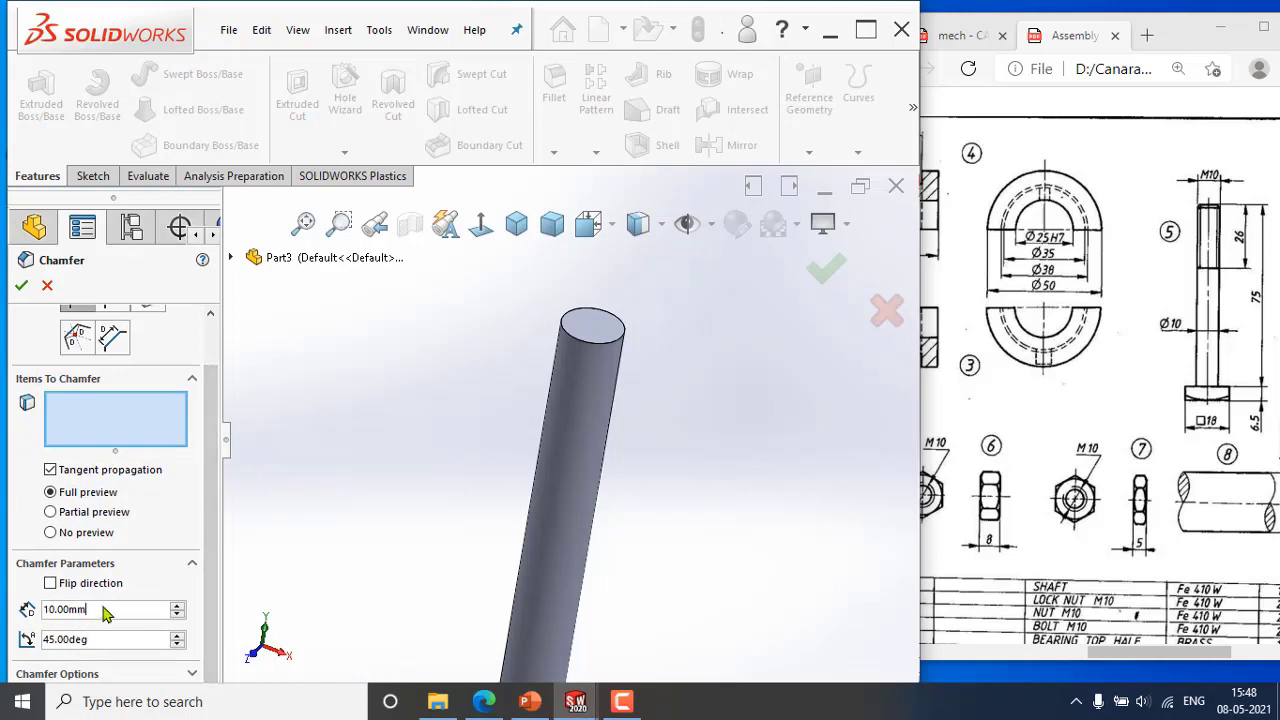
drag(107, 614, 2, 609)
text(1)
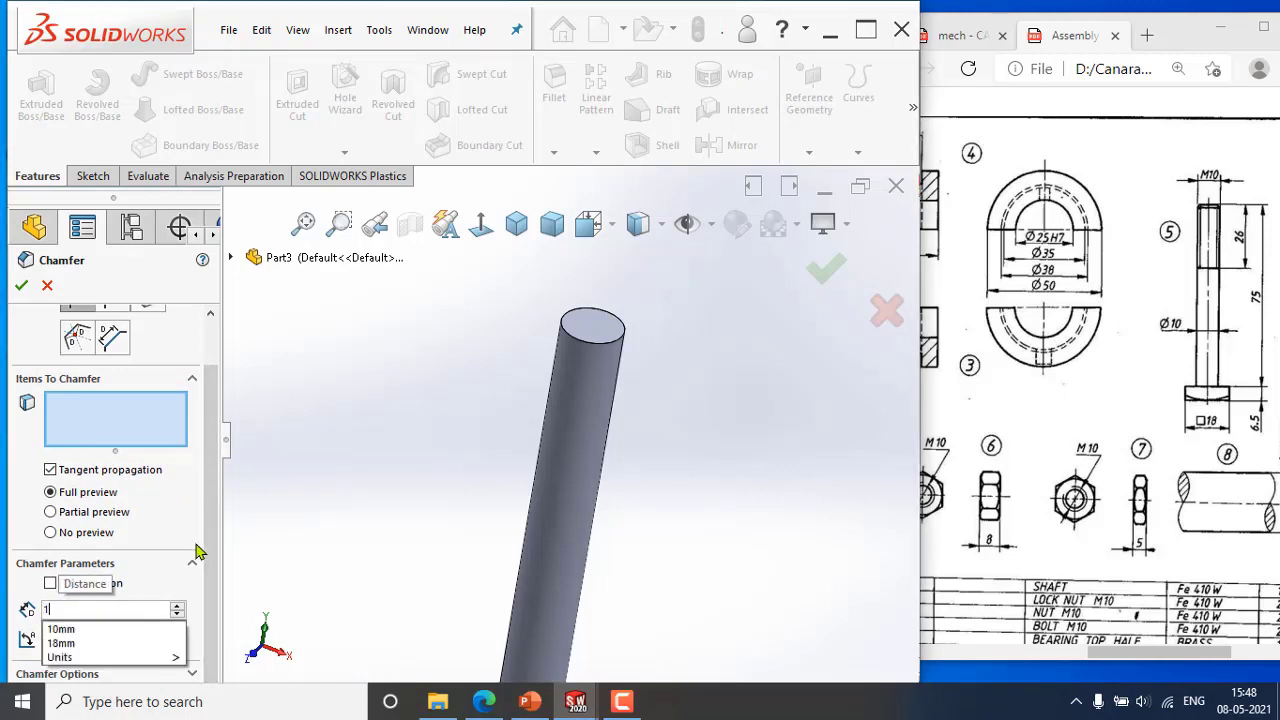
click(624, 342)
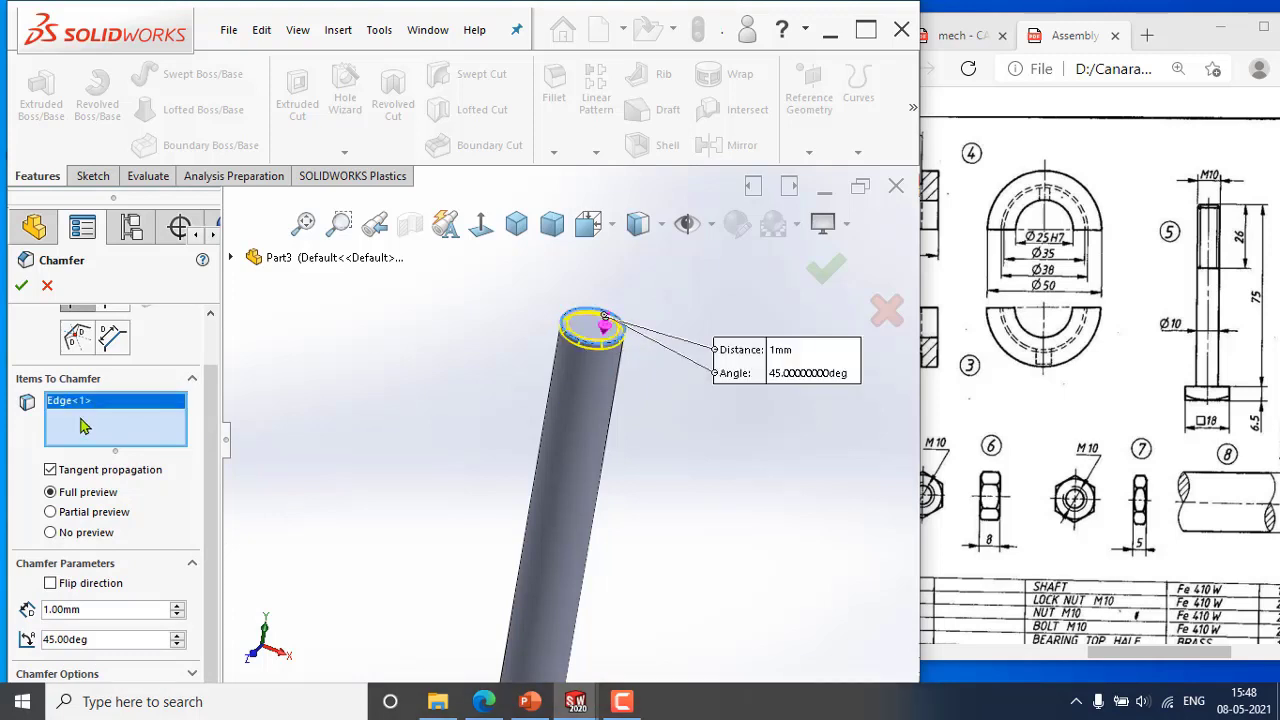
click(22, 288)
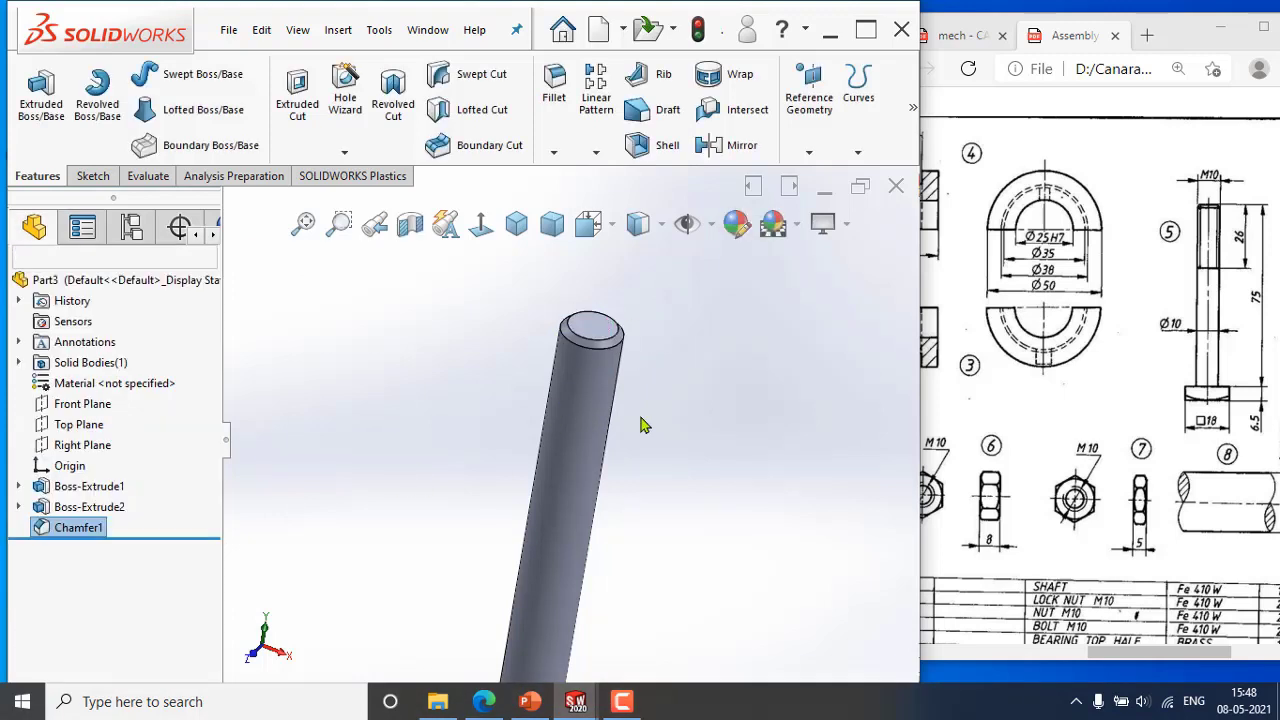
Inspect the bolt's square head, and open the lecturer's CAMD notes PDF from the CAMD folder in a maximised window.
scroll(608, 449, up, 5)
mouse_move(608, 449)
middle_down()
mouse_move(494, 437)
mouse_move(640, 480)
mouse_move(562, 420)
mouse_move(499, 477)
mouse_move(677, 443)
mouse_move(604, 419)
mouse_move(580, 369)
mouse_move(594, 503)
mouse_move(609, 503)
mouse_move(650, 436)
mouse_move(680, 466)
mouse_move(663, 457)
mouse_move(640, 580)
mouse_move(491, 462)
middle_up()
scroll(450, 498, down, 7)
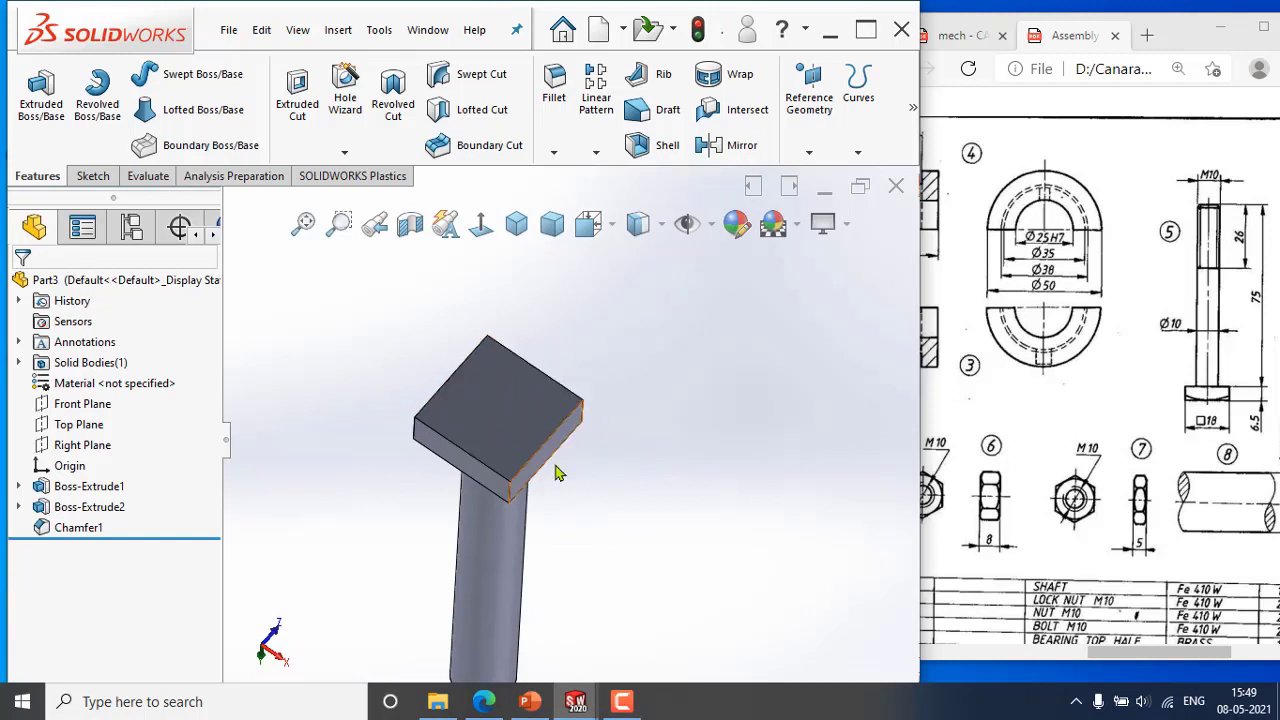
middle_drag(558, 473, 648, 418)
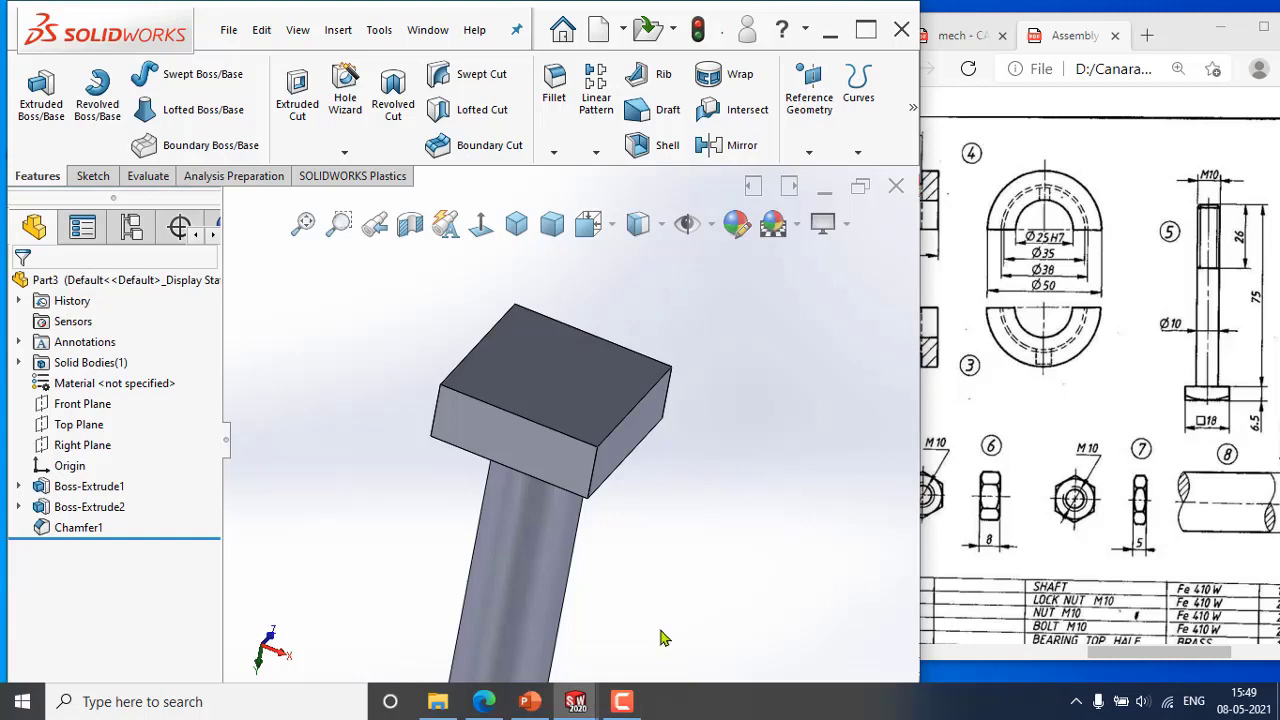
click(438, 701)
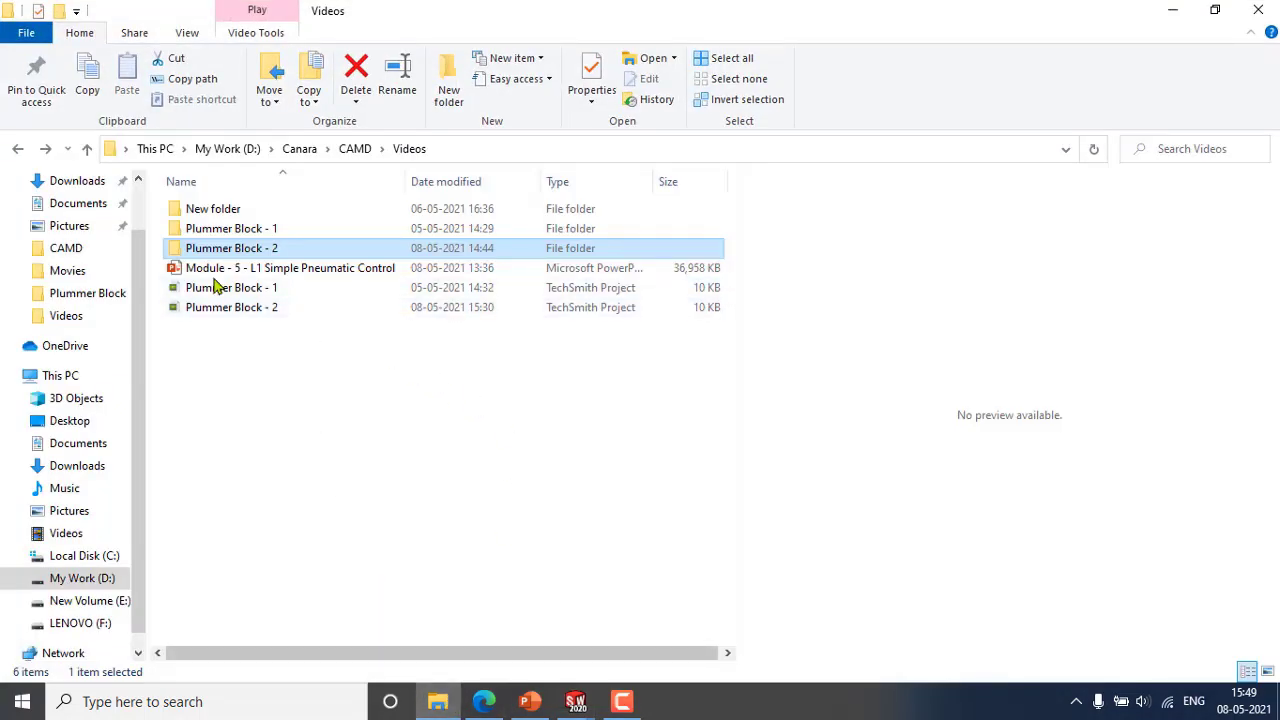
click(18, 149)
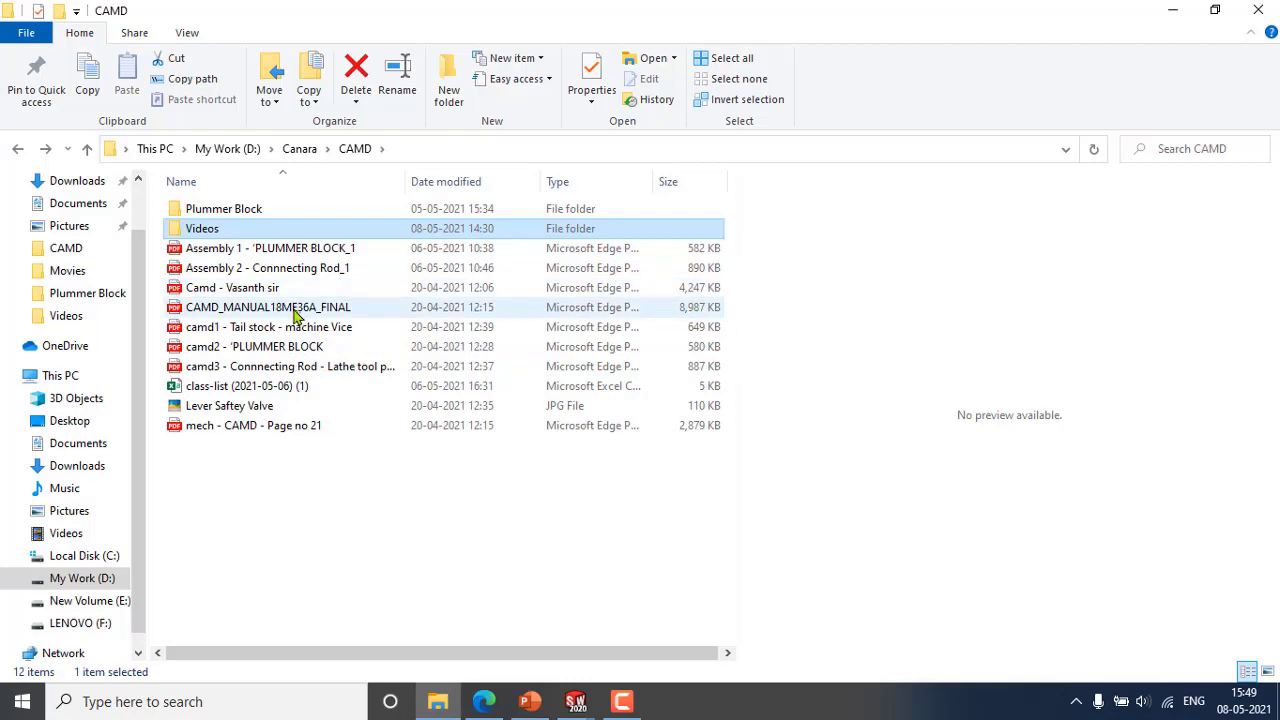
double_click(274, 288)
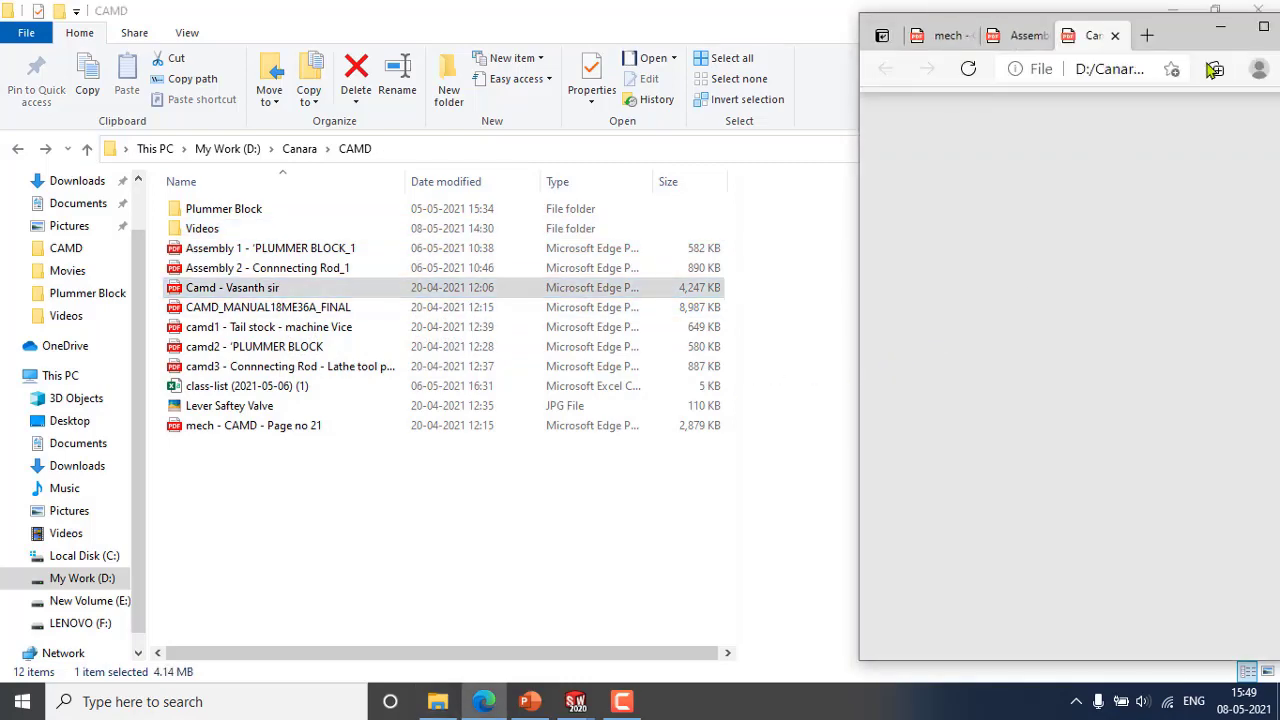
click(1263, 33)
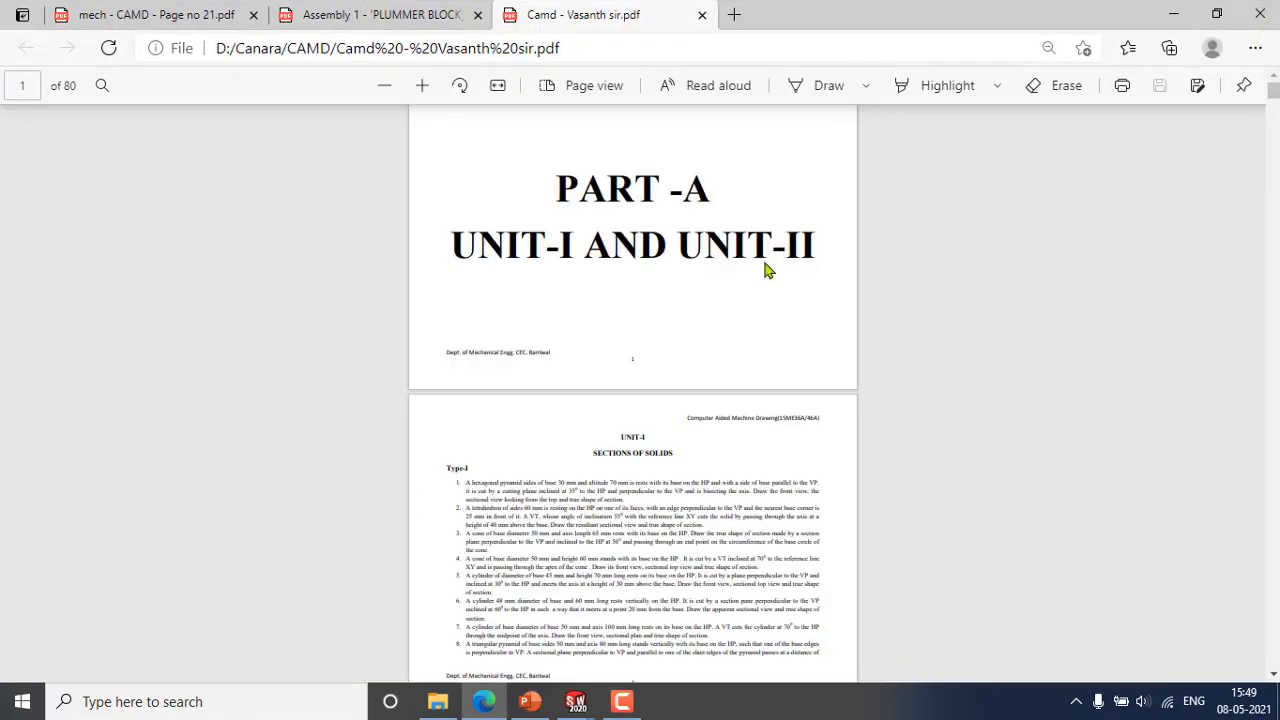
Find and examine the square headed bolt construction in the PDF, including its chamfer circle and chamfer lines, and return to SOLIDWORKS.
click(495, 86)
scroll(627, 270, down, 20)
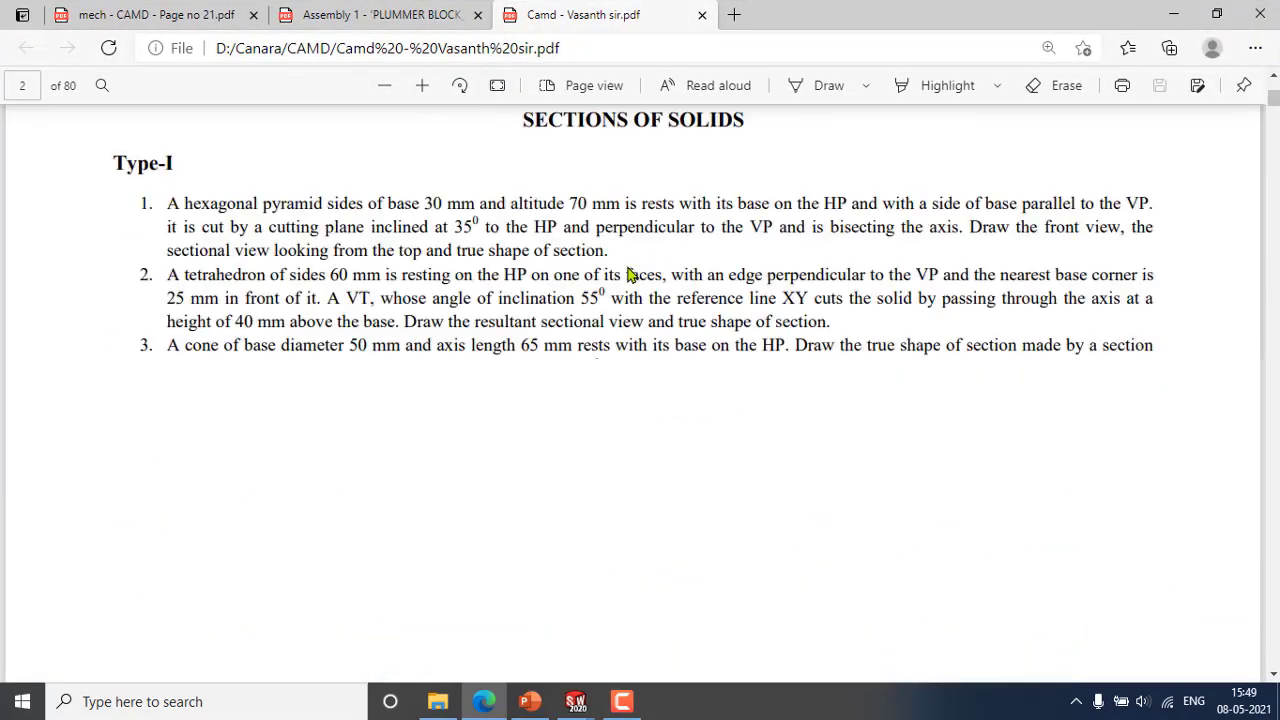
scroll(627, 268, down, 20)
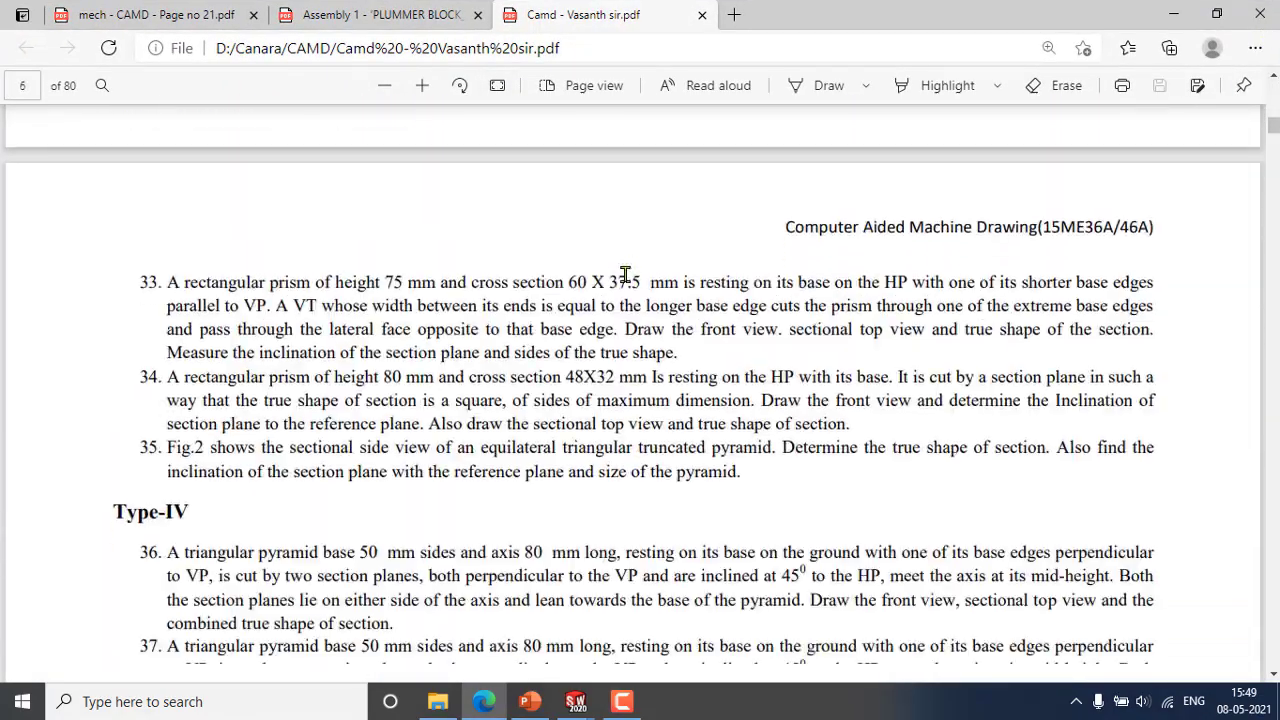
scroll(624, 277, down, 20)
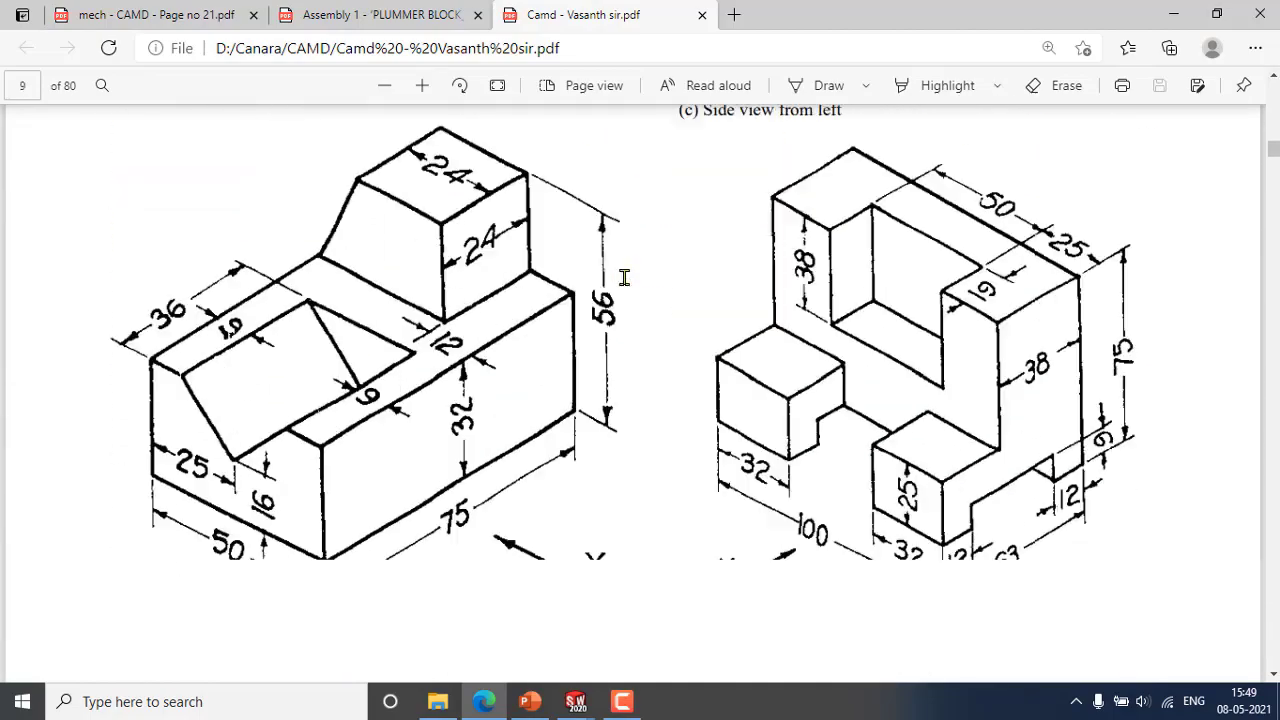
drag(1276, 160, 1274, 320)
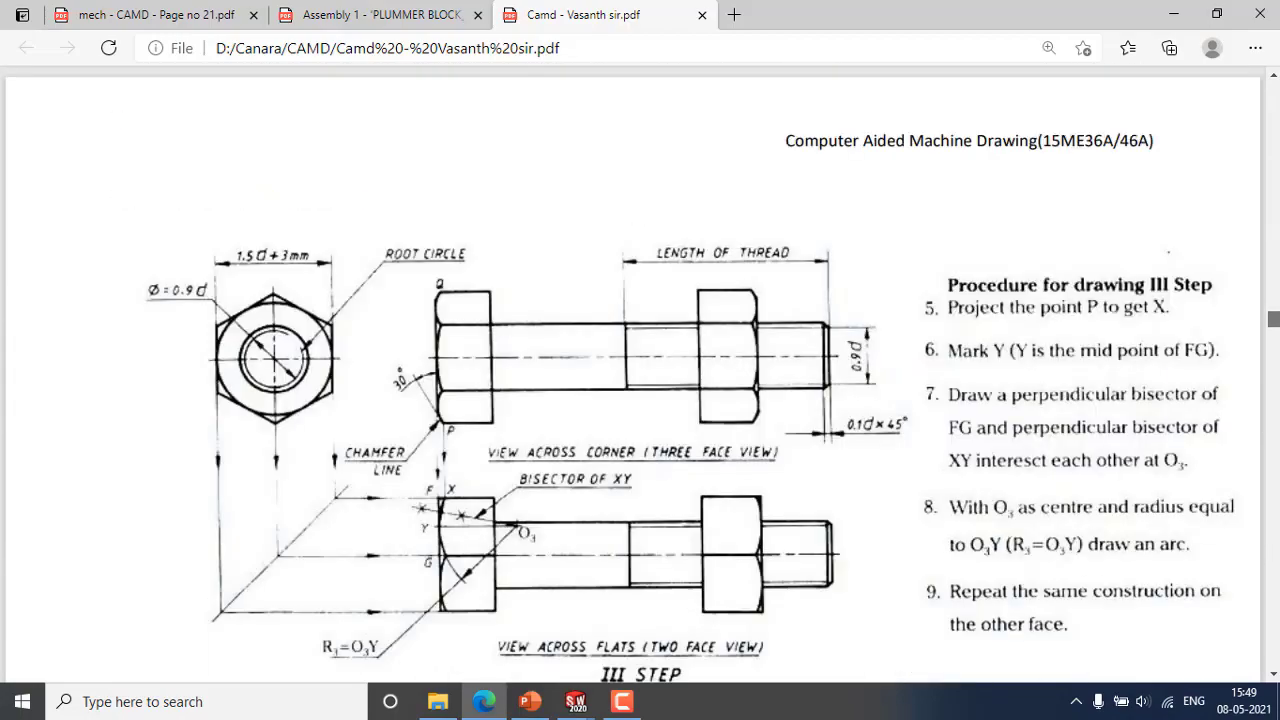
scroll(706, 296, up, 6)
scroll(706, 296, down, 20)
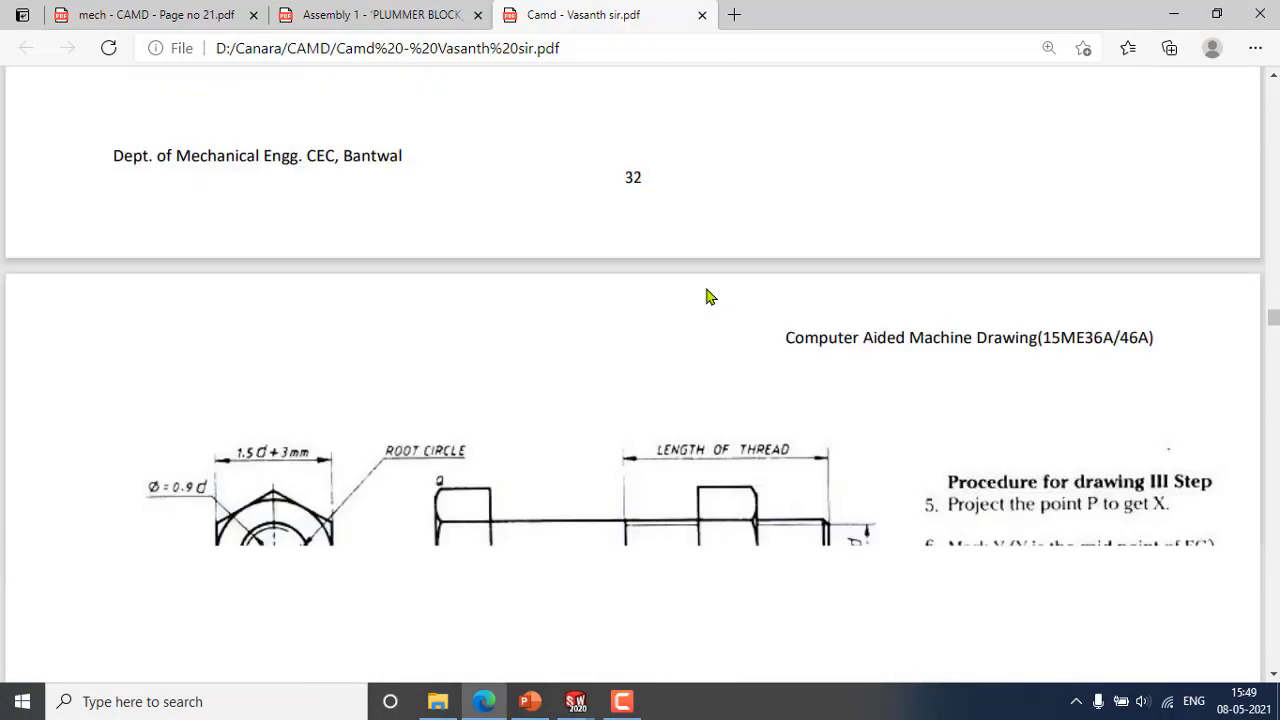
scroll(706, 296, down, 7)
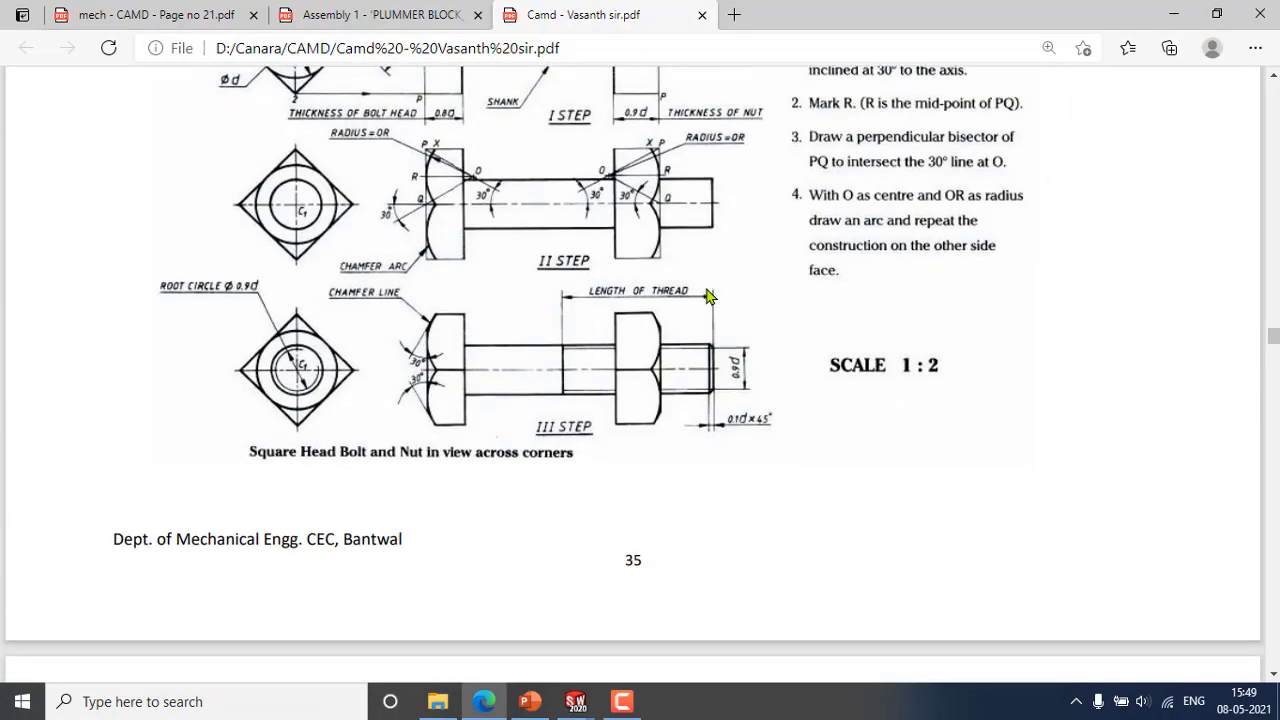
scroll(706, 296, up, 4)
scroll(706, 296, down, 2)
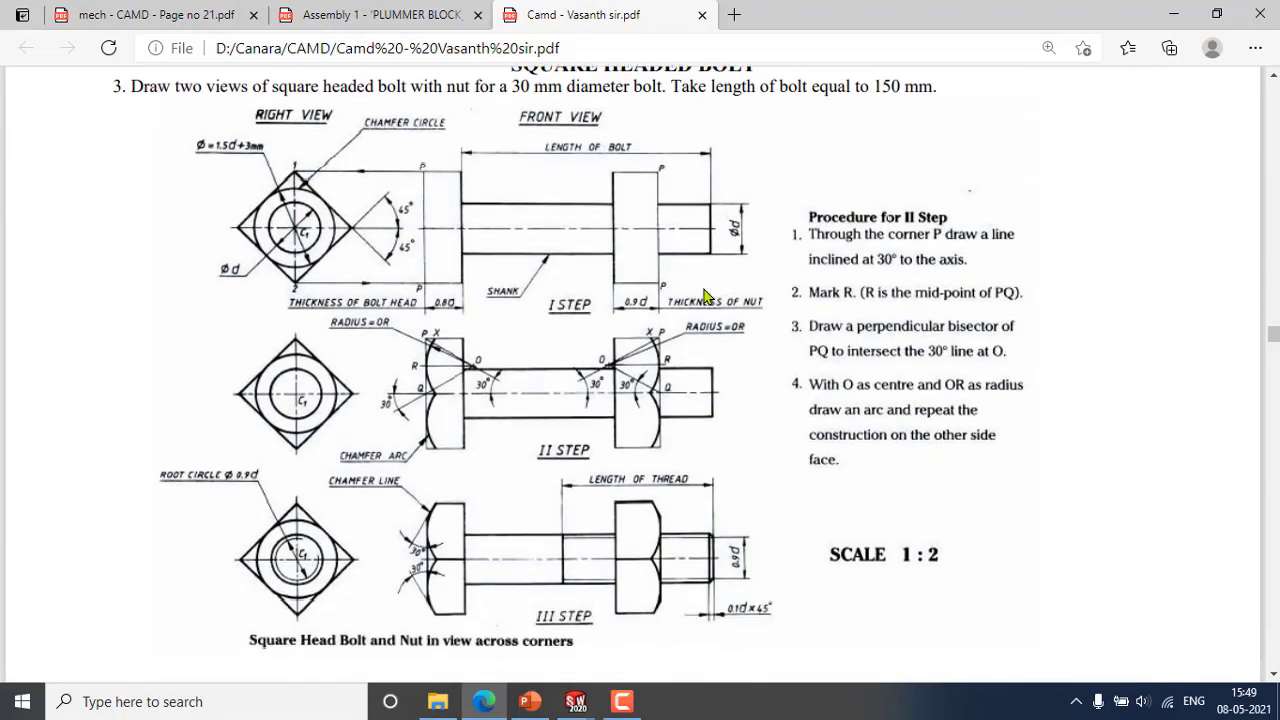
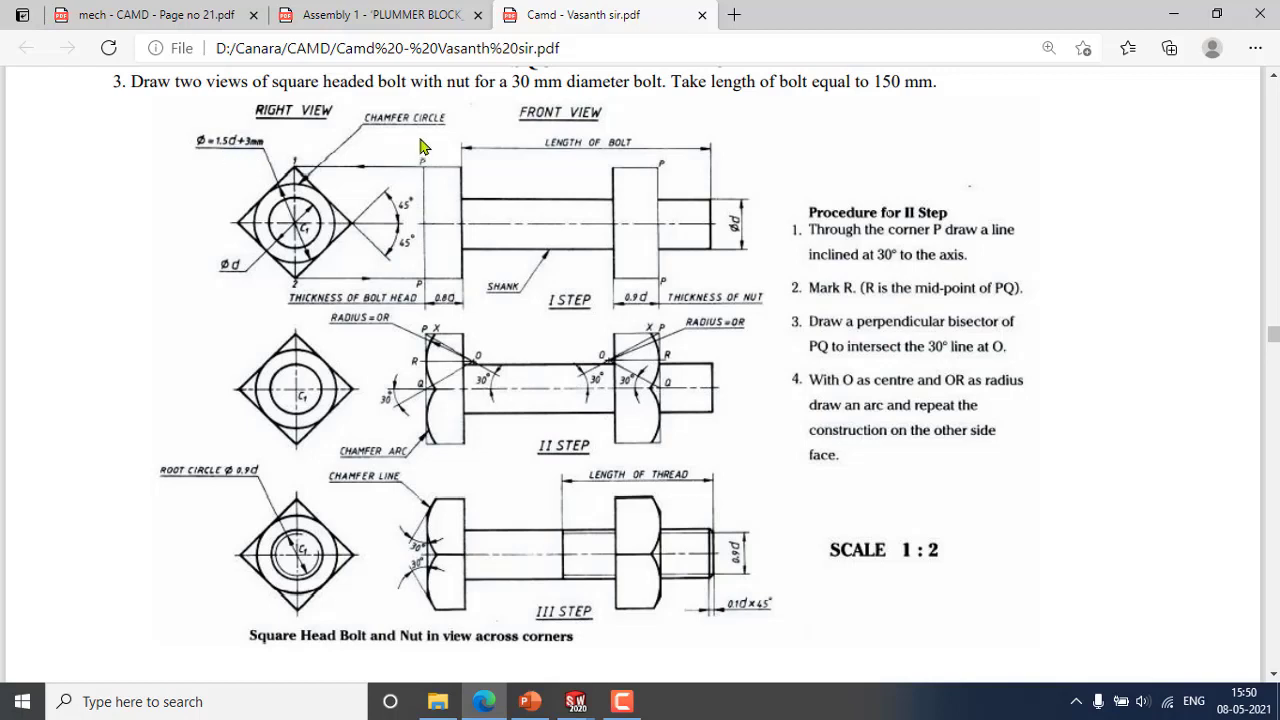
click(584, 702)
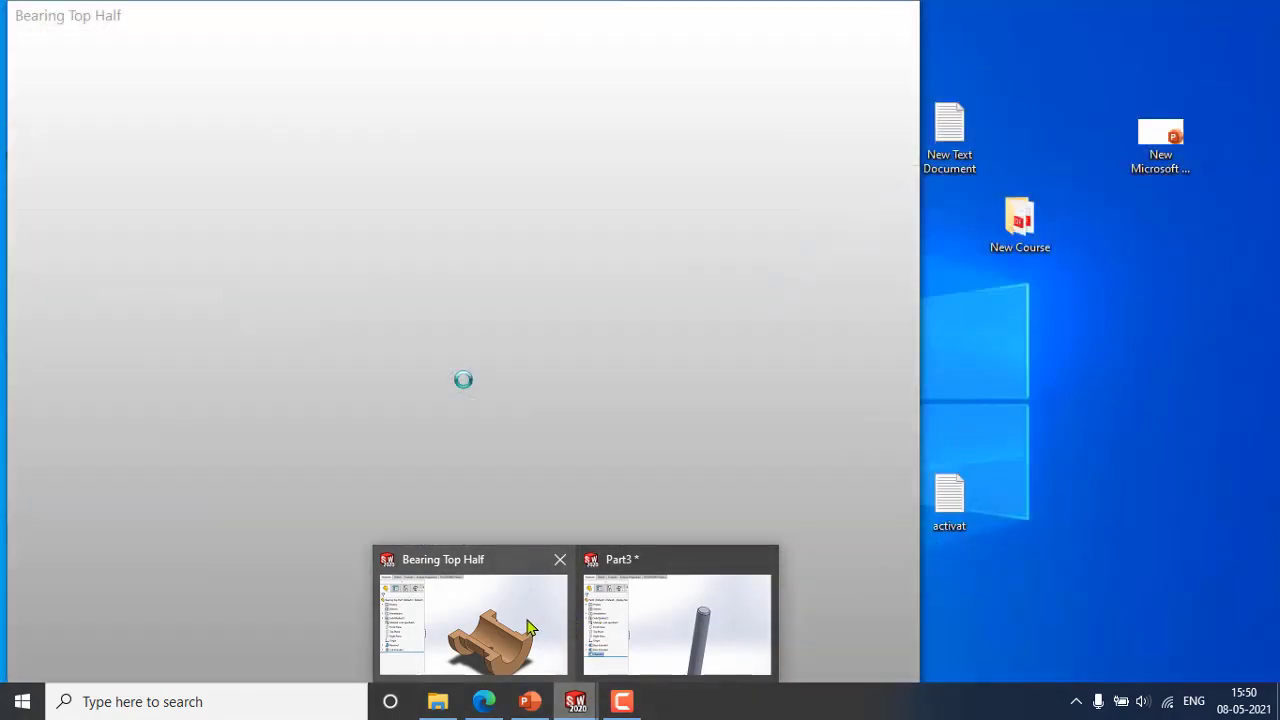
Switch to the Part3 window in SOLIDWORKS and maximize it.
click(660, 627)
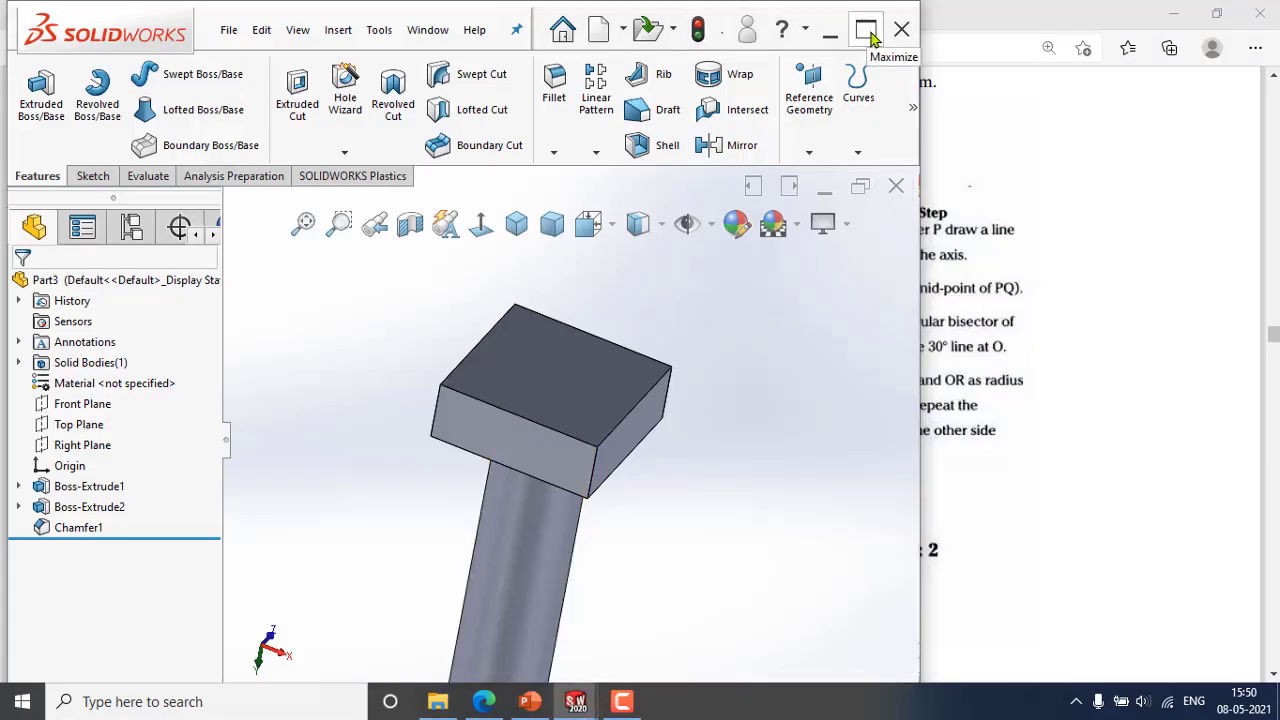
click(866, 30)
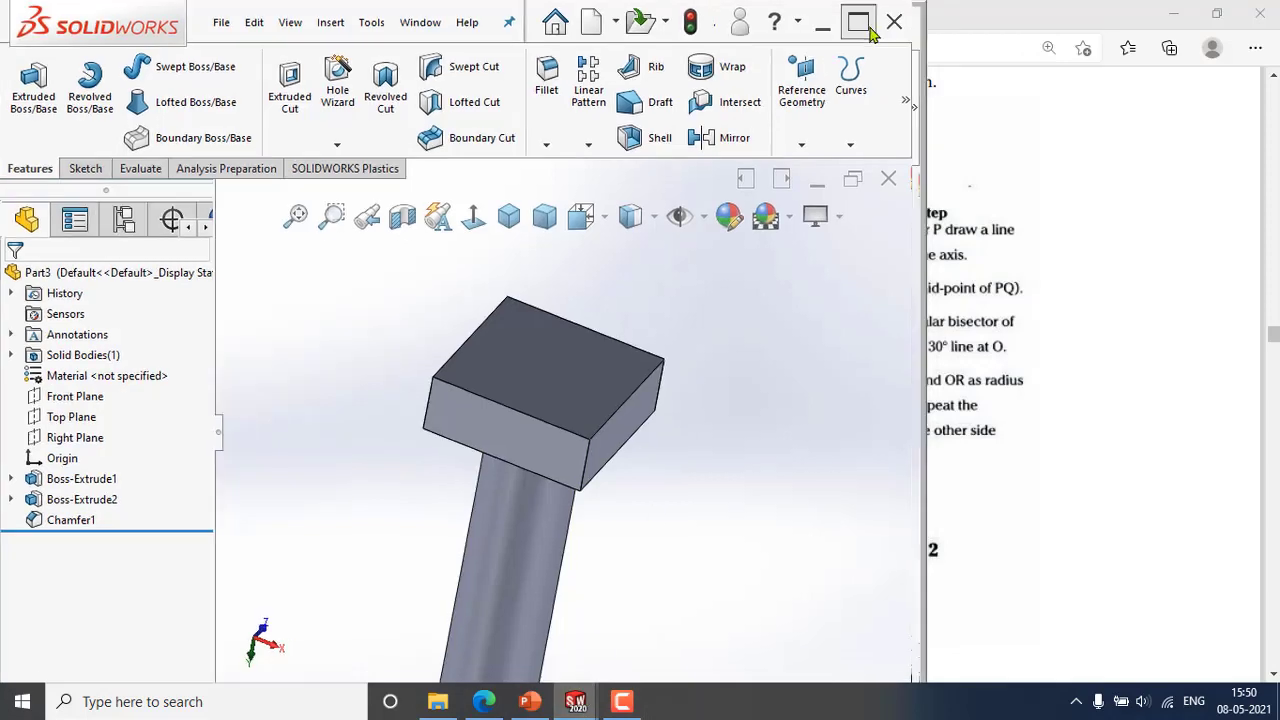
middle_drag(756, 399, 715, 390)
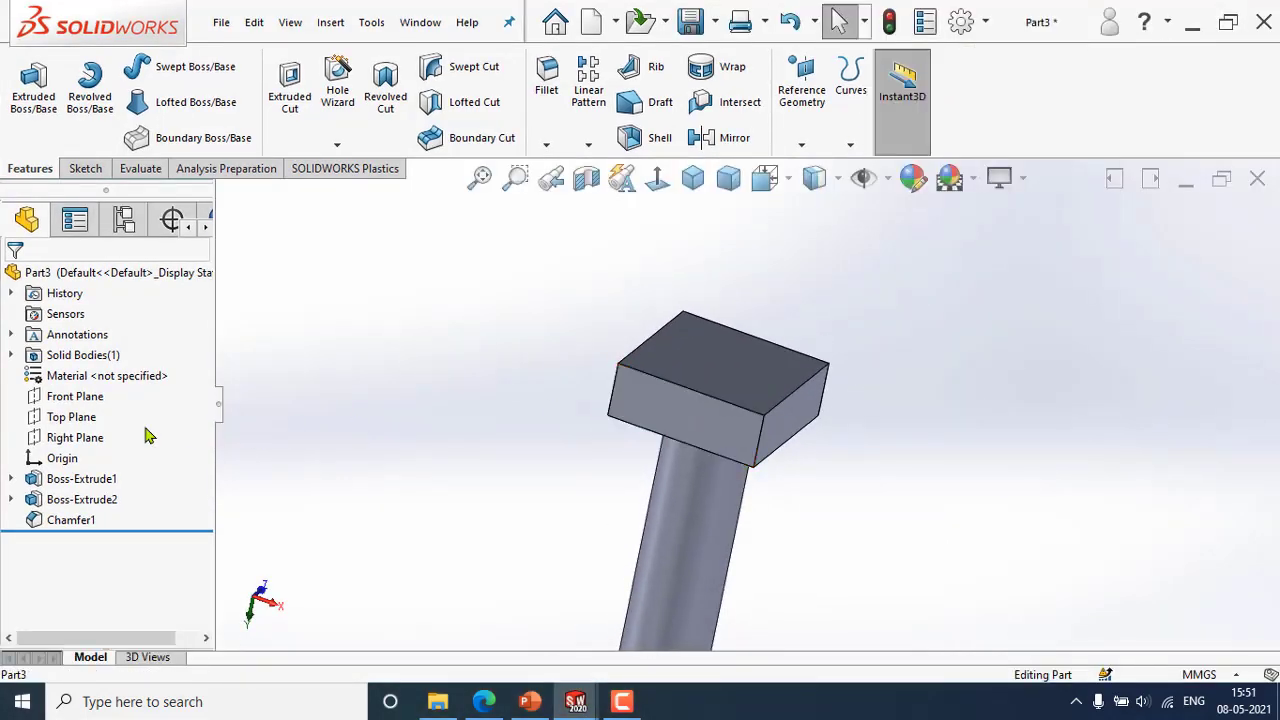
Start a new sketch on the Front Plane and view it straight on at the bolt head.
click(72, 398)
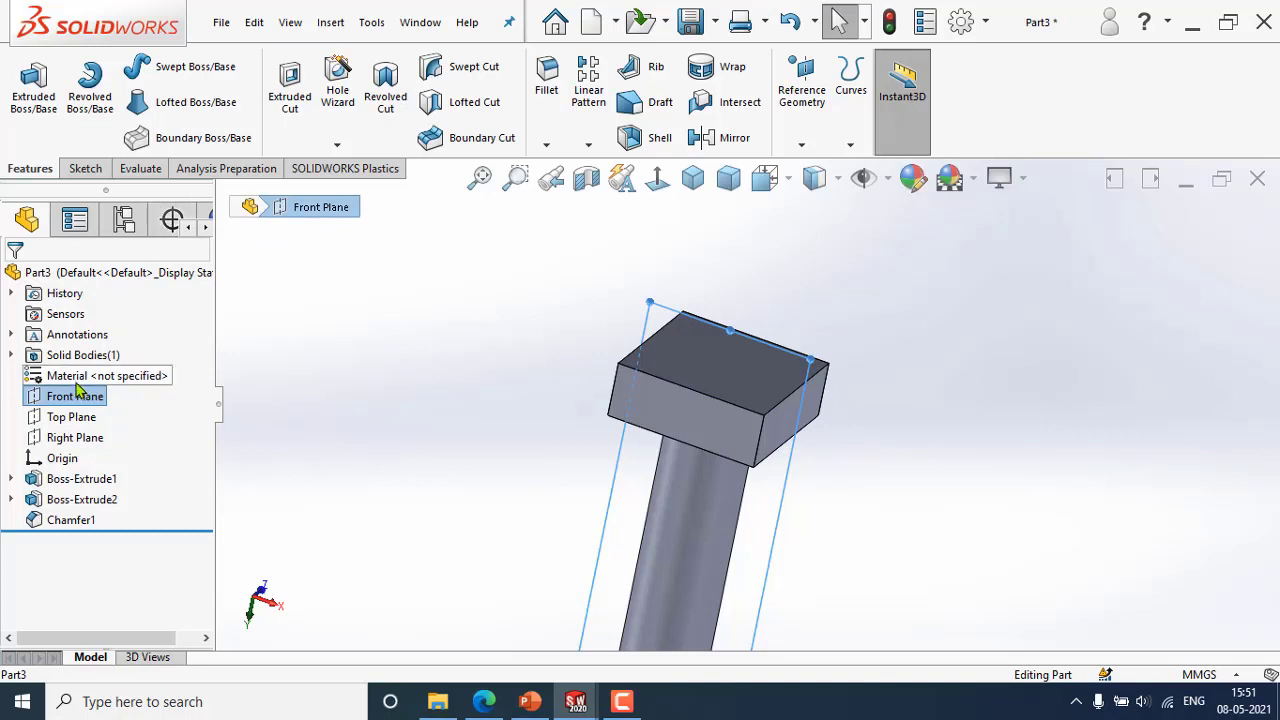
click(85, 168)
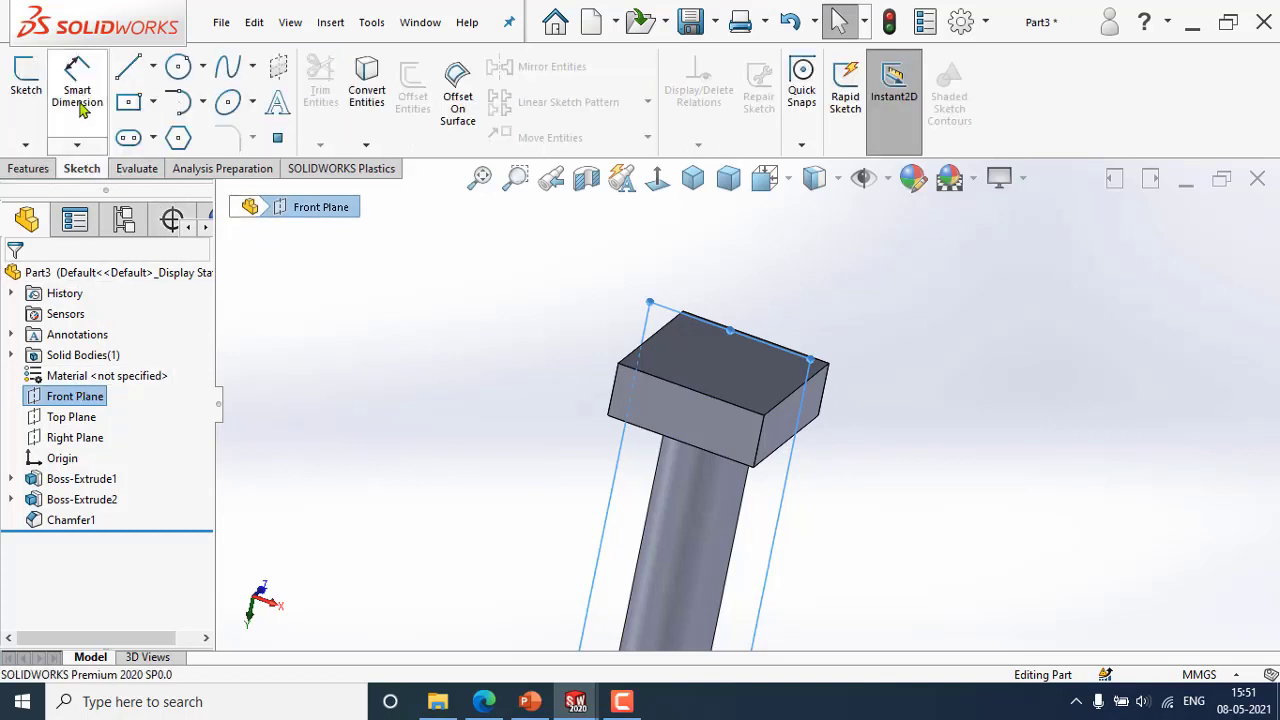
click(27, 82)
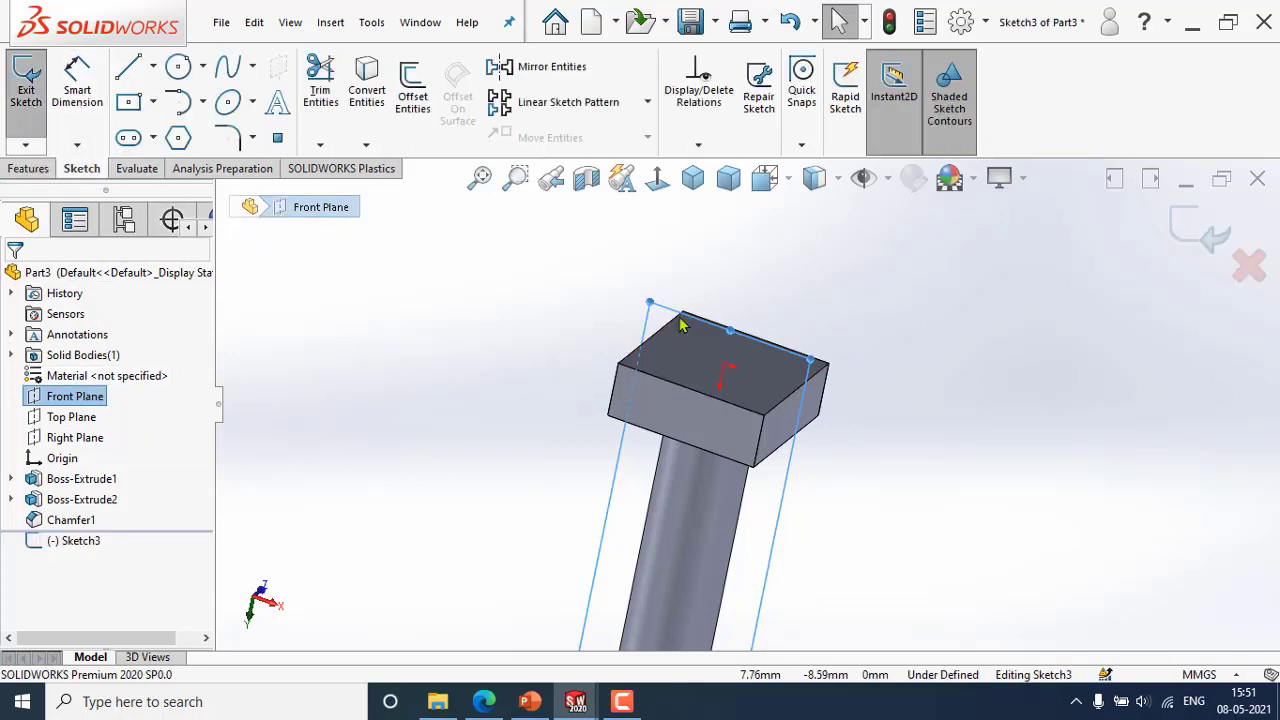
click(657, 178)
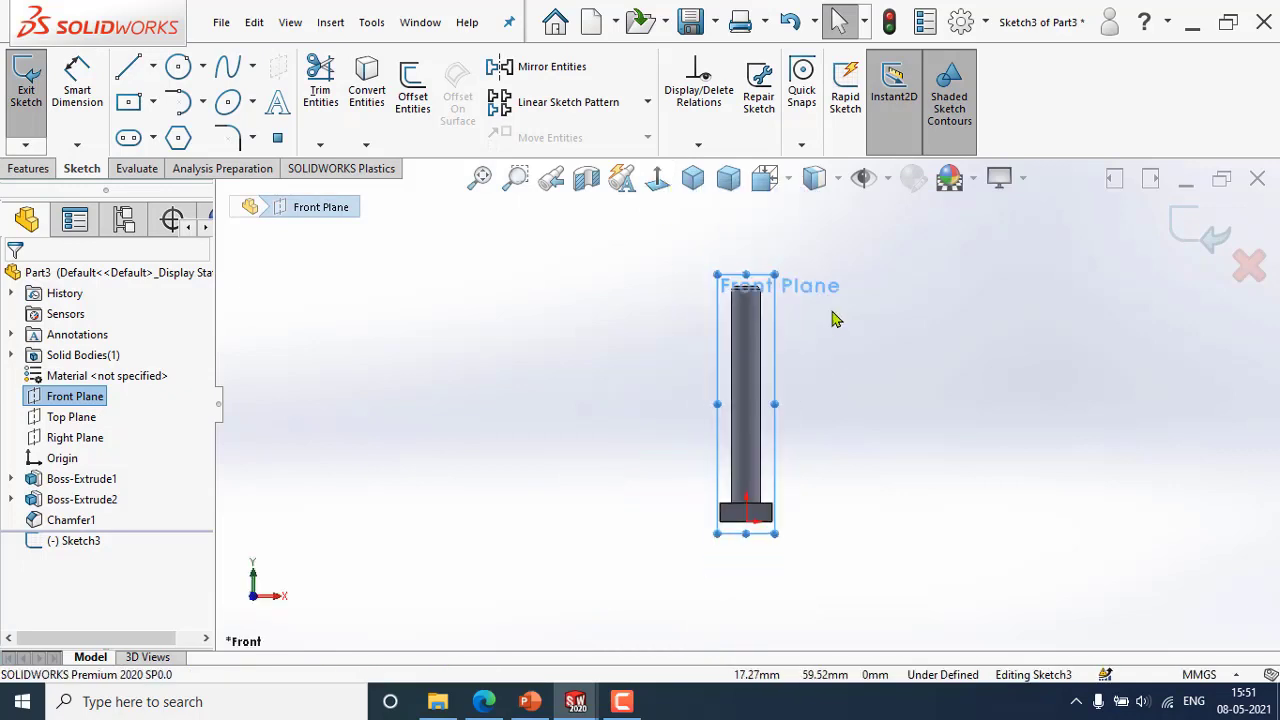
scroll(718, 494, down, 2)
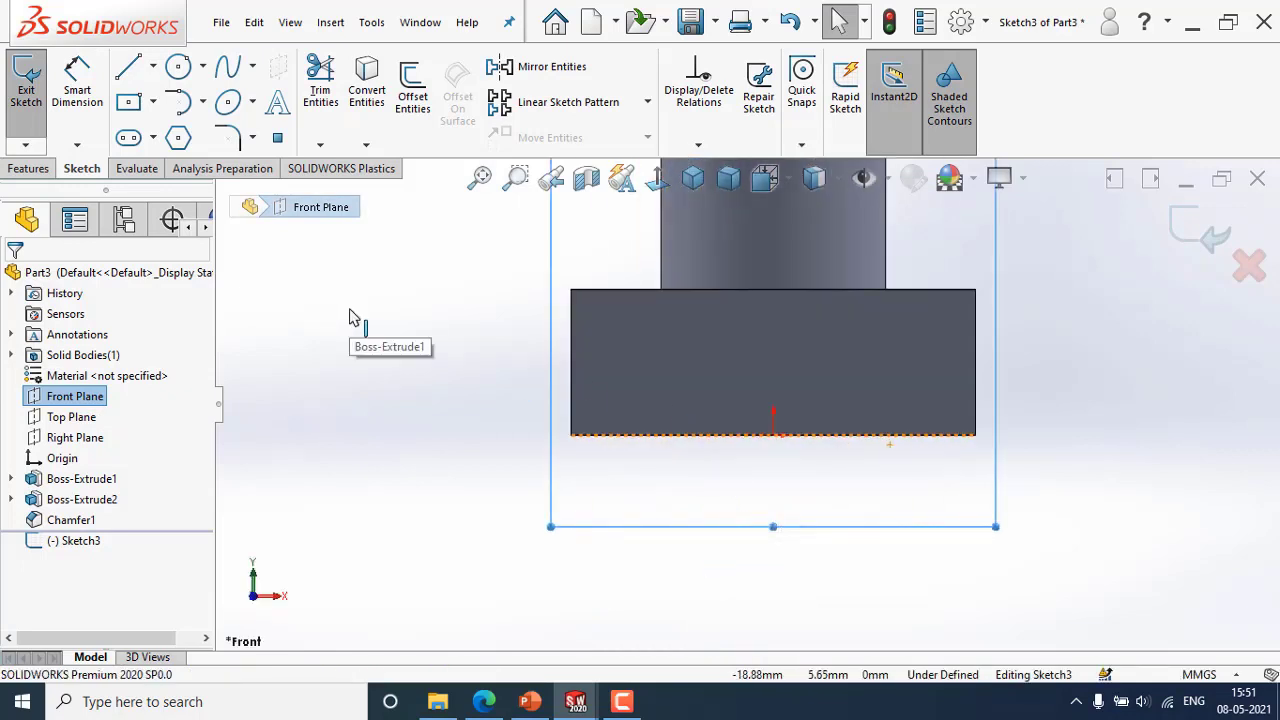
Sketch a horizontal centerline about 11 mm long from the origin along the head's outer edge, past its left corner.
click(151, 69)
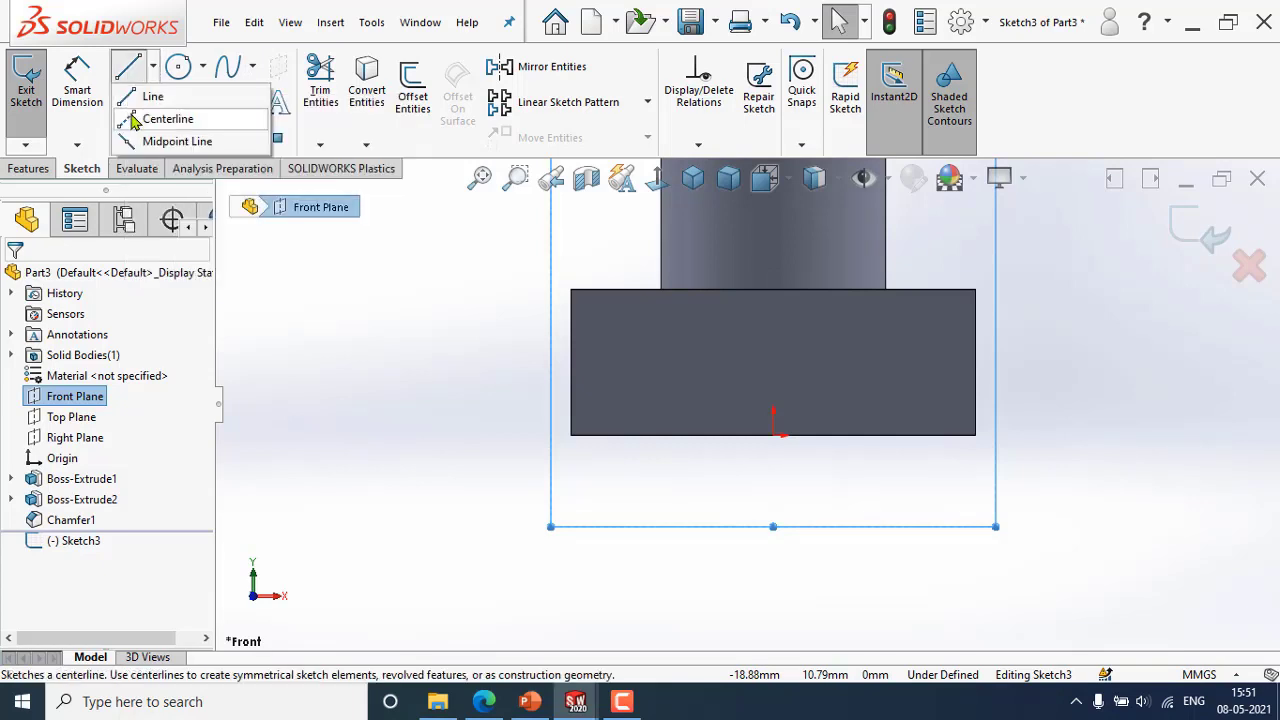
click(160, 118)
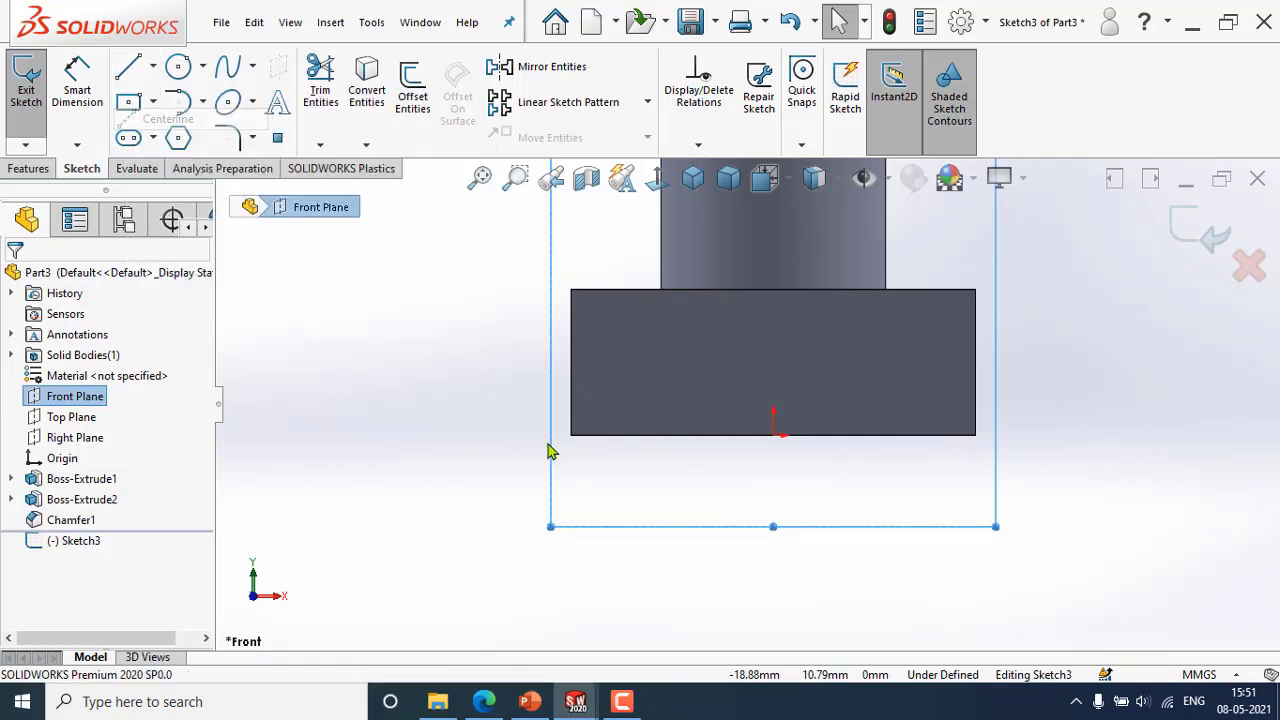
click(773, 435)
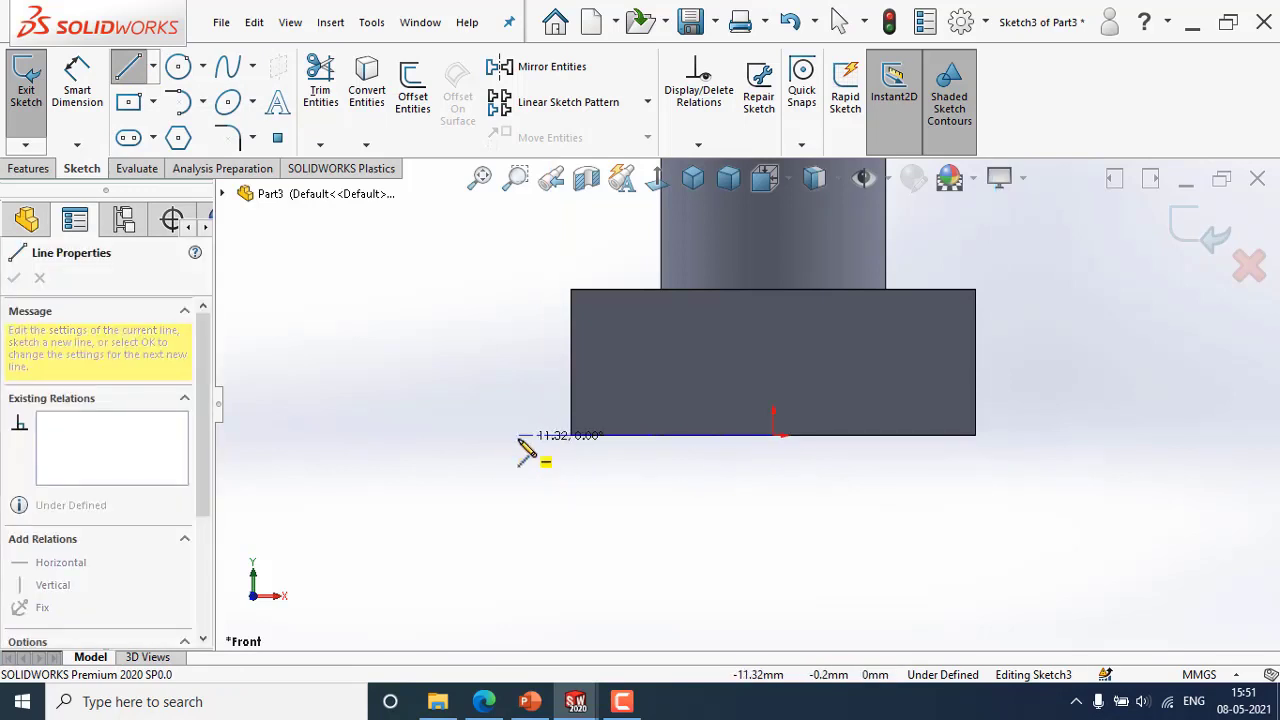
click(524, 435)
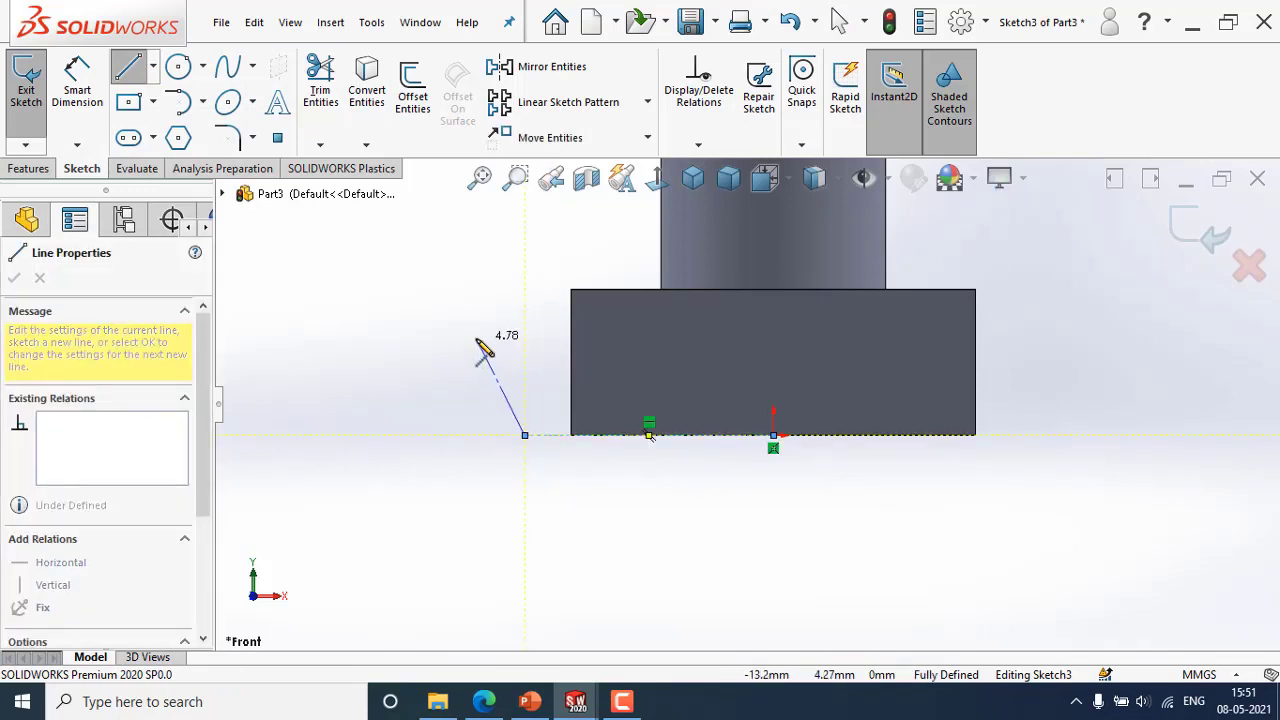
key(Escape)
key(Escape)
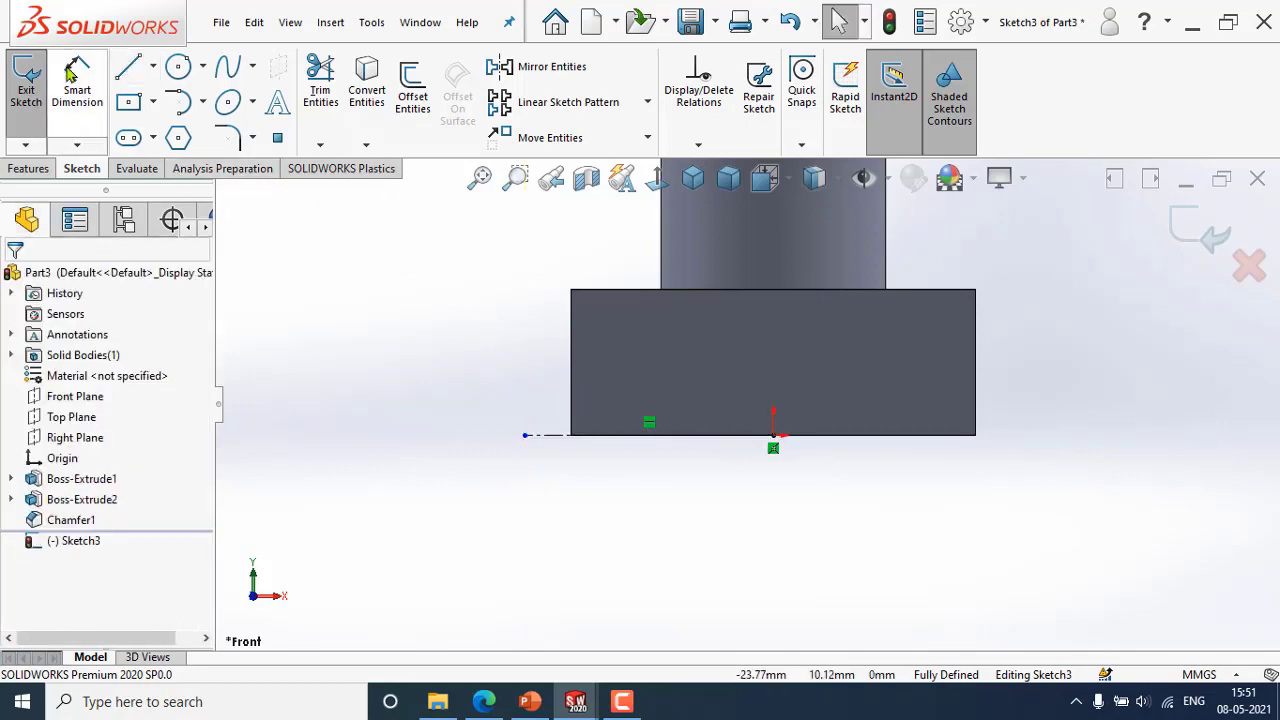
Dimension the centerline's length as 18/2 mm so it ends at the head's corner.
click(77, 90)
click(560, 438)
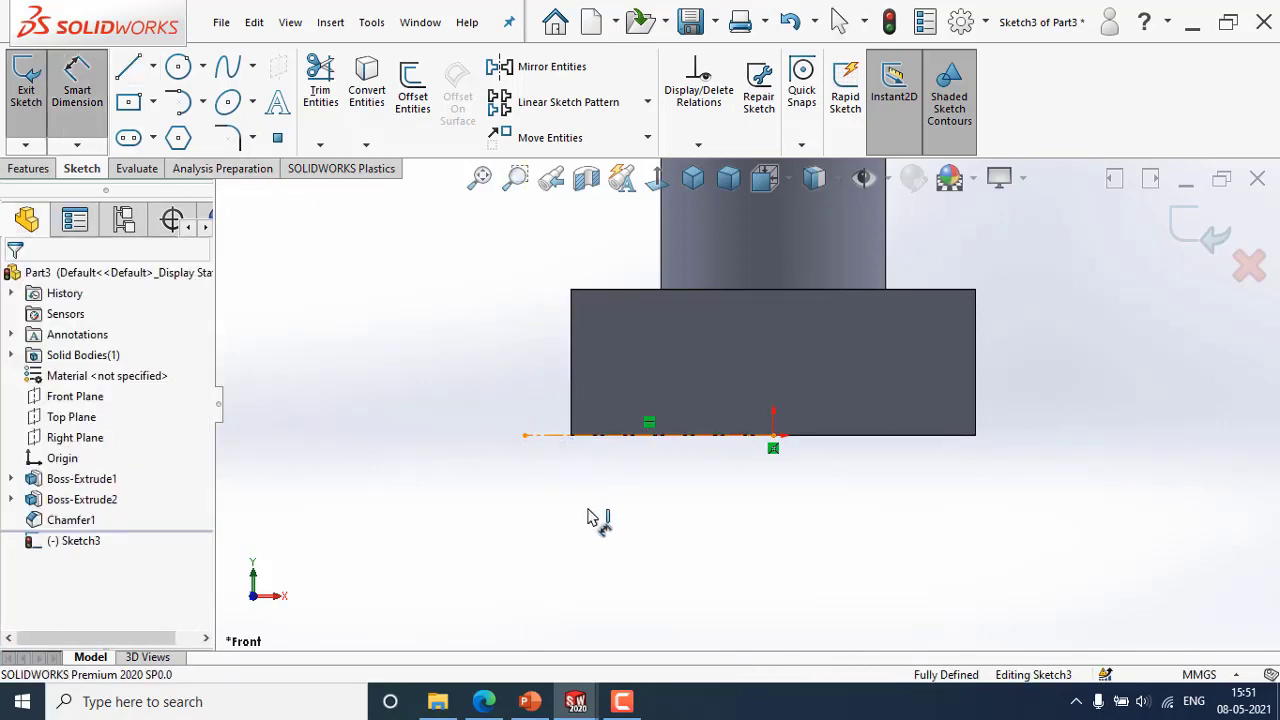
click(620, 540)
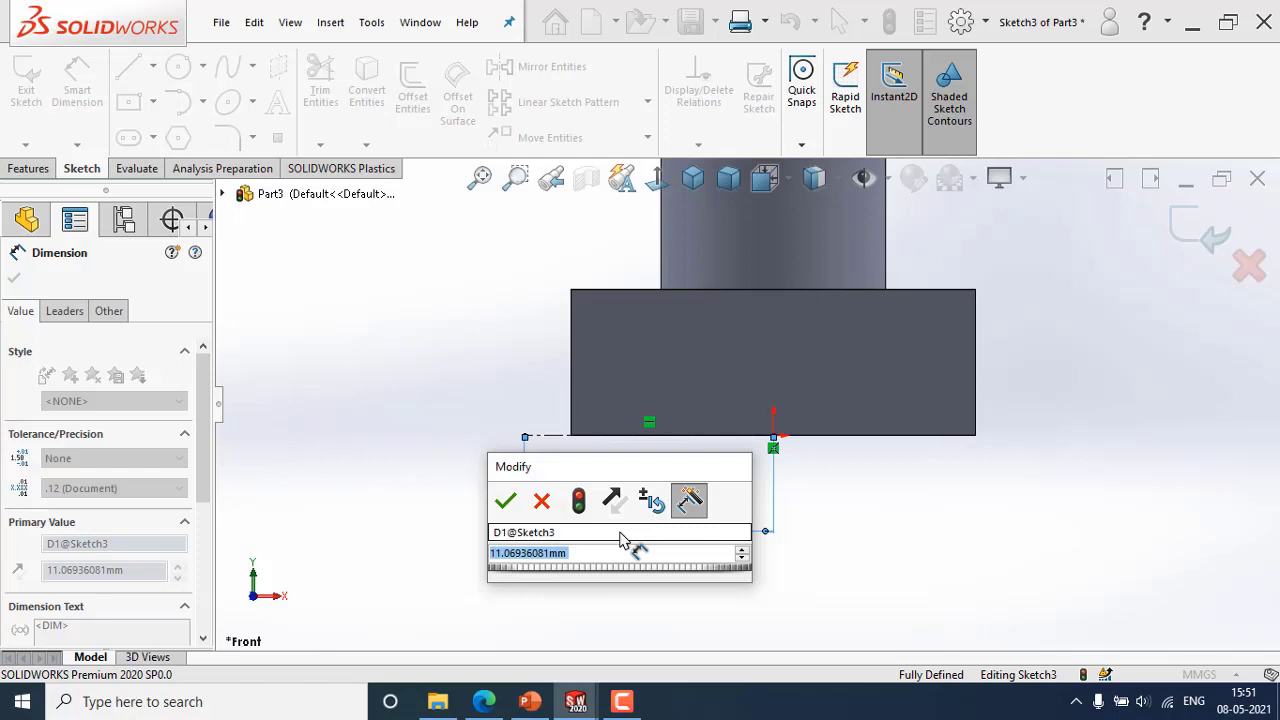
text(18/2)
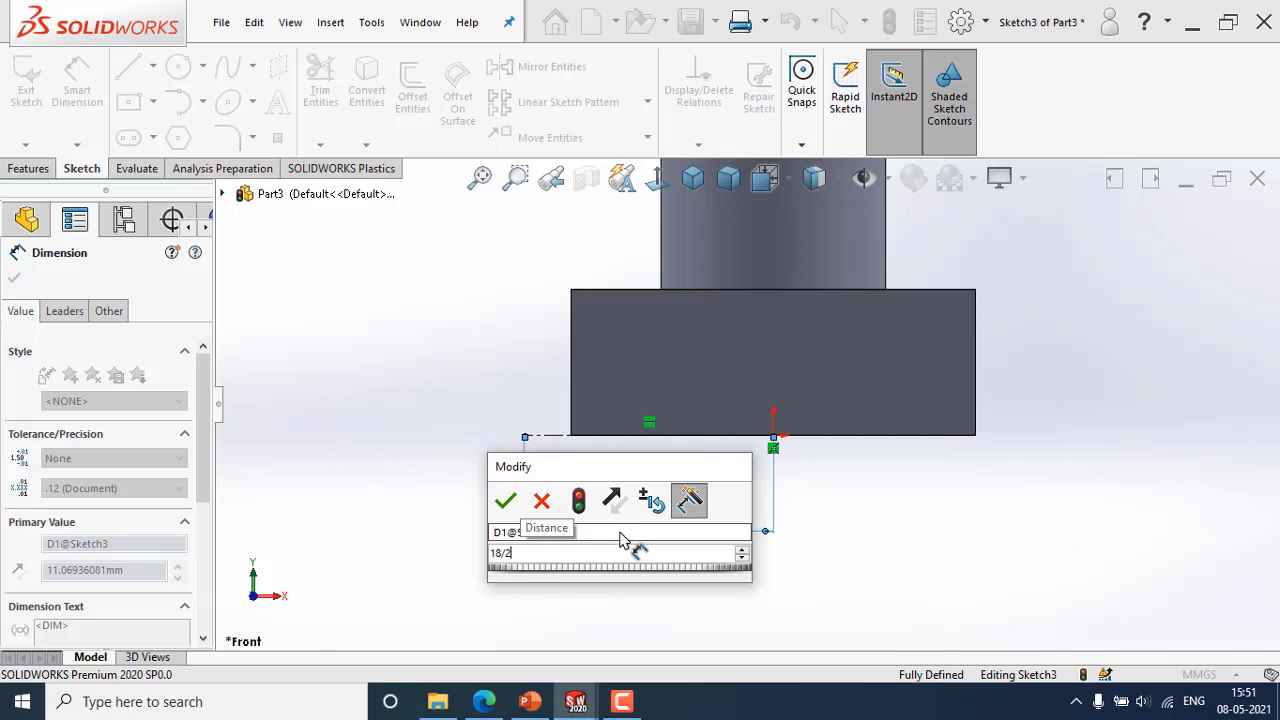
key(Escape)
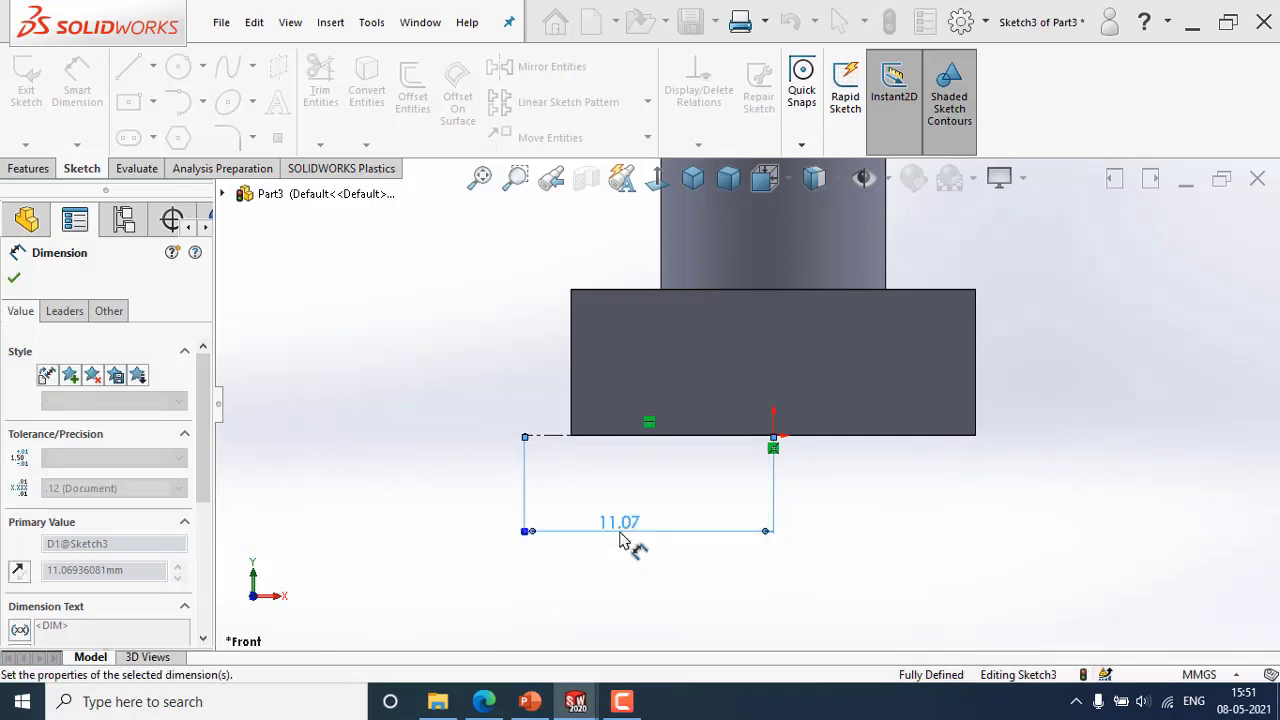
click(860, 517)
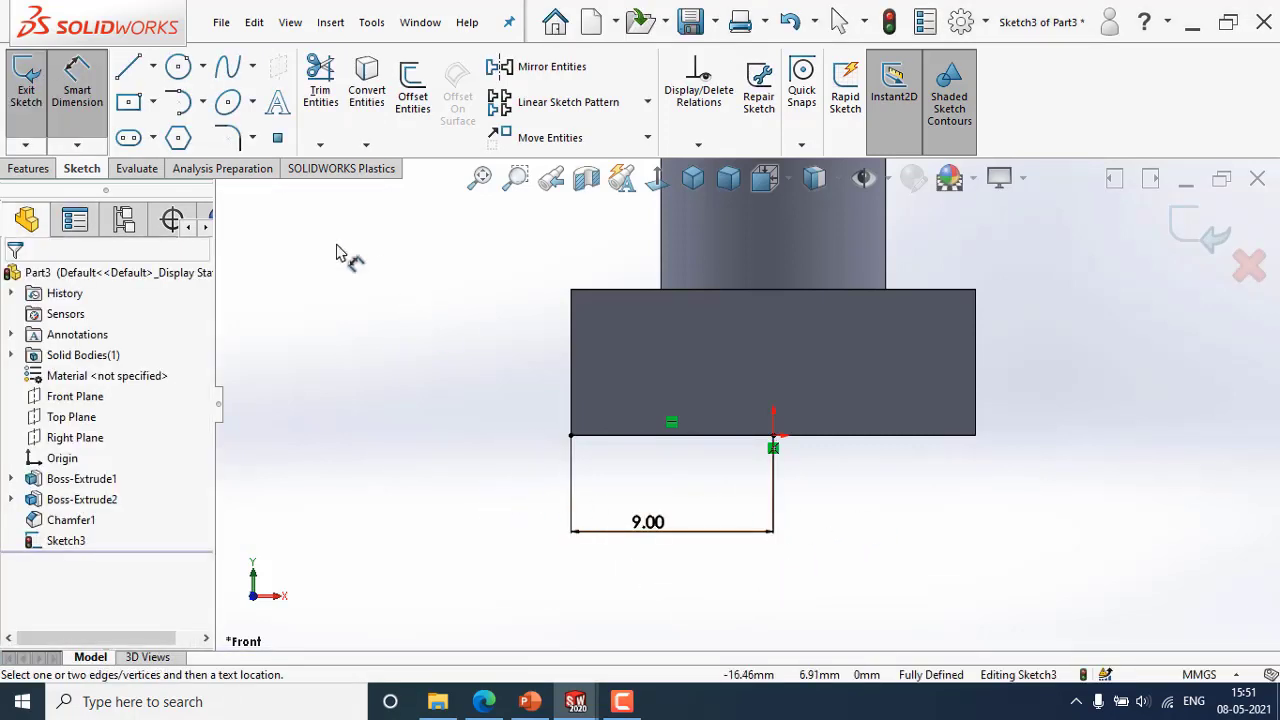
Sketch a closed right triangle outside the head from the centerline's end, with horizontal and vertical legs about 2.3 mm long.
click(128, 66)
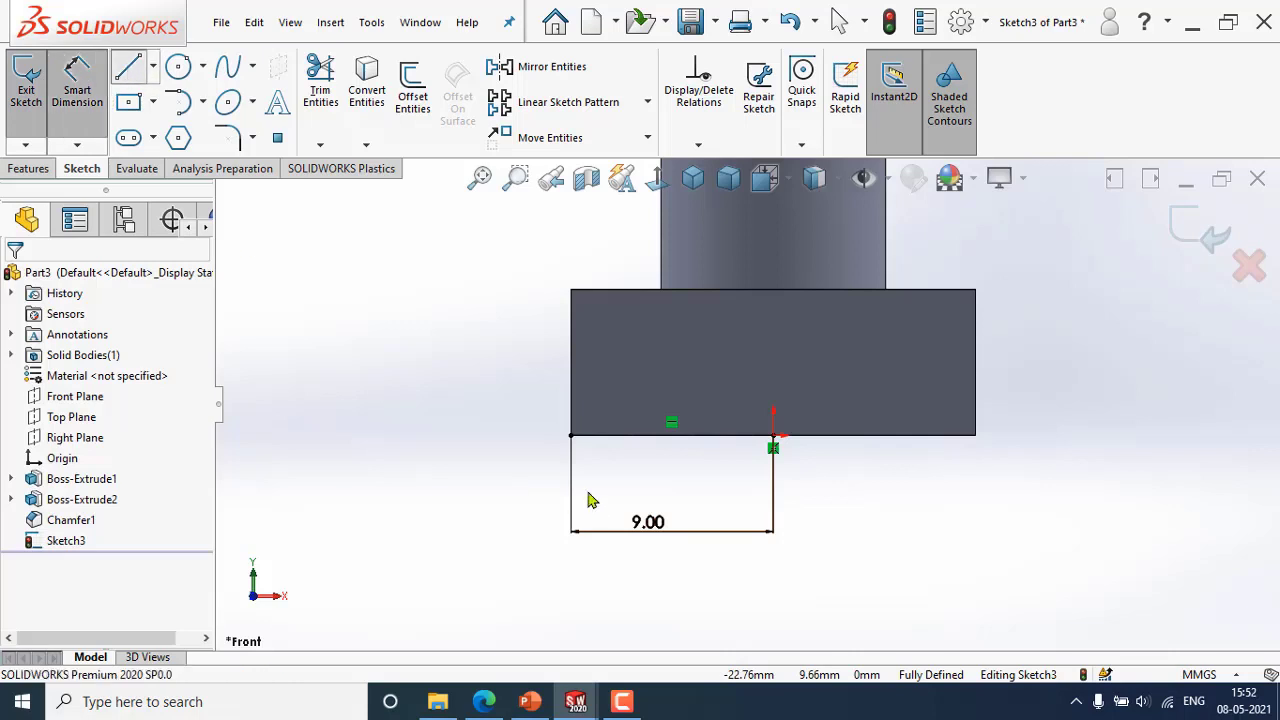
click(571, 436)
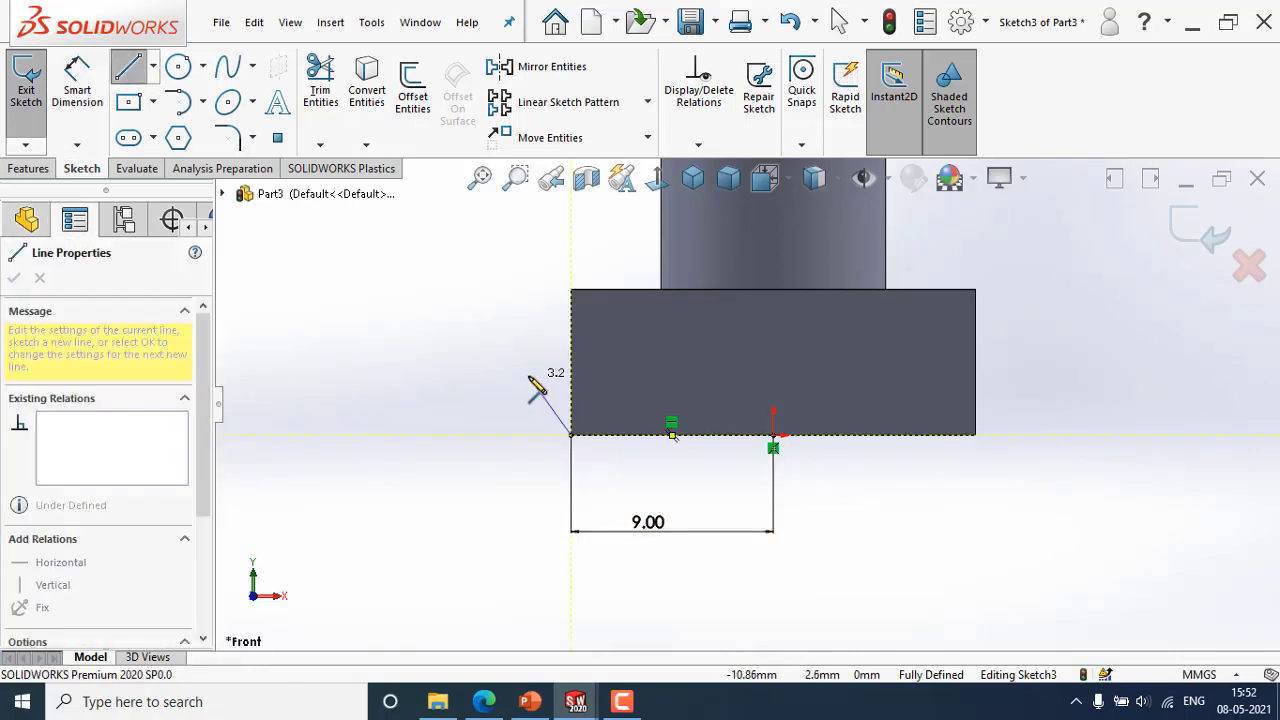
click(519, 384)
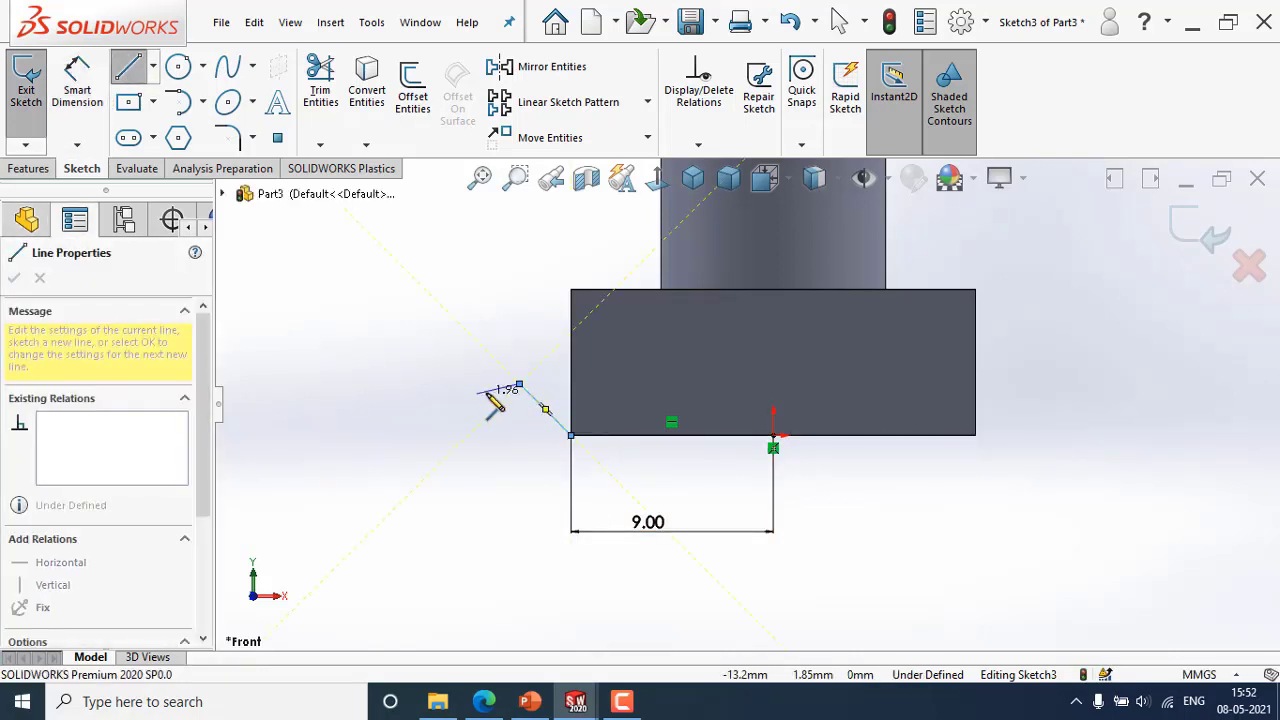
click(519, 435)
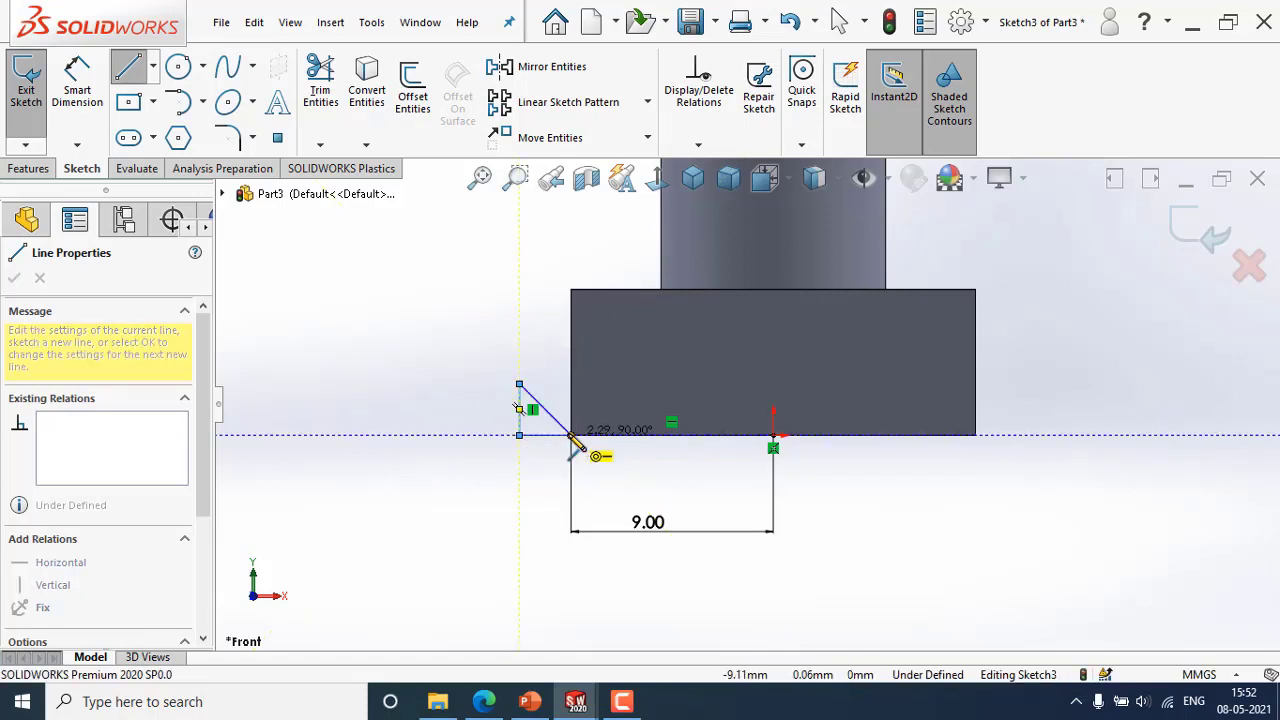
click(571, 436)
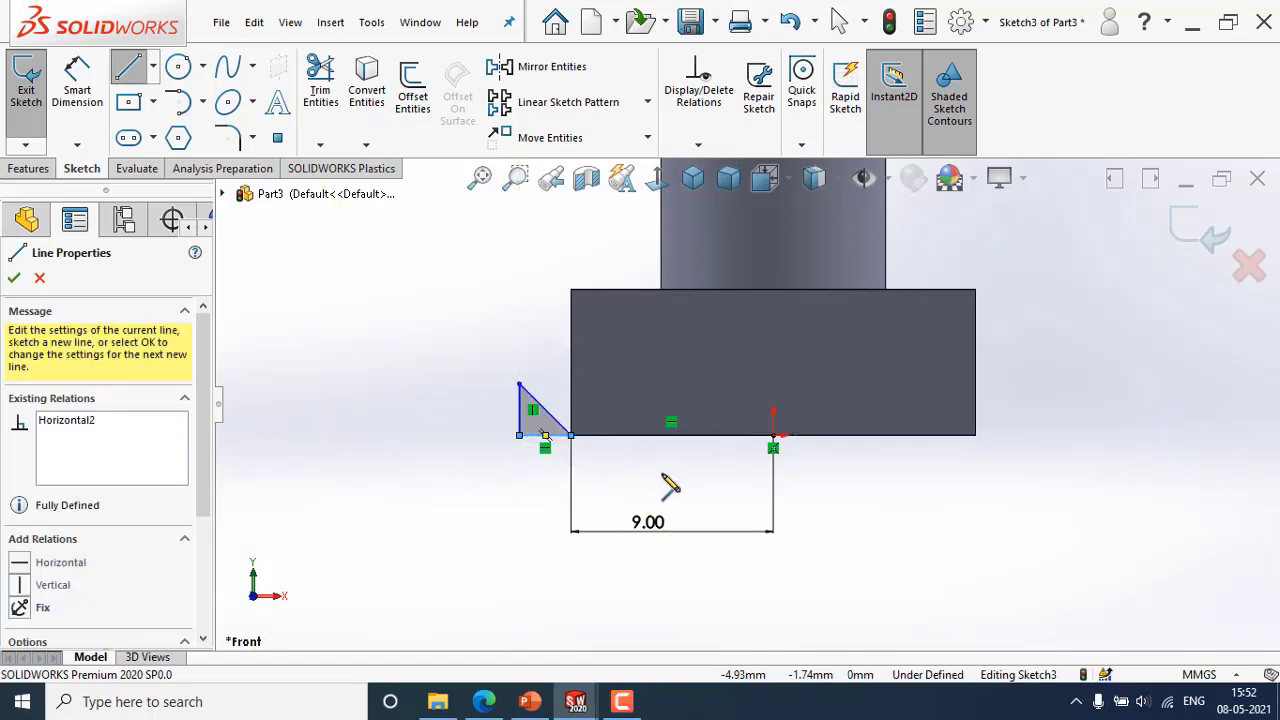
key(Escape)
Dimension the angle between the triangle's sloped side and its horizontal base as 30°.
click(77, 90)
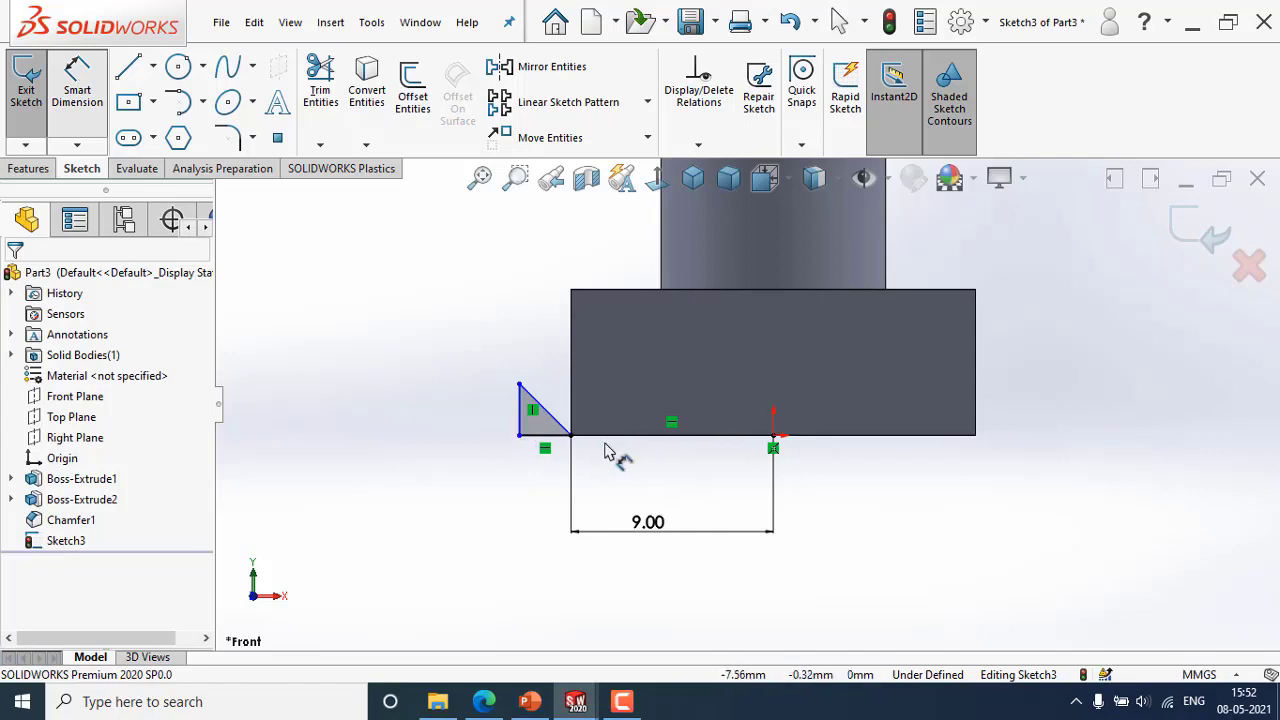
click(552, 434)
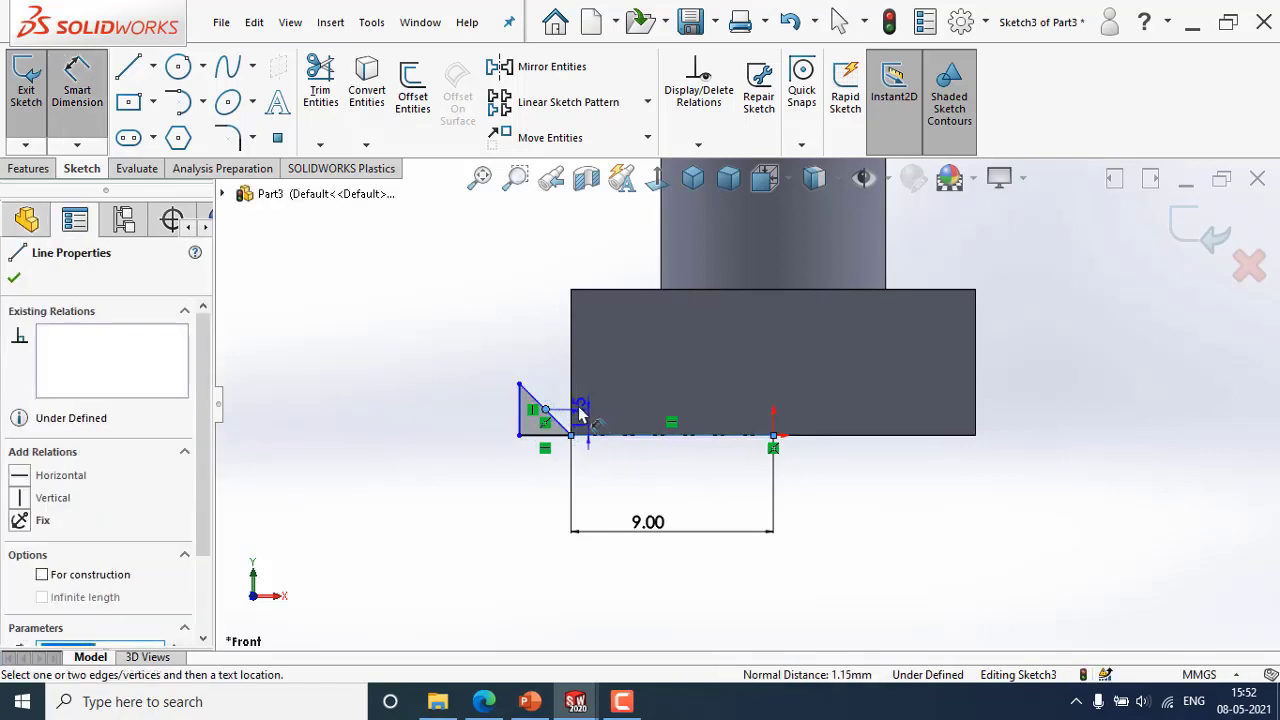
key(Escape)
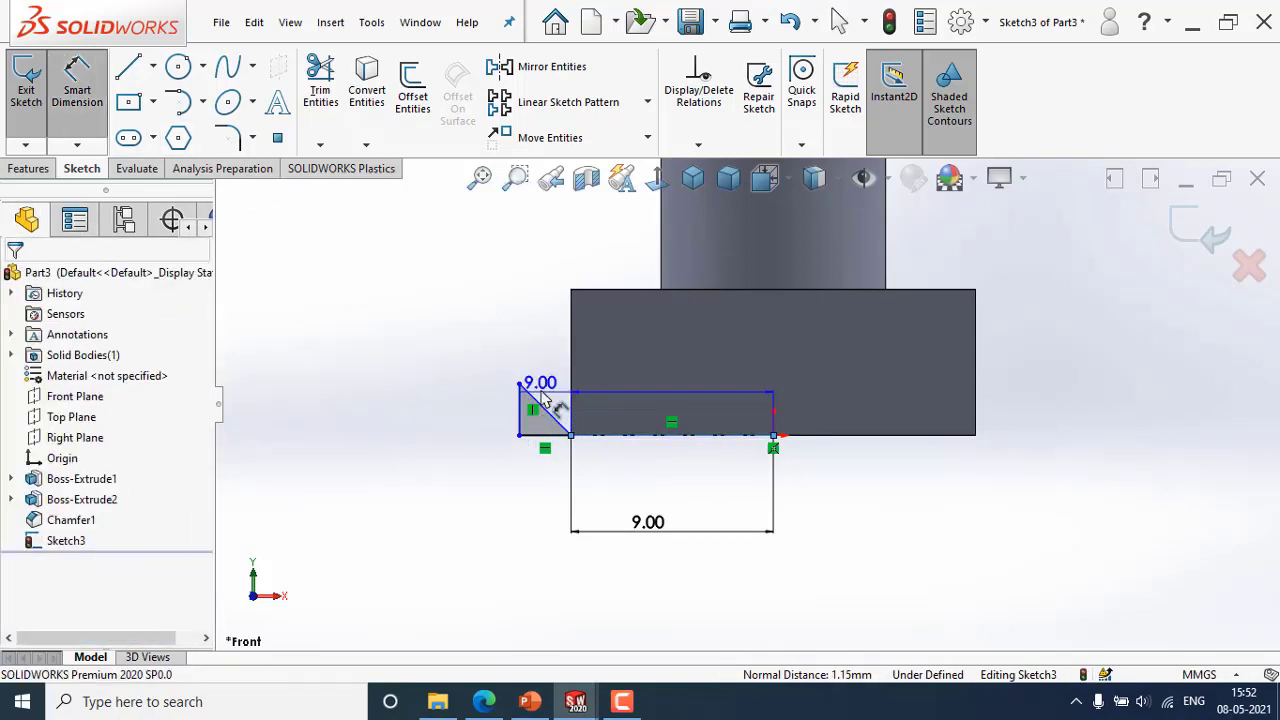
key(Escape)
click(553, 410)
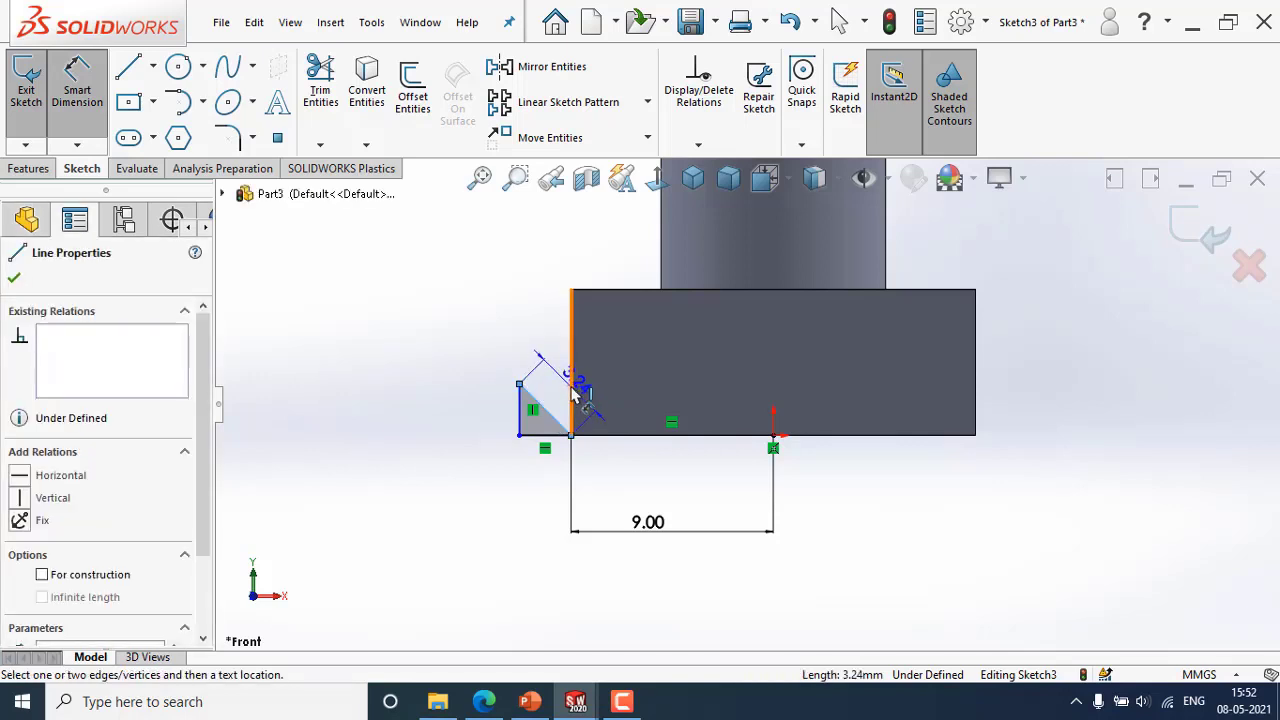
click(538, 435)
click(430, 393)
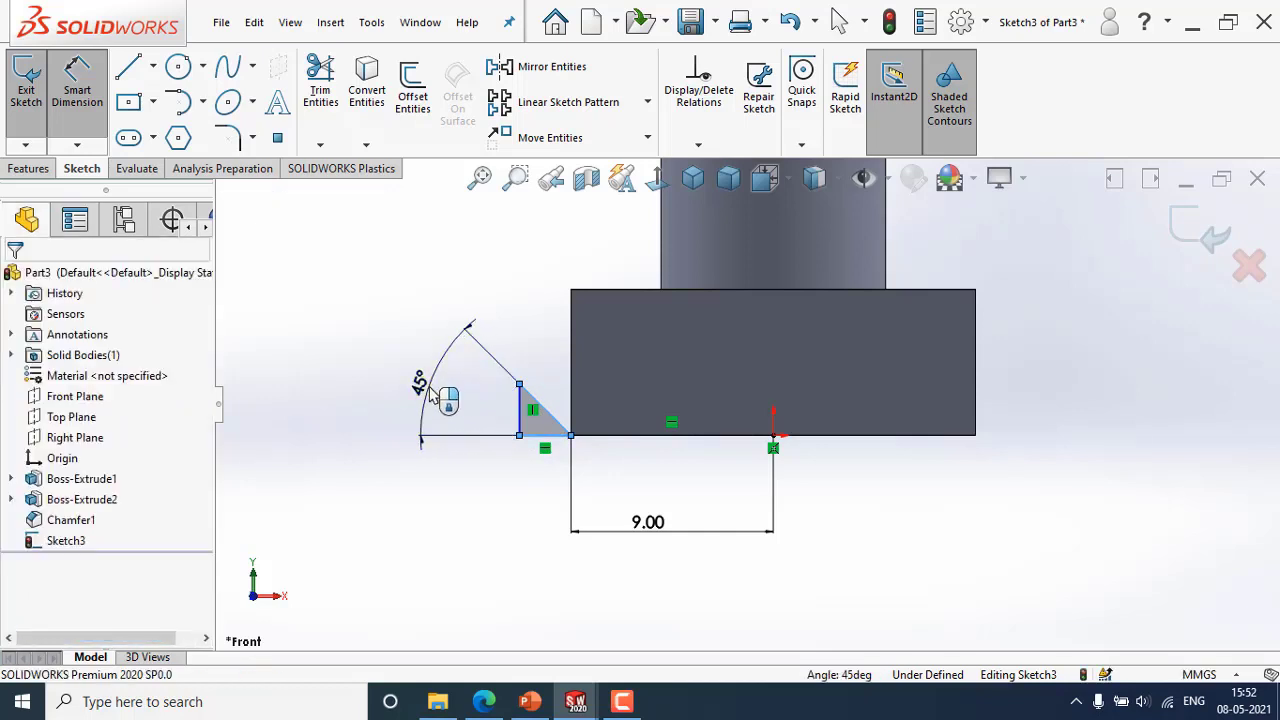
text(30)
key(Return)
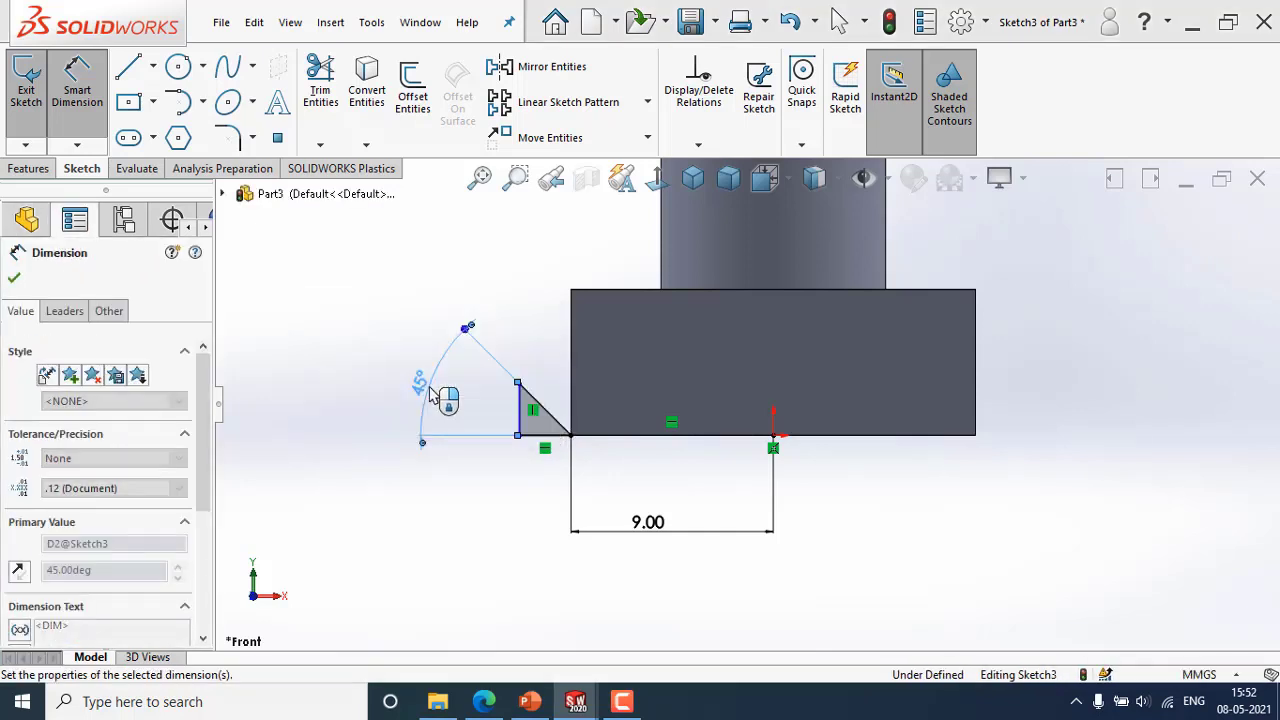
key(Escape)
Enlarge the triangle by moving its outer base corner farther from the head, and exit the sketch.
scroll(523, 434, down, 2)
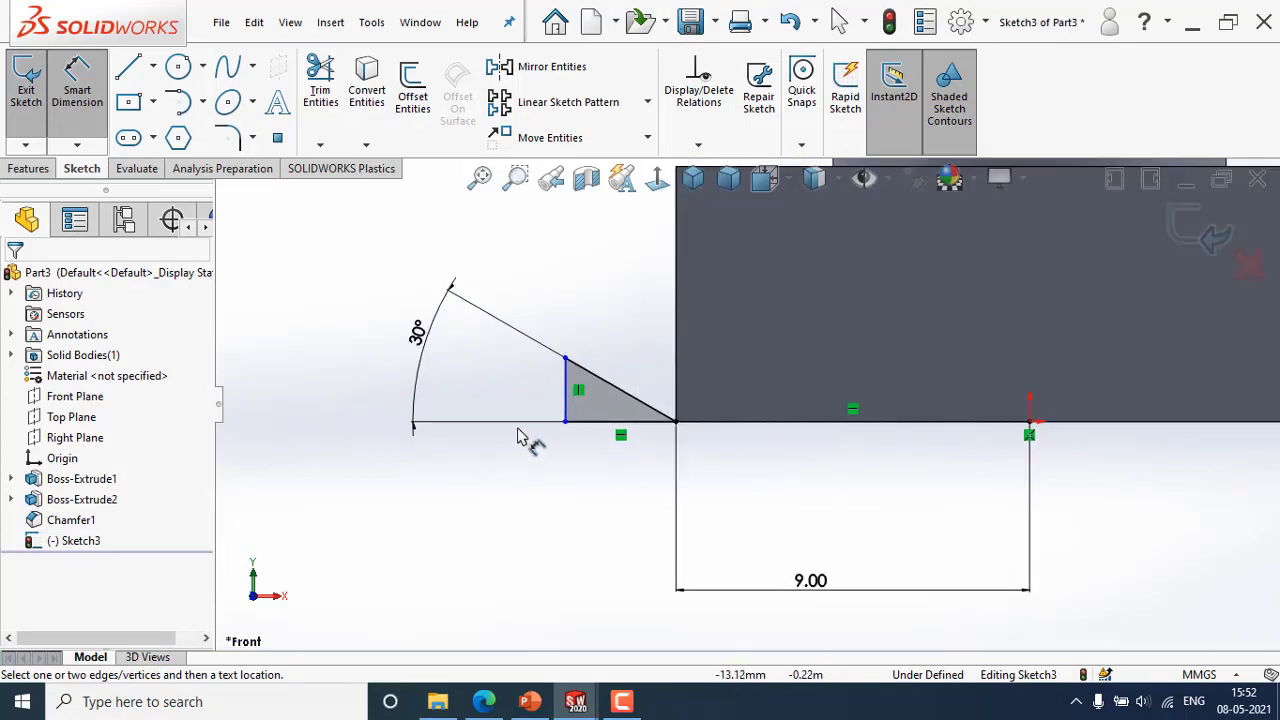
key(Escape)
scroll(643, 432, up, 2)
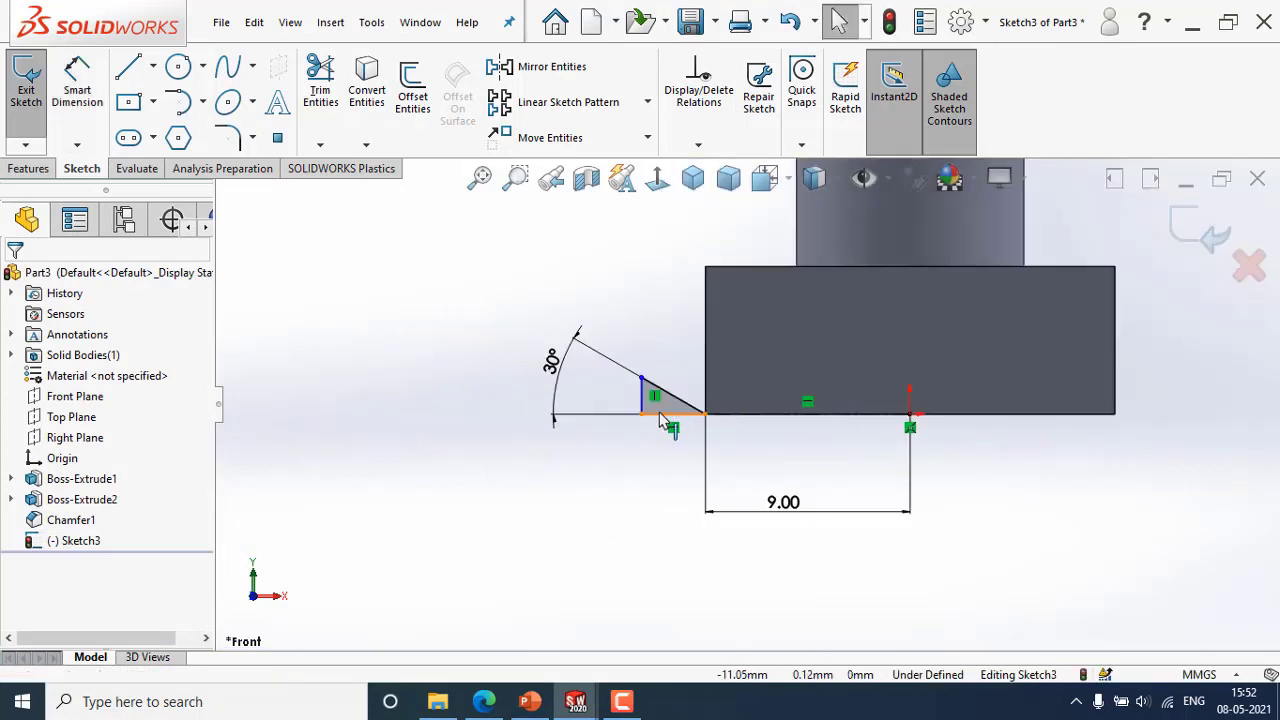
scroll(648, 430, down, 2)
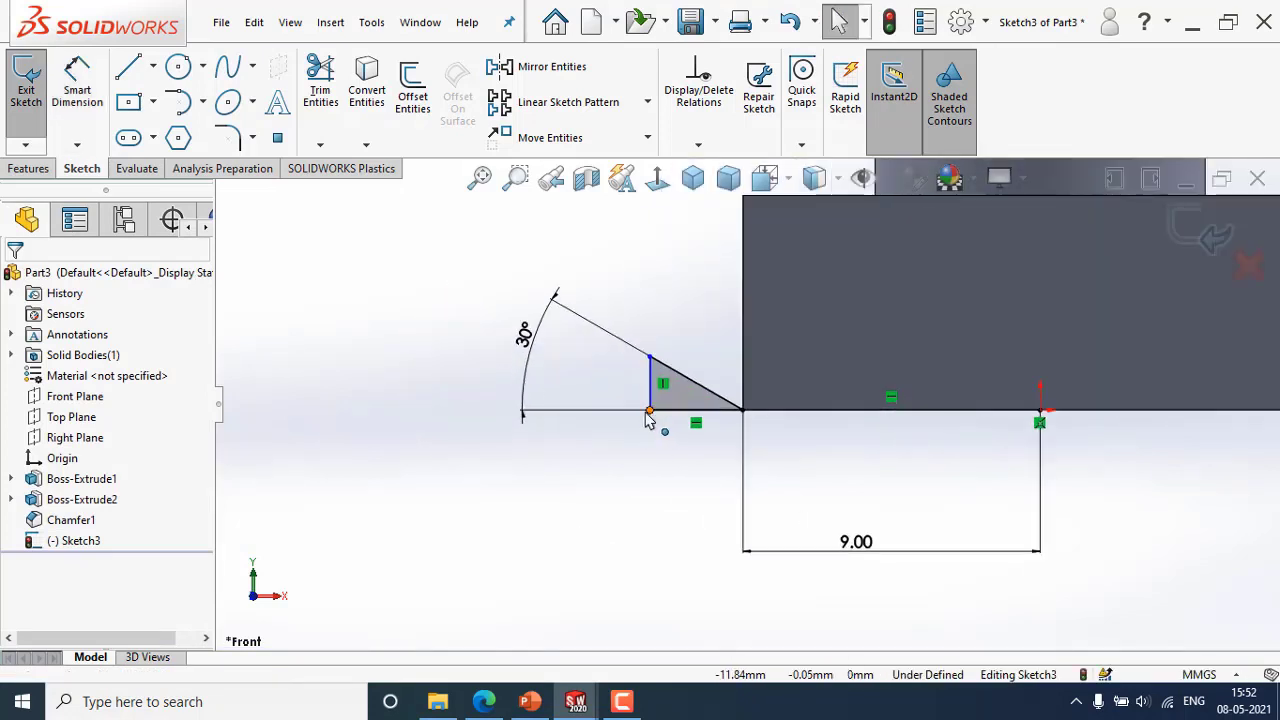
drag(648, 411, 500, 412)
click(655, 485)
scroll(675, 480, up, 2)
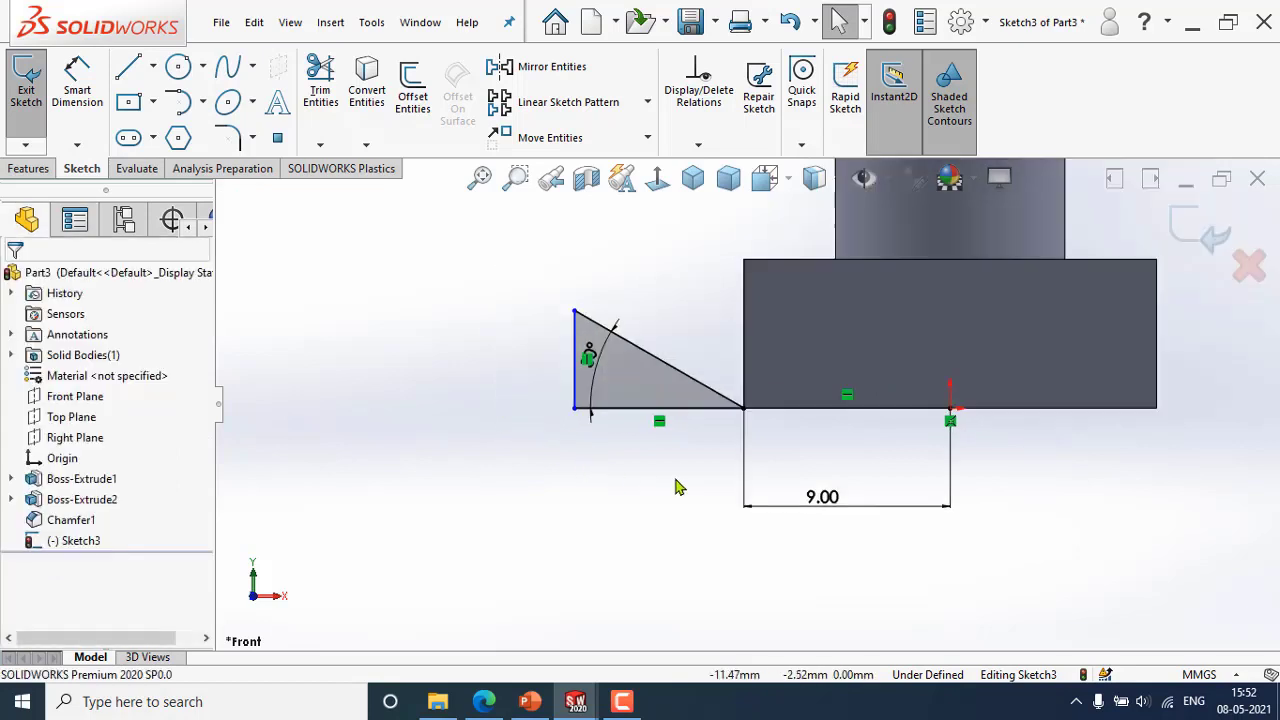
scroll(743, 410, up, 3)
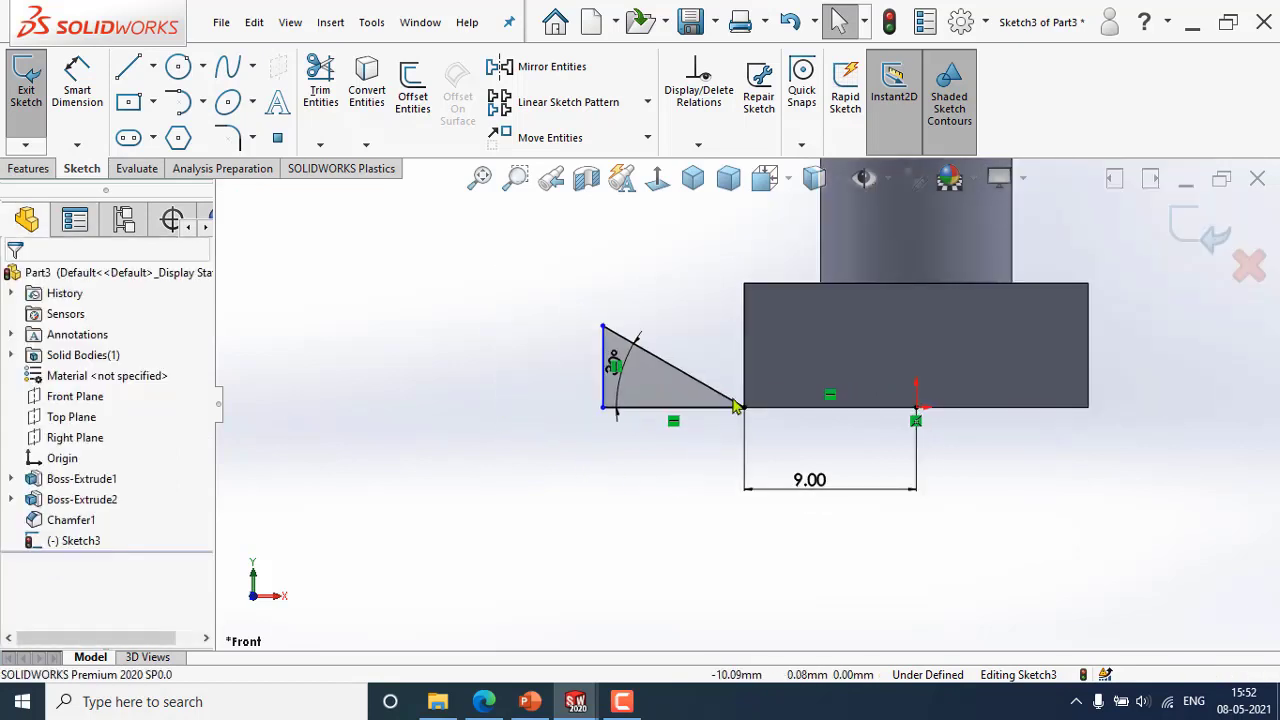
click(1205, 232)
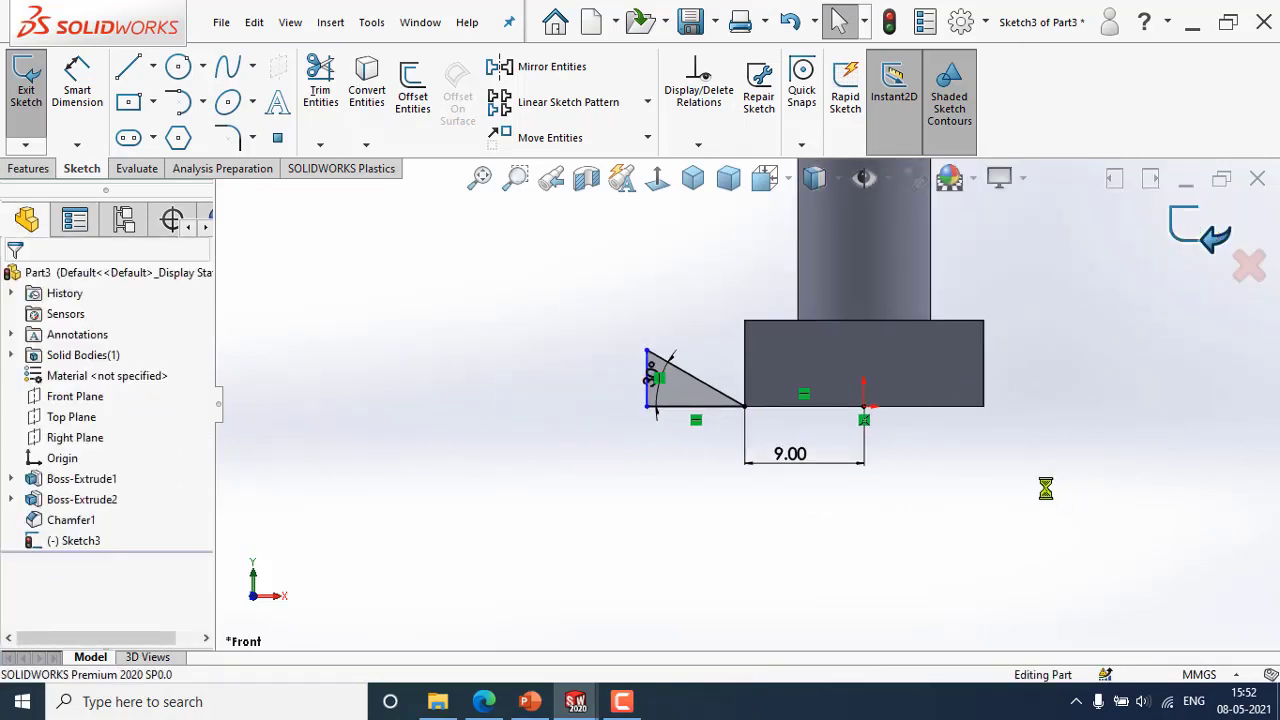
Reopen the triangle sketch, draw a vertical centerline from the origin to the midpoint of the head's upper edge, and exit the sketch.
right_click(86, 541)
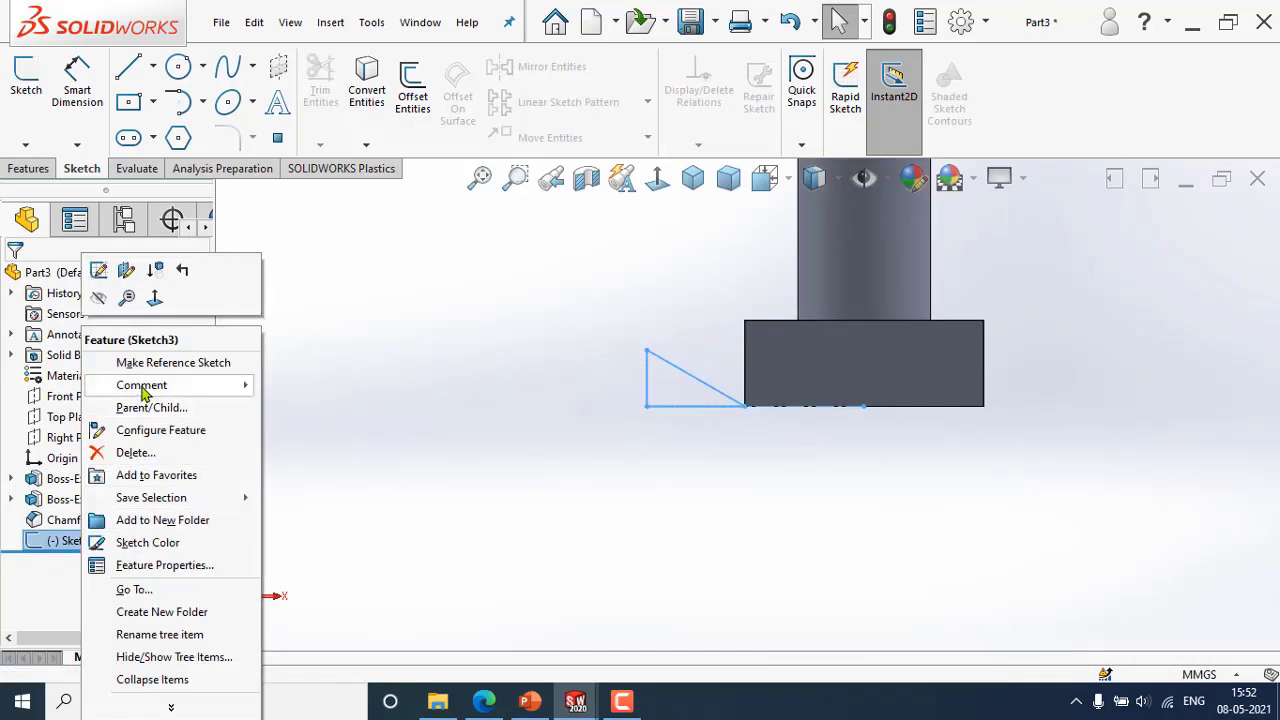
click(98, 270)
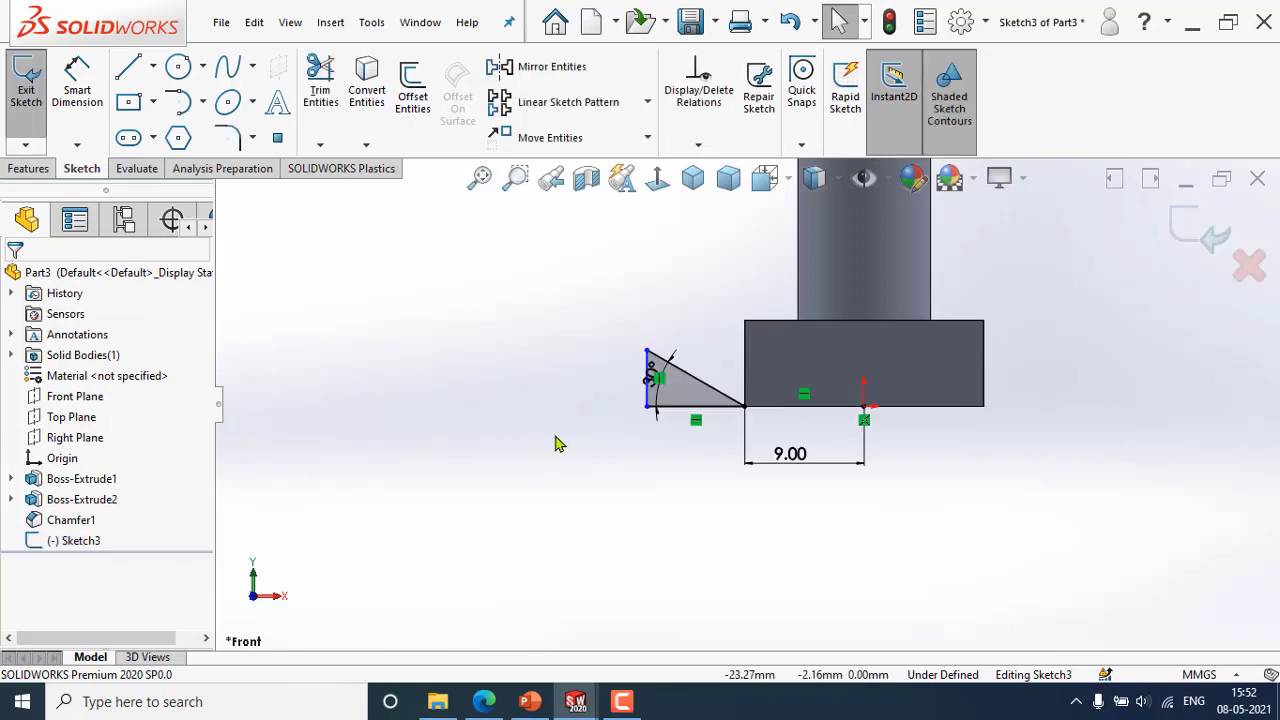
click(152, 66)
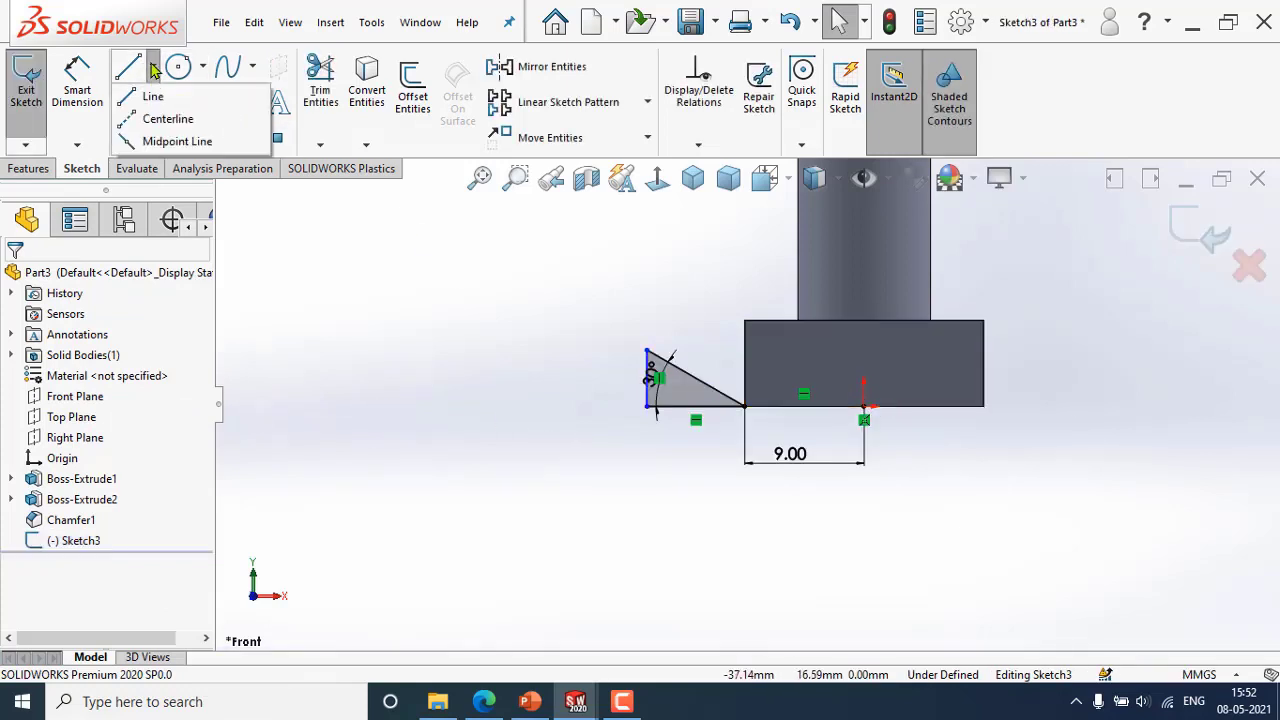
click(163, 114)
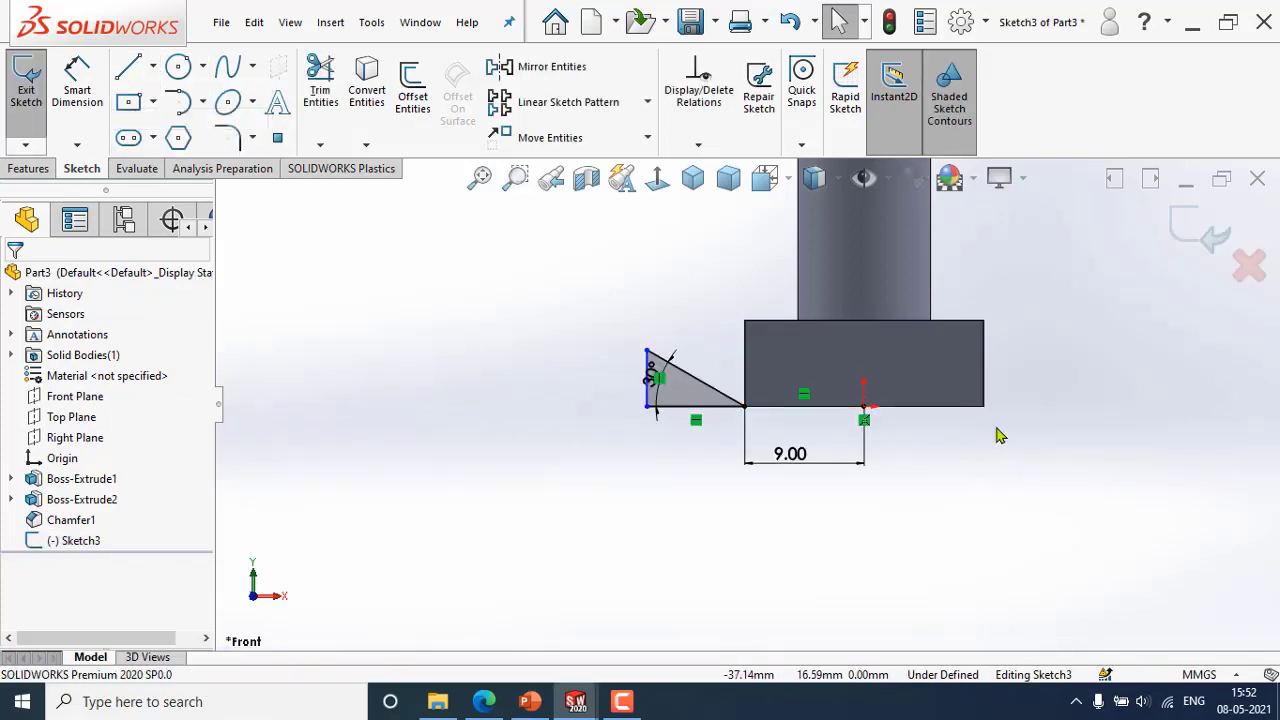
click(864, 406)
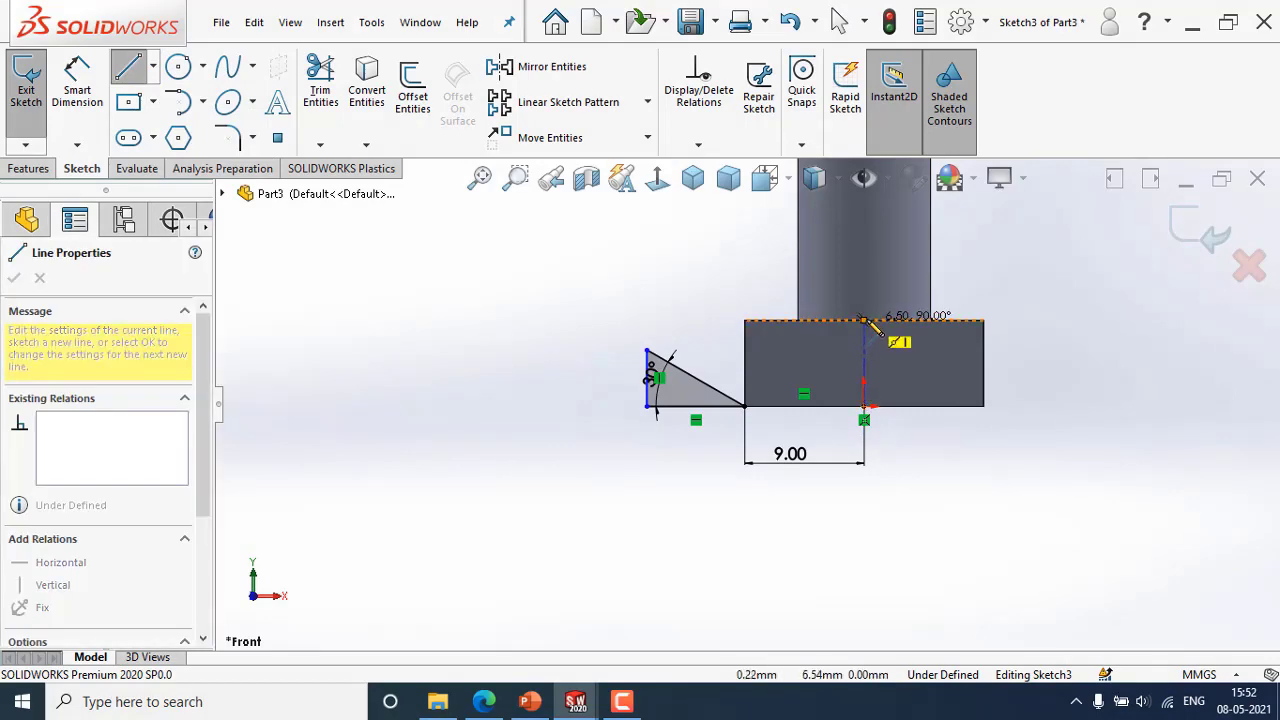
click(864, 320)
key(Escape)
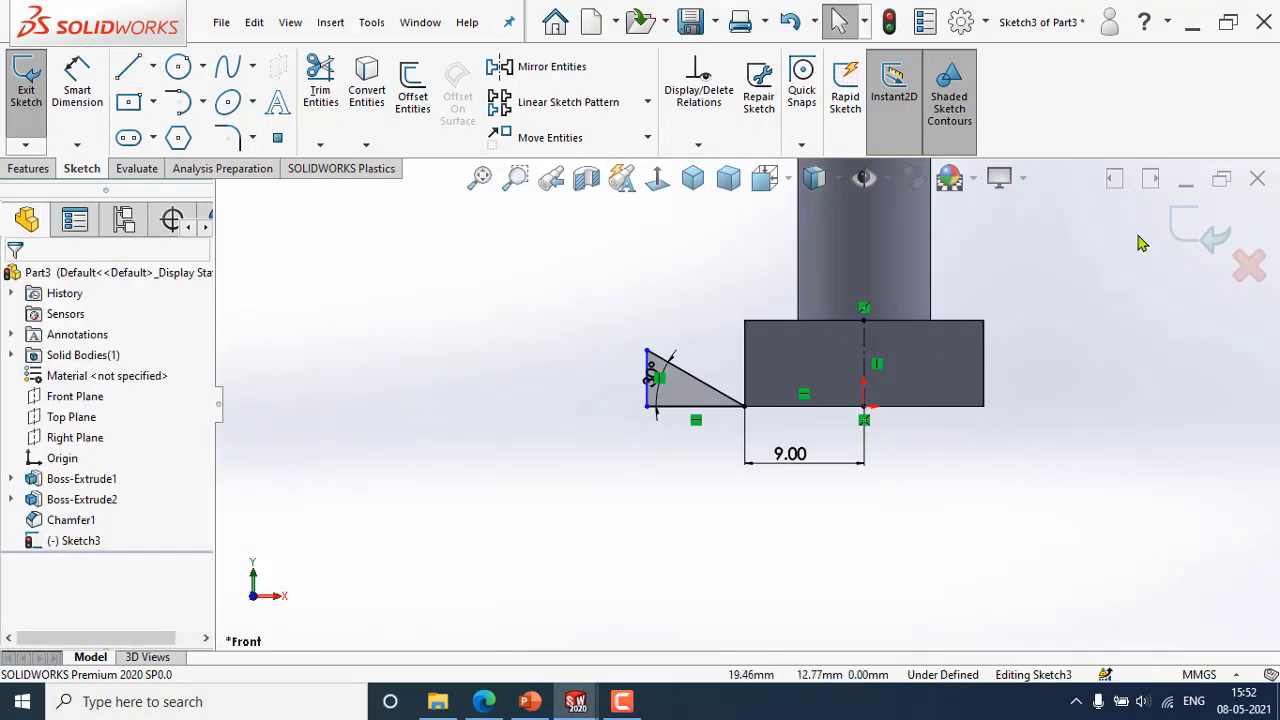
click(1192, 226)
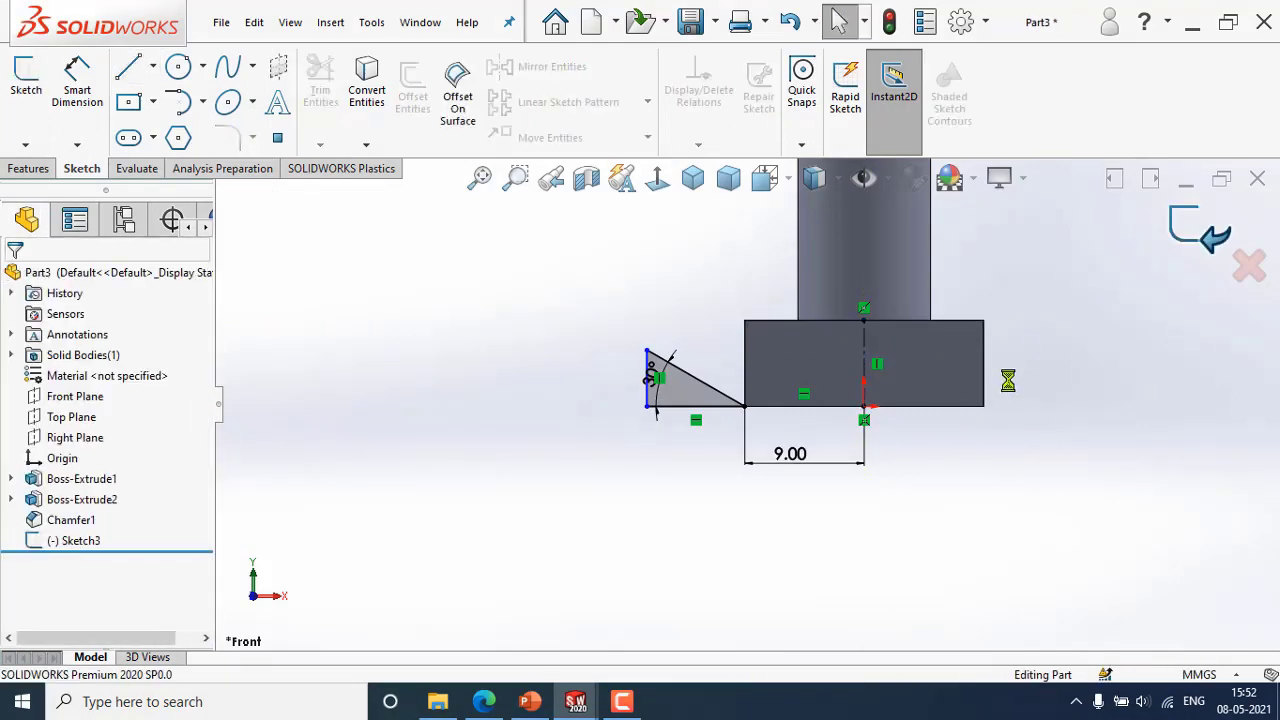
Set up a Revolved Cut with the triangle sketch and remove the triangle's base line from the axis of revolution.
click(32, 170)
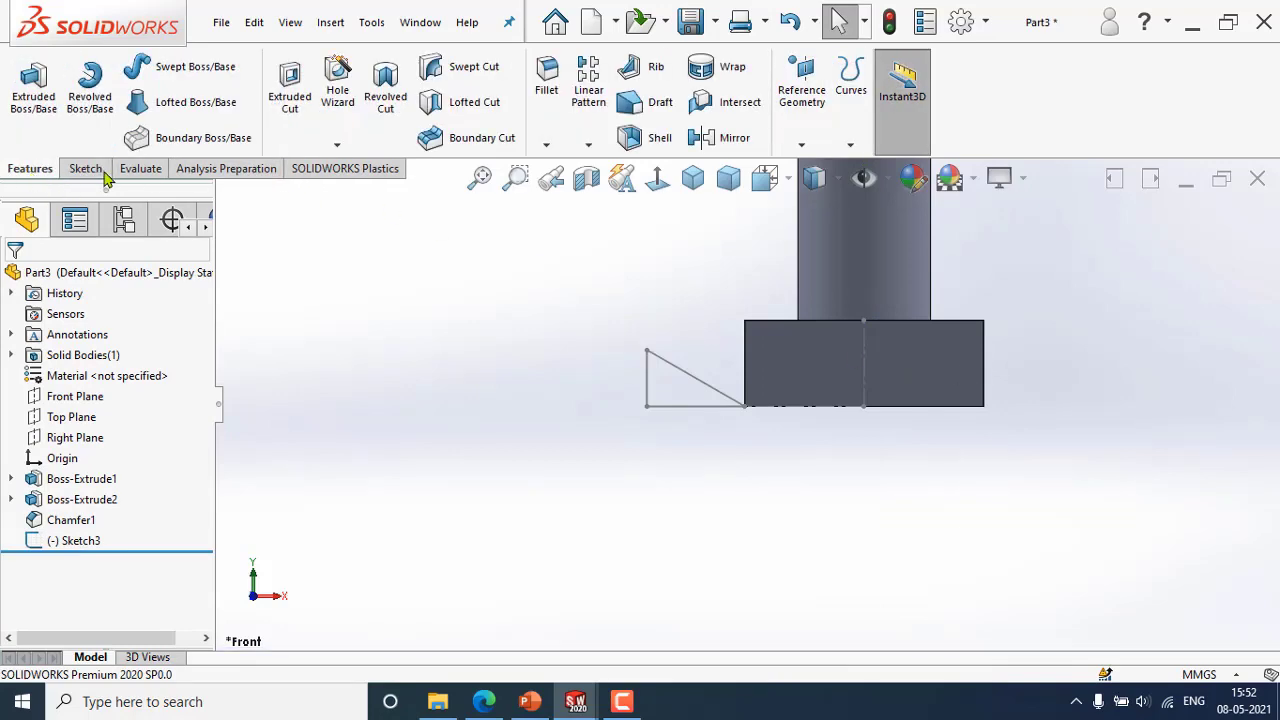
click(398, 90)
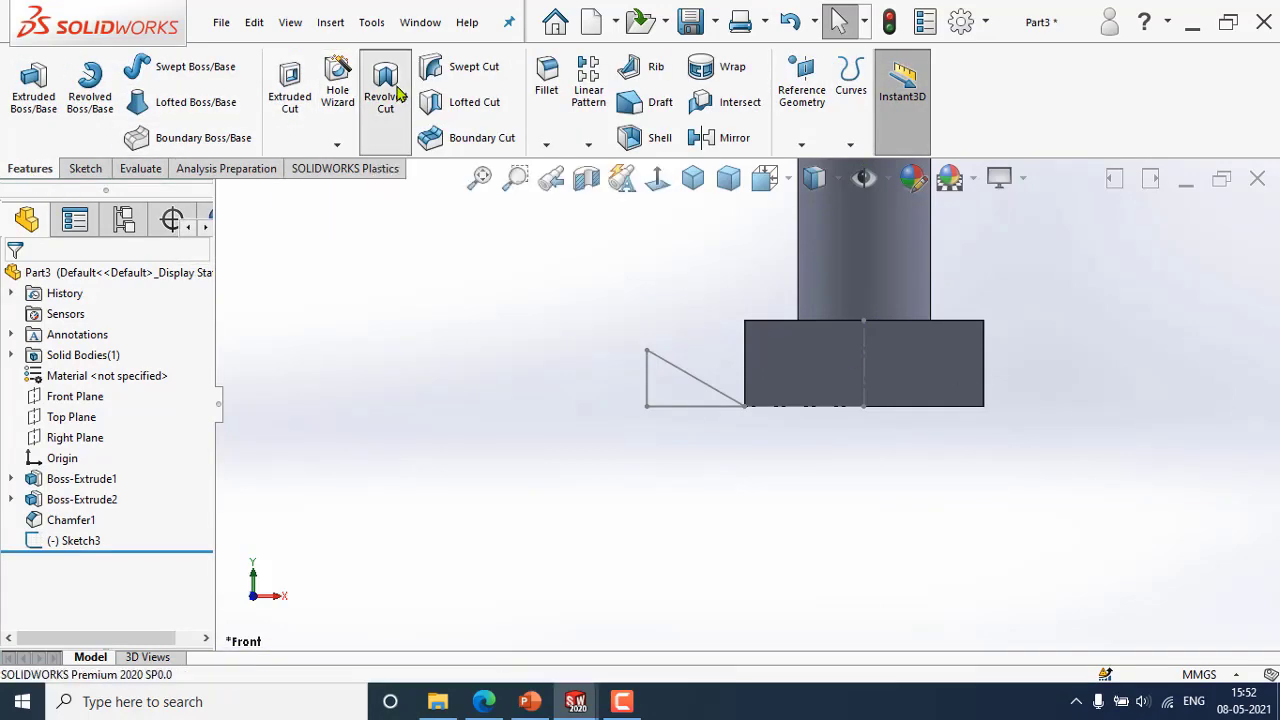
click(675, 410)
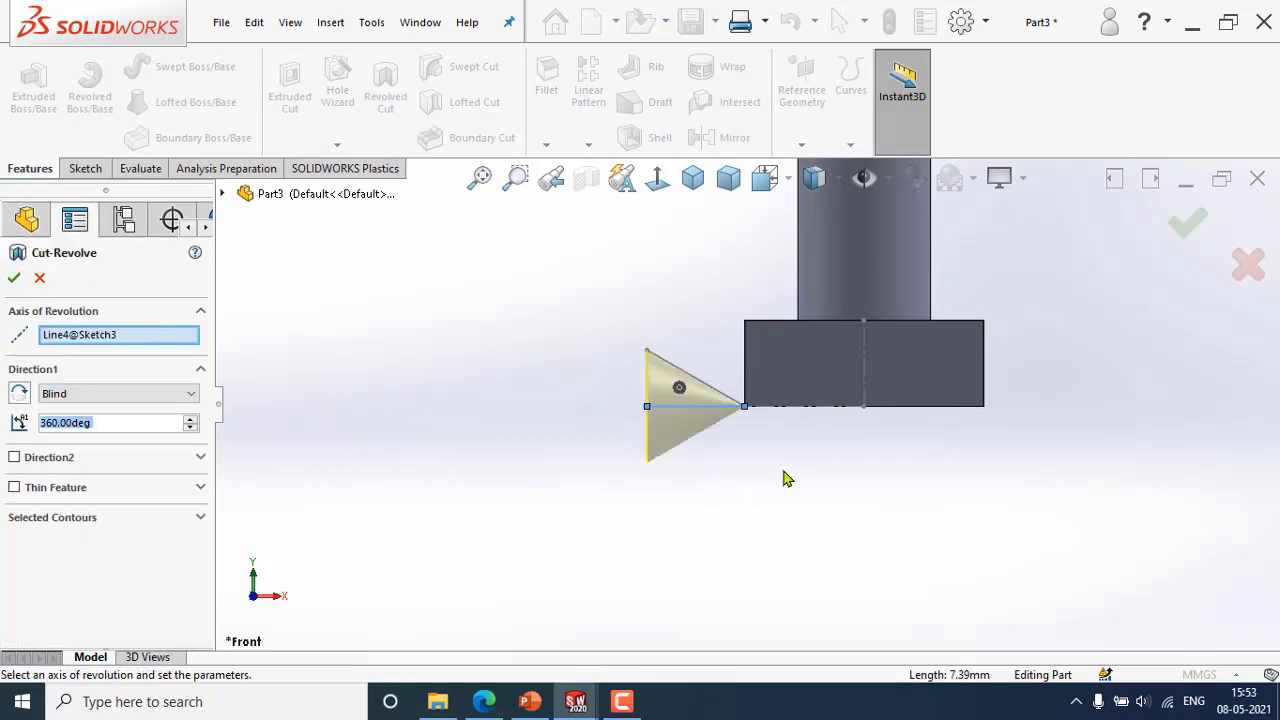
middle_drag(810, 484, 445, 420)
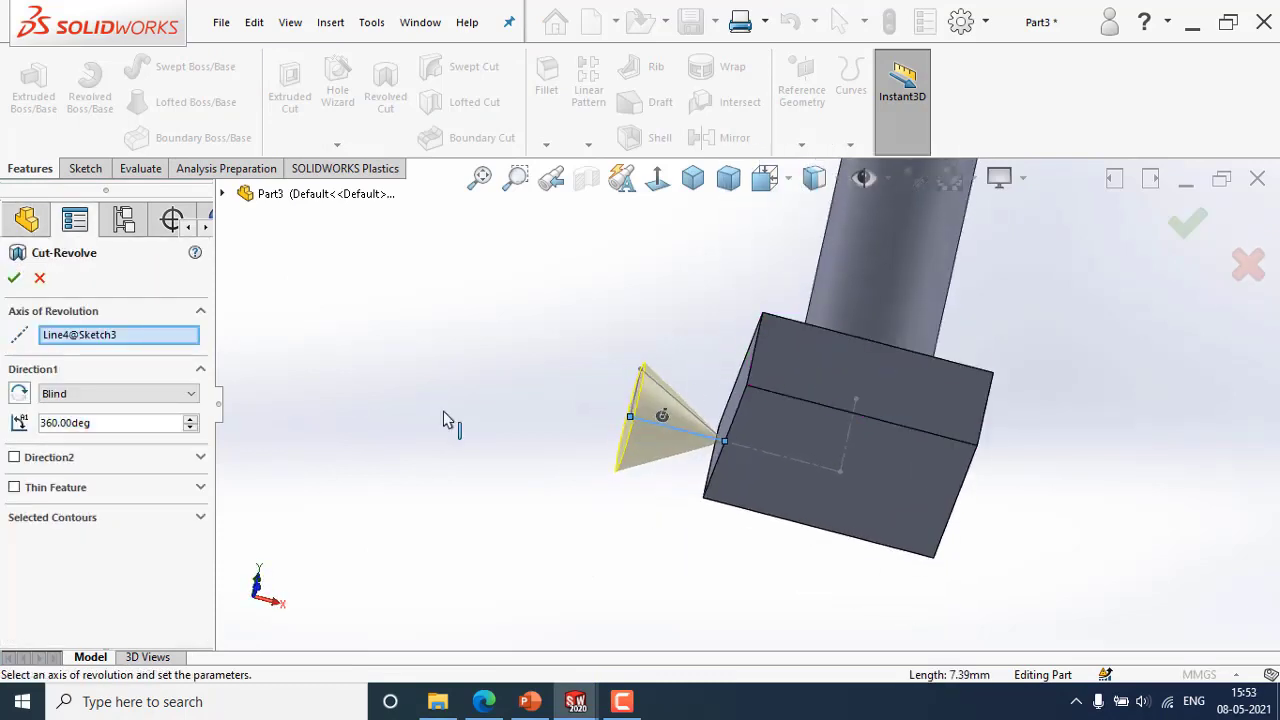
click(95, 341)
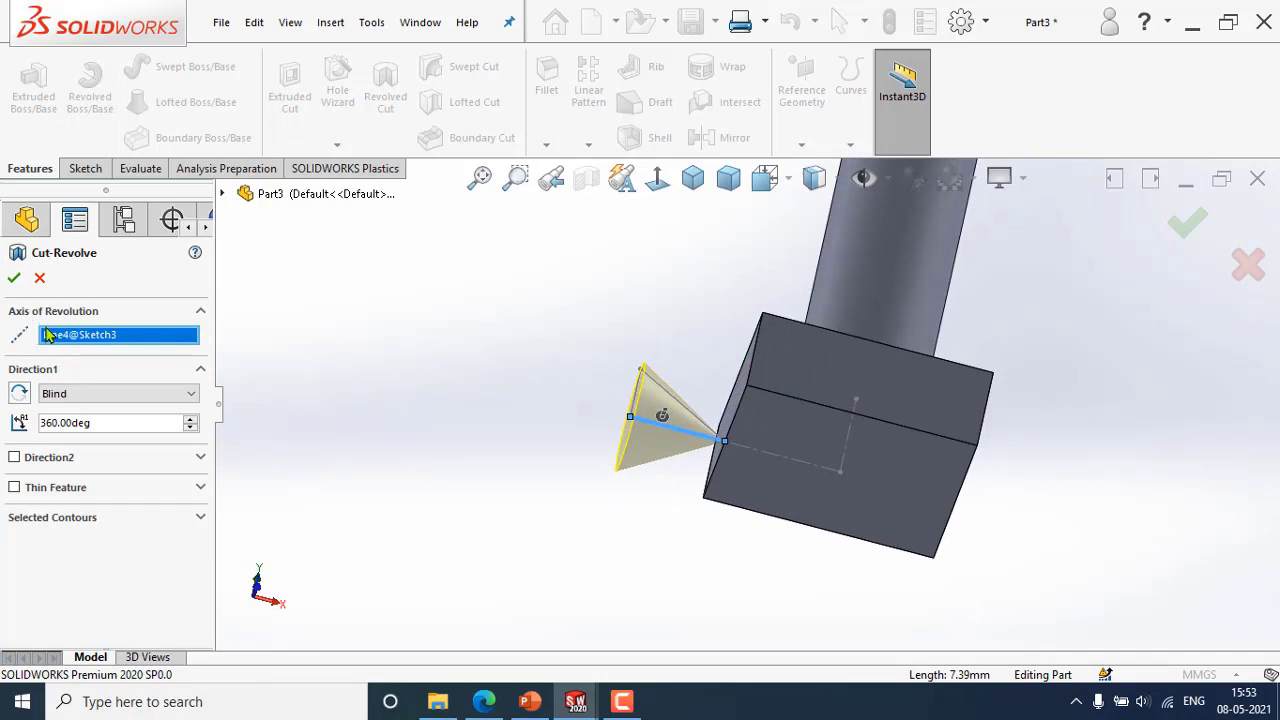
right_click(97, 341)
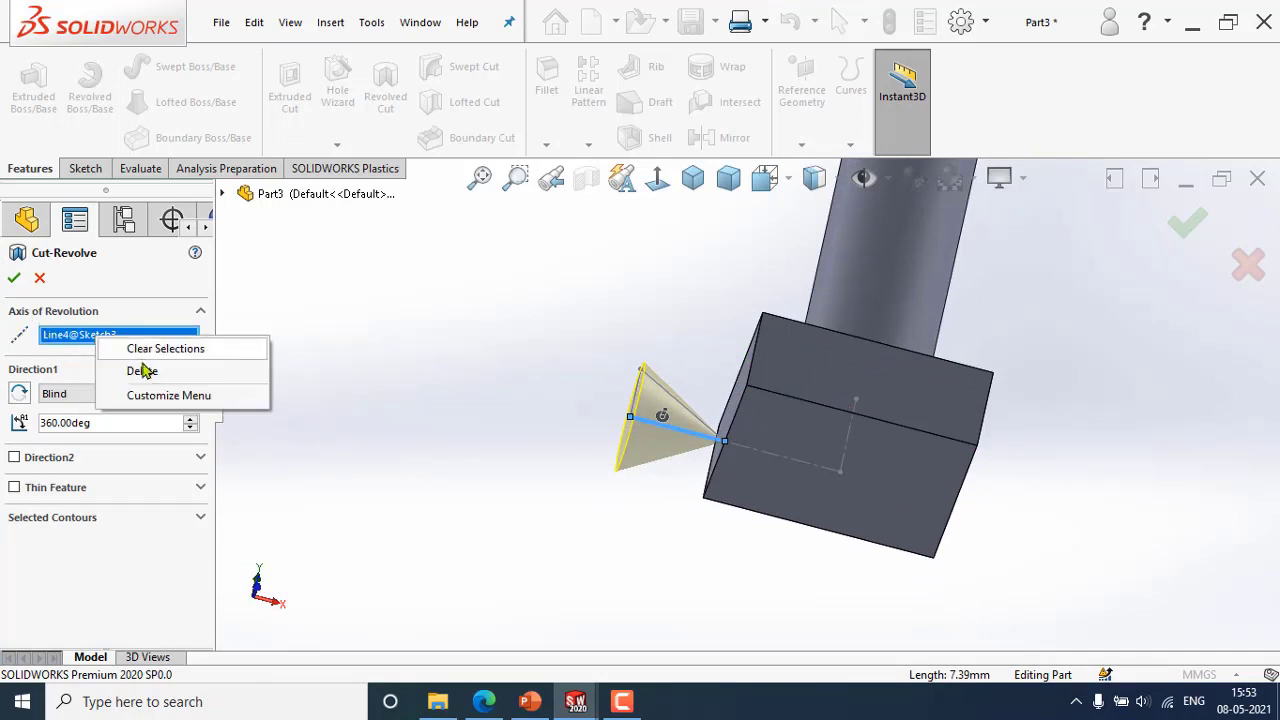
click(142, 372)
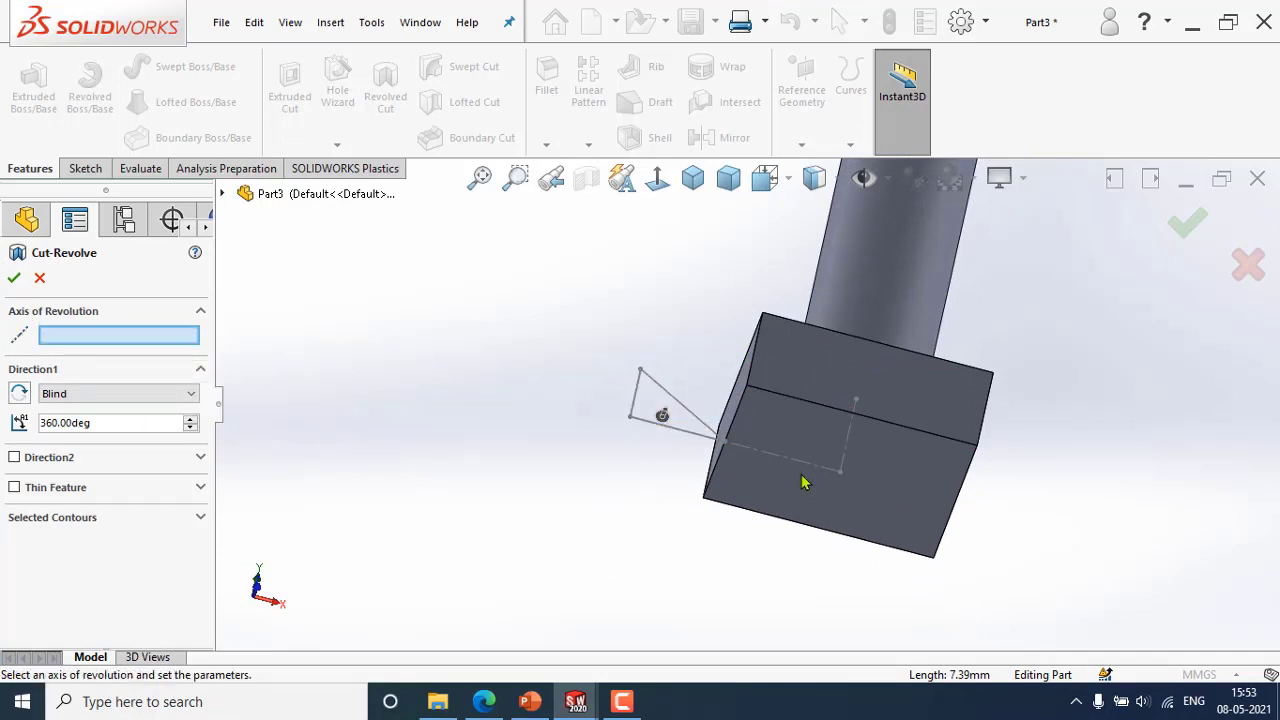
Set the head's vertical centerline as the axis, apply the 360° revolved cut, and show the bolt in isometric view.
click(847, 449)
mouse_move(857, 457)
middle_down()
mouse_move(511, 569)
mouse_move(580, 351)
mouse_move(515, 250)
mouse_move(702, 225)
middle_up()
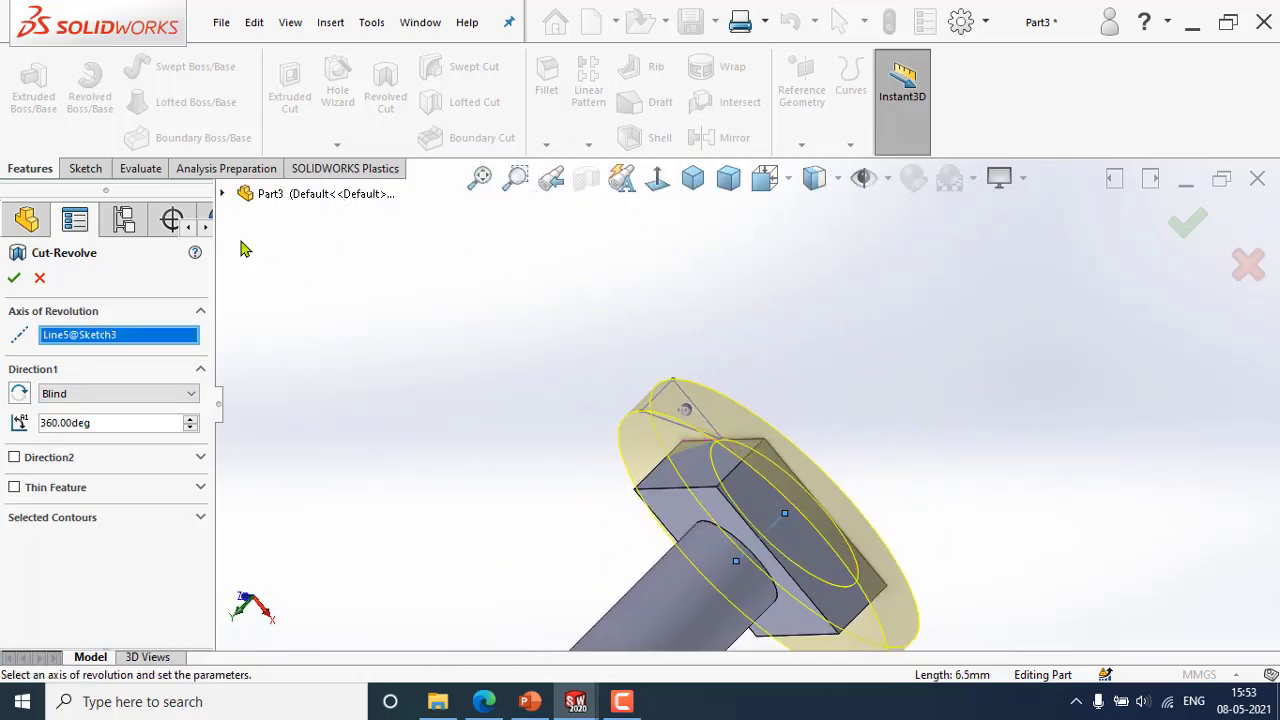
click(14, 280)
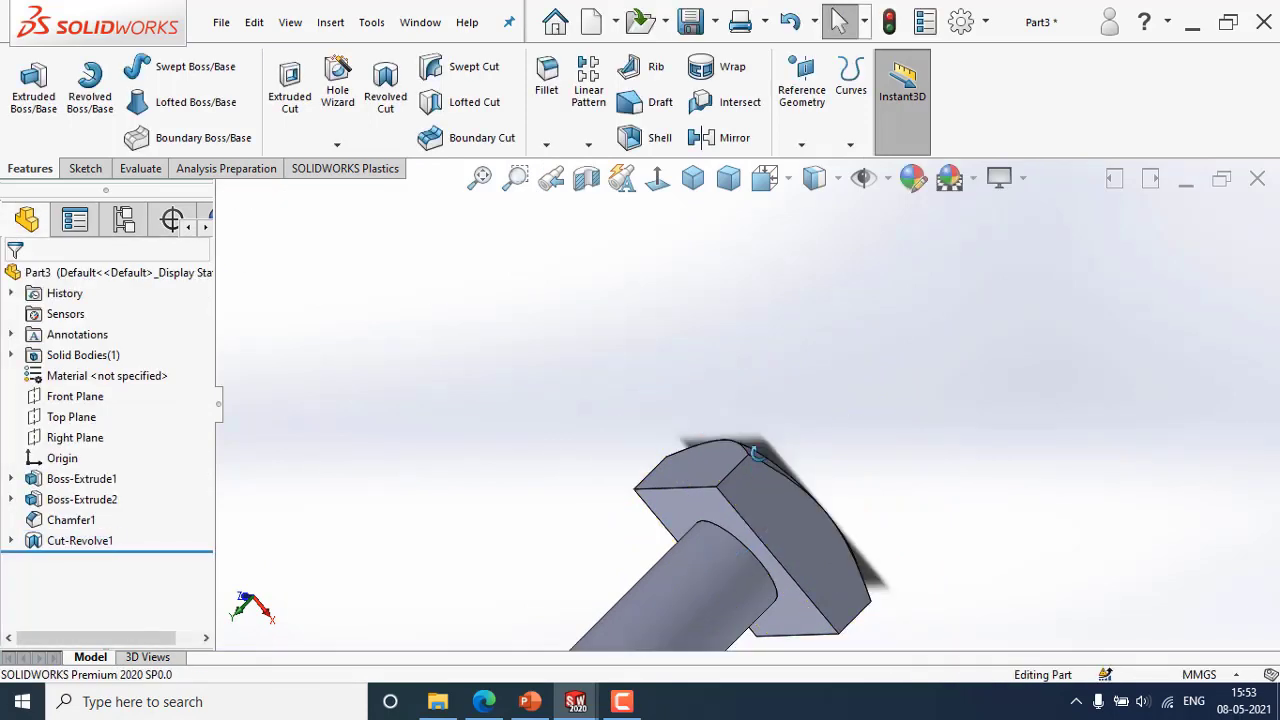
middle_drag(757, 453, 651, 443)
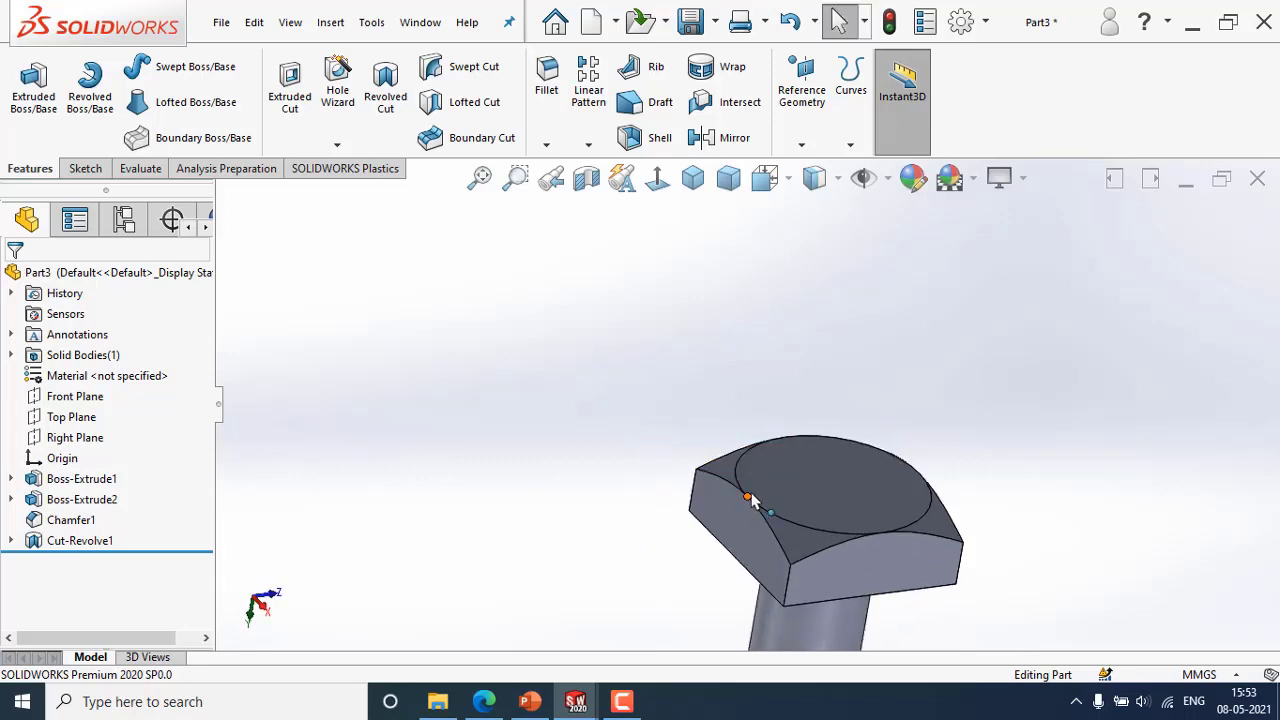
middle_drag(752, 500, 609, 509)
key(space)
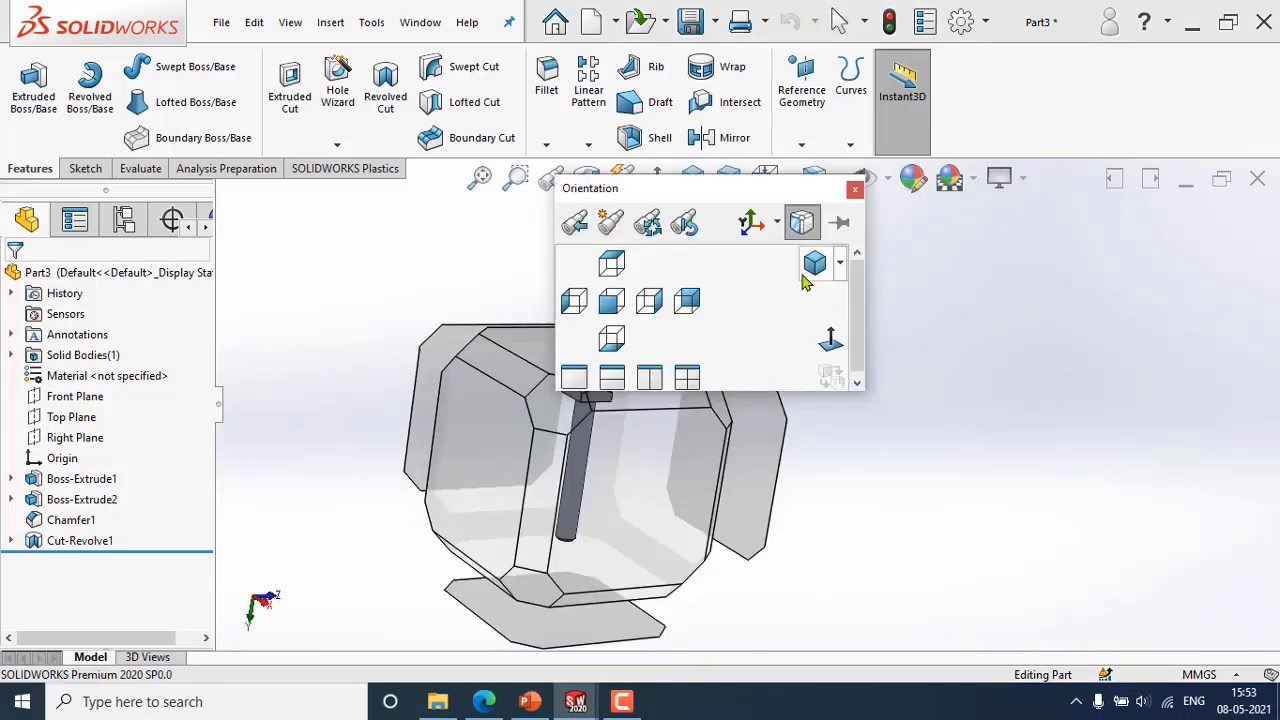
click(813, 263)
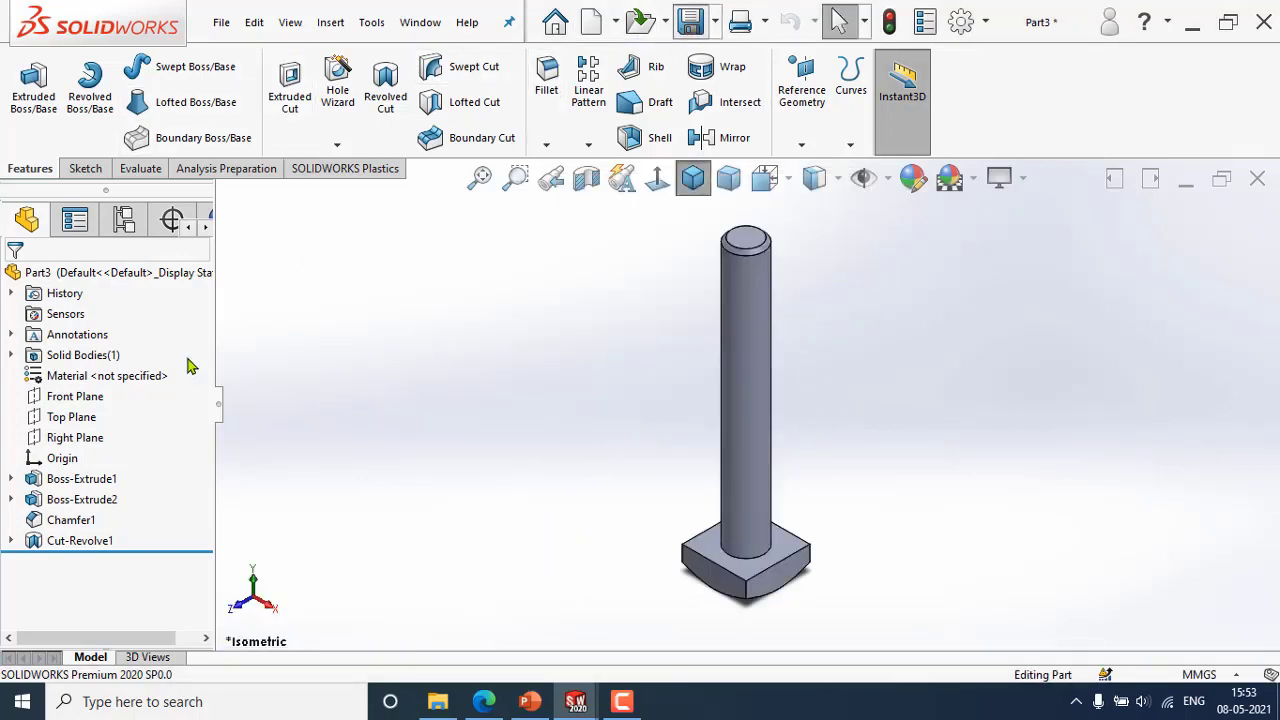
Look up the bolt's name in the Plummer Block PDF in the Edge browser and save the part as Bolt M10.
key(ctrl+s)
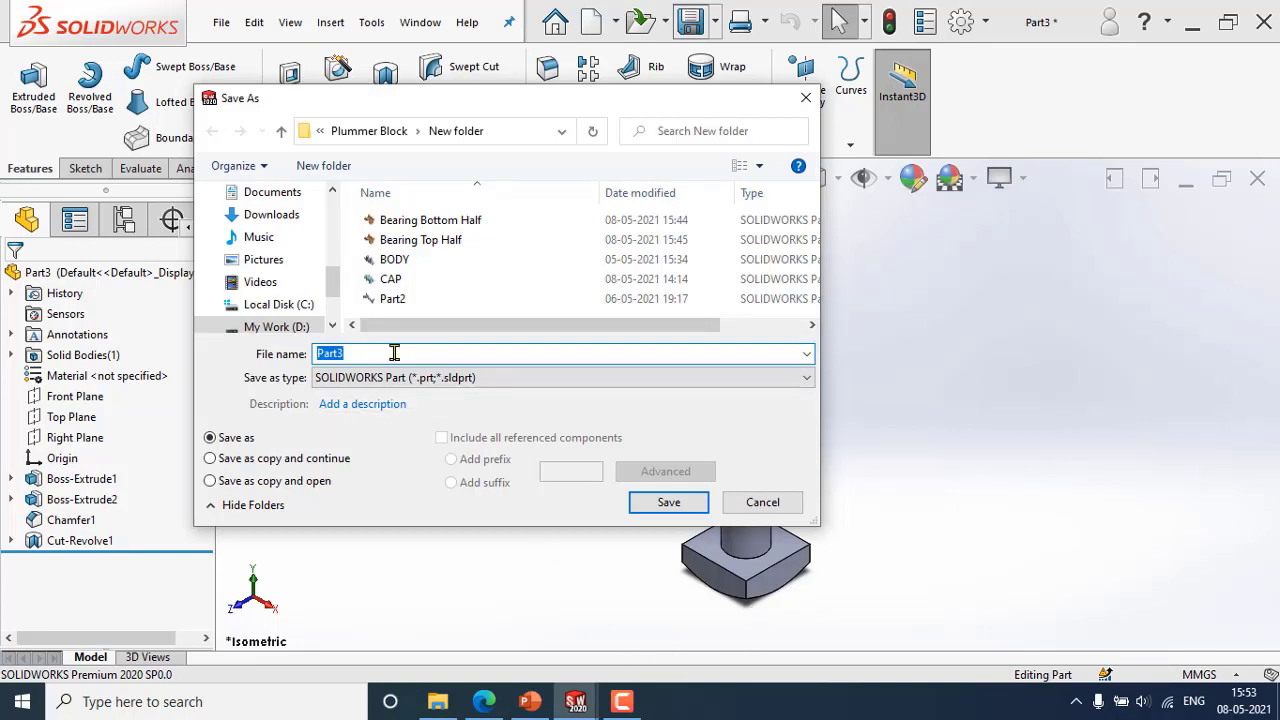
click(575, 701)
click(483, 701)
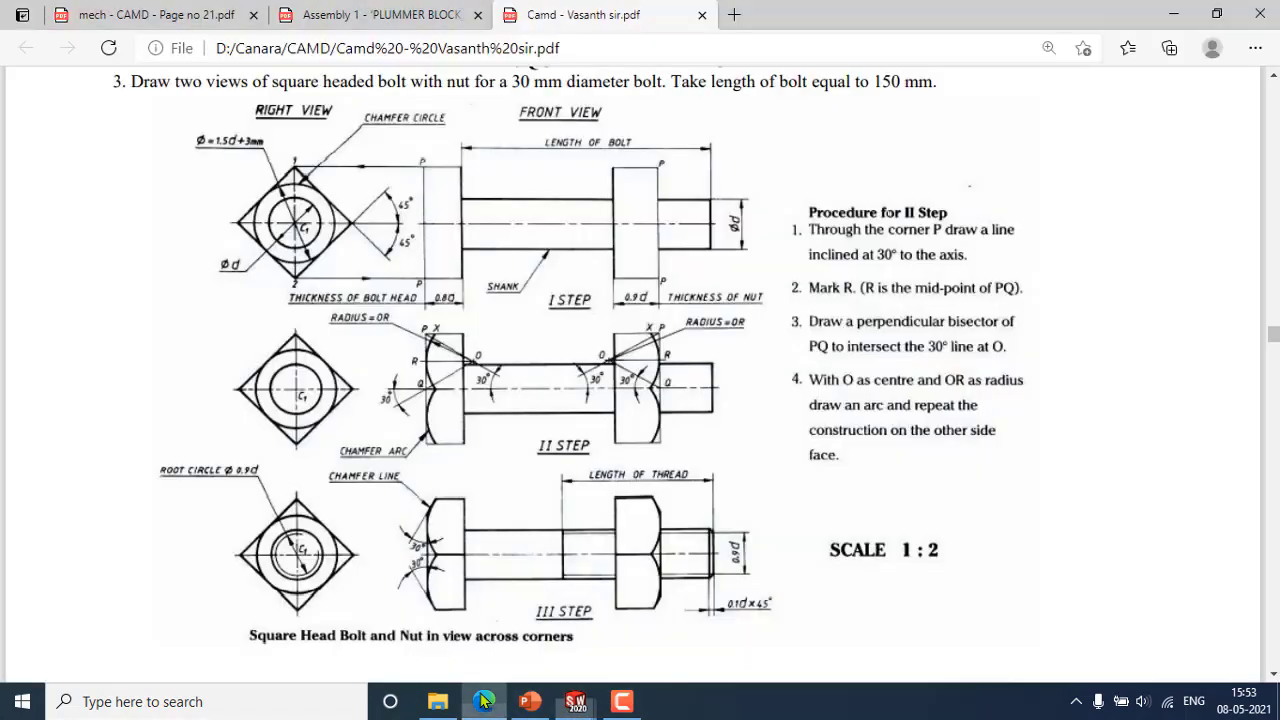
click(380, 14)
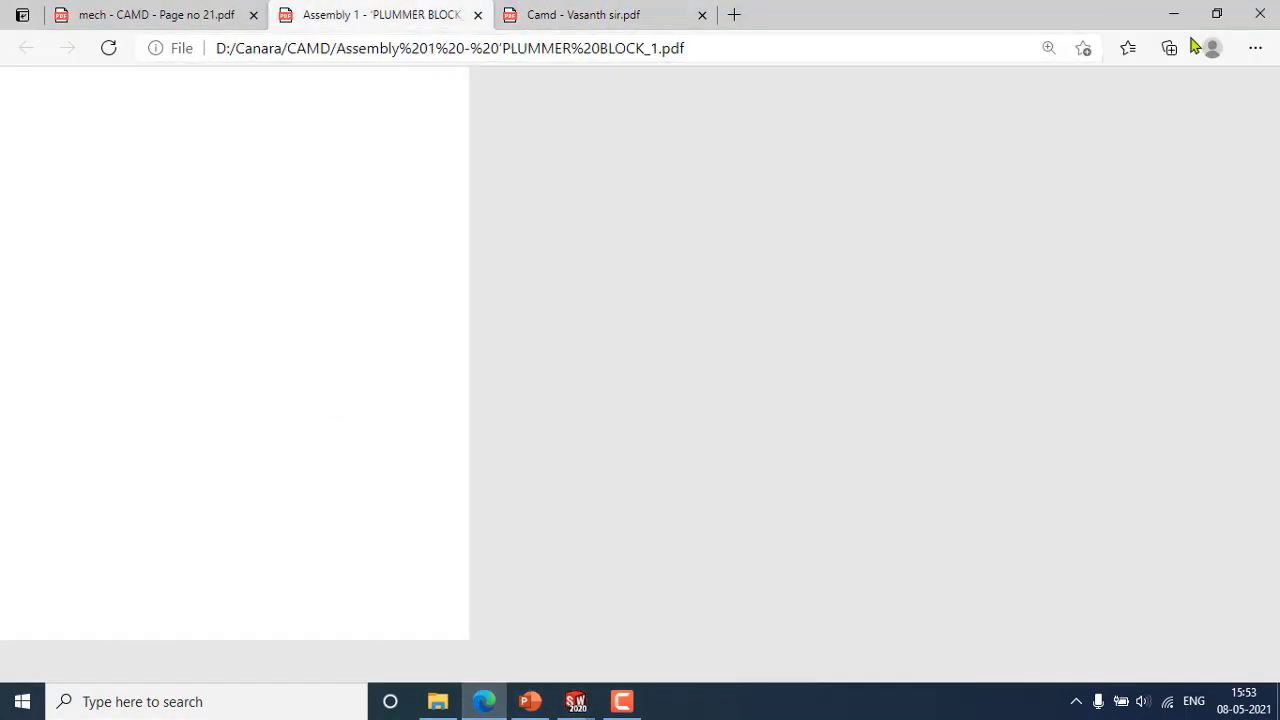
click(1216, 14)
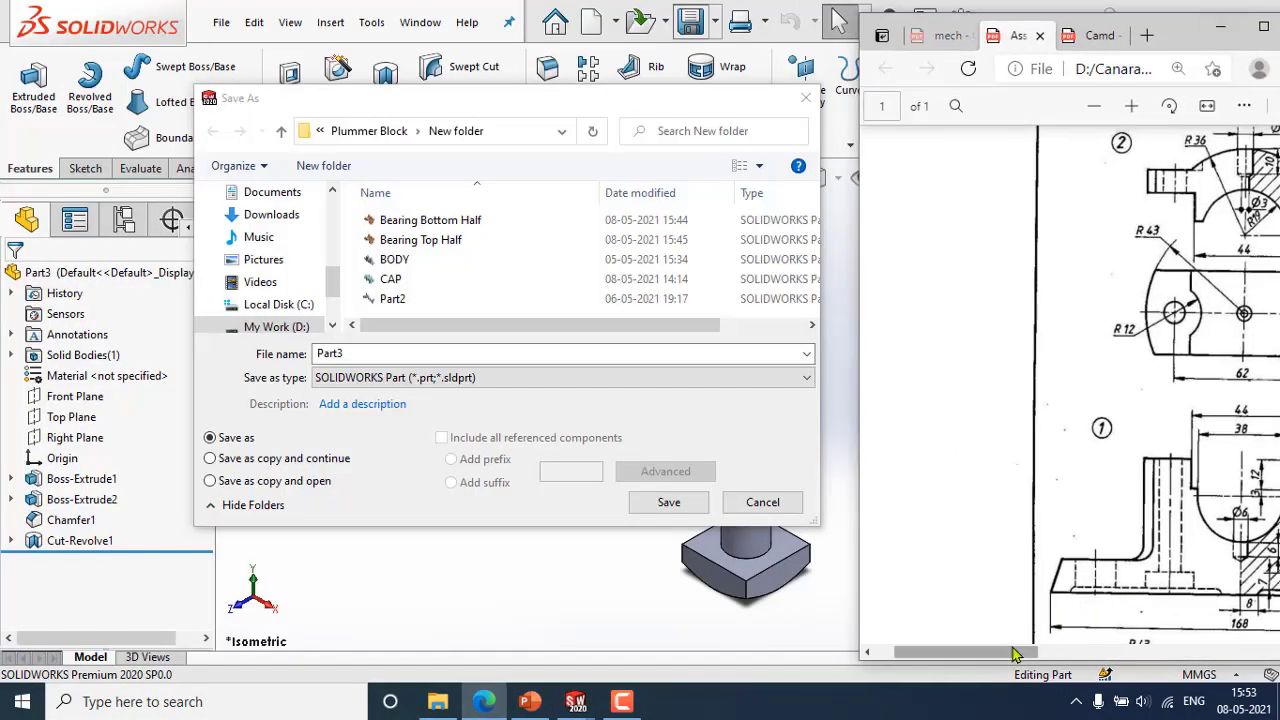
scroll(1105, 600, right, 10)
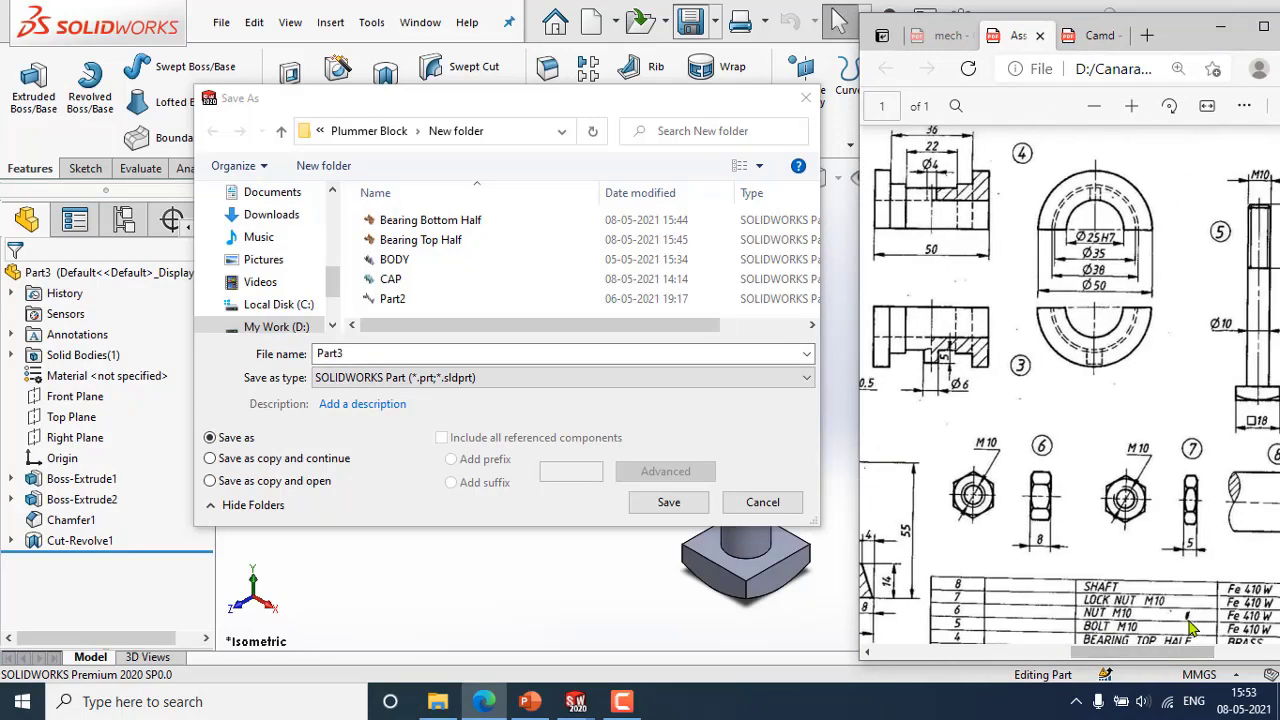
click(325, 353)
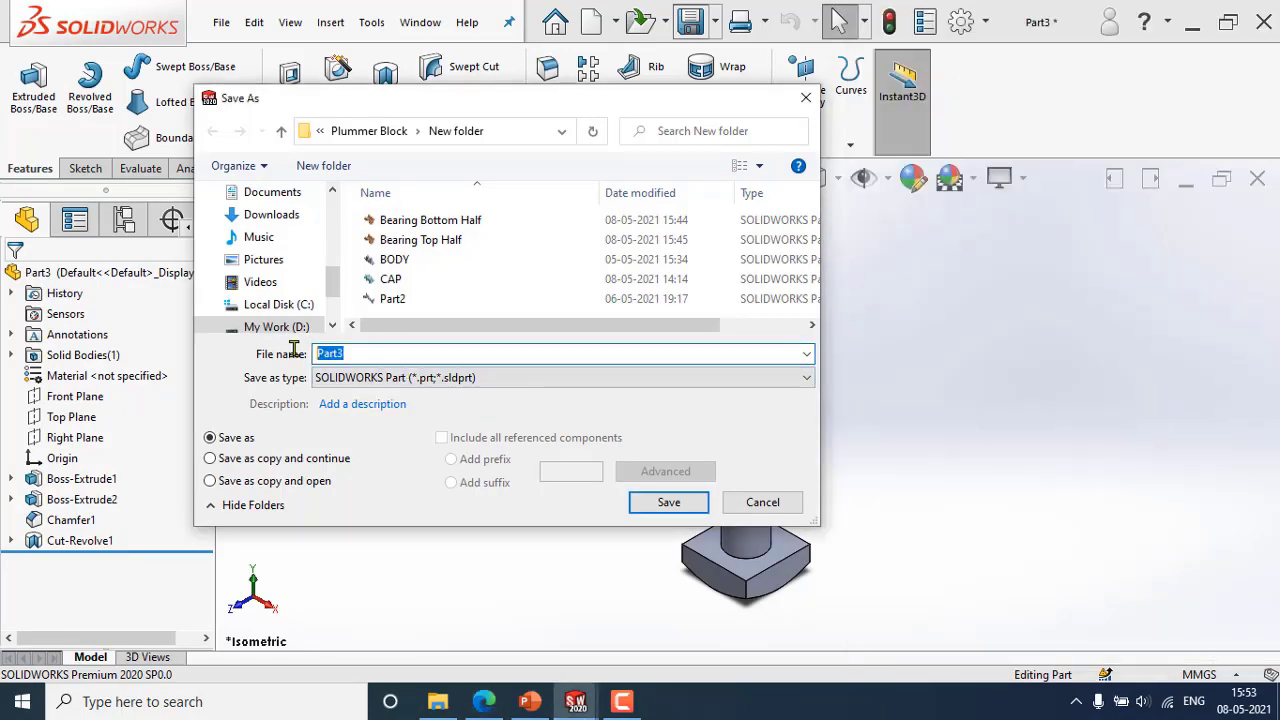
text(Bolt M10)
click(670, 503)
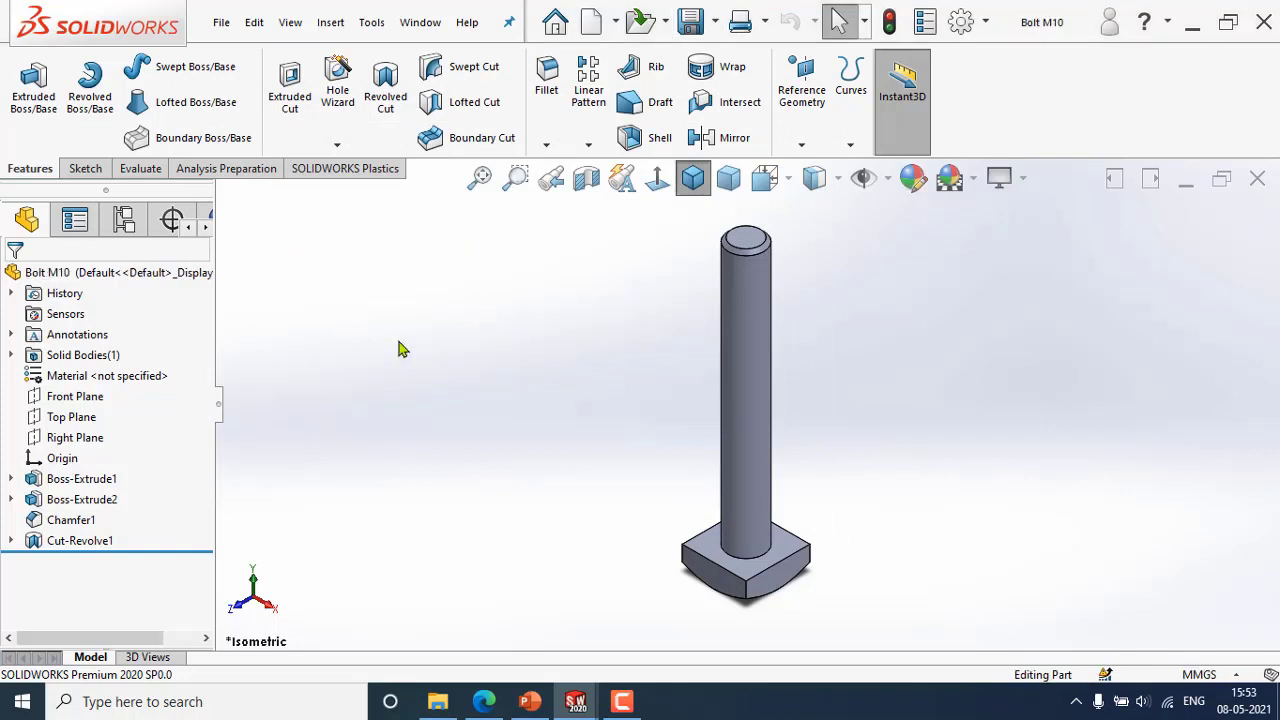
Apply a light magenta-purple color from the standard swatches to the whole Bolt M10 part.
right_click(57, 279)
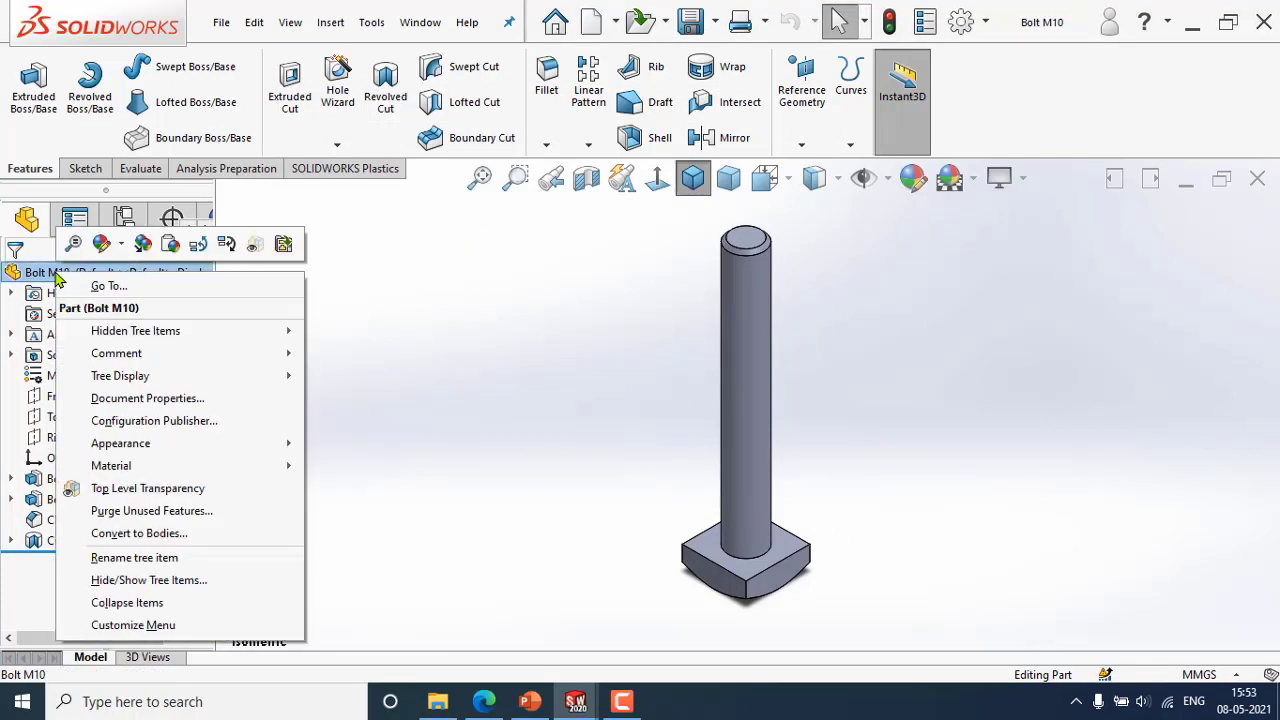
click(118, 249)
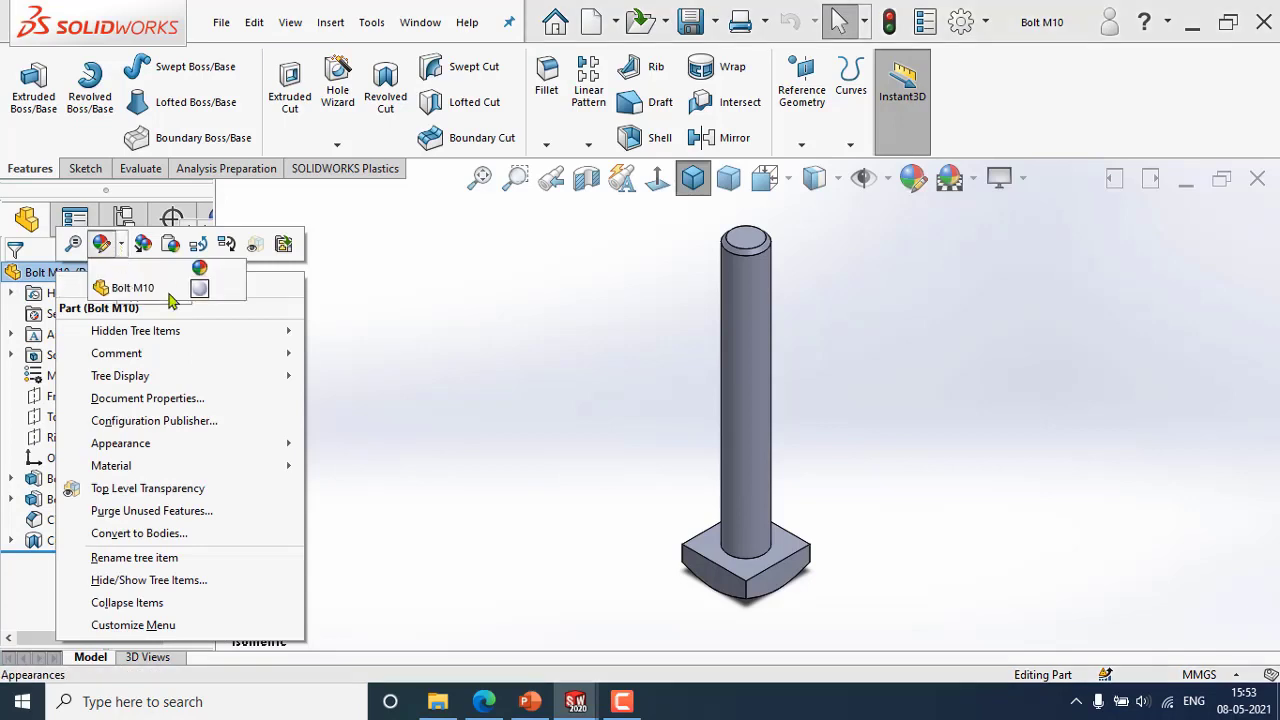
click(201, 289)
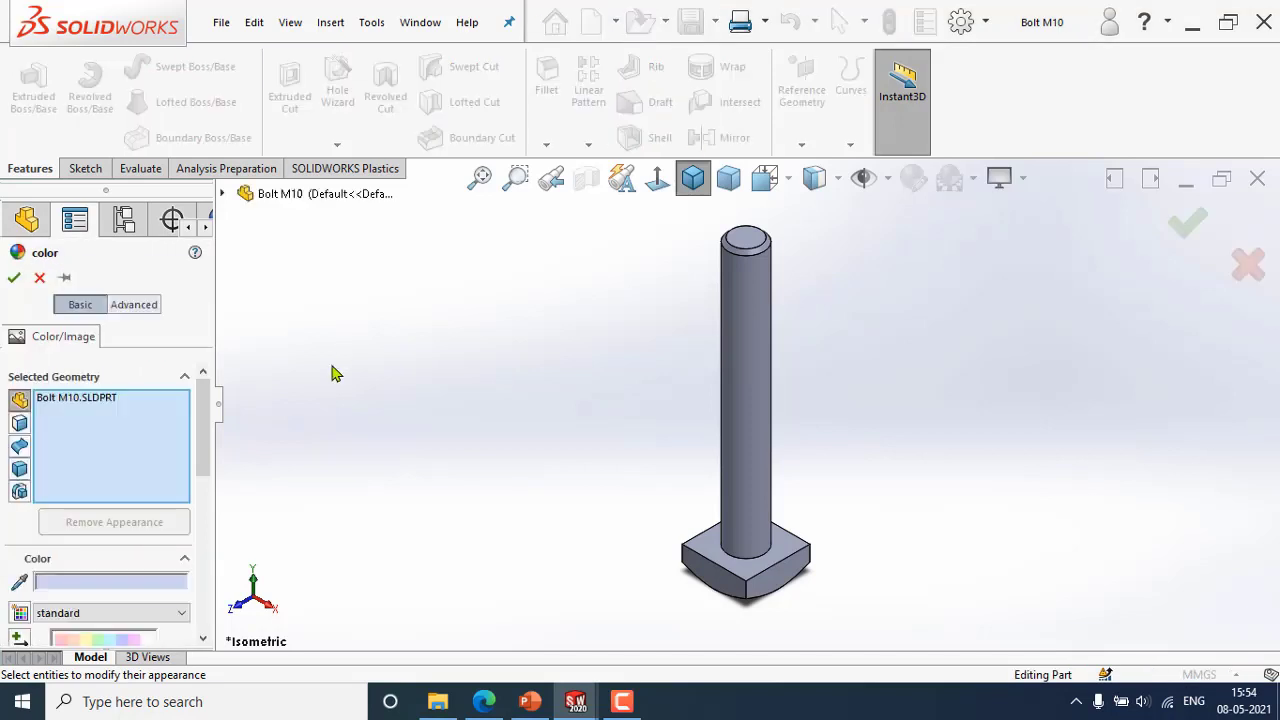
scroll(118, 424, down, 5)
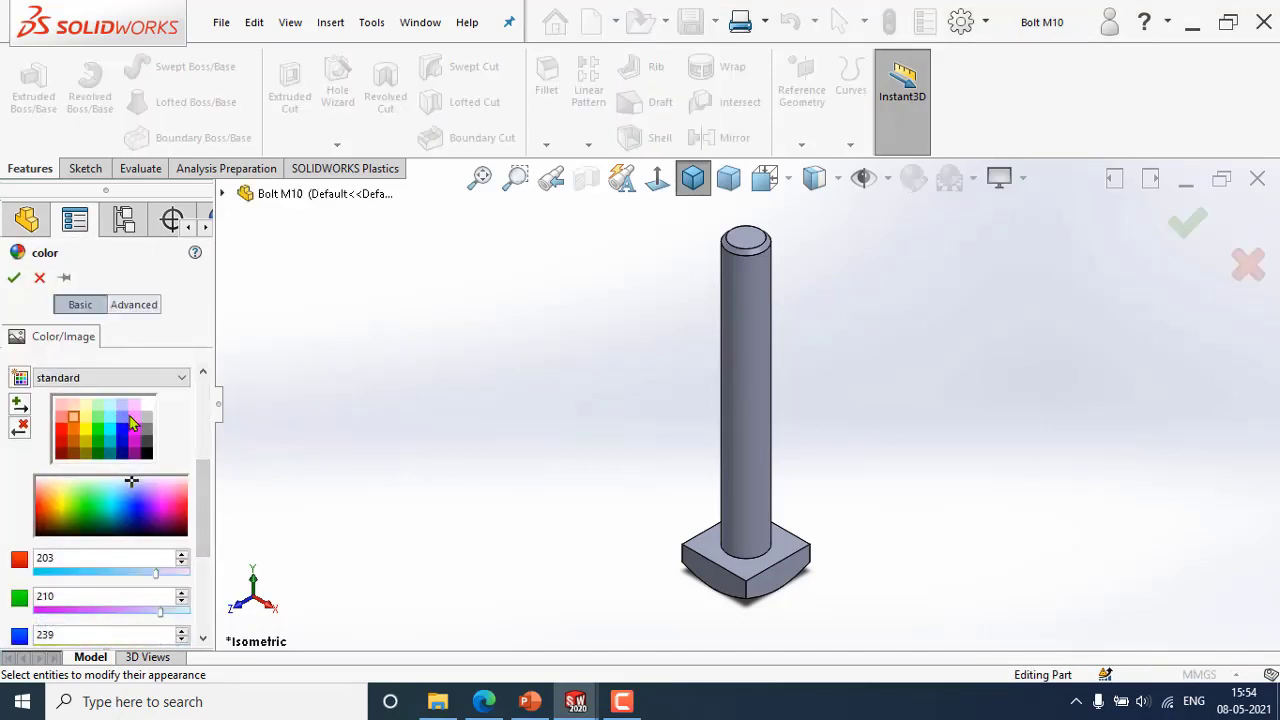
click(131, 421)
click(14, 281)
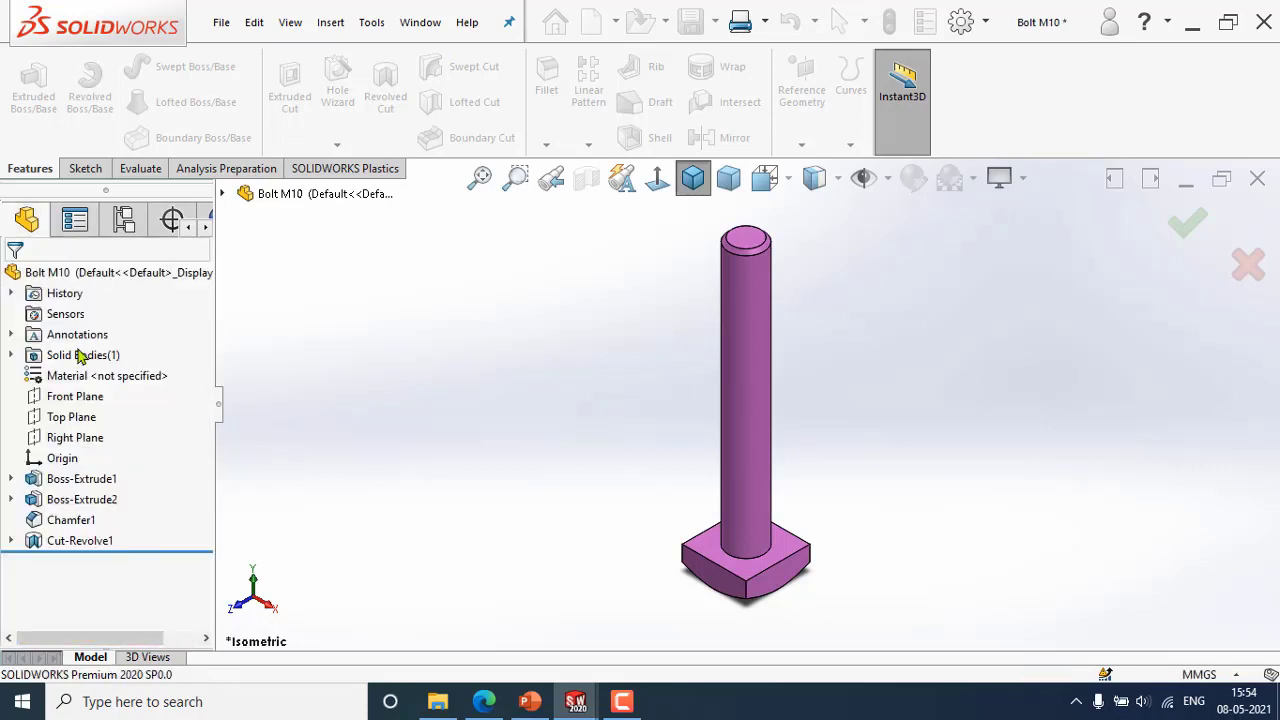
Save the recolored bolt and close both the Bolt M10 and Bearing Top Half parts.
middle_drag(787, 414, 766, 363)
click(899, 83)
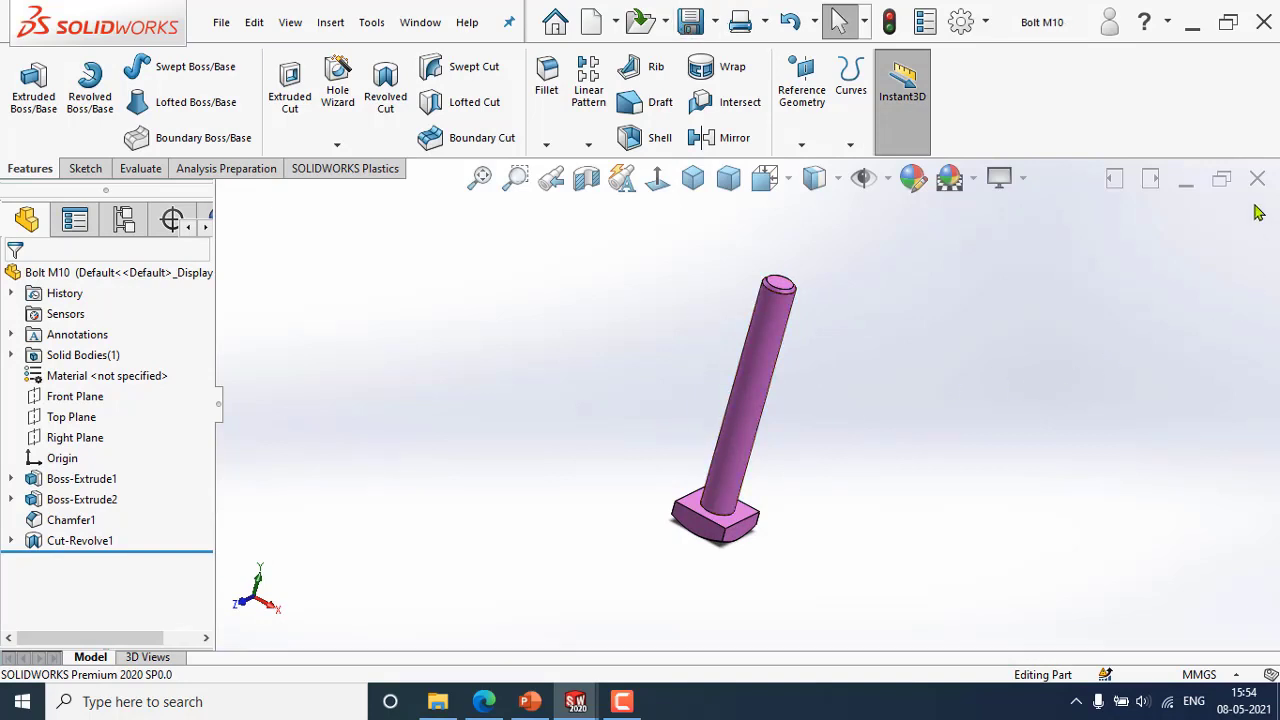
click(1258, 180)
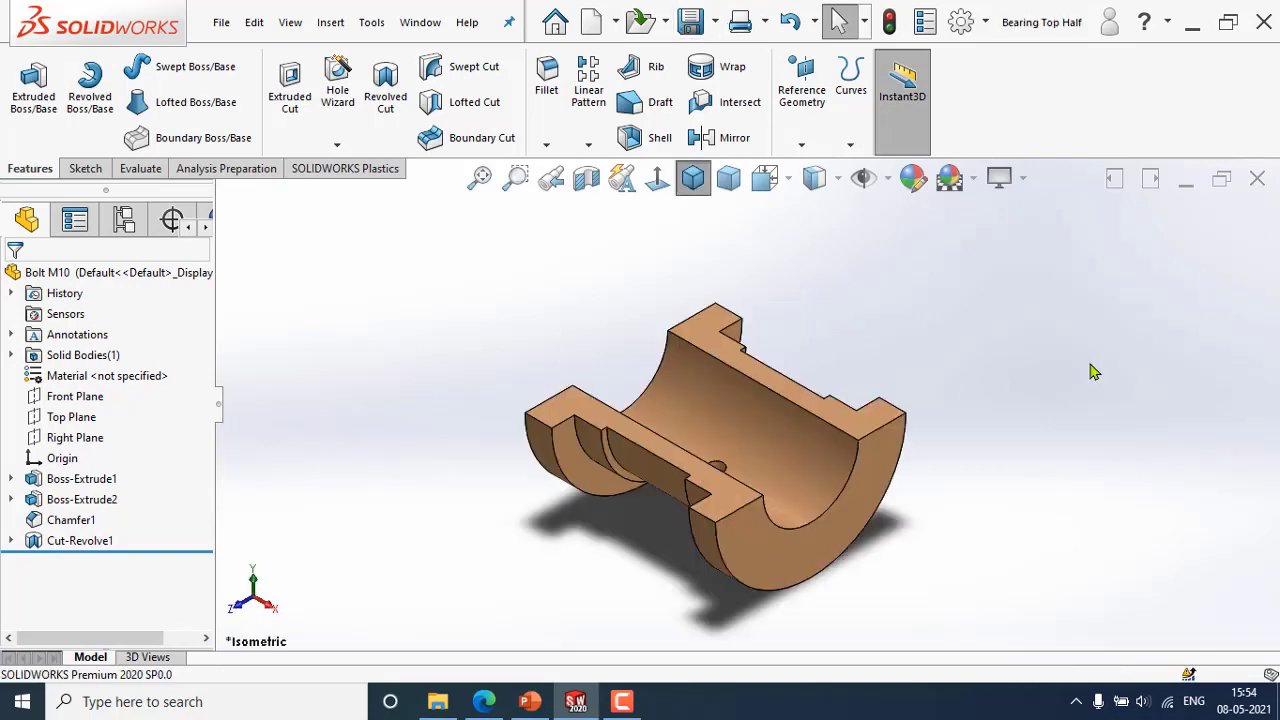
click(1258, 180)
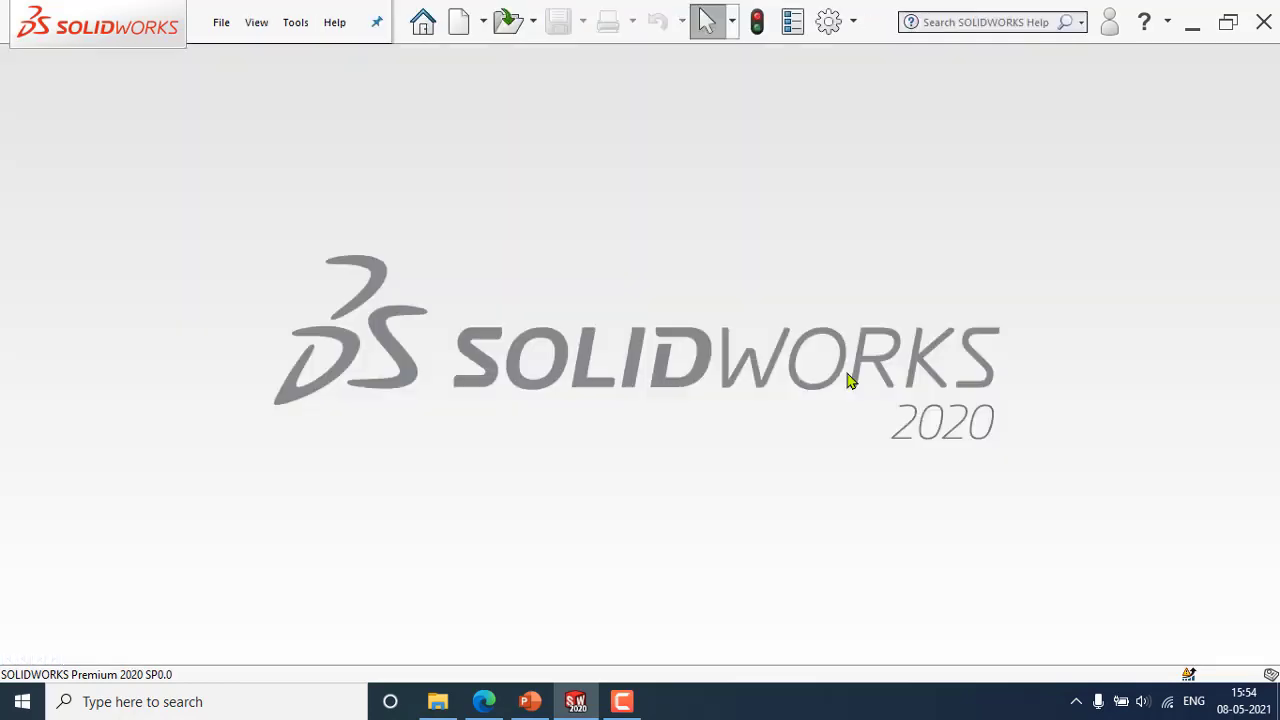
Create a new part document and arrange its window beside the Plummer Block PDF, showing the M10 nut views and parts list.
click(221, 22)
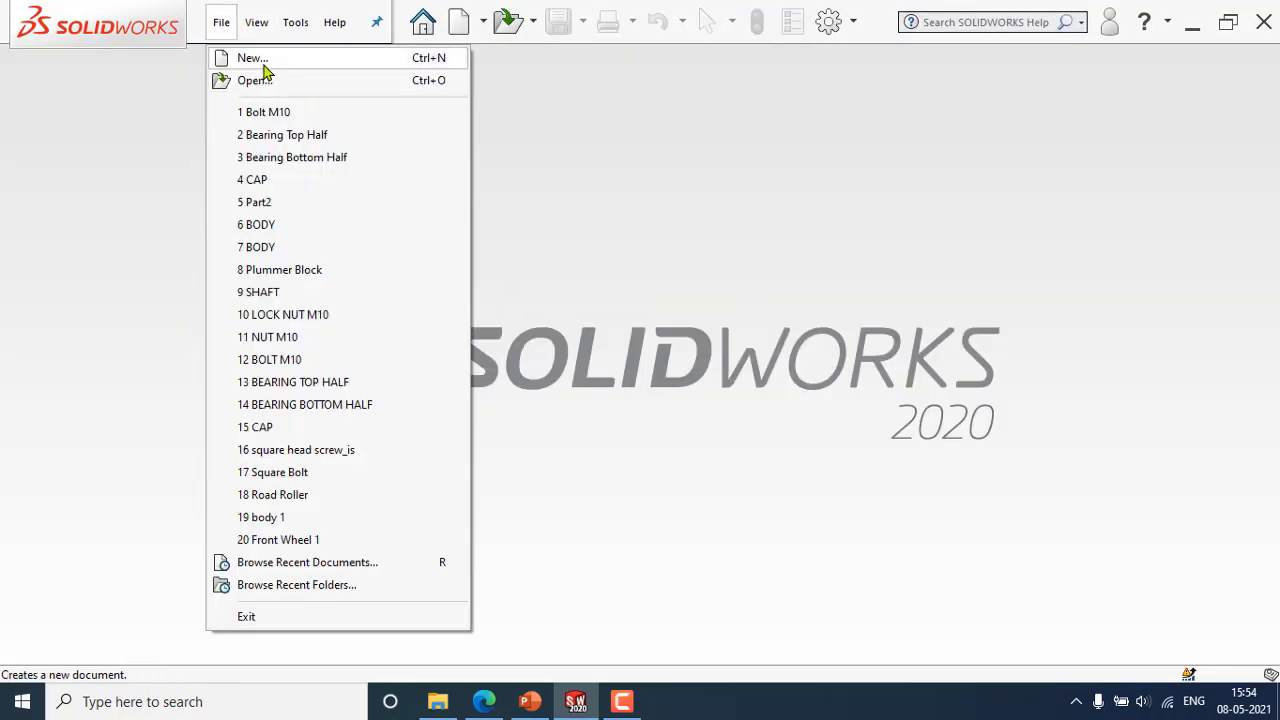
click(218, 58)
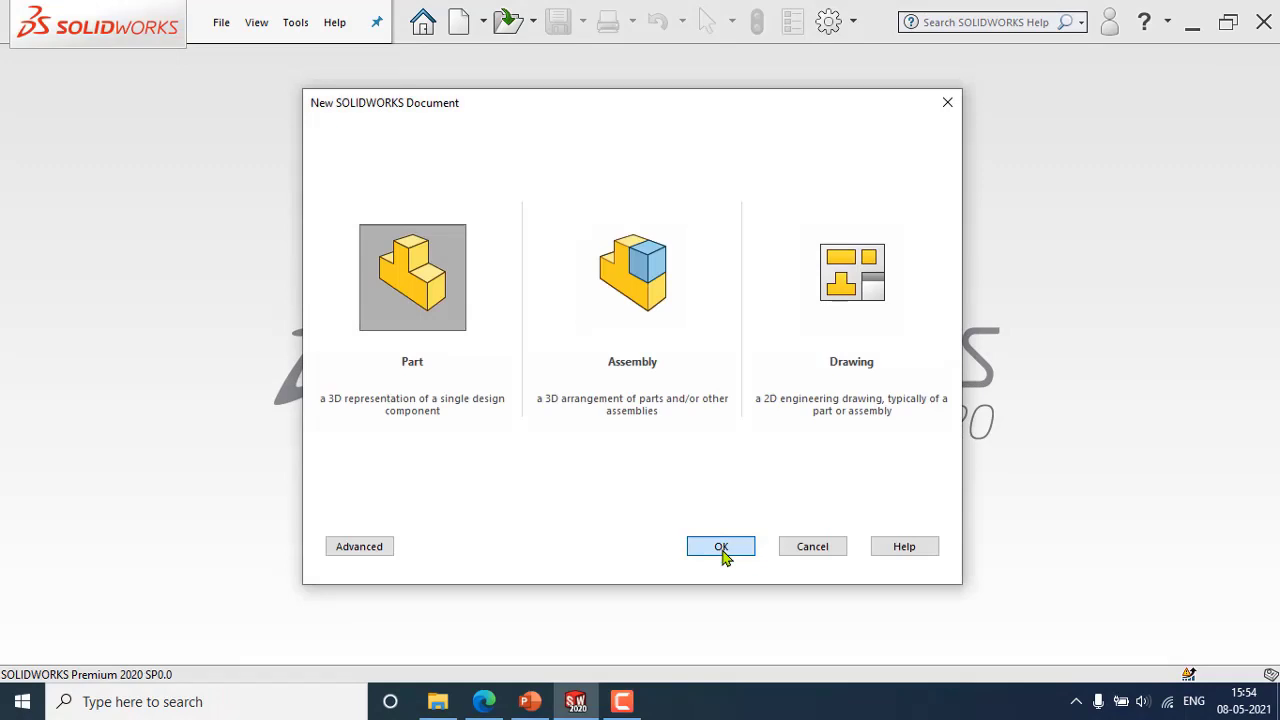
click(721, 550)
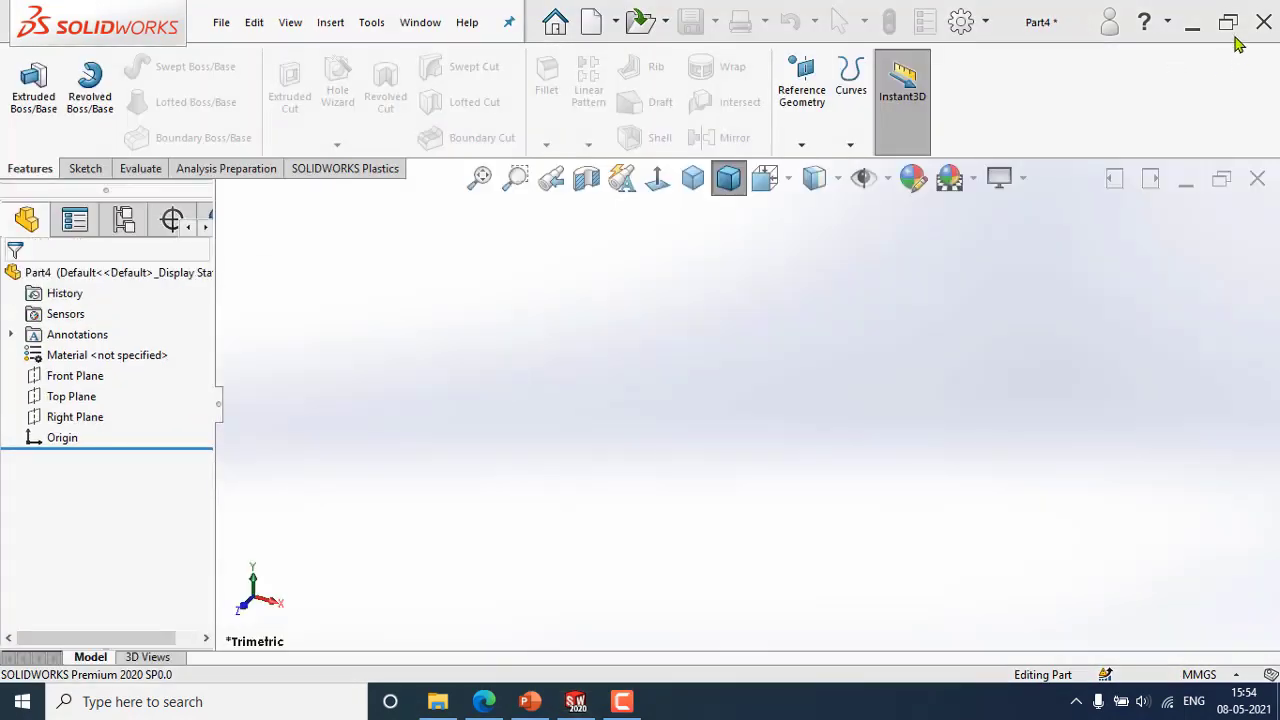
click(1233, 30)
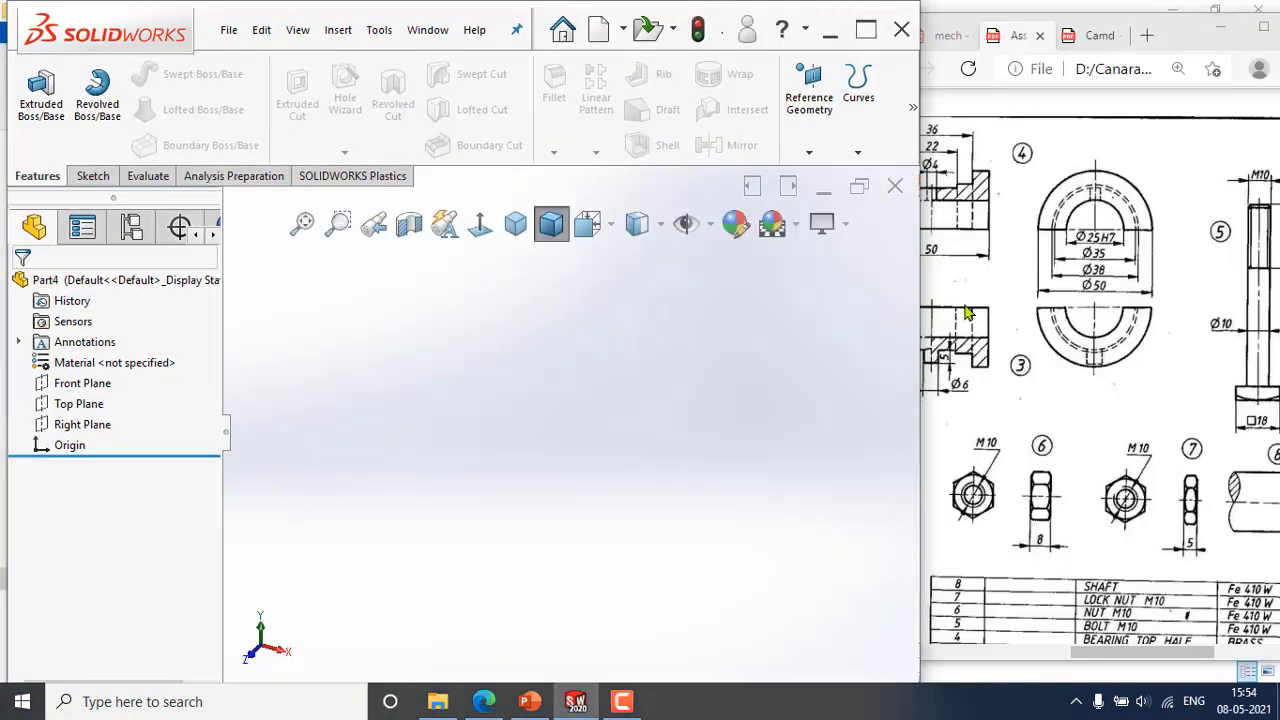
scroll(1128, 527, down, 2)
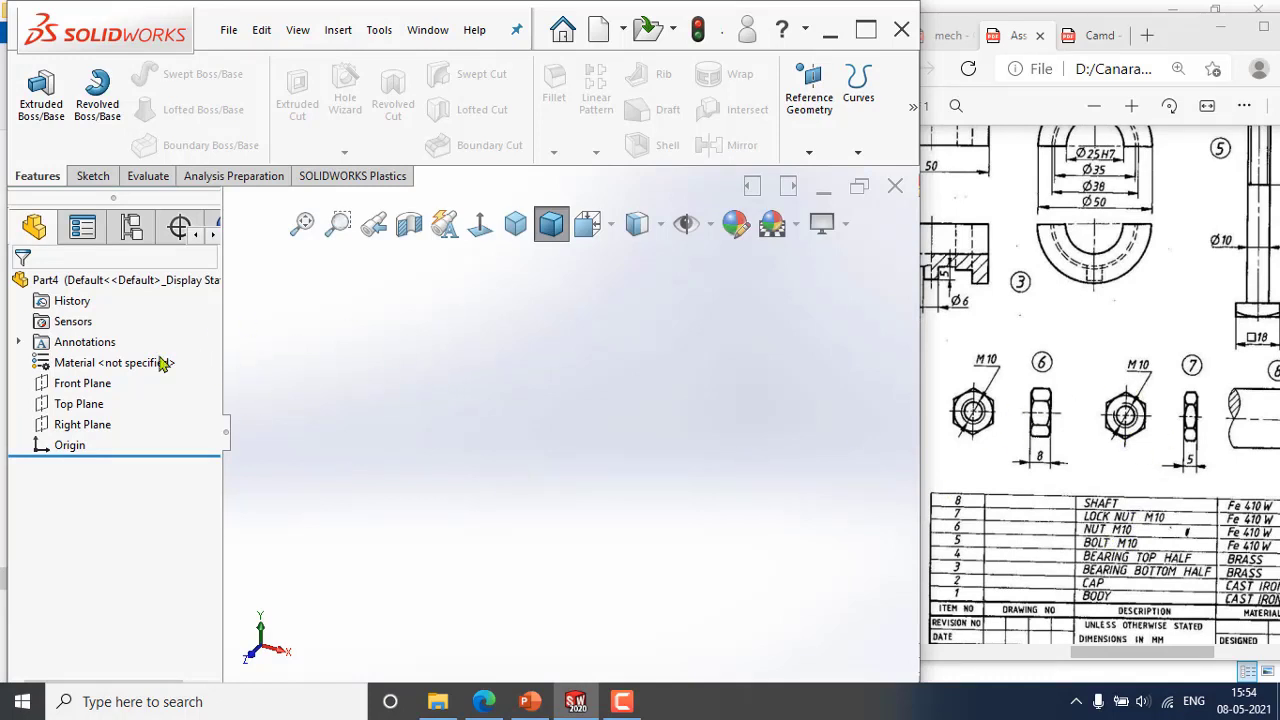
Sketch a six-sided polygon on the Top Plane, centred on the origin, with an inscribed circle about 95 mm in diameter and a horizontally aligned vertex.
click(84, 403)
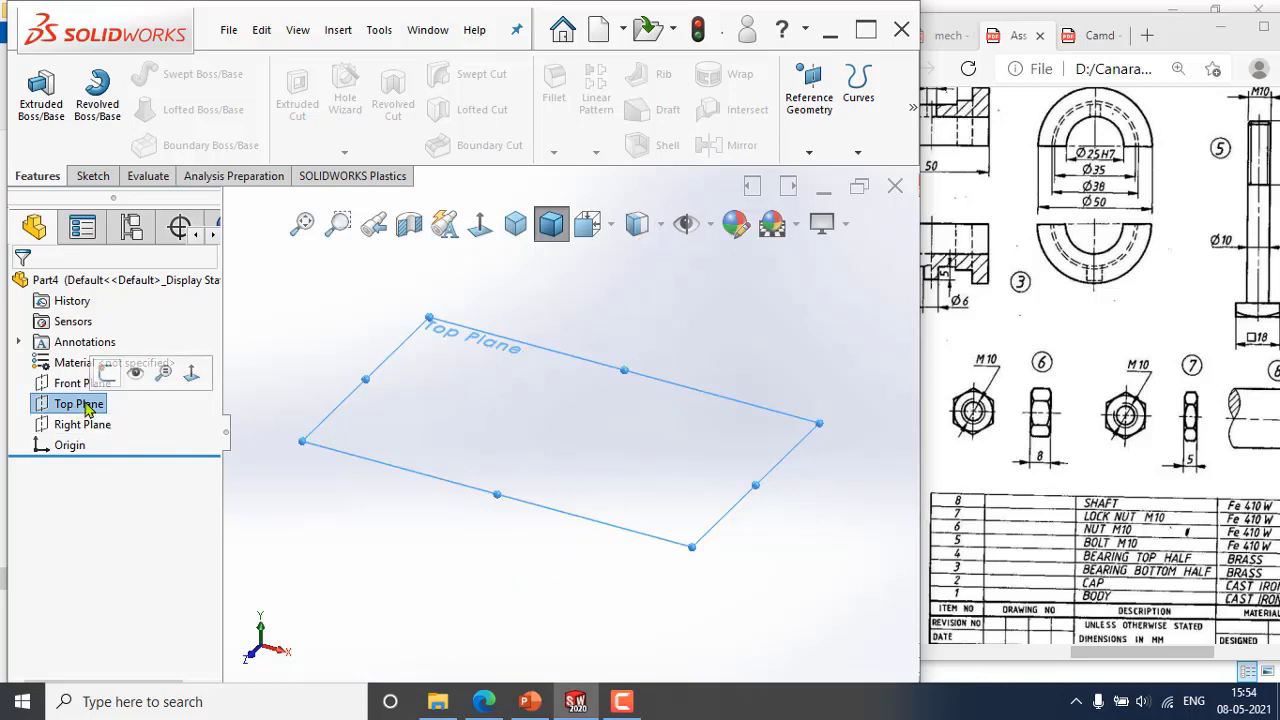
click(108, 376)
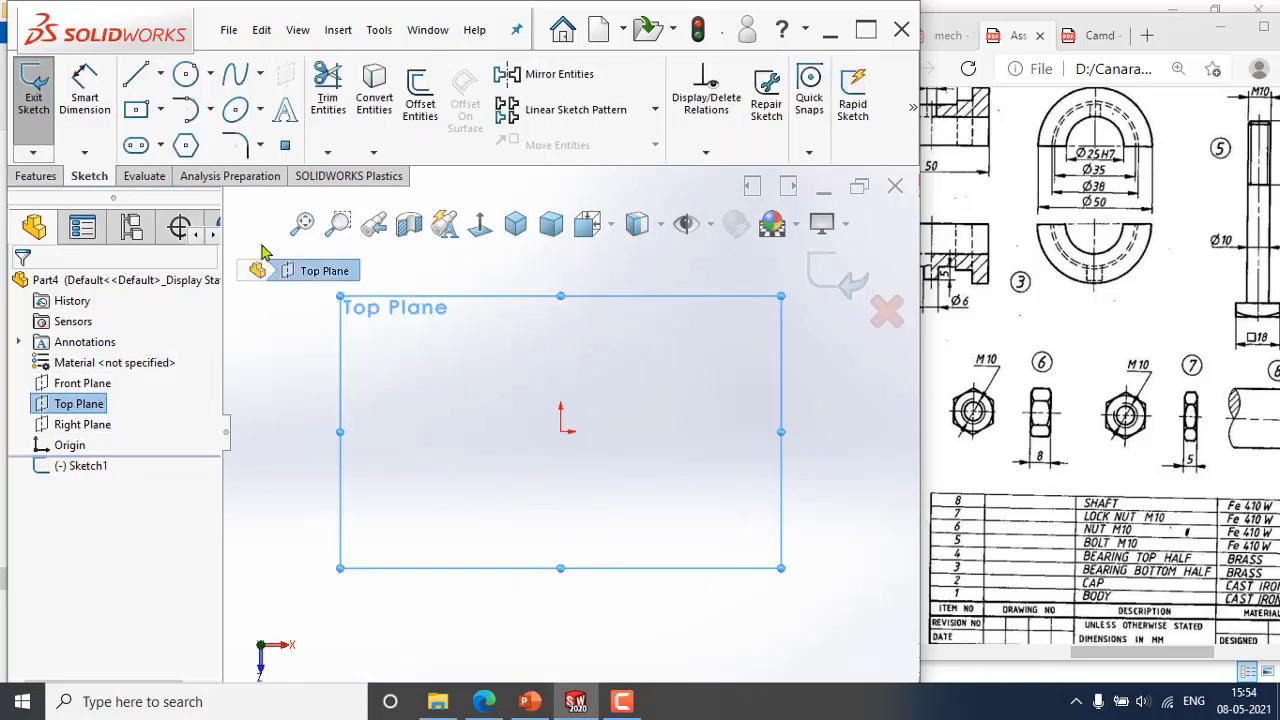
click(187, 147)
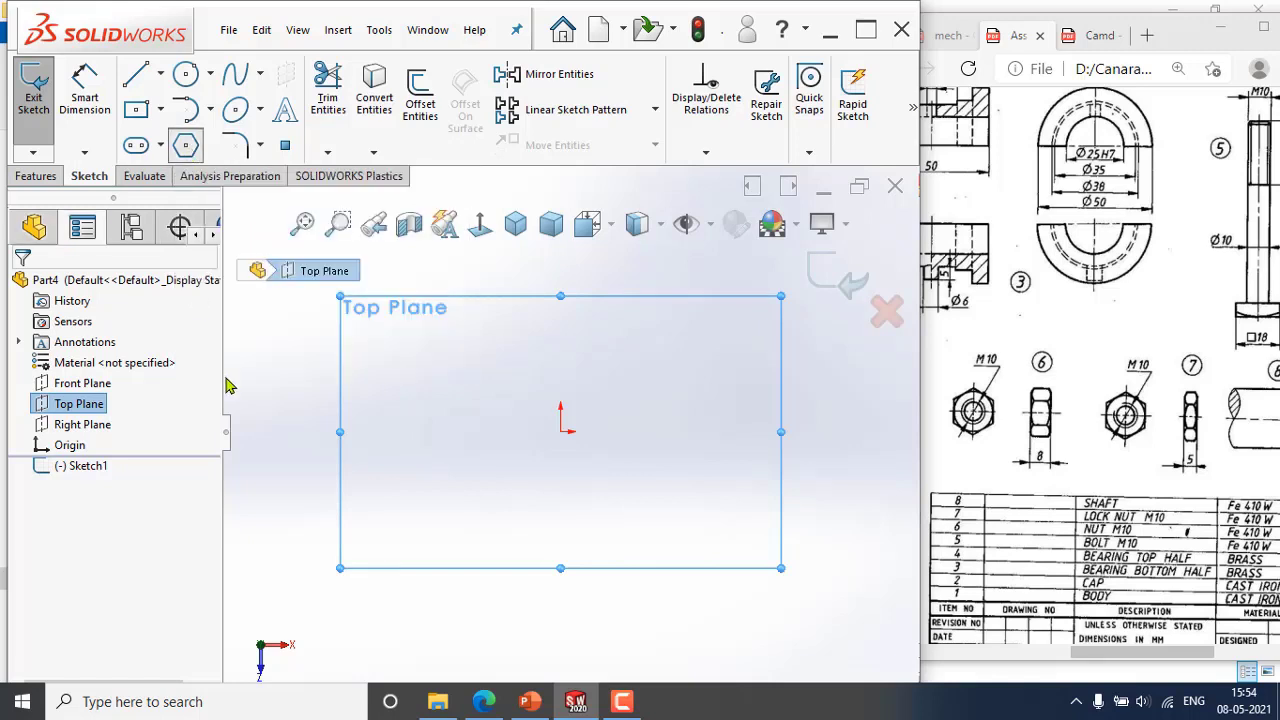
click(560, 431)
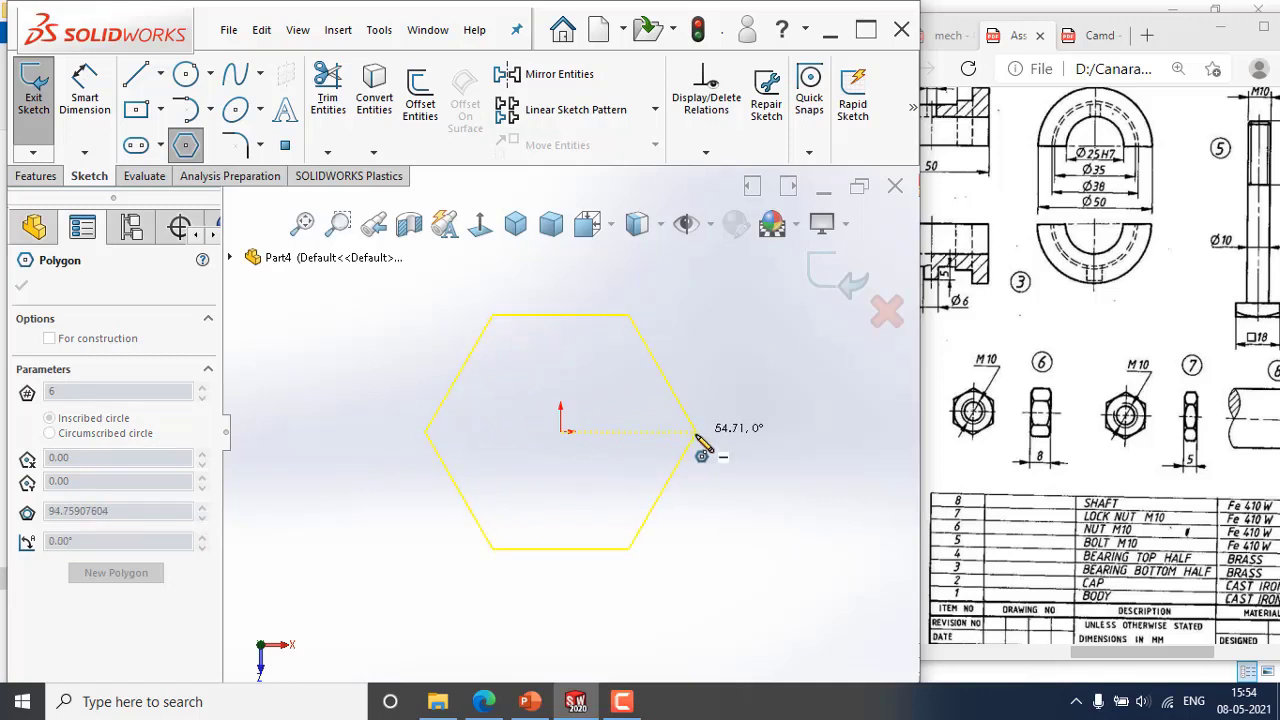
click(697, 436)
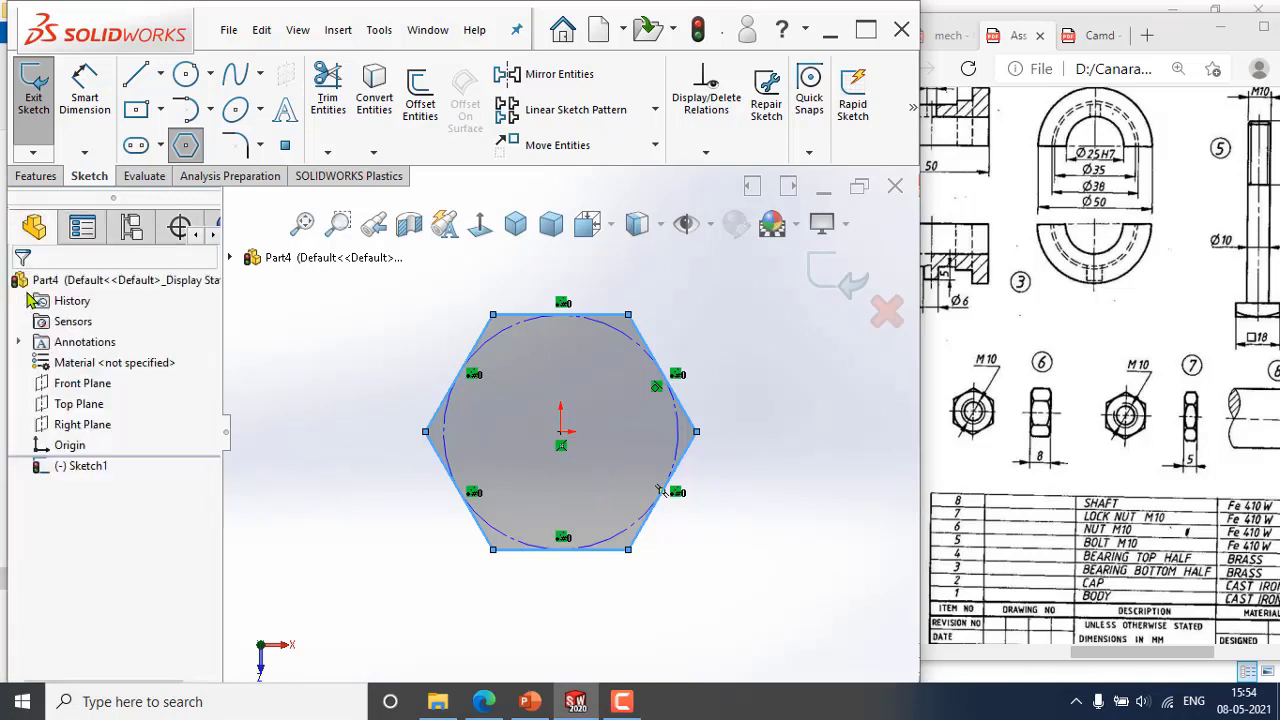
click(21, 286)
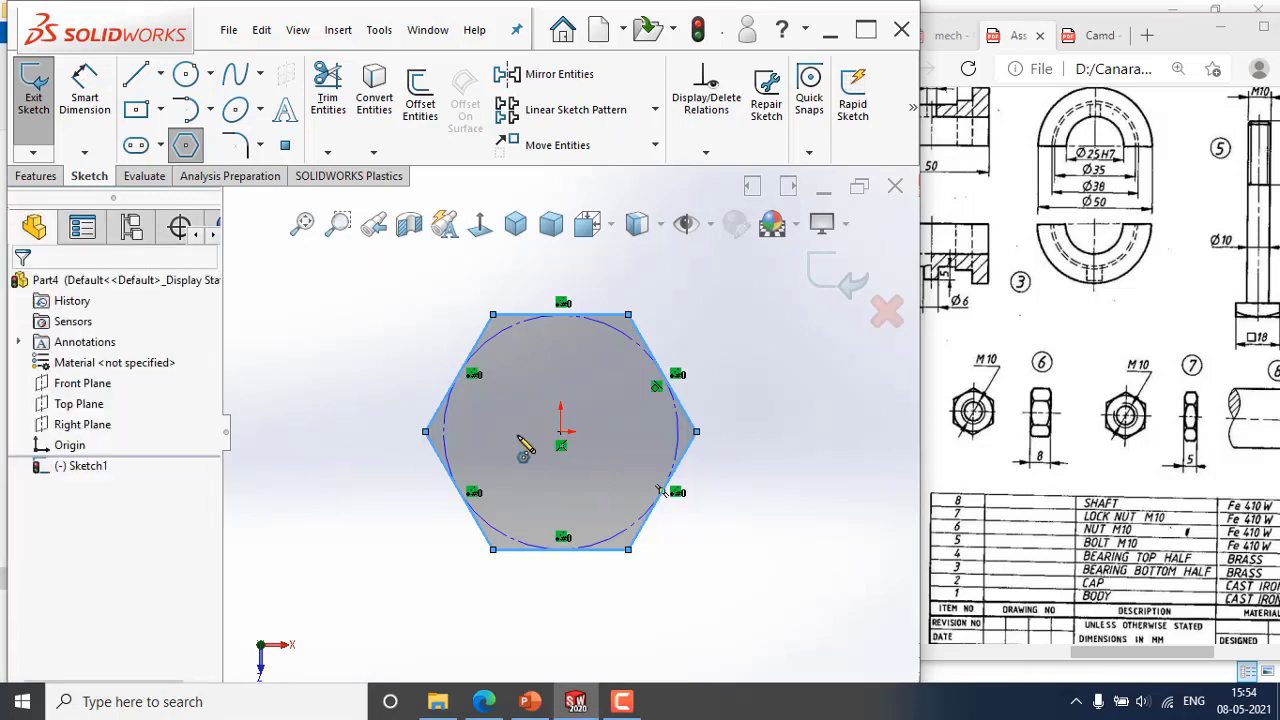
Switch to Edge and examine the hexagonal headed bolt and nut drawings in the machine drawing notes PDF for the across-flats proportion.
click(84, 88)
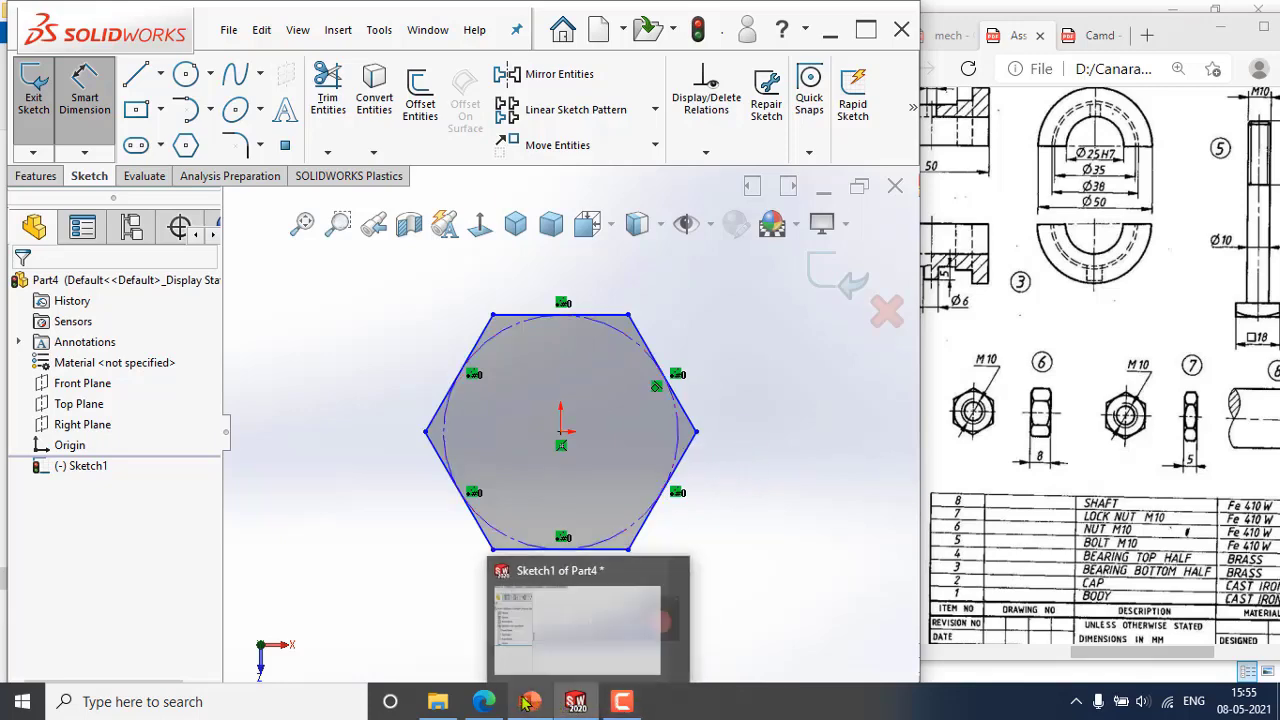
click(483, 701)
mouse_move(530, 701)
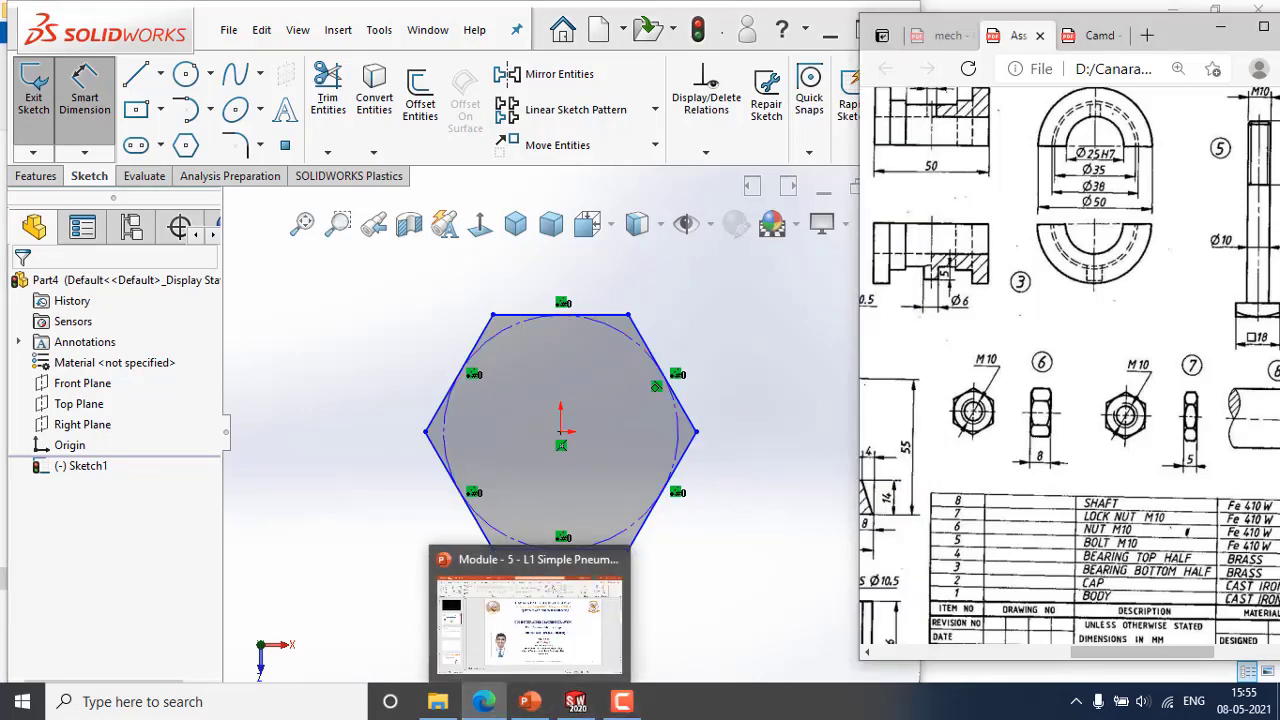
click(1263, 28)
click(590, 15)
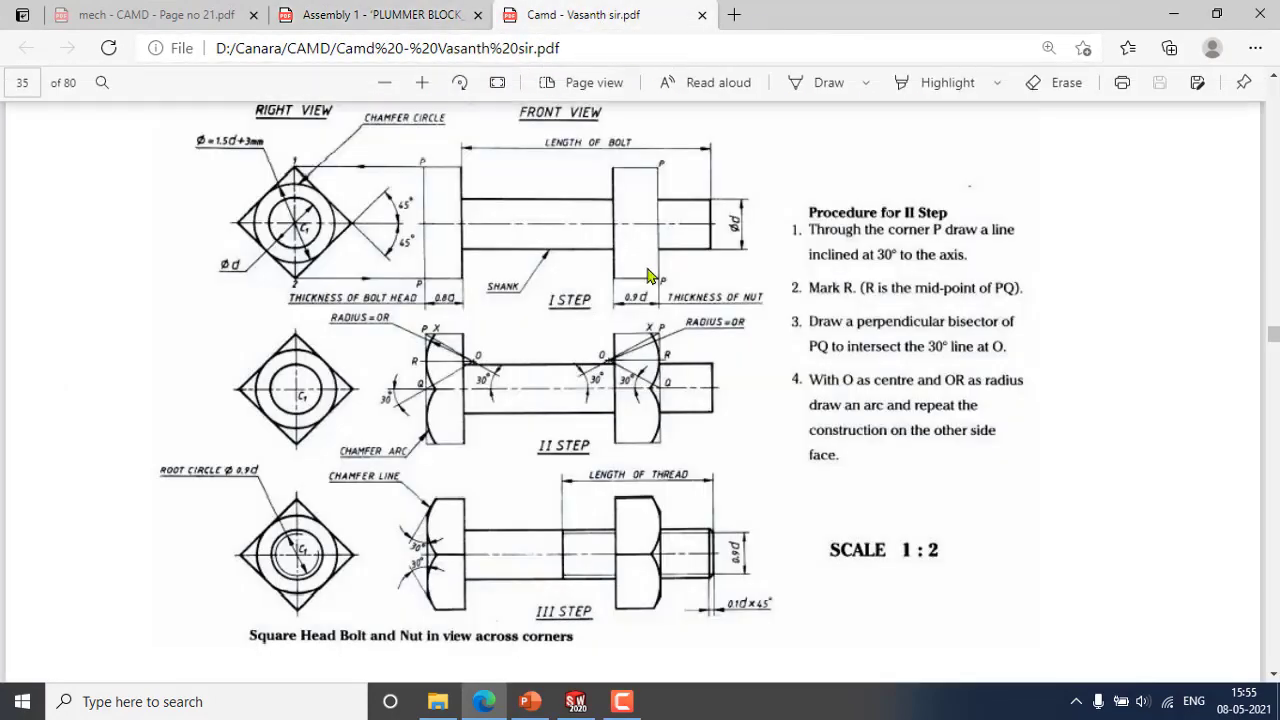
scroll(655, 300, up, 20)
scroll(658, 317, up, 20)
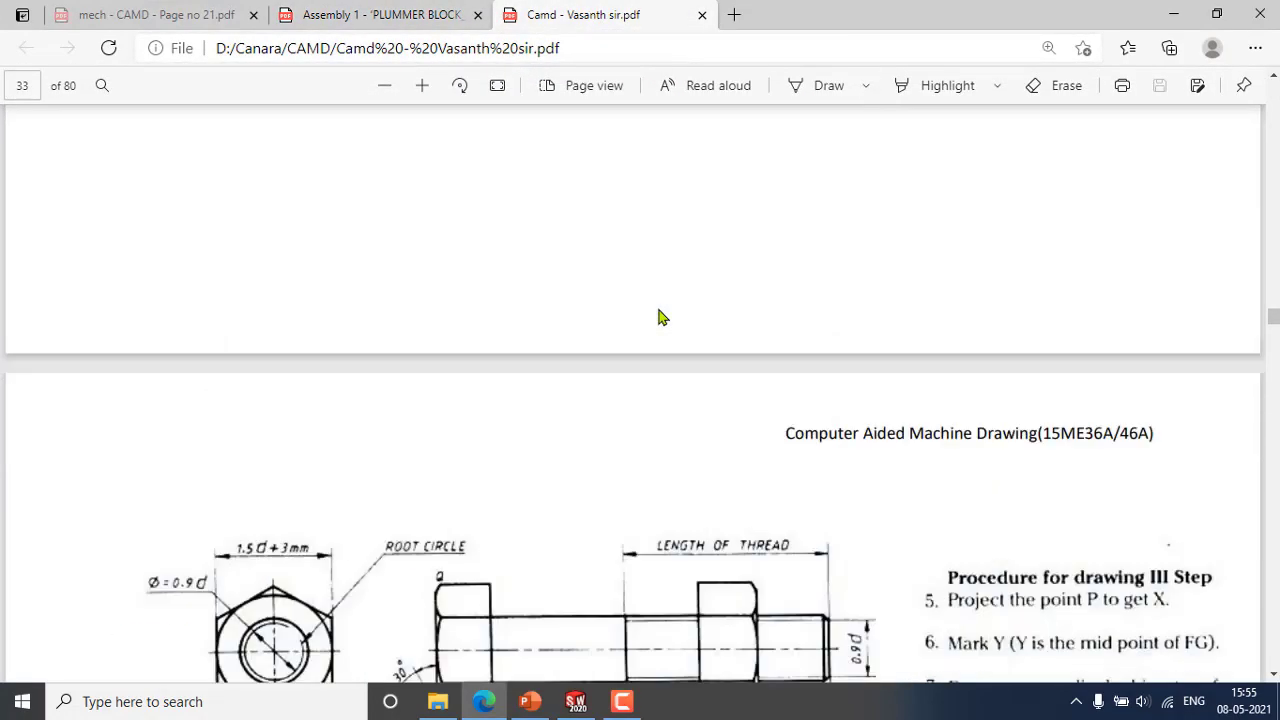
scroll(658, 317, down, 15)
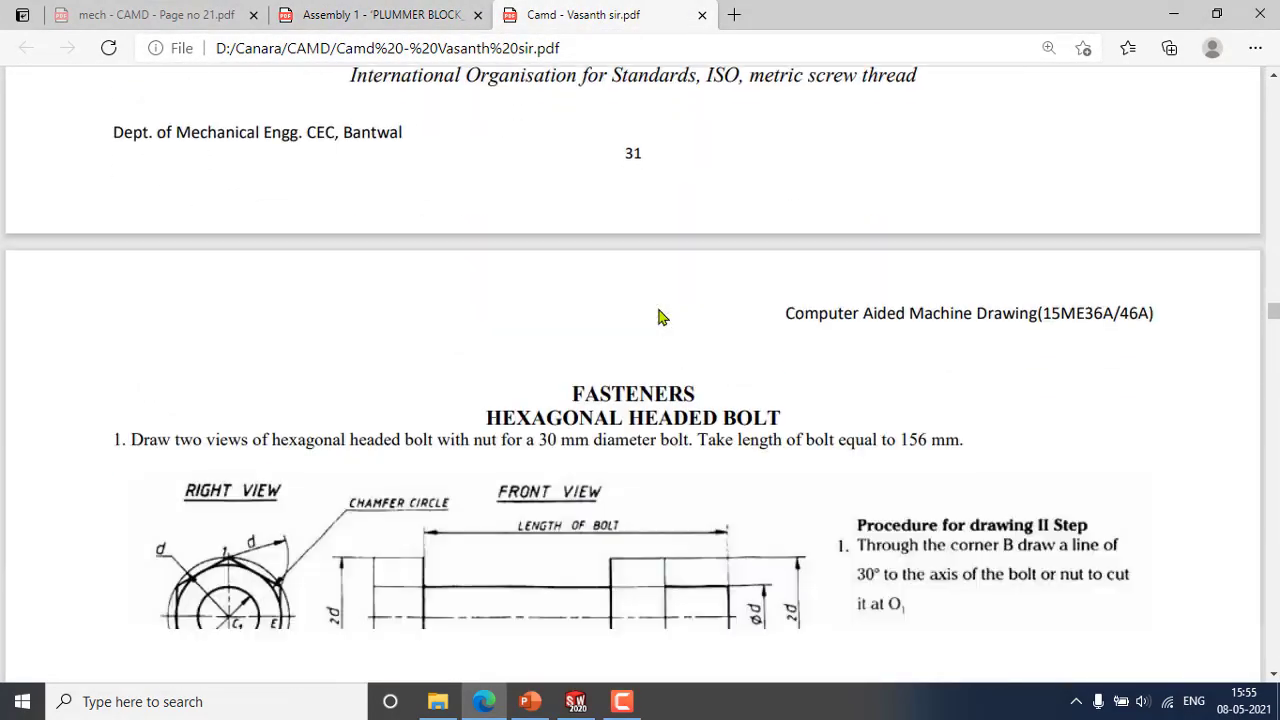
scroll(660, 318, up, 5)
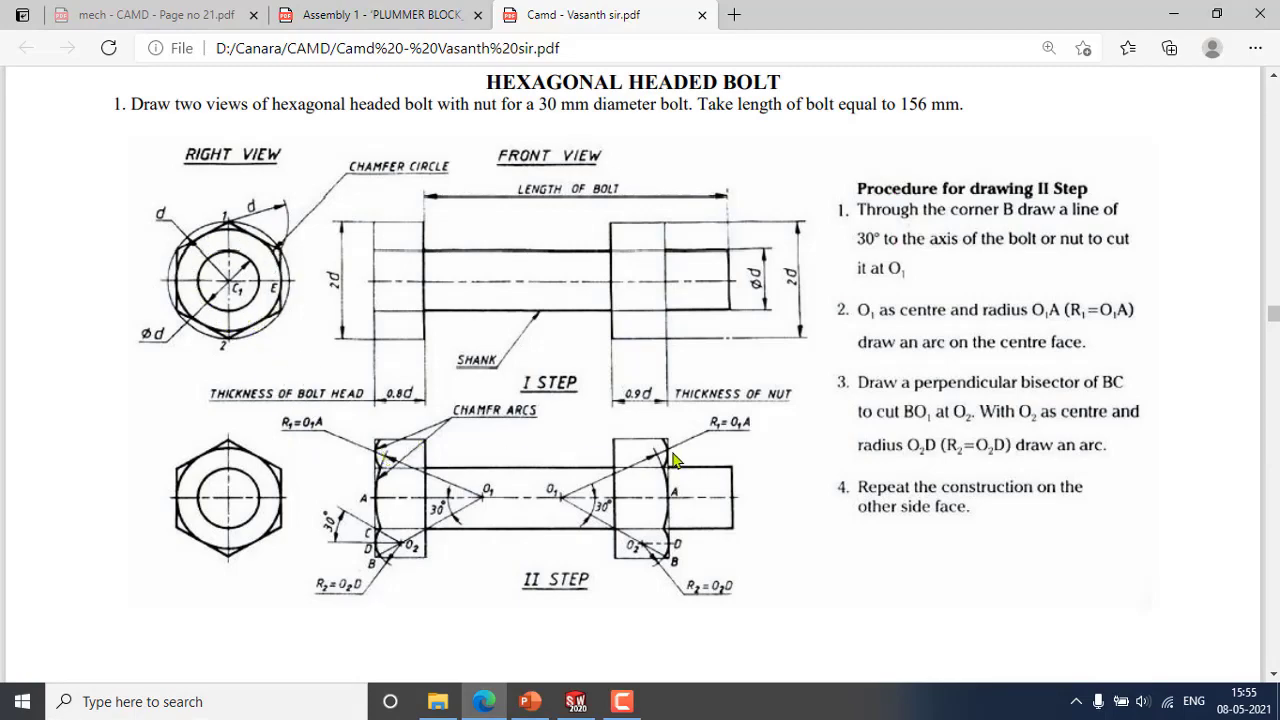
scroll(537, 457, down, 10)
scroll(360, 452, up, 3)
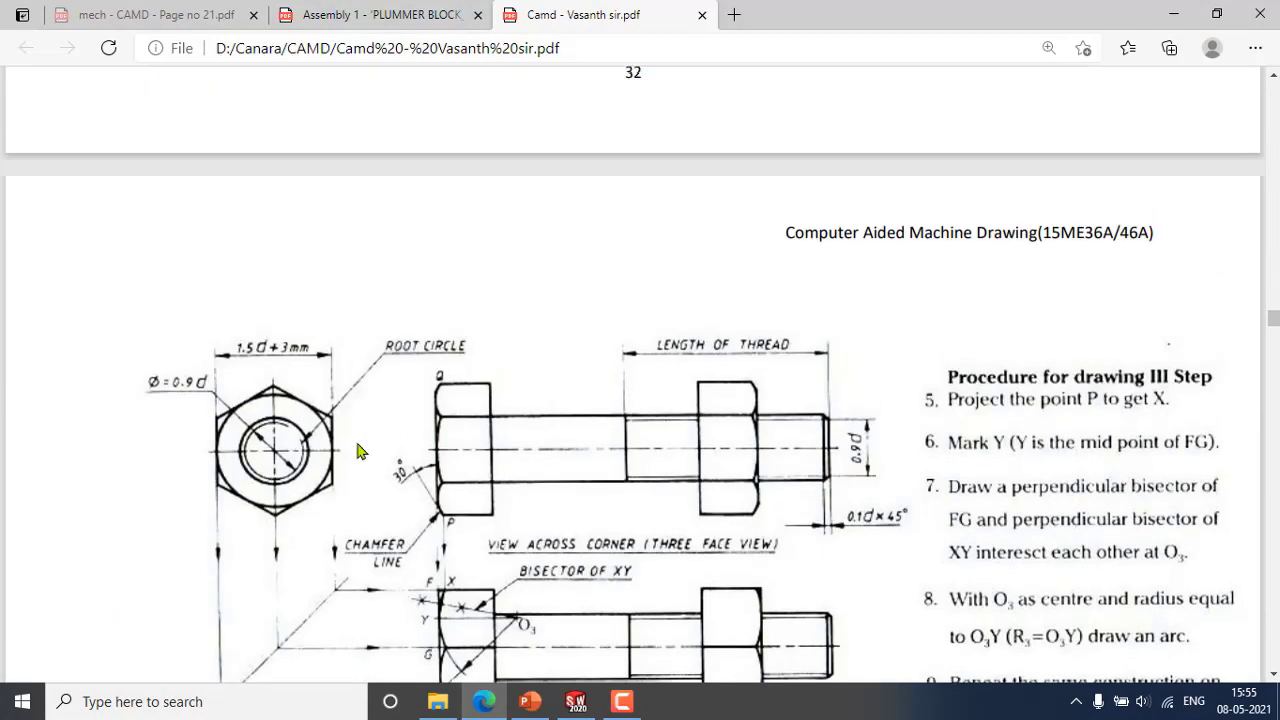
scroll(355, 440, down, 1)
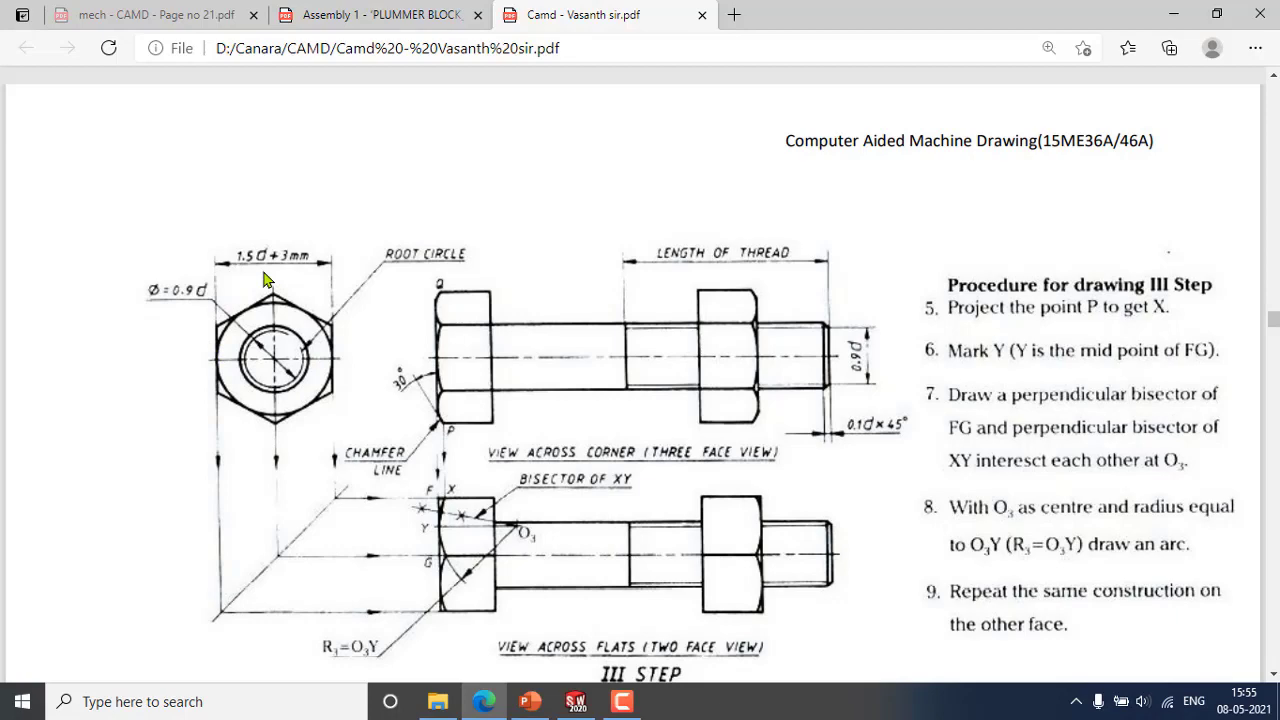
Switch back to SOLIDWORKS and dimension the diameter of the hexagon's inscribed circle as 1.5*10+3 mm.
click(576, 703)
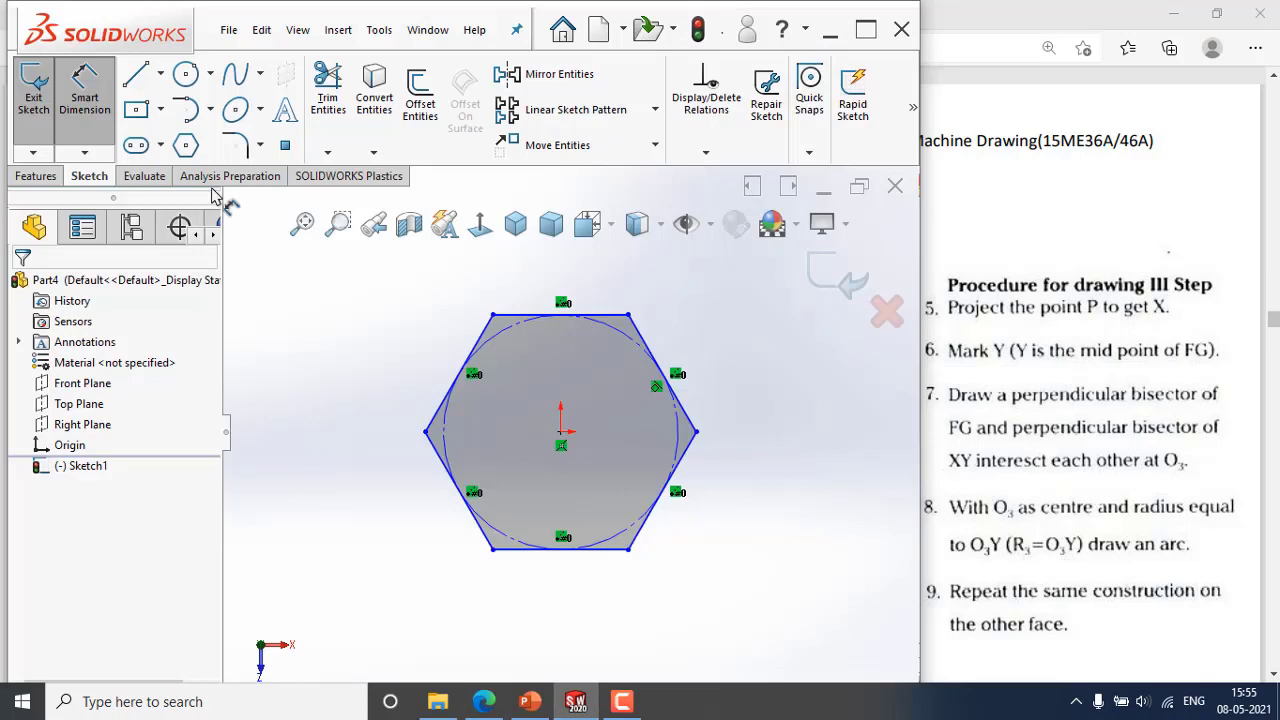
click(84, 90)
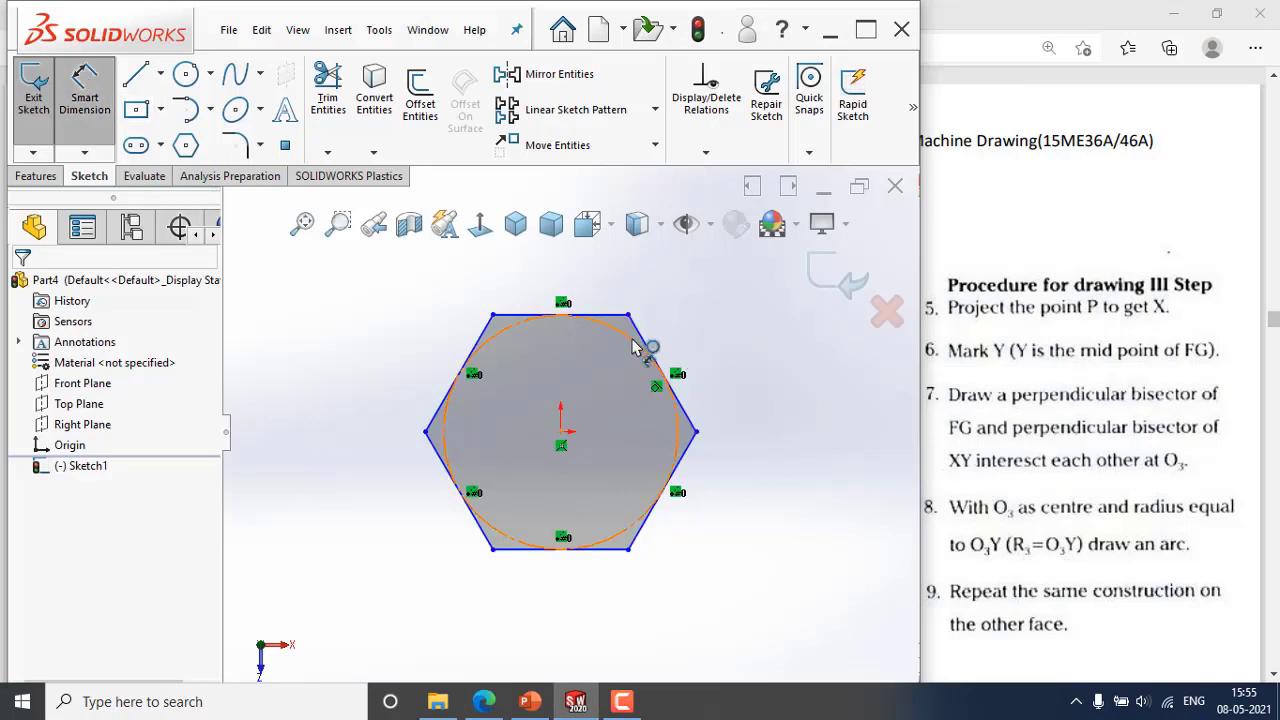
click(648, 352)
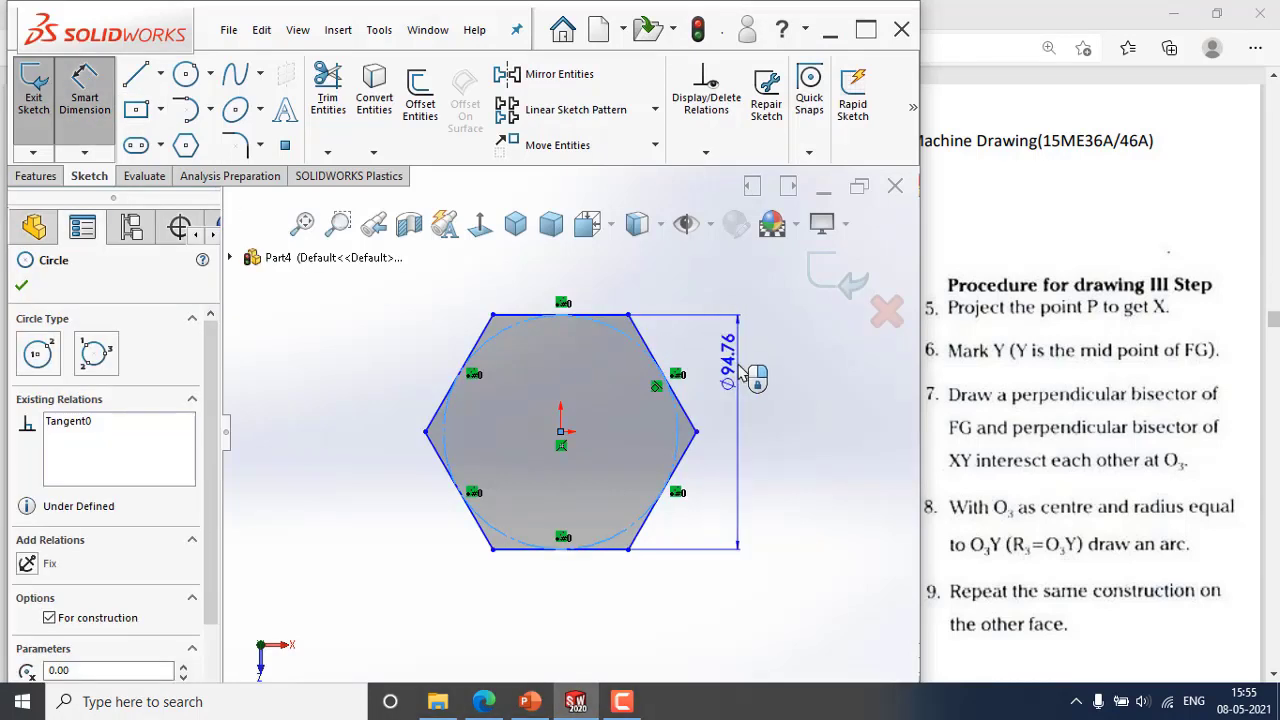
click(738, 372)
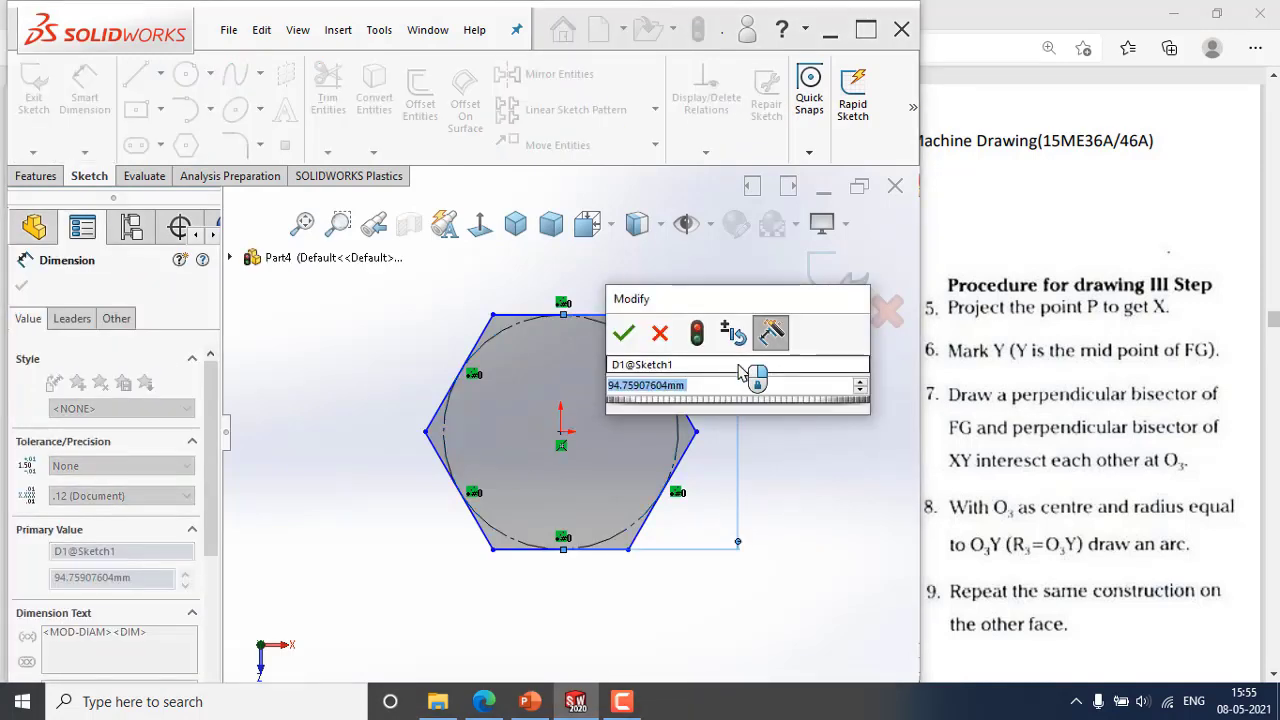
text(1.5)
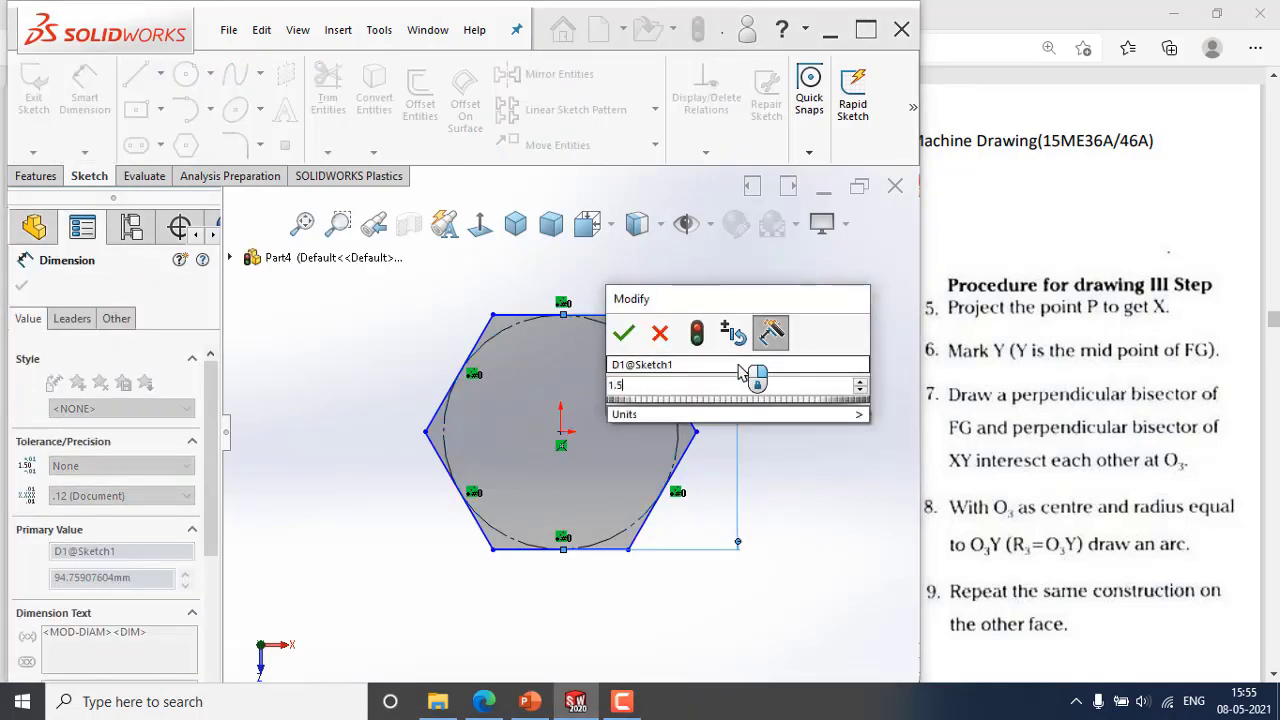
text(")
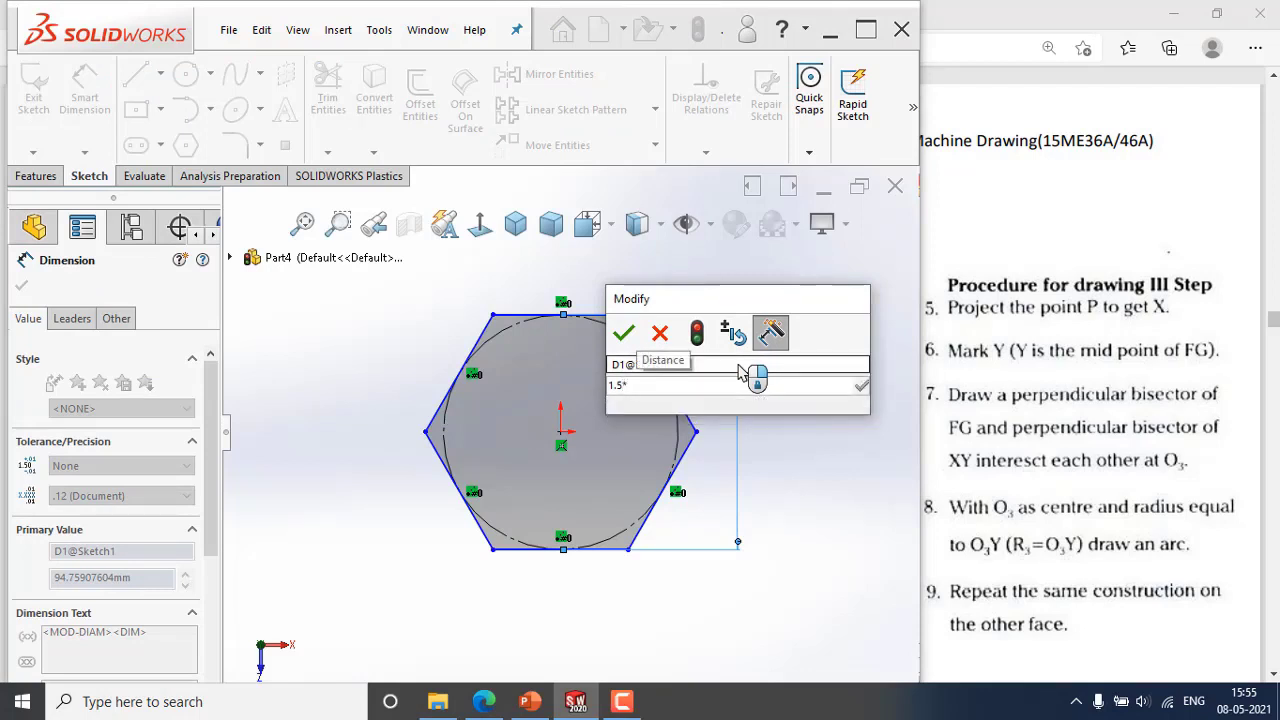
text(10)
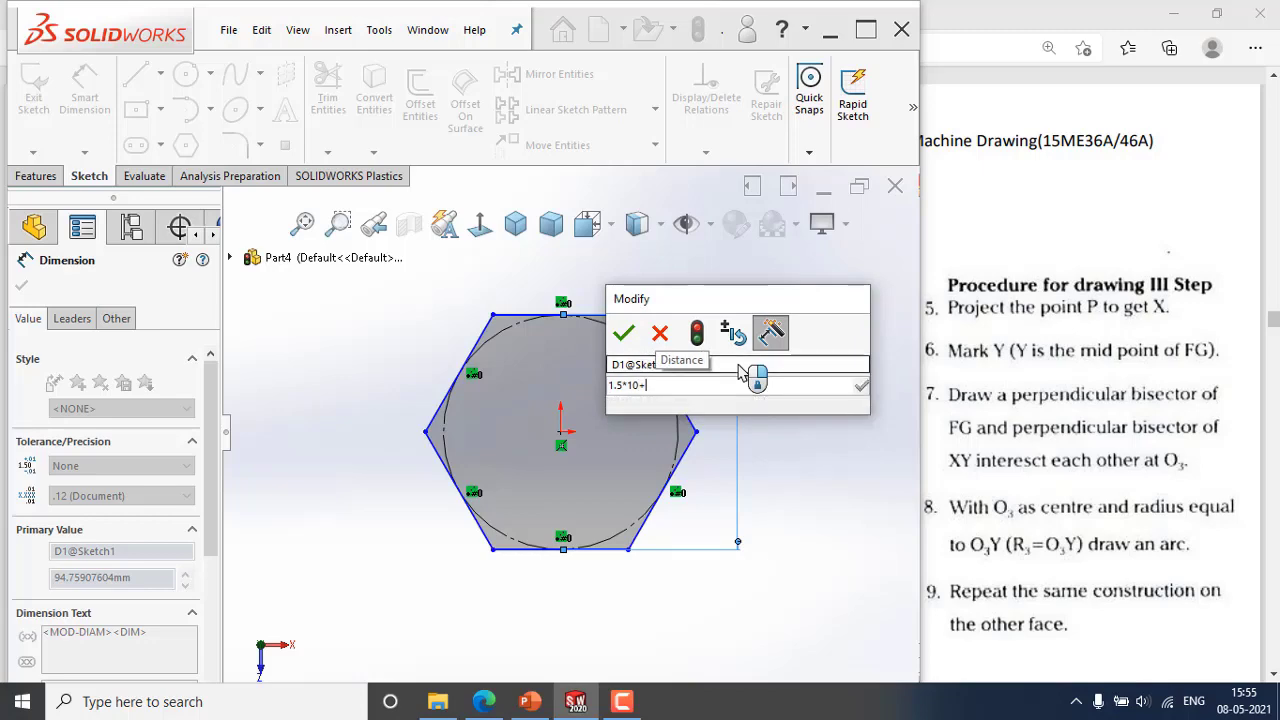
text(+3)
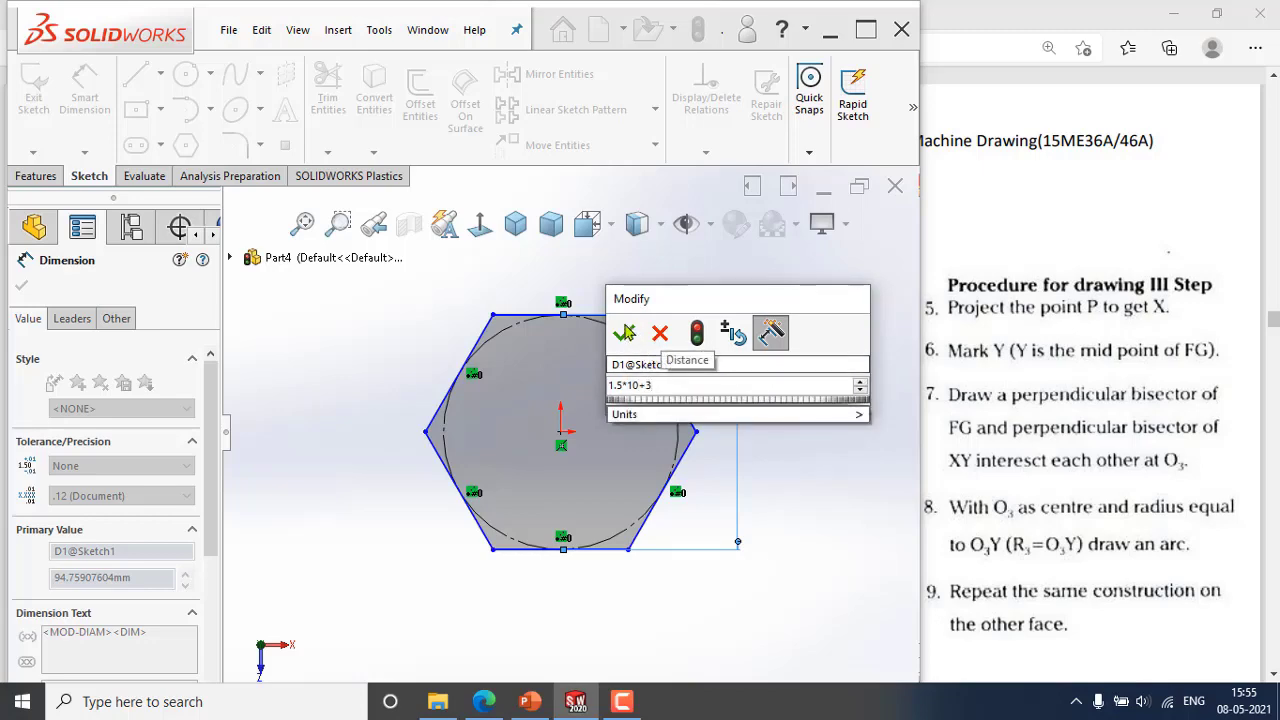
key(Return)
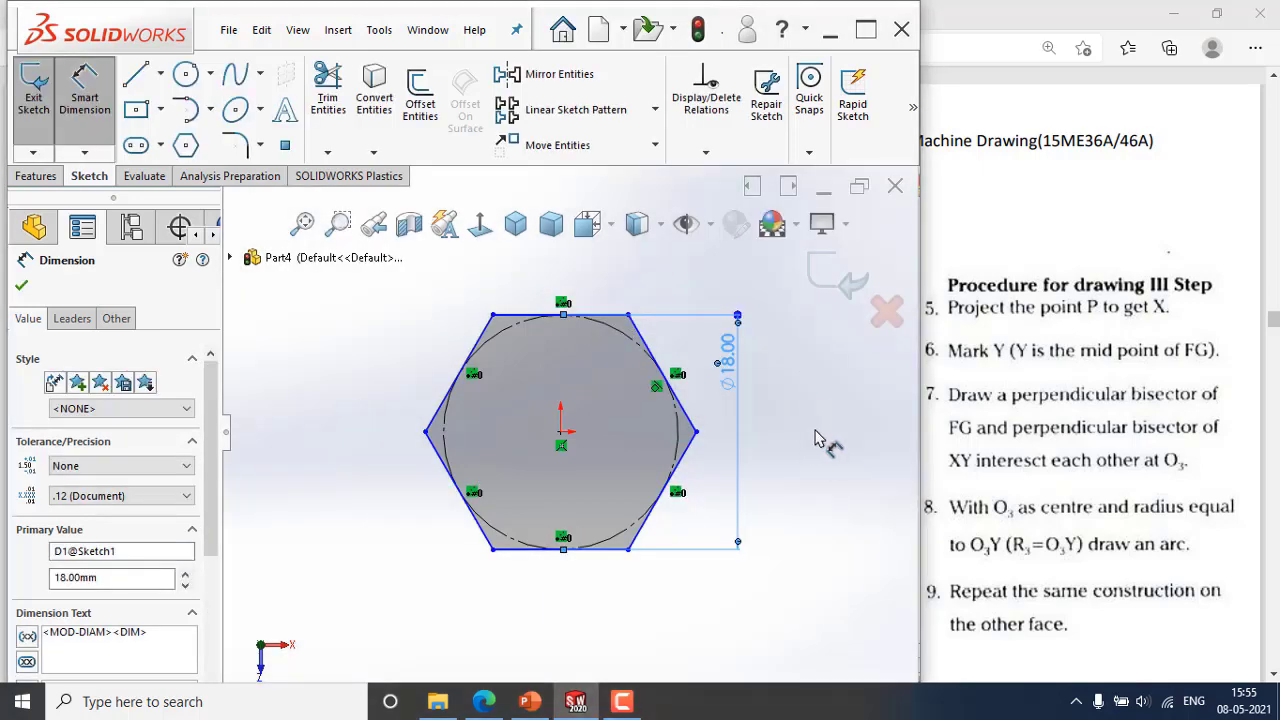
click(814, 431)
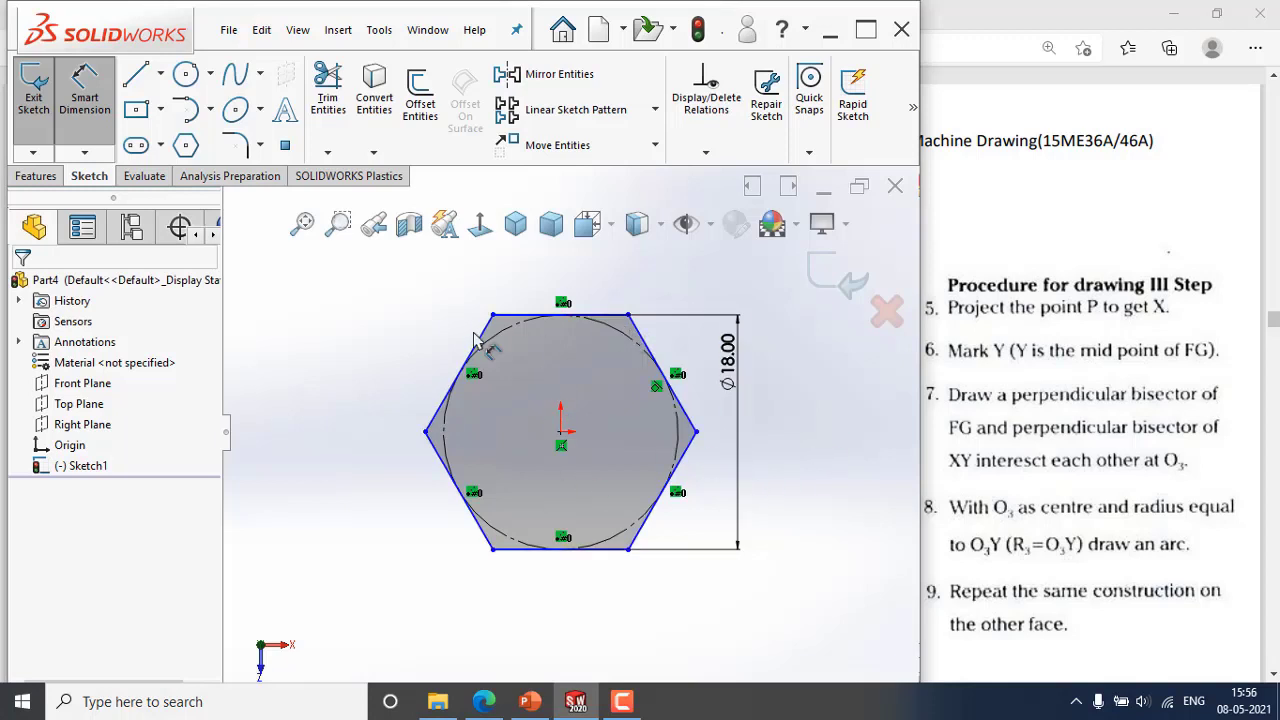
Draw a horizontal centerline from the origin to the hexagon's right vertex.
click(160, 76)
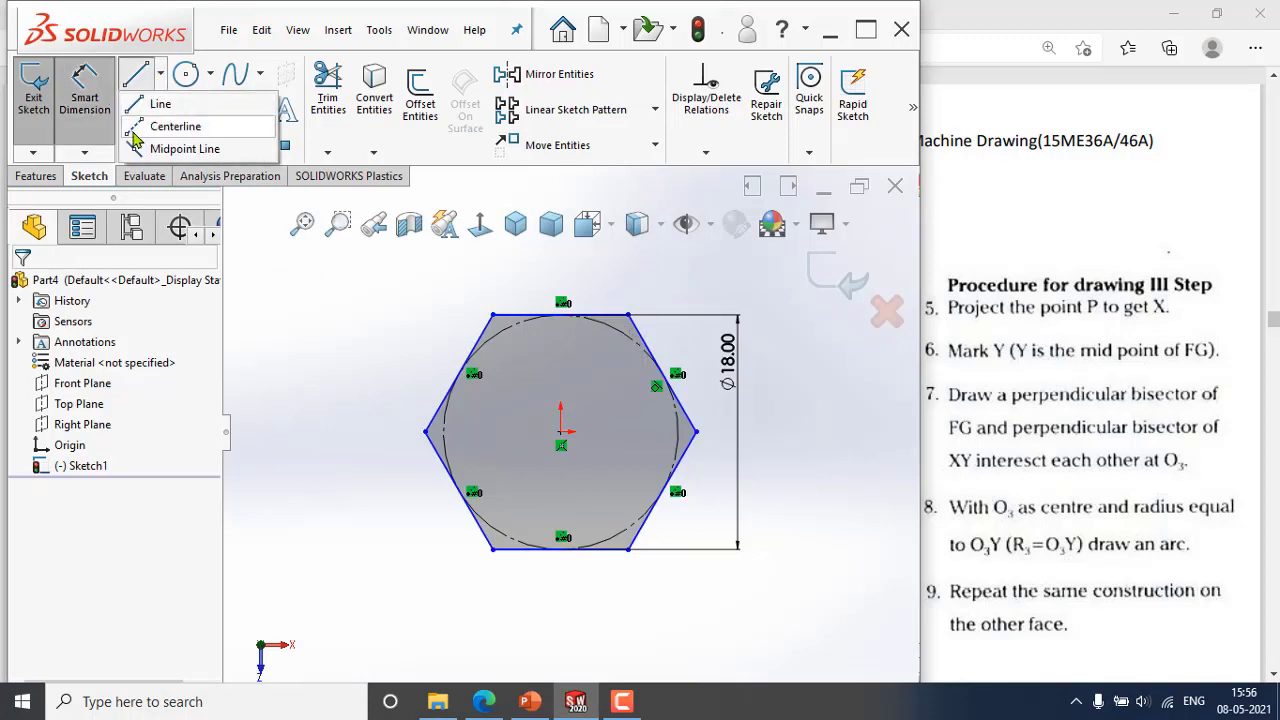
click(175, 126)
click(561, 432)
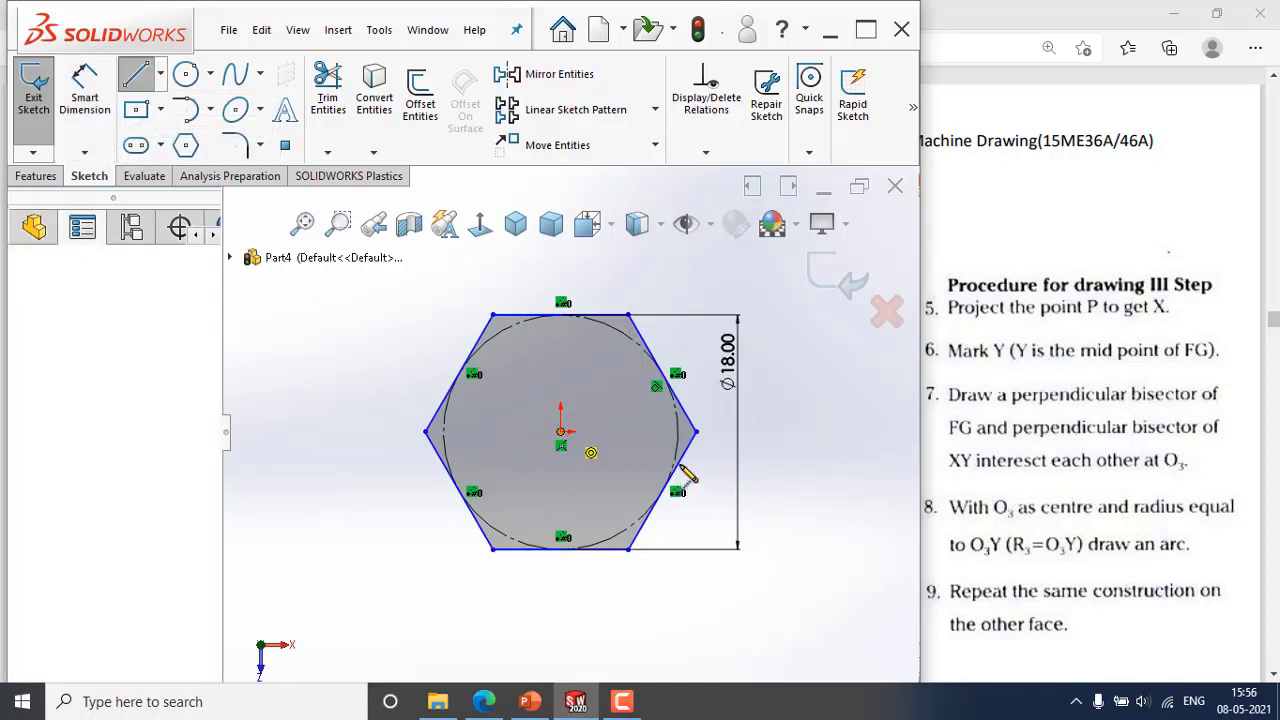
click(697, 432)
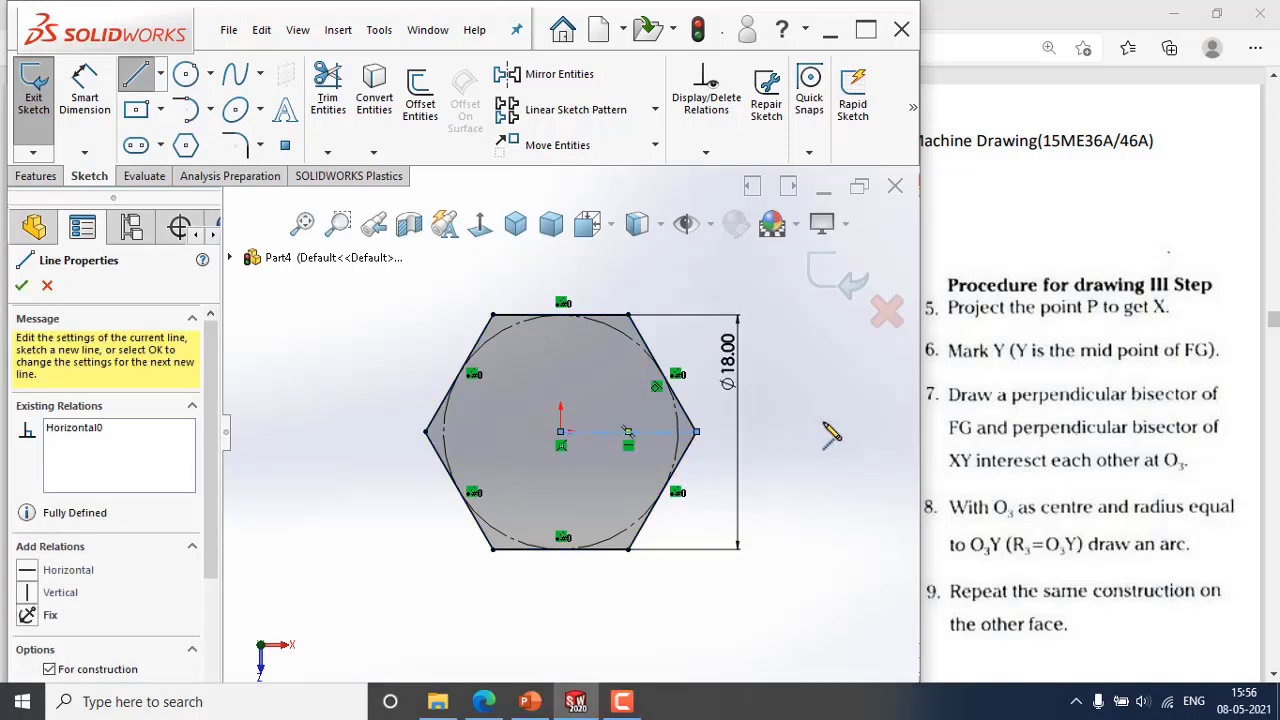
key(Escape)
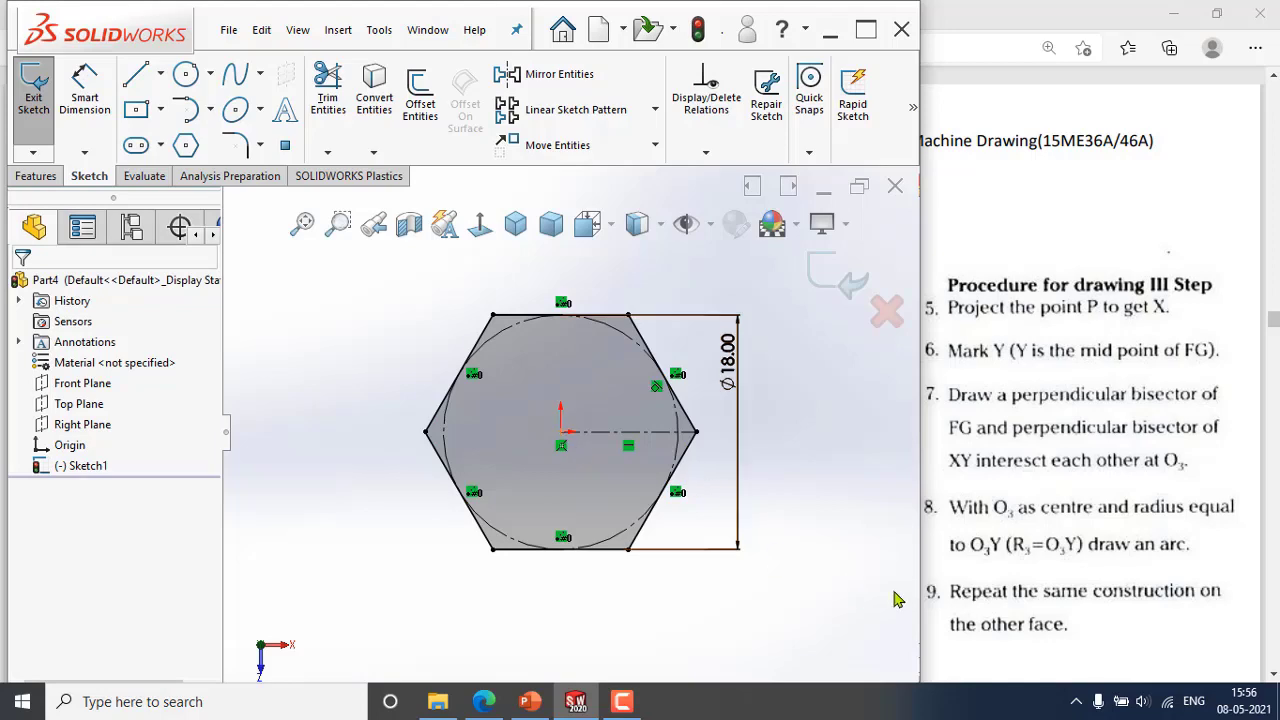
click(575, 701)
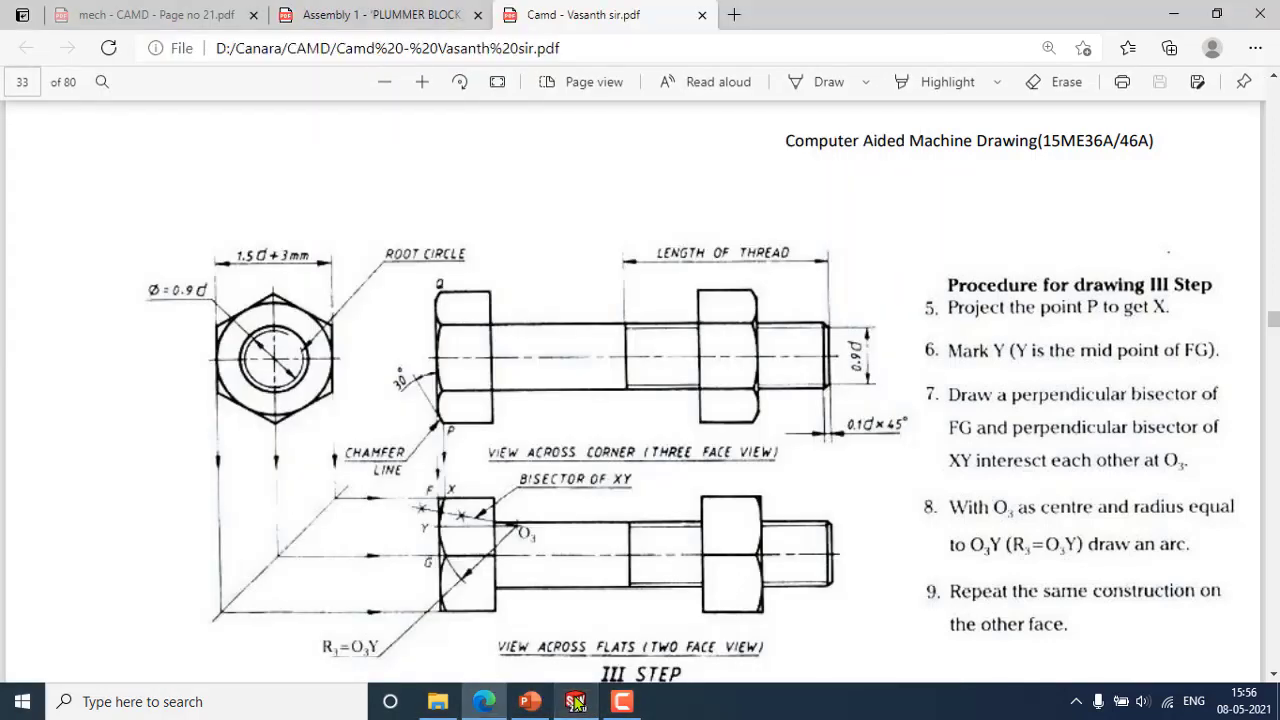
click(575, 701)
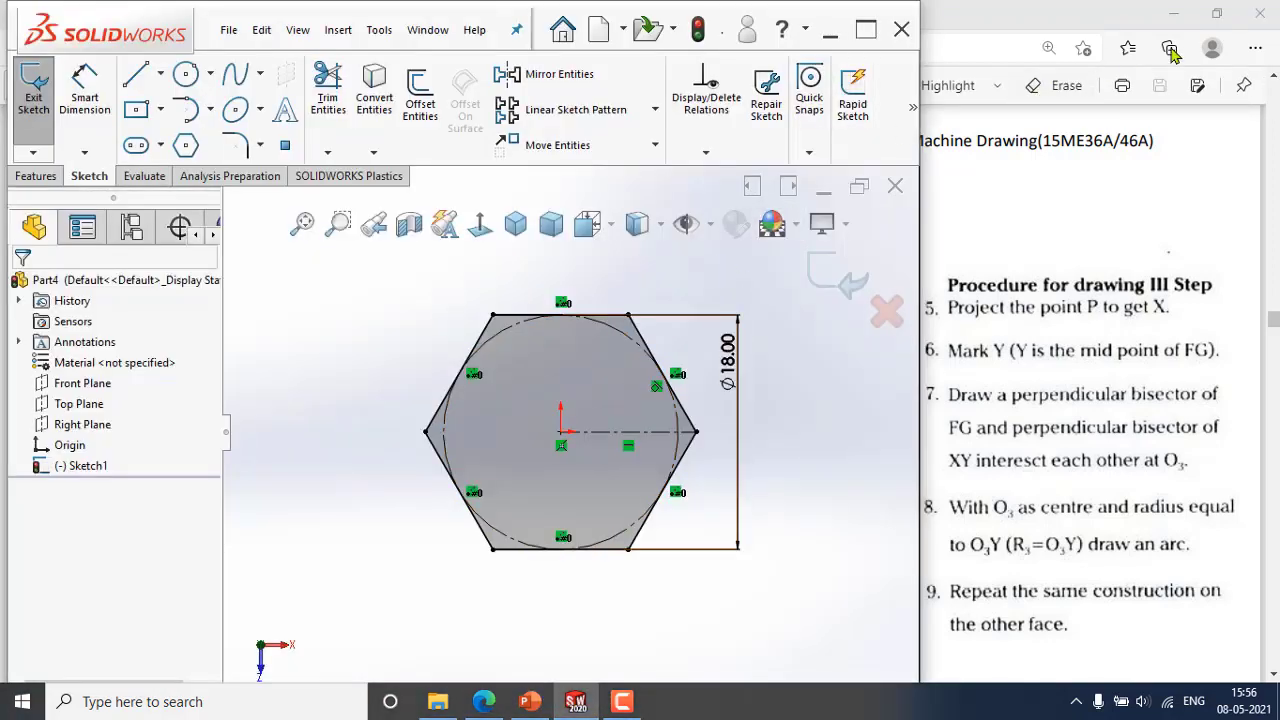
Switch to Edge, show the Plummer Block assembly PDF in a reduced window beside SOLIDWORKS and examine the M10 nut drawing for its thickness.
click(484, 701)
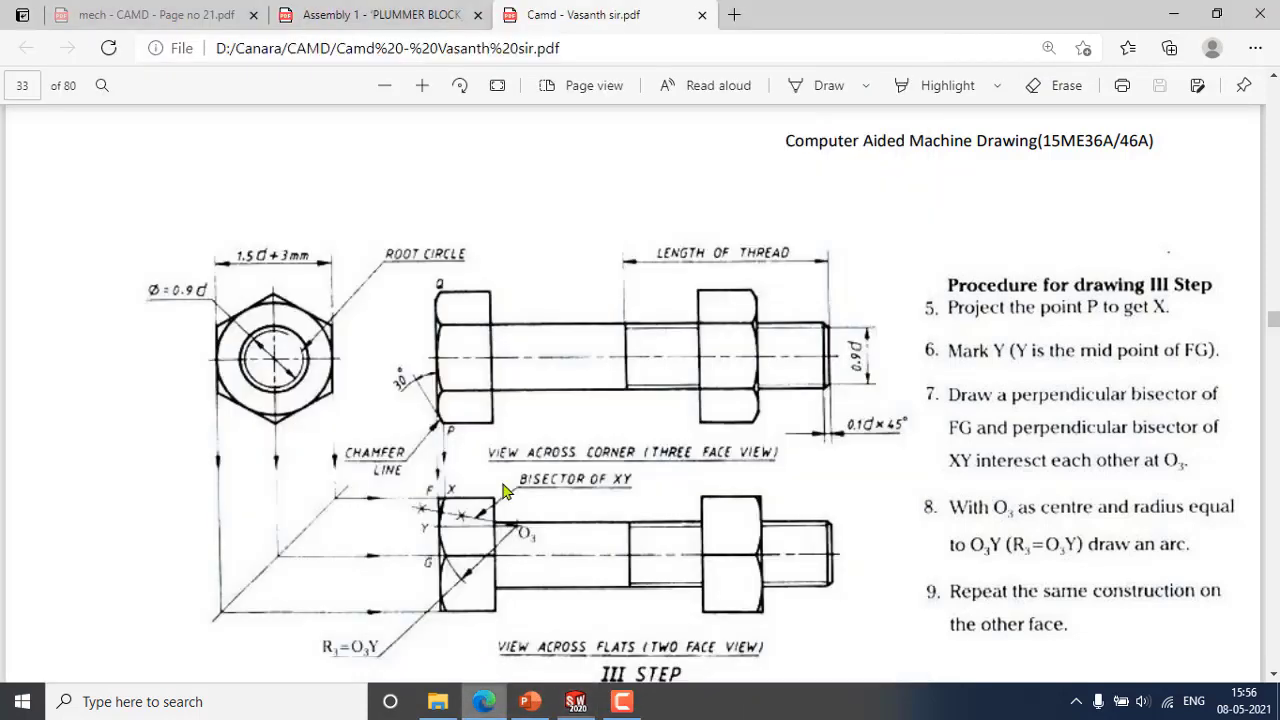
click(365, 14)
click(1217, 14)
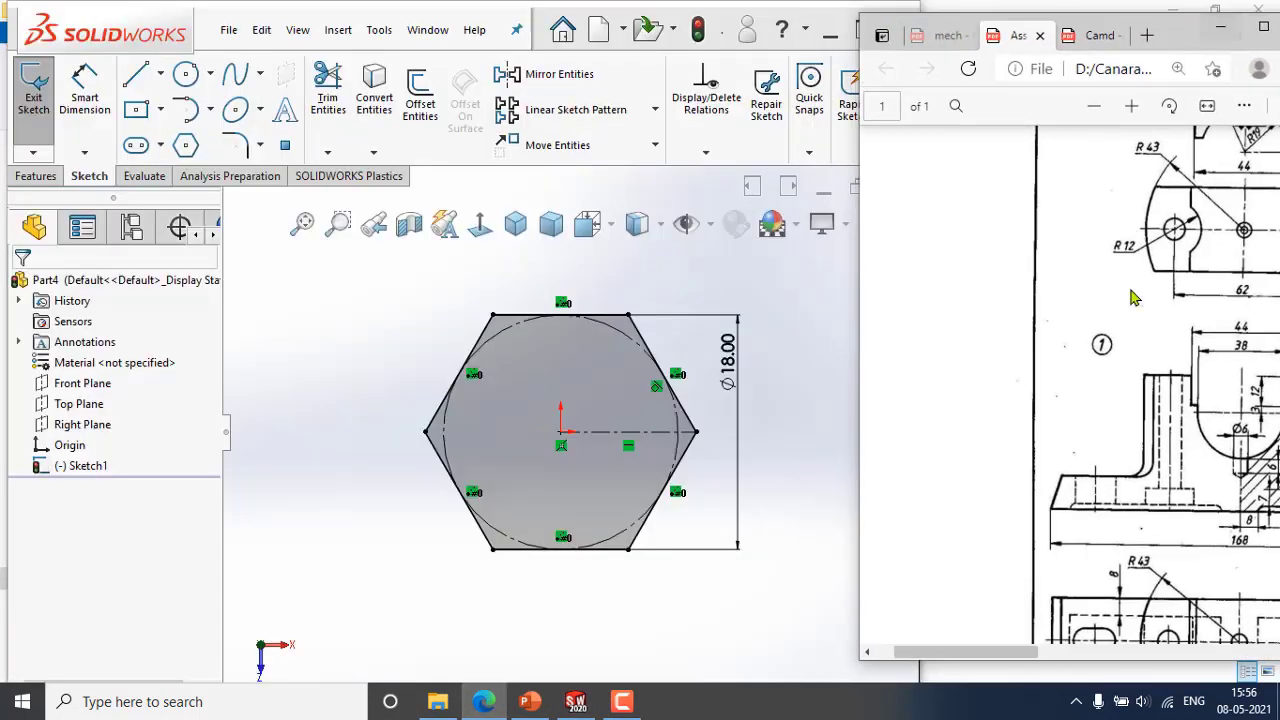
drag(1010, 652, 1183, 650)
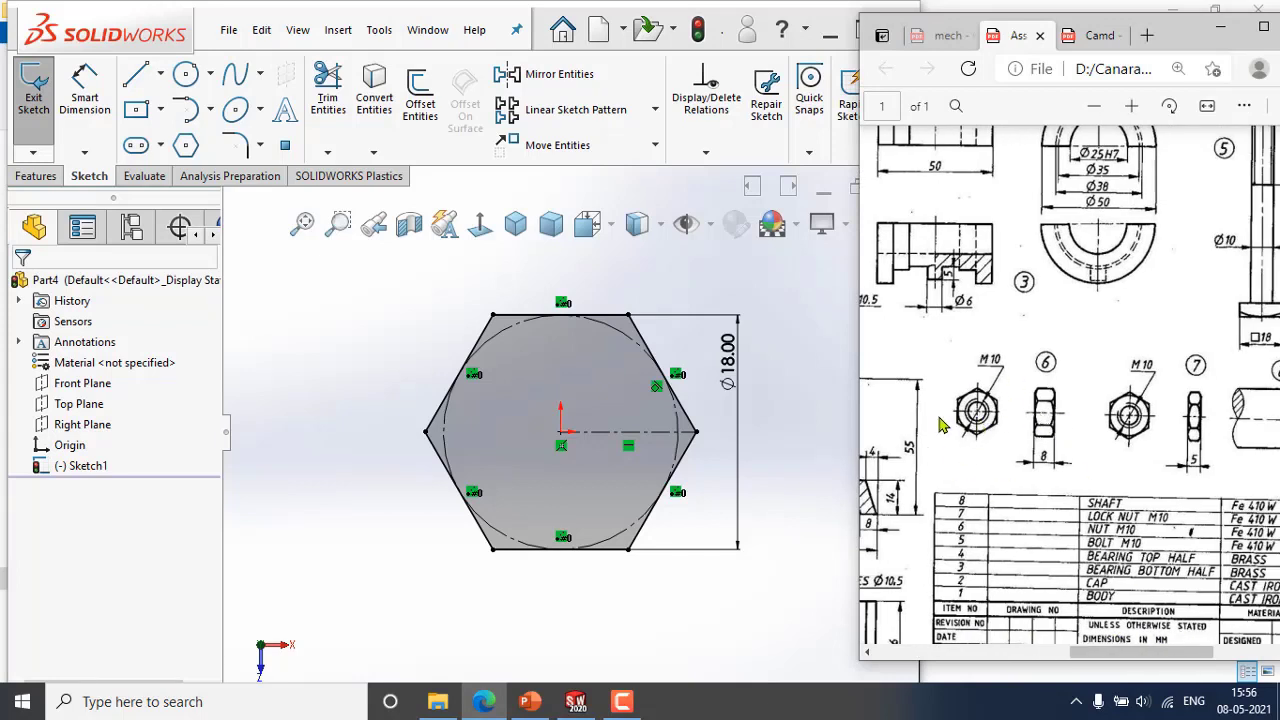
click(187, 76)
click(562, 433)
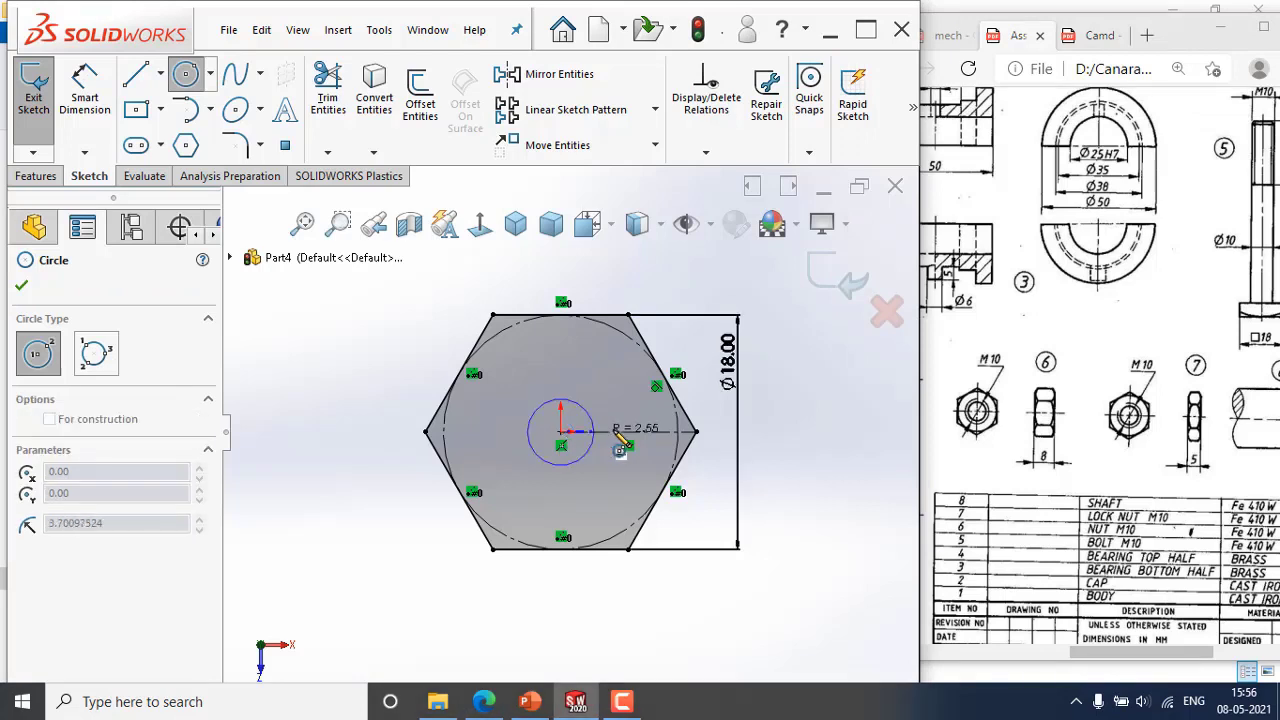
click(606, 425)
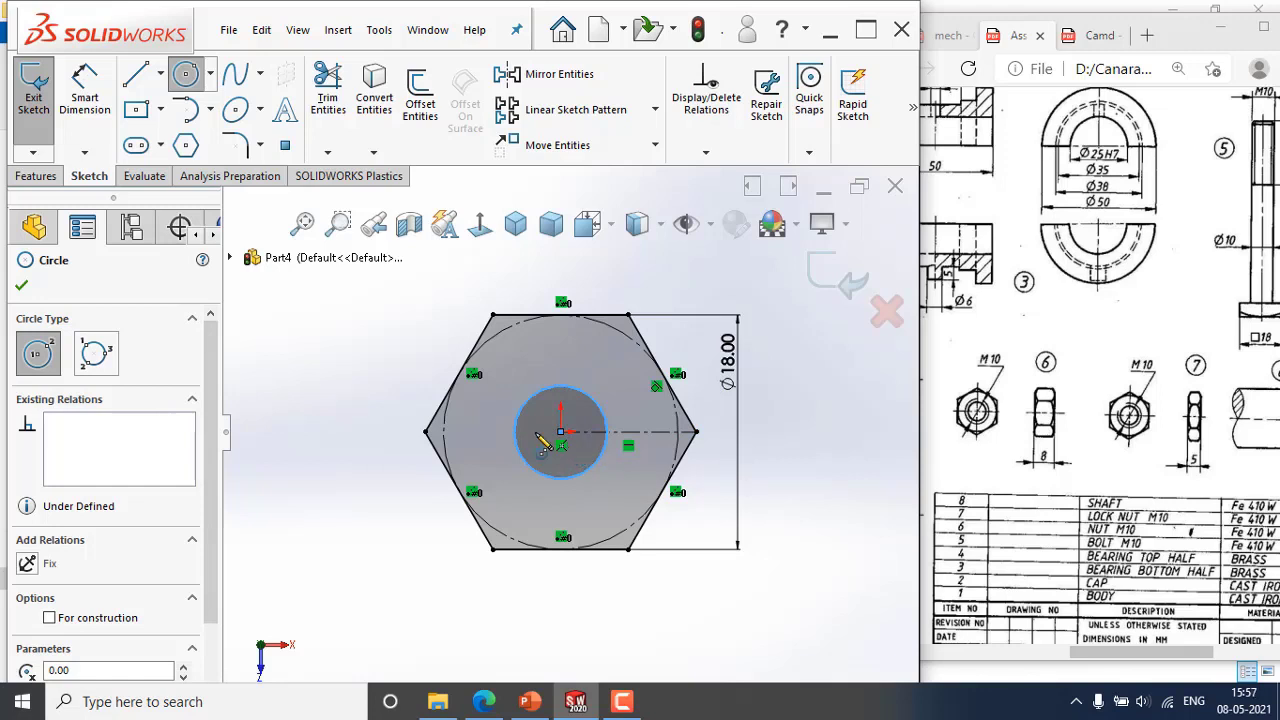
key(Escape)
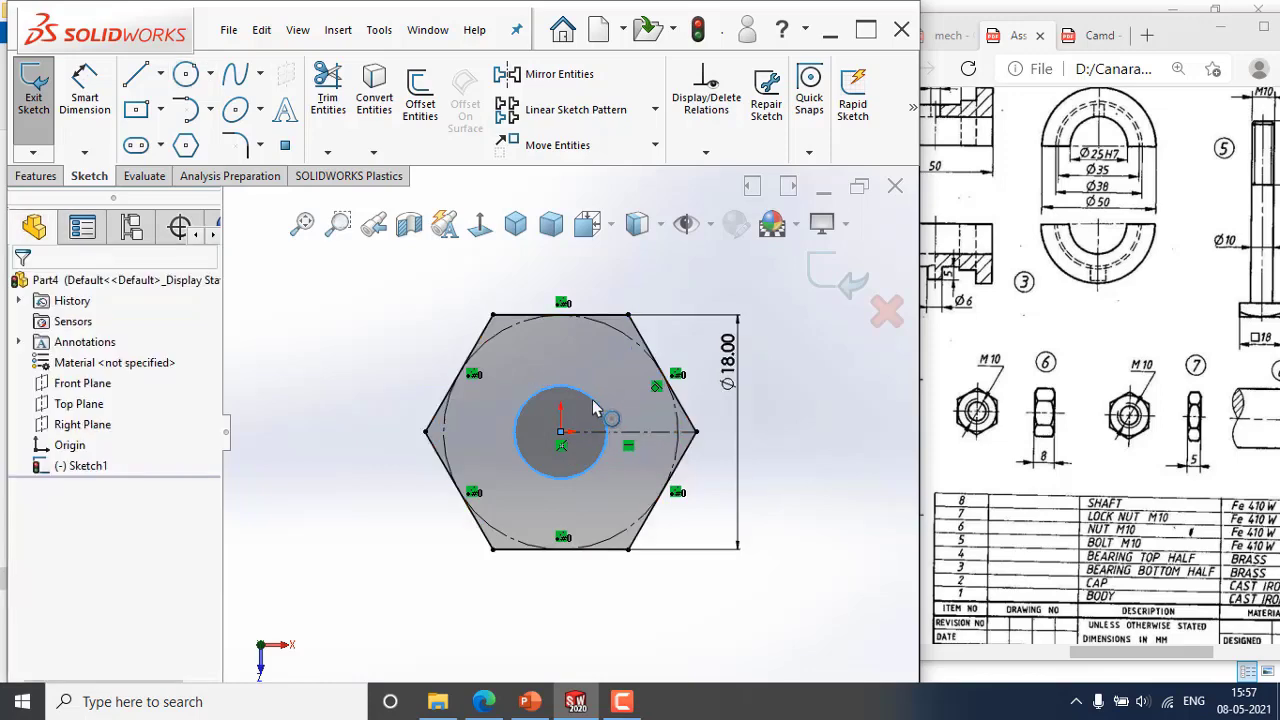
click(596, 408)
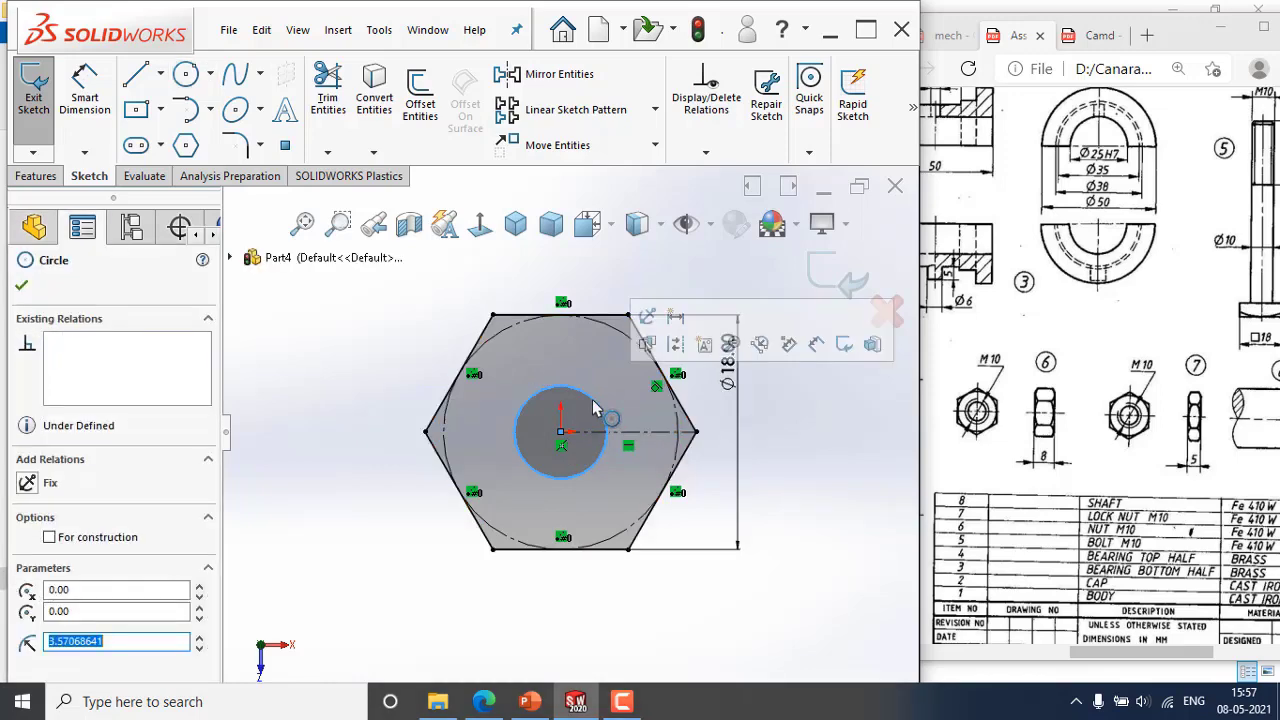
key(Delete)
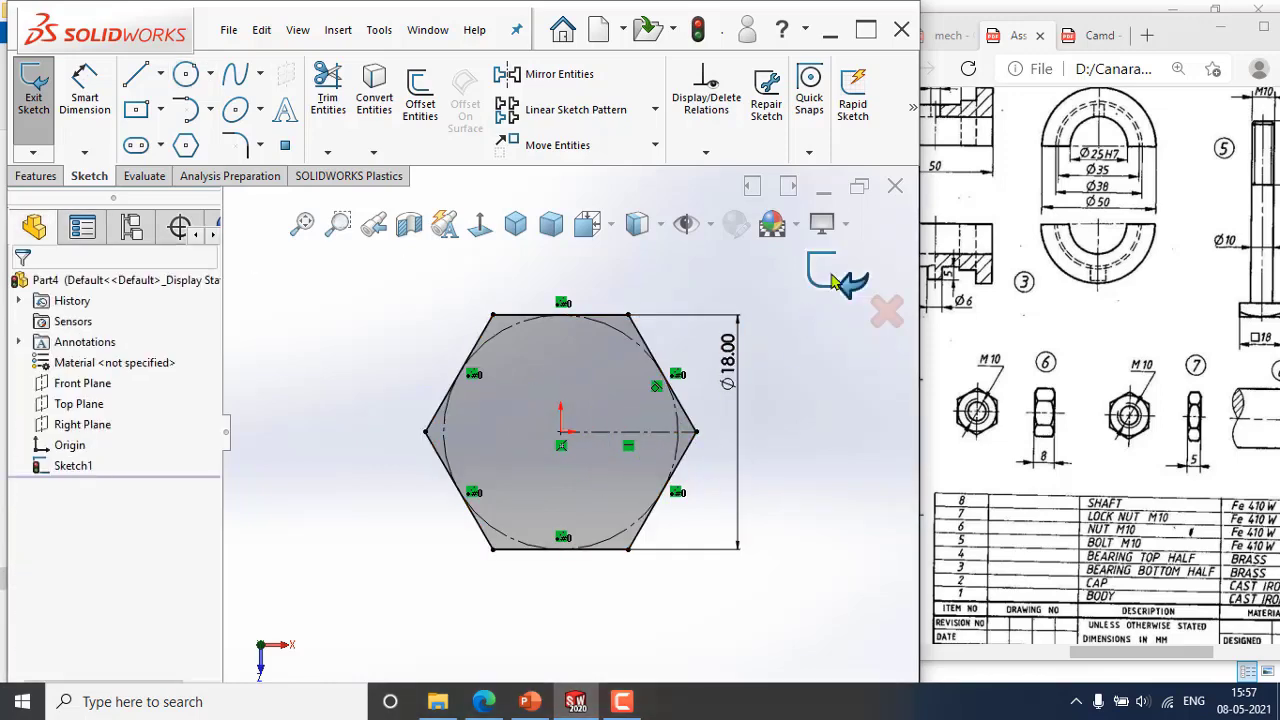
Exit the hexagon sketch and extrude it as a blind boss 8 mm deep.
click(836, 283)
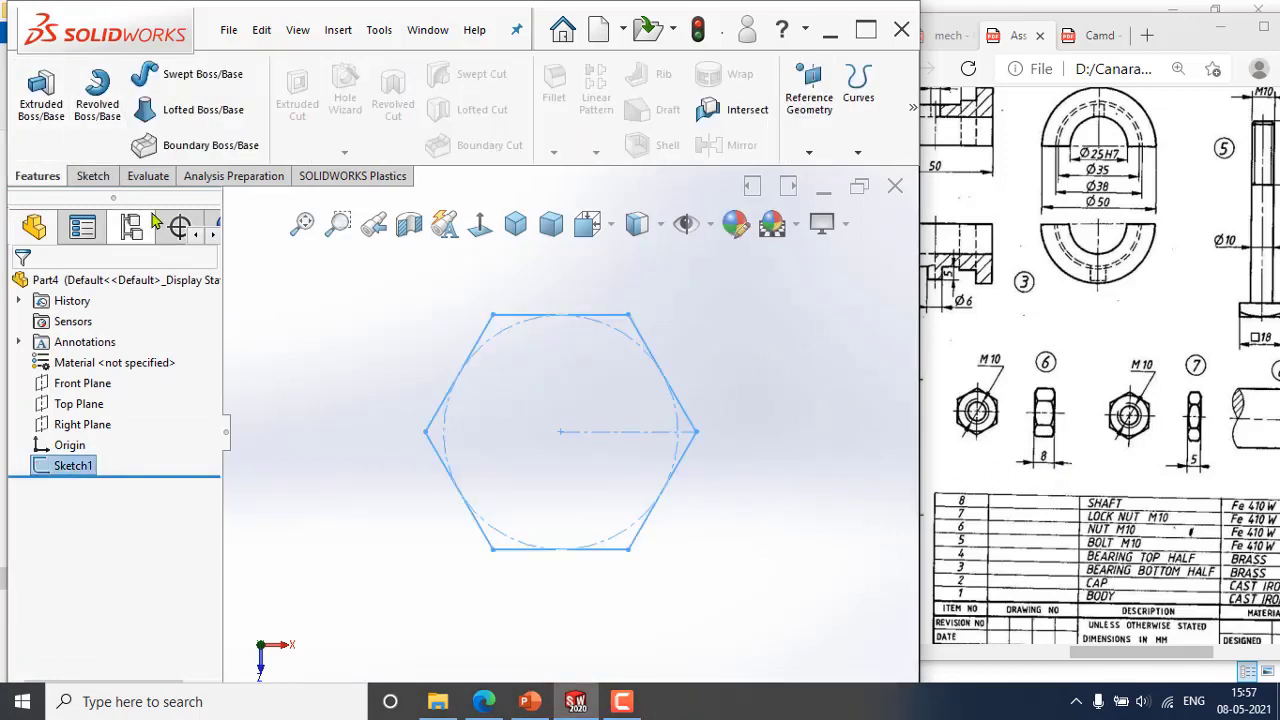
click(40, 88)
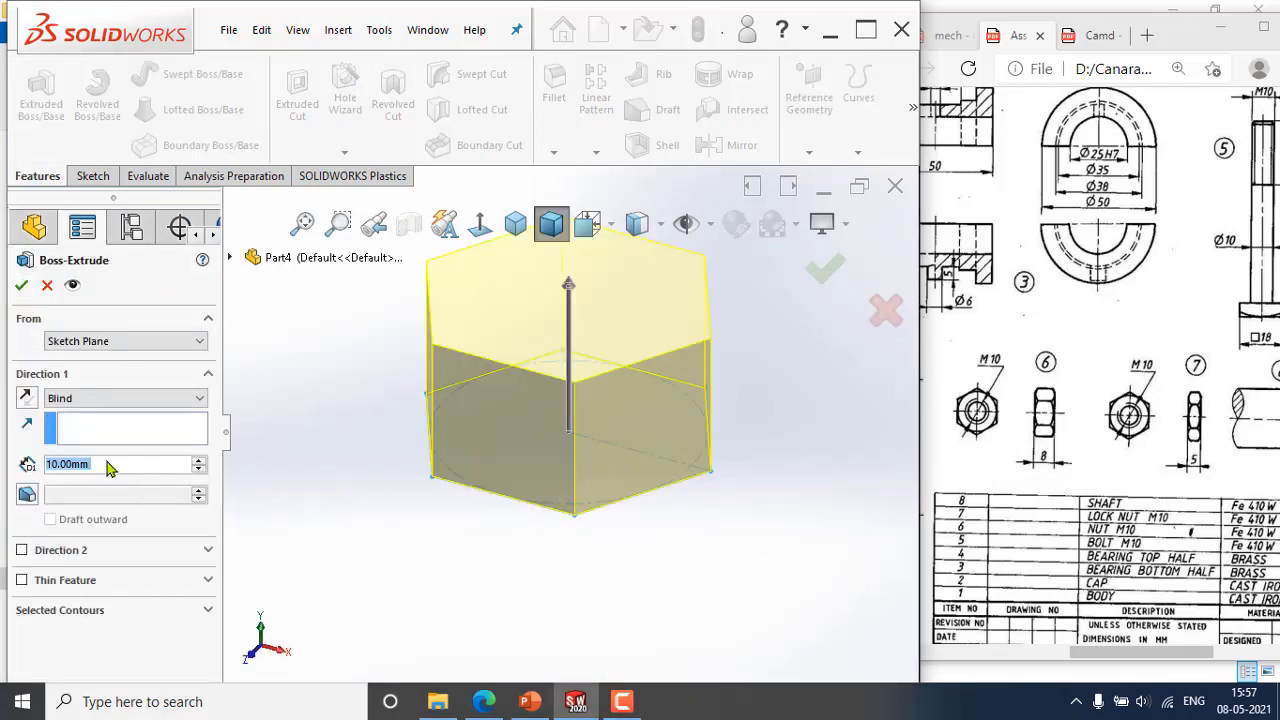
text(8)
key(Return)
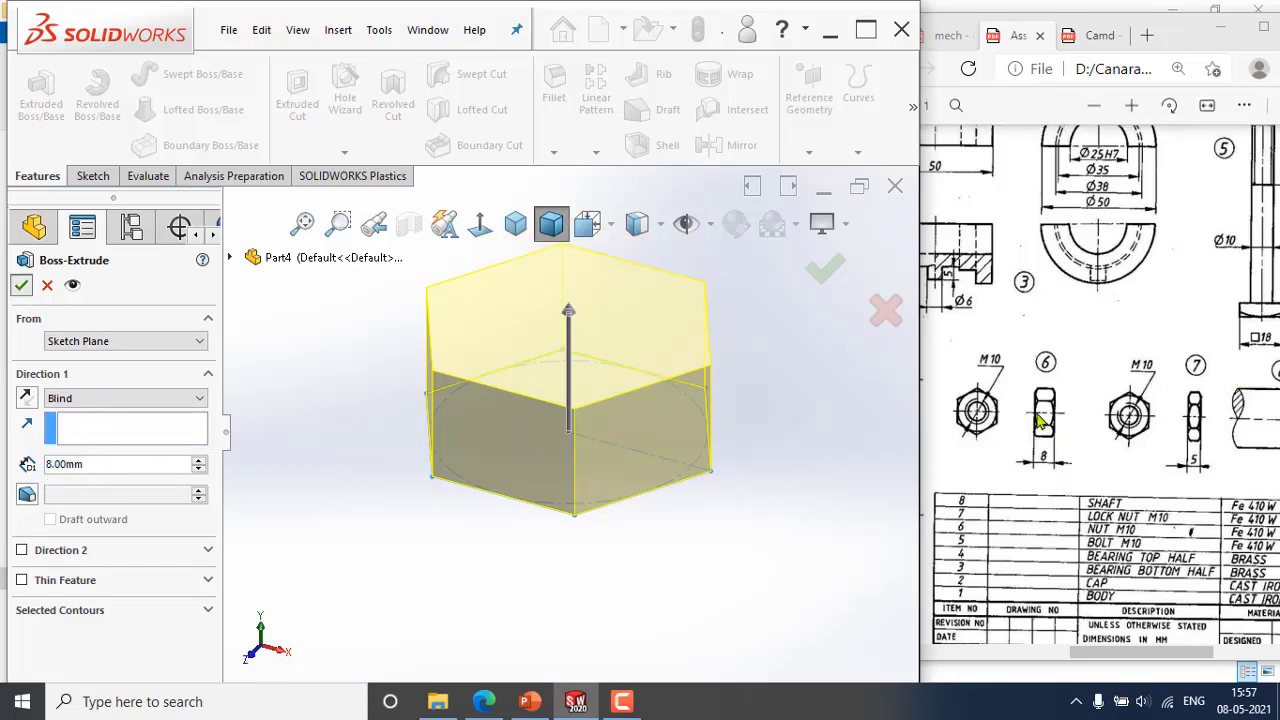
scroll(634, 468, up, 1)
scroll(619, 347, down, 1)
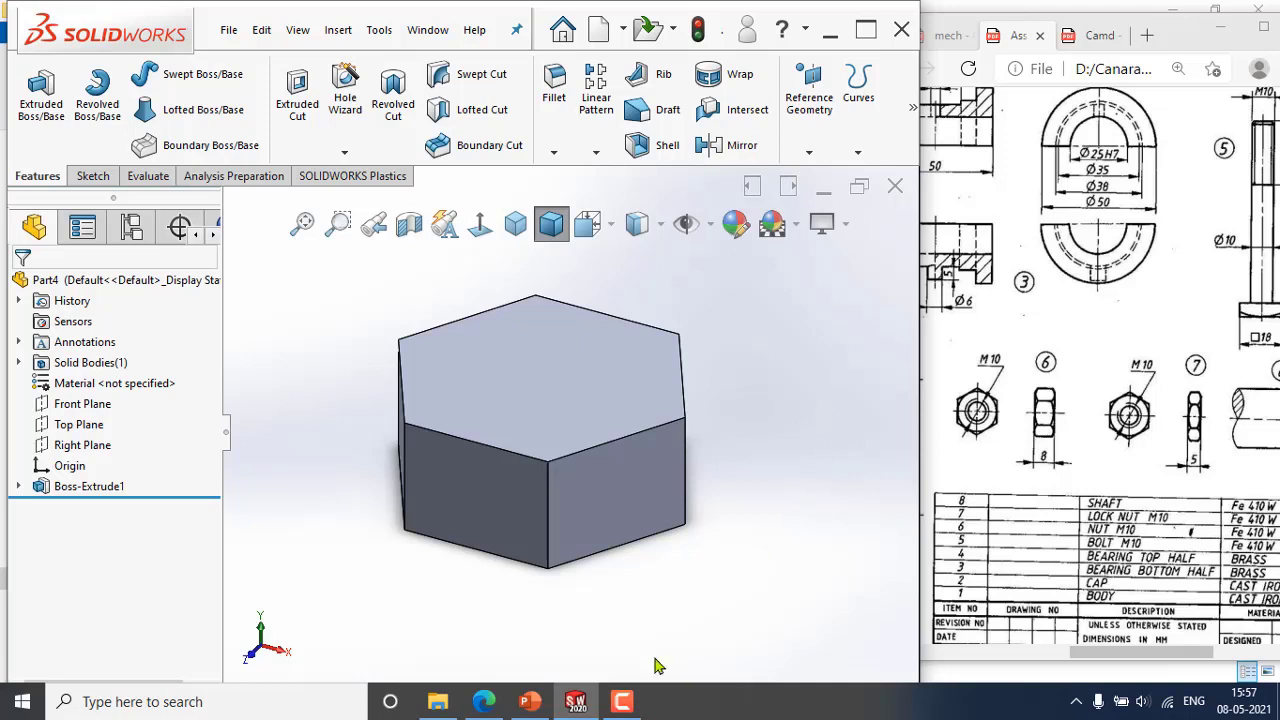
Sketch a closed triangle about 2.3 mm wide on the Front Plane at the upper right corner of the hexagonal body.
mouse_move(623, 704)
middle_drag(694, 423, 651, 338)
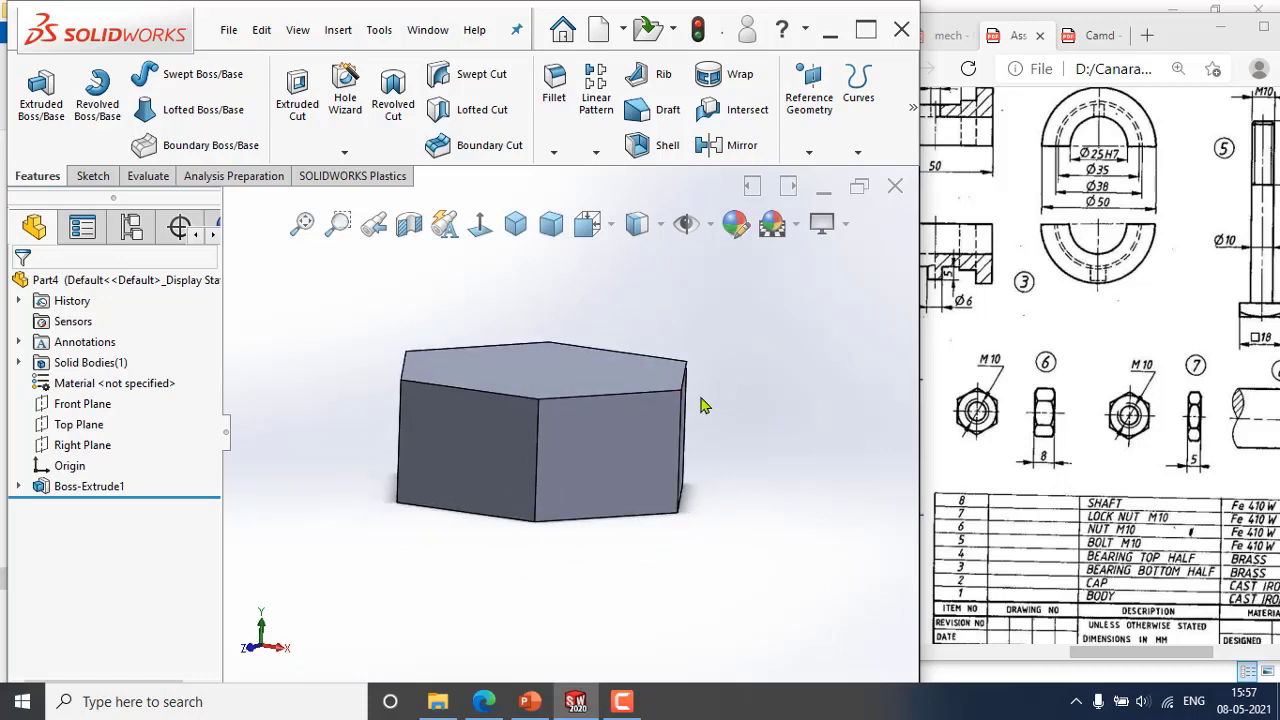
middle_drag(701, 397, 722, 413)
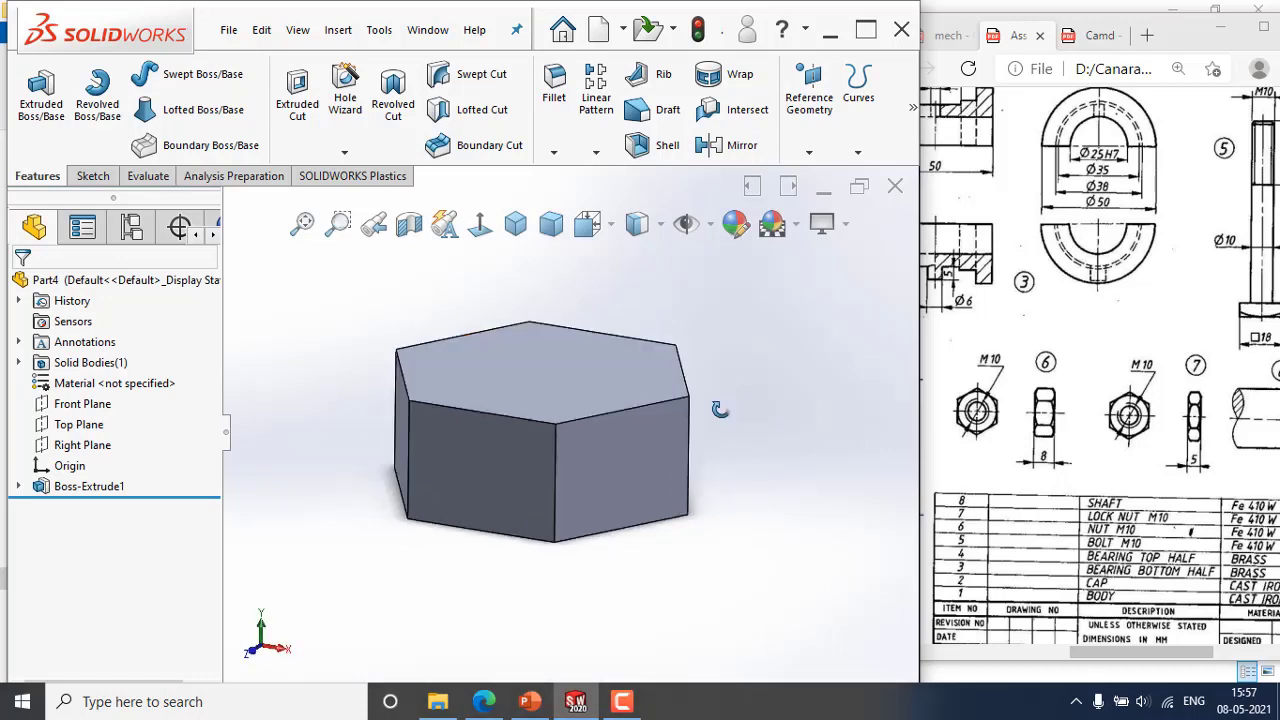
click(80, 404)
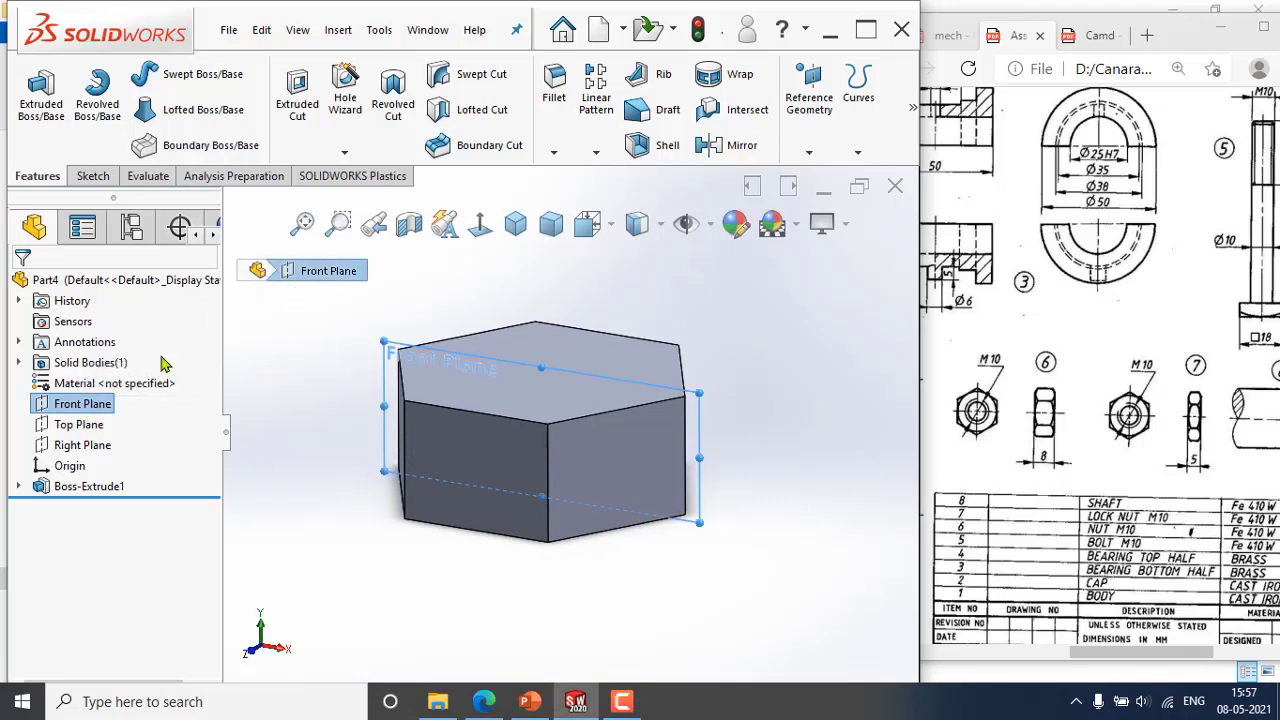
right_click(103, 410)
click(117, 362)
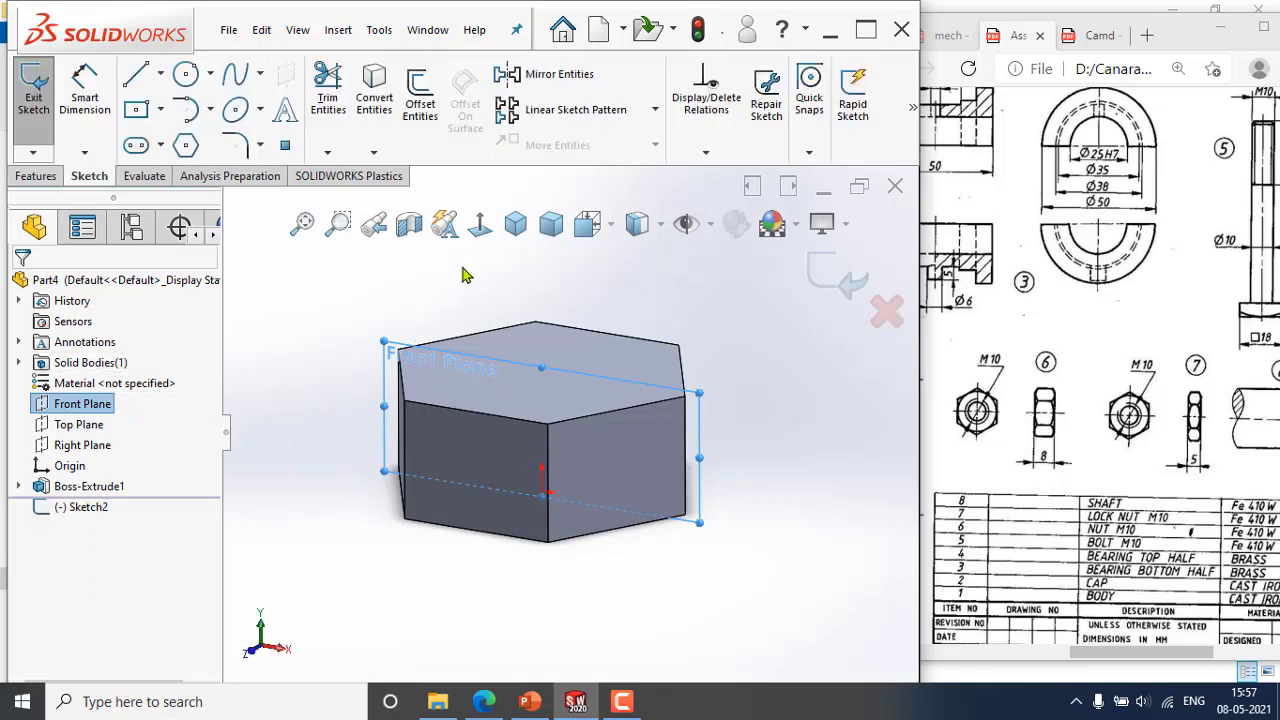
click(480, 224)
scroll(680, 364, down, 2)
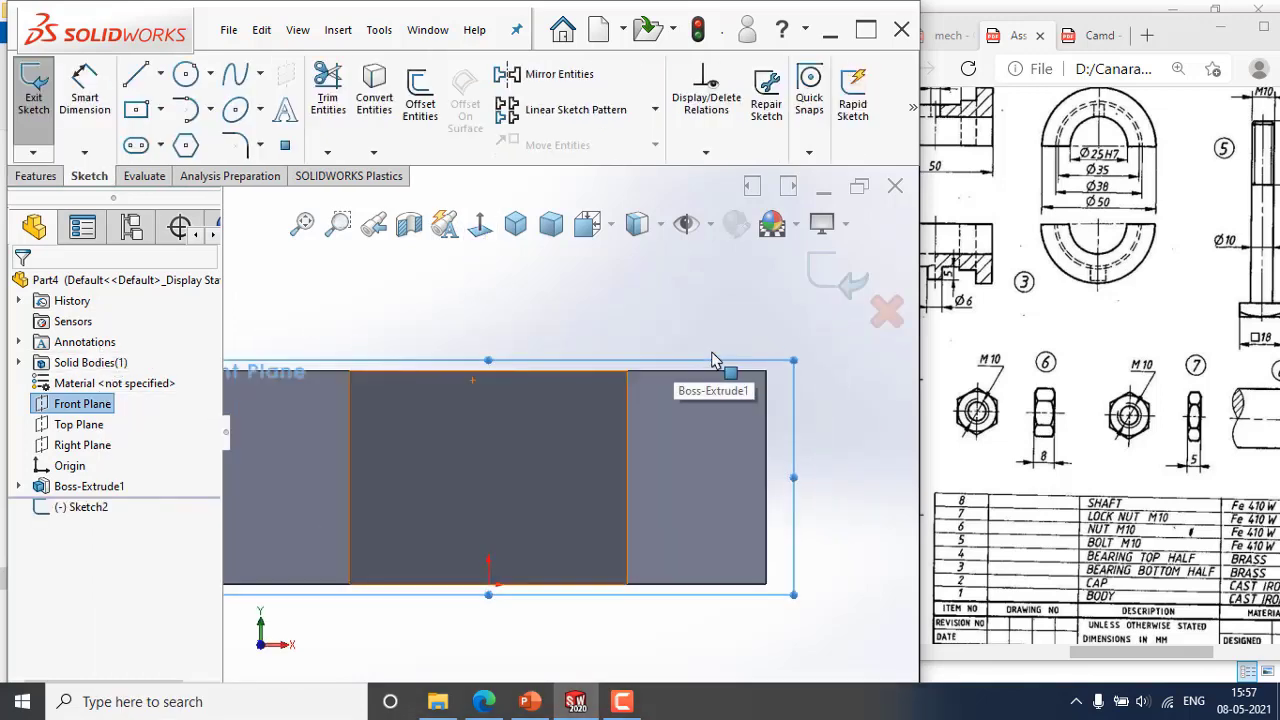
click(139, 76)
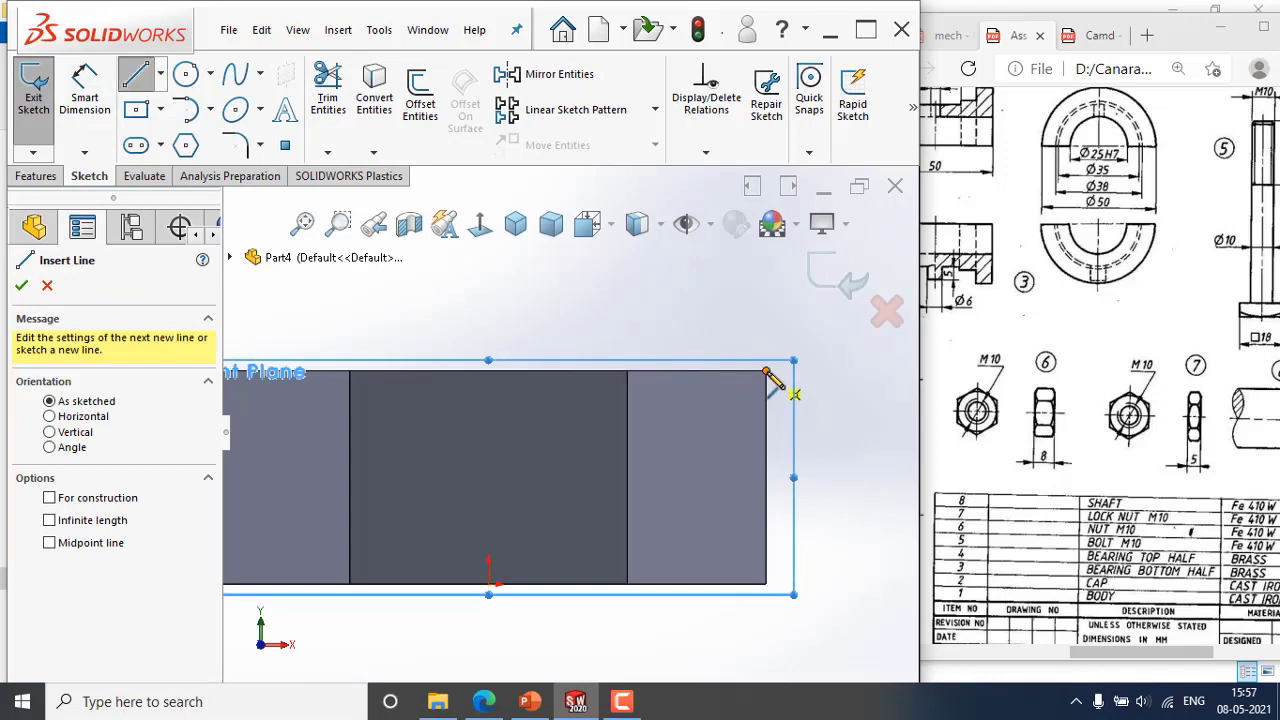
click(766, 371)
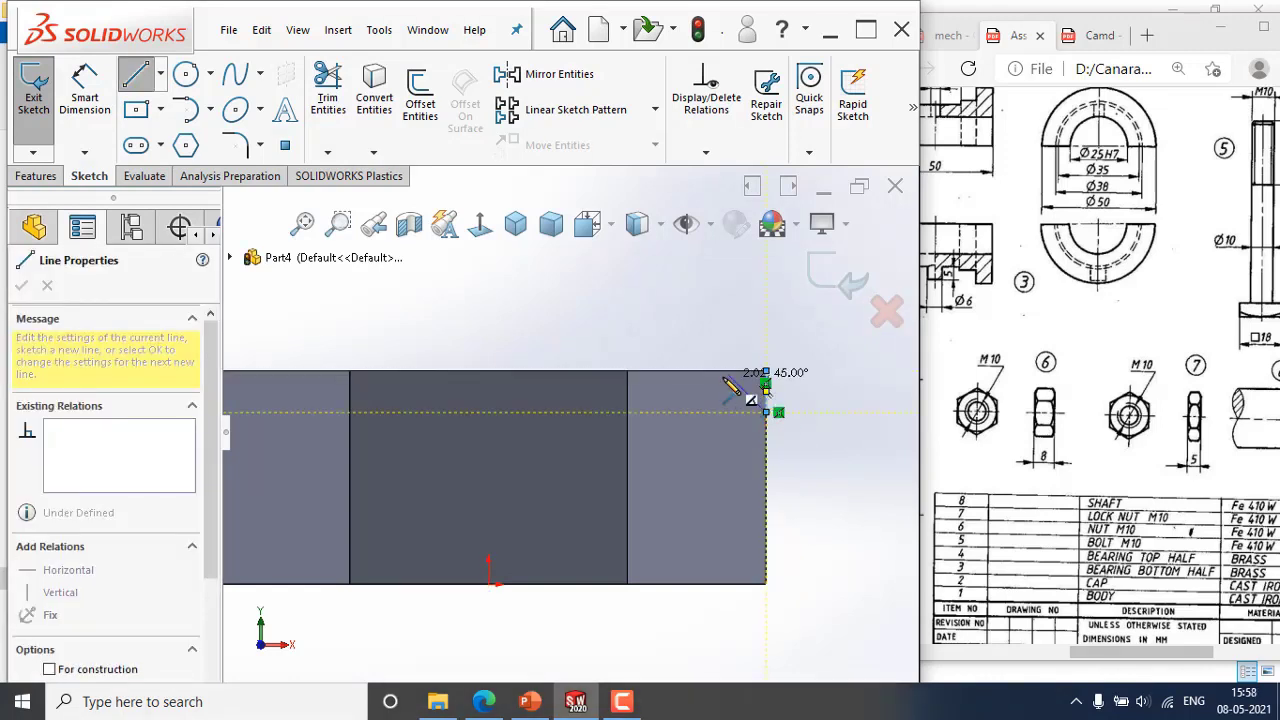
double_click(705, 371)
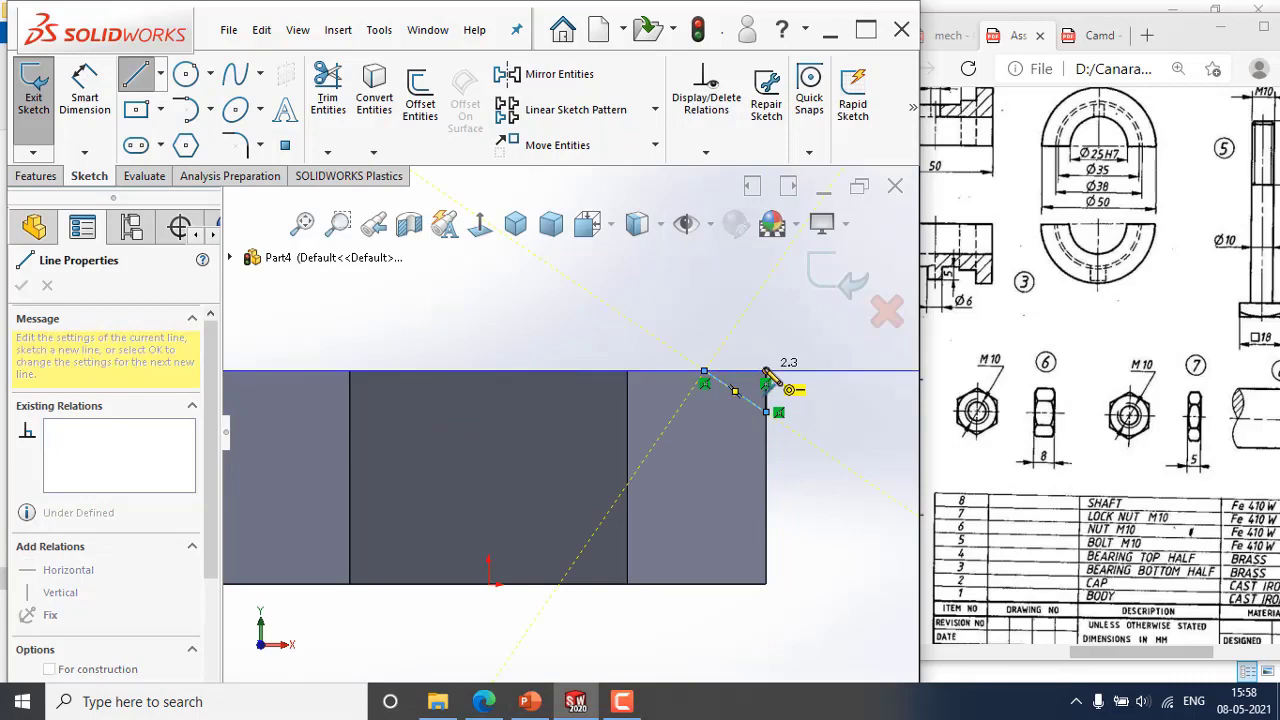
key(Escape)
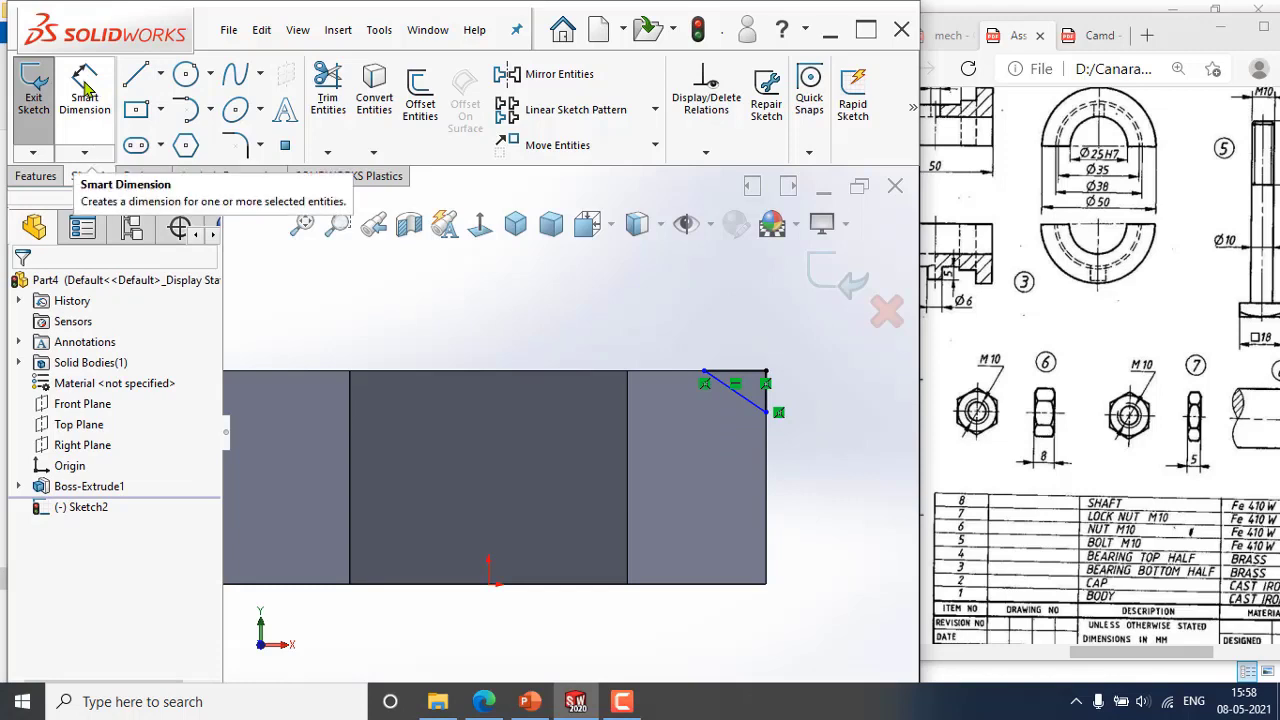
Draw a vertical centerline from the origin up to the top edge of the hexagonal body.
click(160, 76)
click(149, 127)
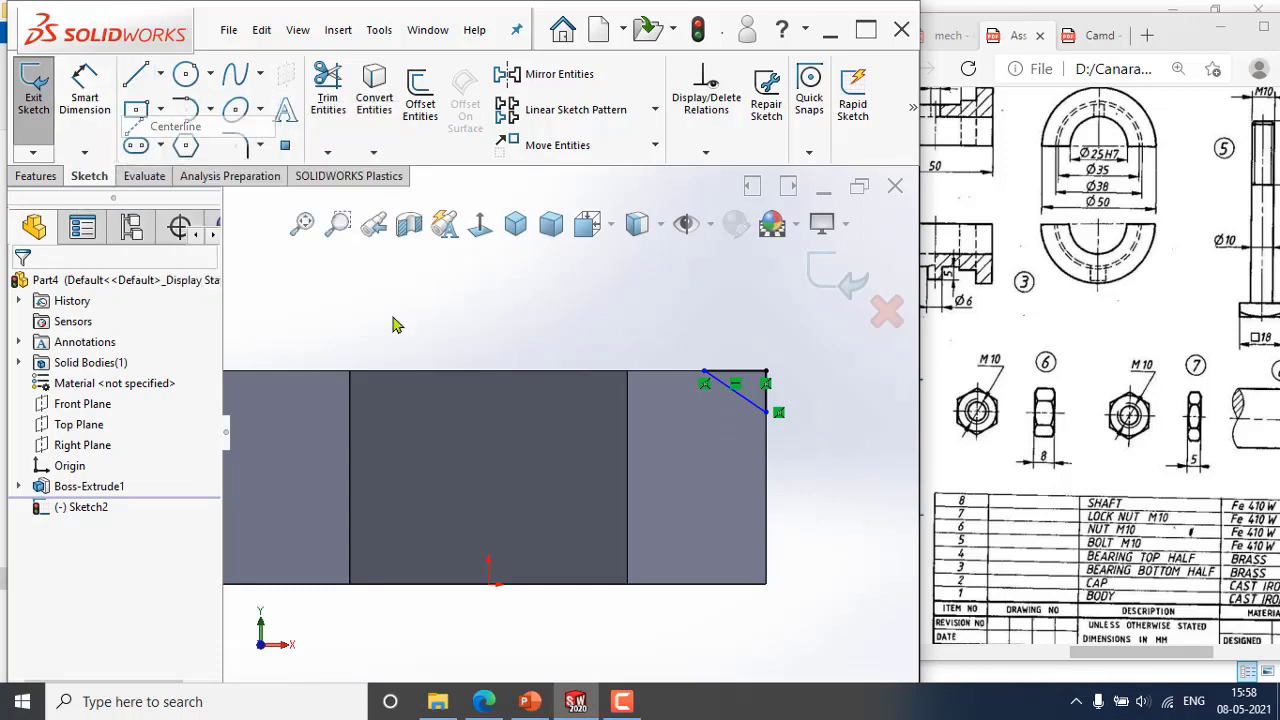
click(489, 586)
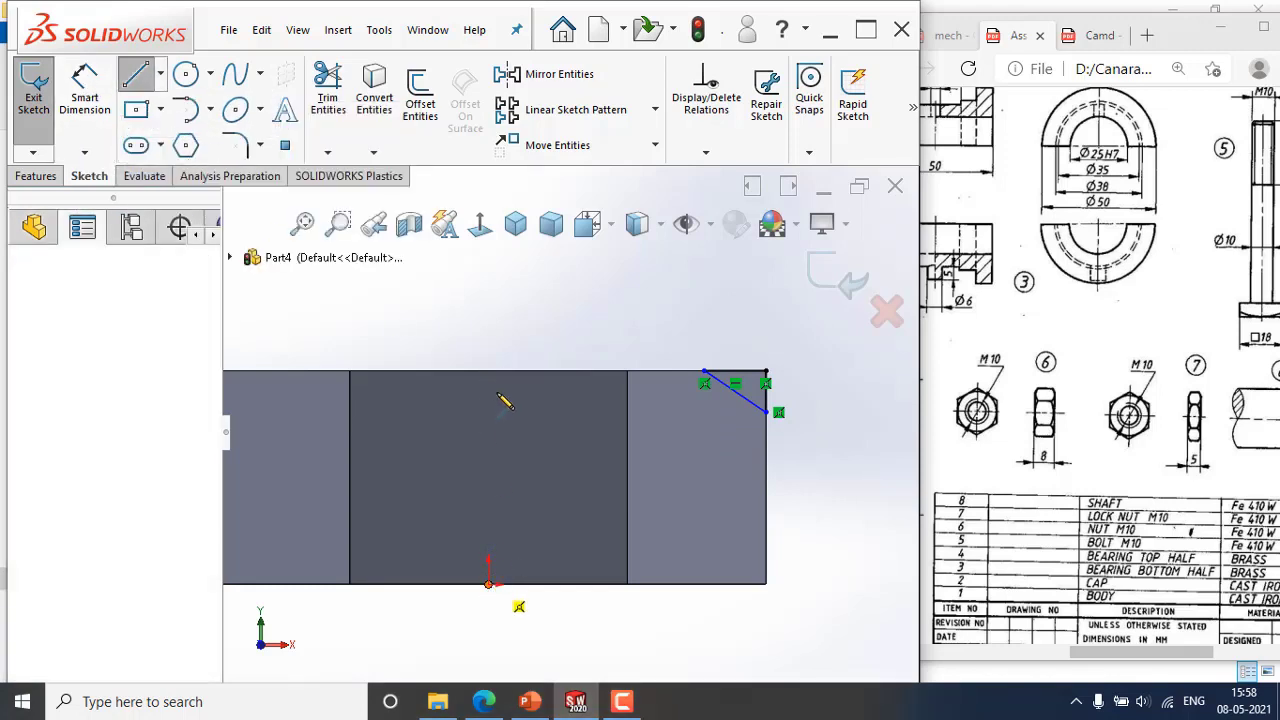
click(489, 371)
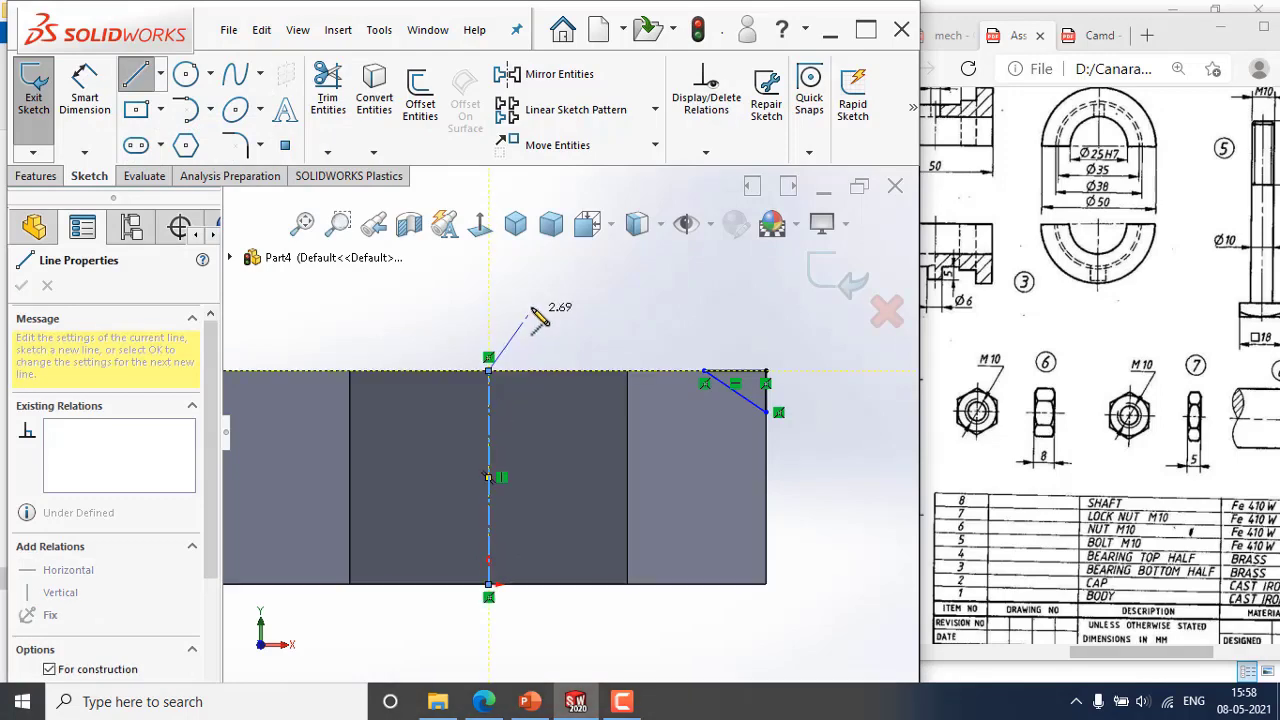
key(Escape)
click(84, 78)
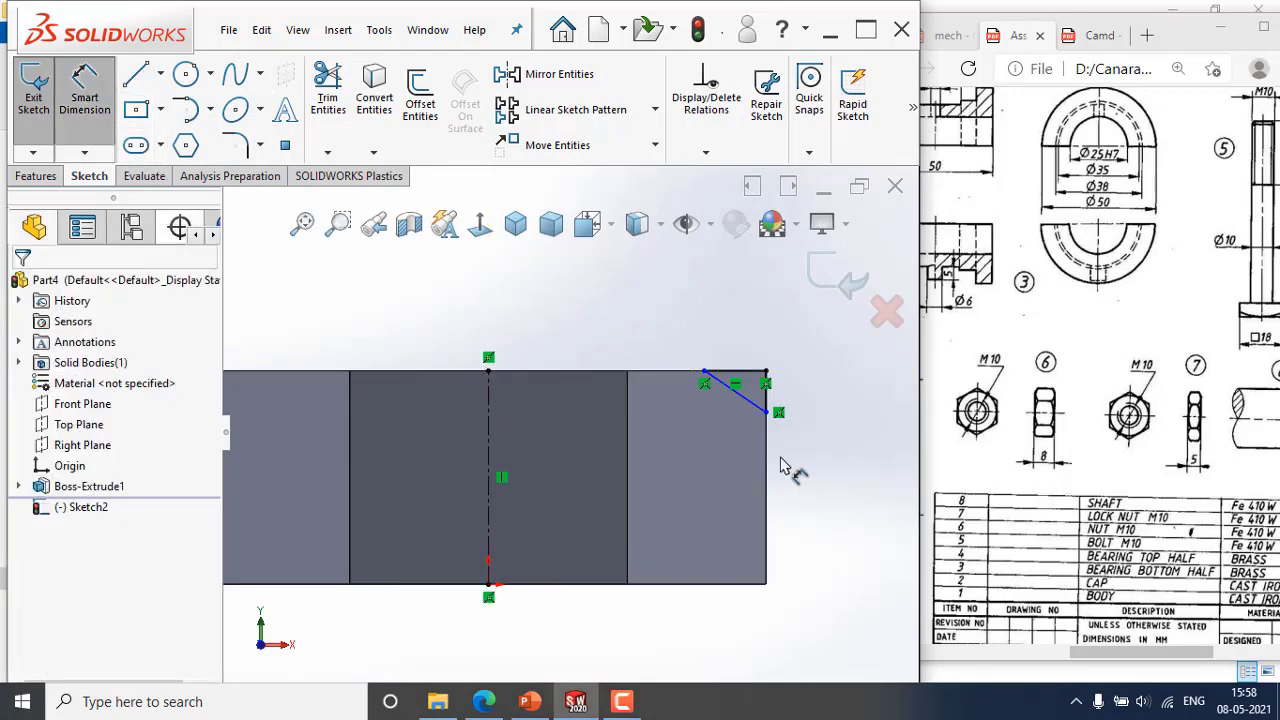
click(704, 376)
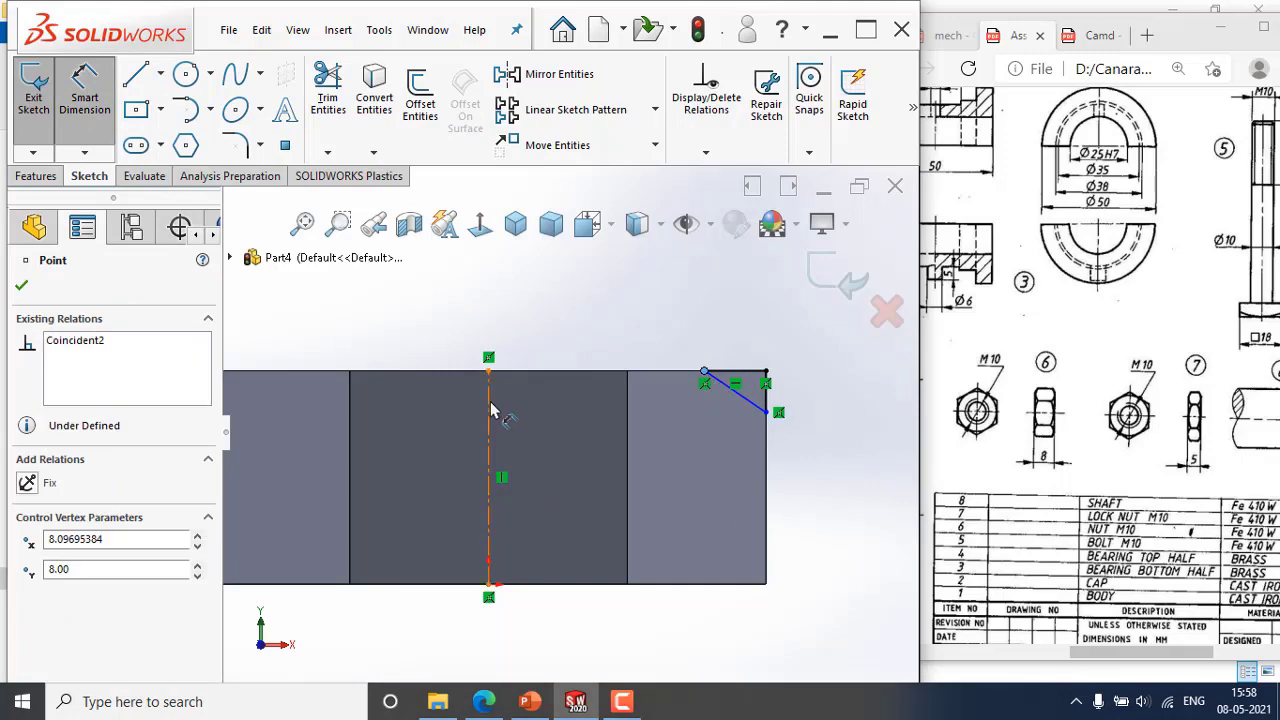
click(489, 405)
click(503, 309)
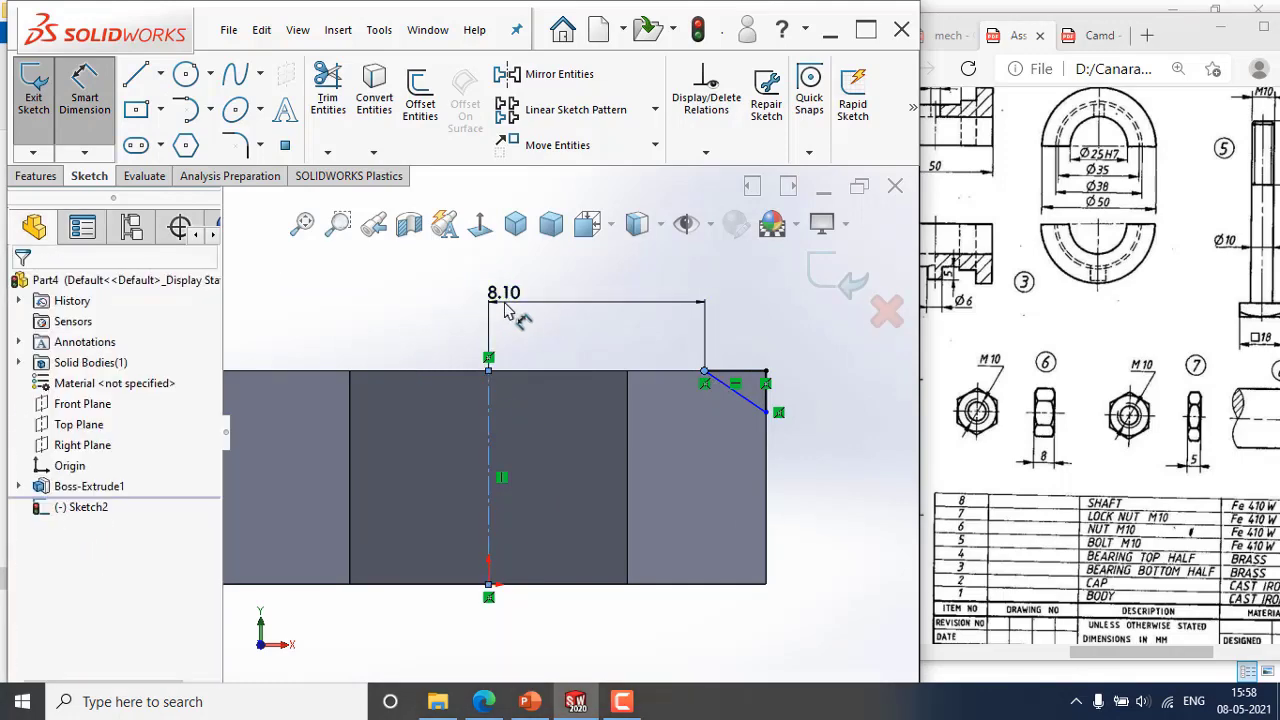
key(Return)
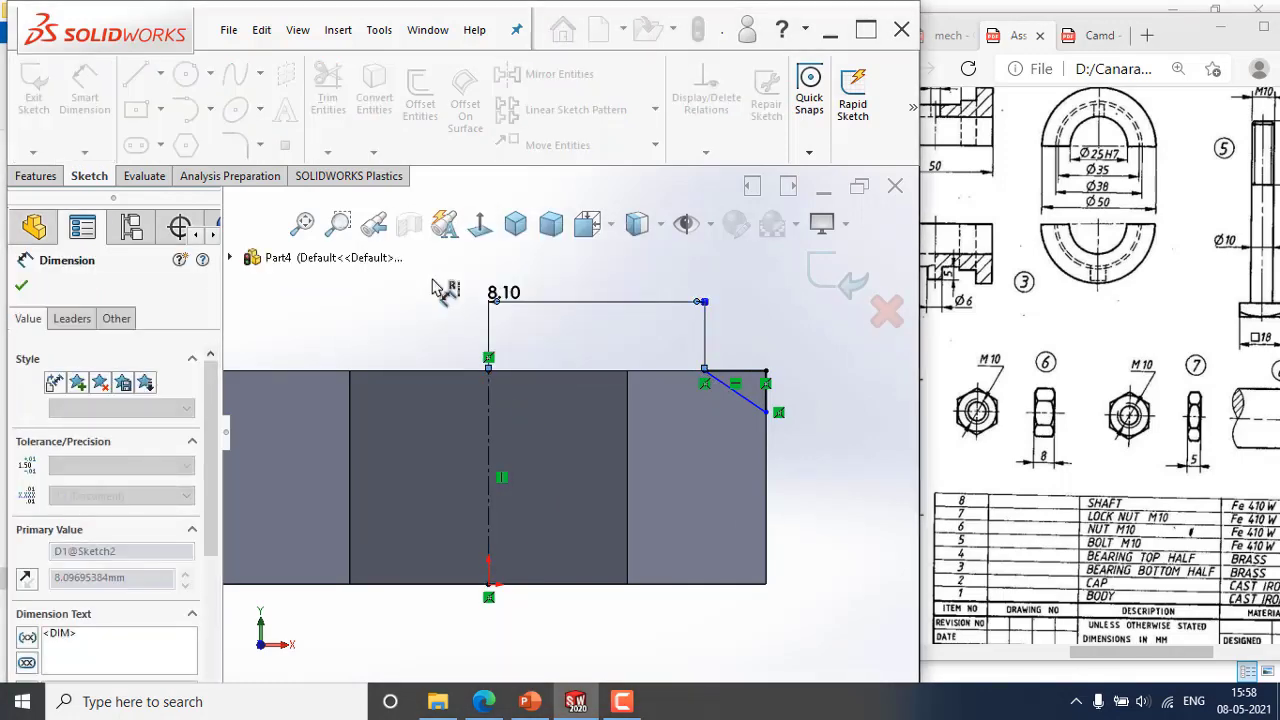
click(622, 280)
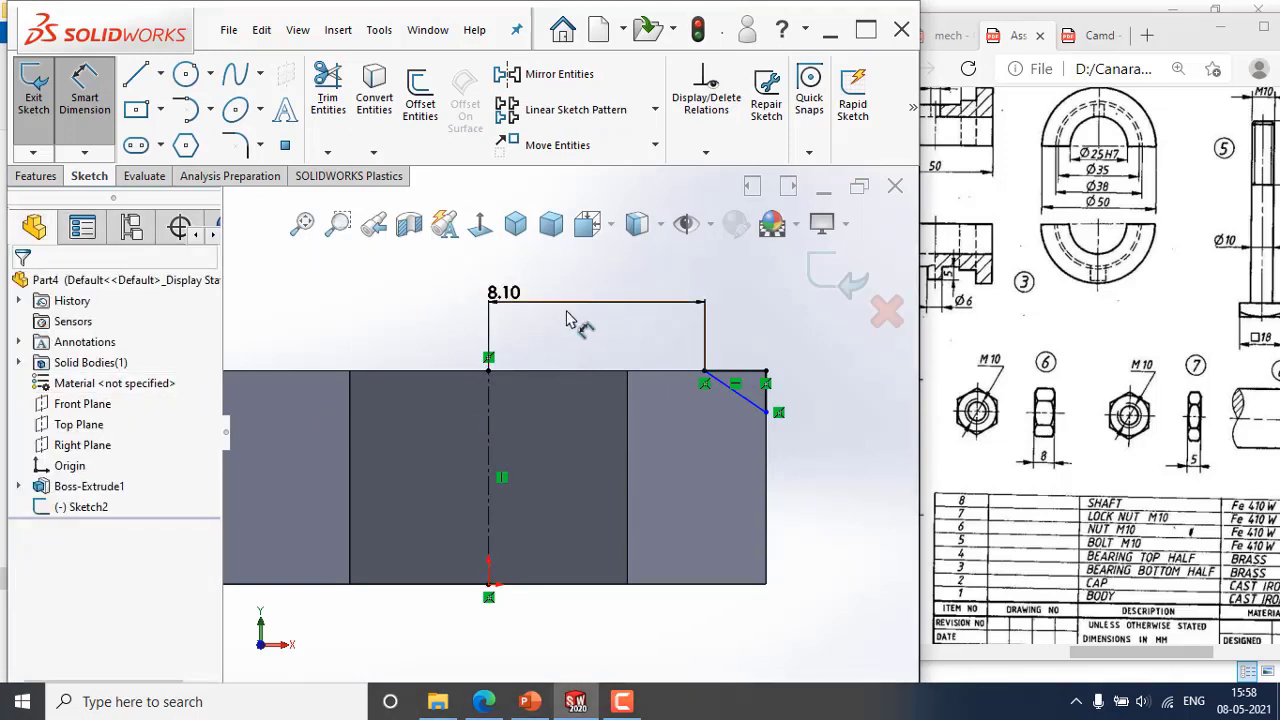
key(Escape)
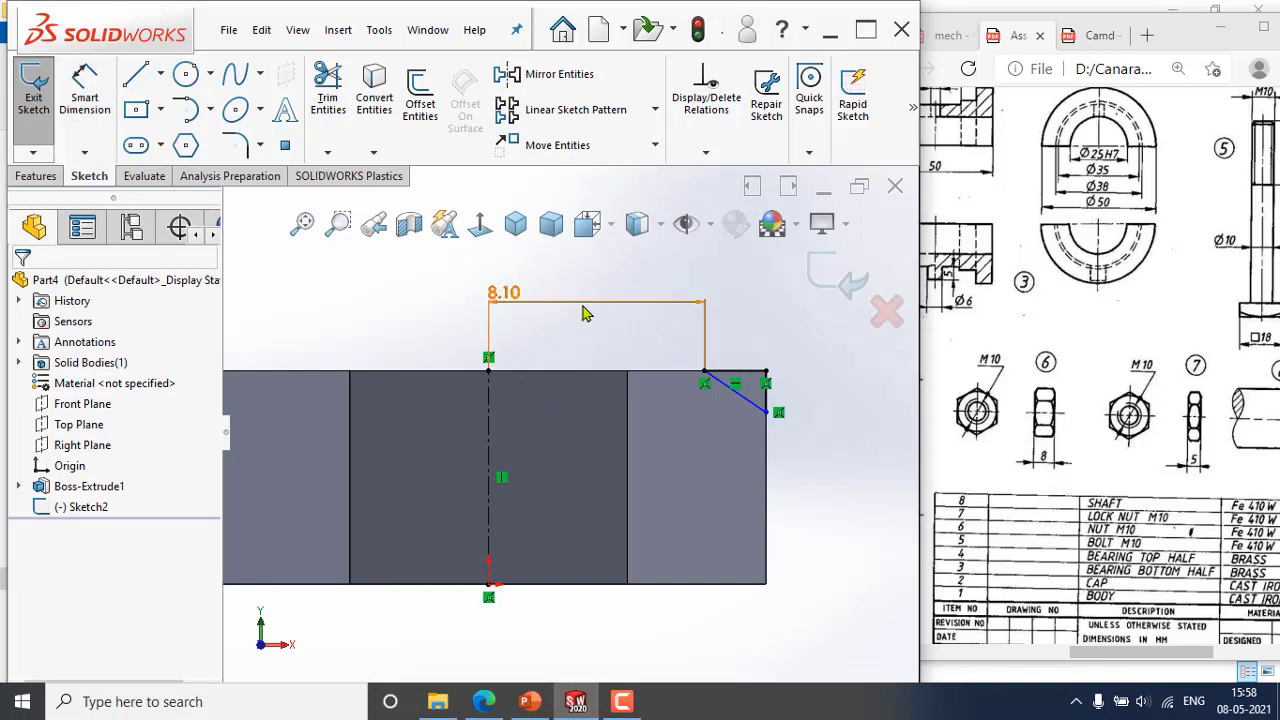
key(Delete)
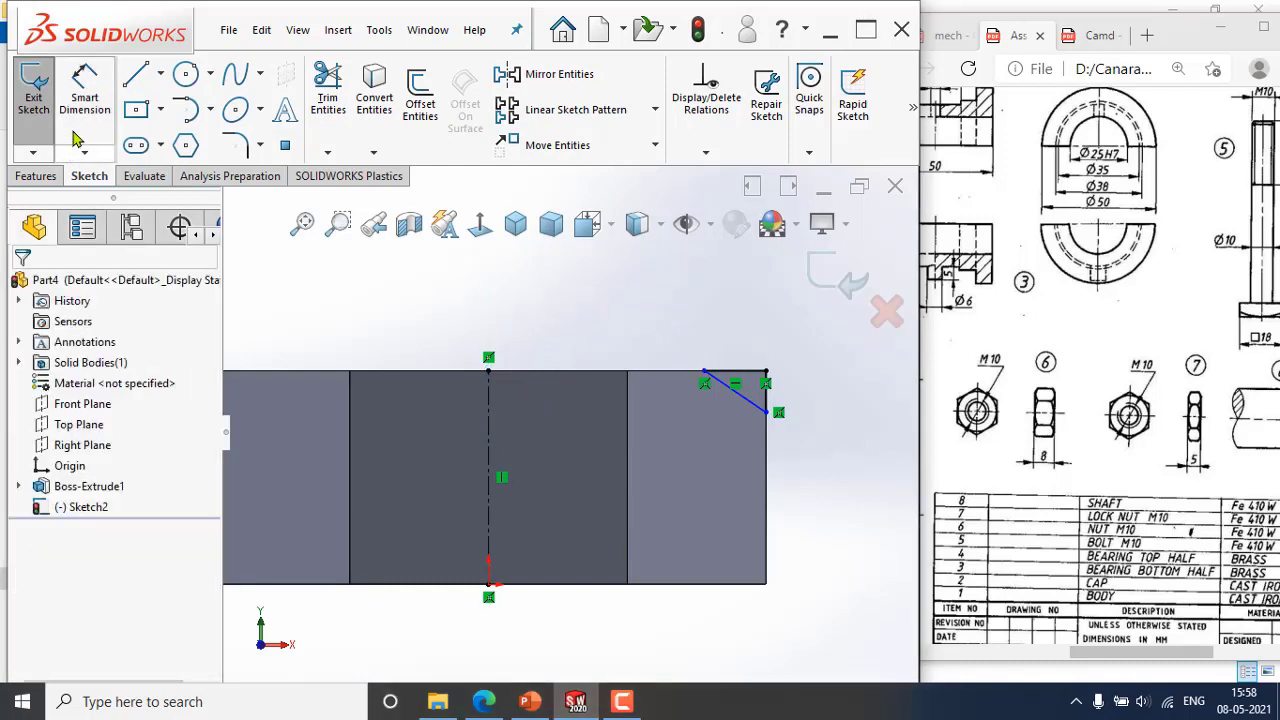
Dimension the triangle's inner top corner as a diameter about the vertical centerline and set it to 1.5*10+3, giving 18 mm.
click(85, 100)
click(490, 424)
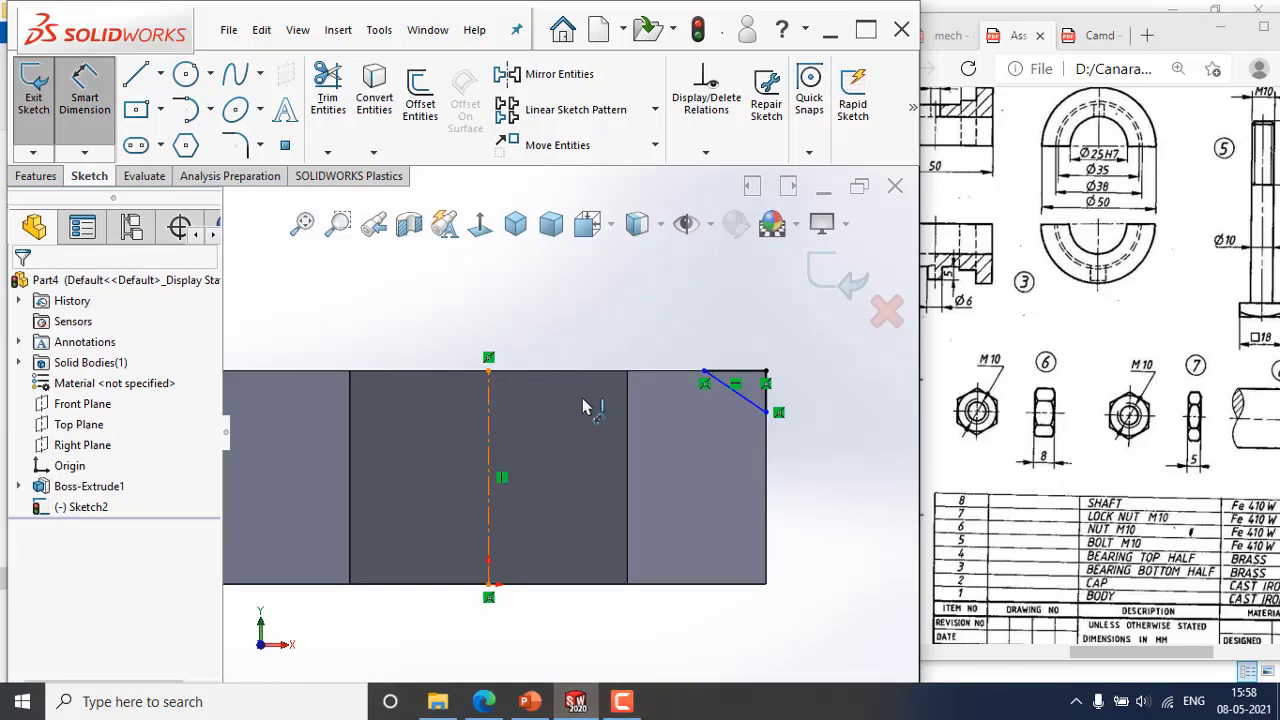
click(703, 371)
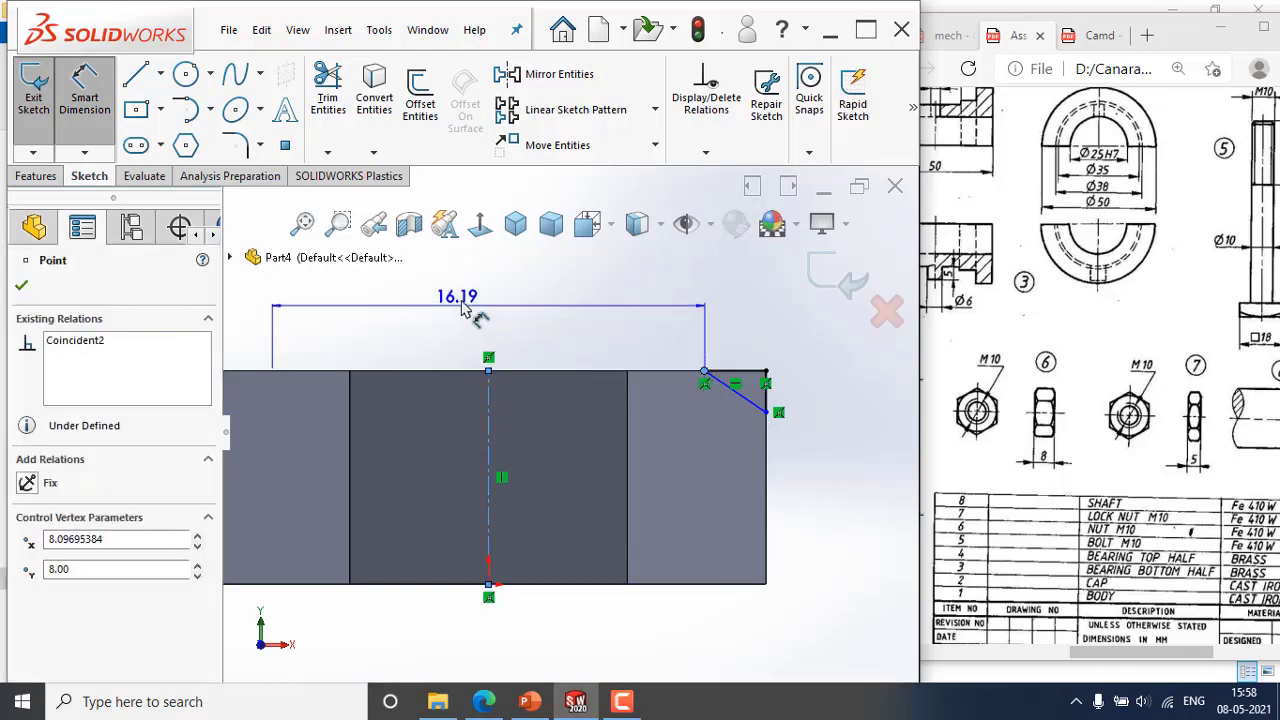
click(460, 314)
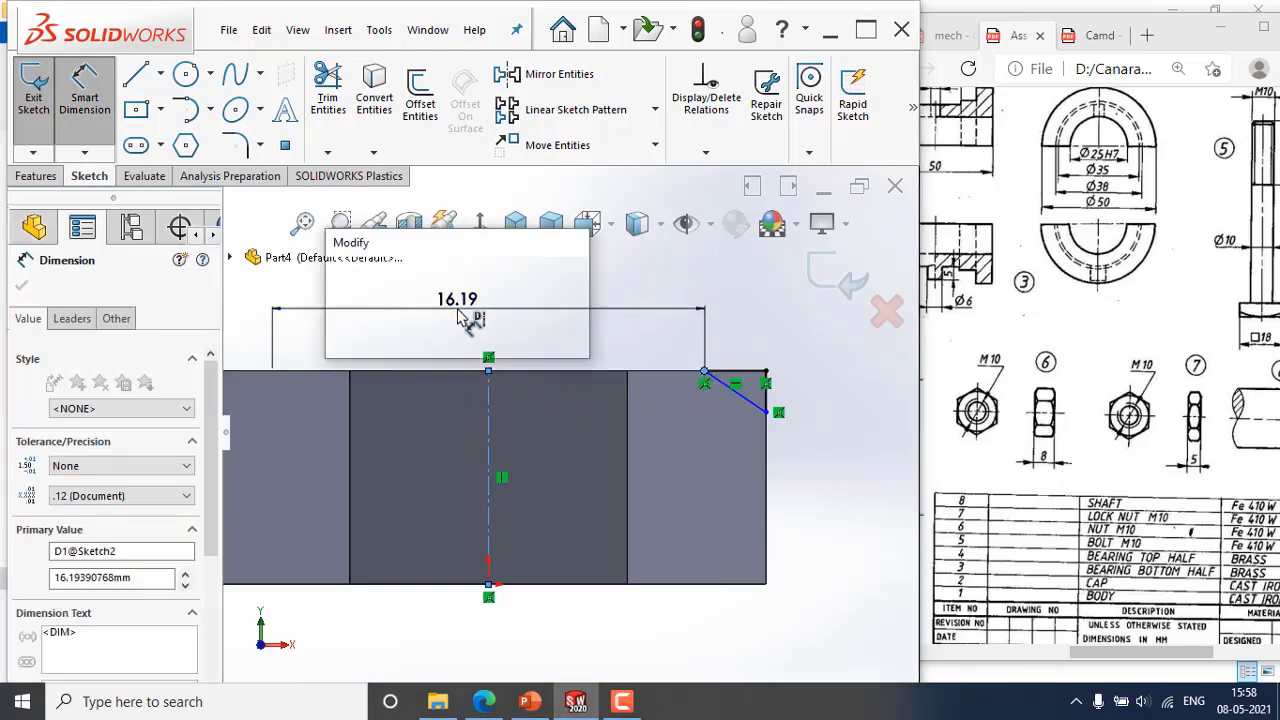
text(1.5*)
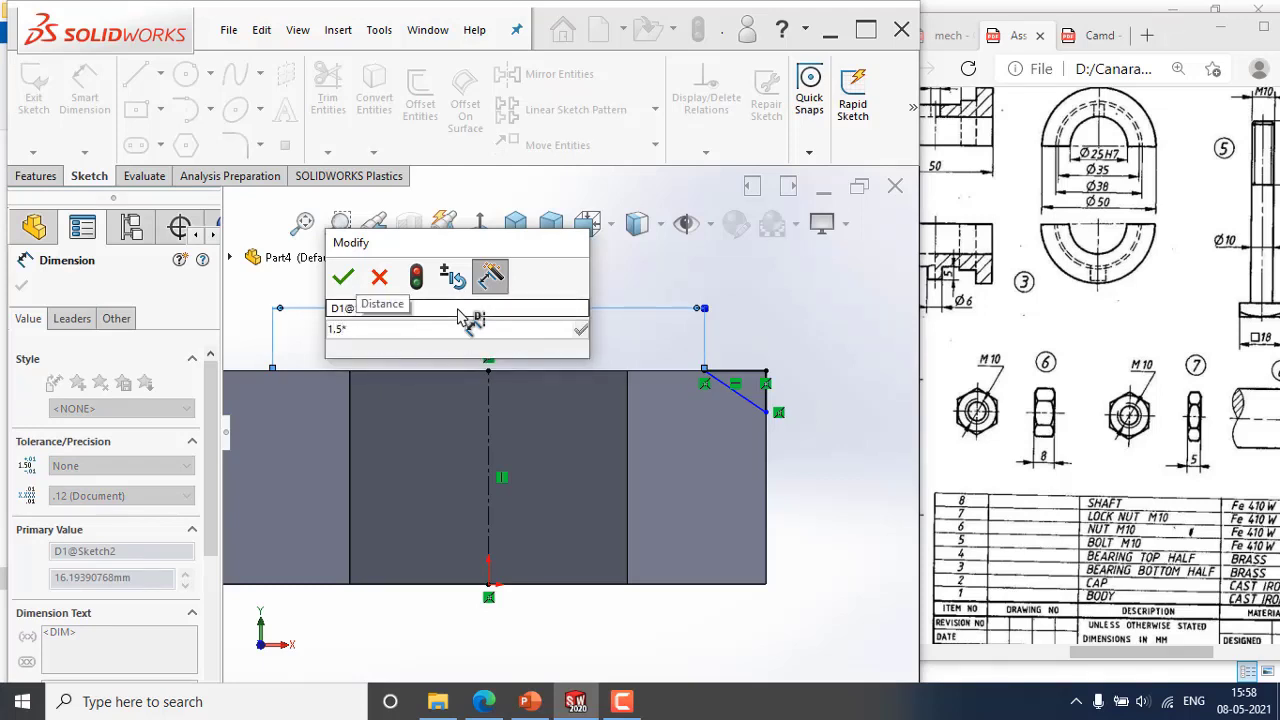
text(10+3)
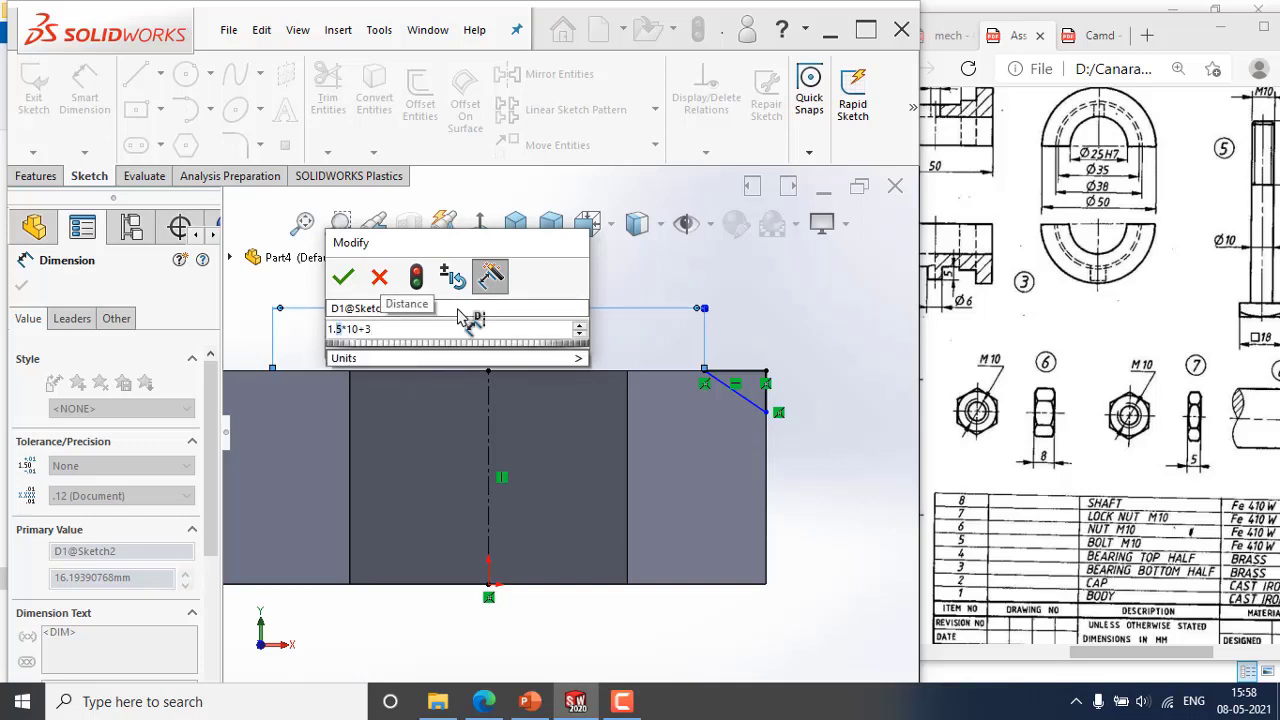
key(Return)
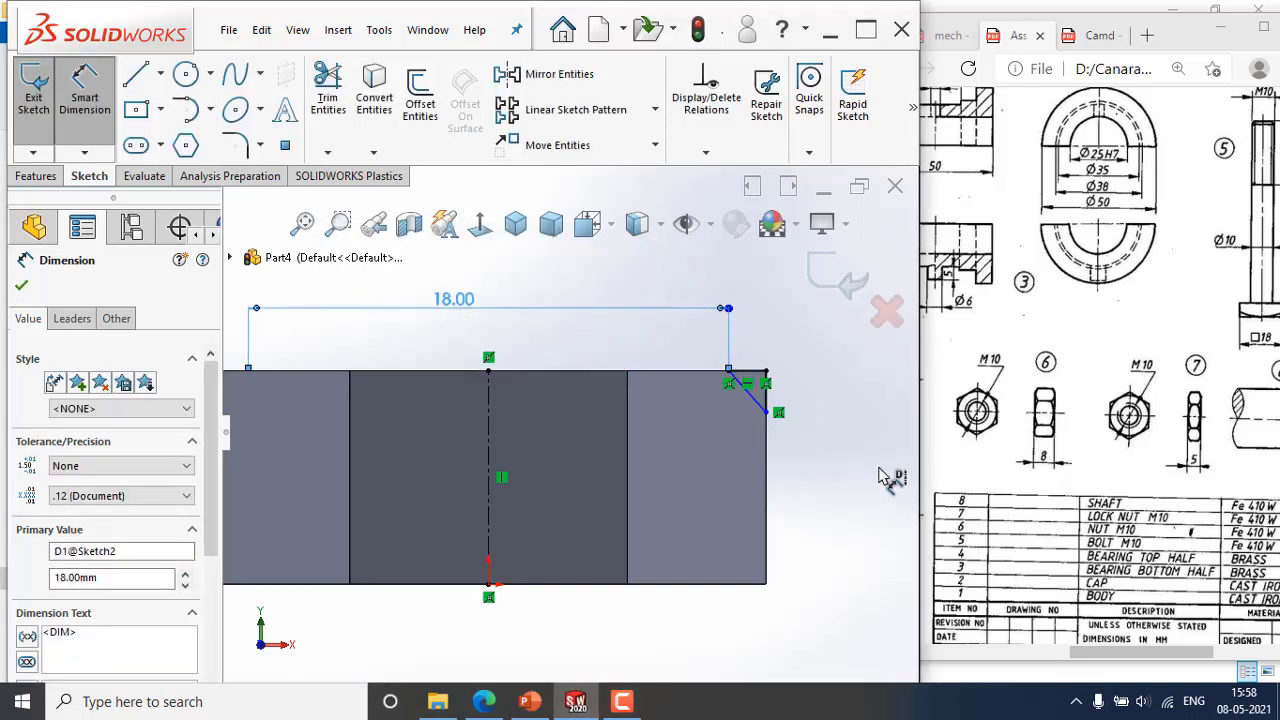
click(880, 476)
Dimension the angle between the triangle's horizontal top line and its sloping line as 30 degrees.
scroll(797, 427, down, 2)
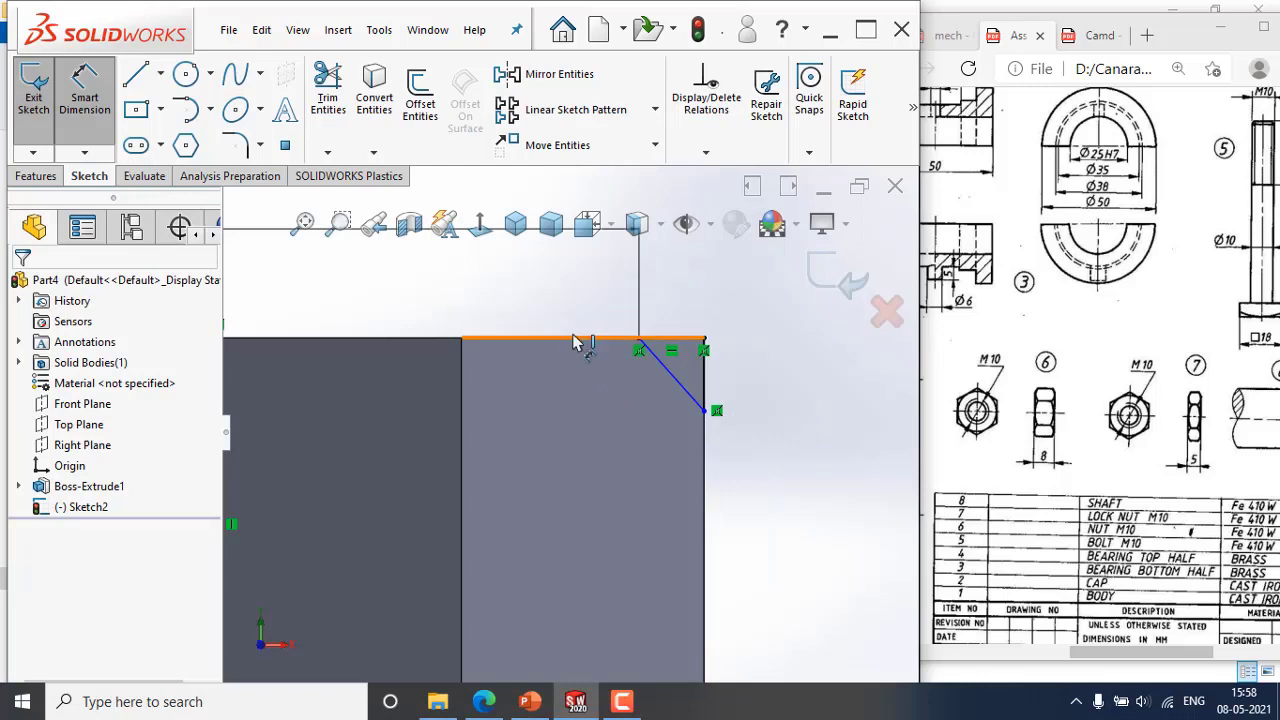
scroll(675, 351, down, 2)
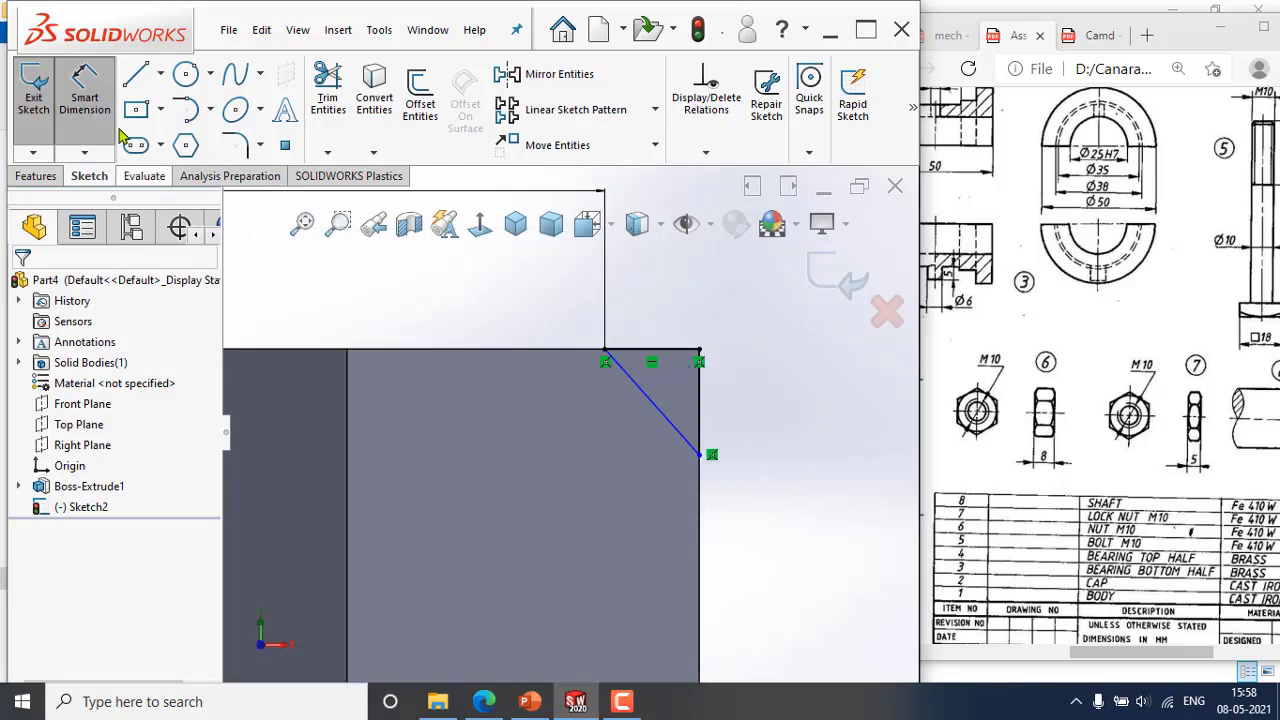
click(674, 352)
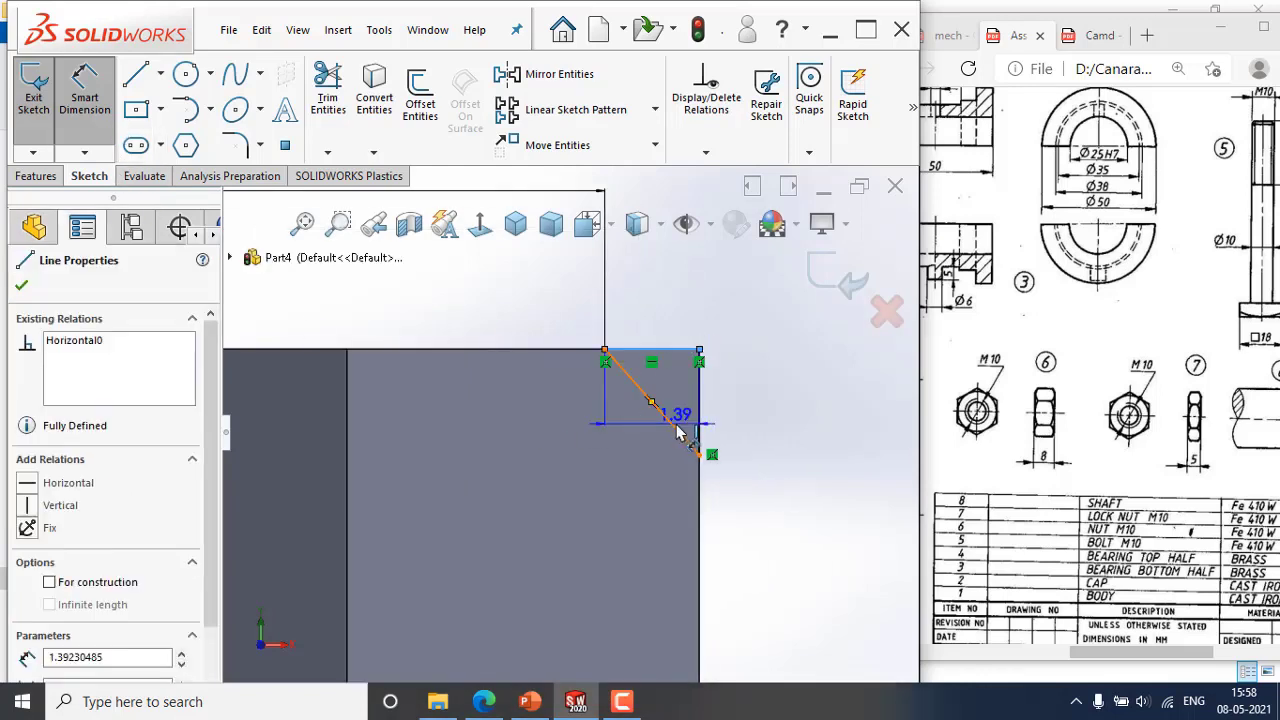
click(676, 426)
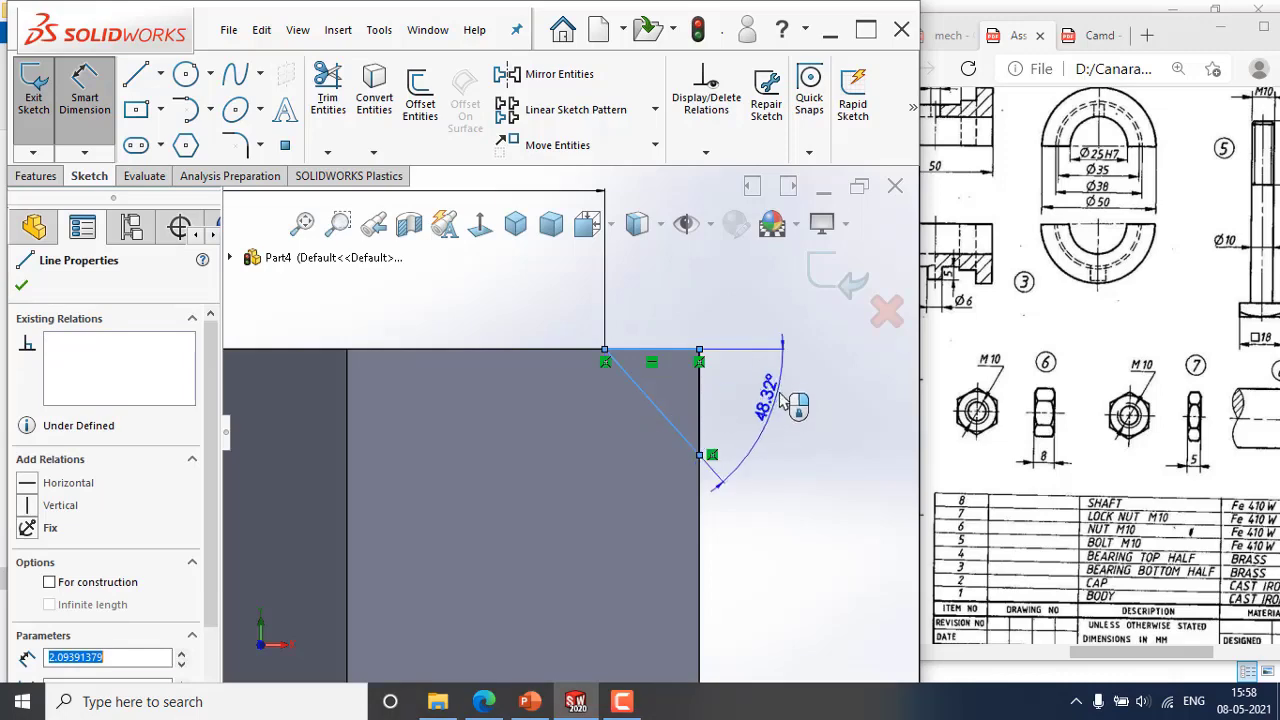
click(791, 441)
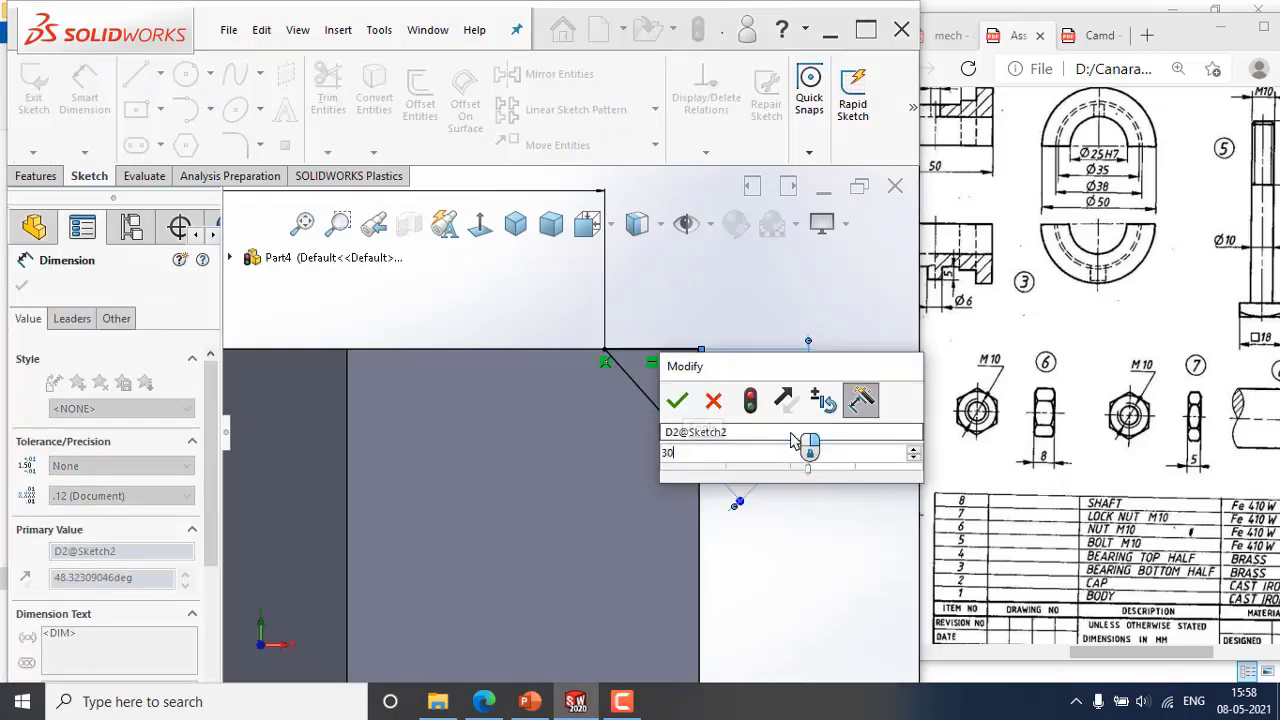
key(Return)
click(816, 533)
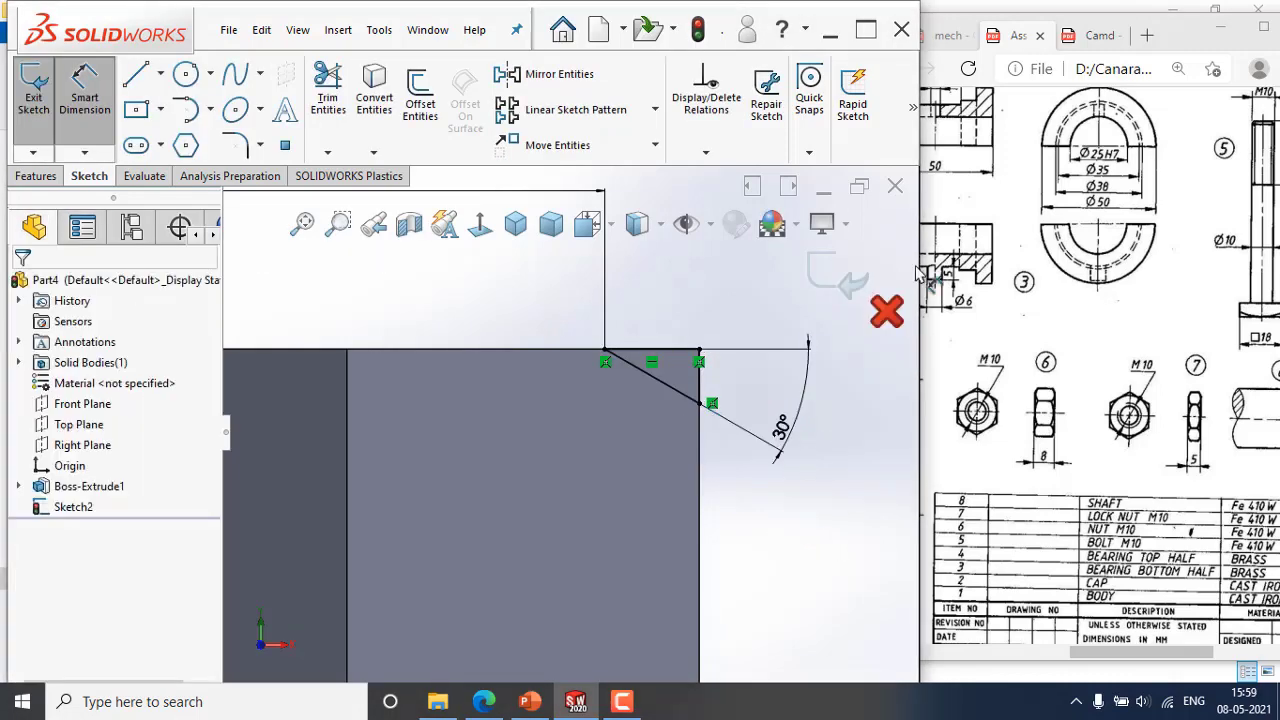
Exit the triangle sketch and make a 360-degree revolved cut about the vertical centerline to chamfer the hexagon's top corners.
click(821, 270)
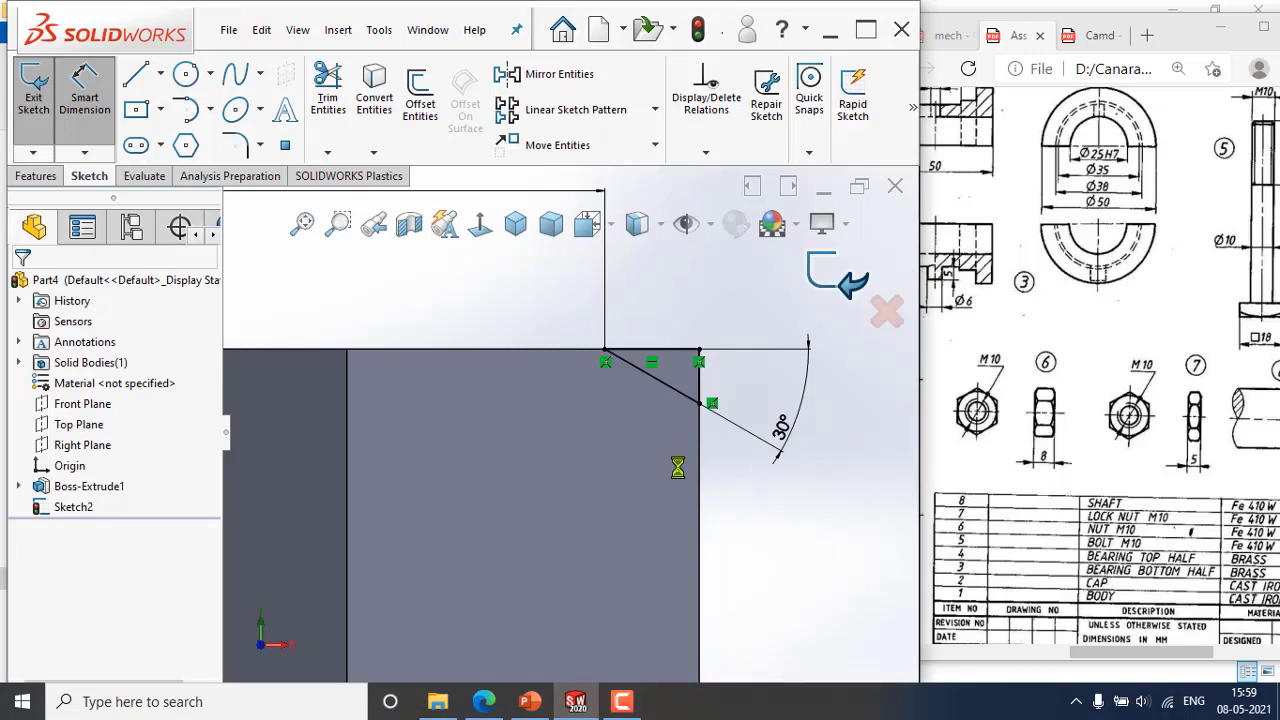
scroll(674, 477, up, 10)
scroll(490, 448, down, 3)
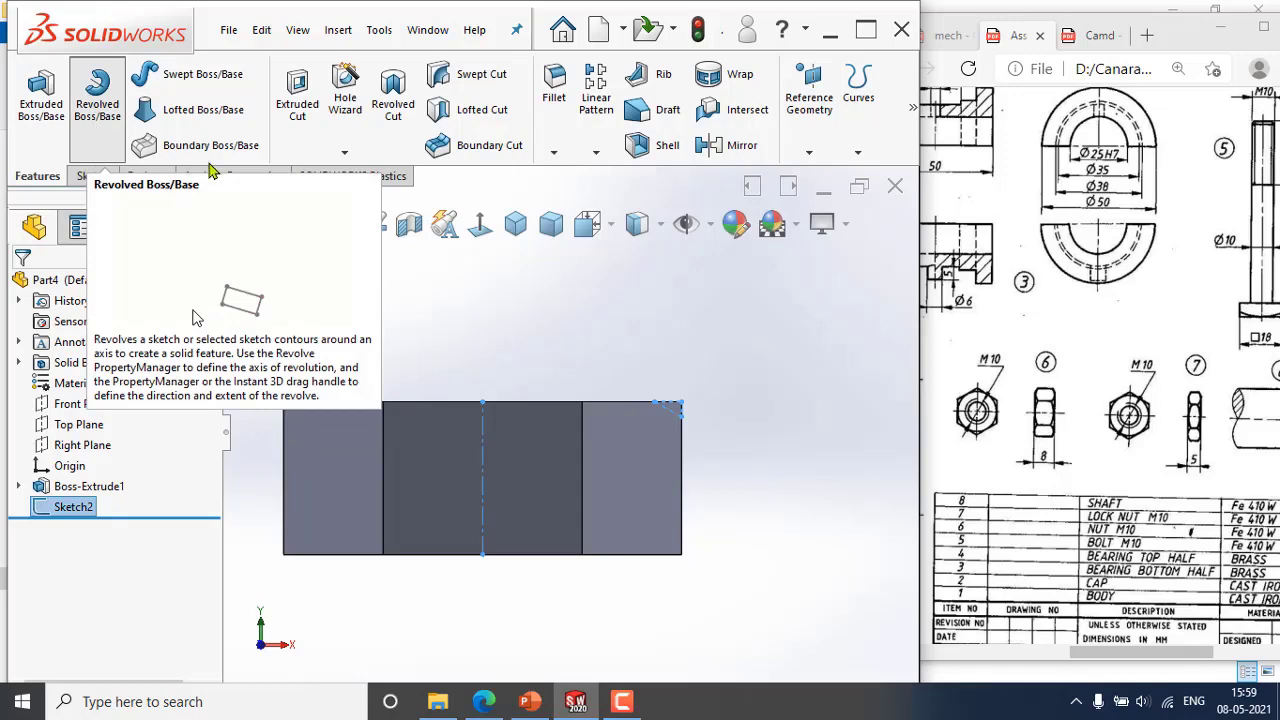
click(393, 105)
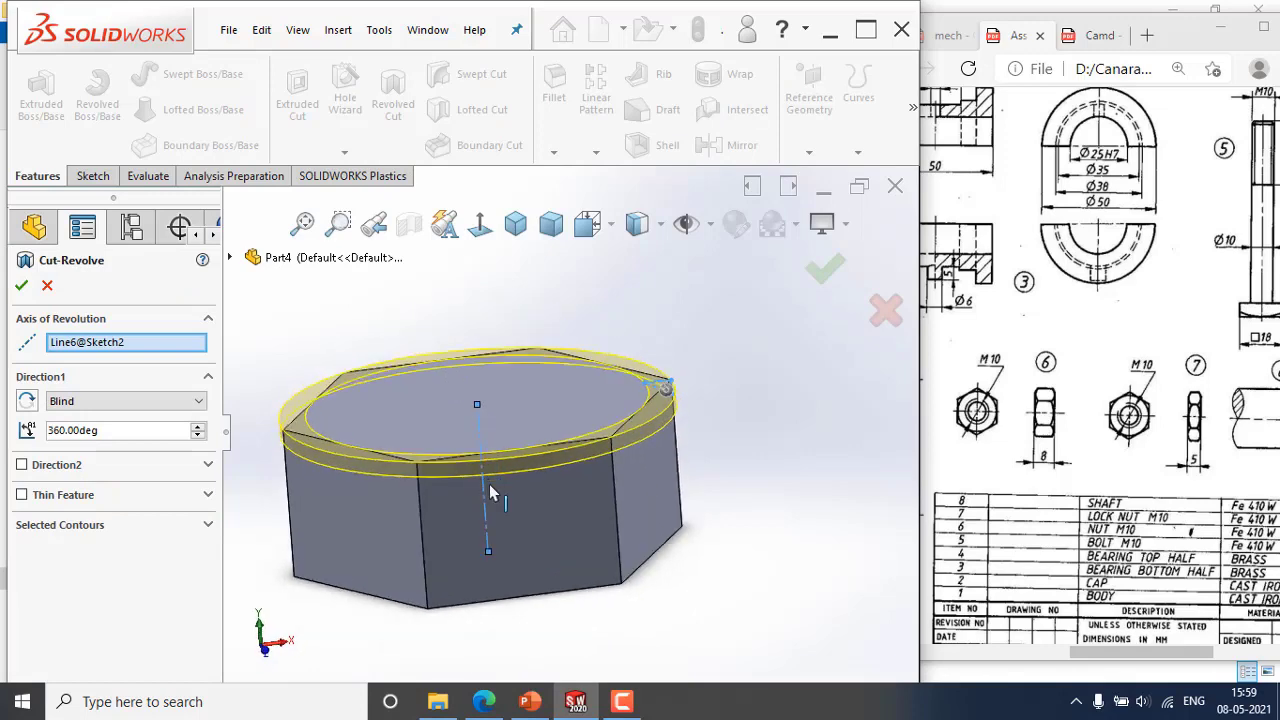
middle_drag(494, 431, 500, 443)
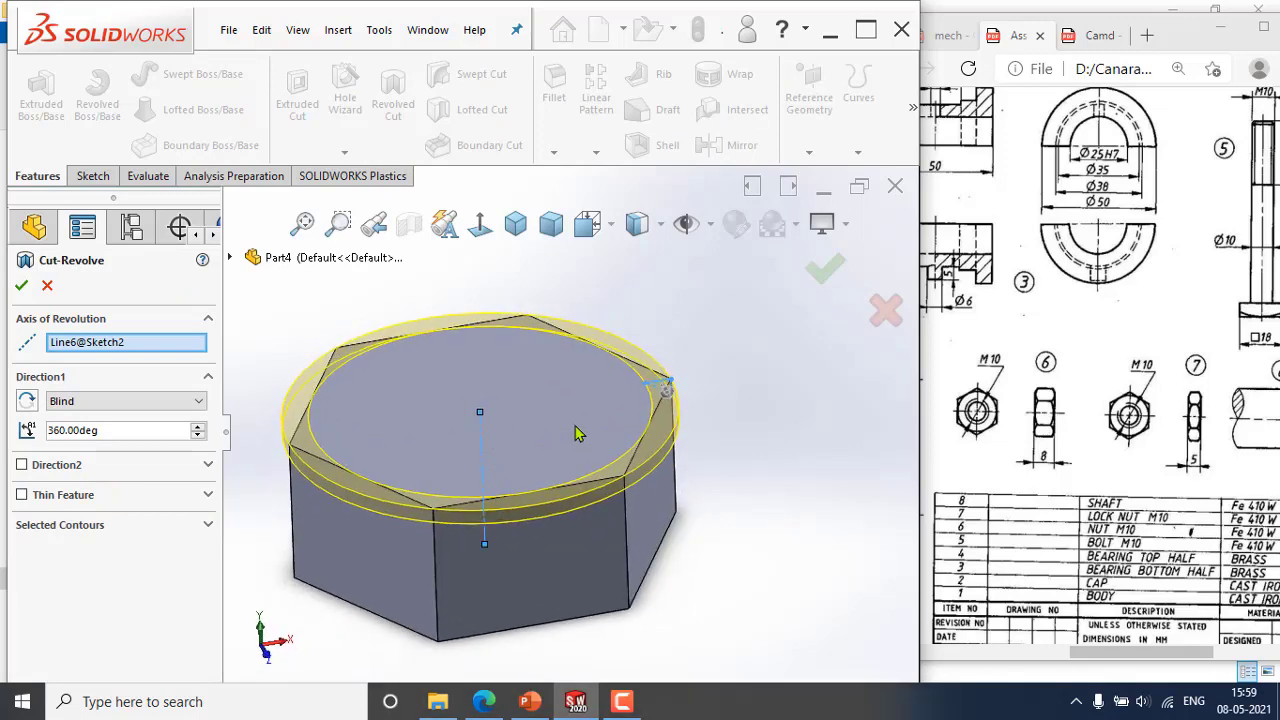
click(22, 288)
Edit the hexagonal boss extrusion so that its 8 mm depth uses the Mid Plane end condition.
middle_drag(523, 446, 476, 600)
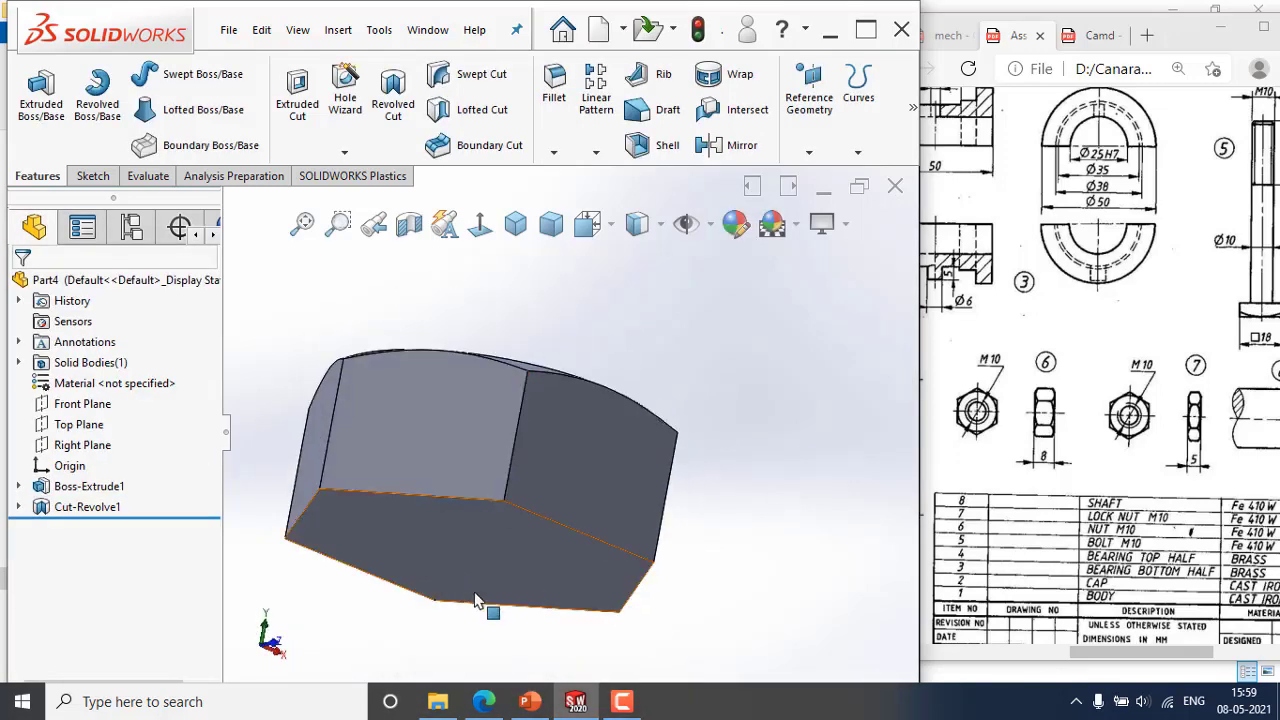
middle_drag(486, 550, 577, 508)
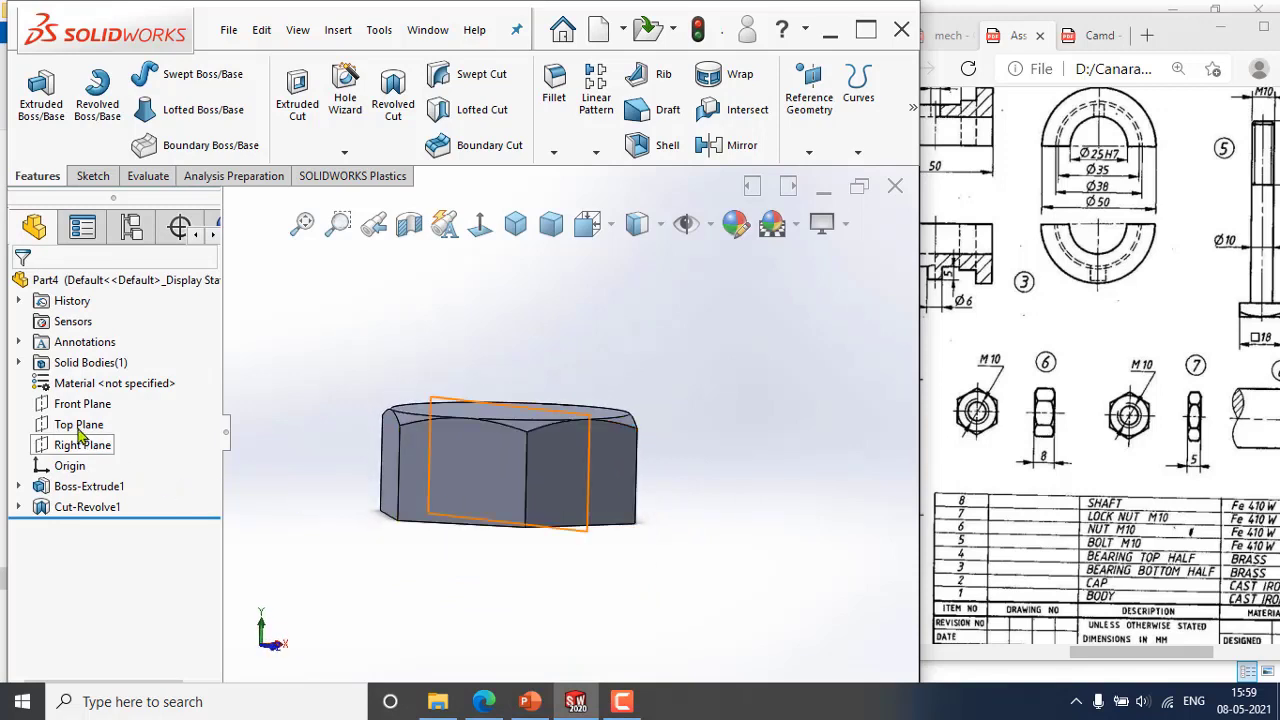
click(79, 426)
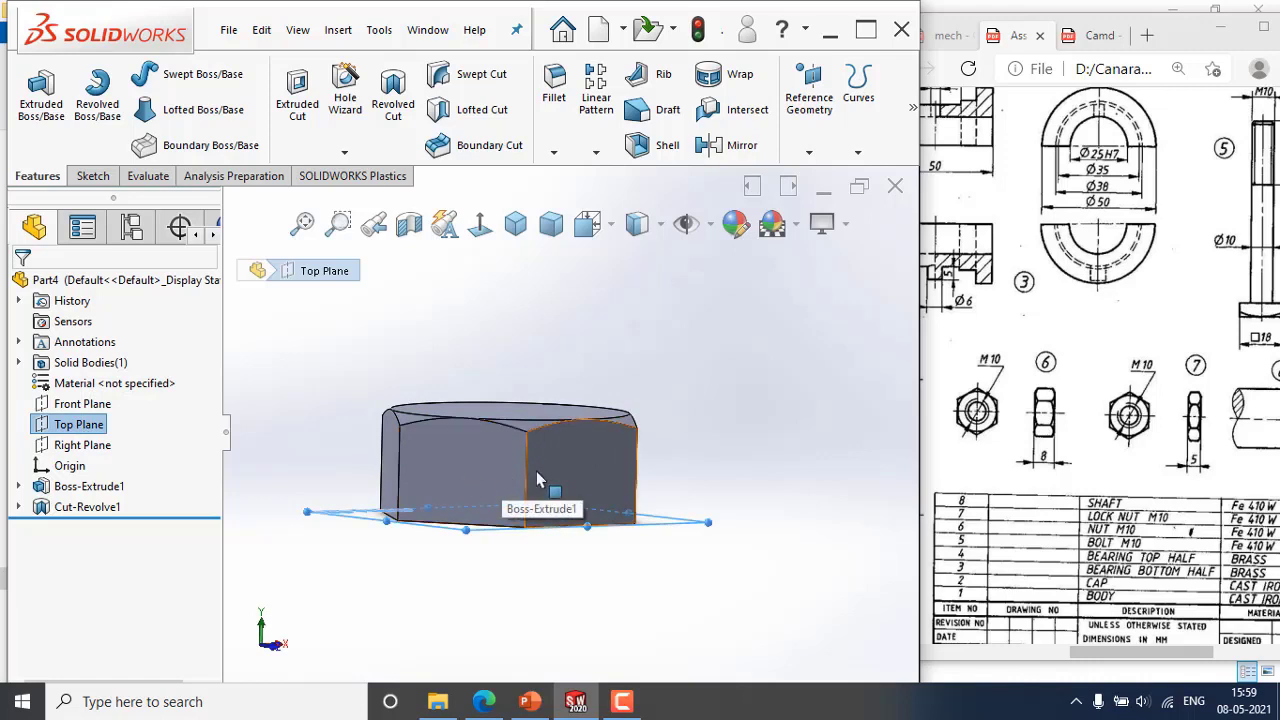
click(668, 348)
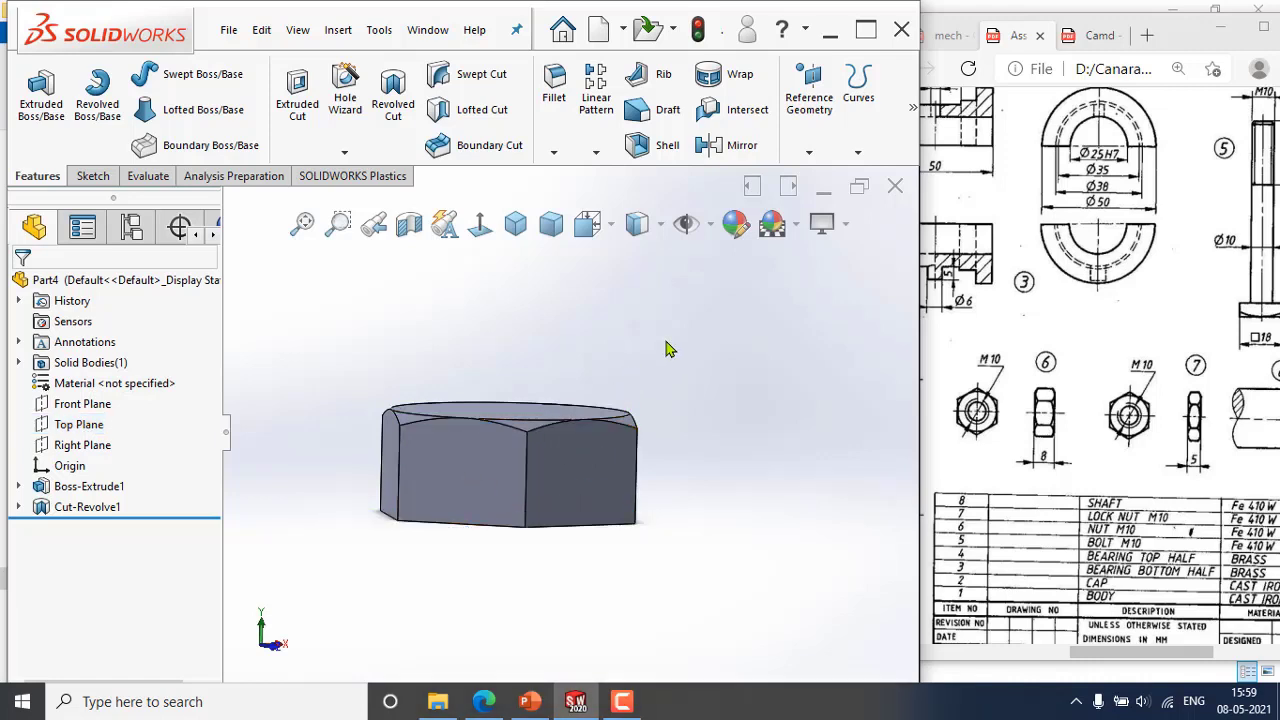
click(97, 486)
click(110, 435)
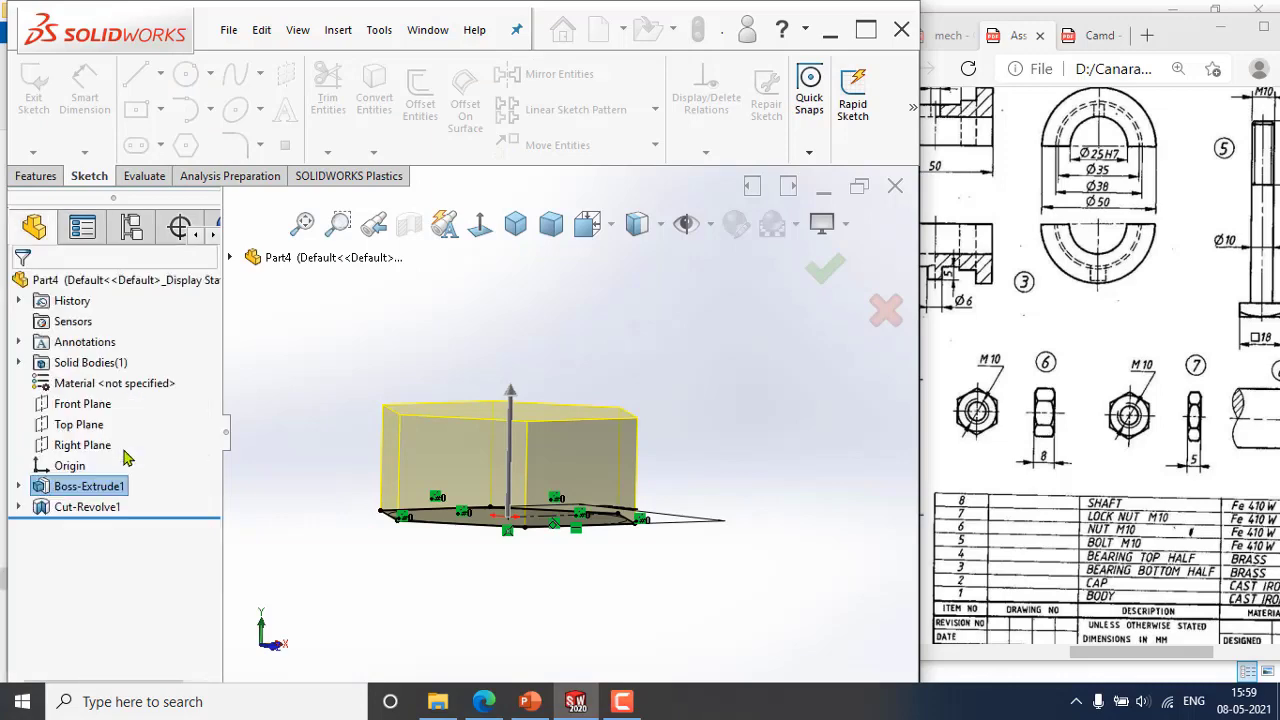
right_click(89, 490)
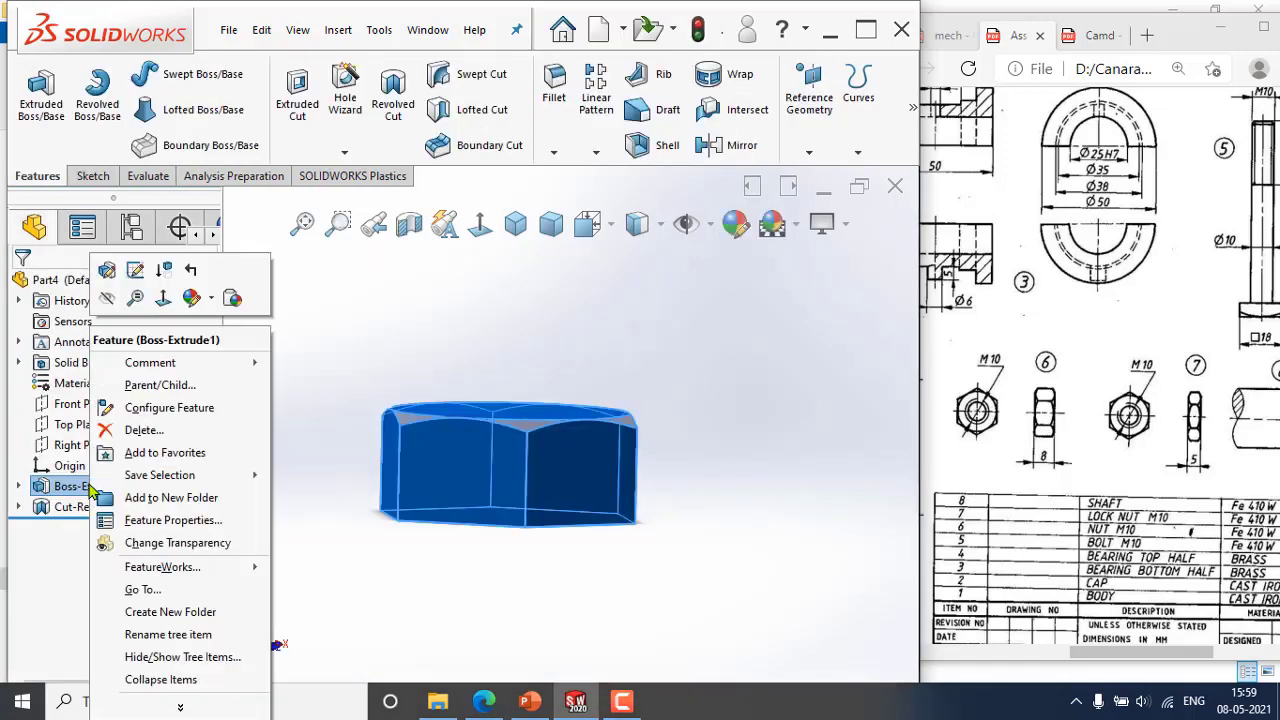
click(110, 275)
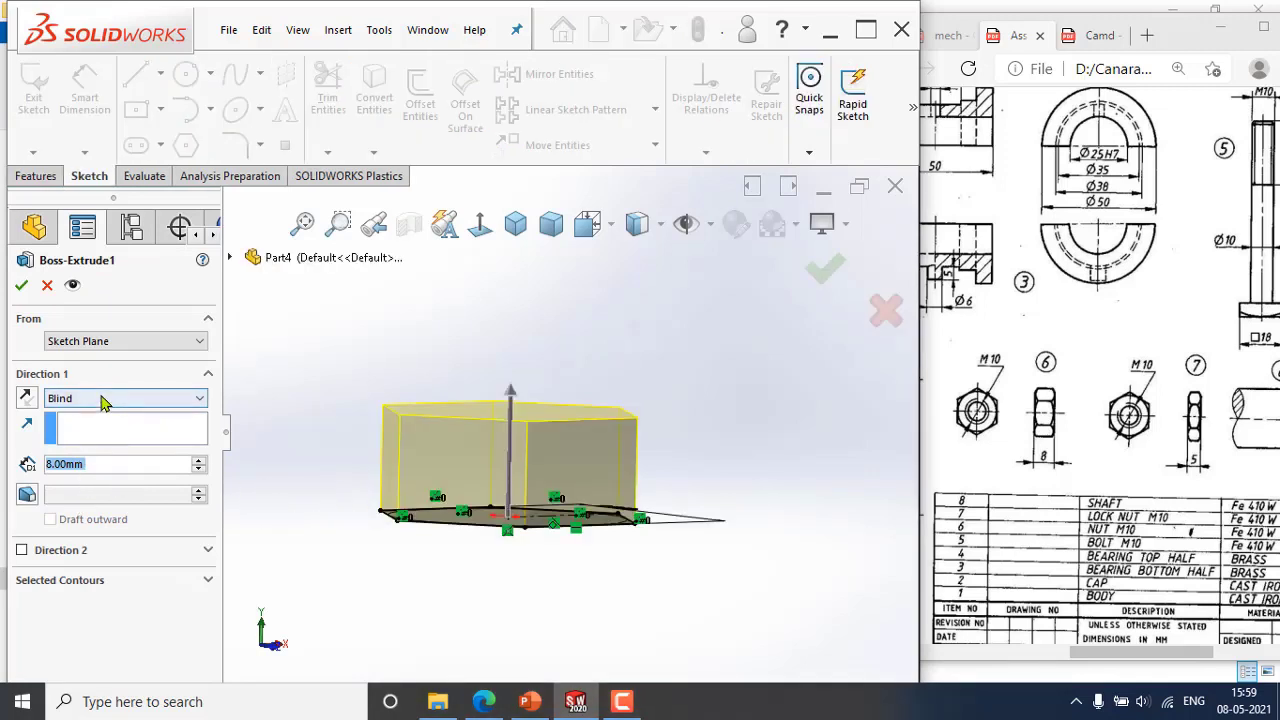
click(104, 401)
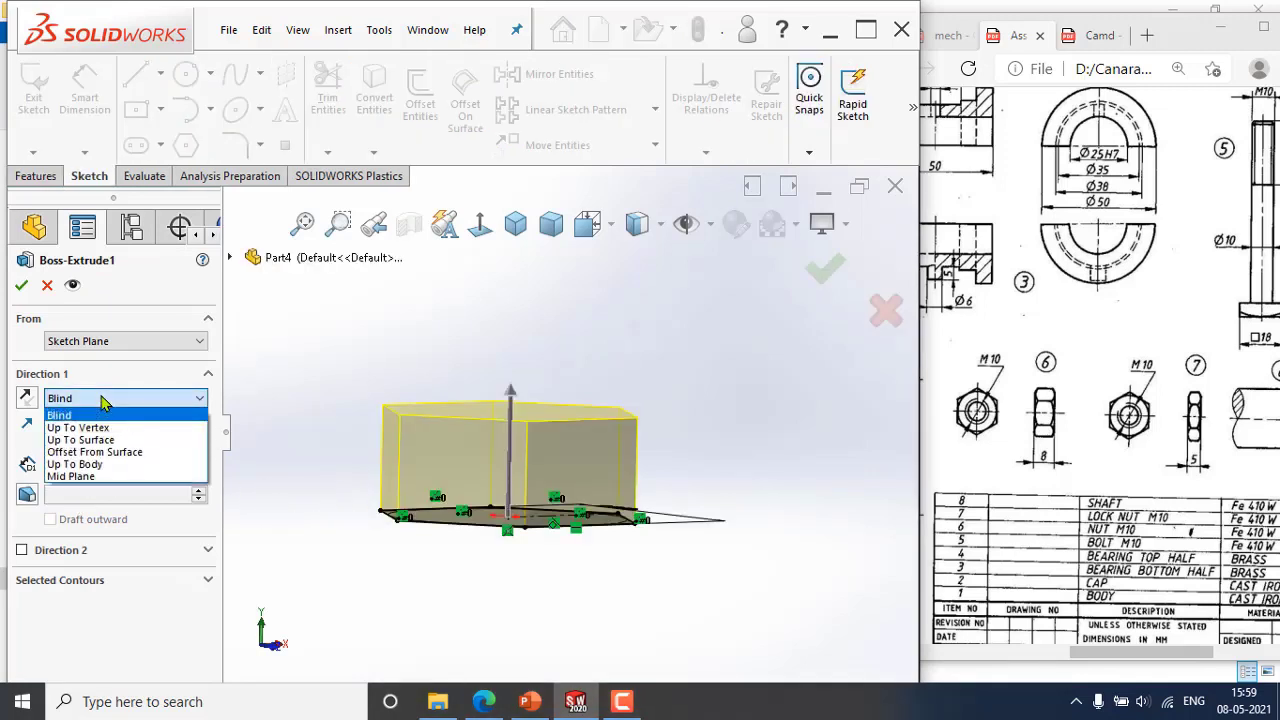
click(100, 479)
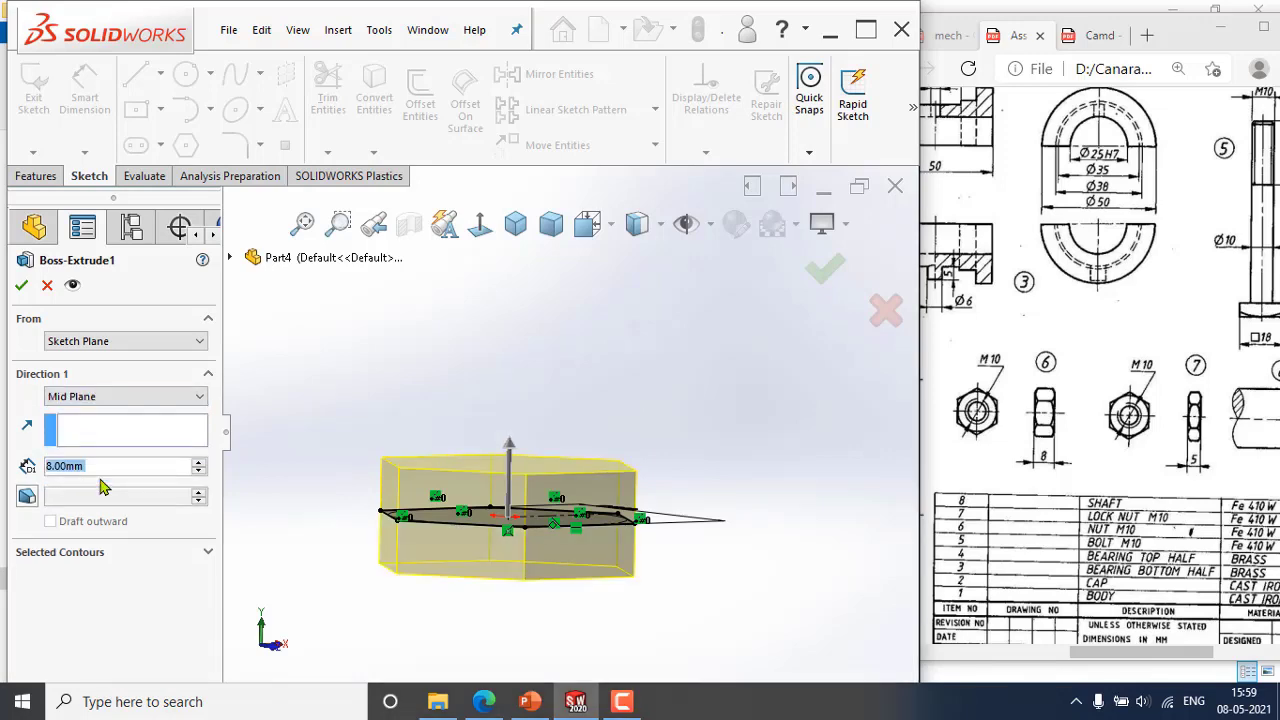
click(22, 287)
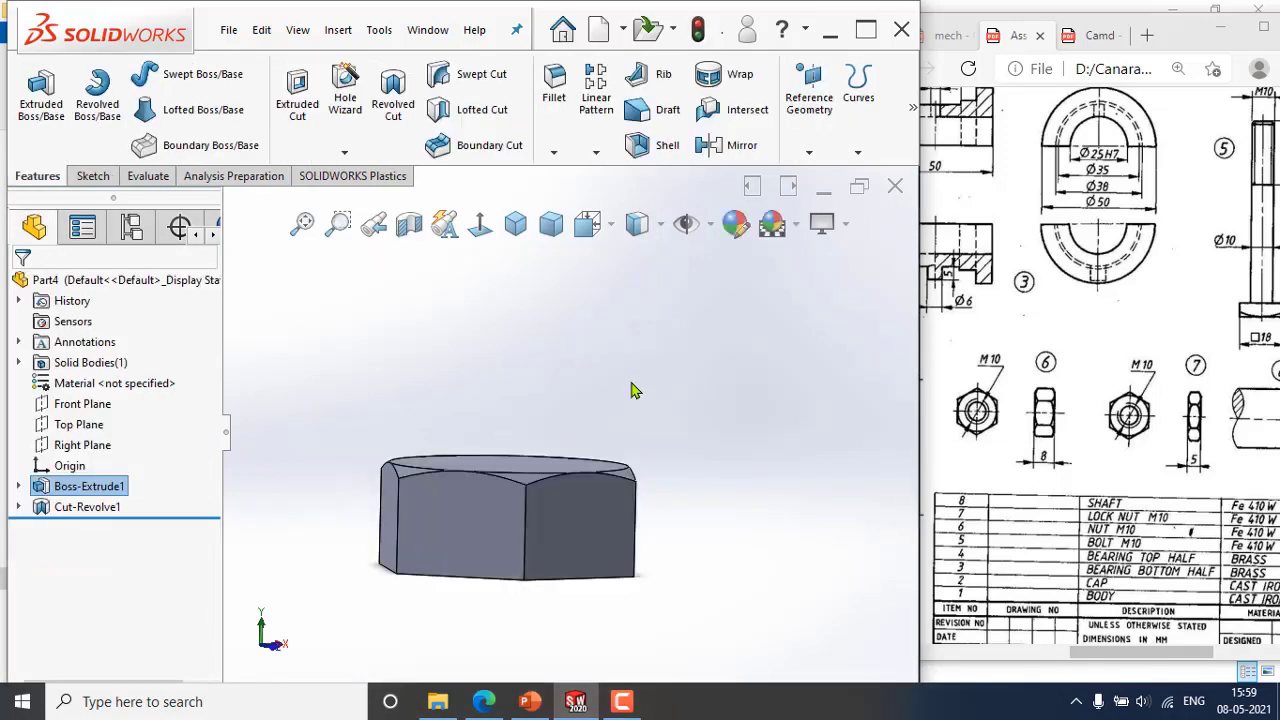
Mirror the revolved corner cut about the Top Plane to chamfer the opposite side of the nut.
click(80, 425)
middle_drag(406, 560, 409, 538)
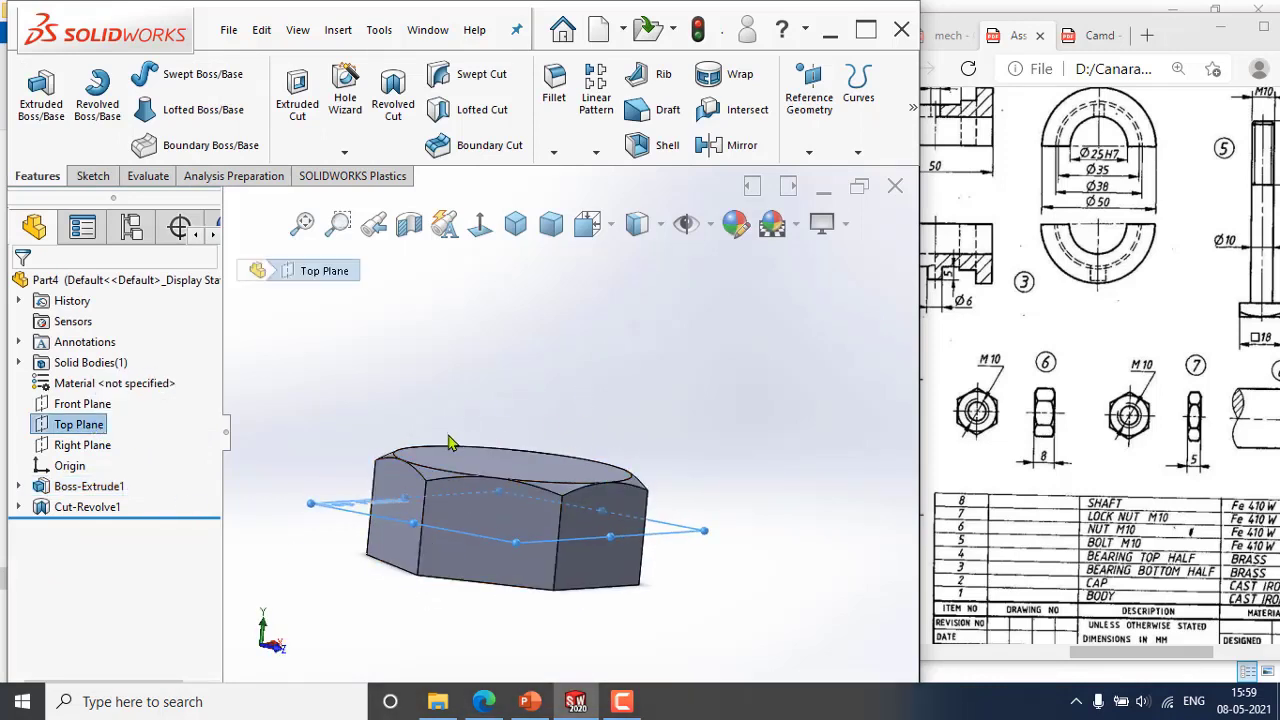
click(598, 153)
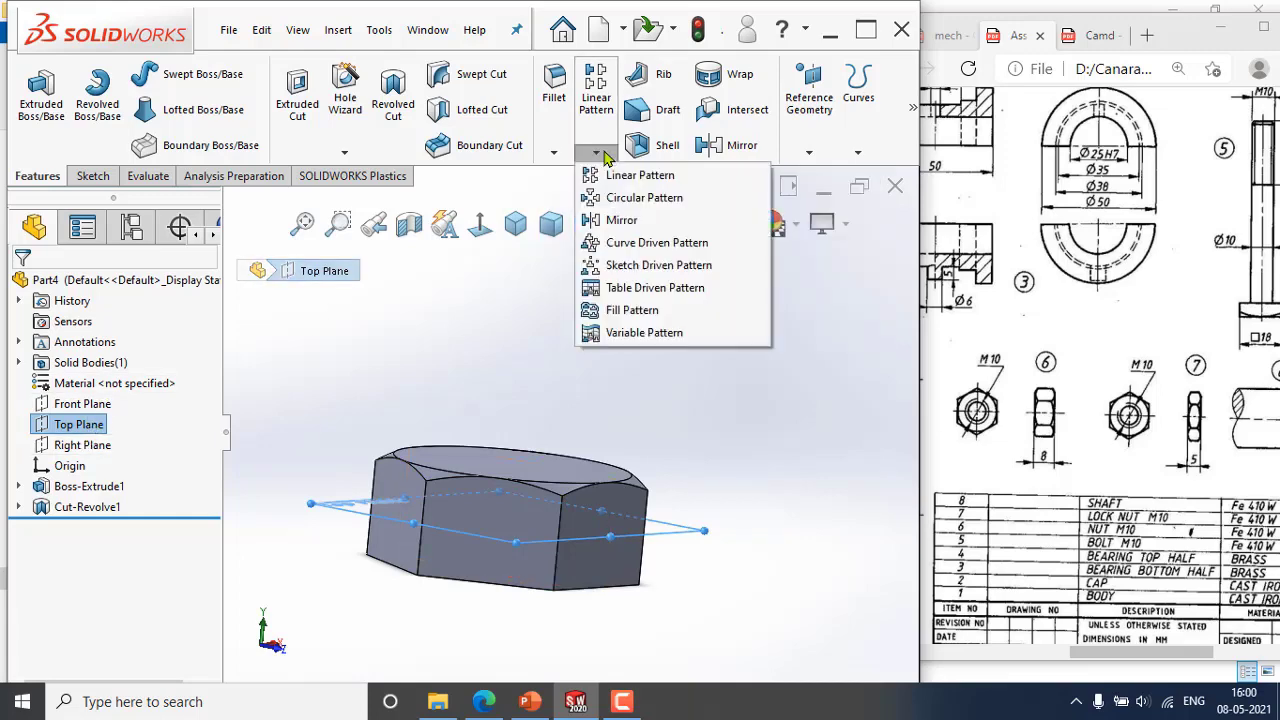
click(622, 222)
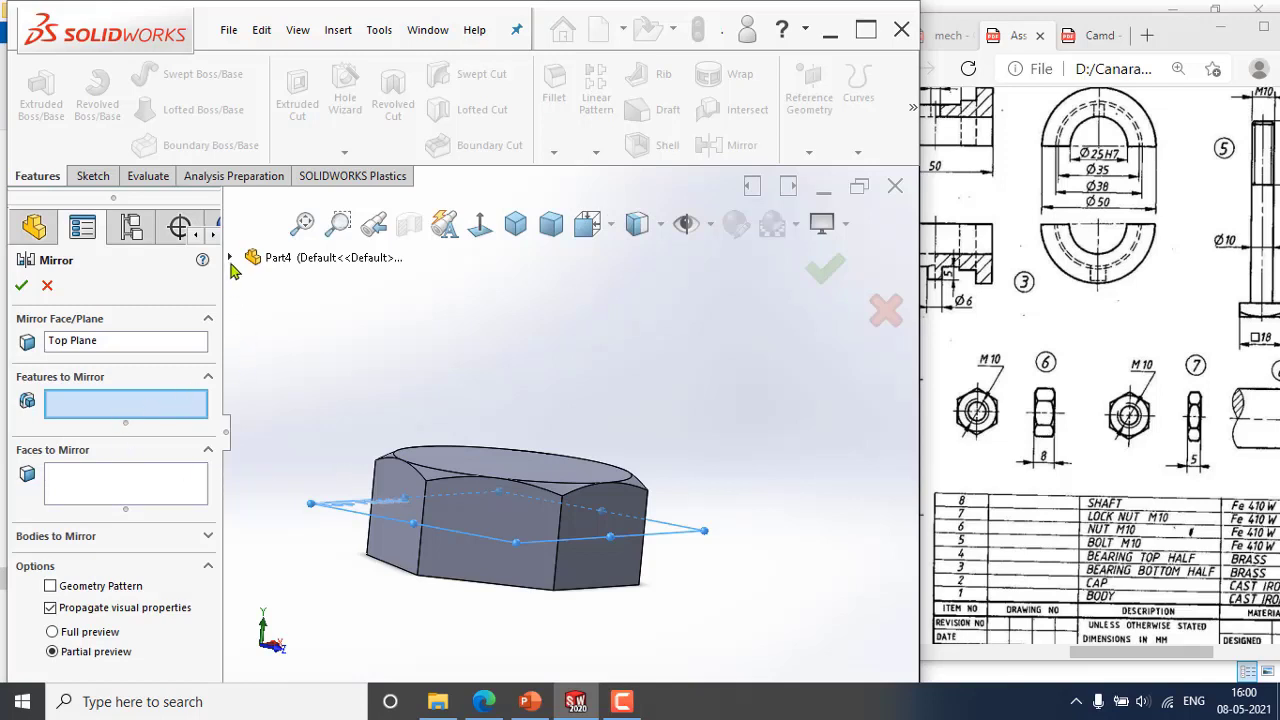
click(230, 258)
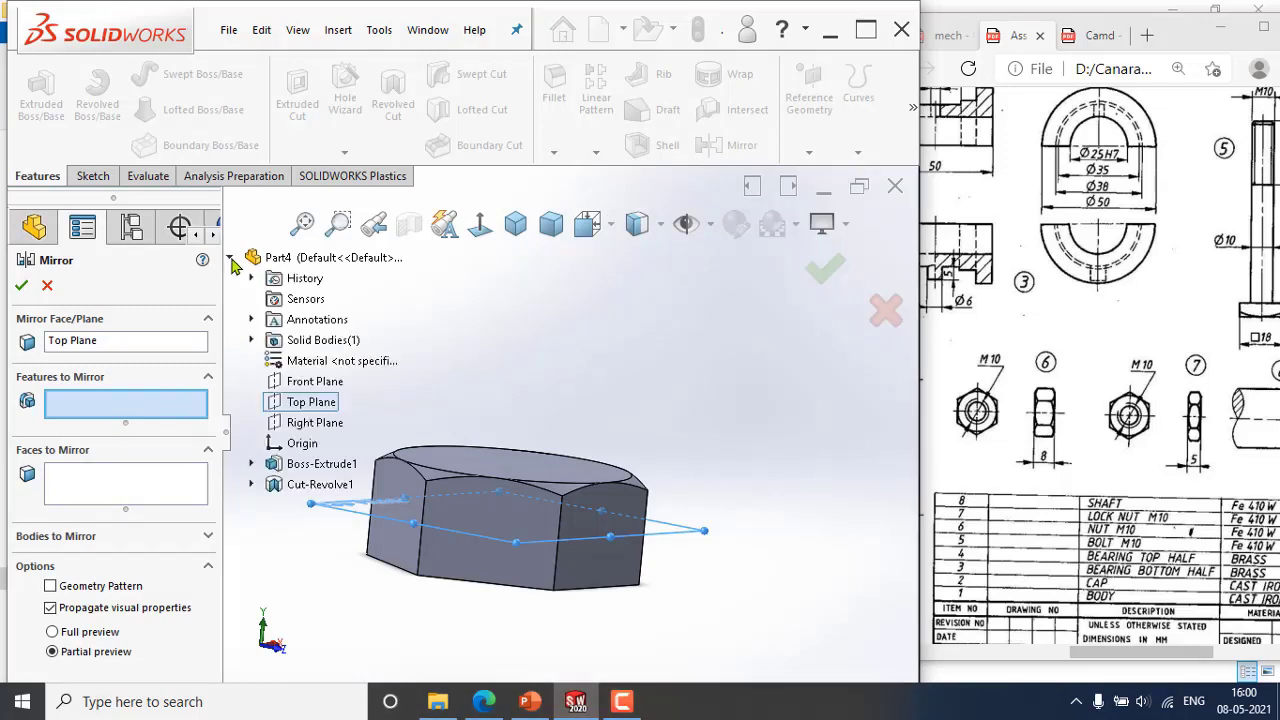
click(307, 486)
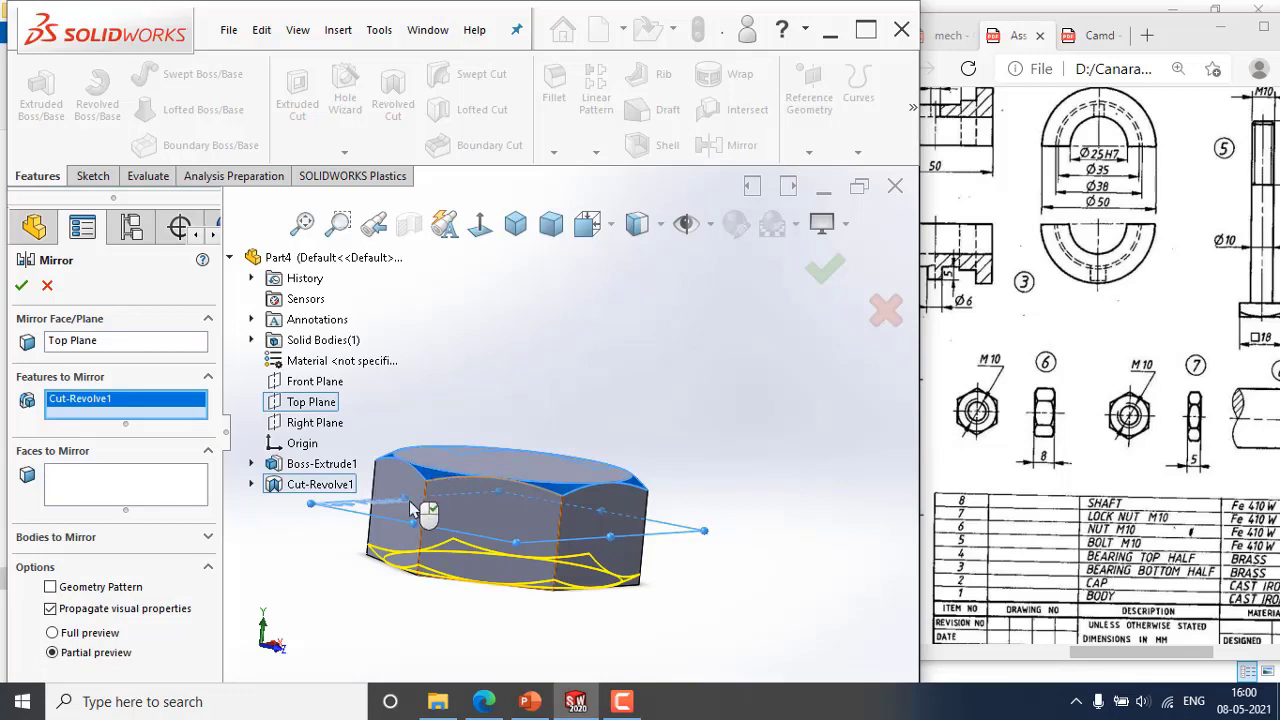
click(22, 288)
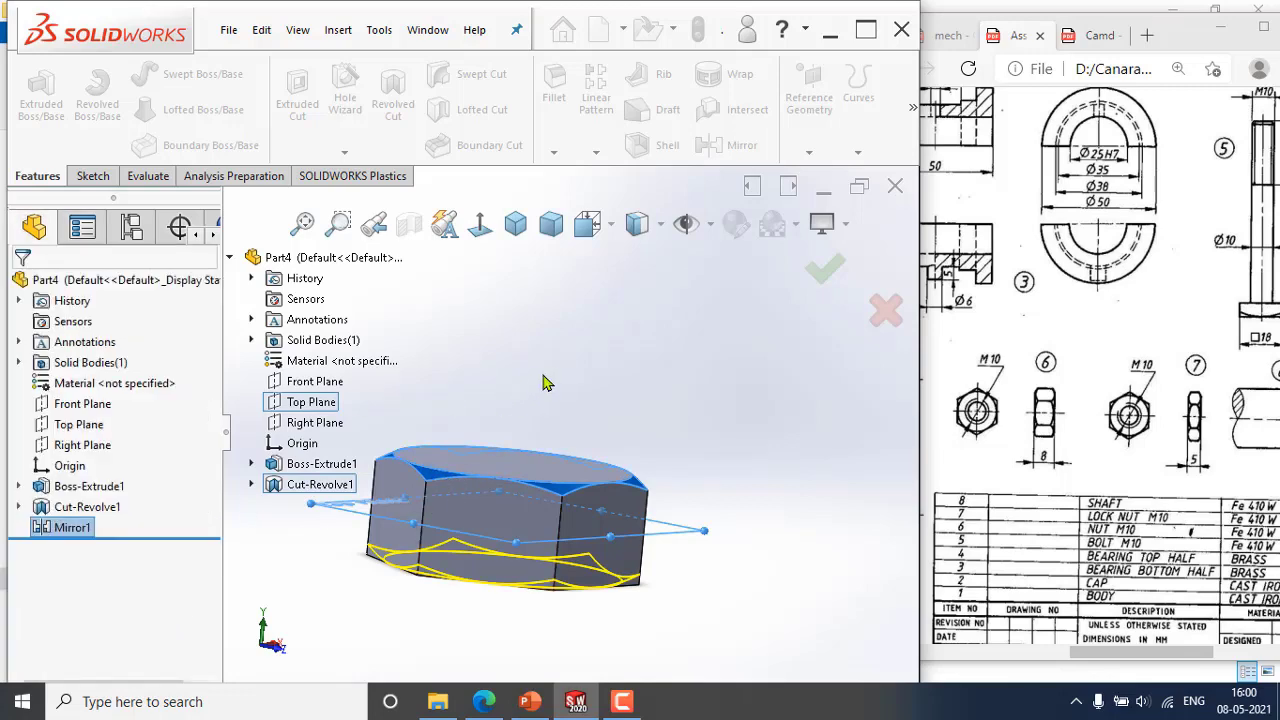
Start a straight tap hole on the nut with the Hole Wizard, using the ISO standard and the Tapped hole type.
middle_drag(465, 430, 720, 449)
click(563, 449)
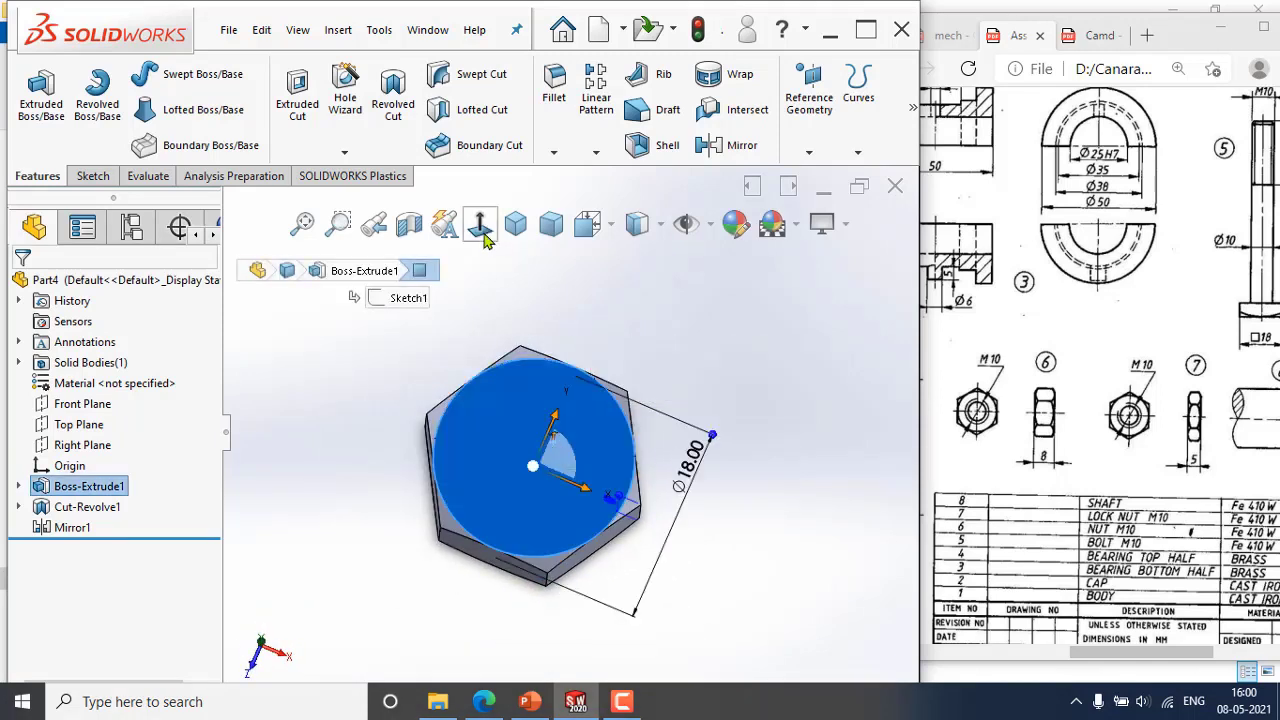
click(484, 233)
click(845, 570)
scroll(845, 570, up, 1)
scroll(845, 570, up, 1)
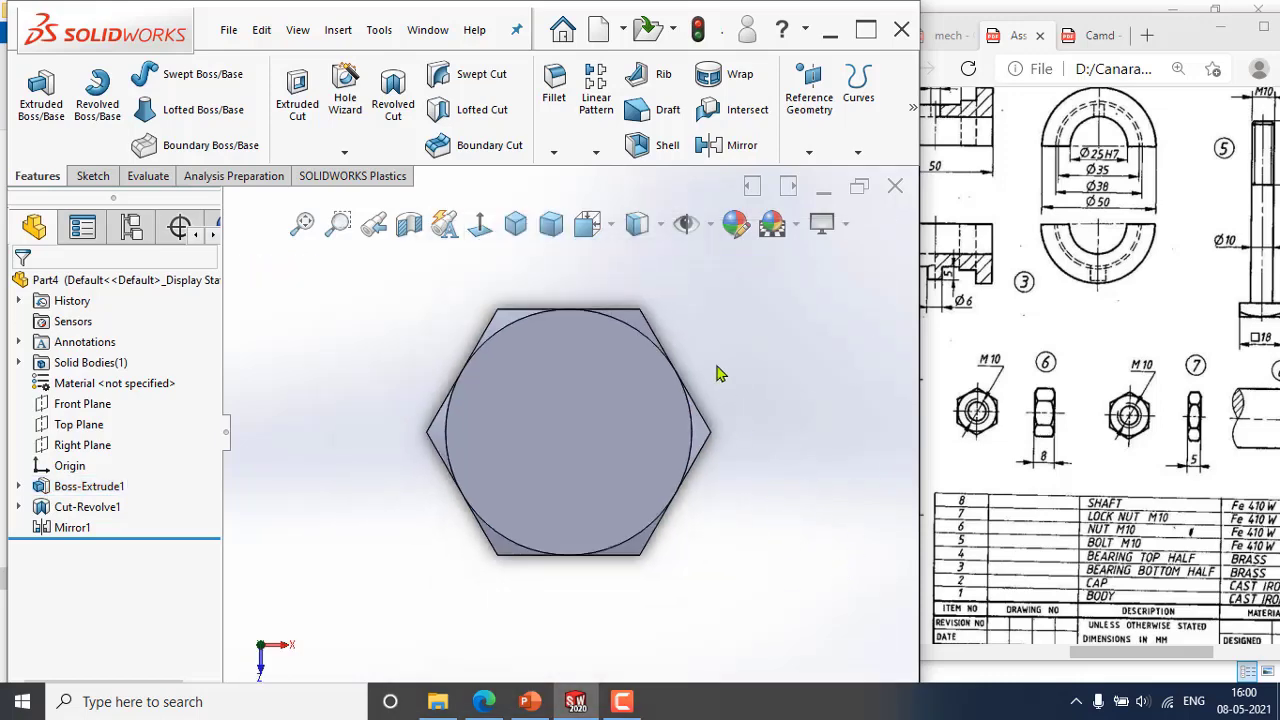
click(345, 100)
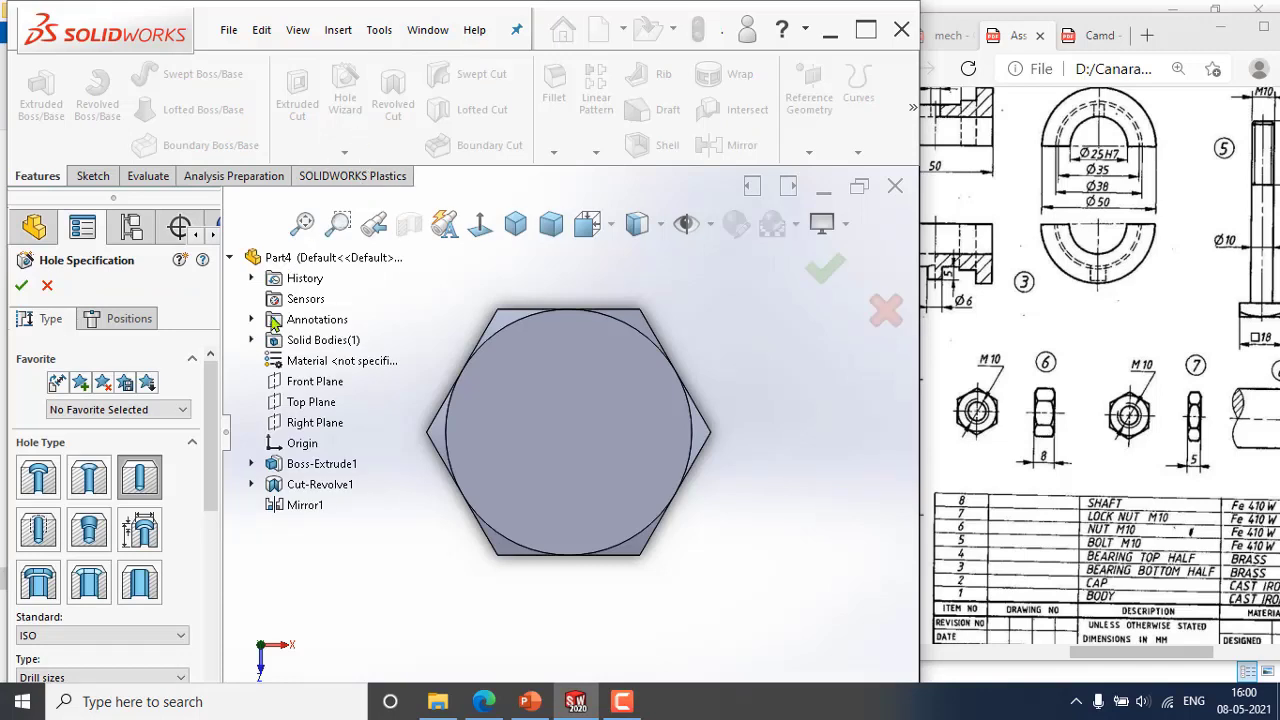
scroll(205, 427, down, 1)
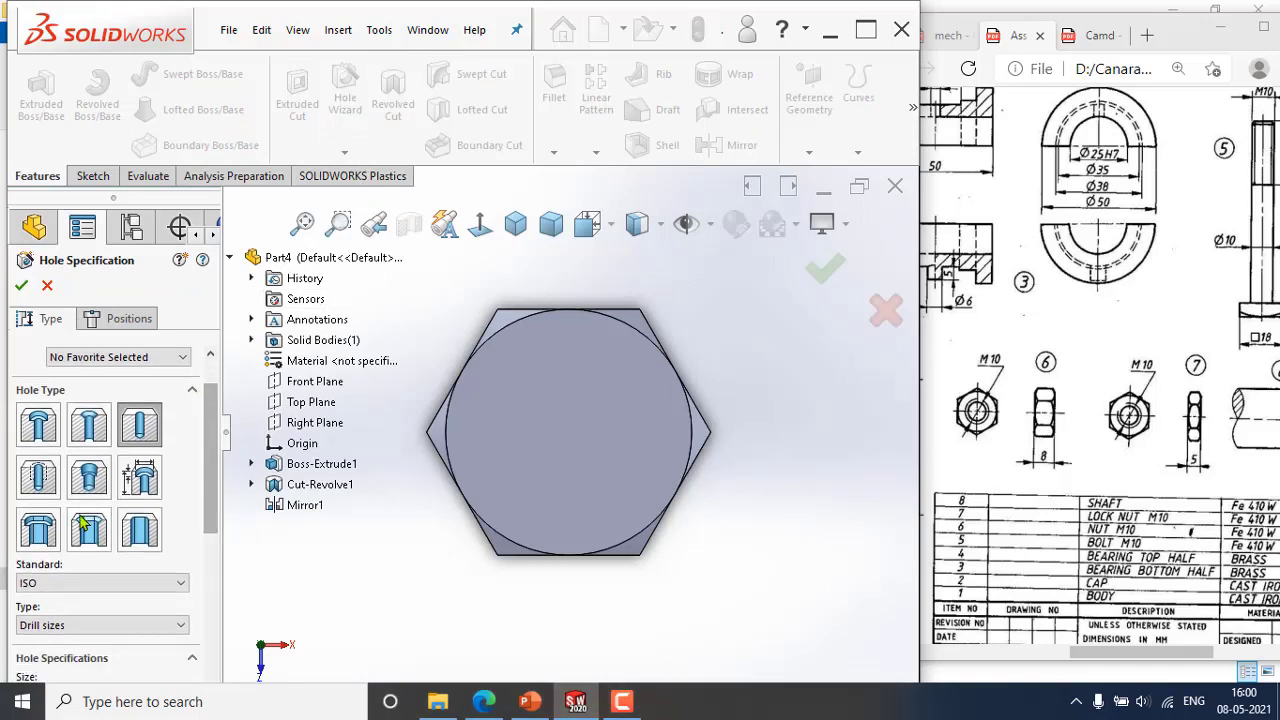
click(37, 483)
scroll(212, 458, down, 1)
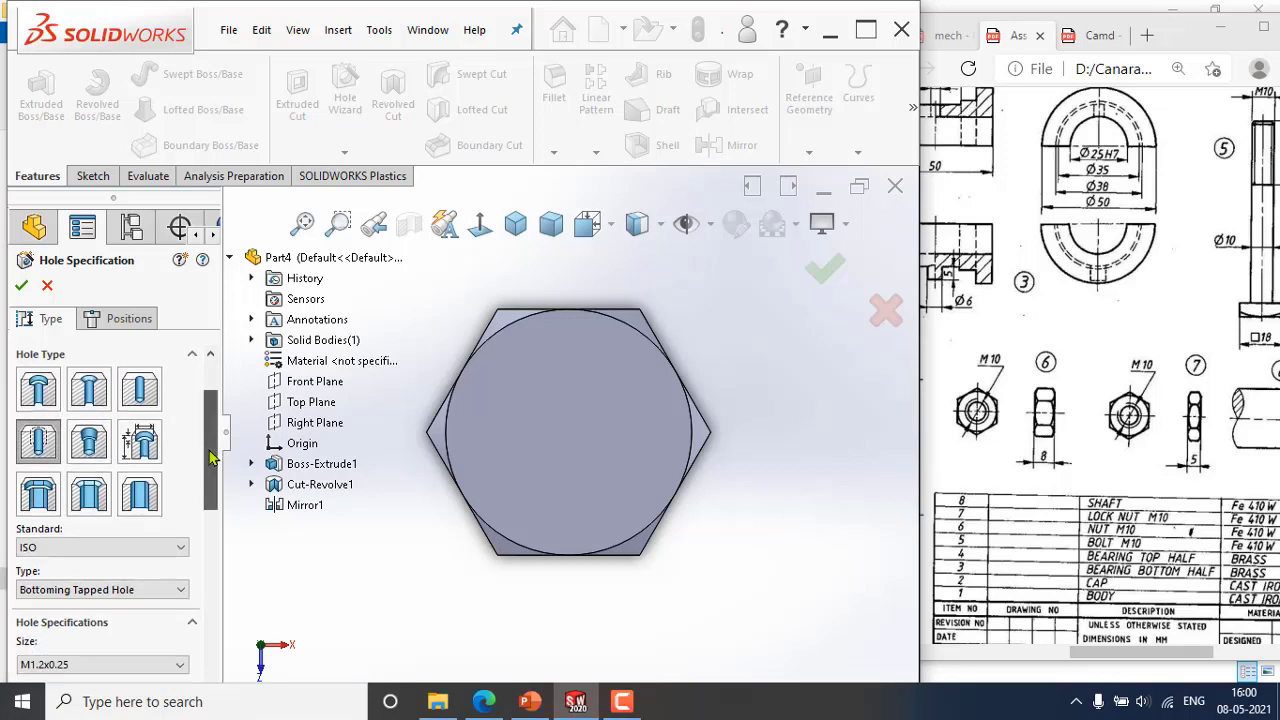
scroll(210, 458, down, 2)
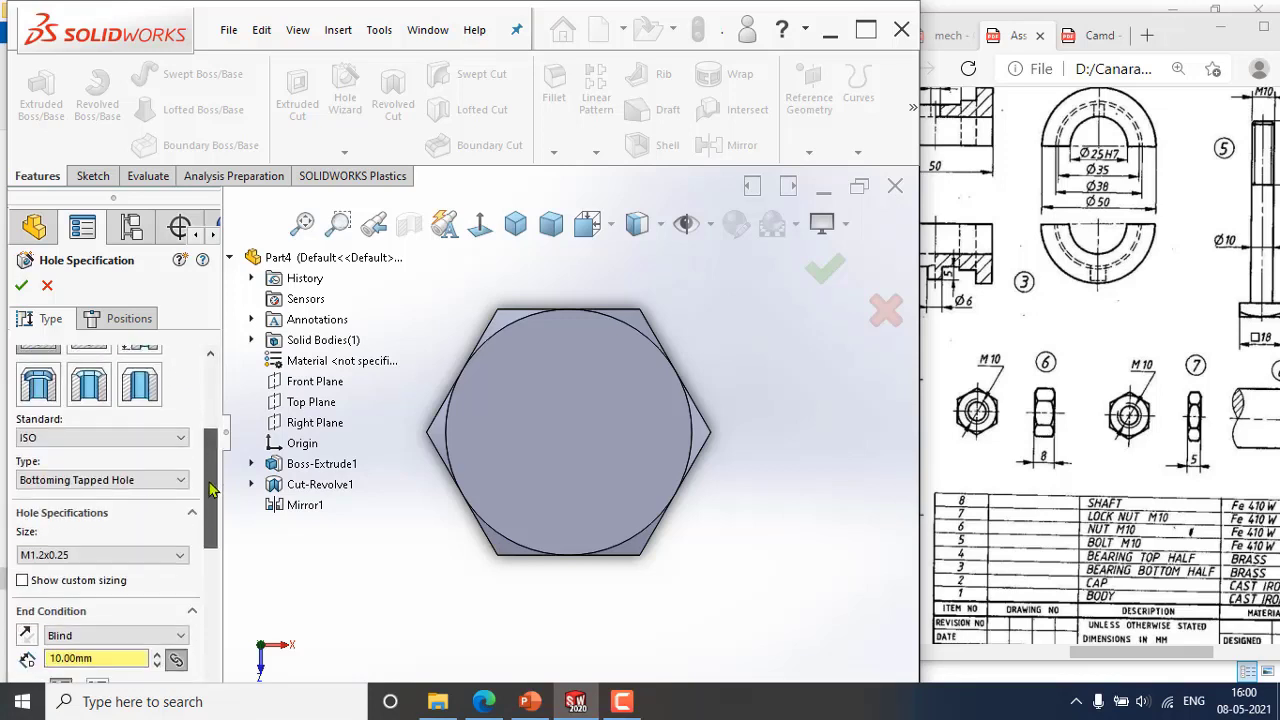
click(137, 485)
click(110, 521)
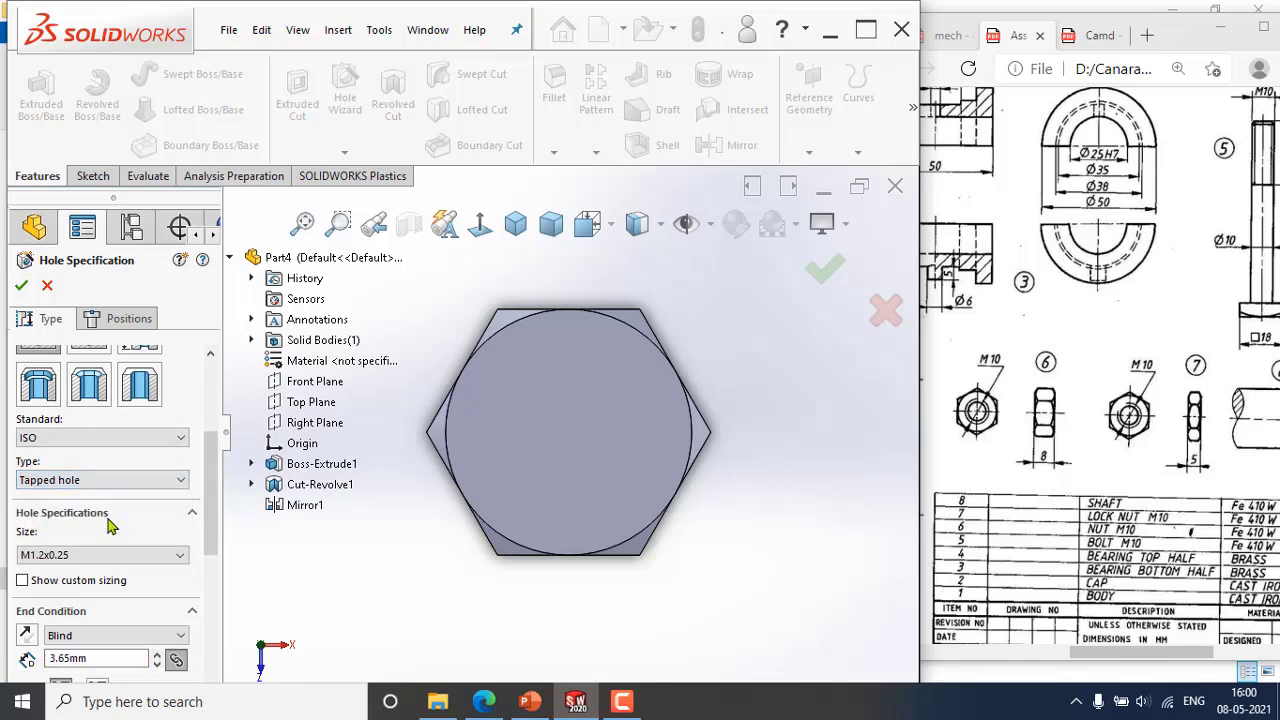
Set the tapped hole's size to M10.
scroll(208, 515, down, 2)
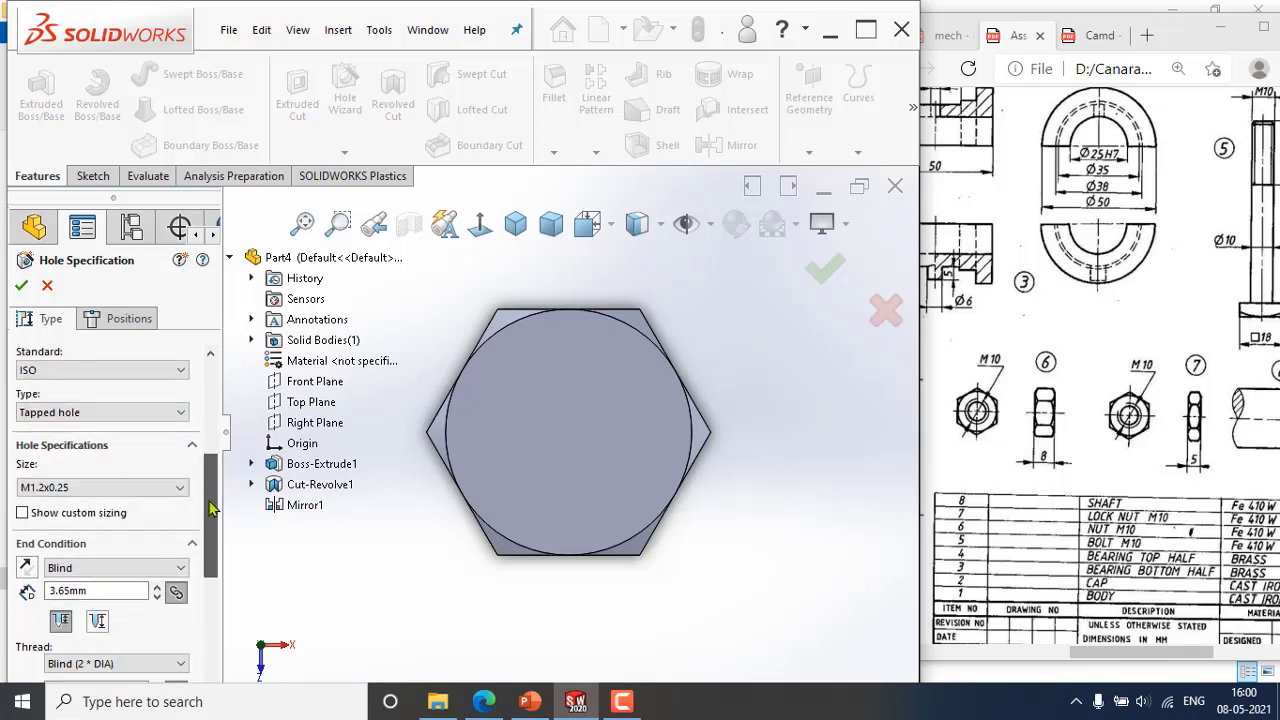
click(137, 452)
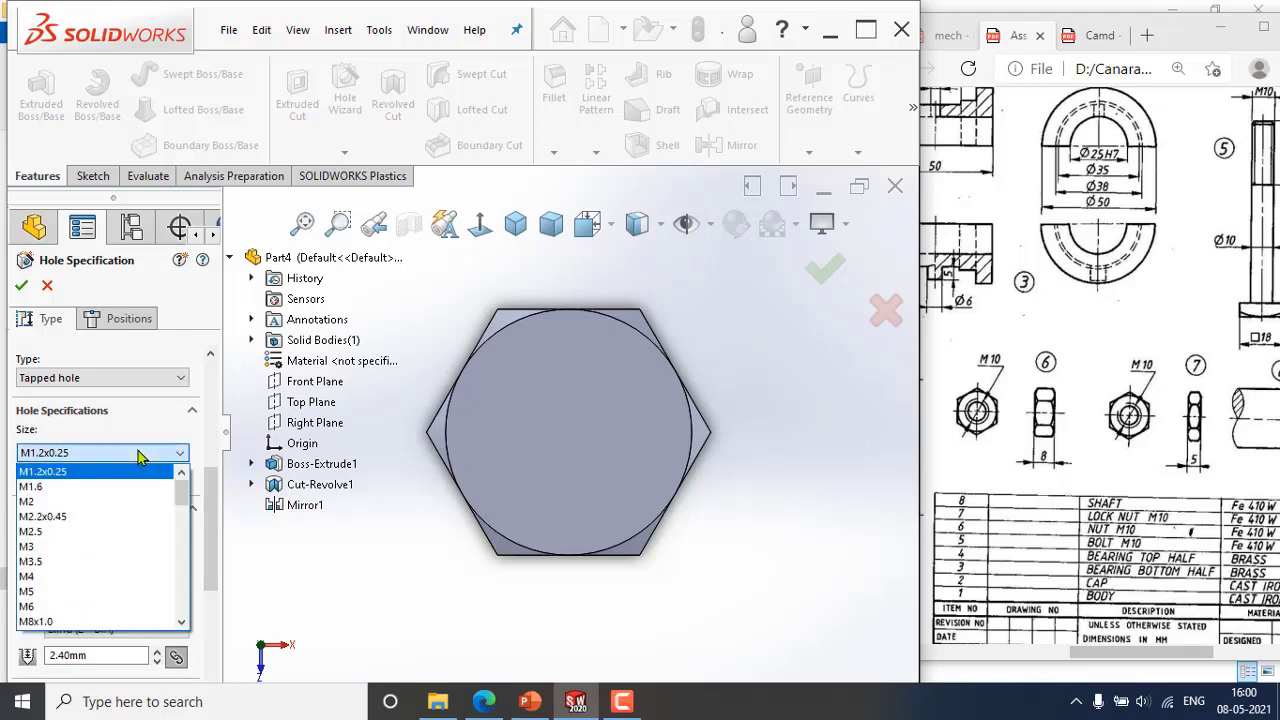
scroll(137, 503, down, 3)
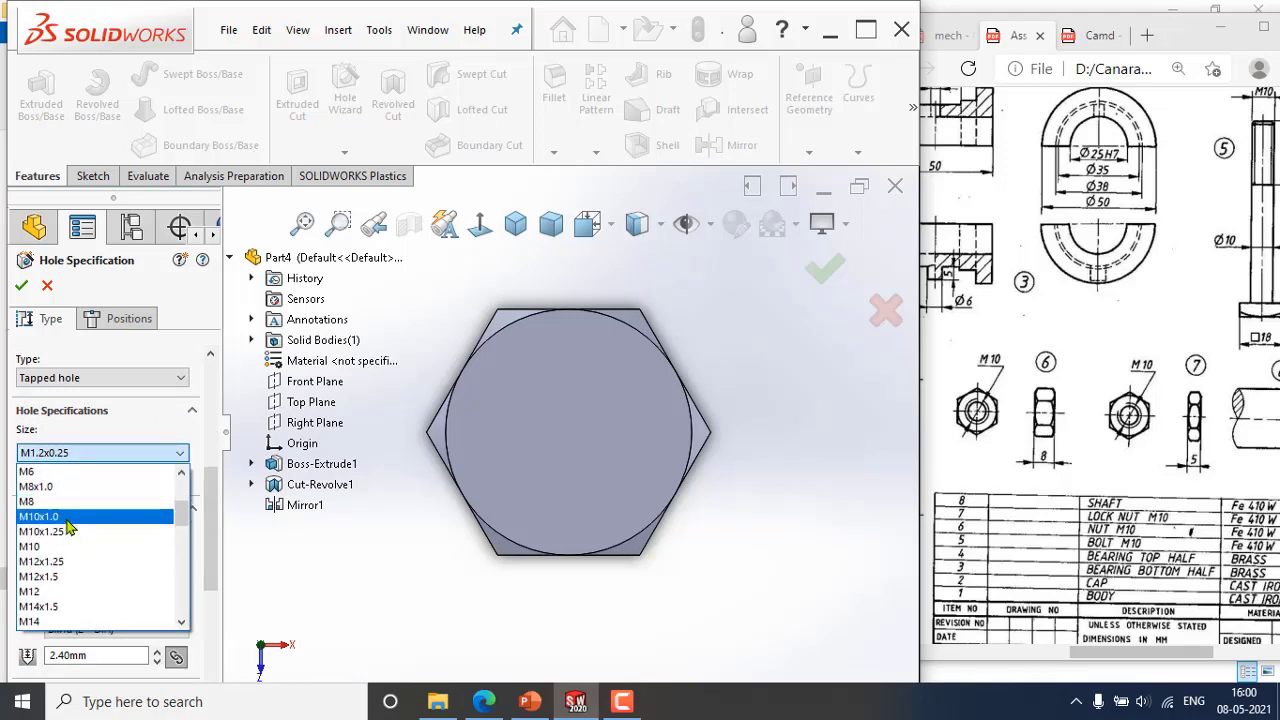
click(47, 548)
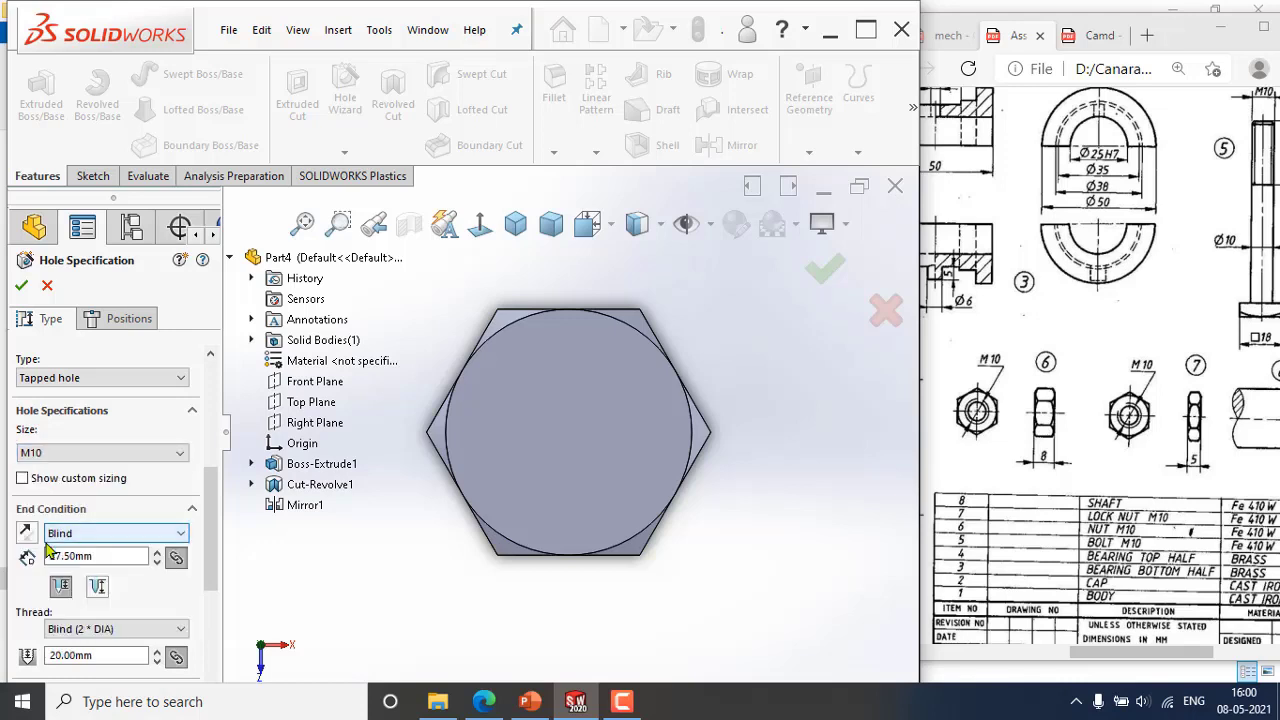
mouse_move(208, 490)
mouse_down()
mouse_move(208, 510)
mouse_move(208, 496)
mouse_up()
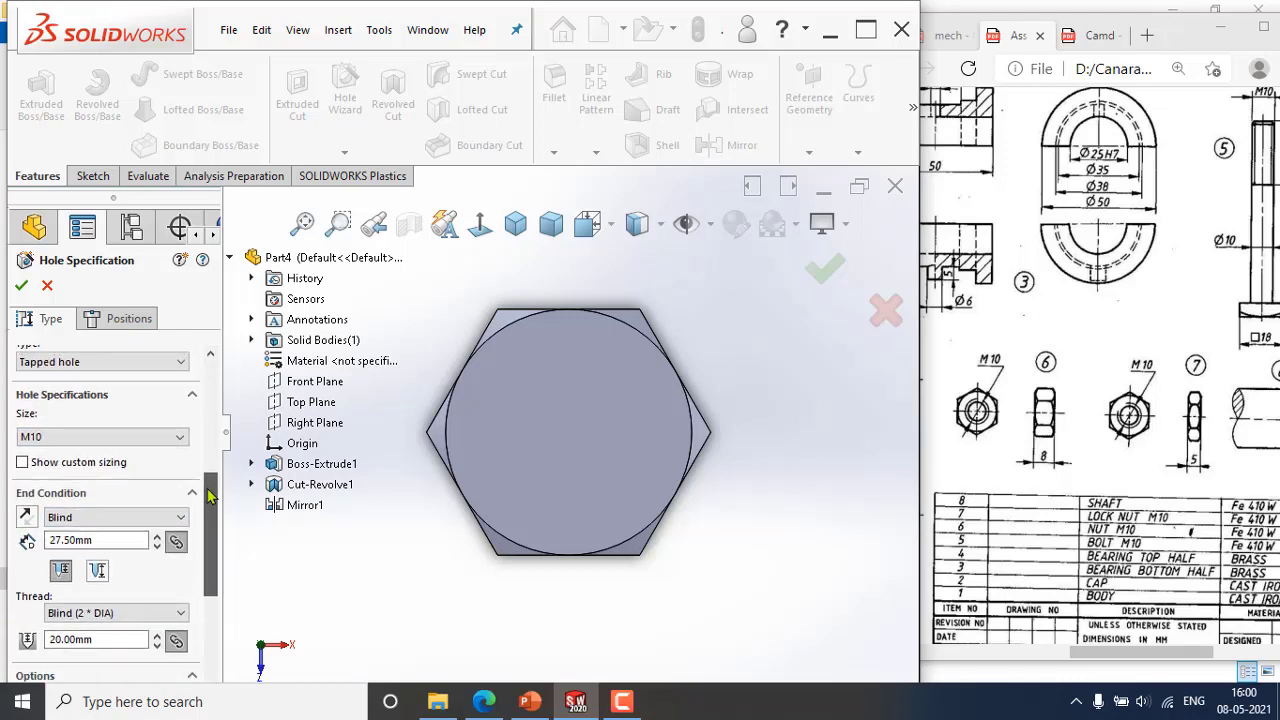
click(150, 437)
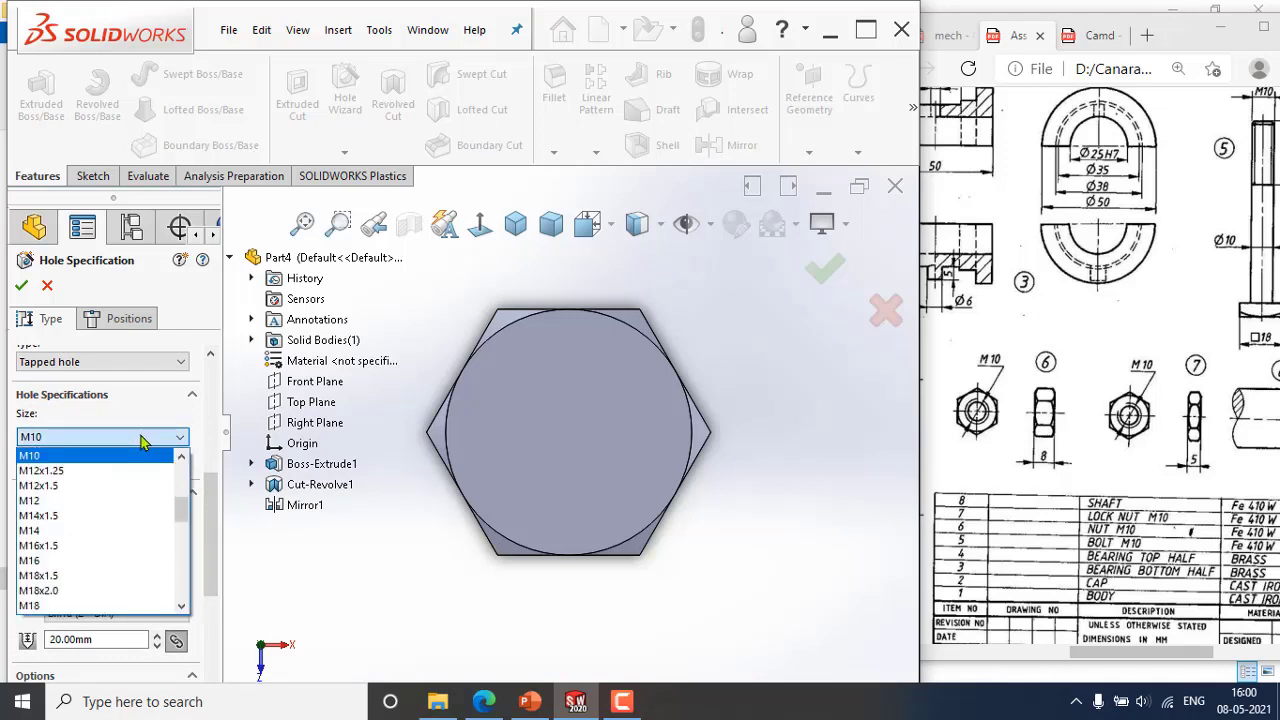
click(84, 457)
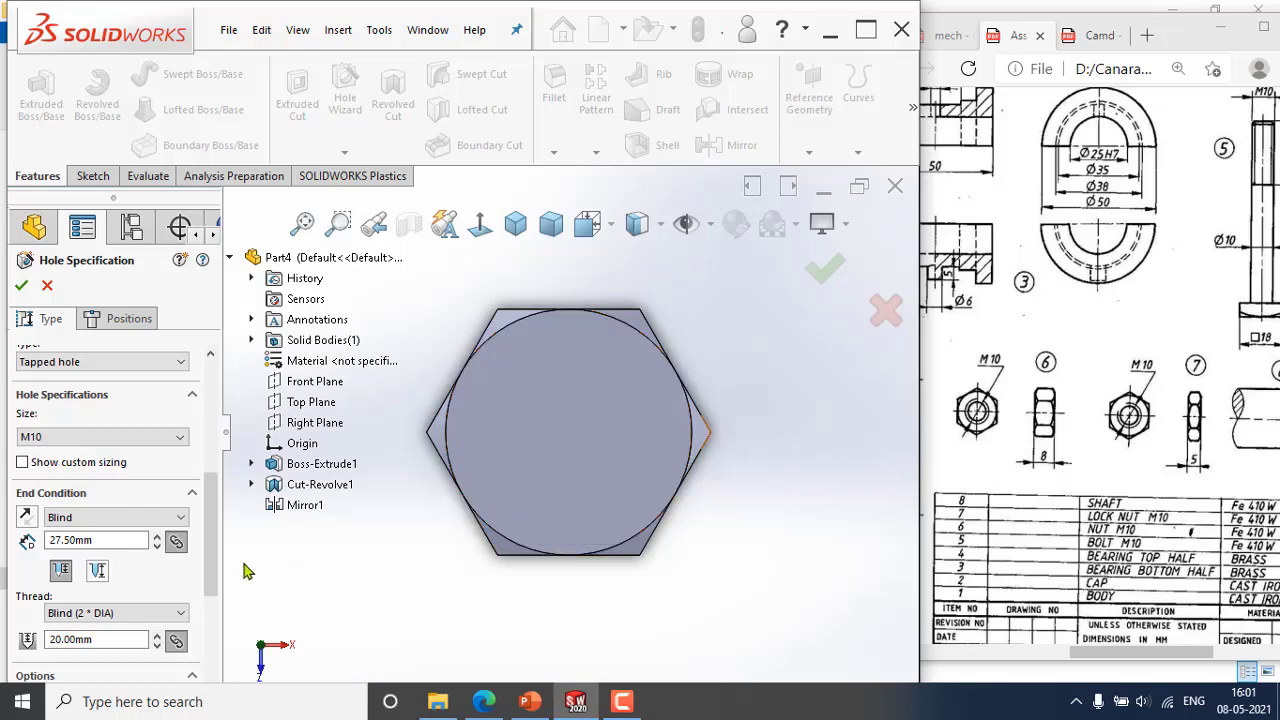
scroll(224, 572, down, 3)
scroll(216, 480, up, 6)
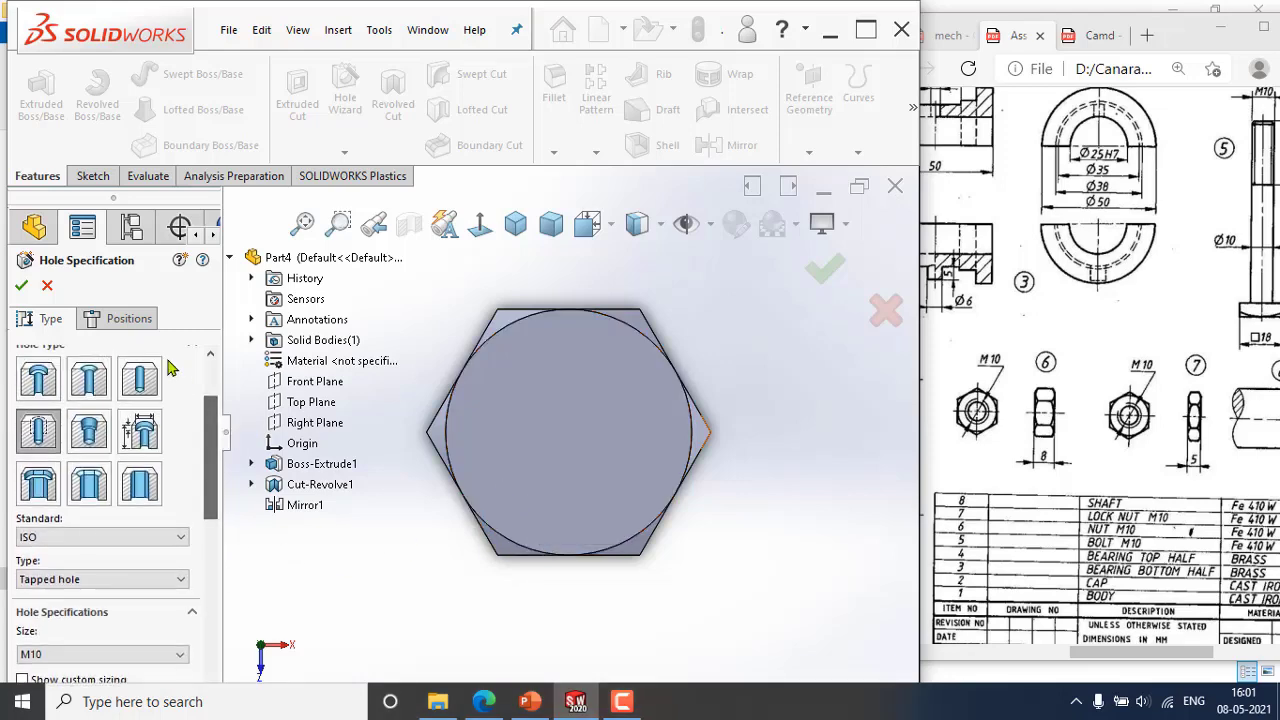
Position the tapped hole at the origin on the nut's flat circular face and create it.
click(140, 320)
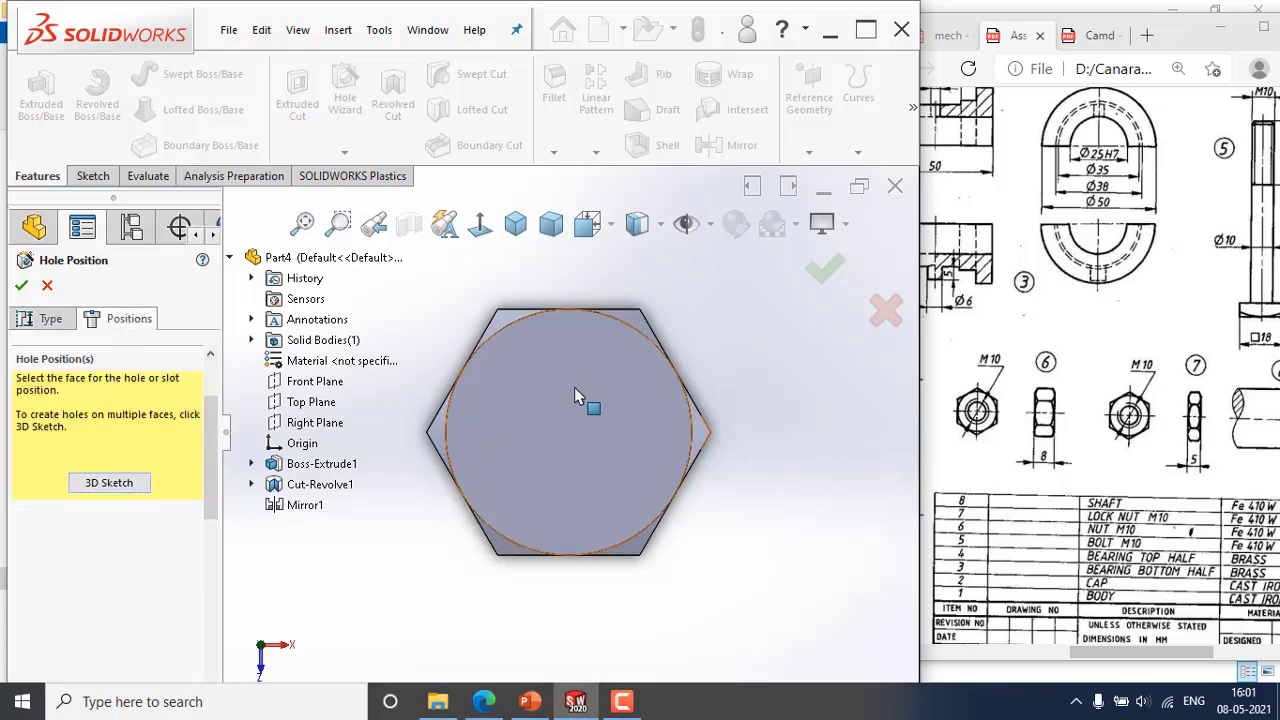
click(564, 352)
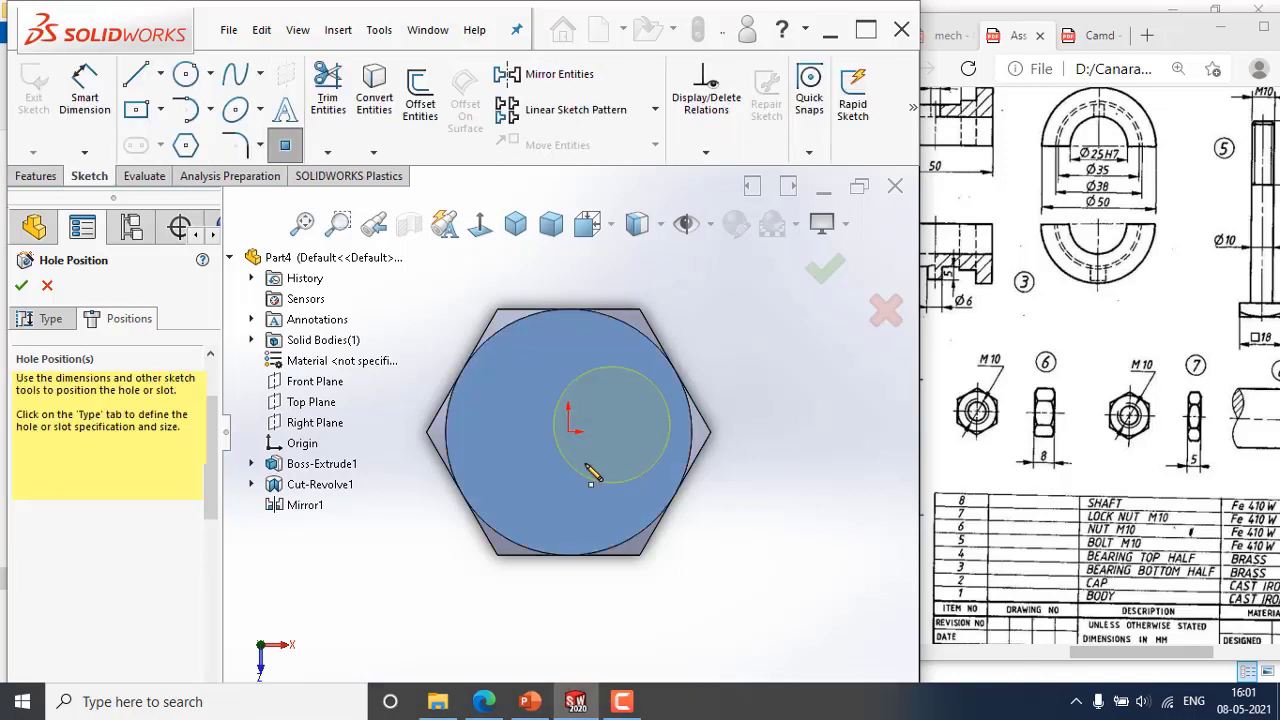
click(568, 432)
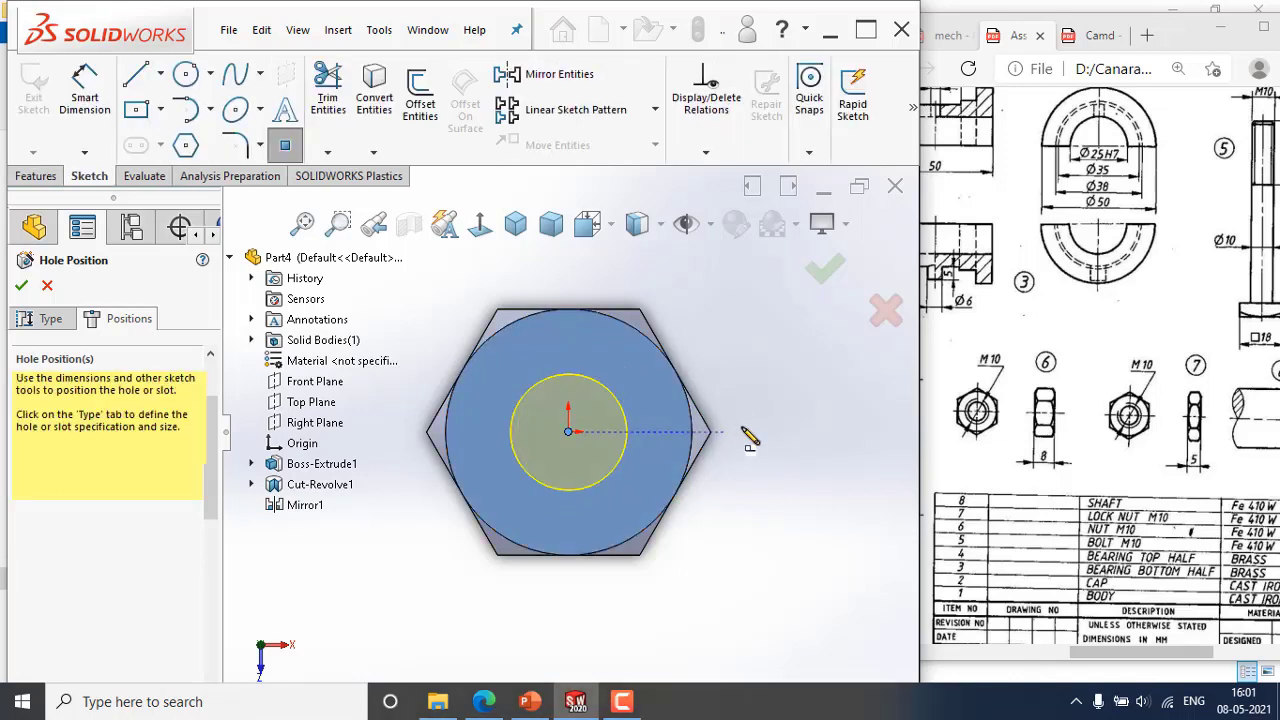
click(20, 288)
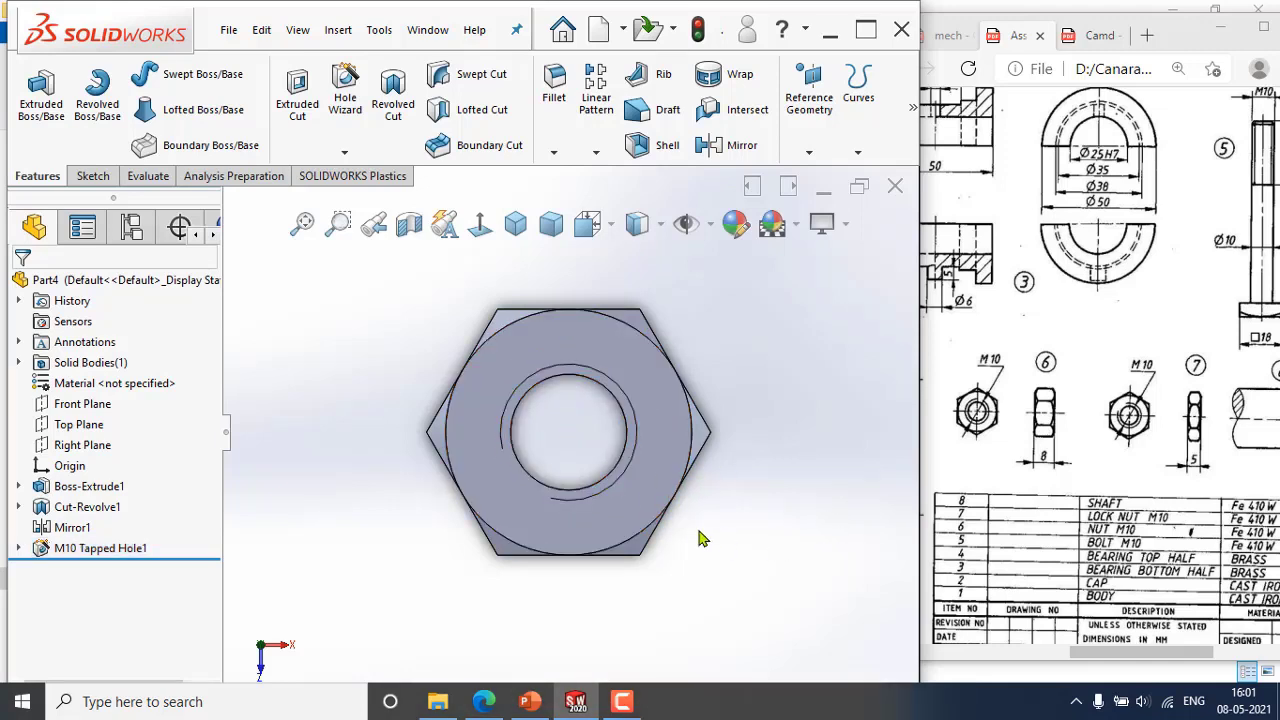
Examine the nut's tapped hole and its inner circular edge from an angle, briefly enlarging the modelling window.
middle_drag(700, 614, 703, 450)
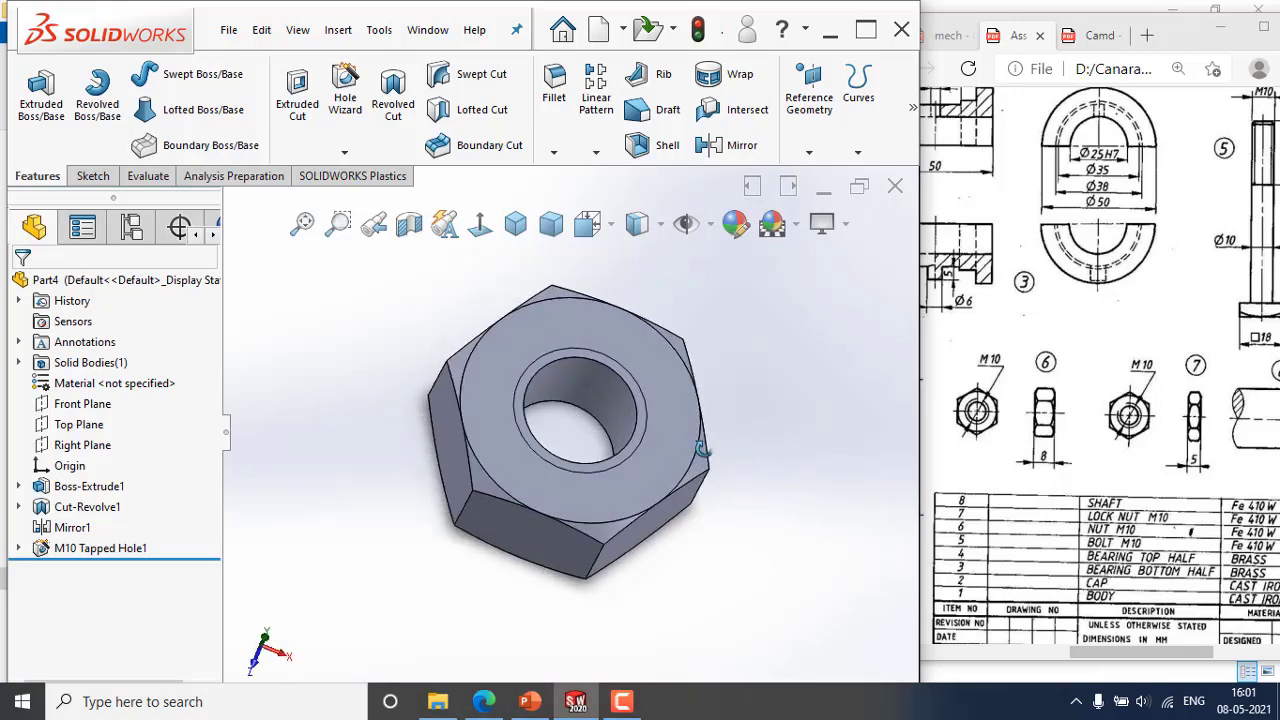
click(630, 392)
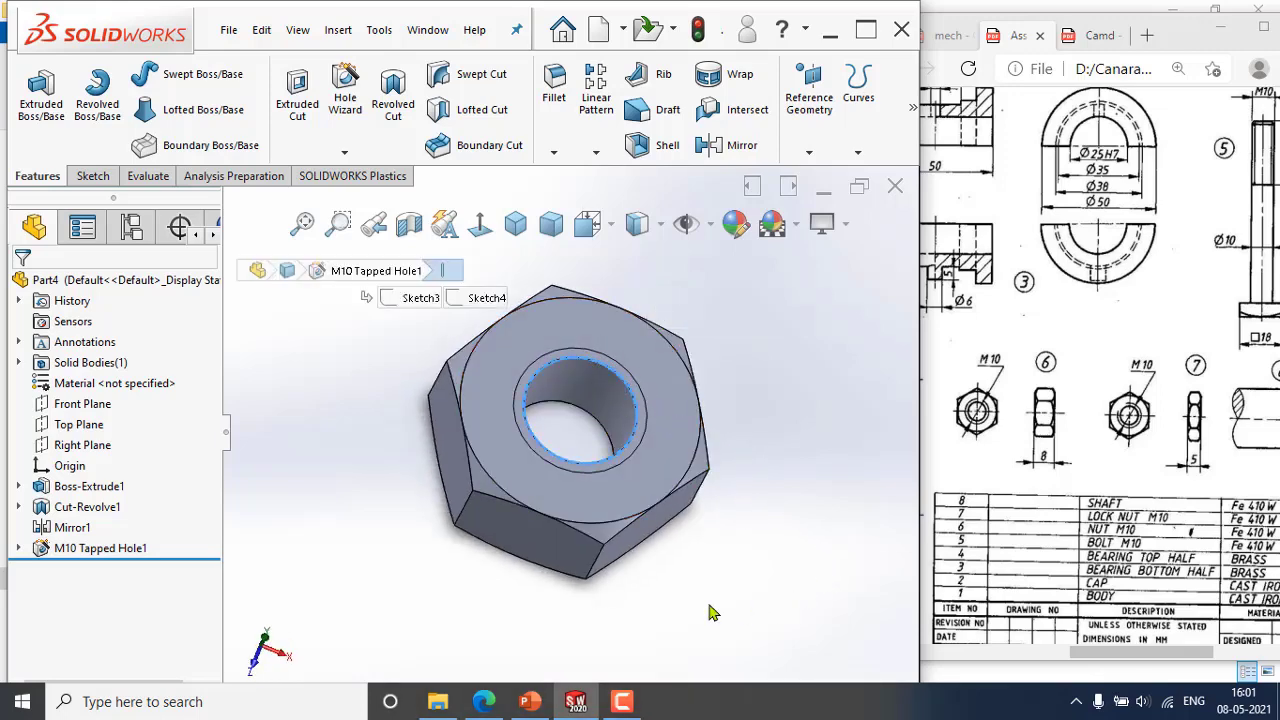
click(866, 29)
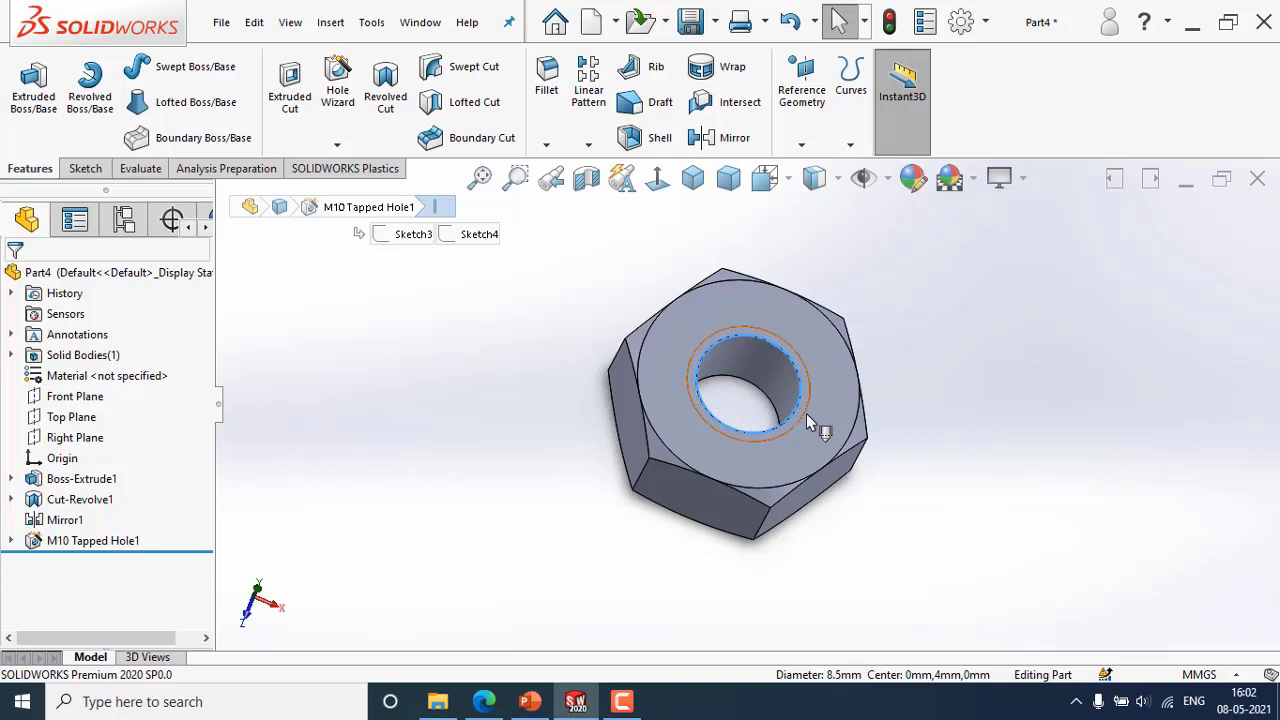
click(1017, 389)
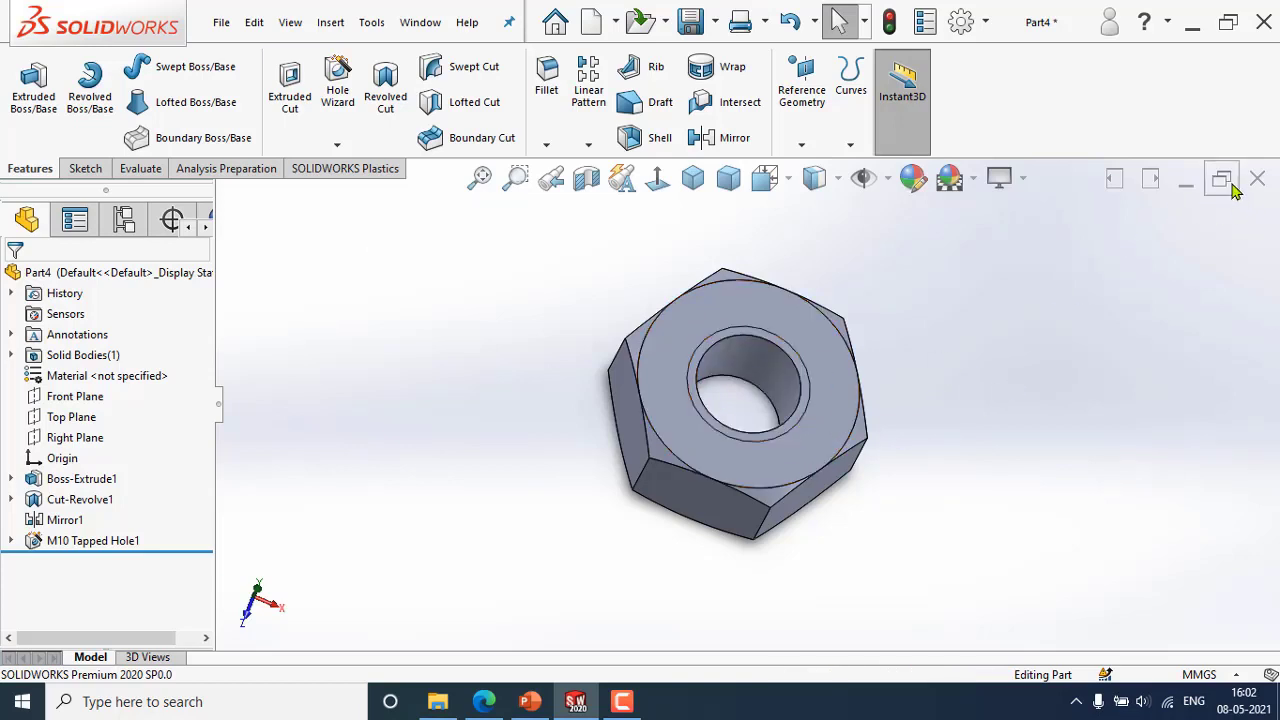
click(1228, 22)
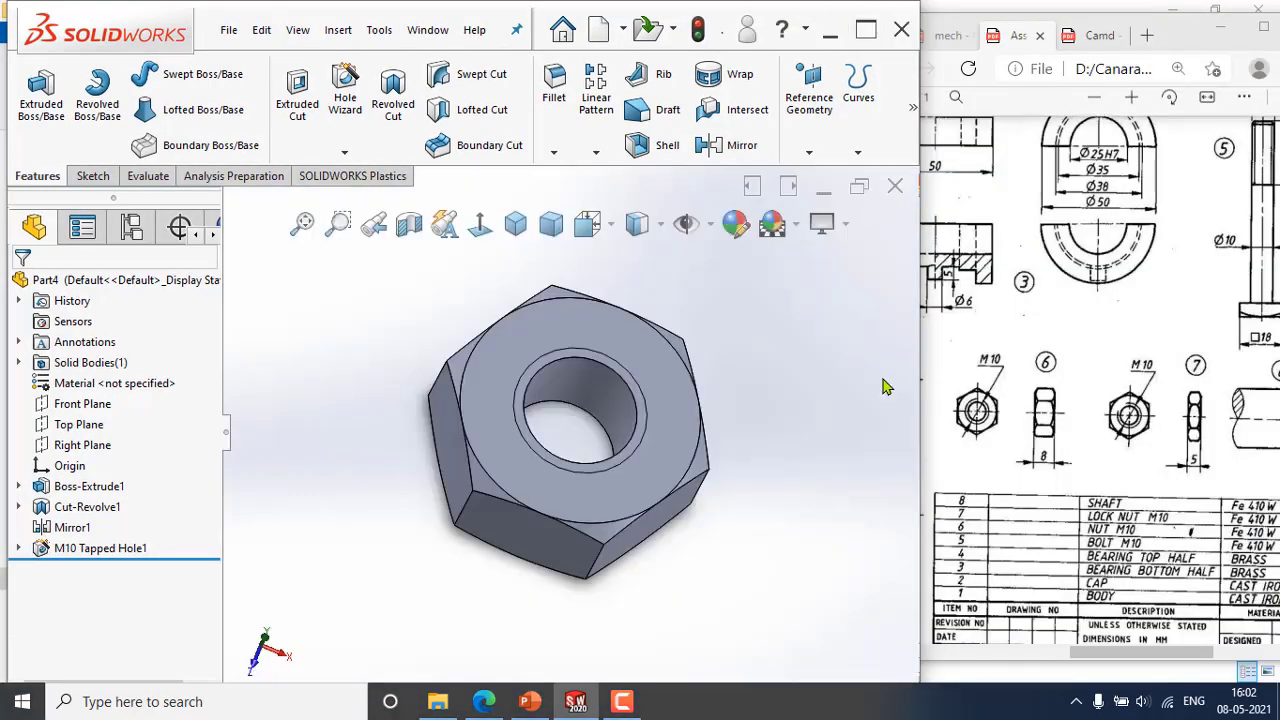
click(229, 33)
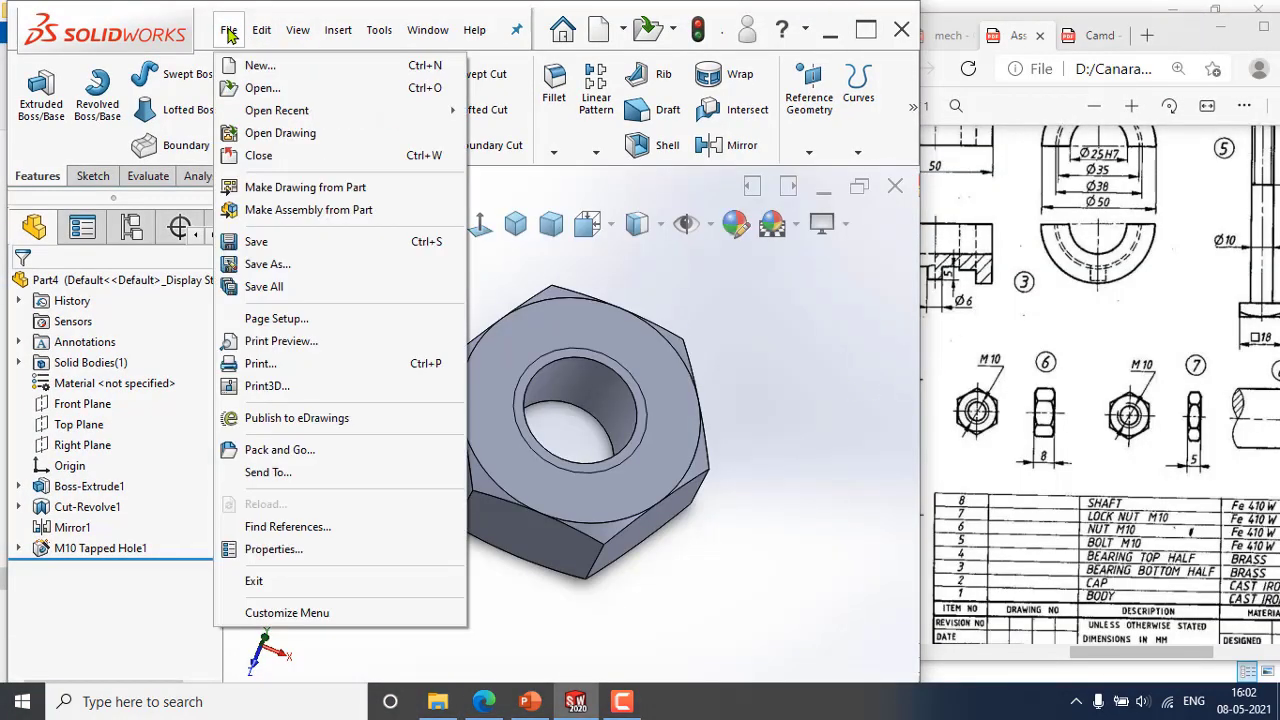
click(735, 290)
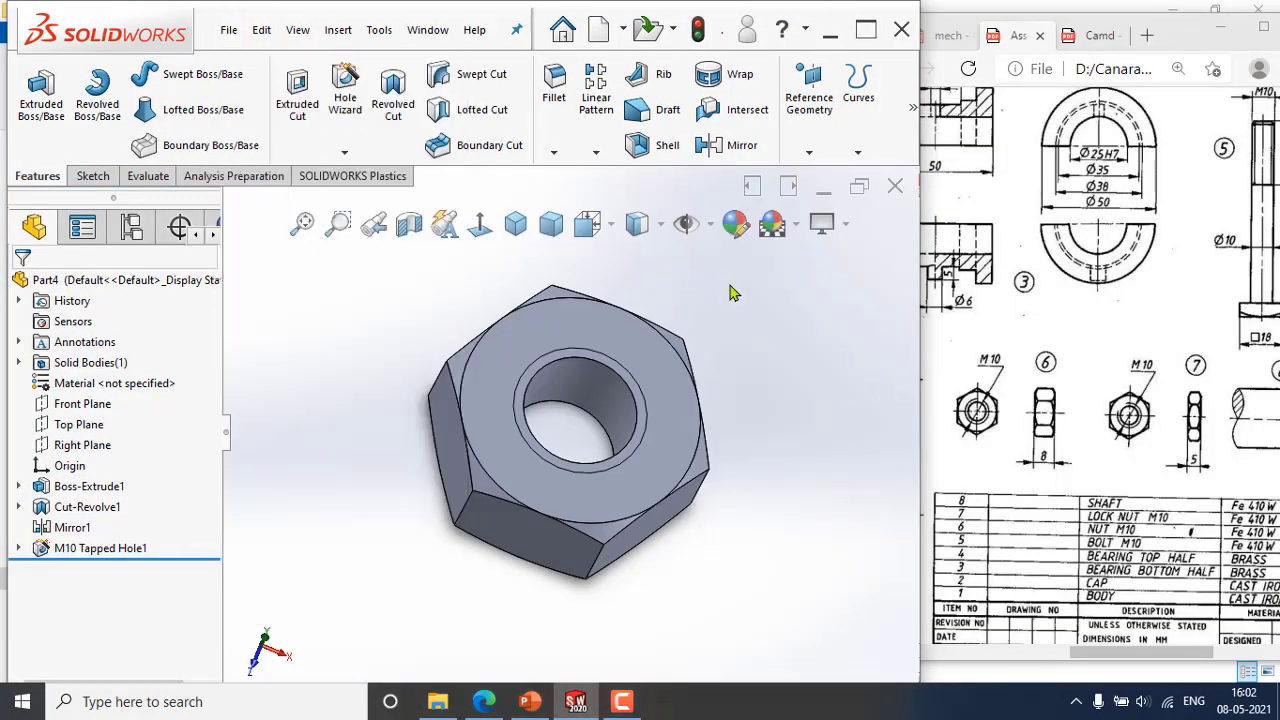
Apply a light pink appearance with RGB 255, 192, 255 to the whole nut part.
click(116, 283)
right_click(116, 283)
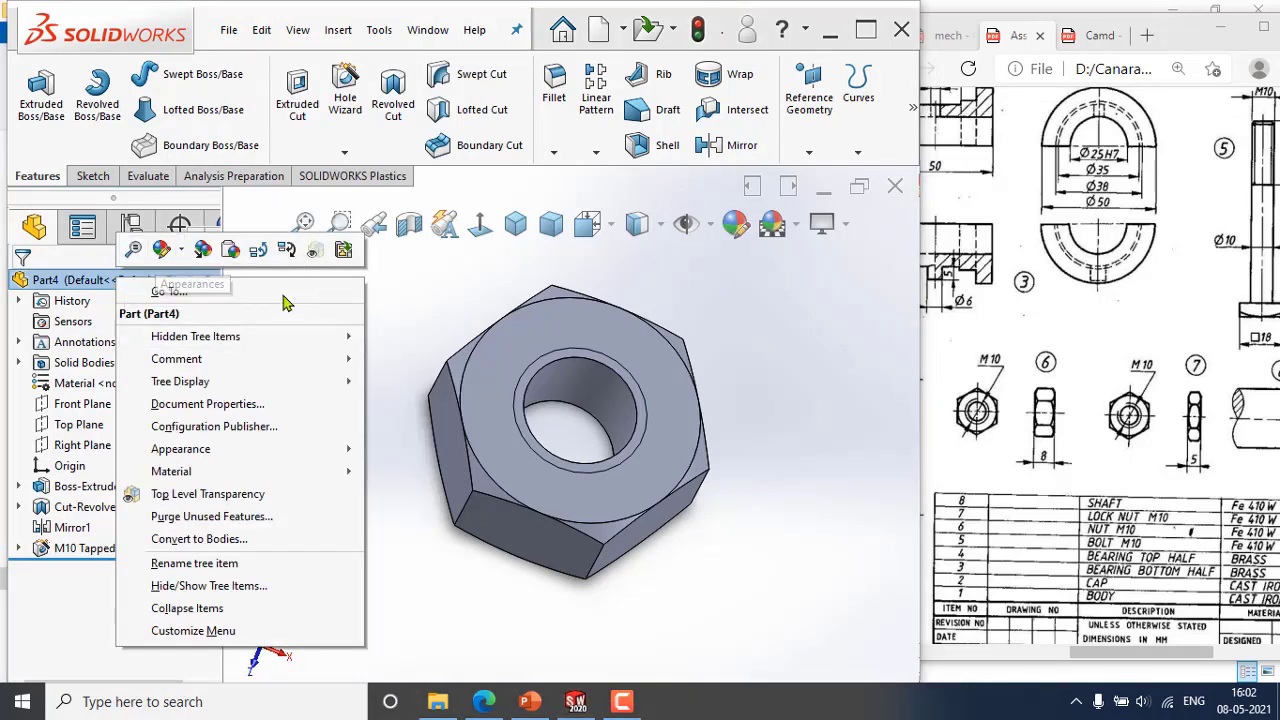
click(181, 251)
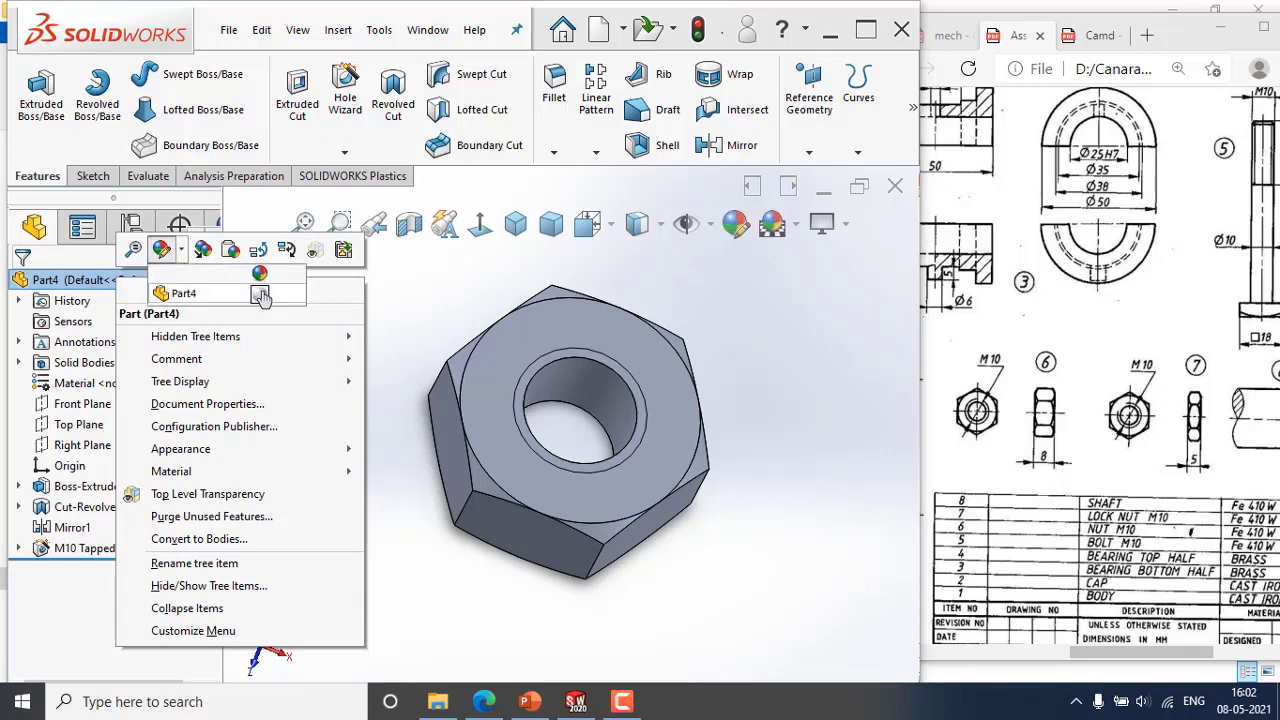
click(260, 298)
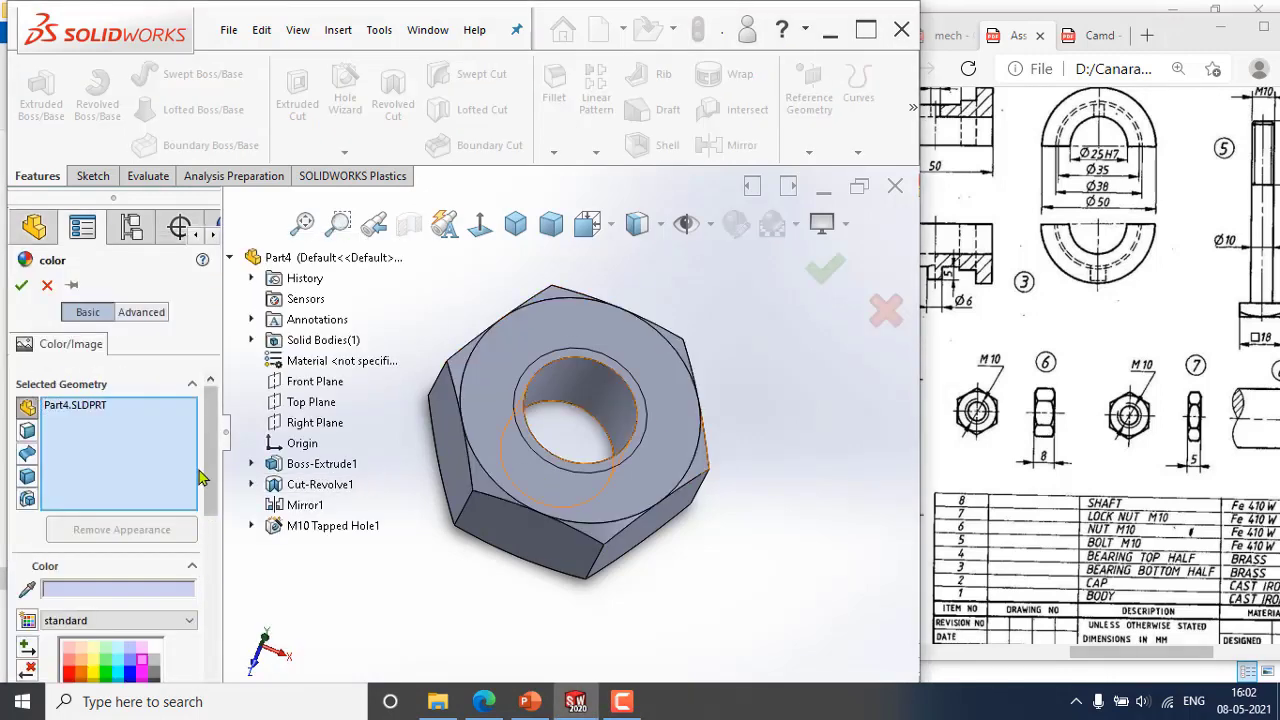
drag(210, 467, 212, 544)
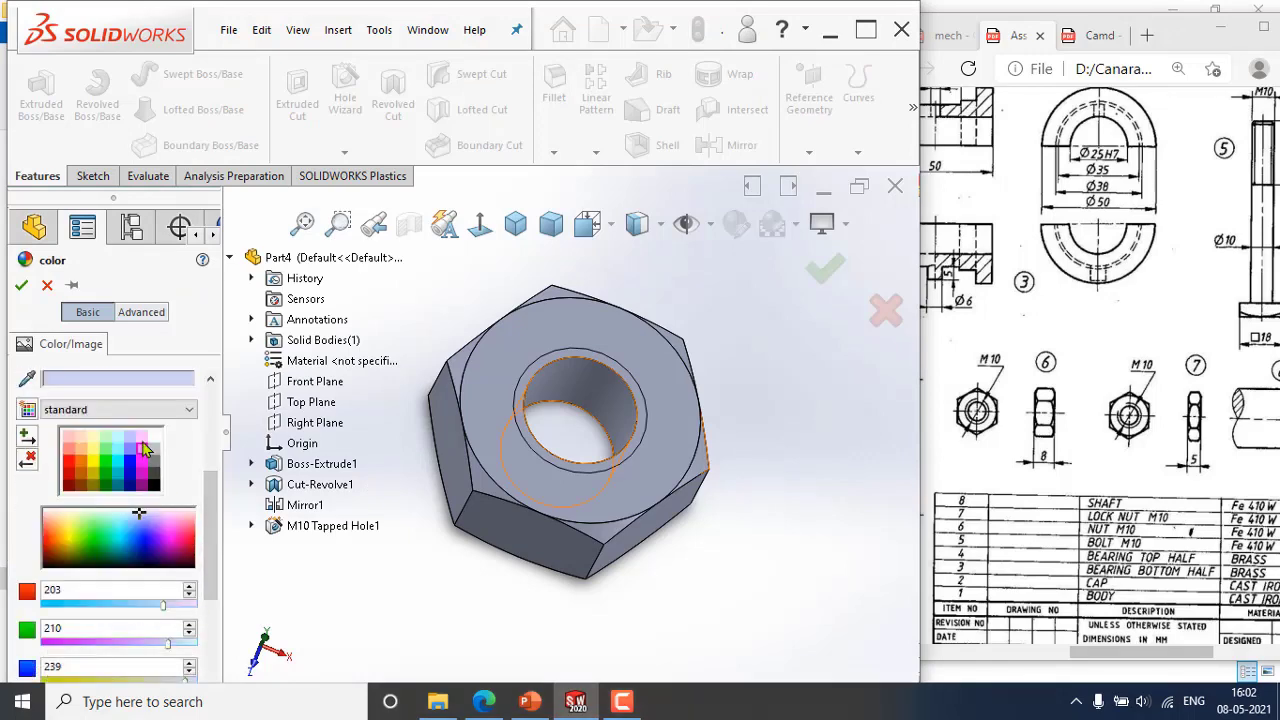
click(143, 440)
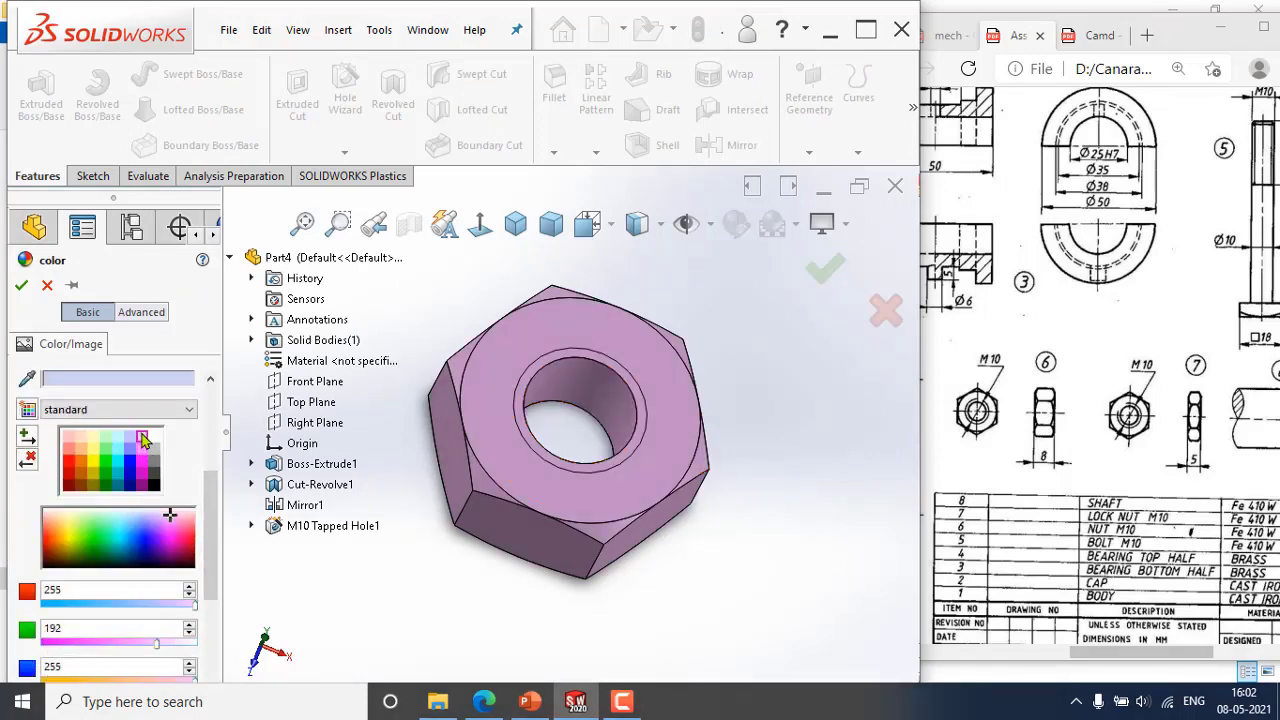
click(21, 285)
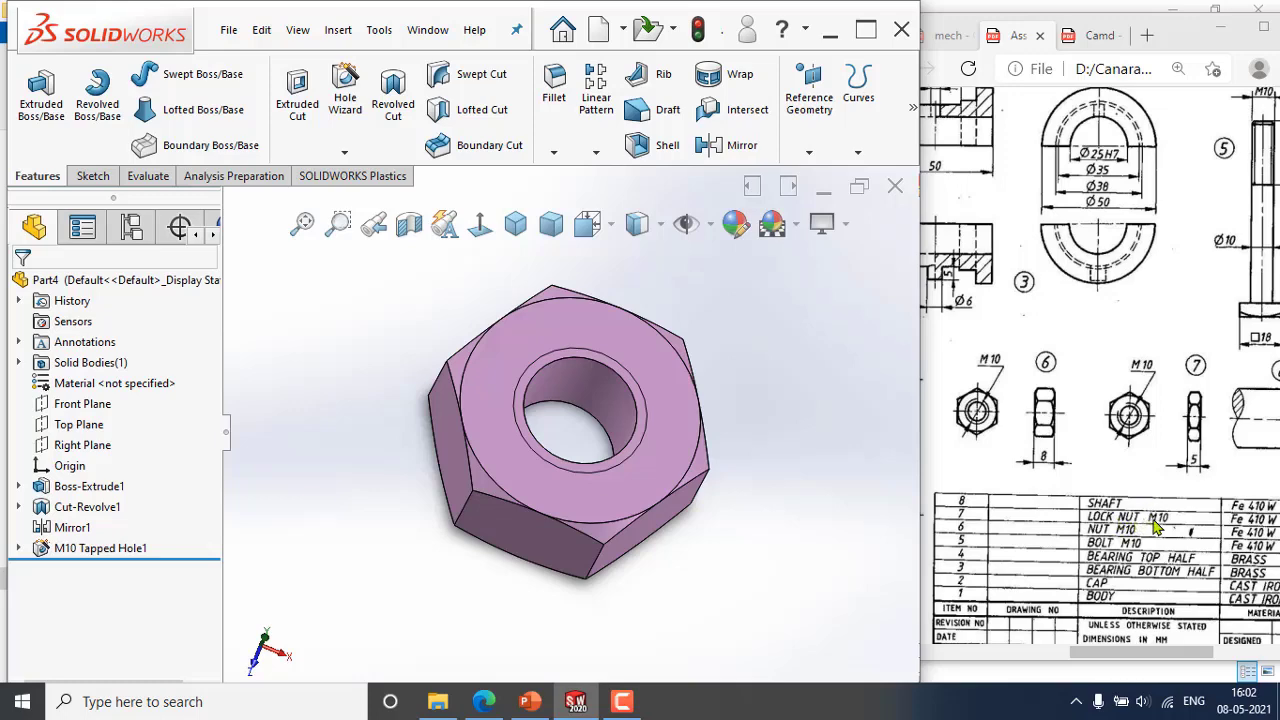
Save the part as "Nut M10" in the Plummer Block project's New folder.
click(228, 31)
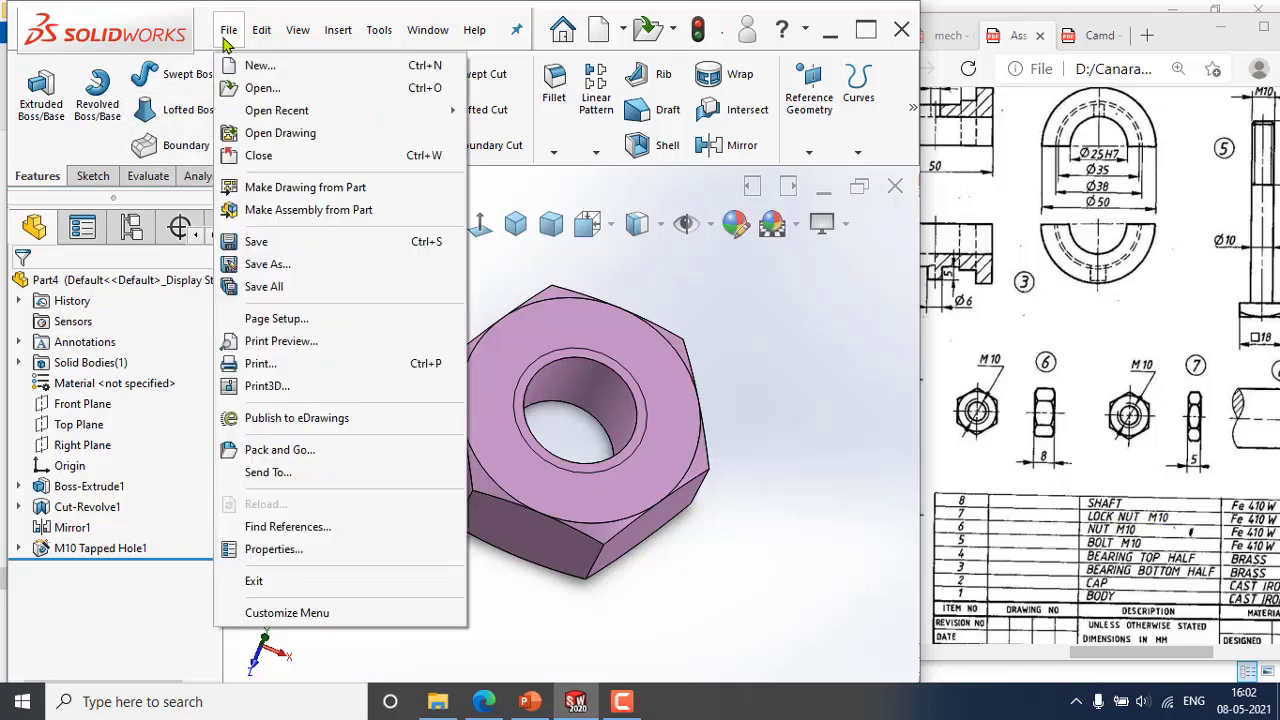
click(257, 241)
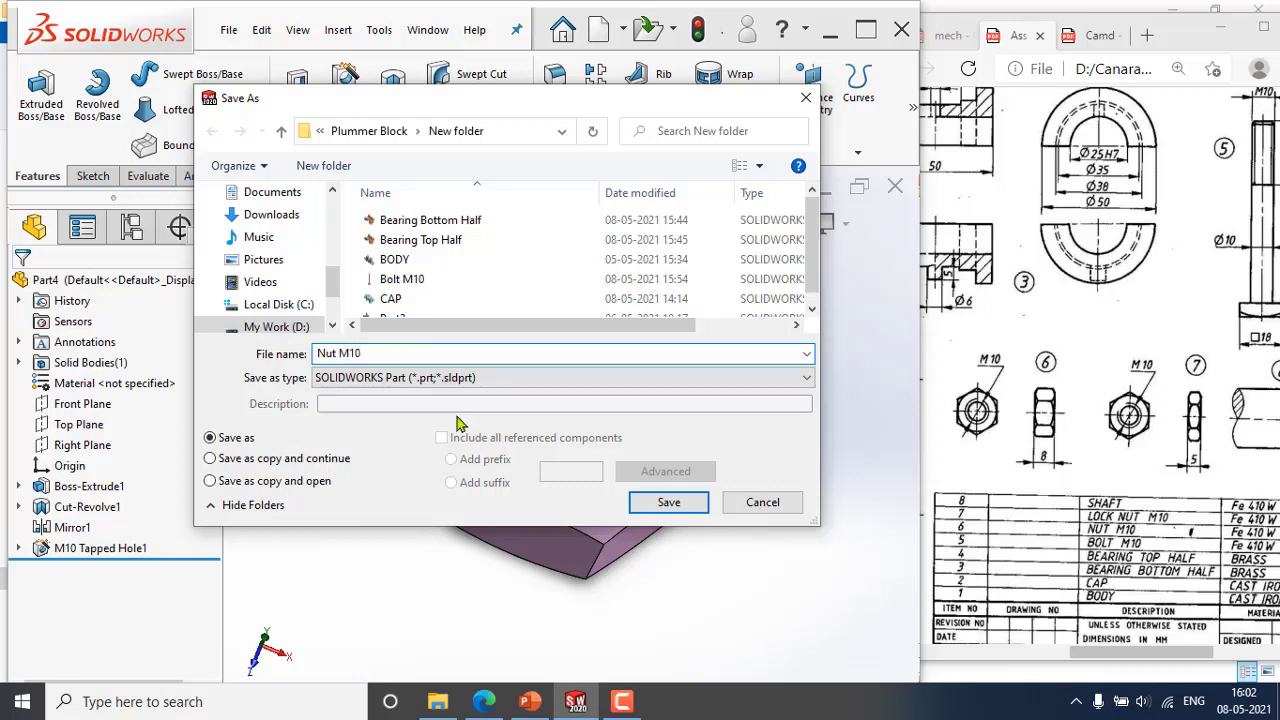
click(665, 502)
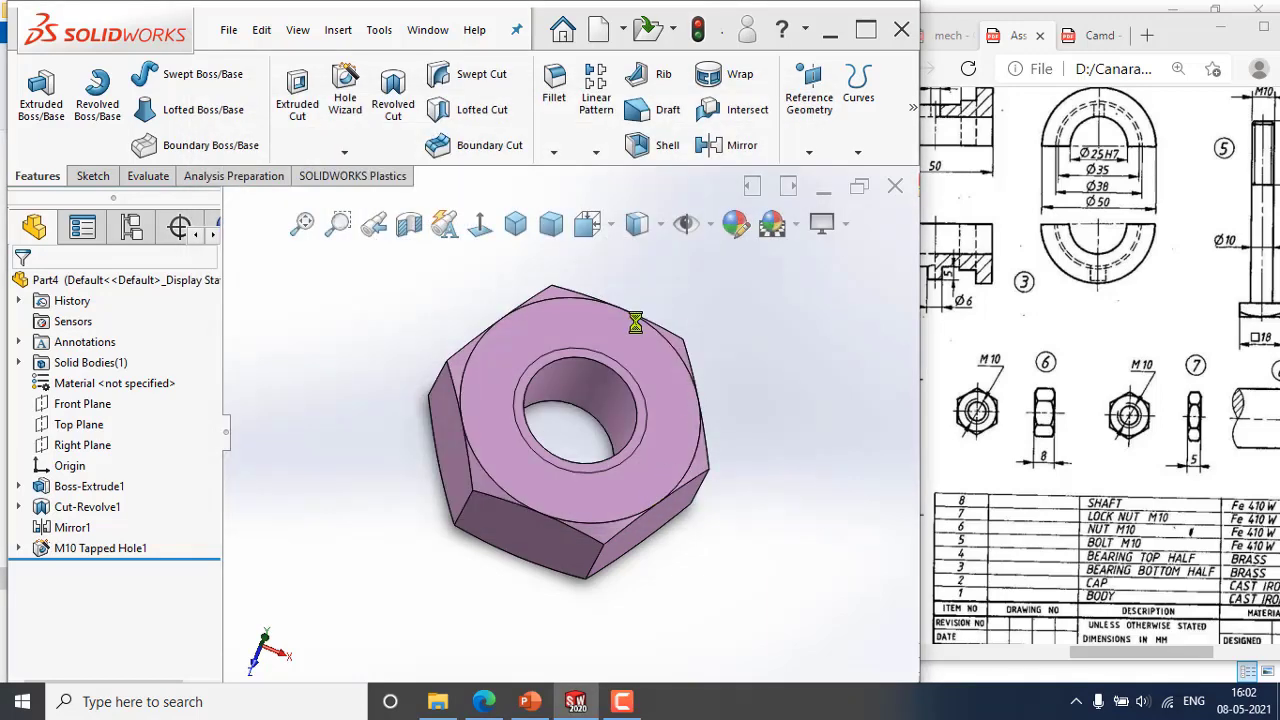
Save the nut part under the new name "Lock Nut M10" in the Plummer Block project's New folder.
click(225, 37)
click(282, 269)
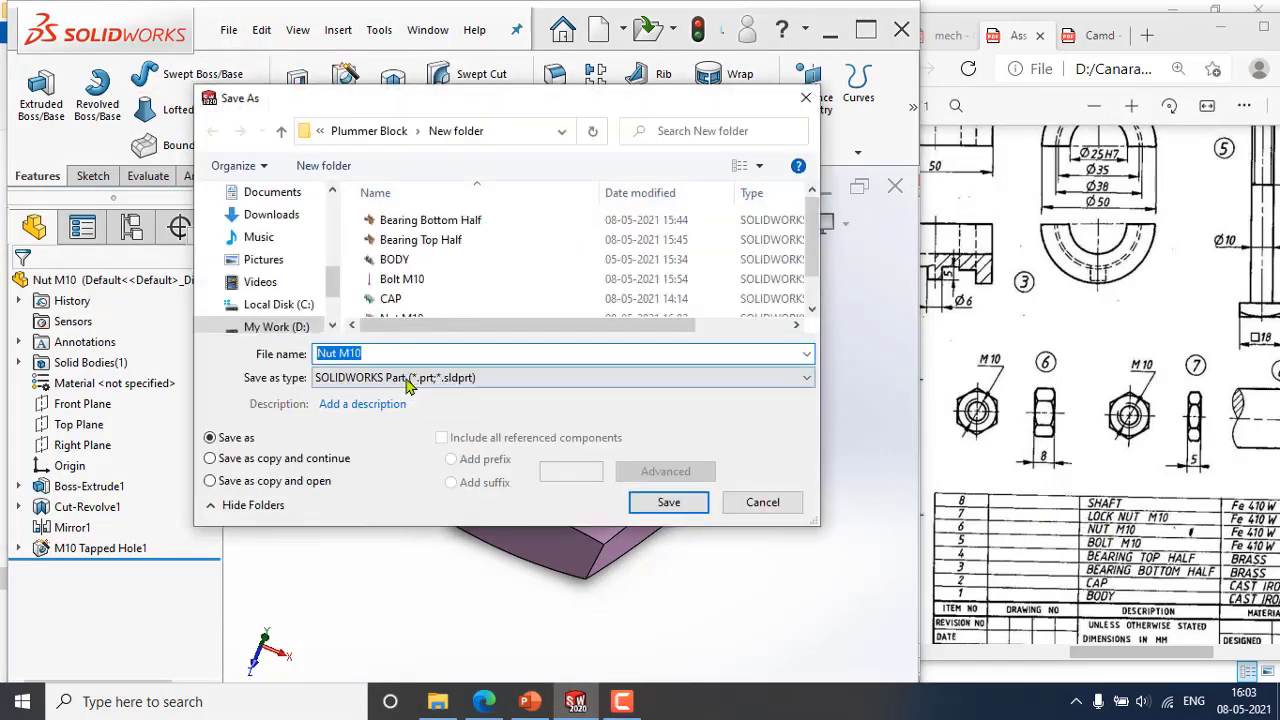
click(402, 353)
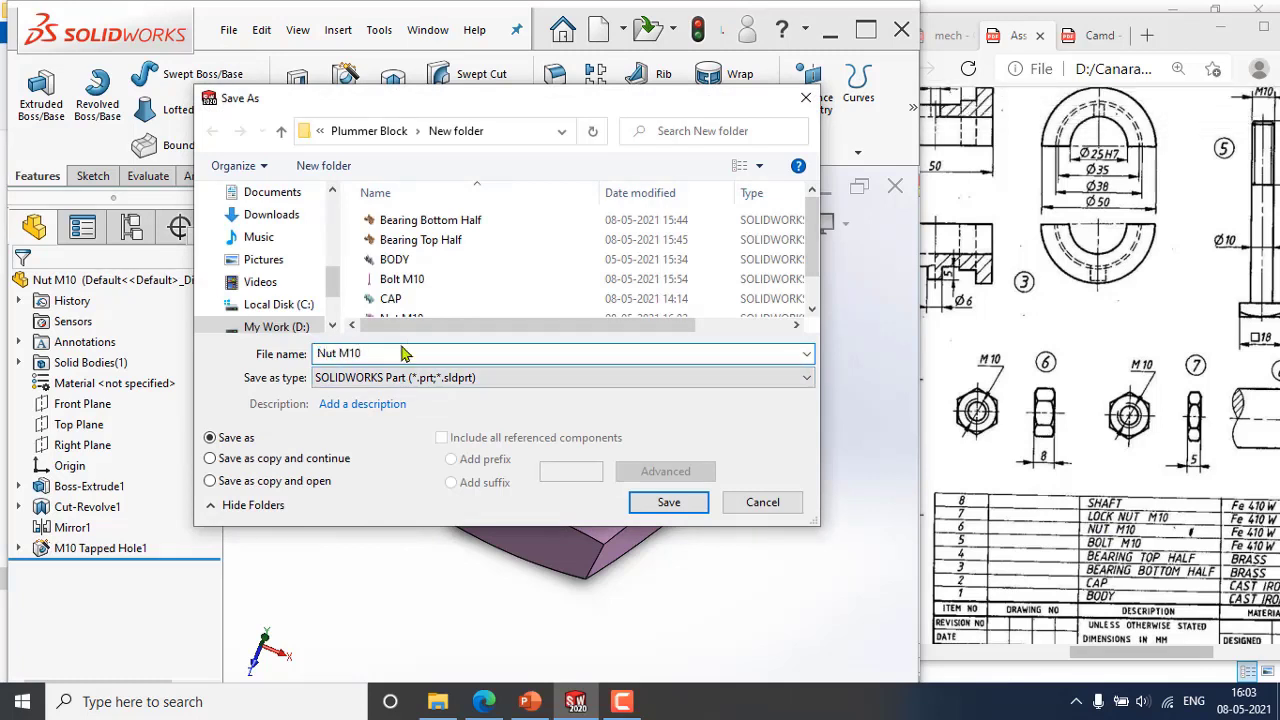
key(Home)
text(Lock)
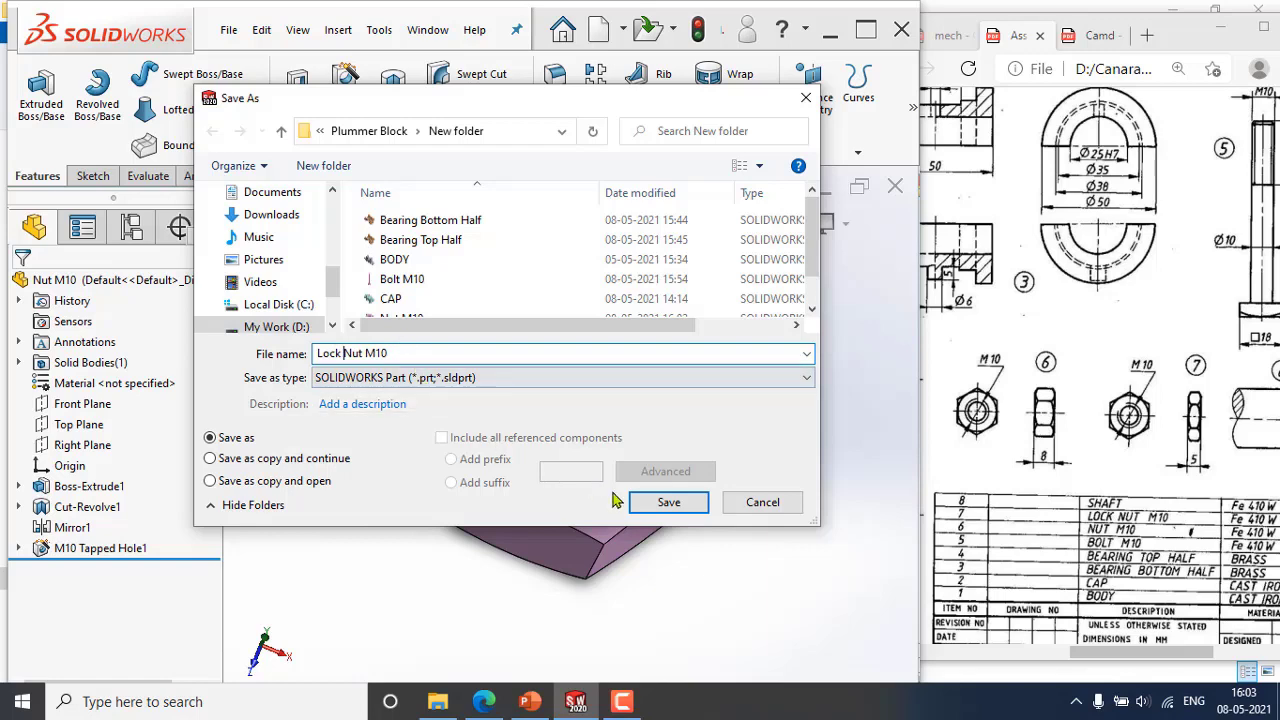
click(666, 505)
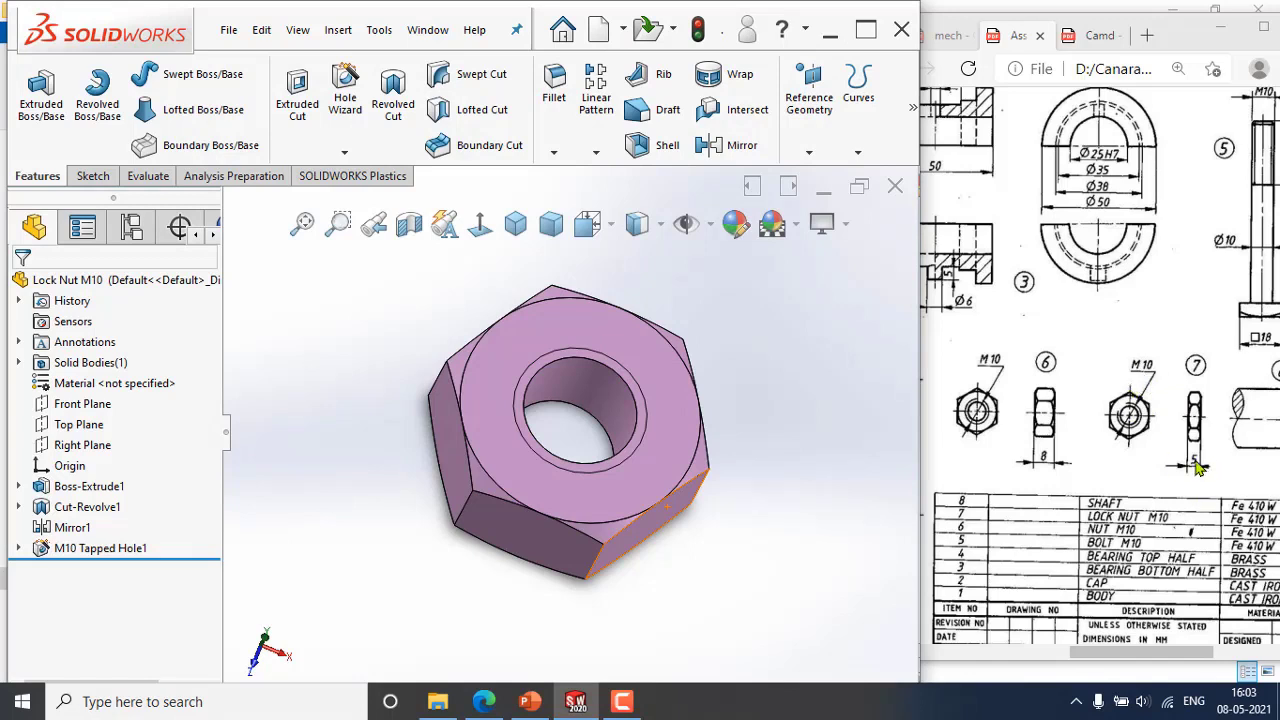
Edit the hexagonal base extrusion of the lock nut, setting its Mid Plane depth to 5 mm.
right_click(80, 490)
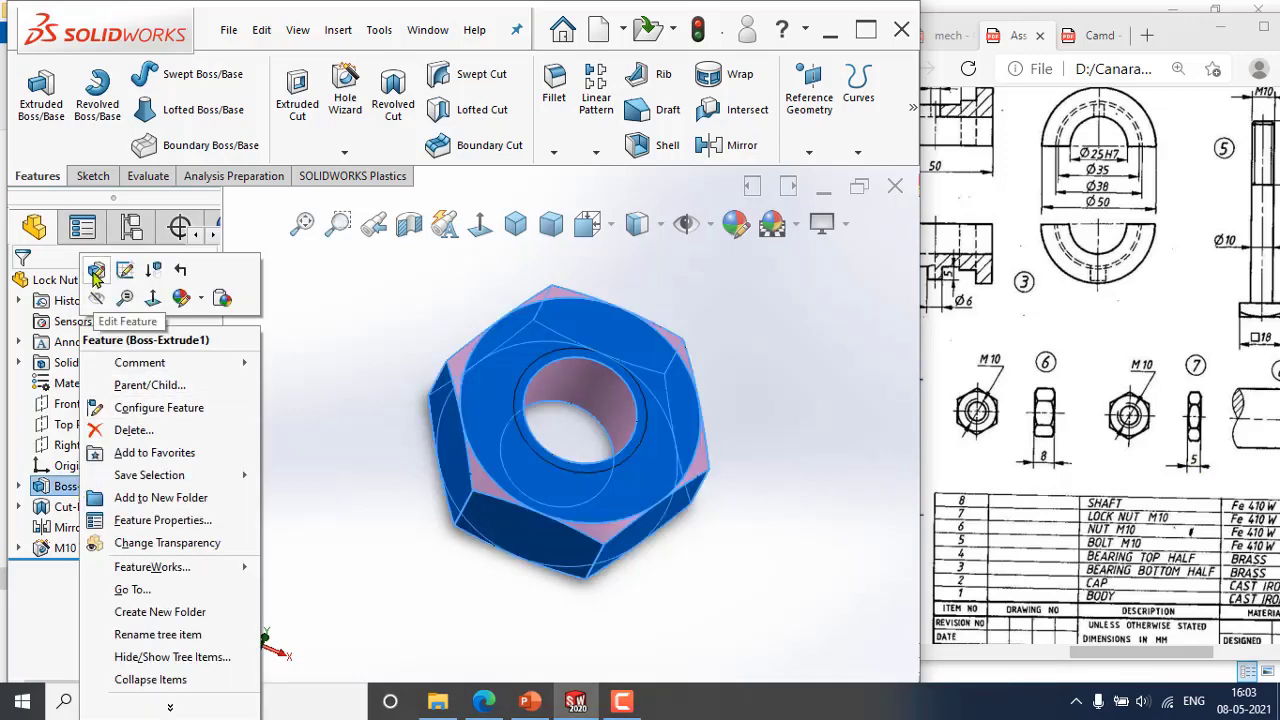
click(96, 272)
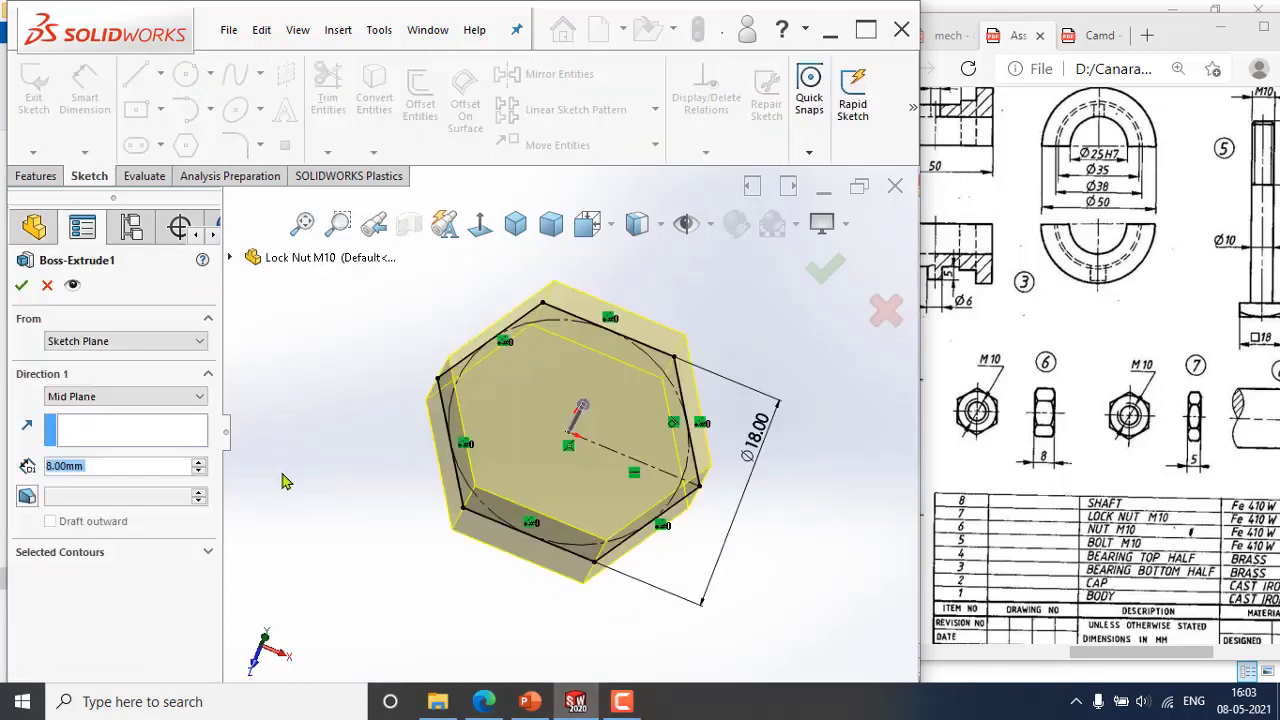
click(88, 468)
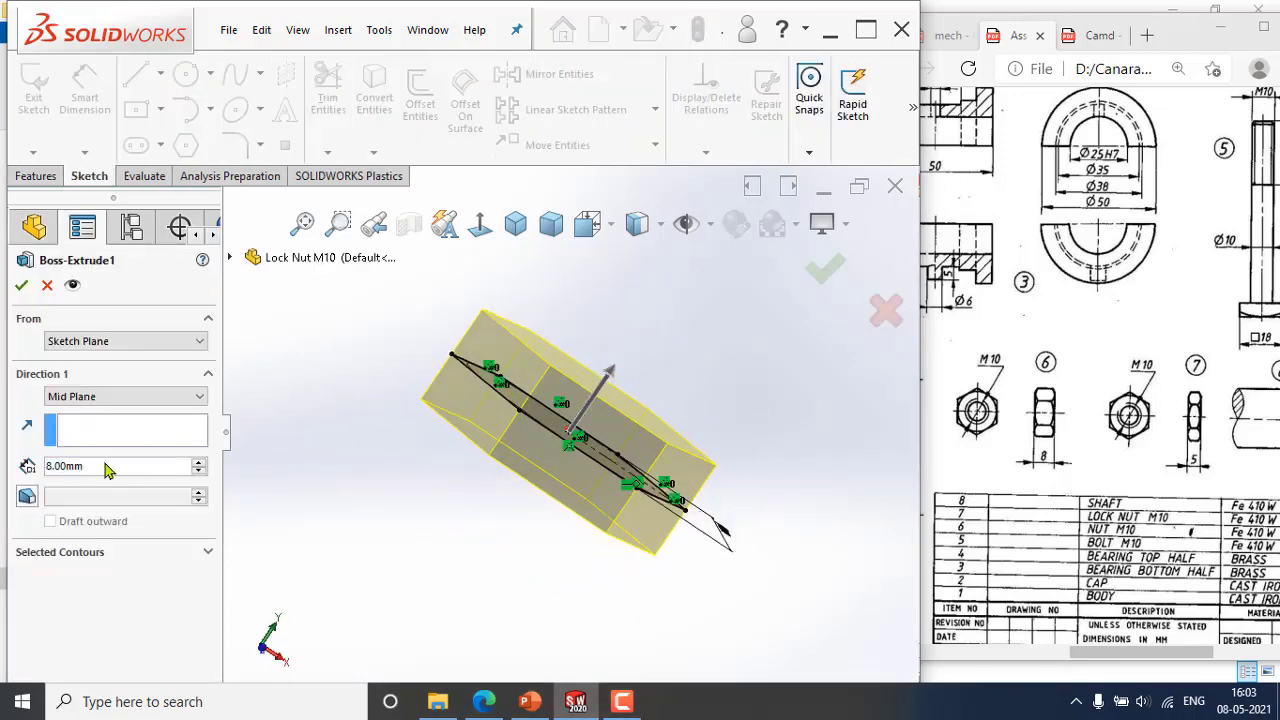
drag(108, 470, 5, 466)
text(5)
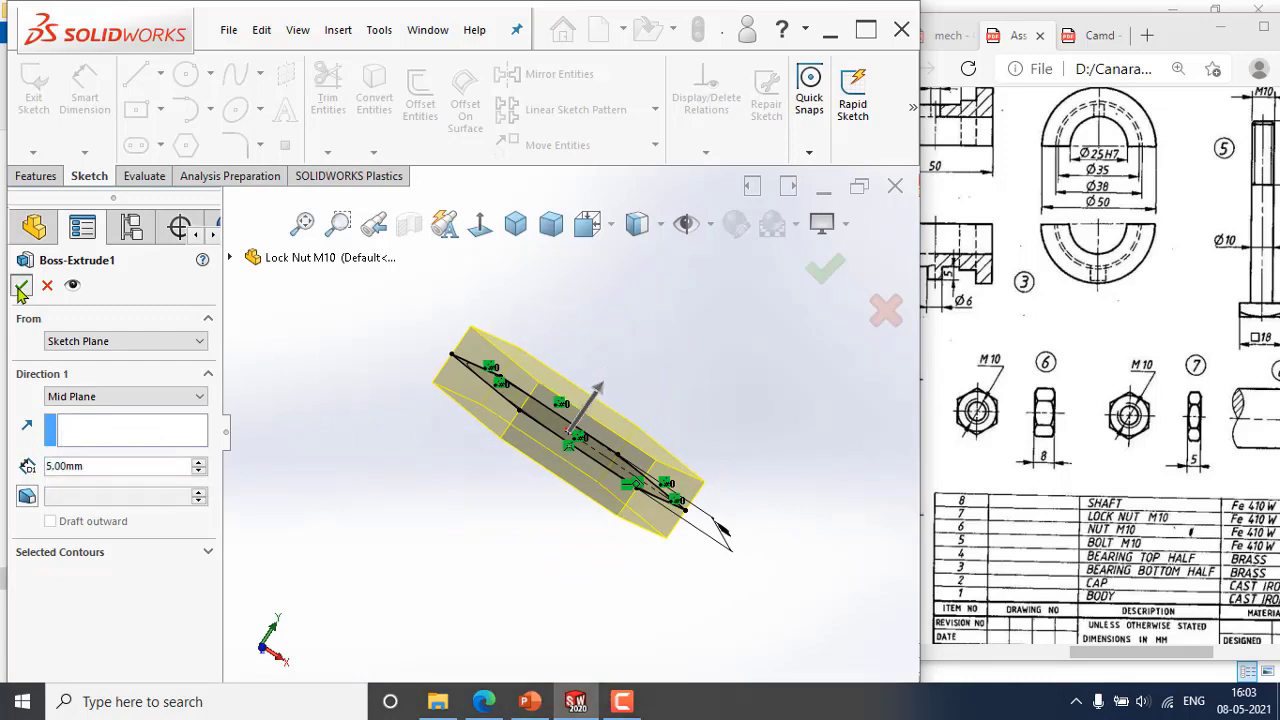
click(20, 288)
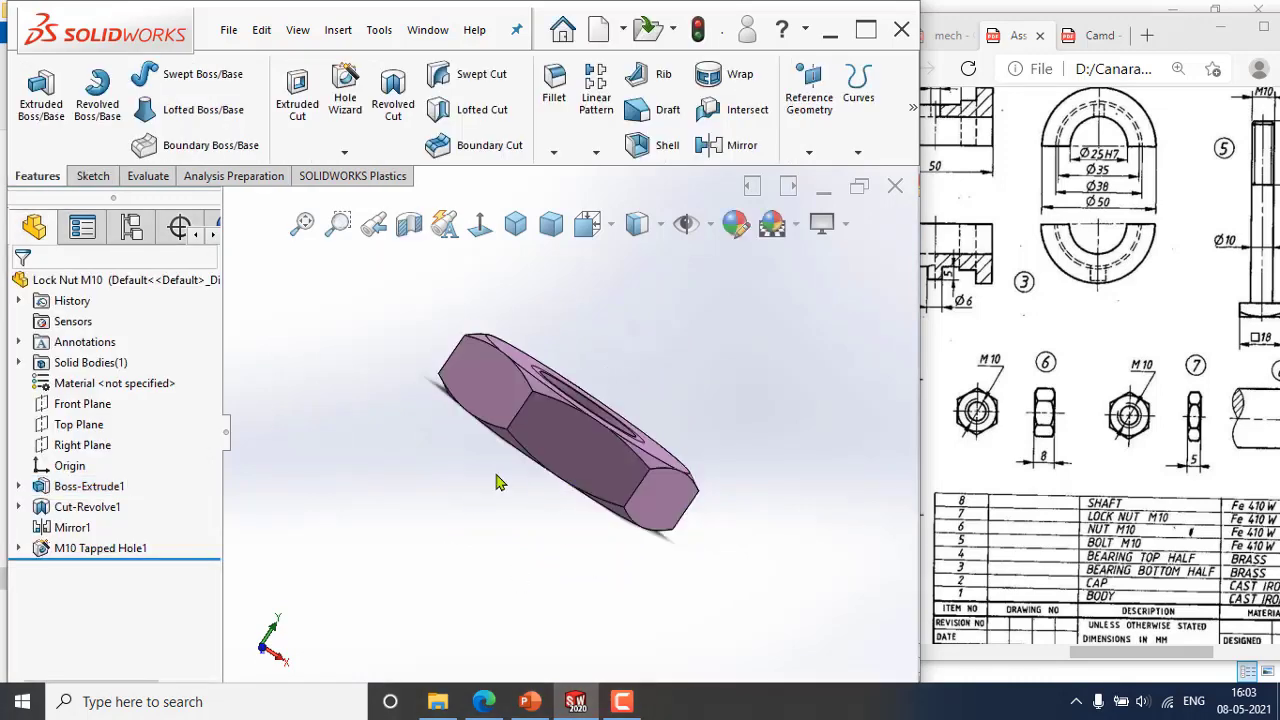
middle_drag(500, 483, 399, 436)
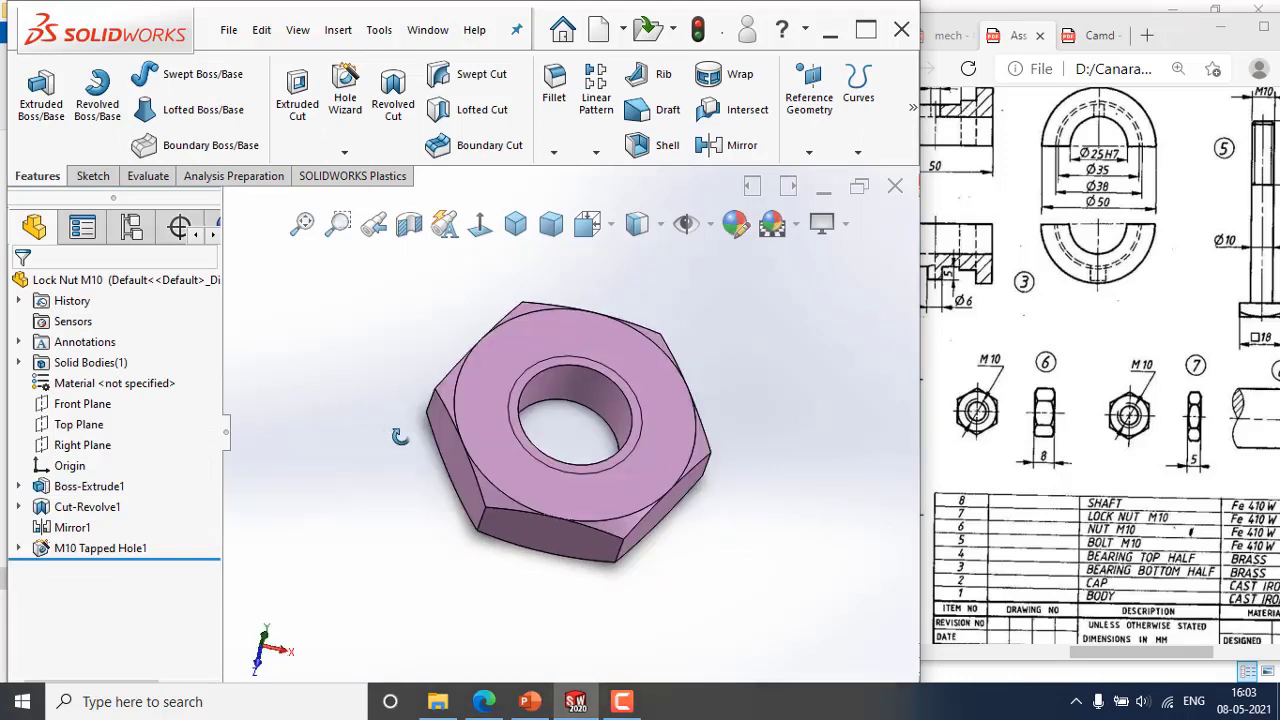
Remove the light pink appearance from the whole lock nut part.
right_click(78, 281)
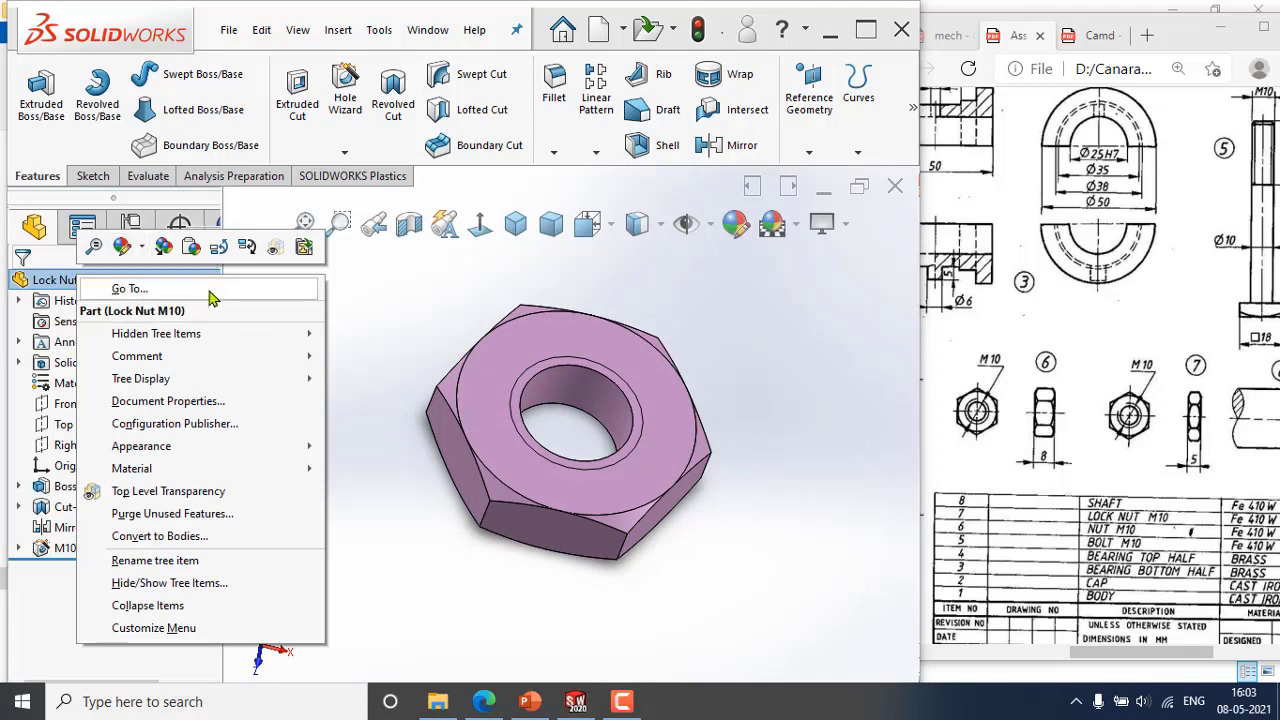
click(121, 246)
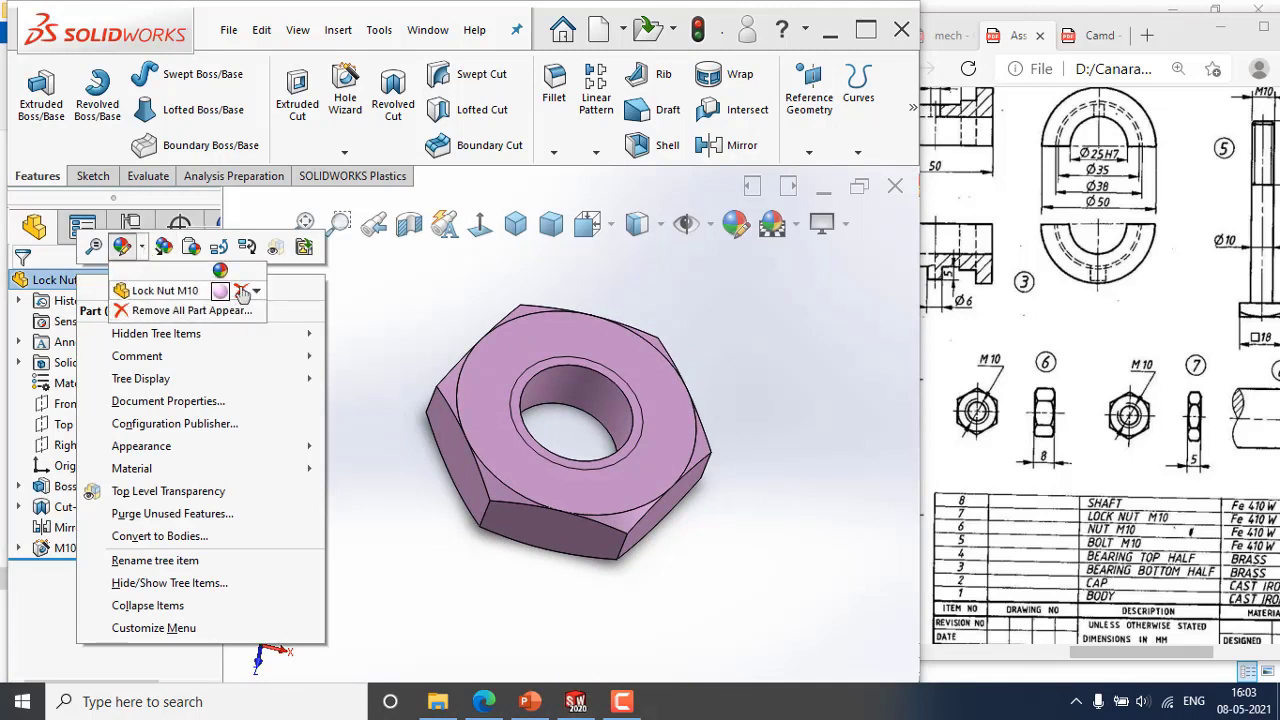
click(242, 290)
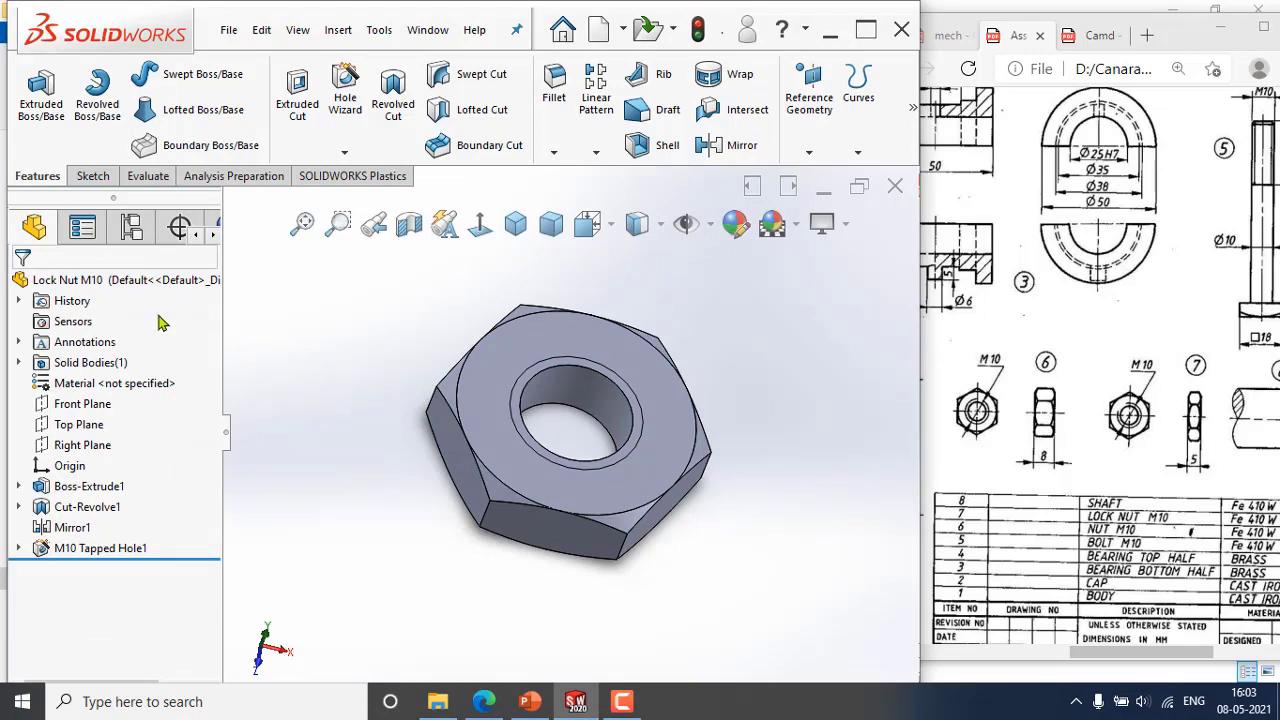
Apply a purple colour from the standard swatches, with red 192 and green 0, to the whole lock nut part.
right_click(122, 282)
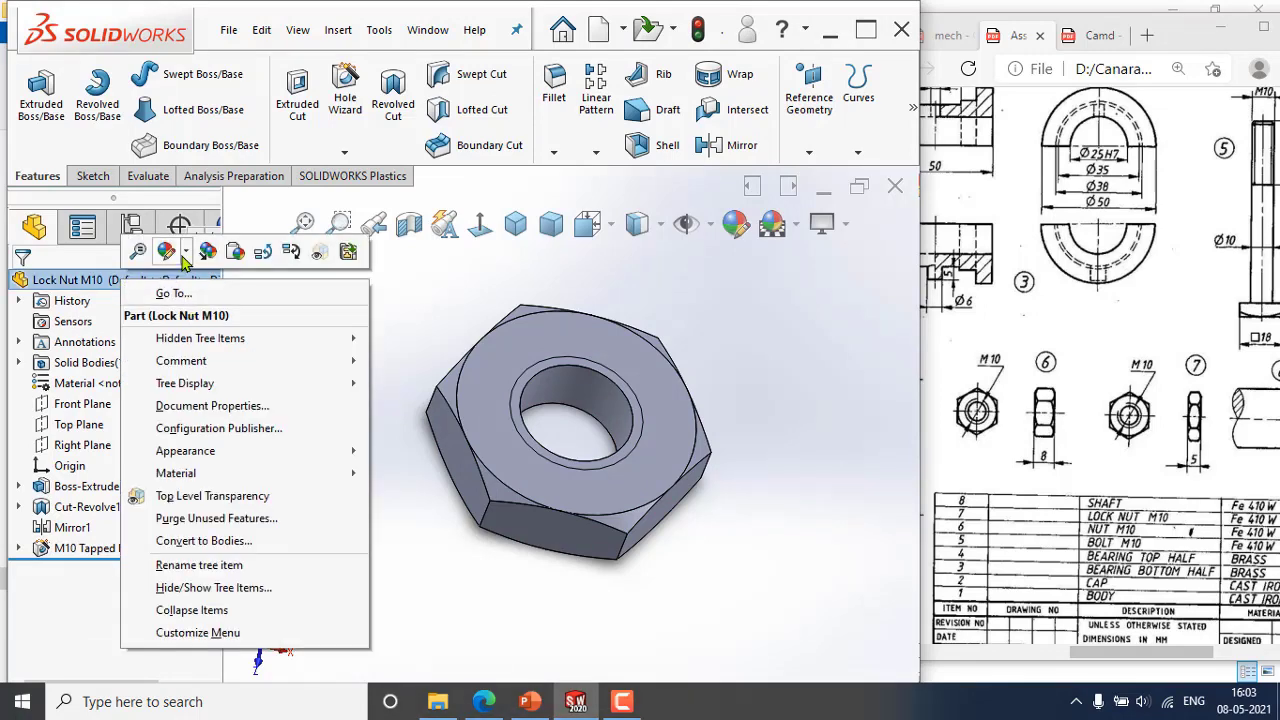
click(185, 254)
click(296, 558)
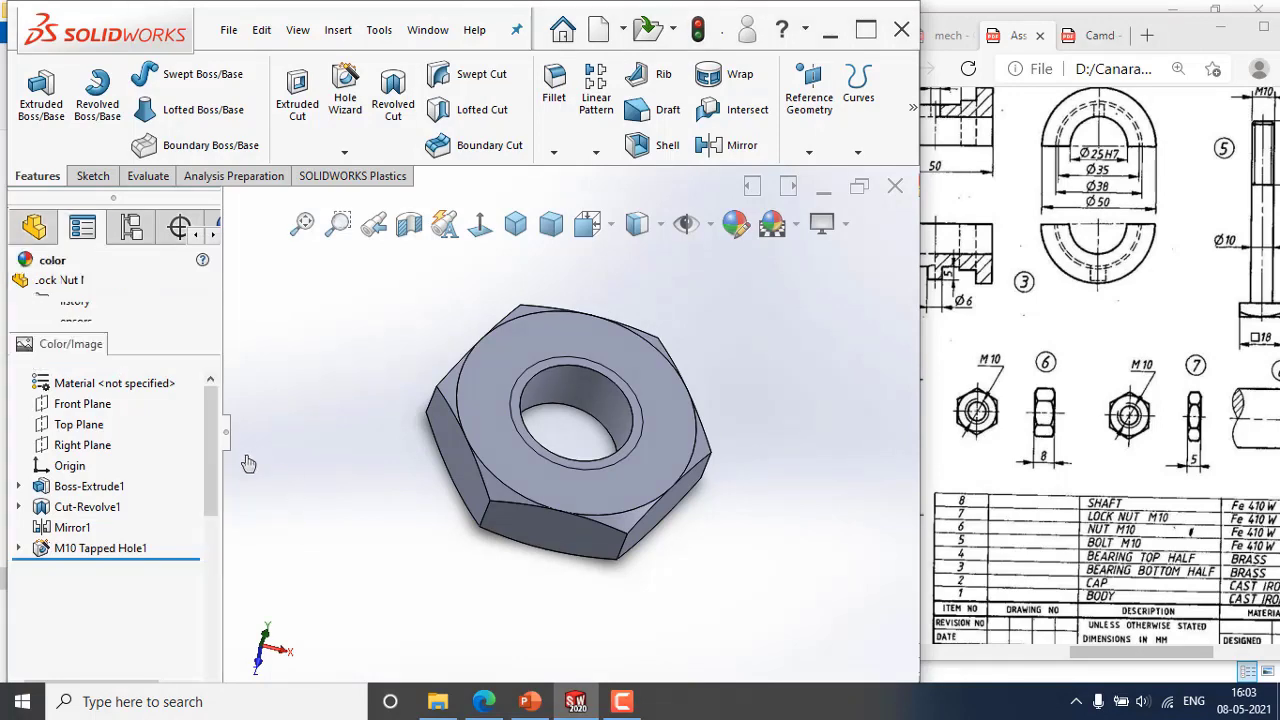
scroll(207, 425, down, 5)
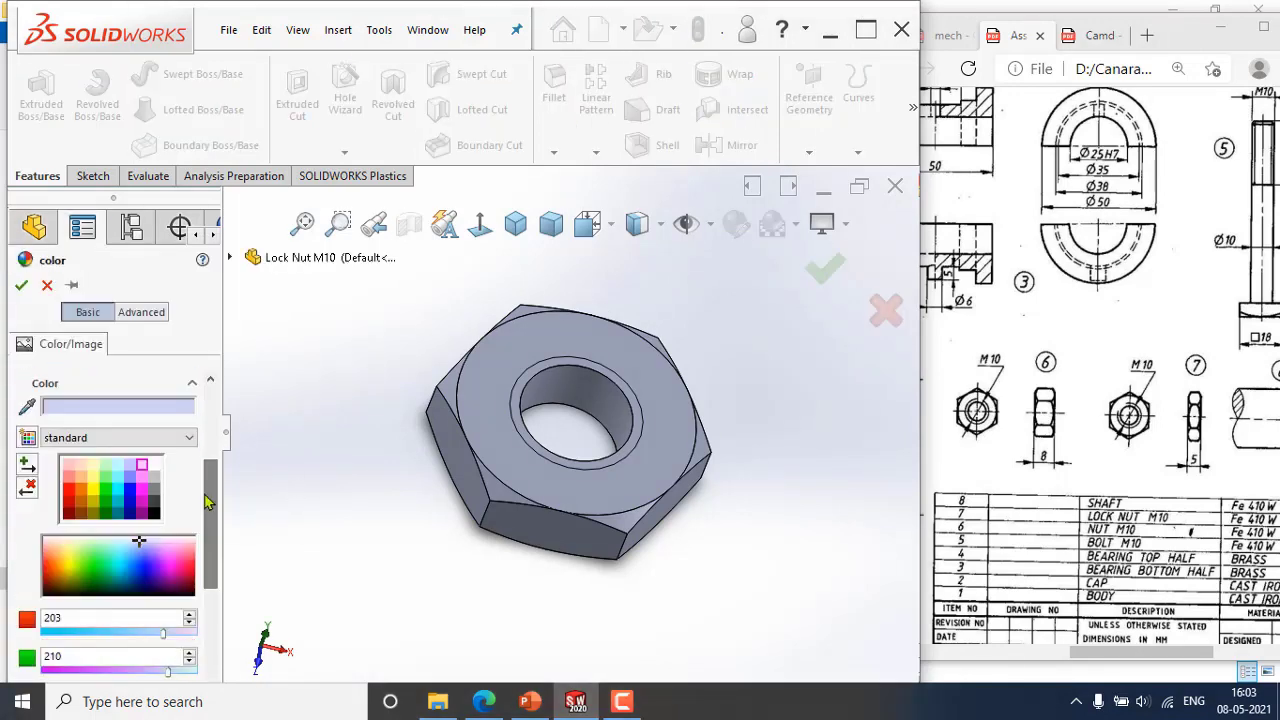
click(141, 503)
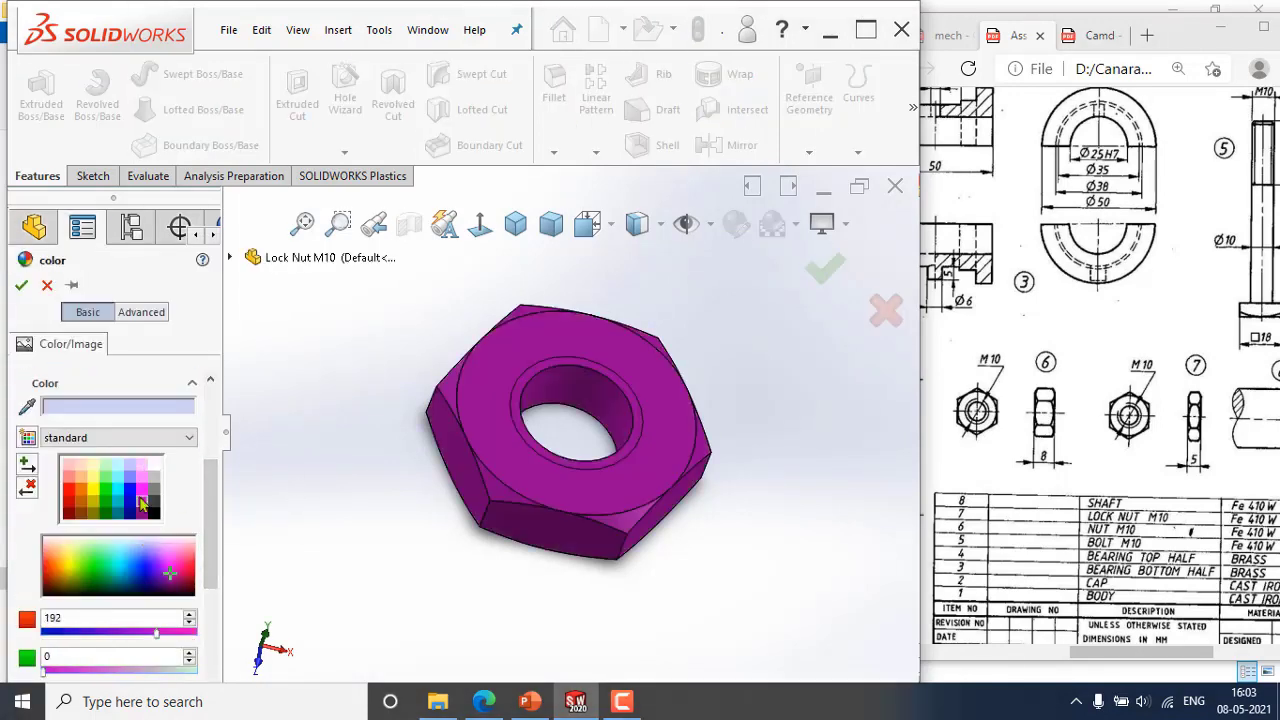
click(21, 285)
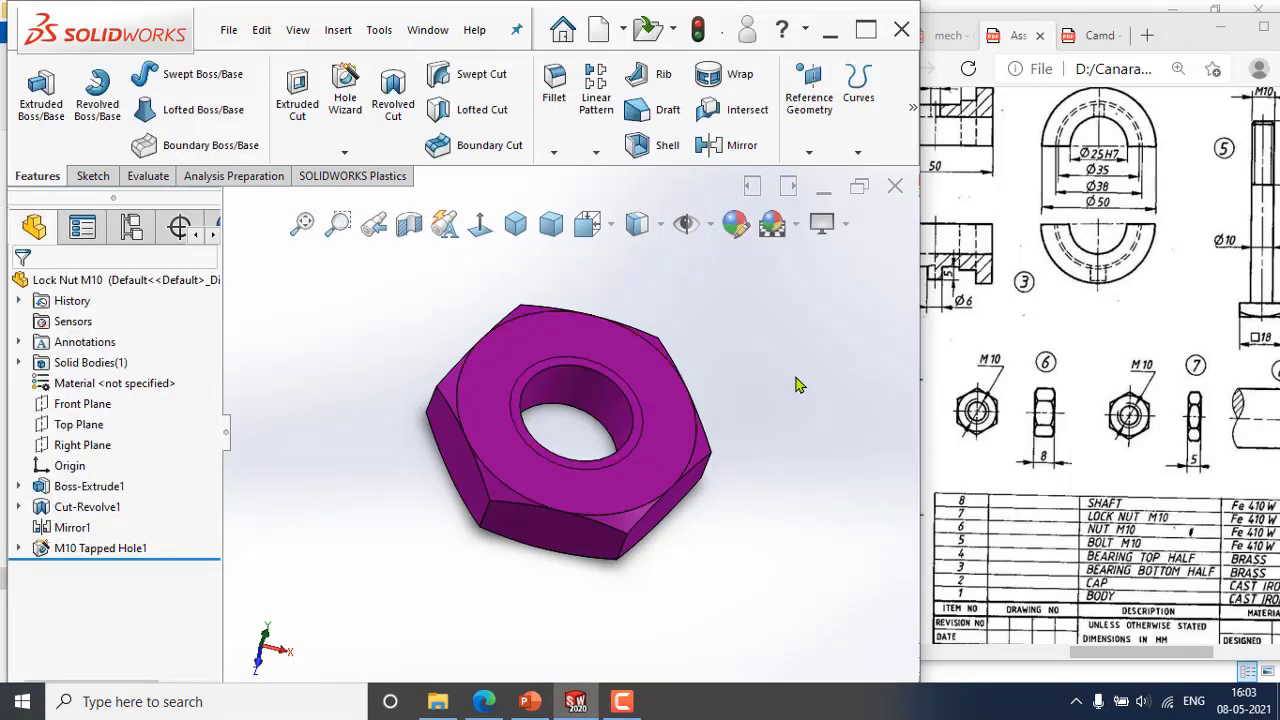
middle_drag(797, 385, 697, 475)
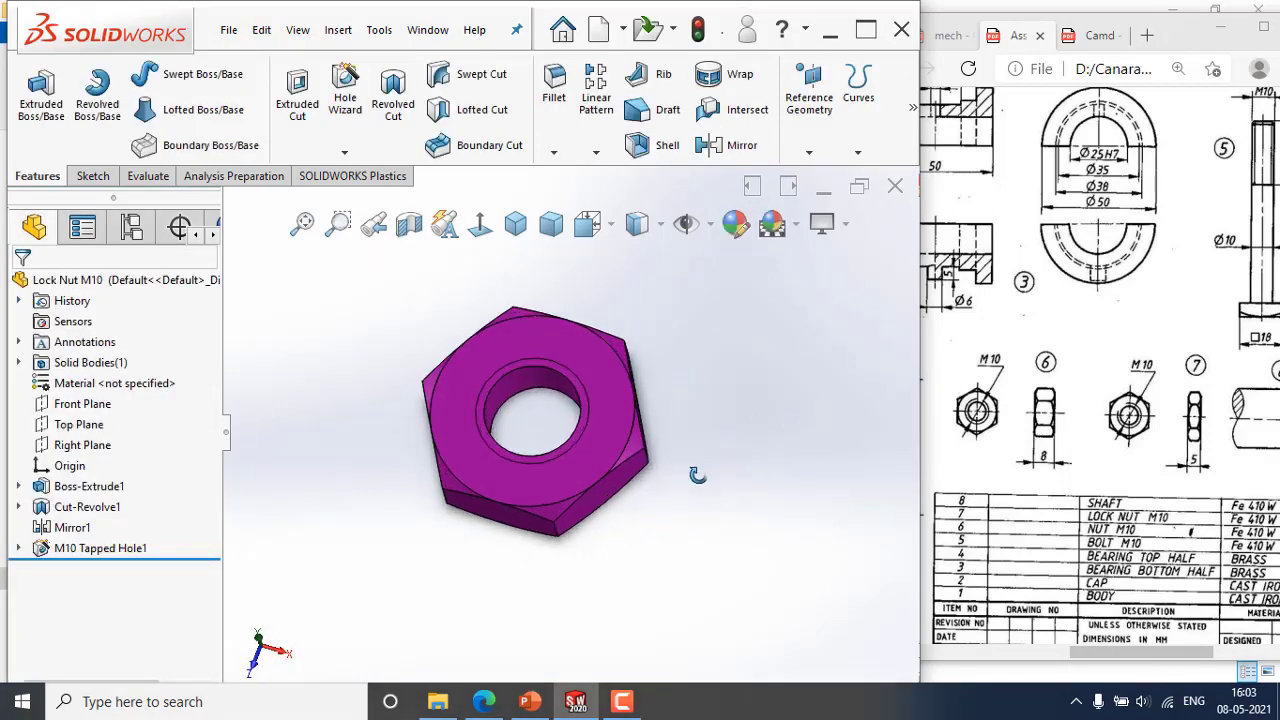
Save the recoloured lock nut part and keep it open.
click(238, 32)
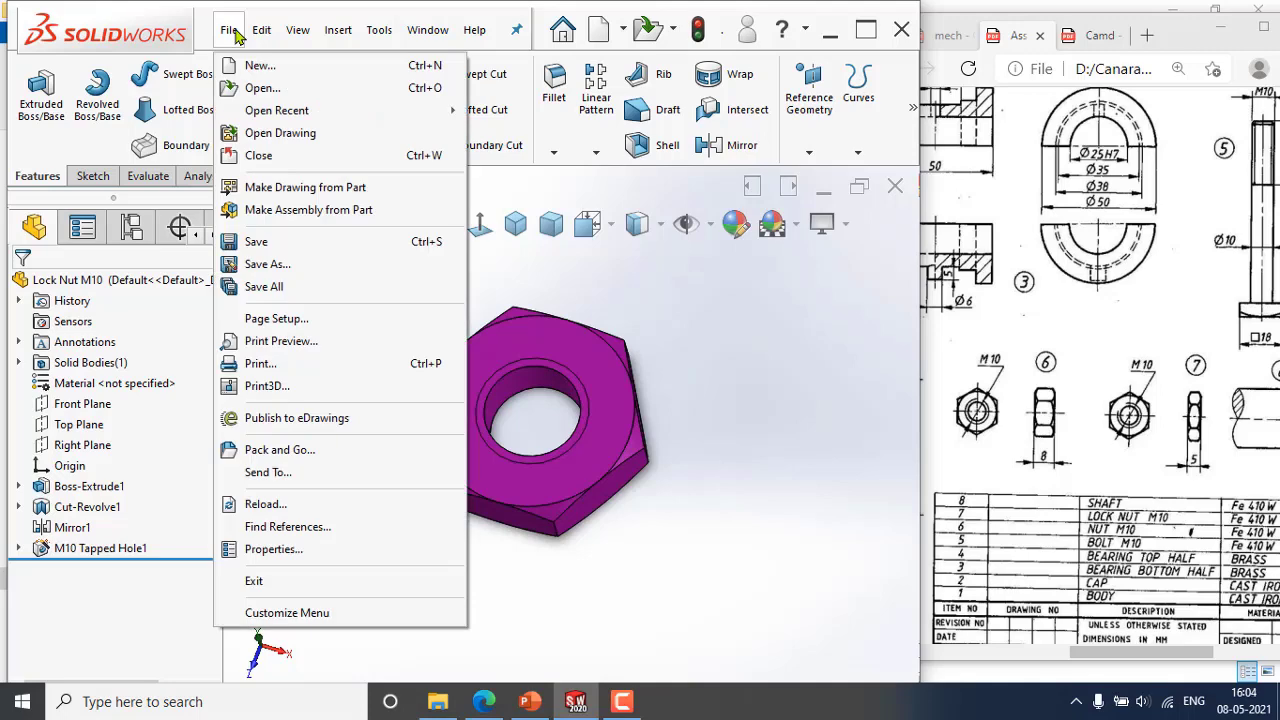
click(254, 244)
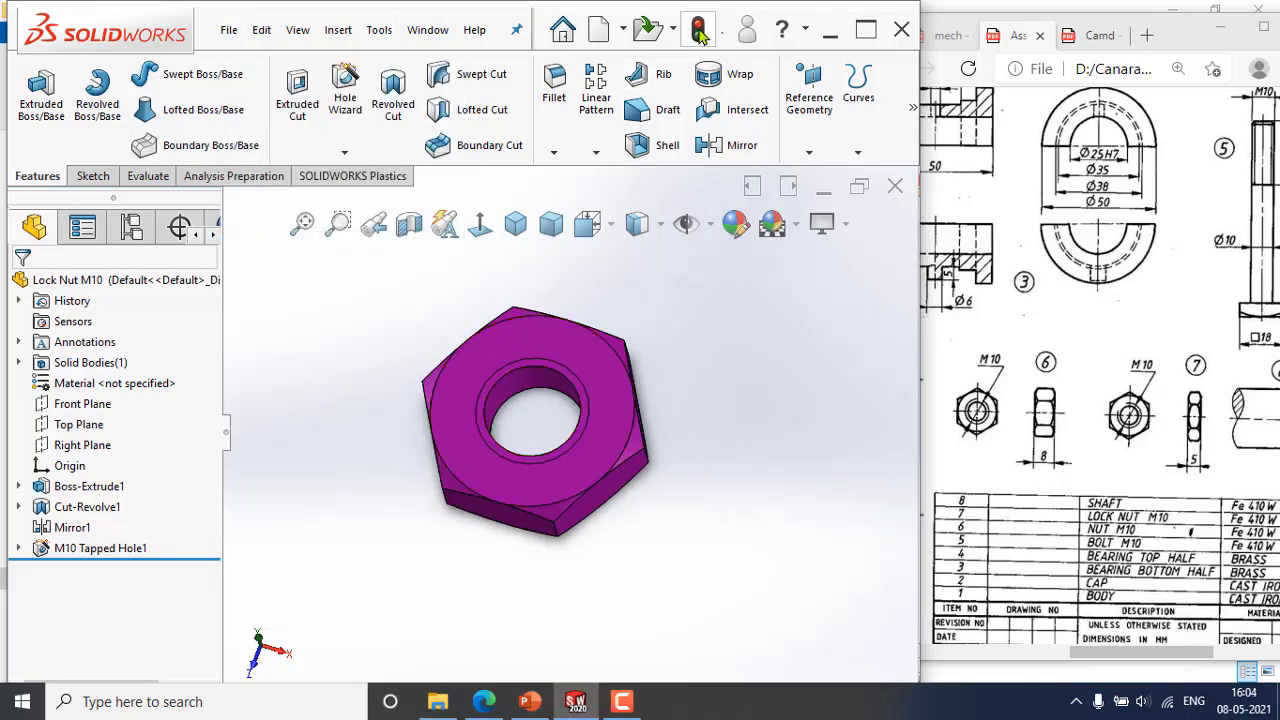
click(894, 188)
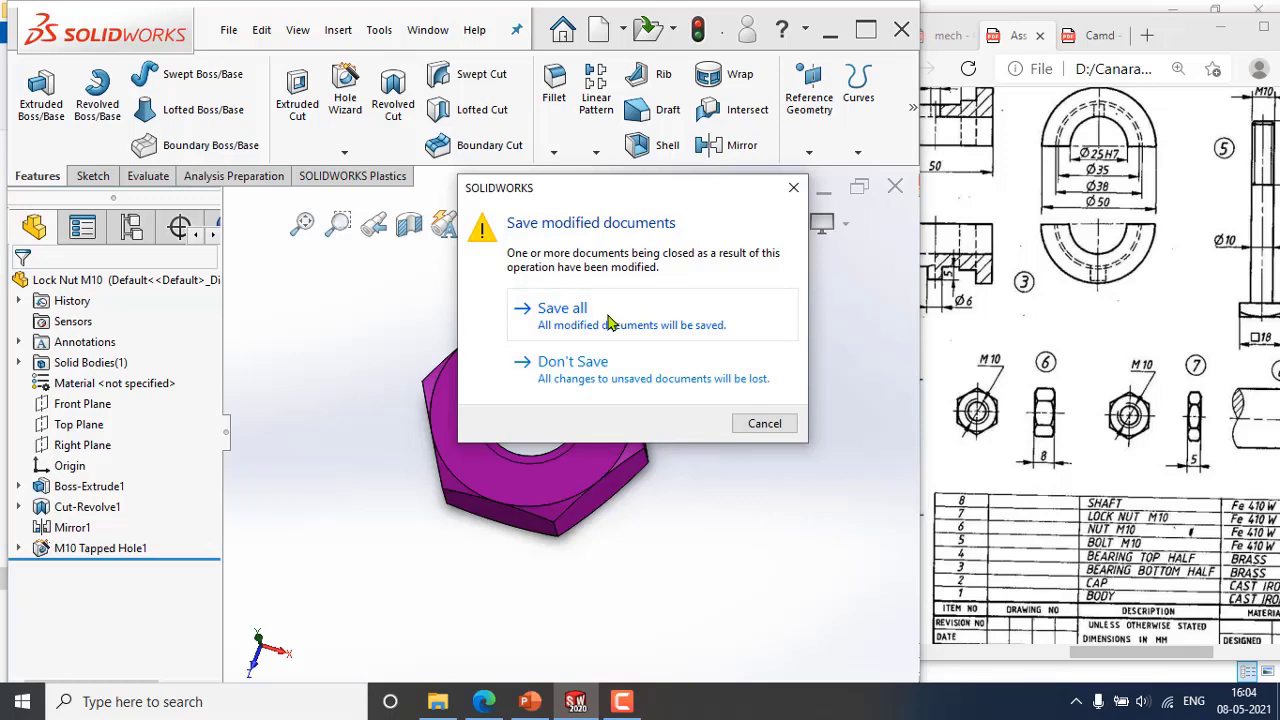
click(762, 423)
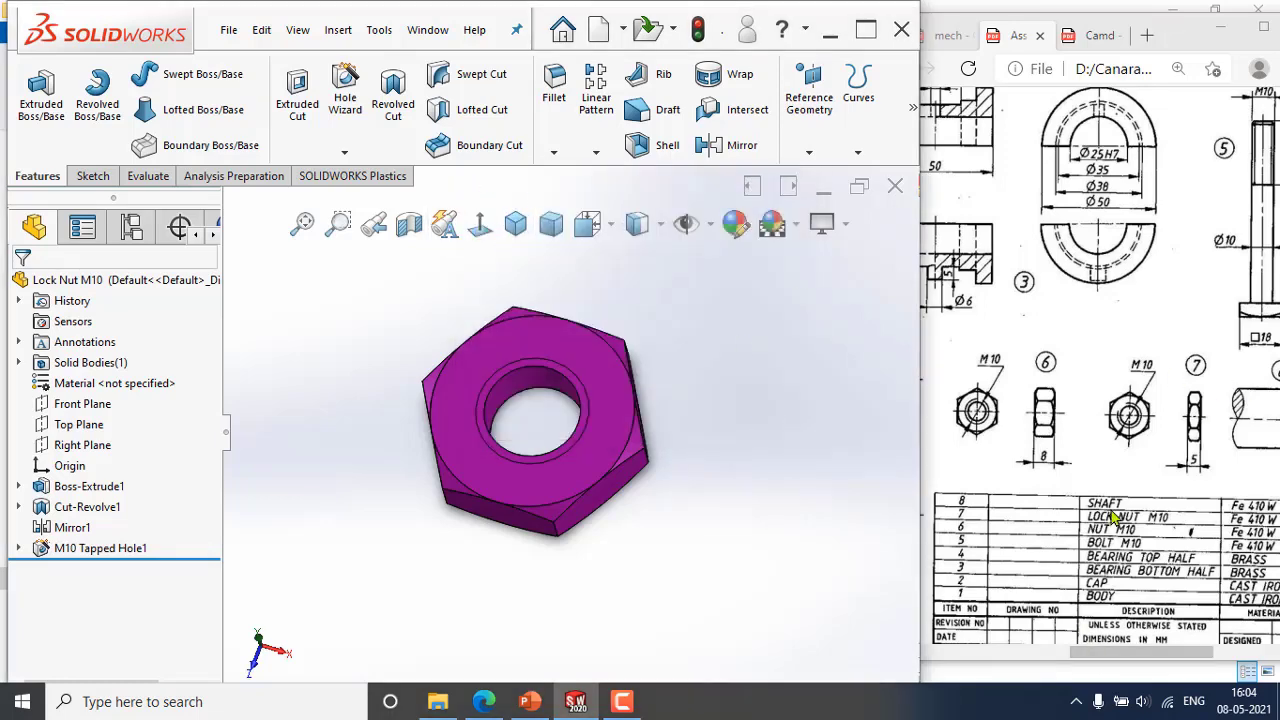
Create a new part document for the shaft.
click(229, 30)
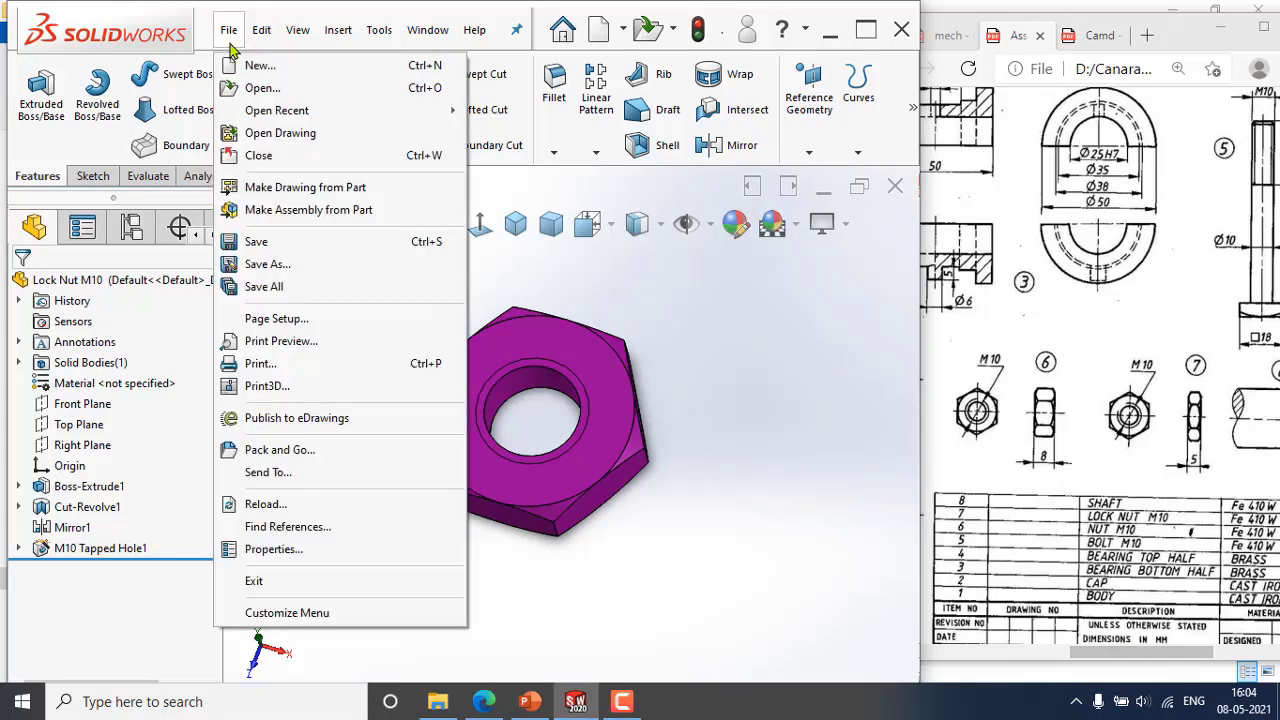
click(242, 66)
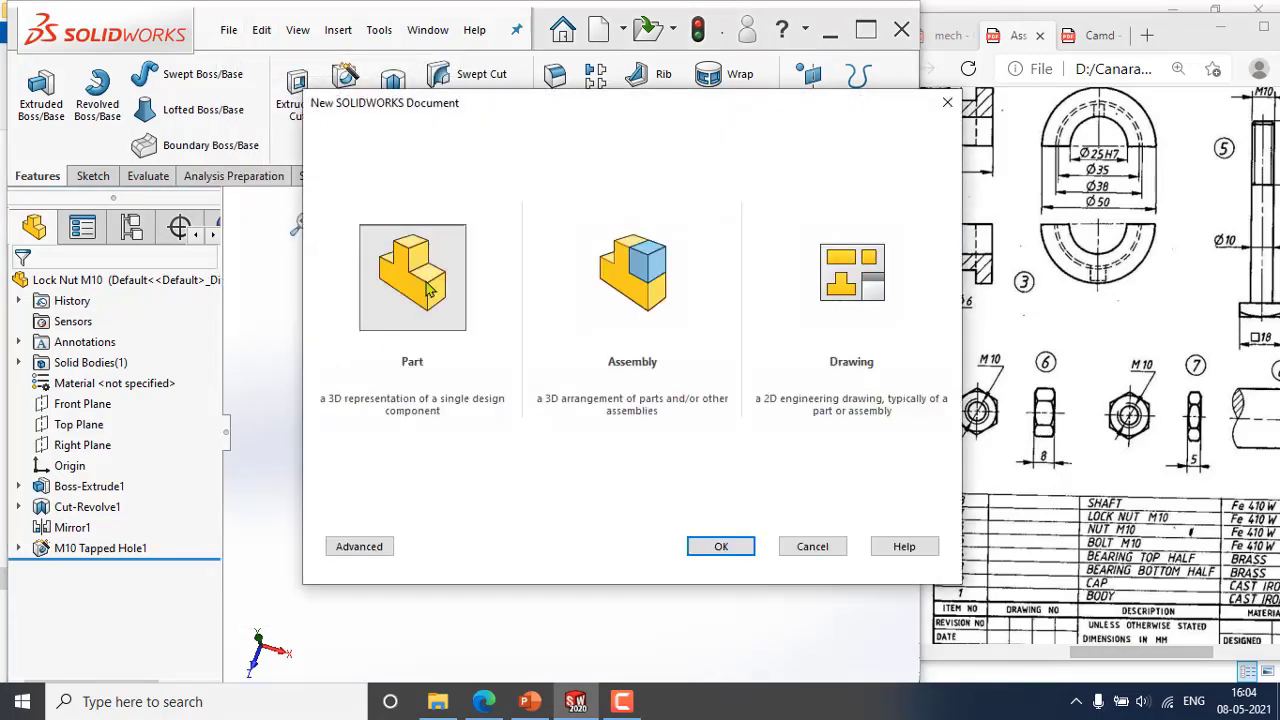
click(720, 548)
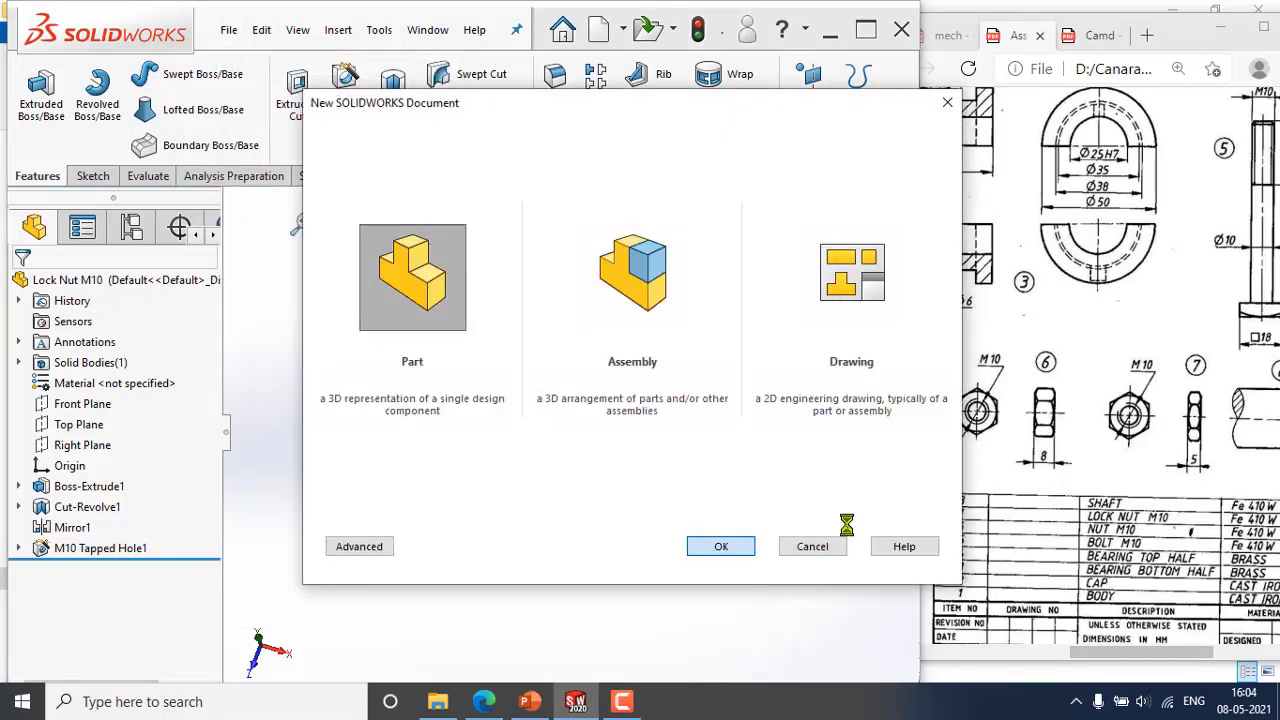
Examine the shaft, body, cap and bearing views in the Plummer Block drawing for the dimensions that govern the shaft.
drag(1126, 656, 1165, 656)
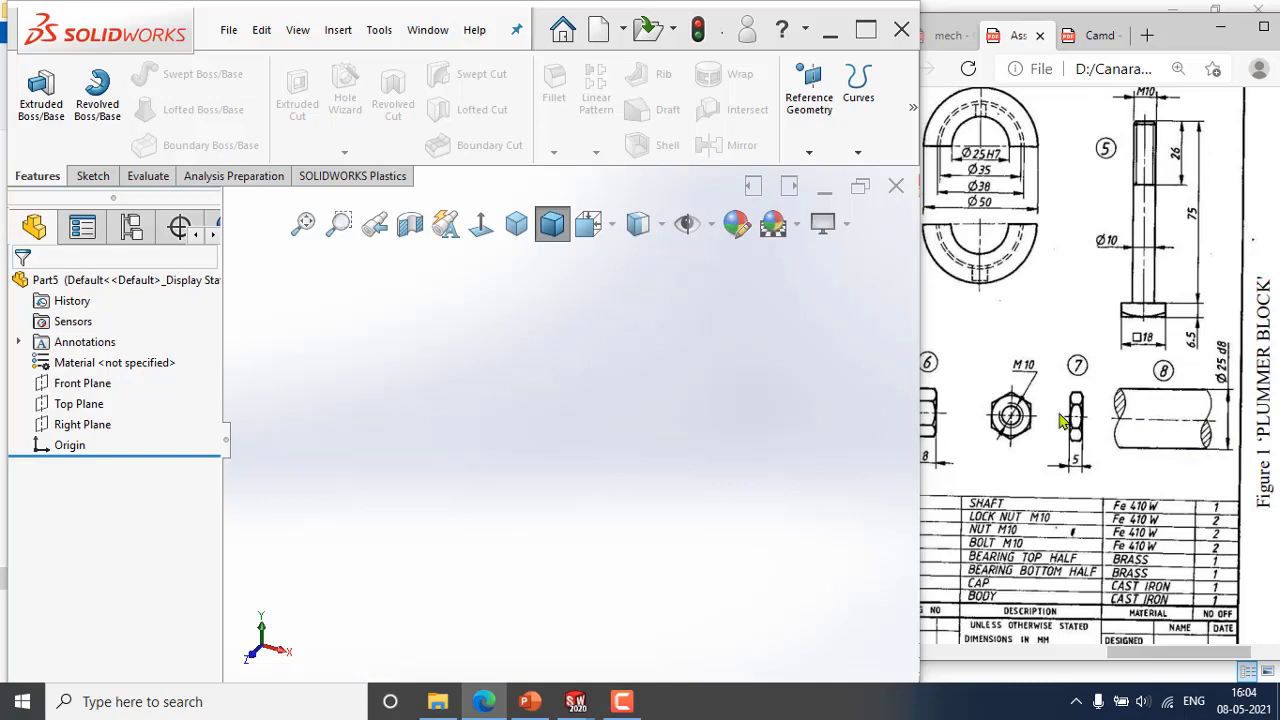
drag(1175, 655, 1037, 655)
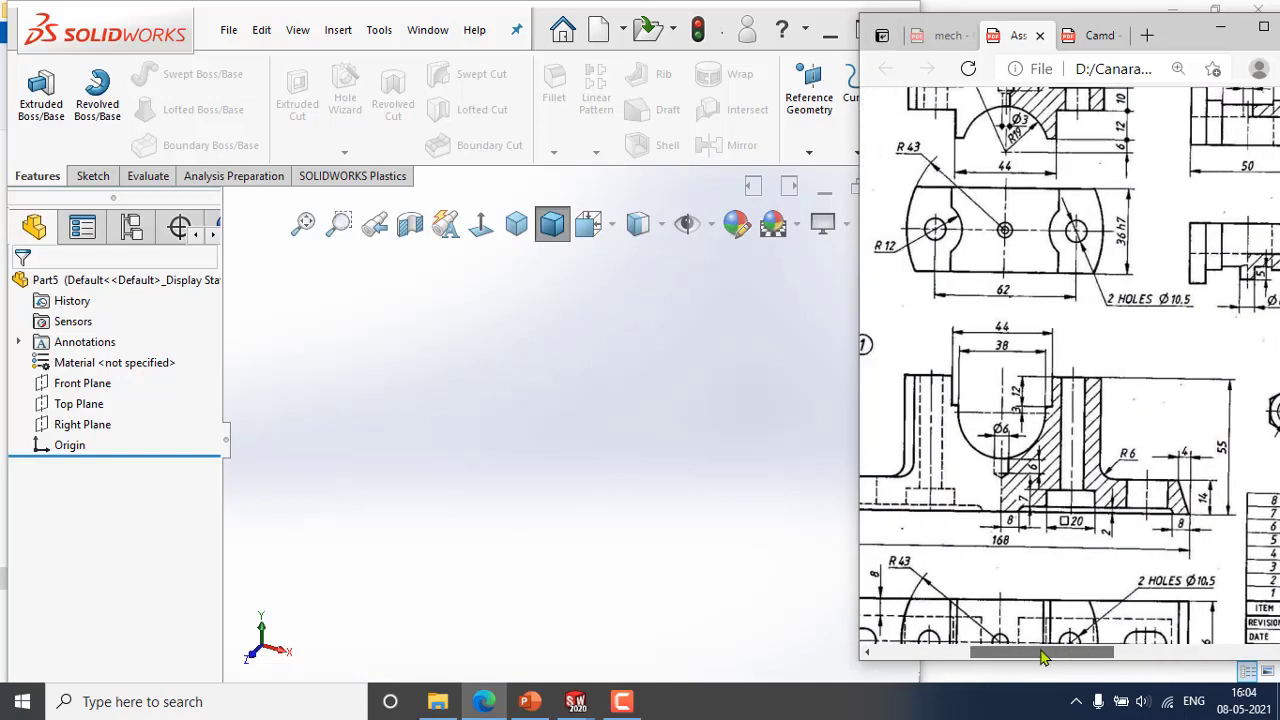
scroll(1005, 493, up, 1)
scroll(1005, 493, up, 1)
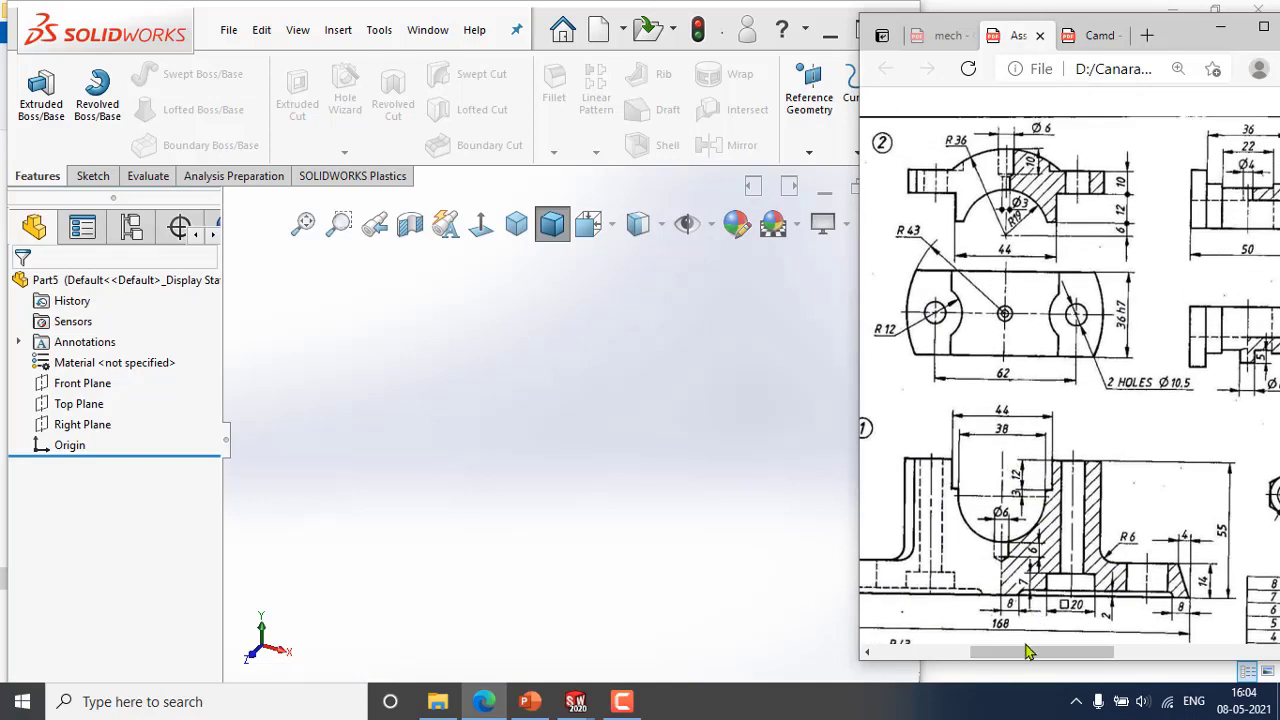
mouse_move(1030, 652)
mouse_down()
mouse_move(1042, 652)
mouse_move(1083, 540)
mouse_up()
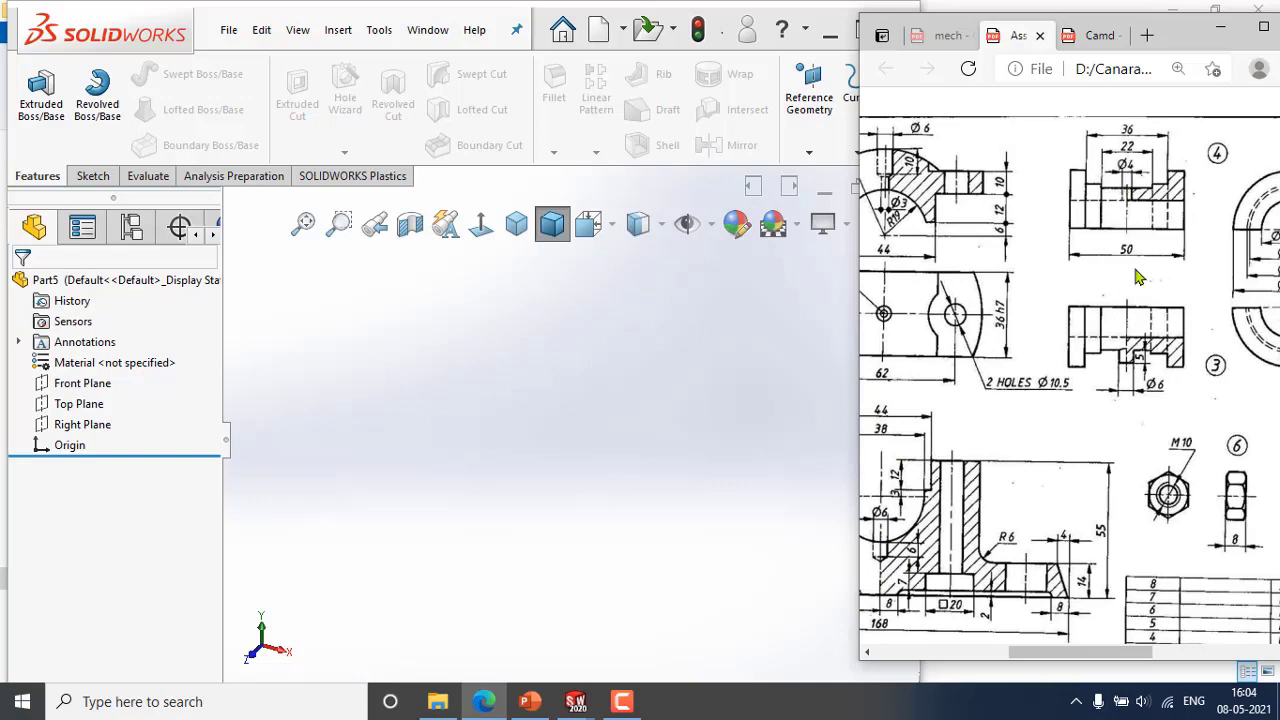
drag(1086, 653, 1131, 658)
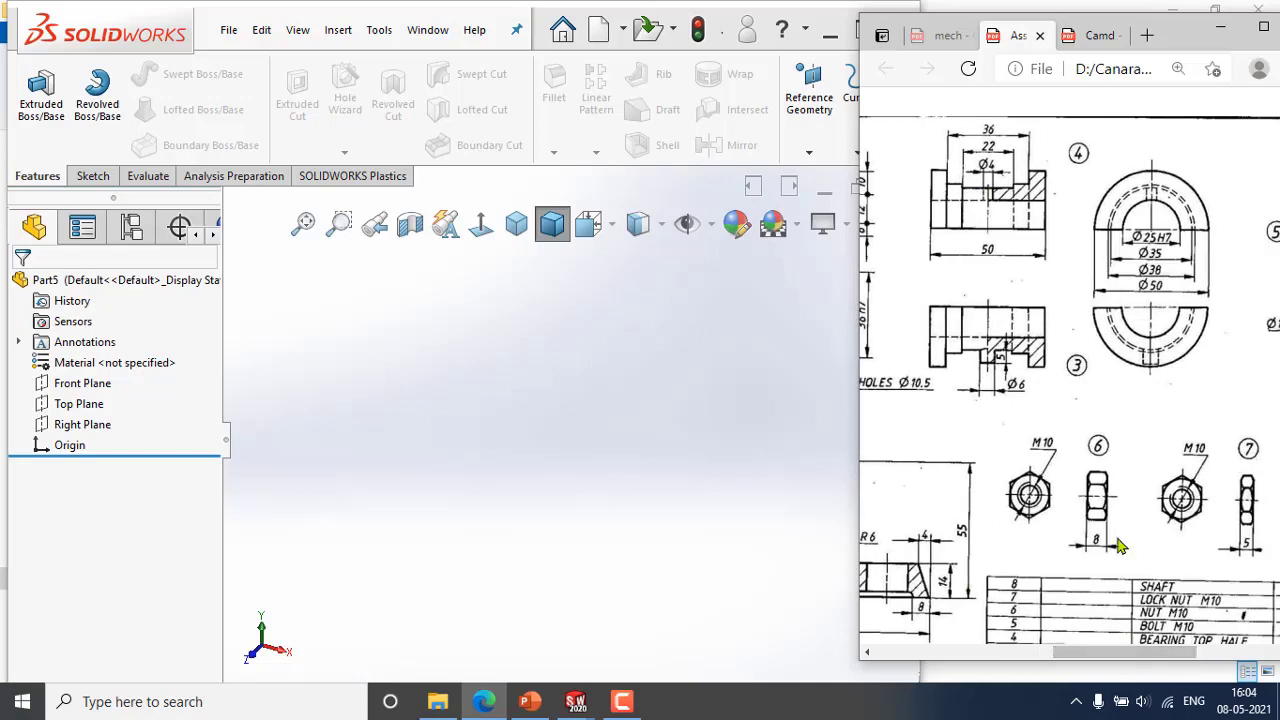
scroll(1120, 546, down, 1)
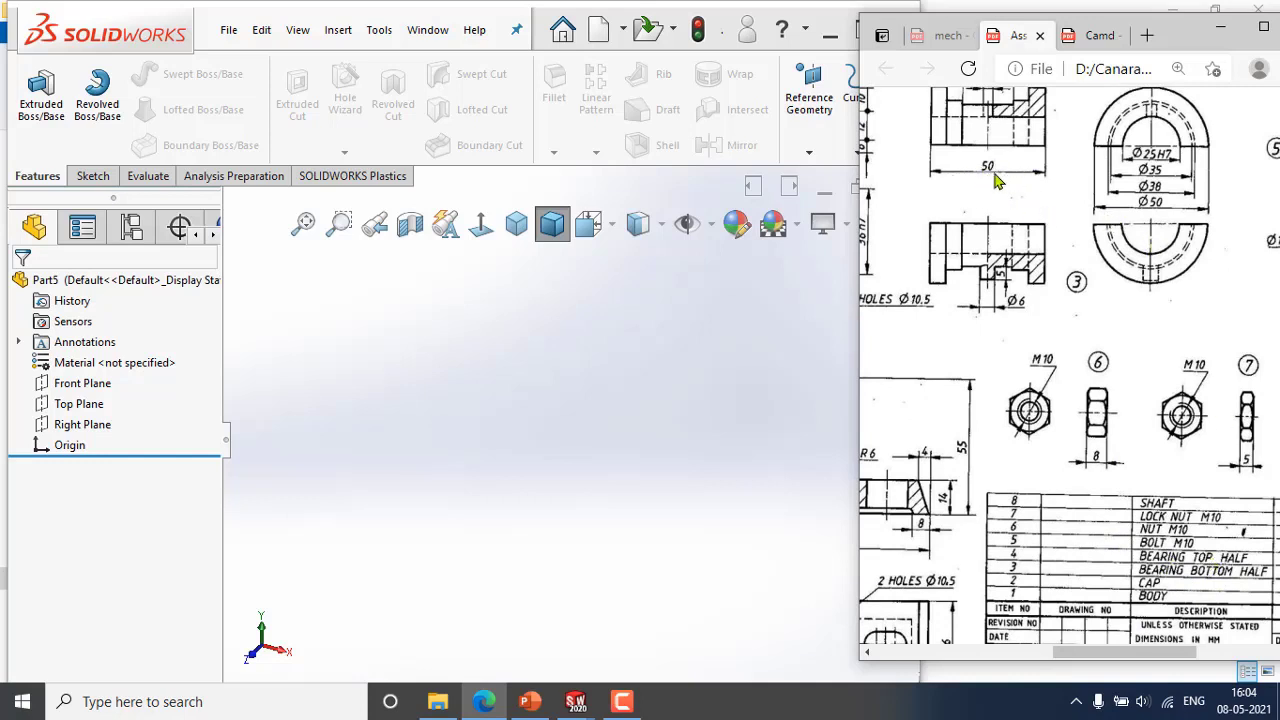
scroll(995, 180, up, 1)
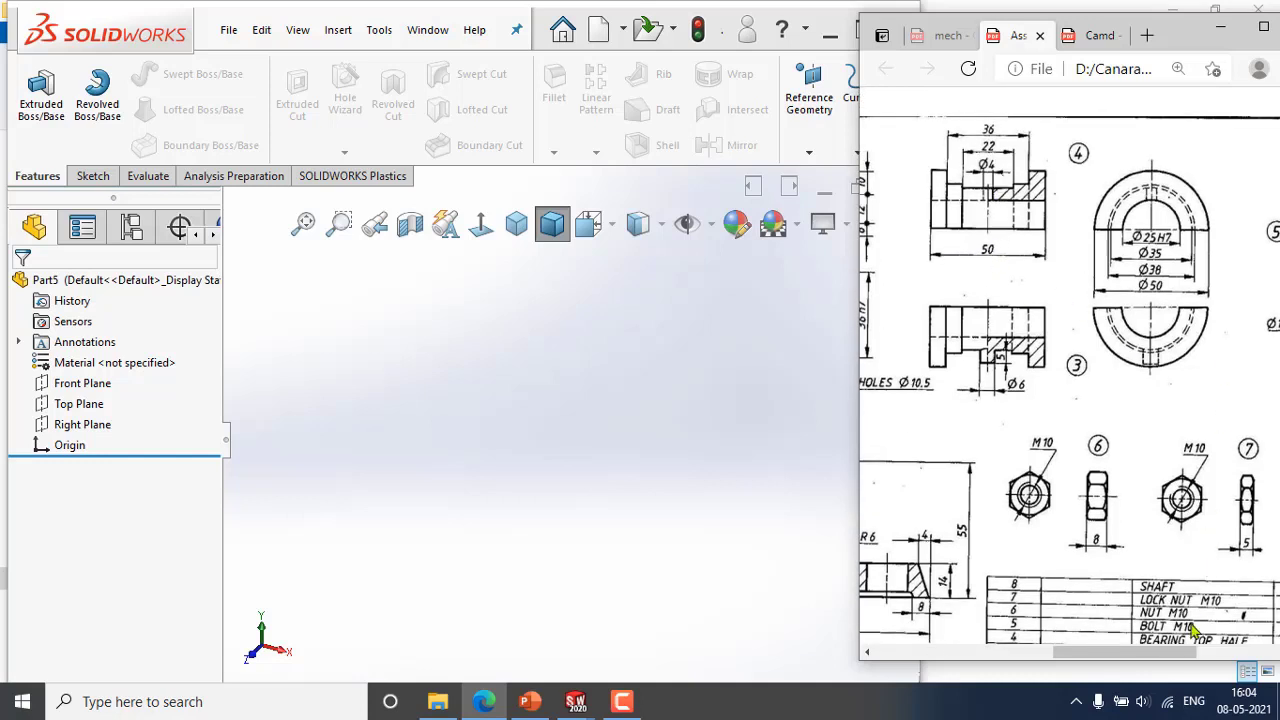
mouse_move(1163, 651)
mouse_down()
mouse_move(1187, 651)
mouse_move(1172, 651)
mouse_up()
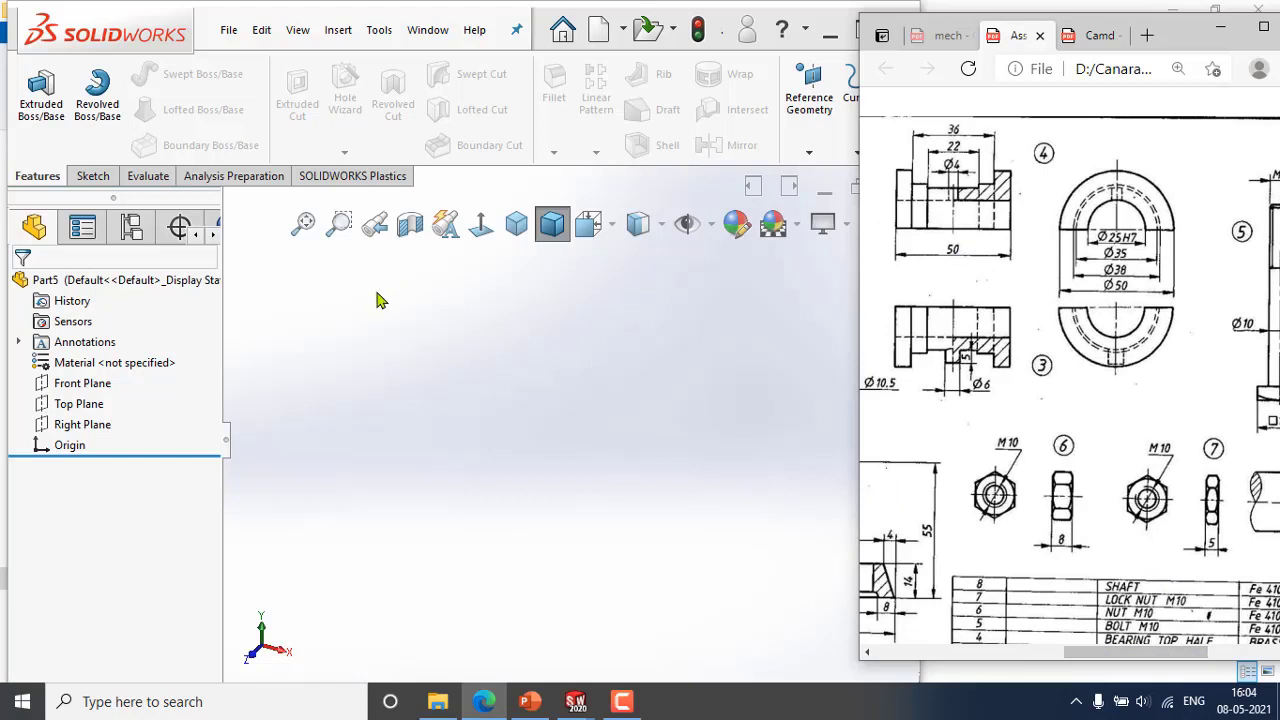
Start a boss extrusion on the Front Plane and sketch a circle about 60 mm in diameter centred on the origin.
click(82, 385)
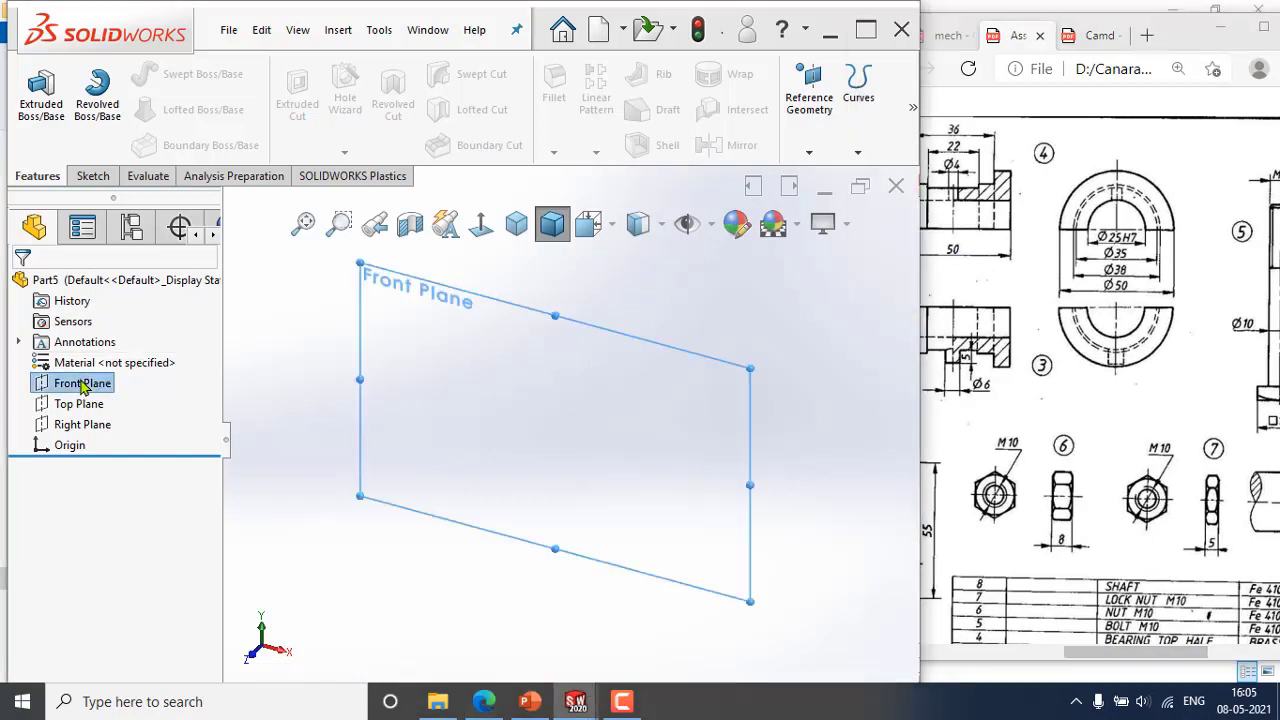
click(45, 95)
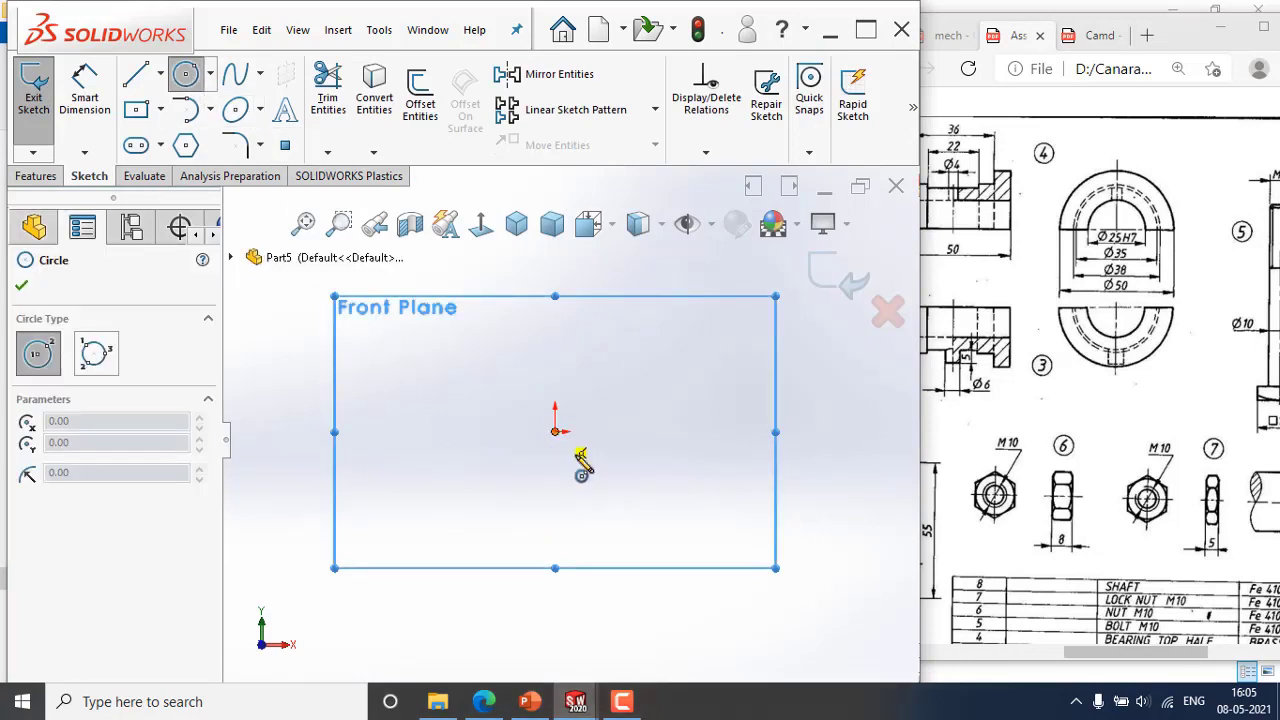
click(555, 432)
click(606, 486)
Dimension the circle's diameter and set it to 25 mm.
click(86, 88)
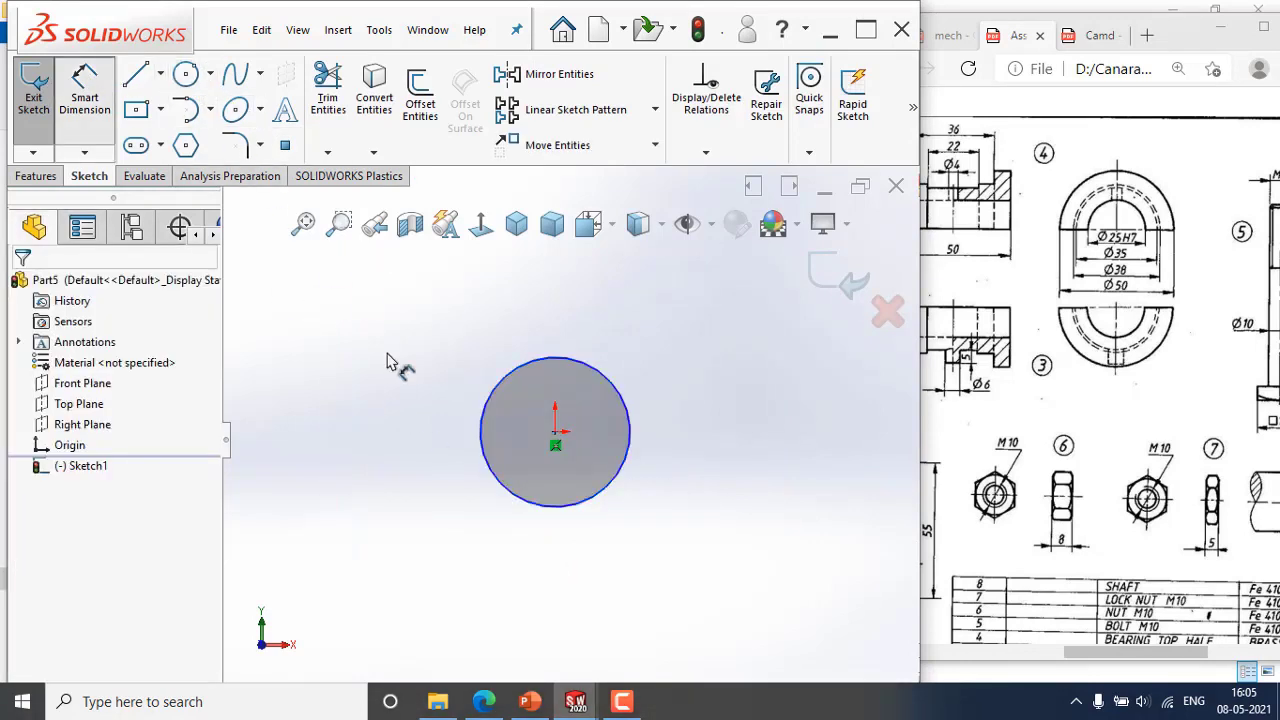
click(625, 462)
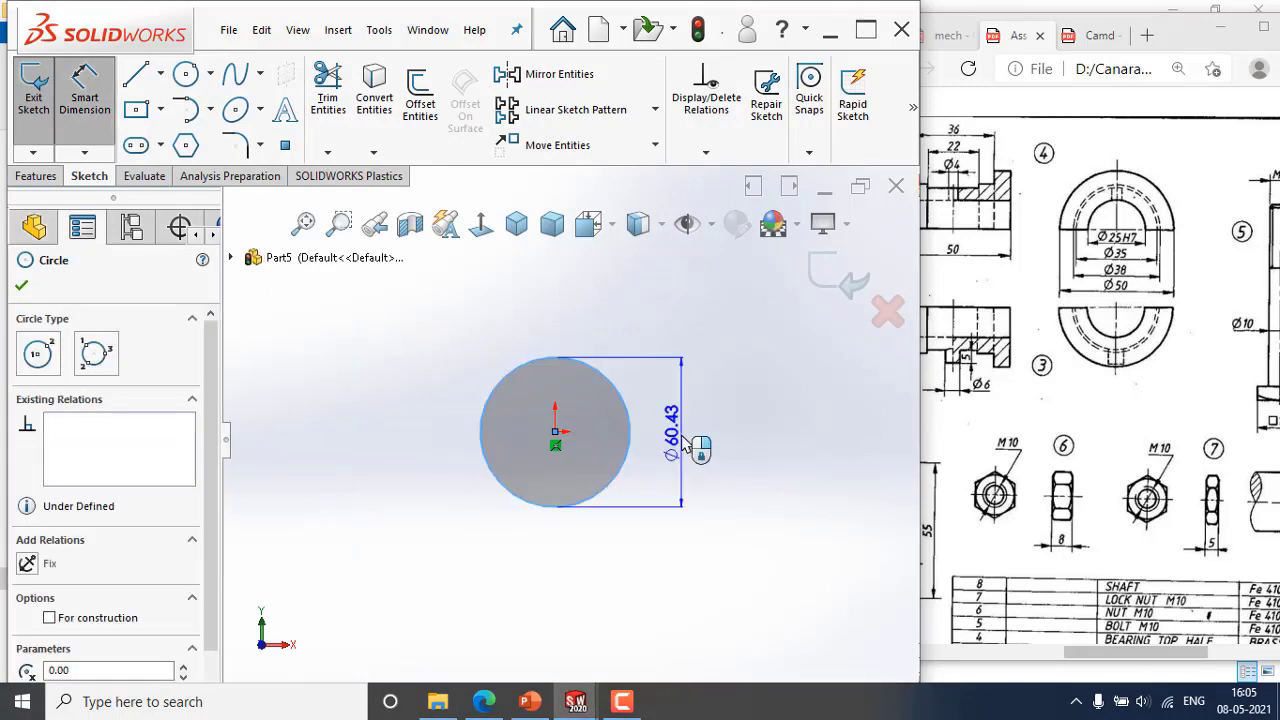
click(683, 447)
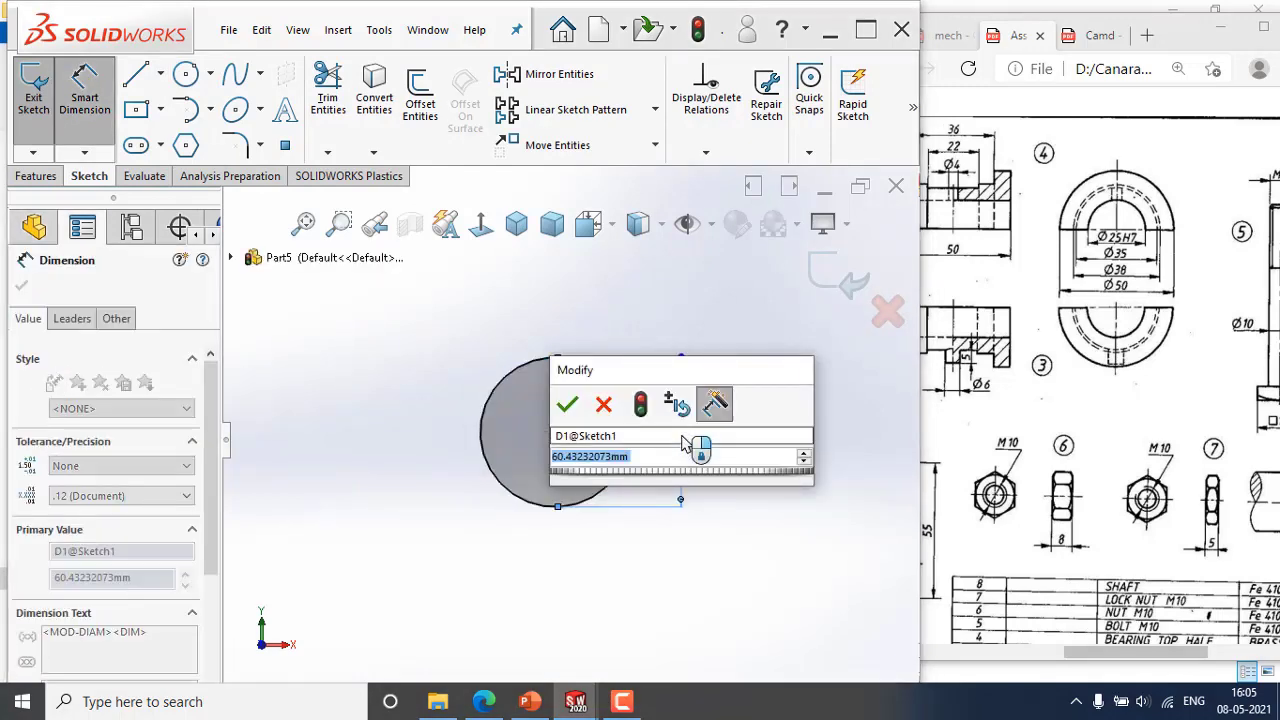
text(25)
key(Return)
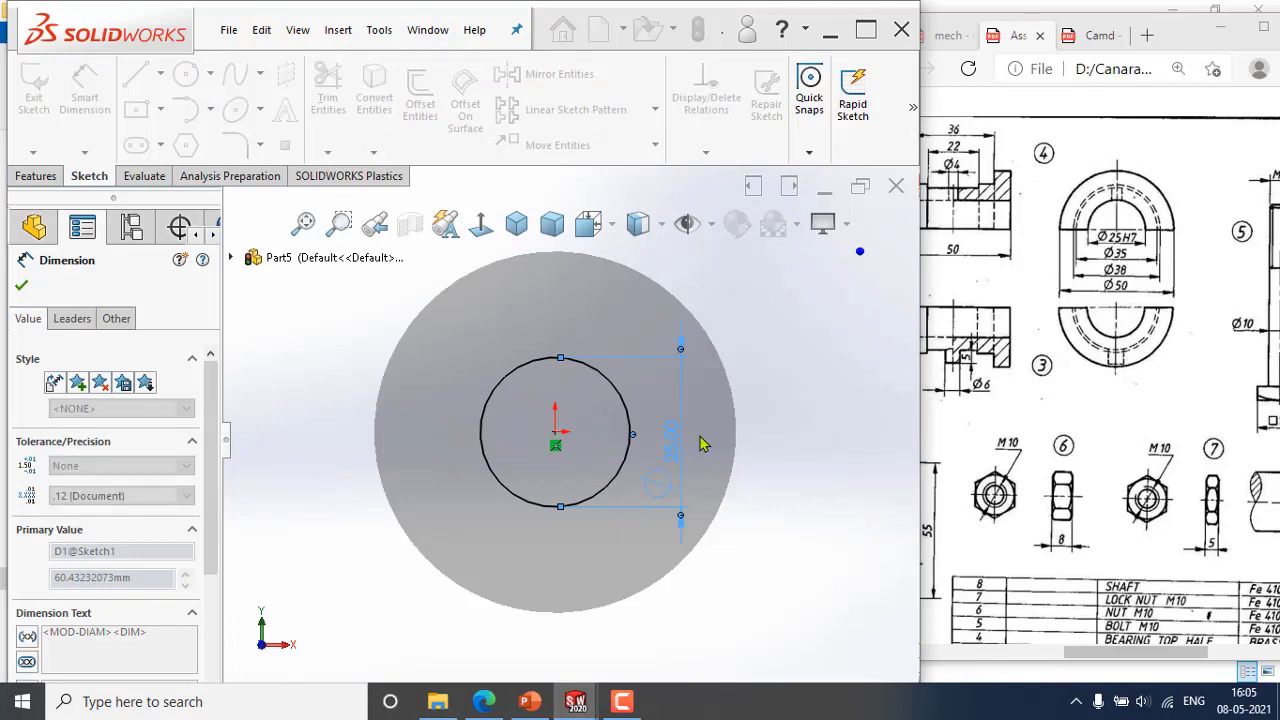
Check the shaft view in the drawing and extrude the circle 70 mm with the Mid Plane end condition.
drag(1095, 652, 1145, 653)
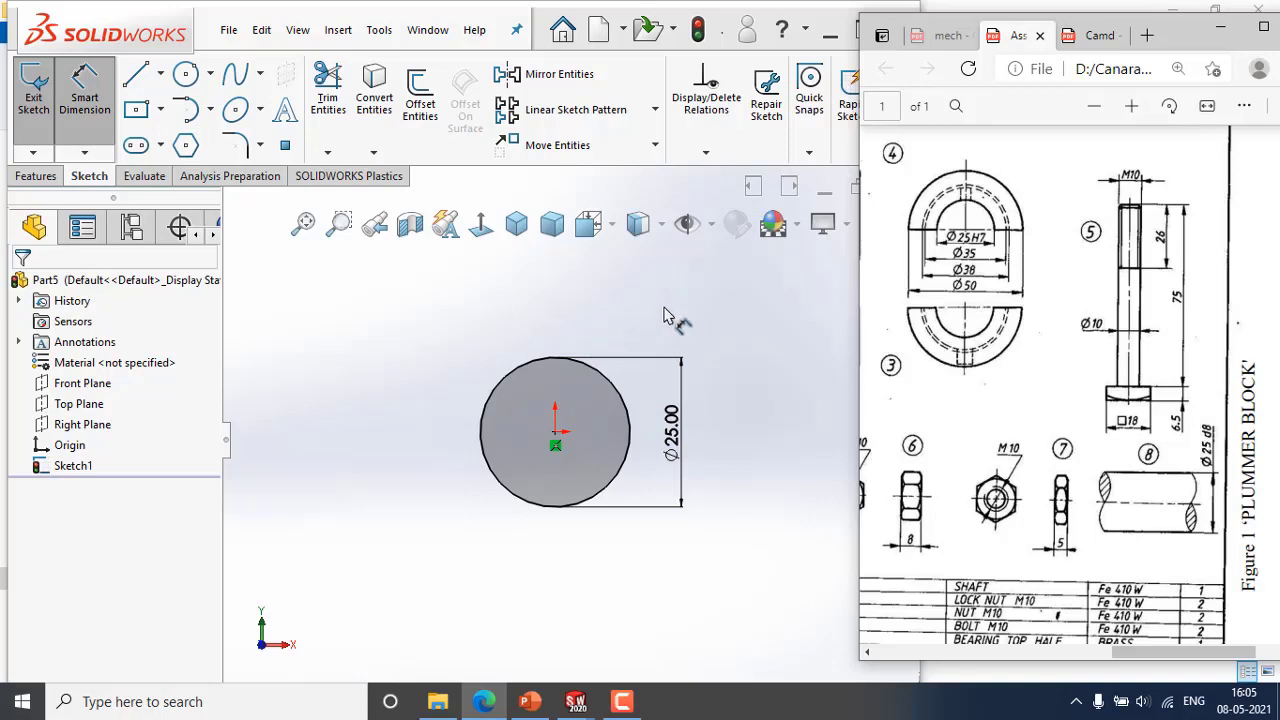
scroll(662, 315, up, 1)
click(694, 314)
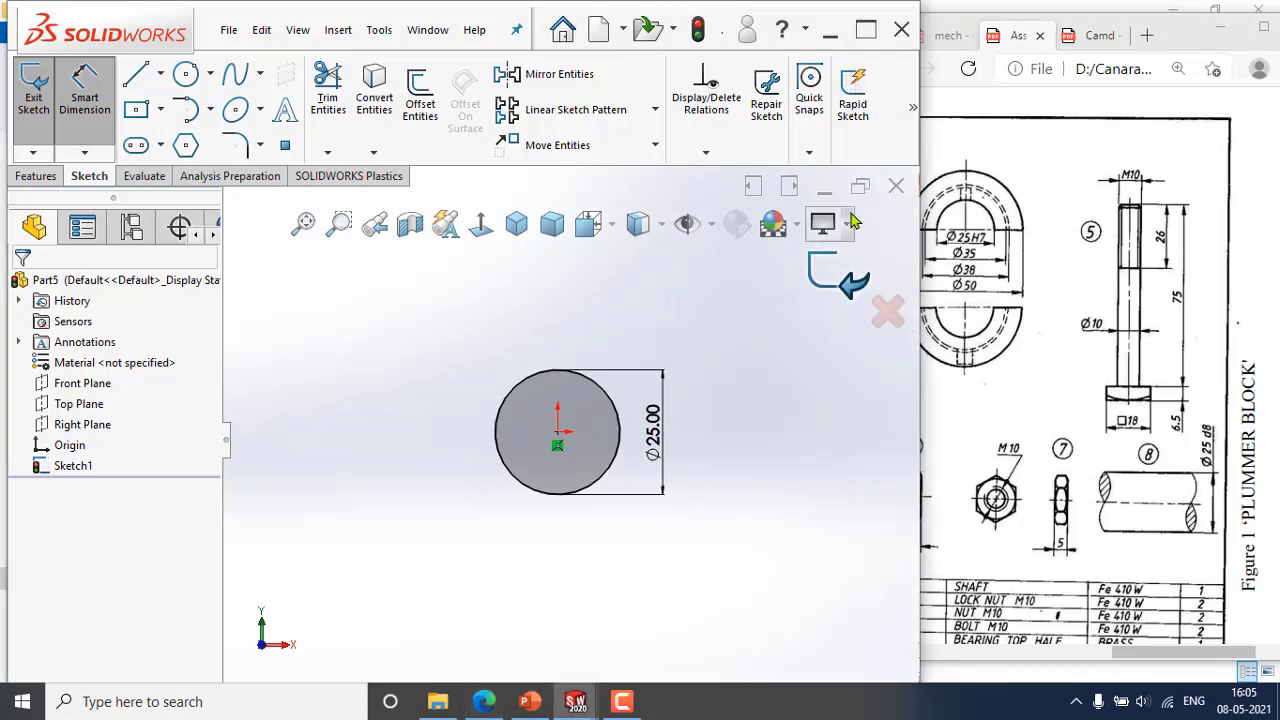
click(830, 262)
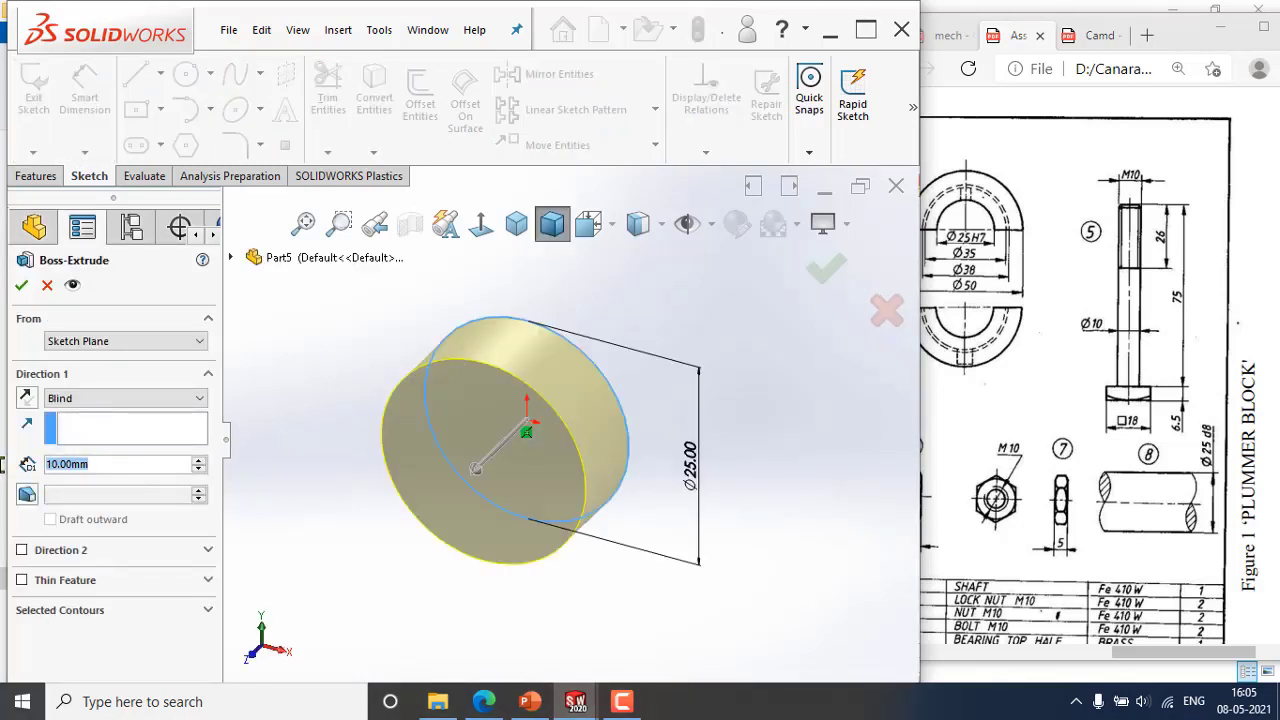
text(70)
key(Return)
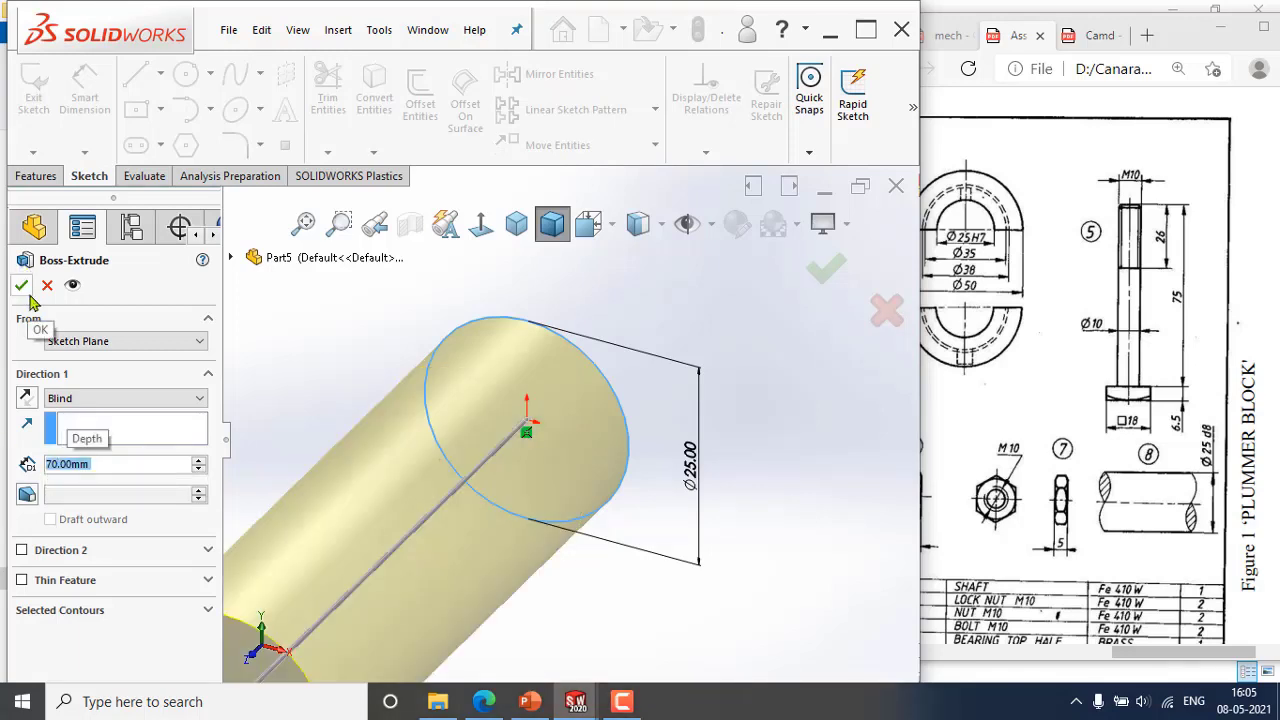
click(118, 399)
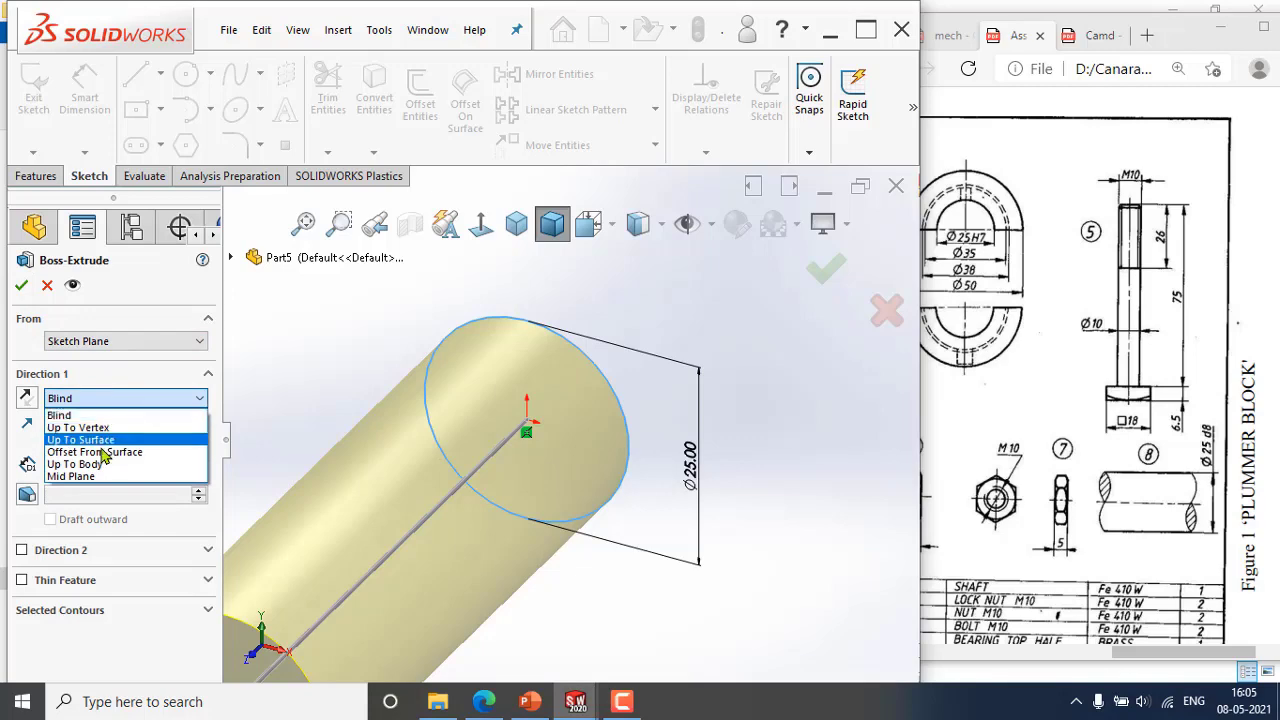
click(124, 477)
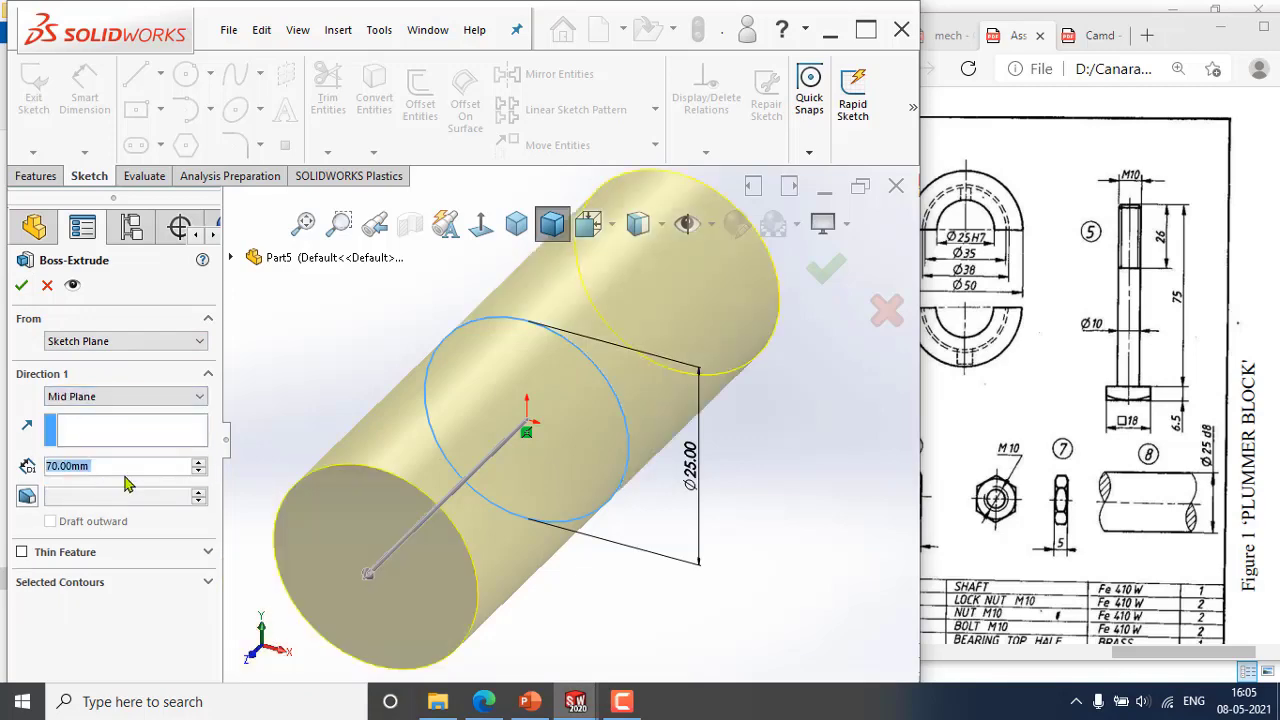
click(21, 285)
scroll(460, 370, up, 5)
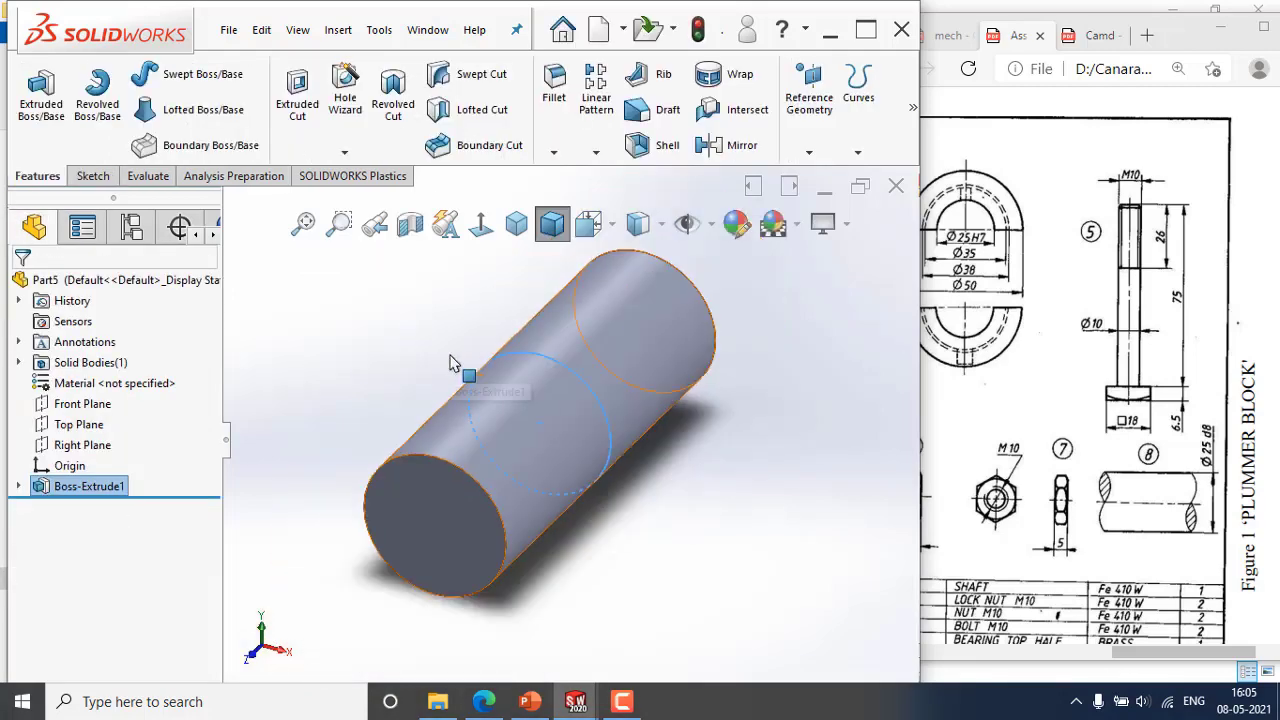
Apply a yellow colour from the standard swatches to the whole shaft part.
click(113, 285)
right_click(115, 286)
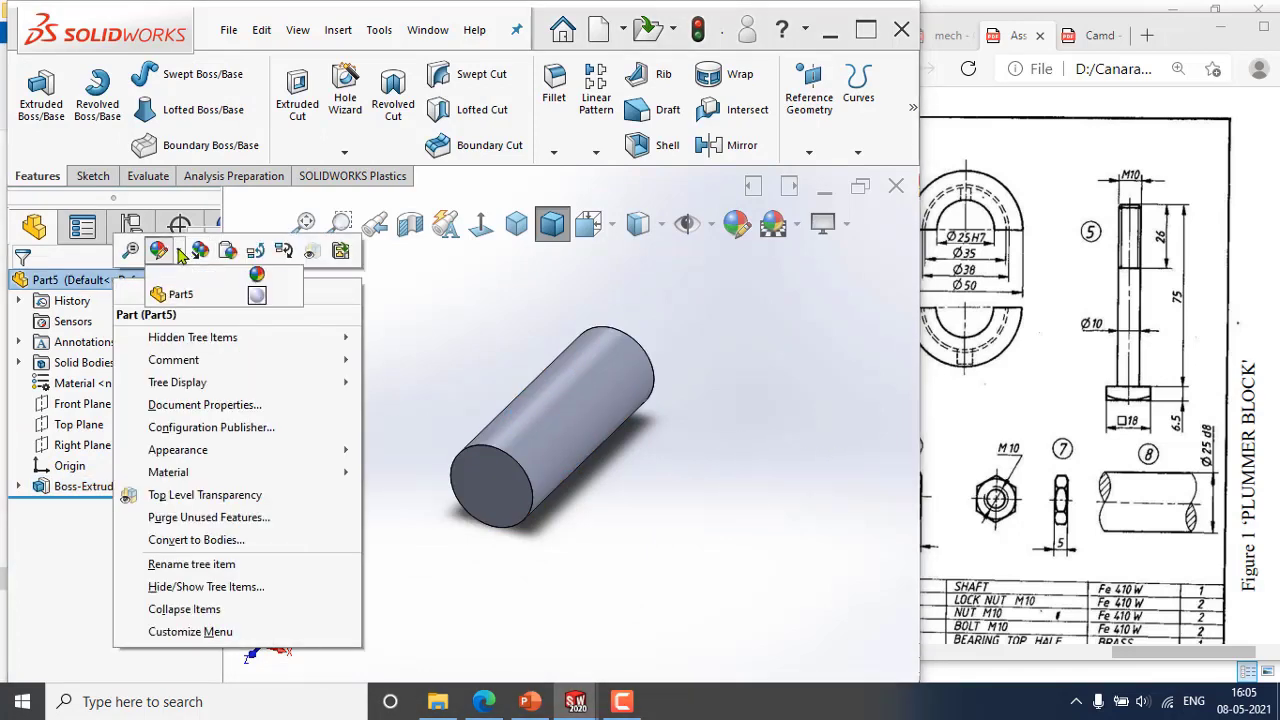
click(251, 297)
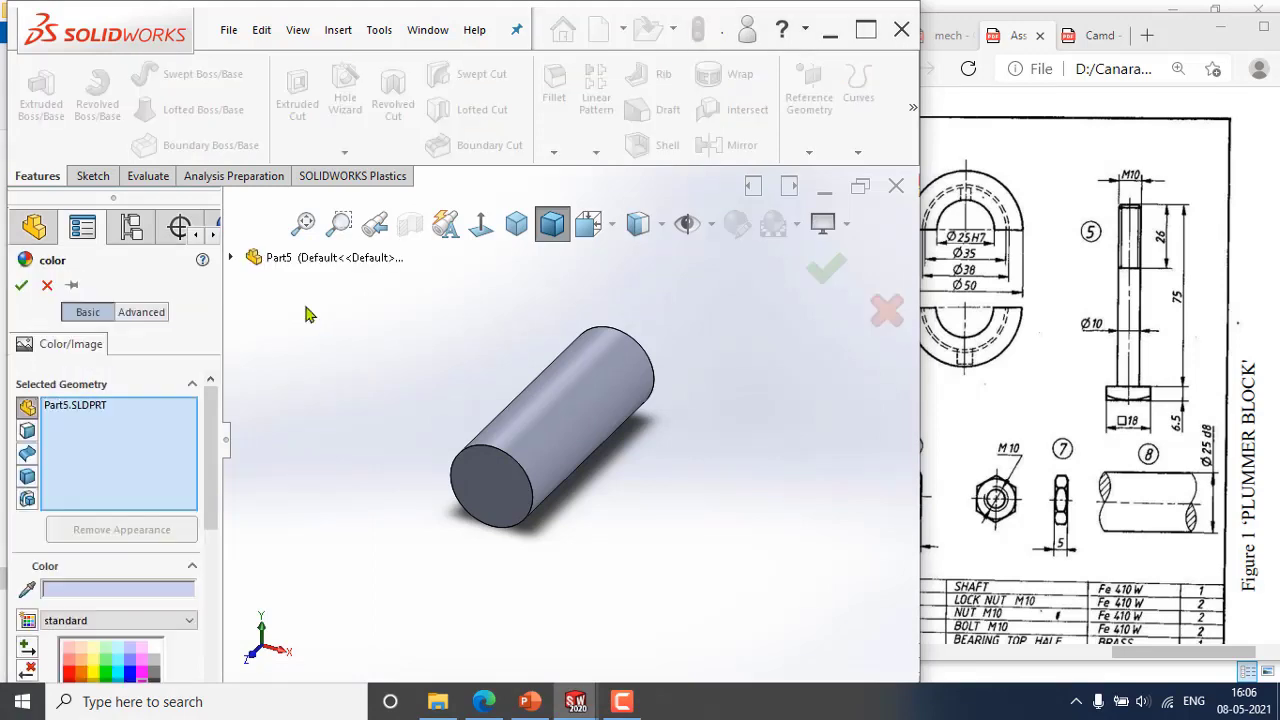
scroll(120, 520, down, 3)
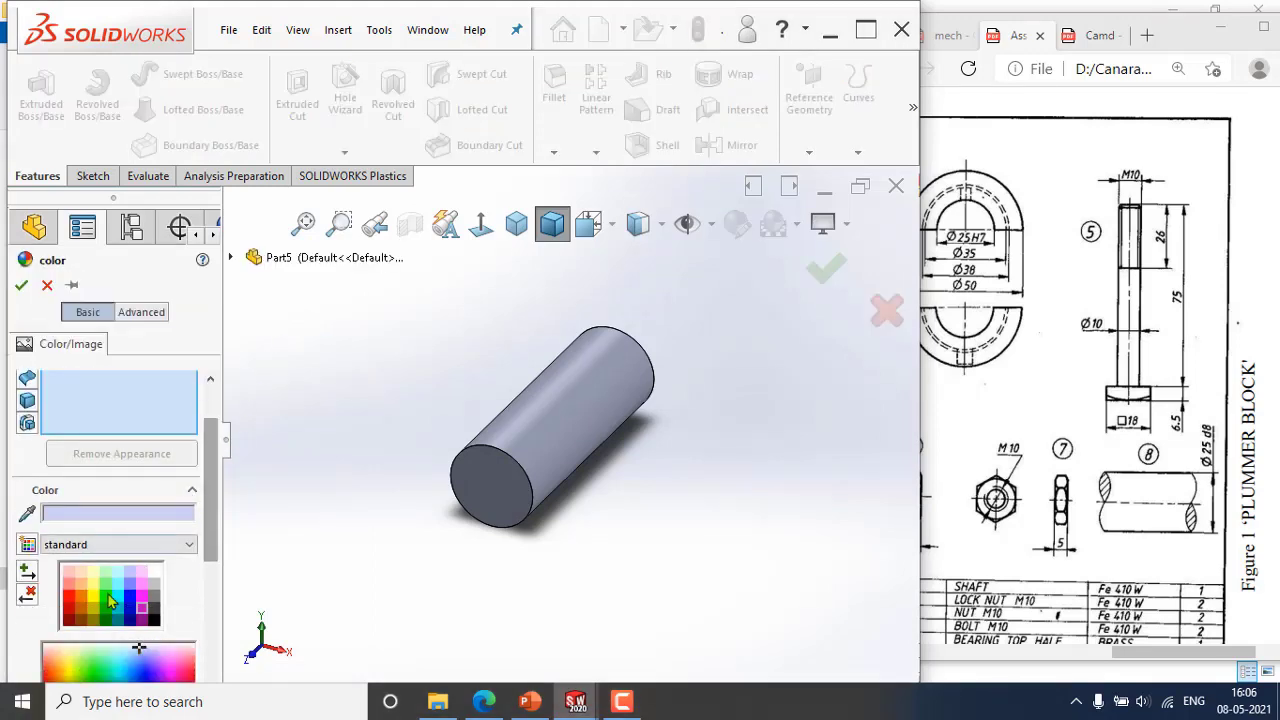
click(95, 600)
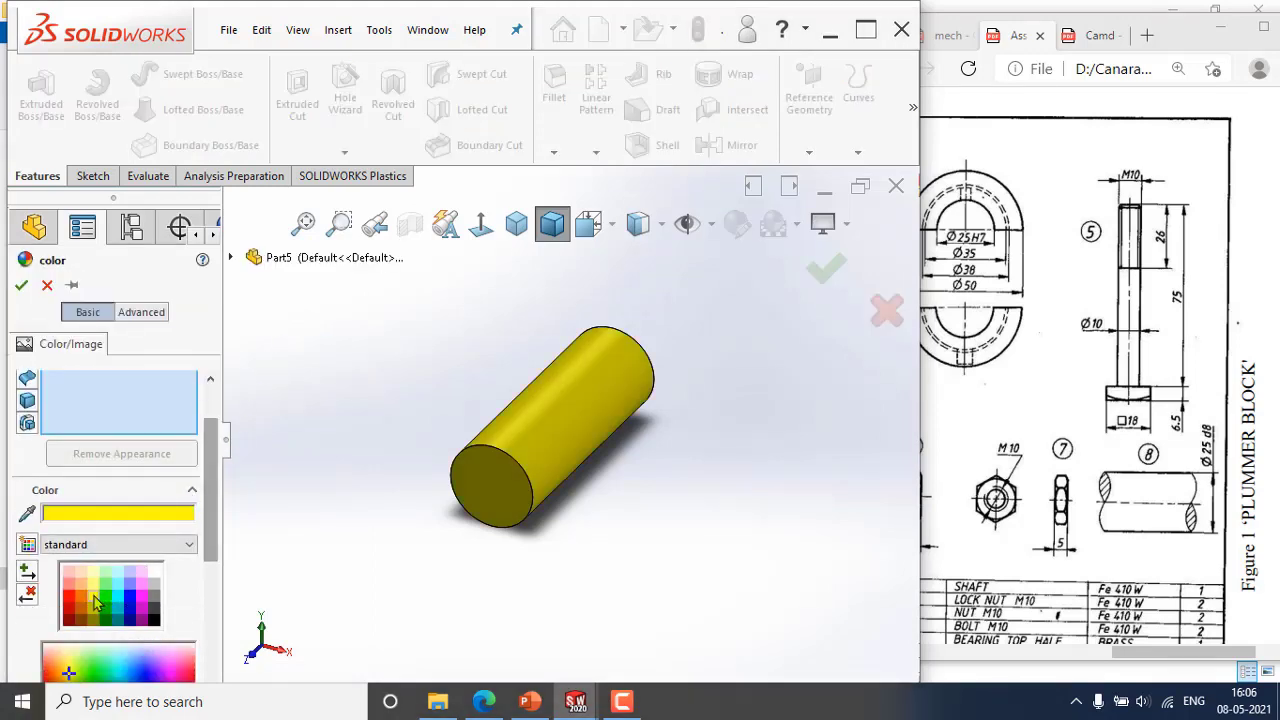
click(21, 286)
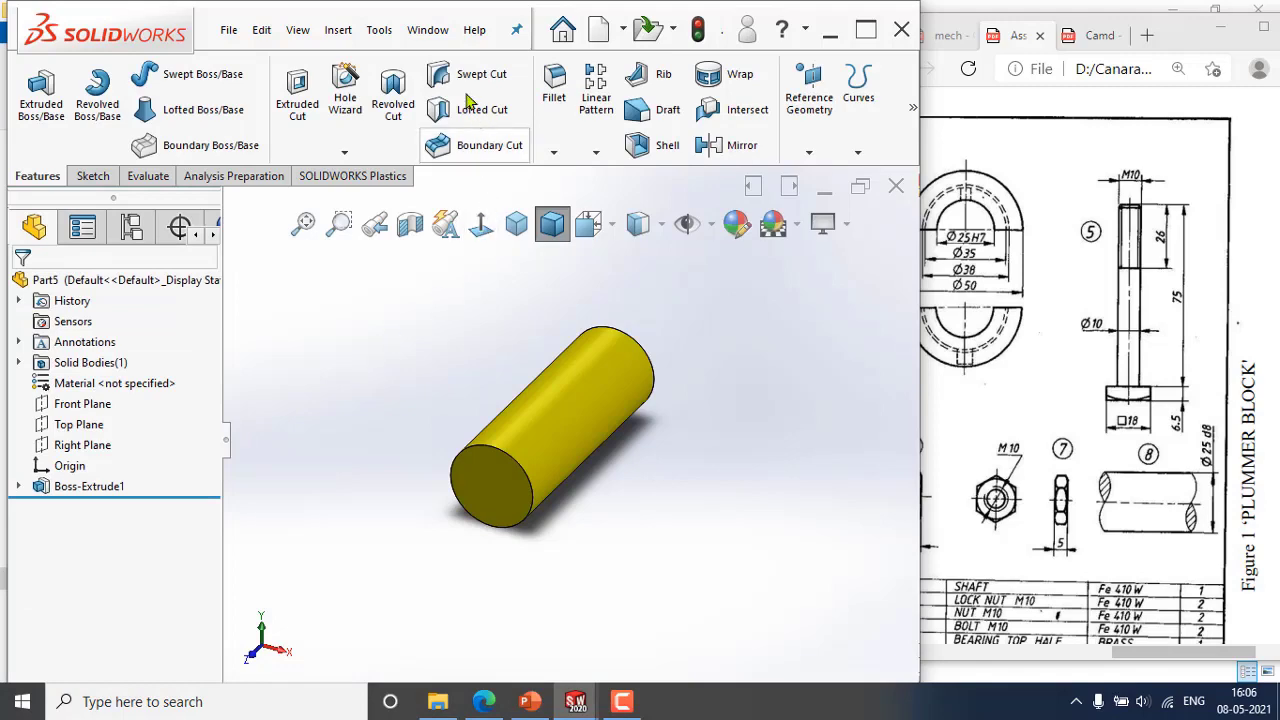
Save the part as Shaft in the Plummer Block project's New folder.
click(229, 31)
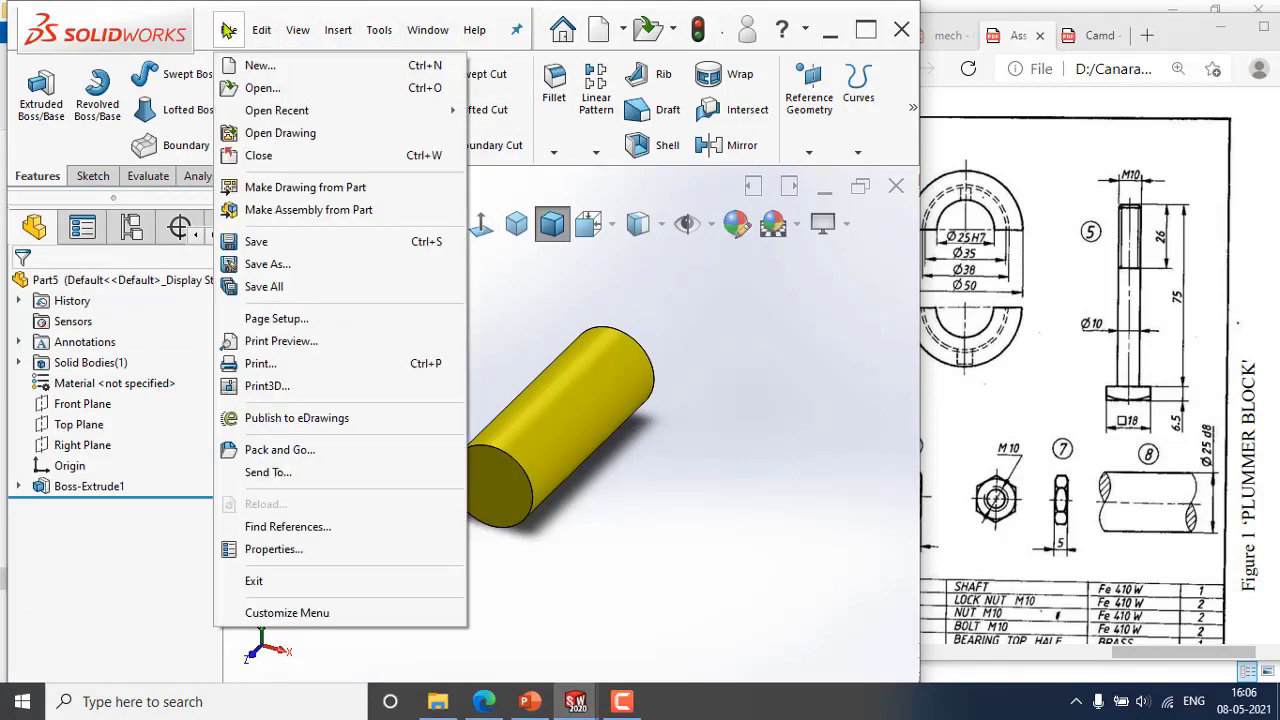
click(259, 245)
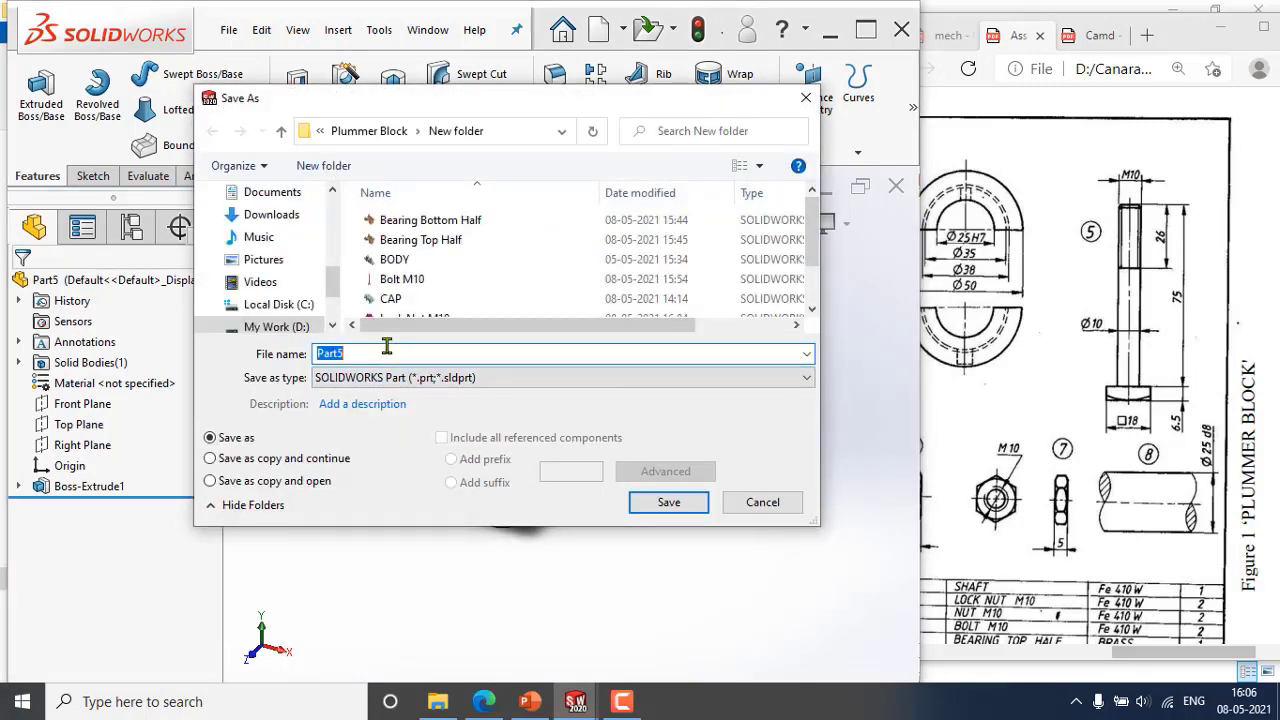
text(Shaft)
click(662, 503)
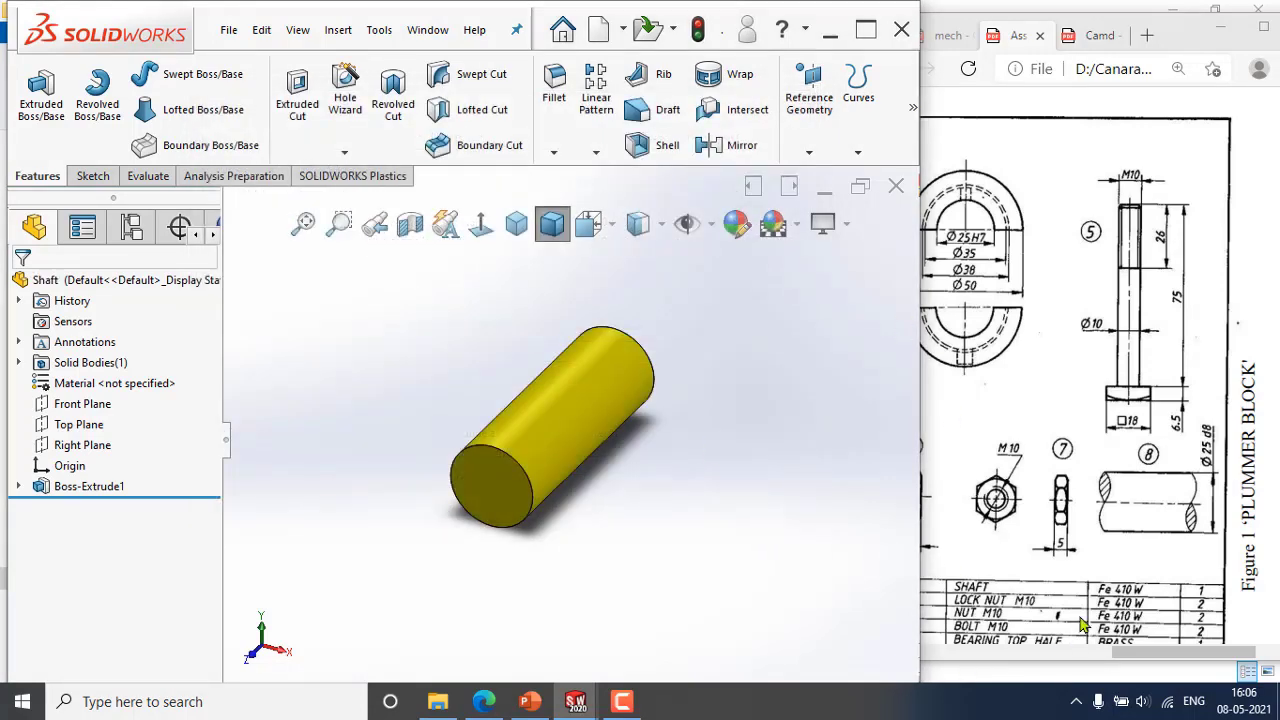
Check the parts list in the Plummer Block drawing against the parts modelled.
drag(1160, 650, 1123, 665)
scroll(1137, 450, down, 3)
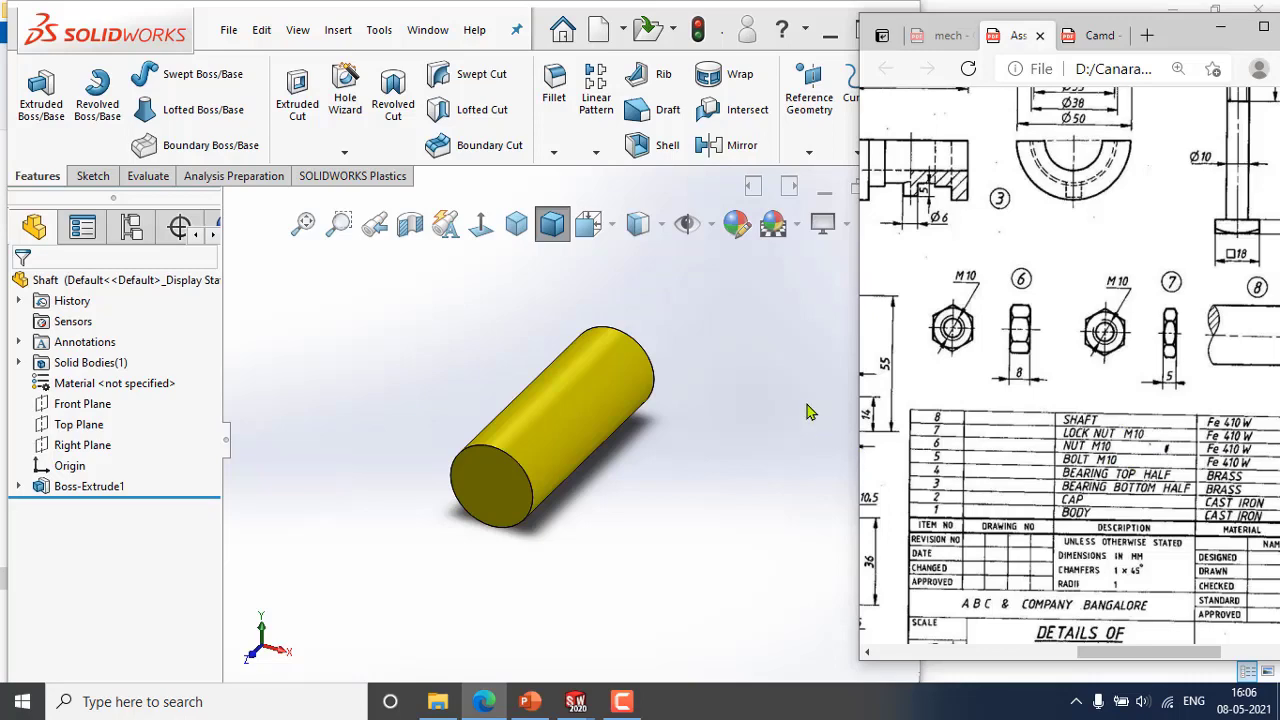
scroll(811, 411, up, 1)
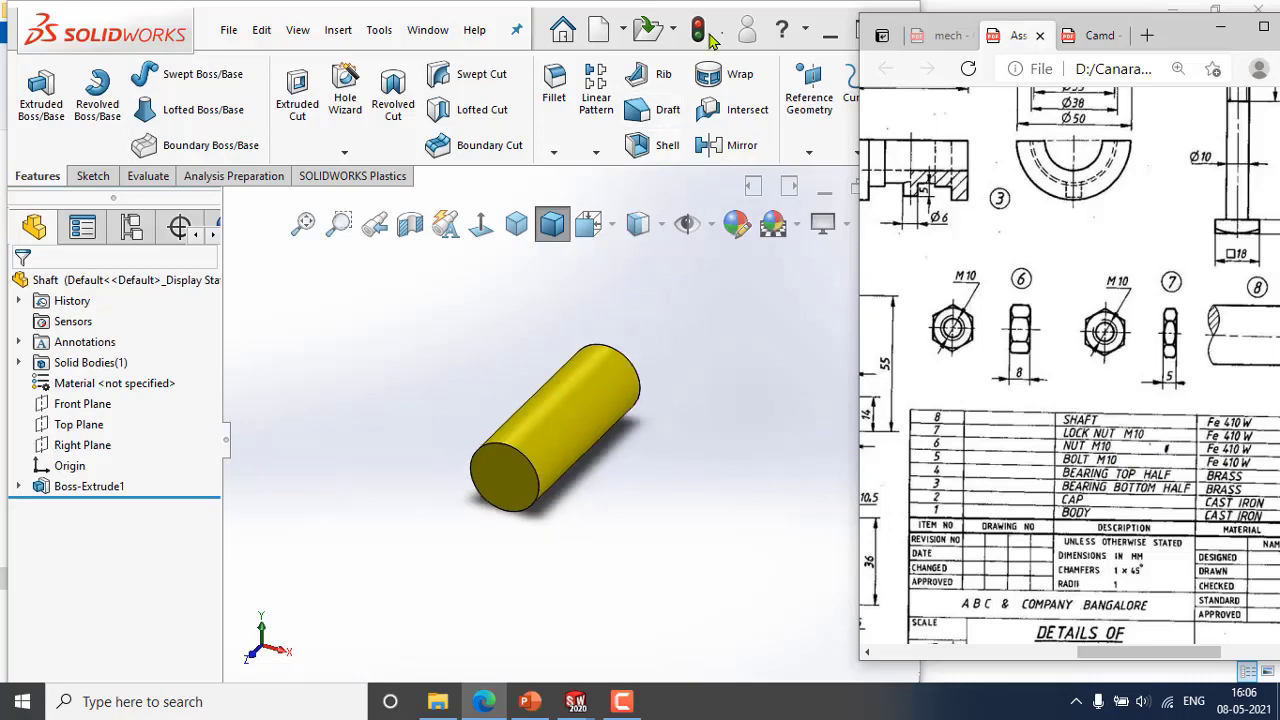